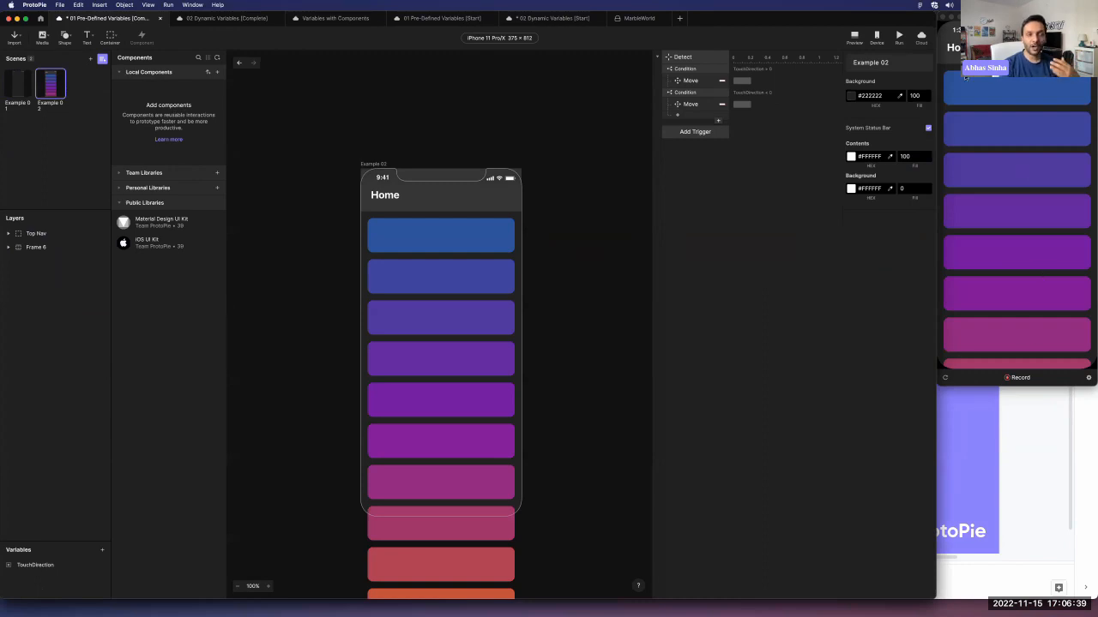
Test how the Home list and its top navigation respond to scrolling in the Example 02 preview.
left_click_drag(1009, 334, 1029, 309)
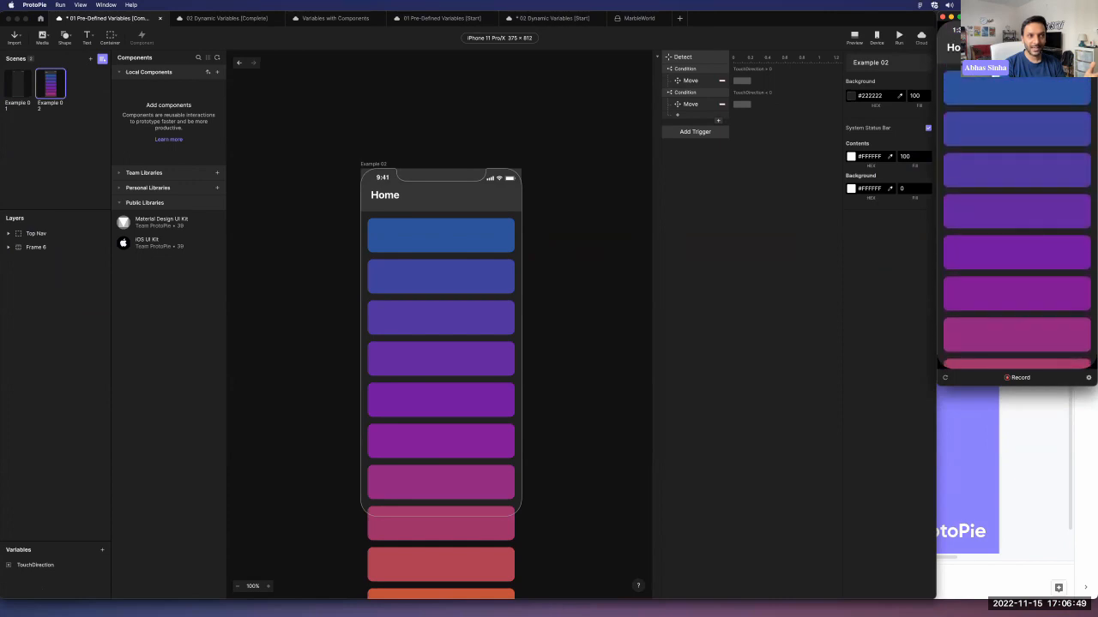
left_click_drag(1036, 266, 1028, 228)
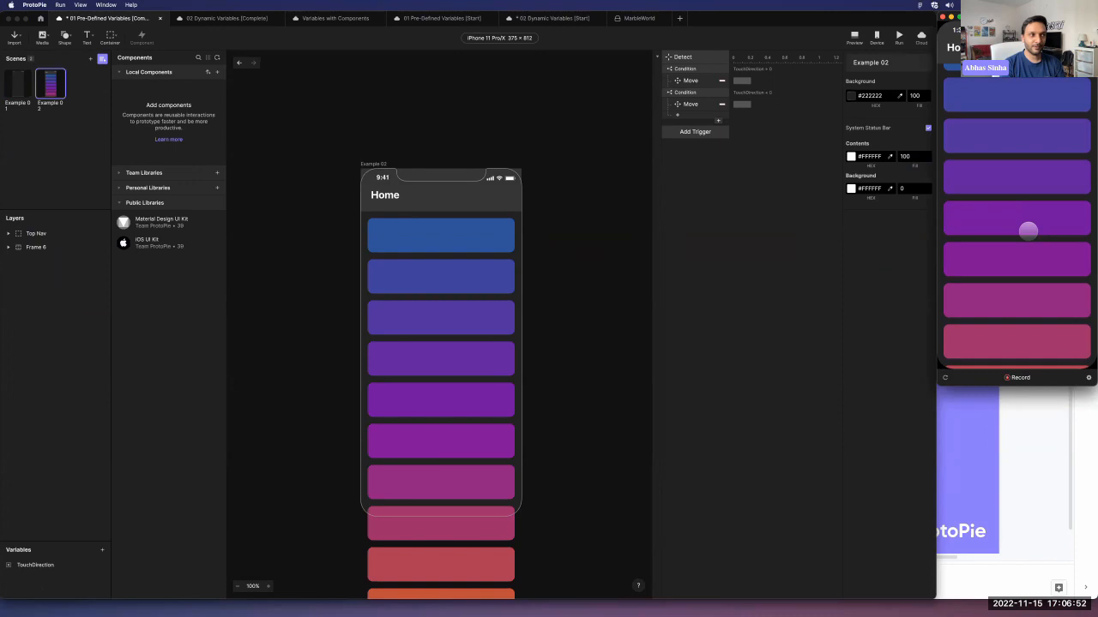
Open the 02 Dynamic Variables [Complete] prototype and look through its profile scene and previewed cart screen.
left_click(239, 19)
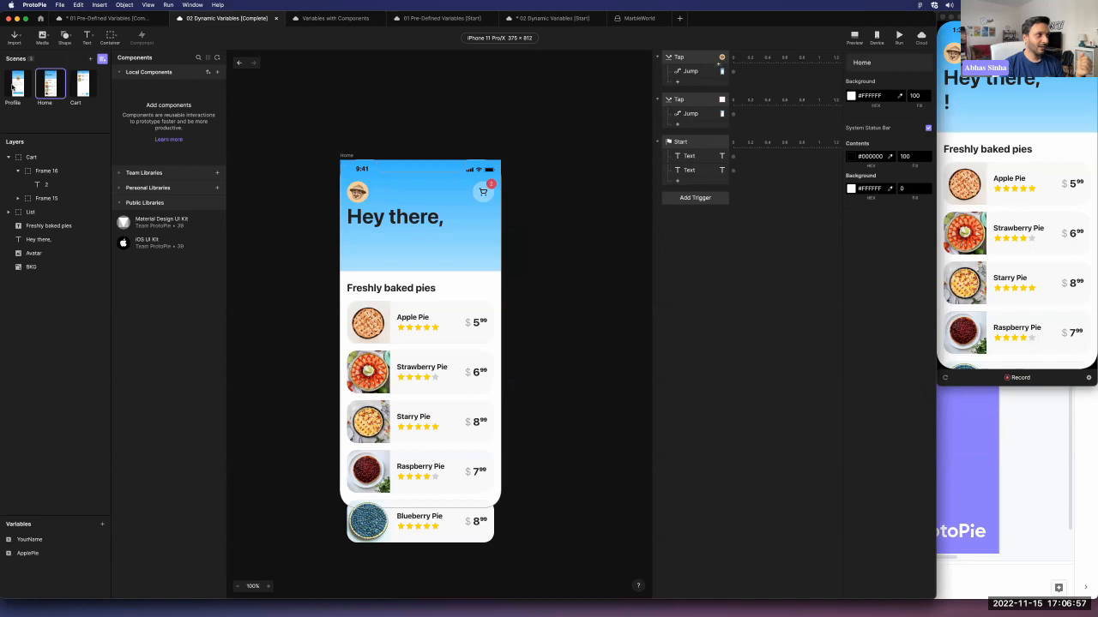
left_click(13, 87)
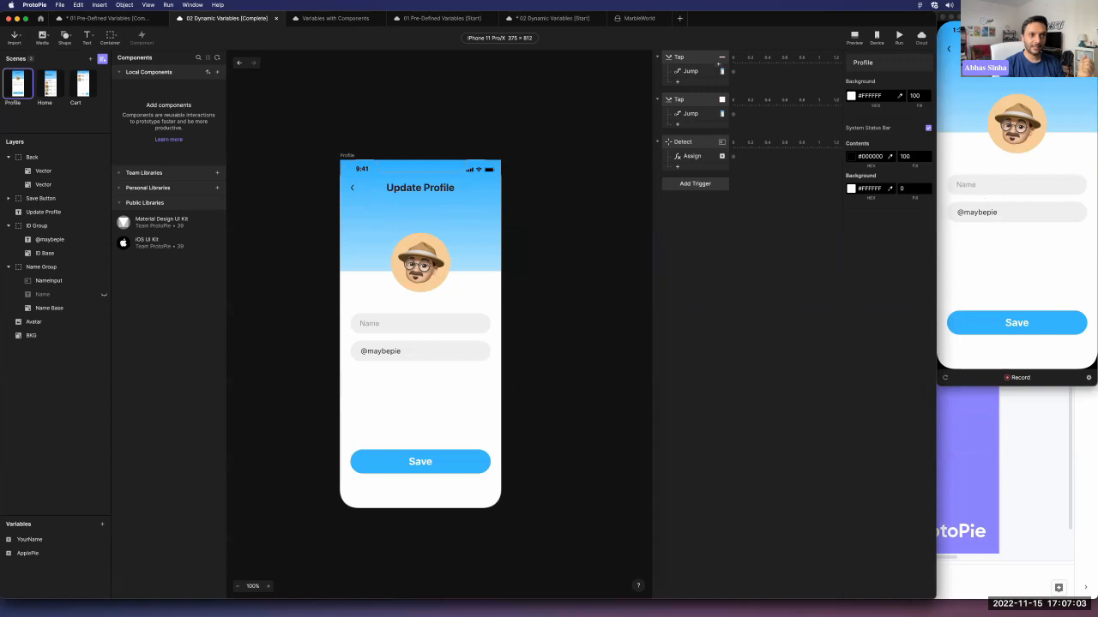
left_click(948, 49)
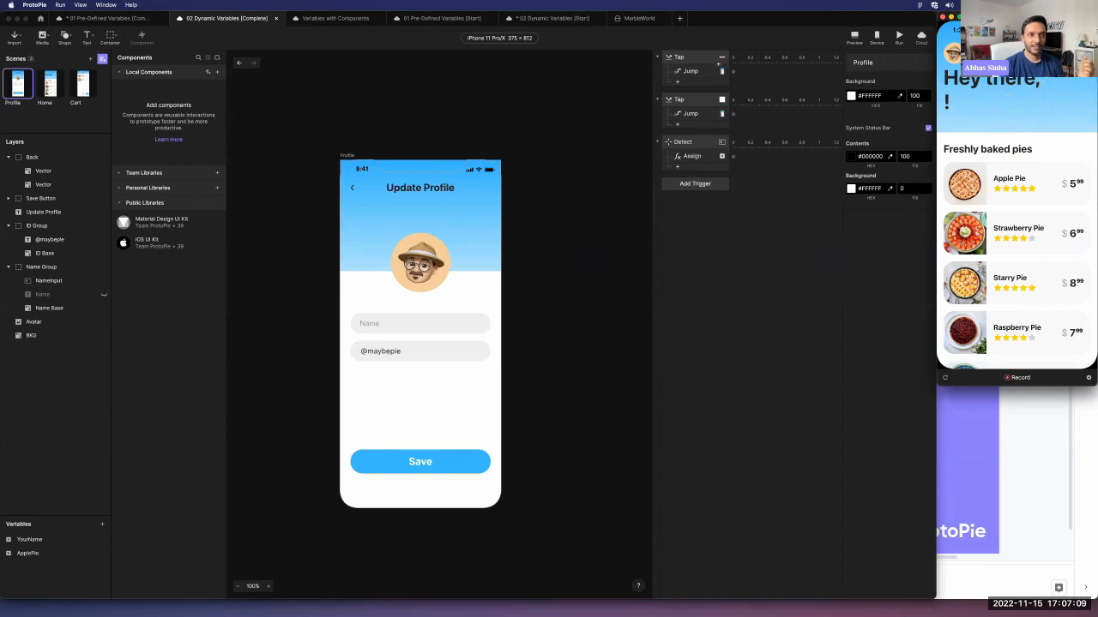
left_click(1074, 53)
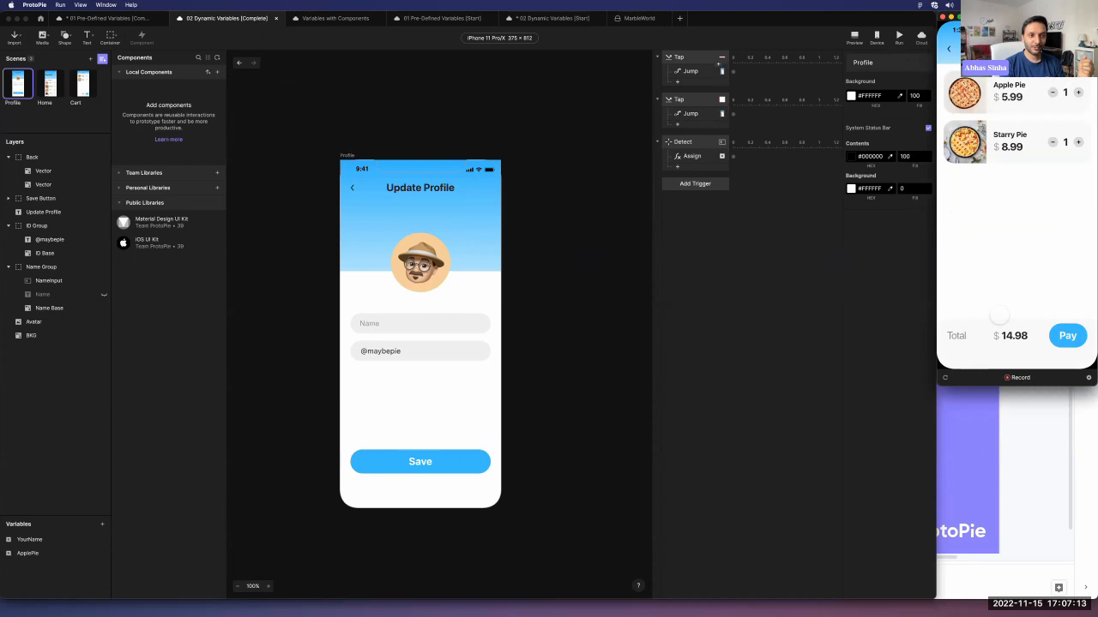
left_click(948, 49)
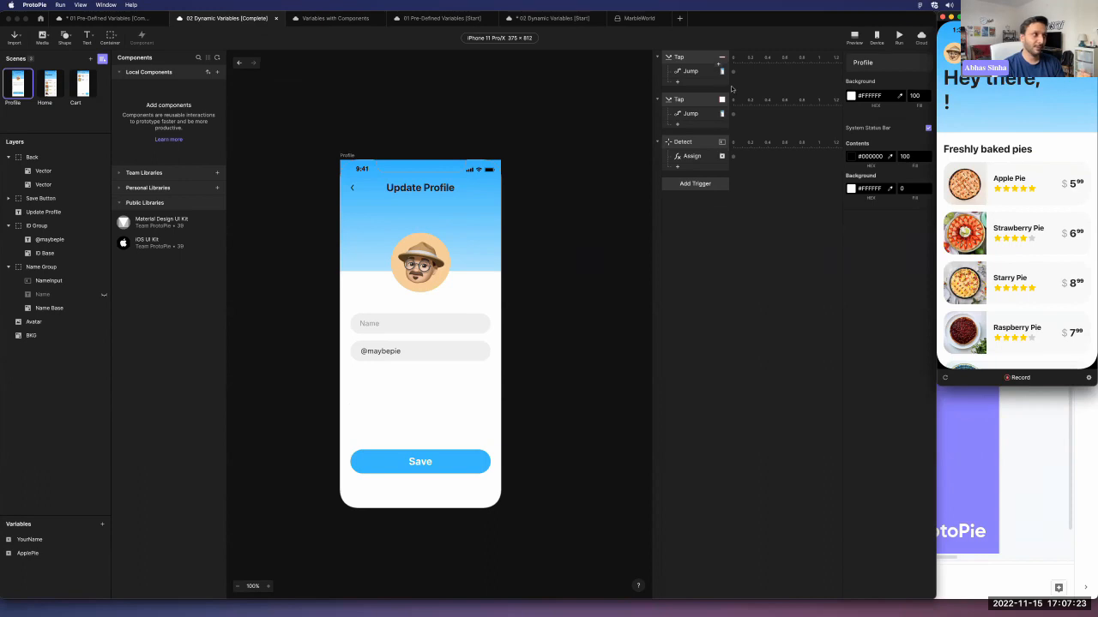
Look at the Variables with Components prototype and the MarbleWorld prototype.
left_click(327, 24)
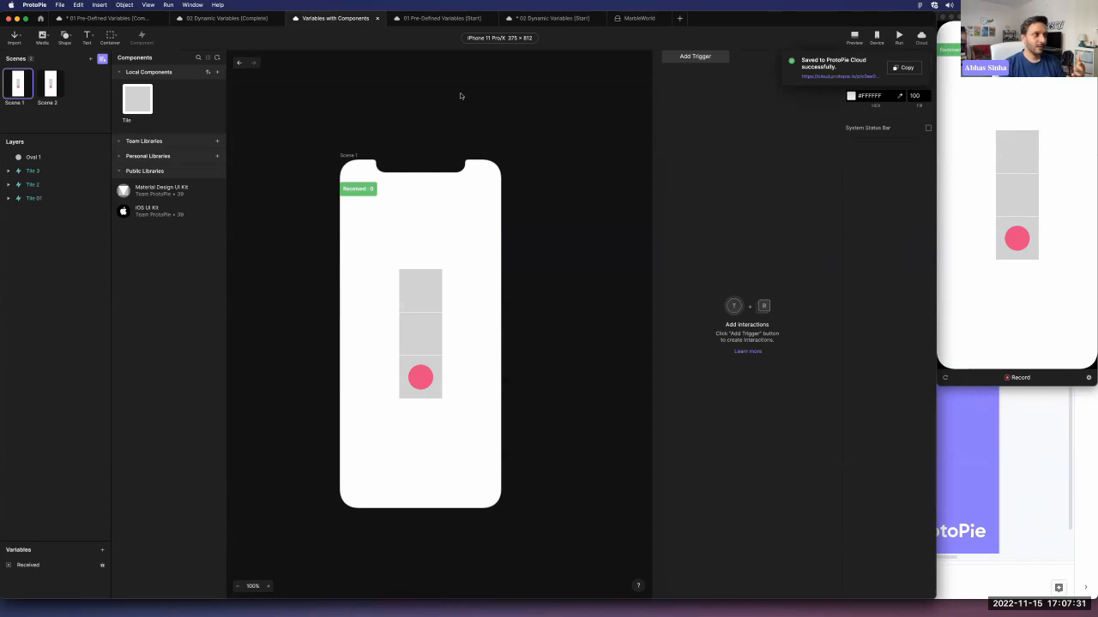
left_click(639, 18)
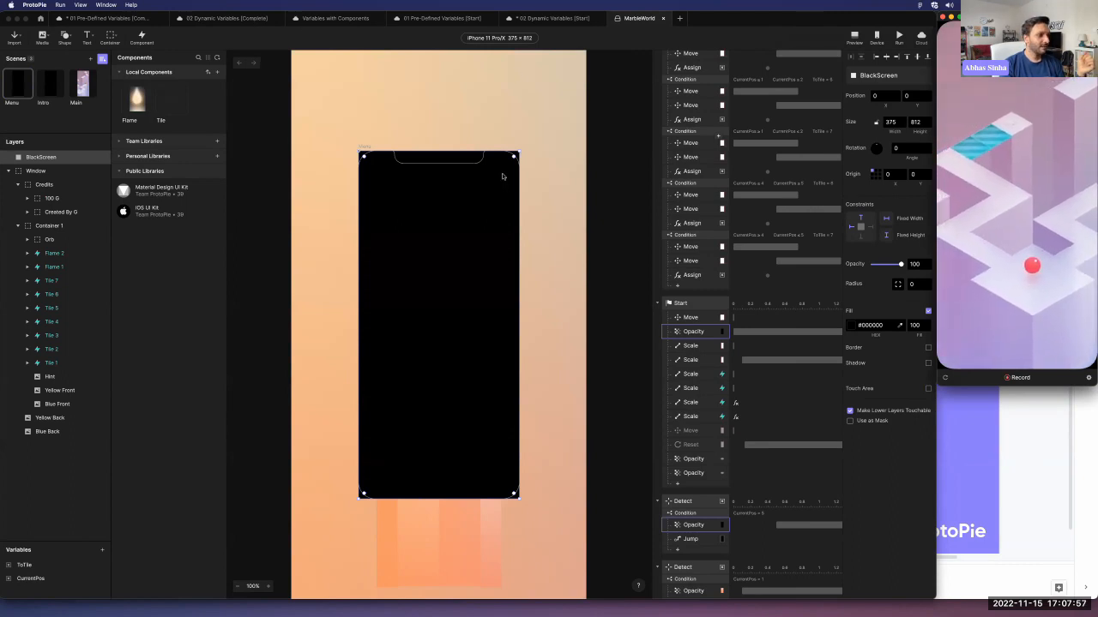
Switch to the Variables in ProtoPie presentation in Safari and show the Predefined Variables slide.
left_click(1004, 509)
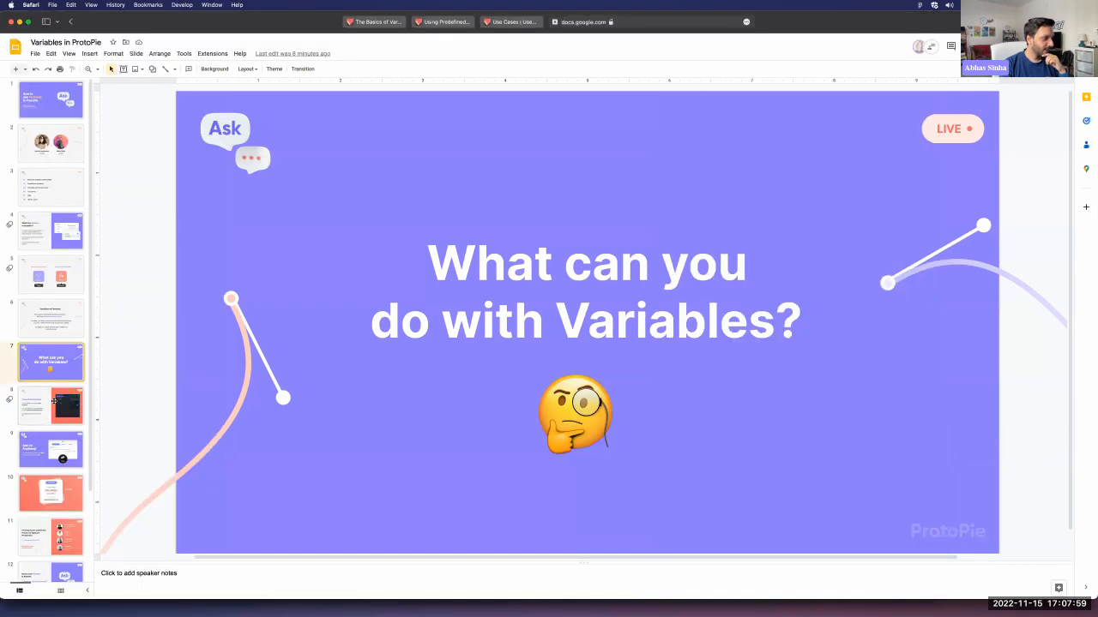
left_click(53, 401)
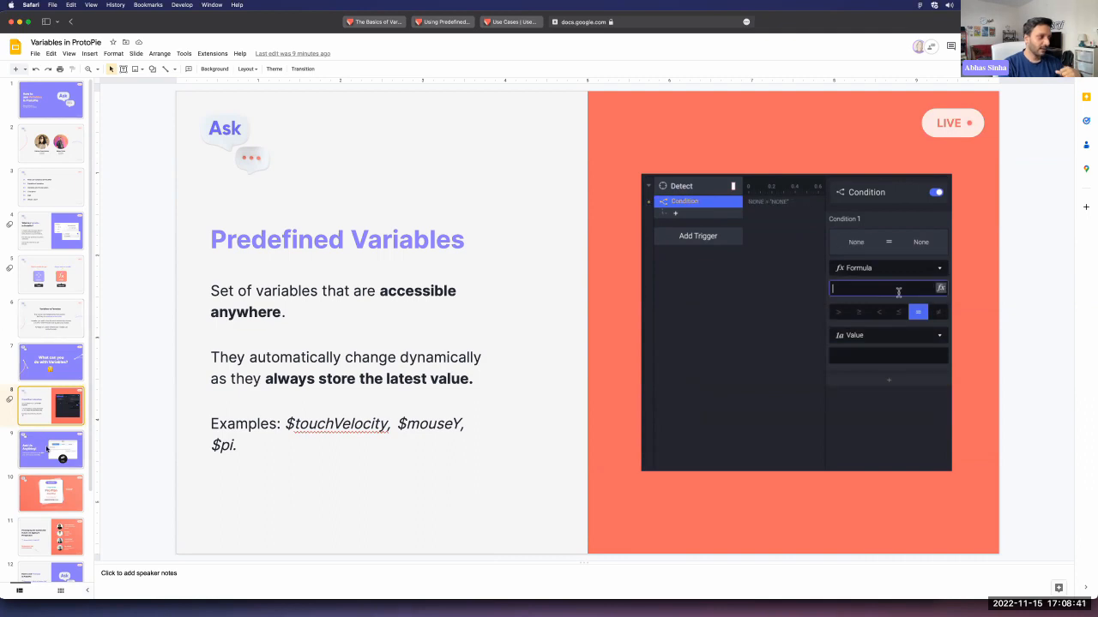
left_click(47, 448)
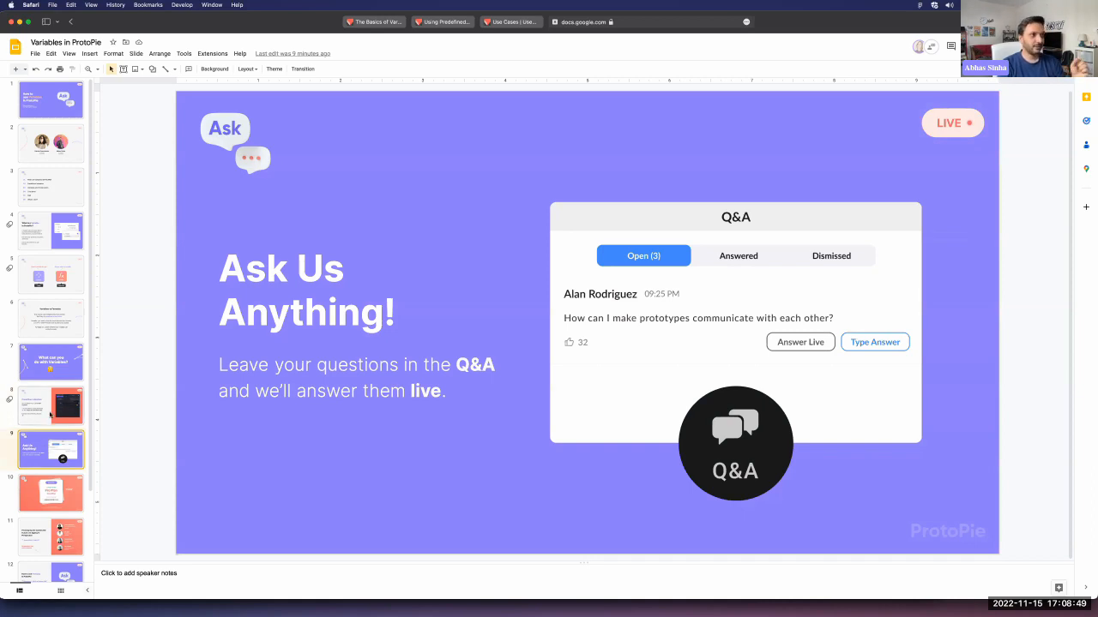
left_click(50, 415)
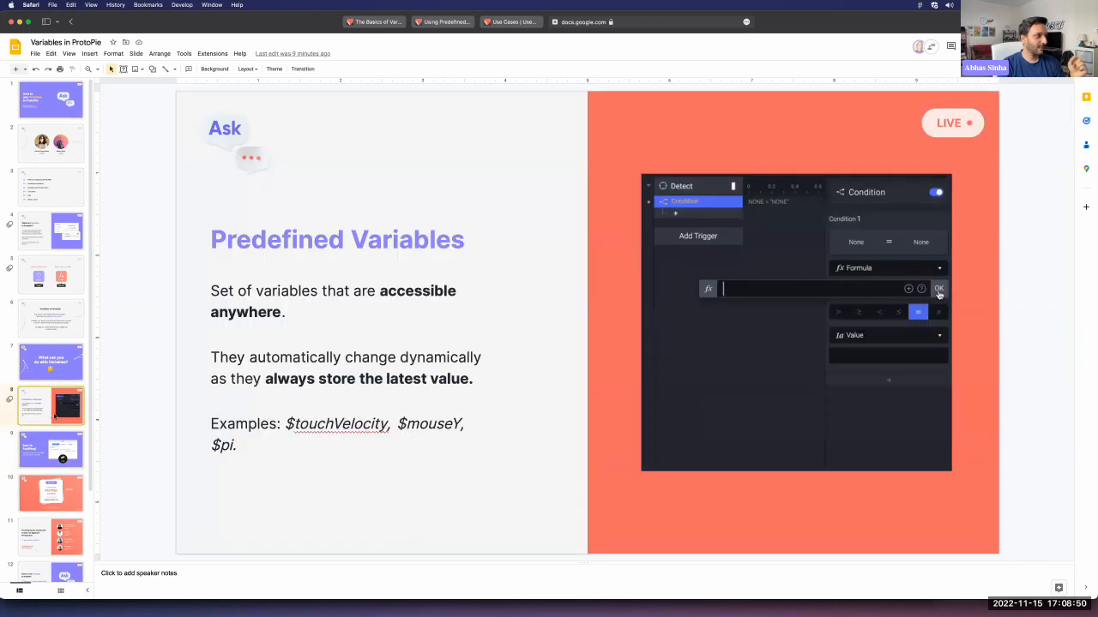
Return to ProtoPie, open the 01 Pre-Defined Variables [Start] prototype and hide its component libraries.
left_click(20, 22)
left_click(276, 65)
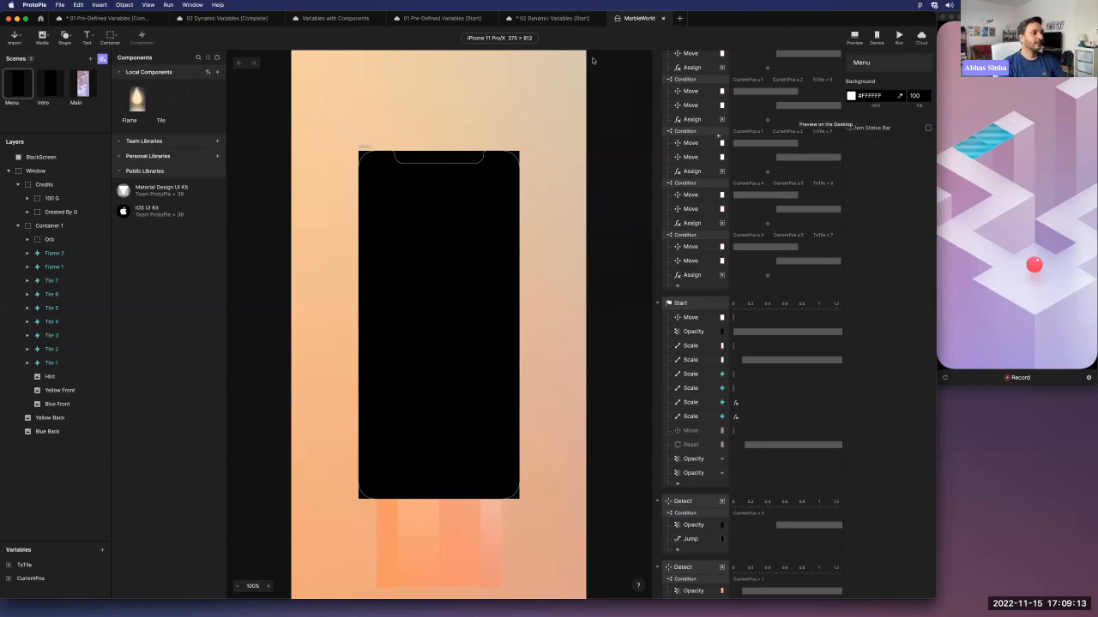
left_click(437, 20)
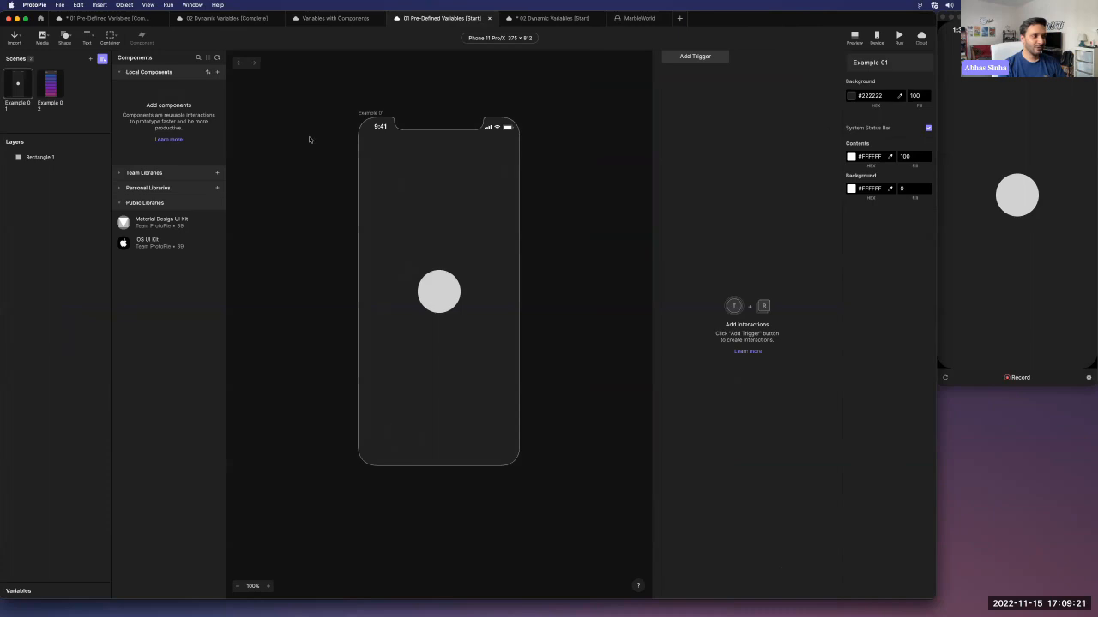
left_click(455, 296)
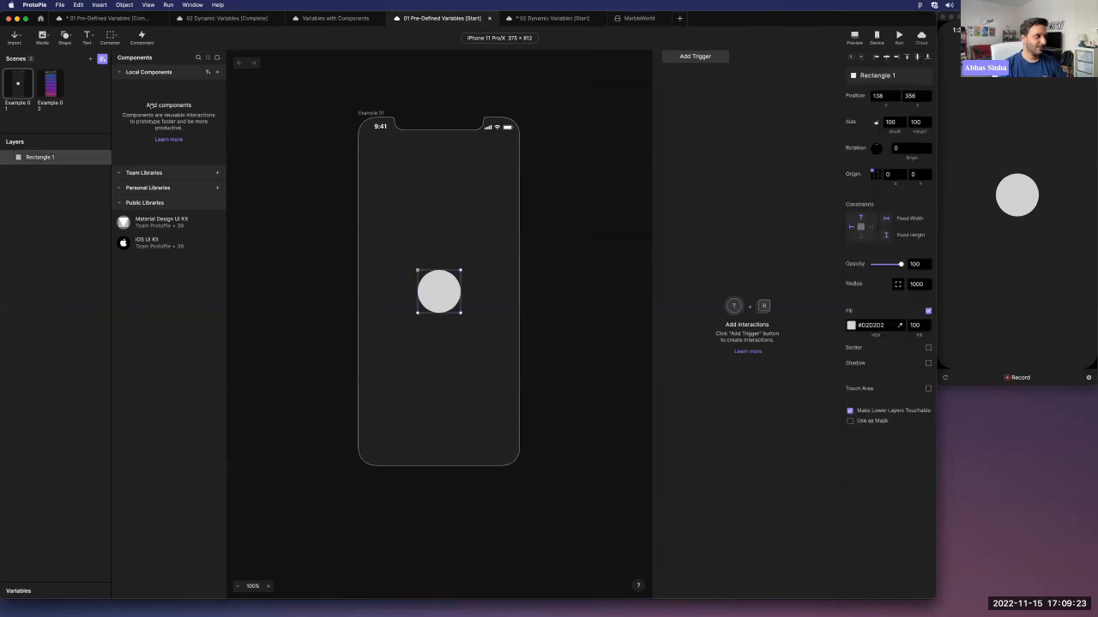
left_click(102, 60)
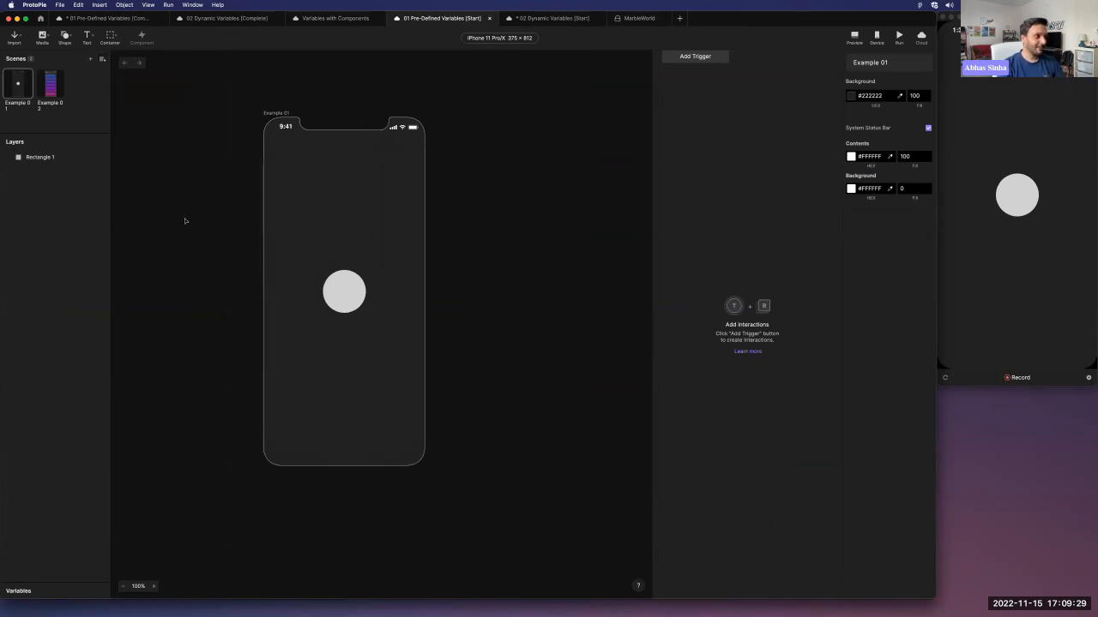
left_click(57, 159)
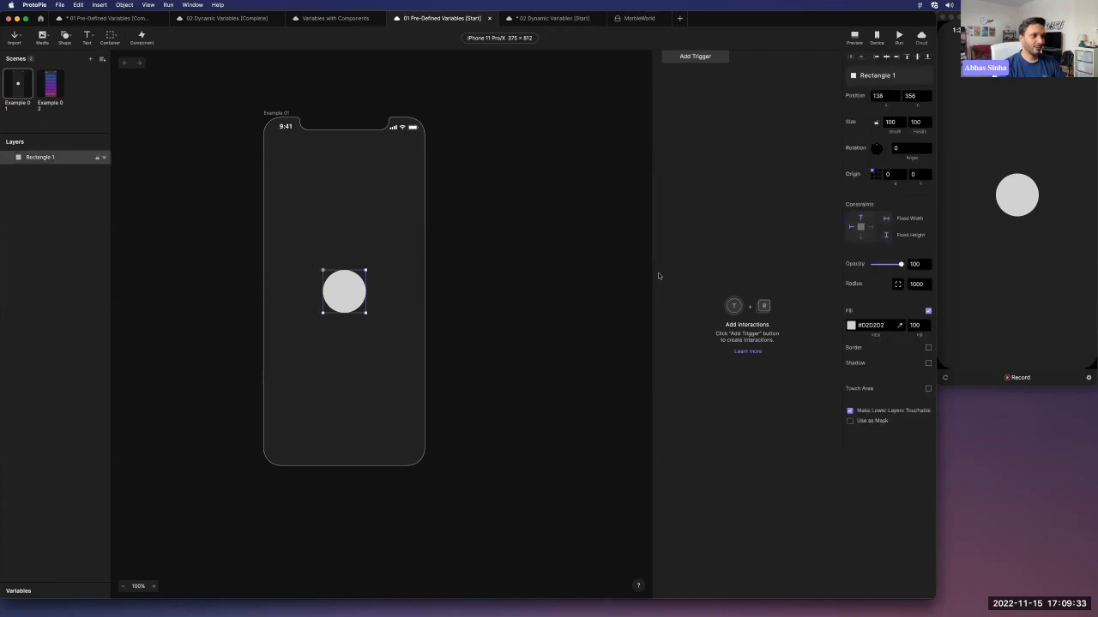
left_click(533, 297)
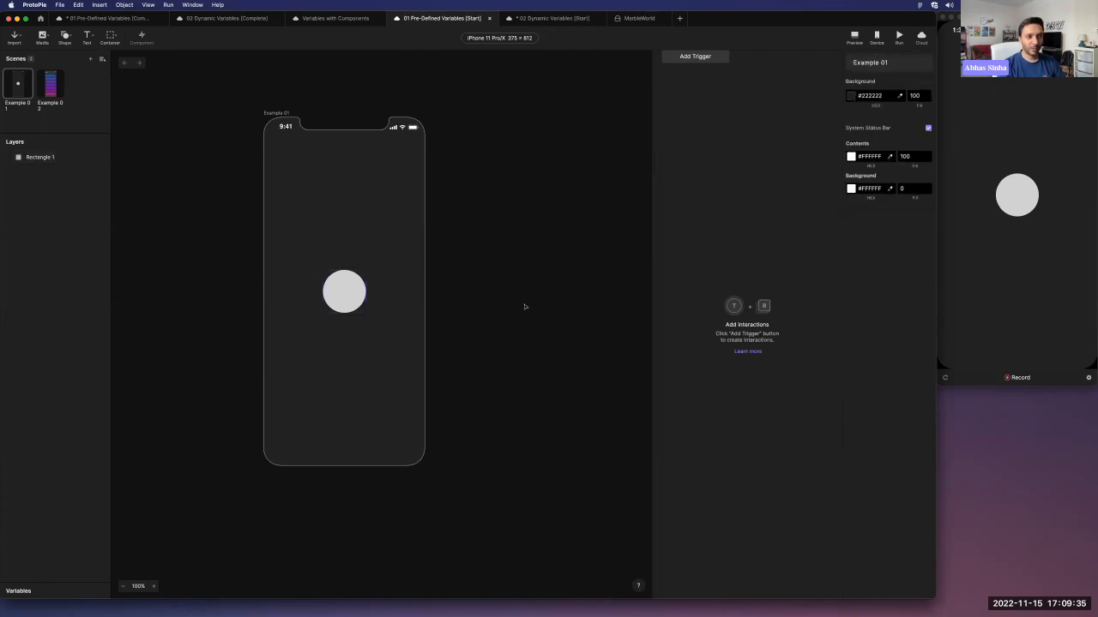
left_click(966, 339)
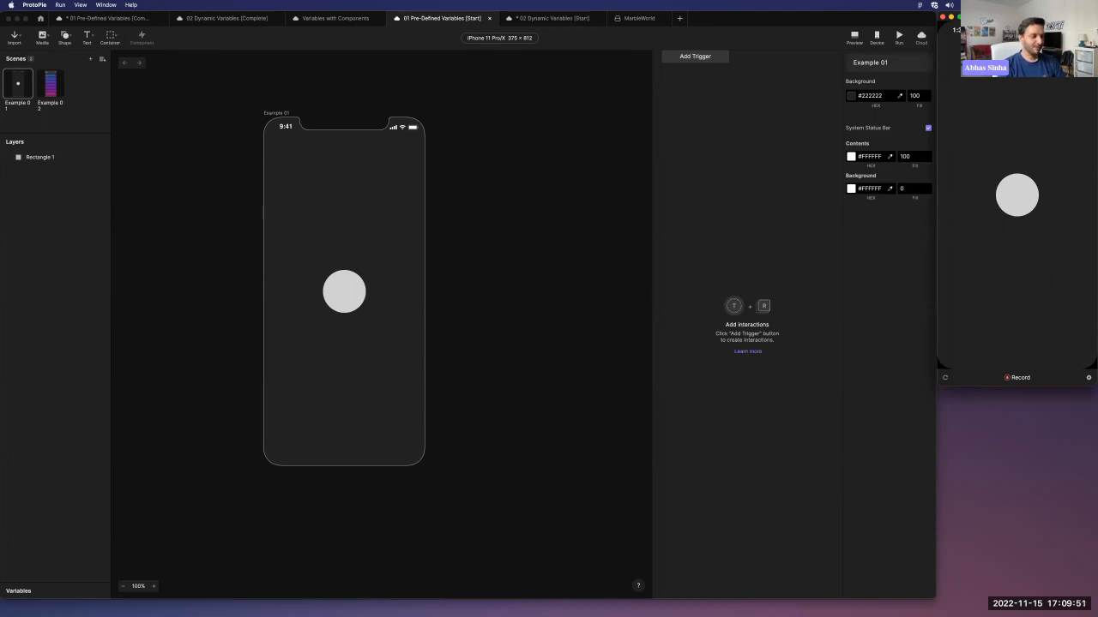
left_click(276, 184)
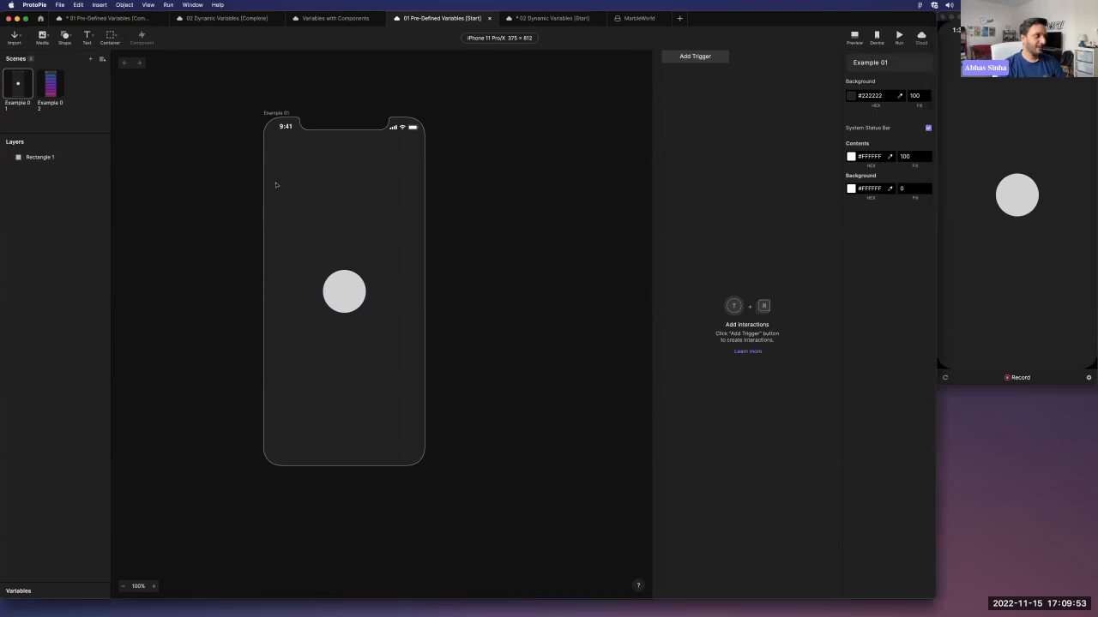
Add a rectangle to the Example 01 scene and stretch it over the whole 375 × 812 screen.
left_click(284, 187)
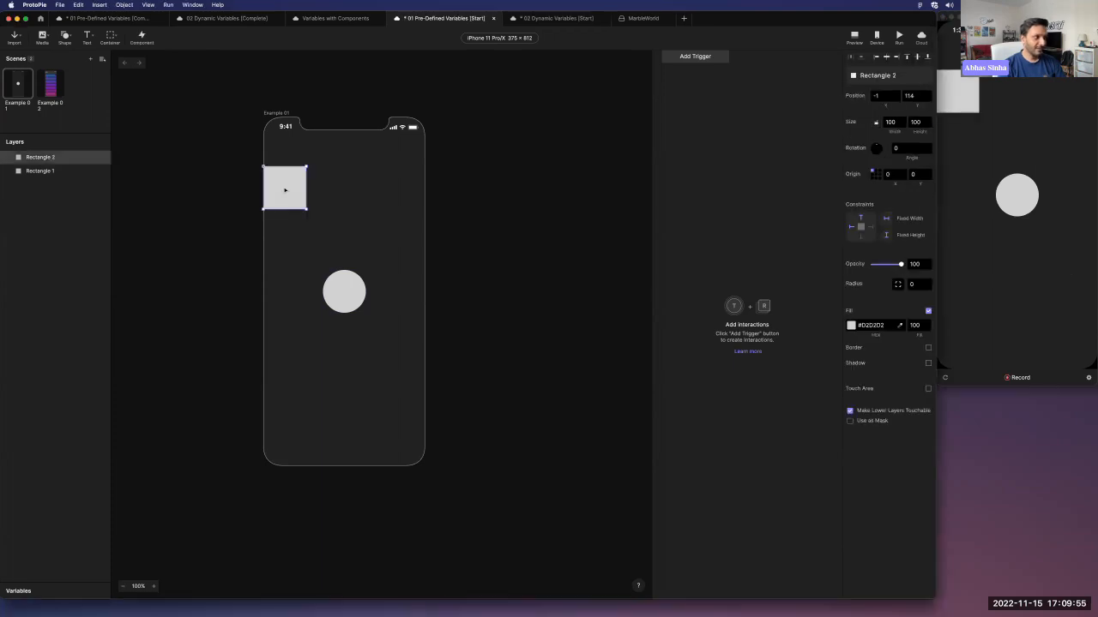
left_click(71, 38)
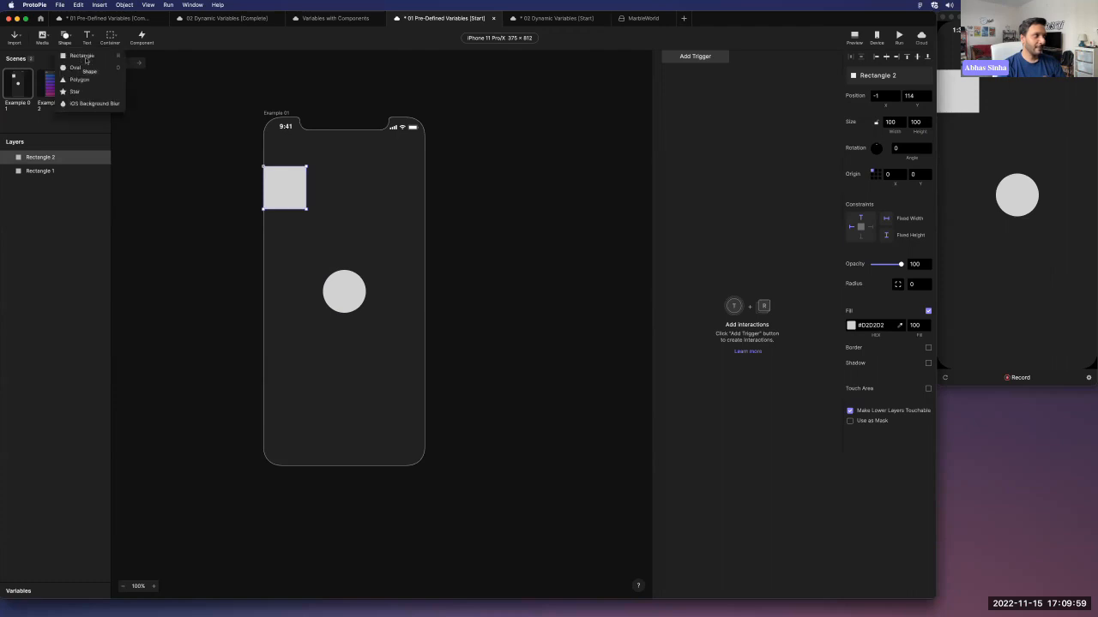
left_click(295, 182)
left_click_drag(285, 187, 425, 466)
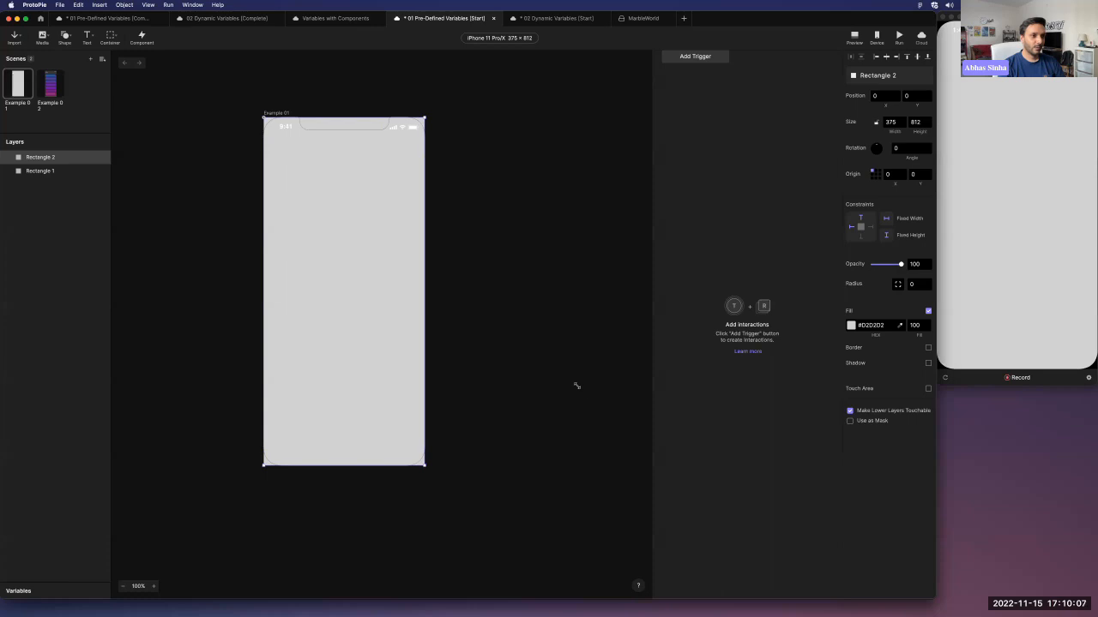
Make the full-screen rectangle transparent by setting its fill opacity to 0.
left_click(908, 325)
type("0")
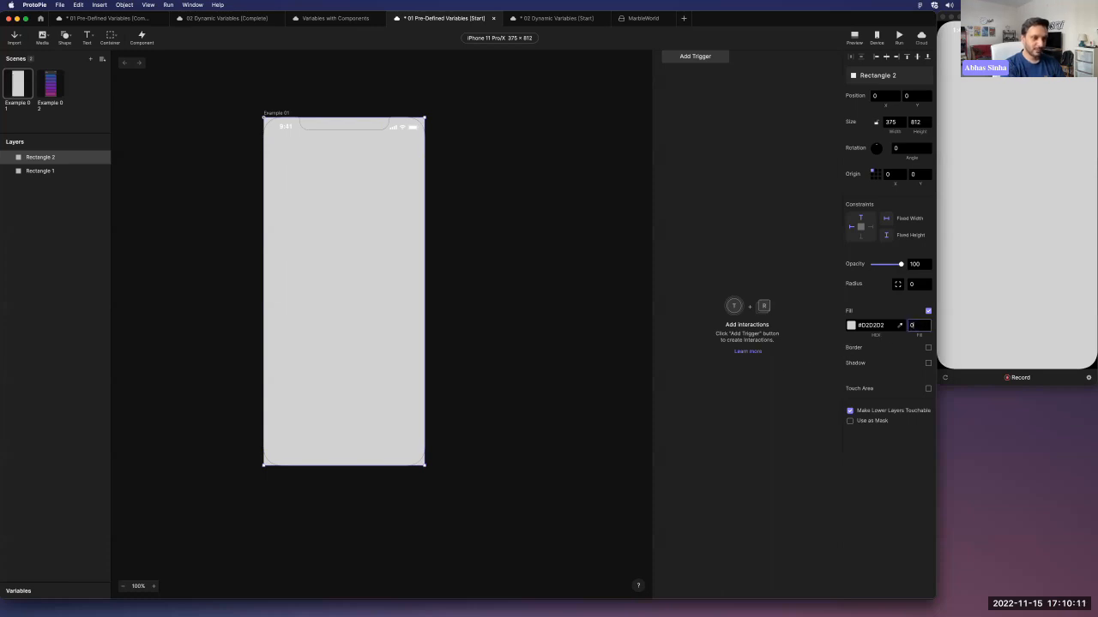
key("Return")
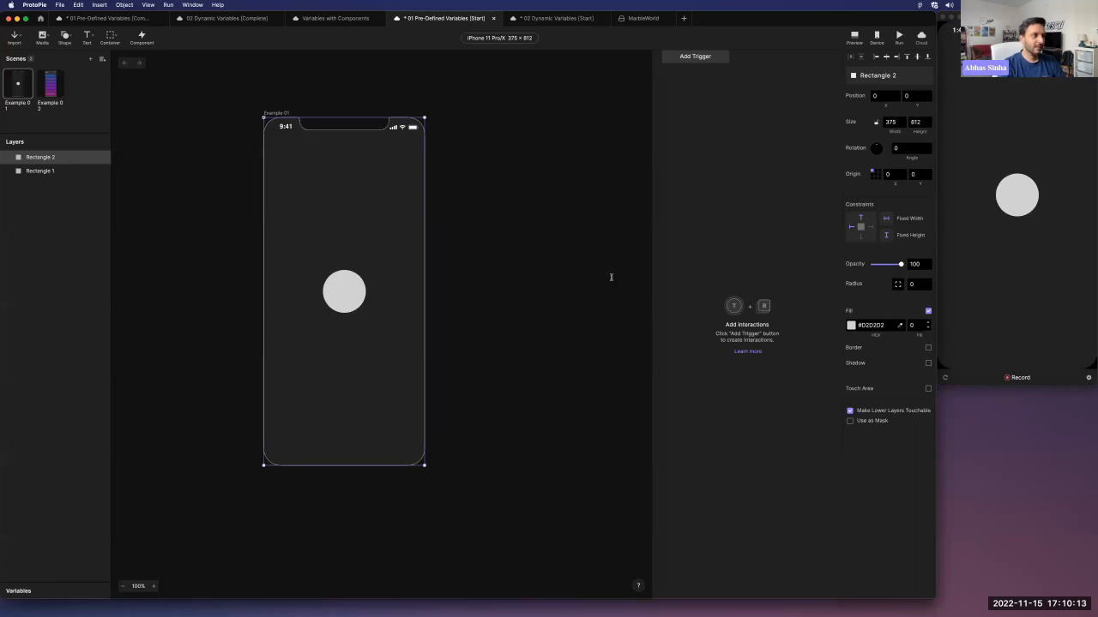
Add a Tap trigger on the full-screen rectangle and give it a Move response.
left_click(696, 57)
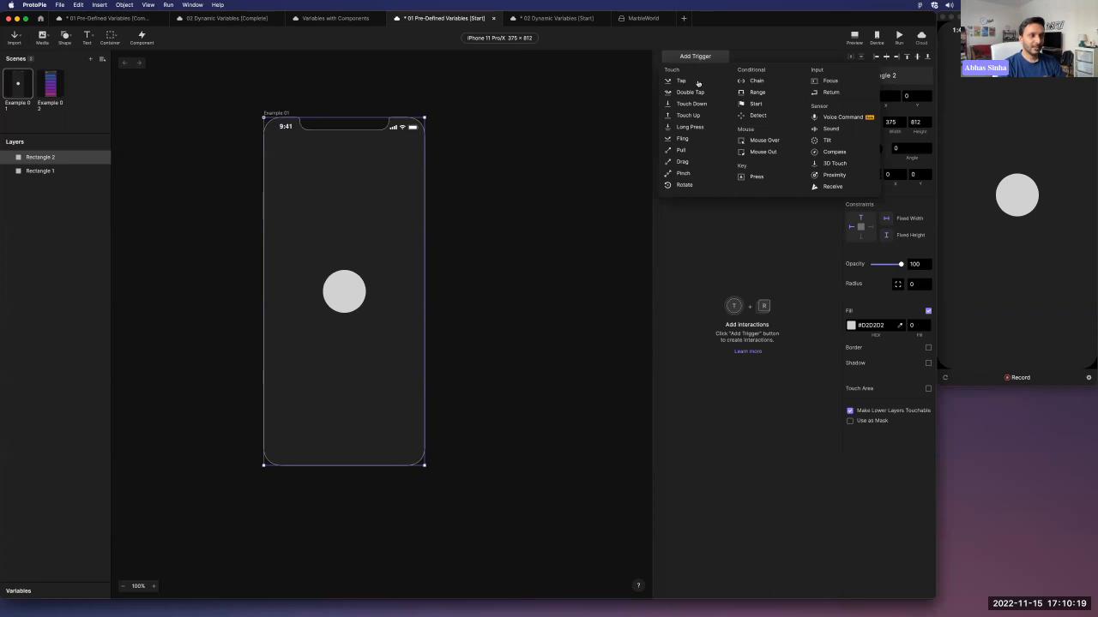
left_click(681, 81)
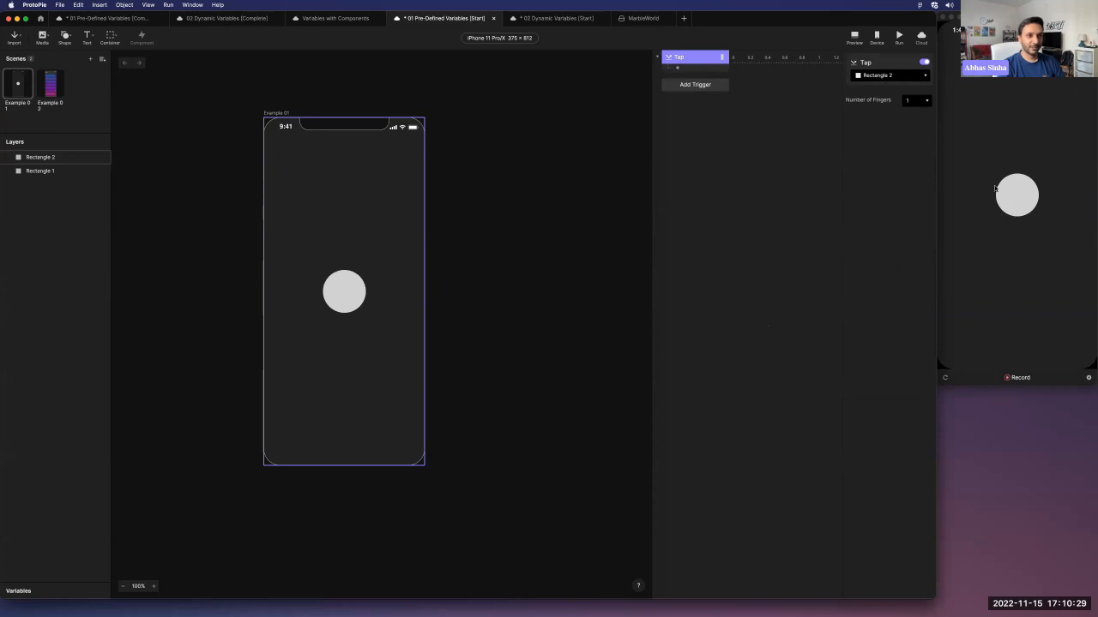
left_click(686, 69)
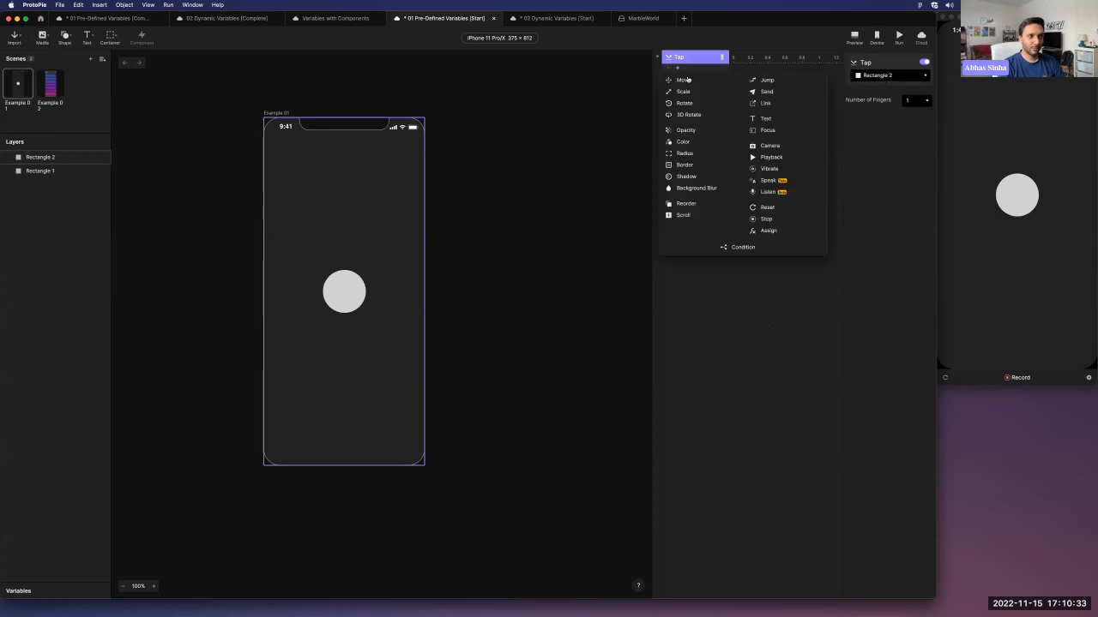
left_click(683, 79)
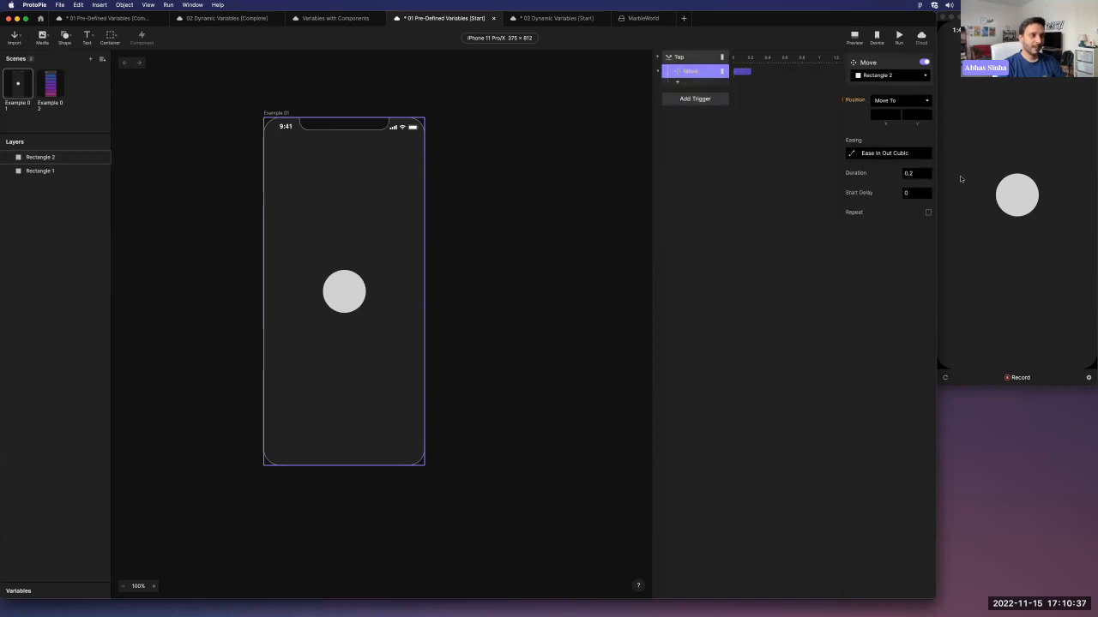
Rename the Rectangle 1 layer to Circle.
double_click(38, 171)
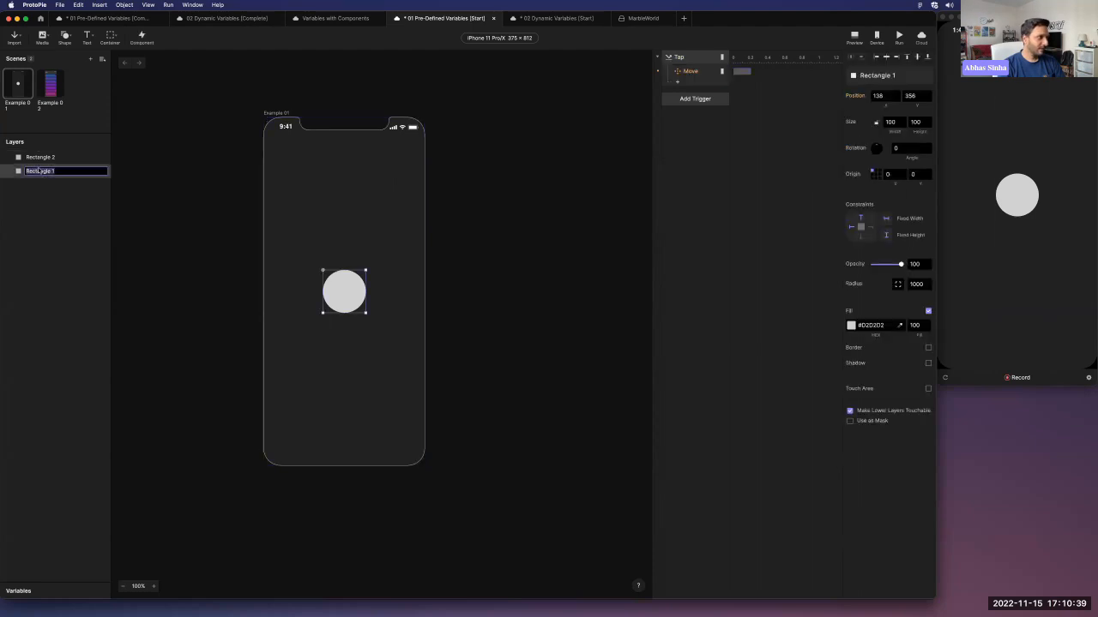
type("Cir")
key("BackSpace")
type("rcle")
key("Return")
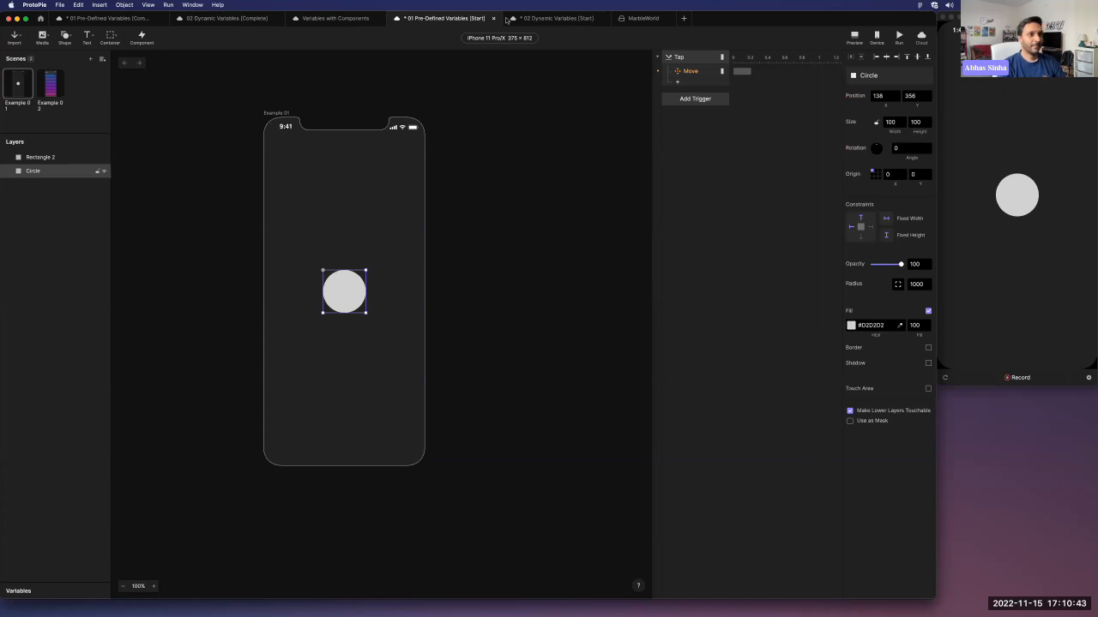
Change the target layer of the Tap trigger's Move response to Circle.
left_click(685, 74)
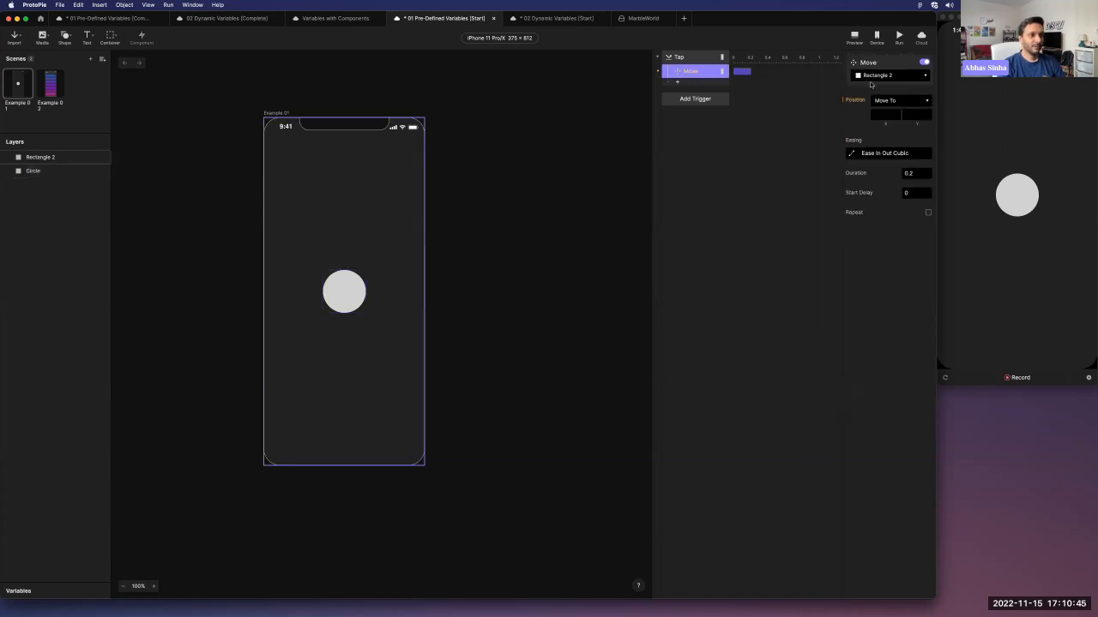
left_click(873, 79)
left_click(872, 119)
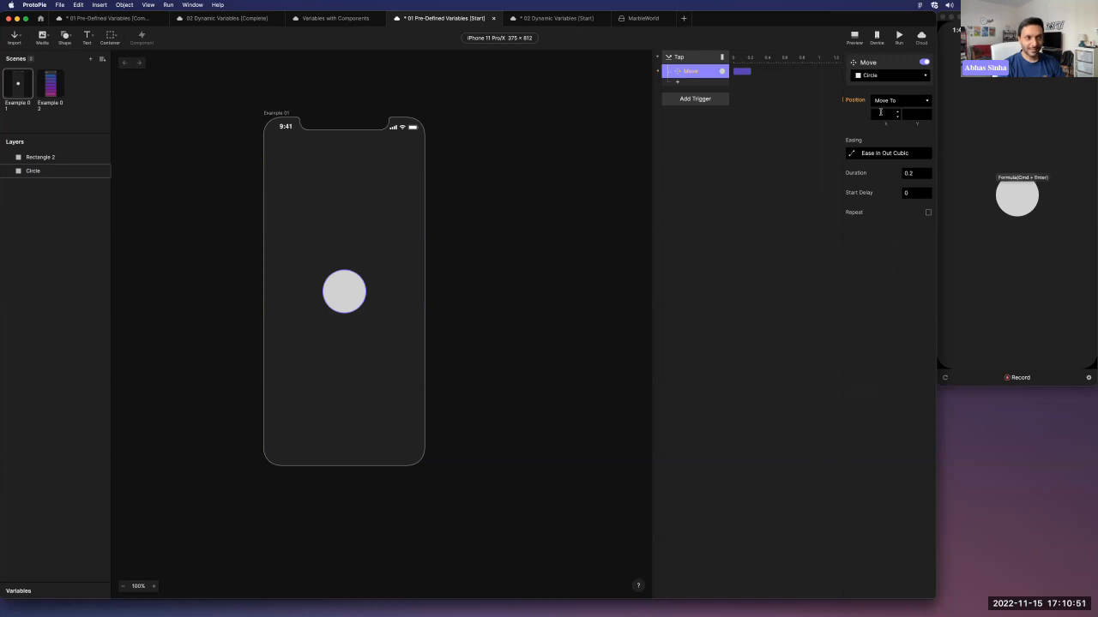
Set the Move response's X position to a formula using the predefined variable $touchX.
left_click(886, 115)
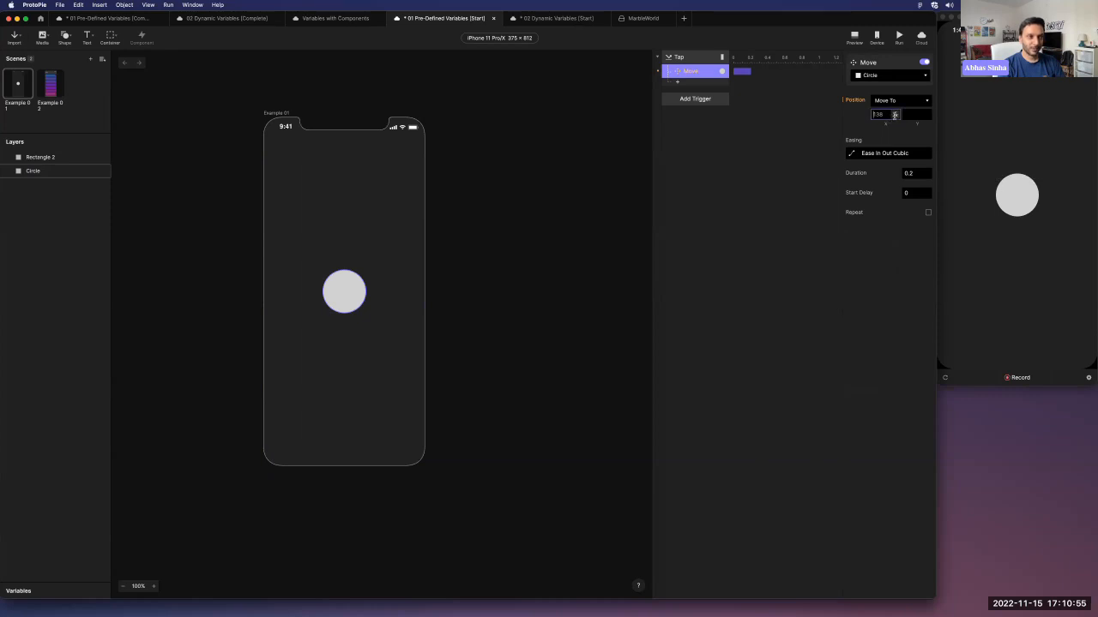
left_click(894, 114)
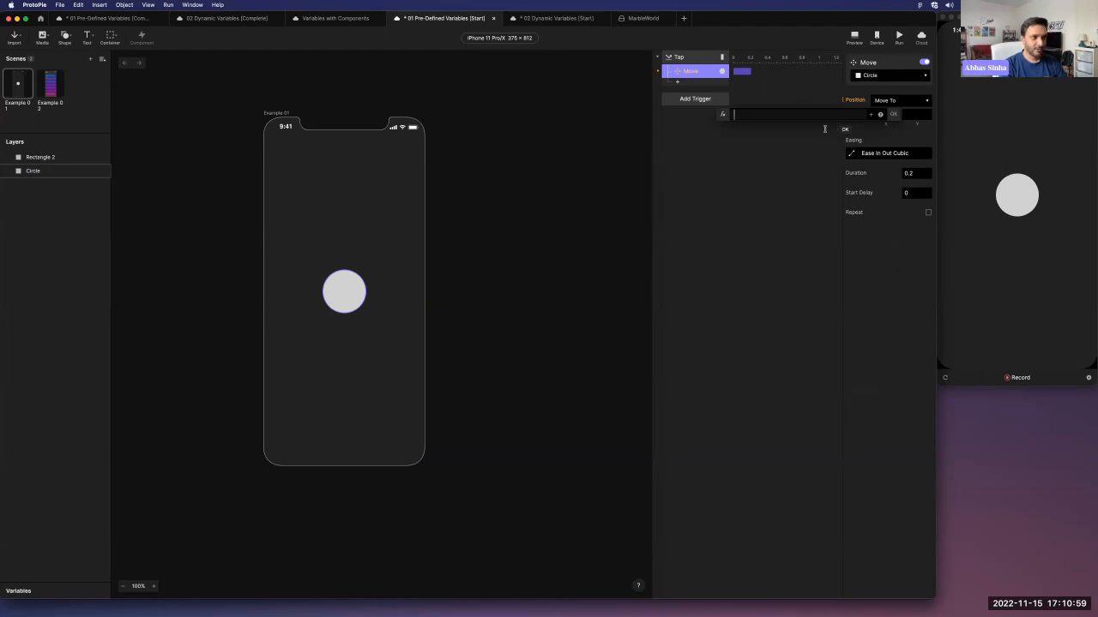
type("$")
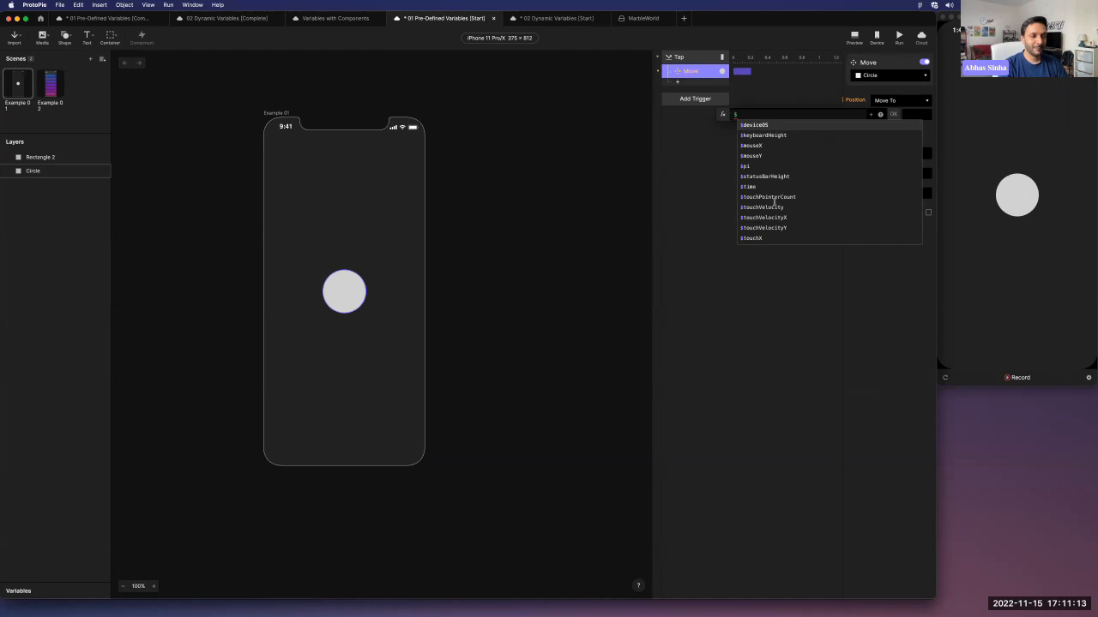
left_click(752, 239)
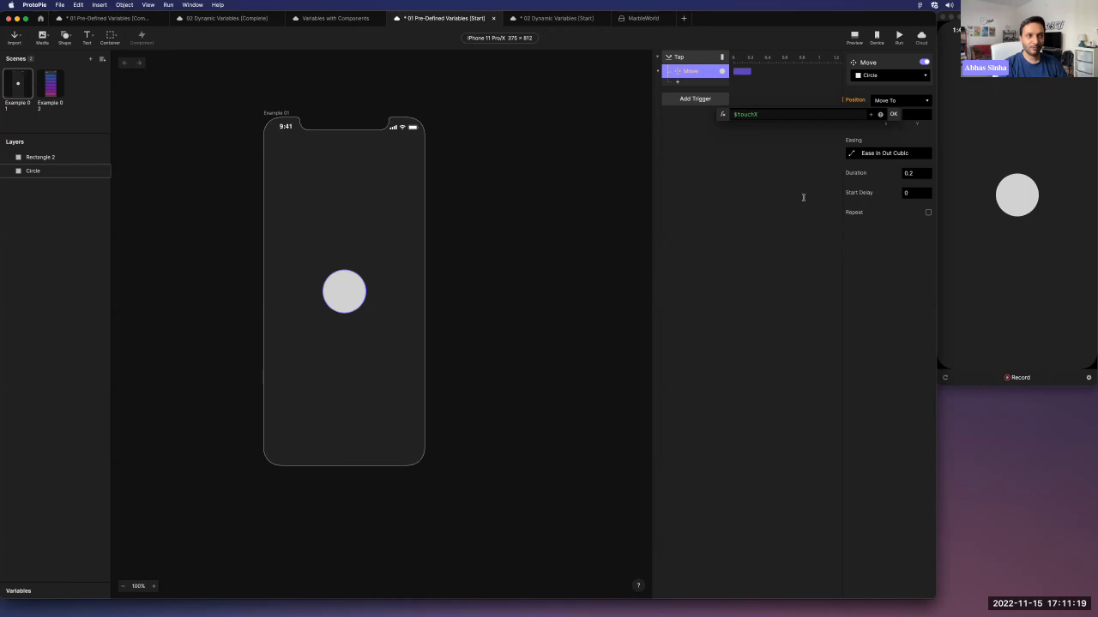
left_click(893, 115)
Set the Move response's Y position to a formula using the predefined variable $touchY.
left_click(914, 114)
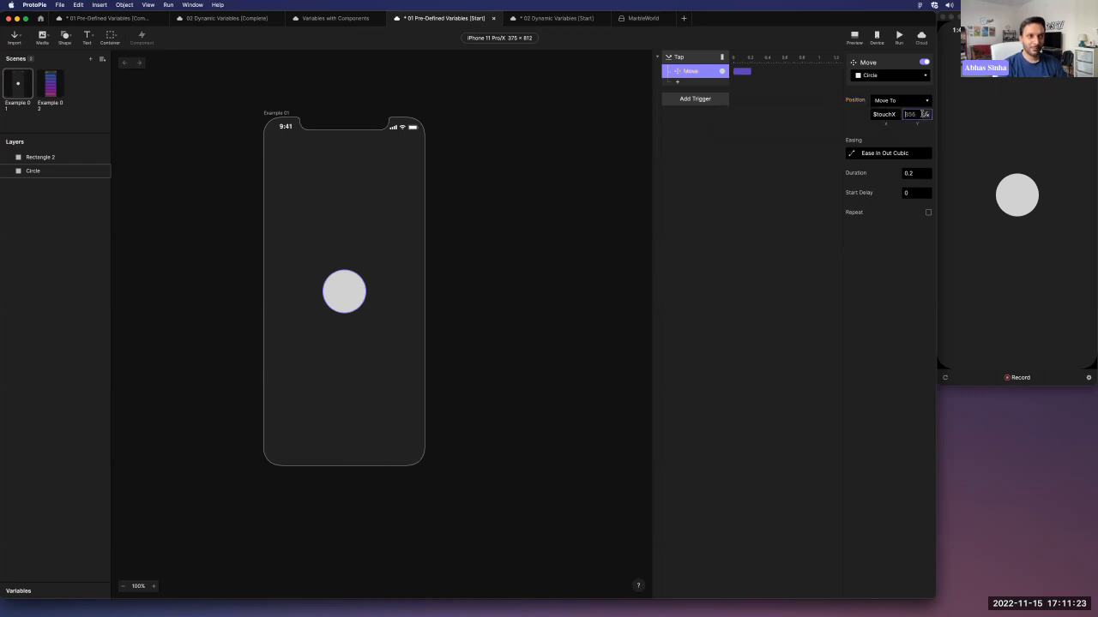
left_click(925, 114)
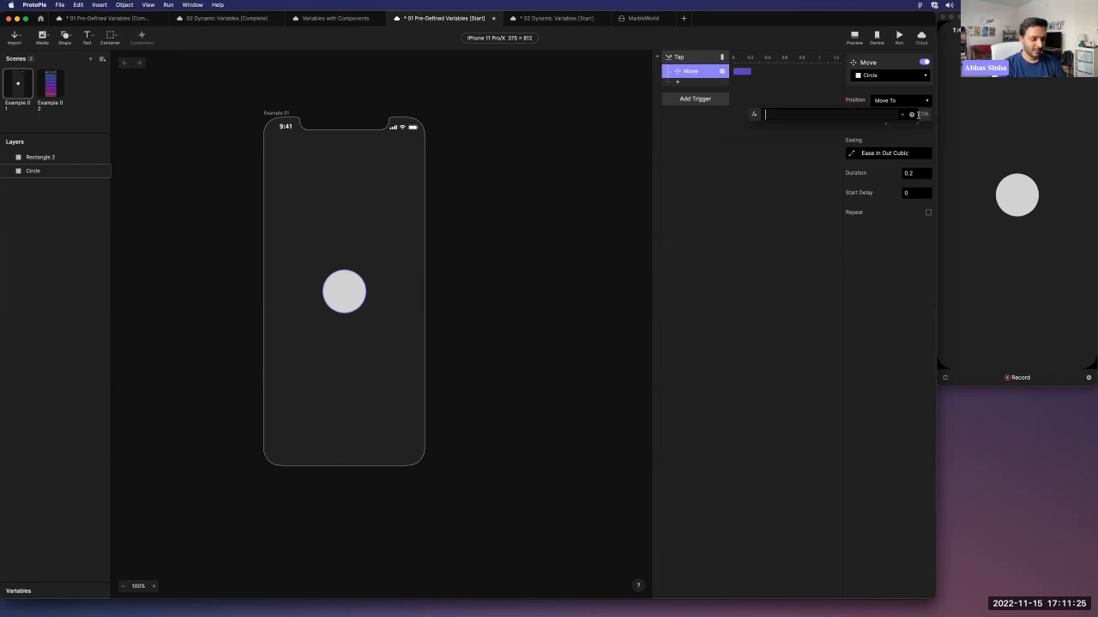
type("$")
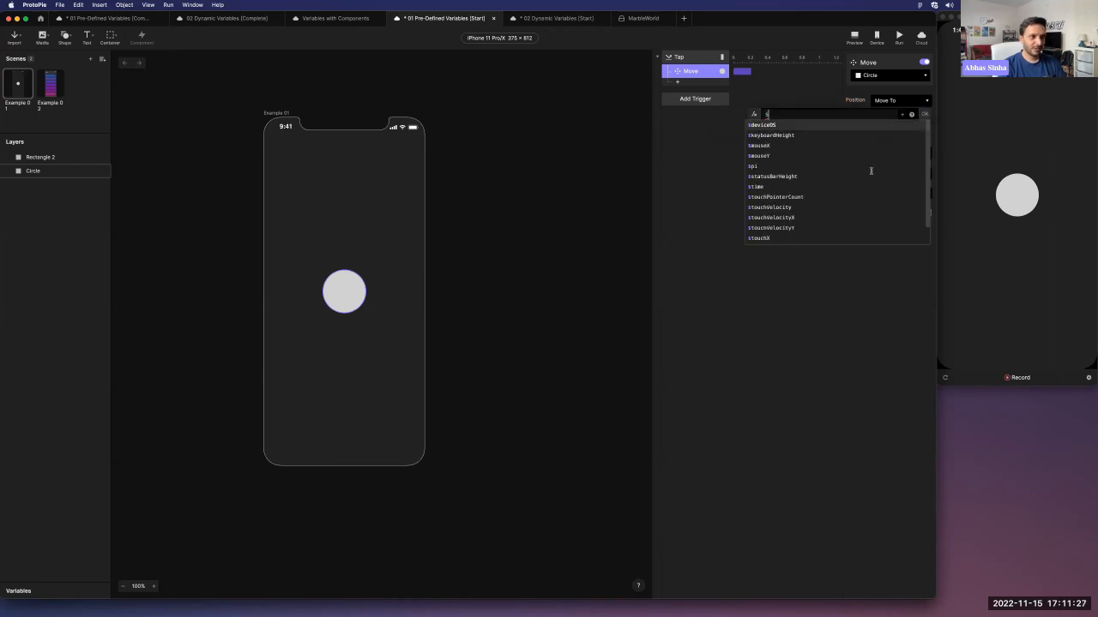
left_click(759, 228)
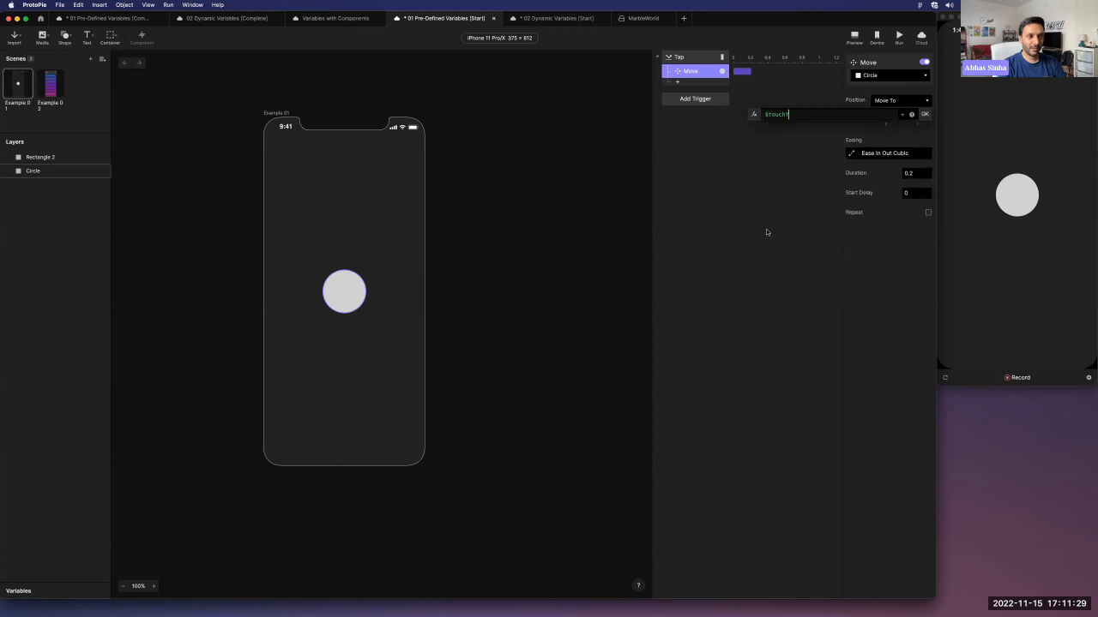
left_click(924, 114)
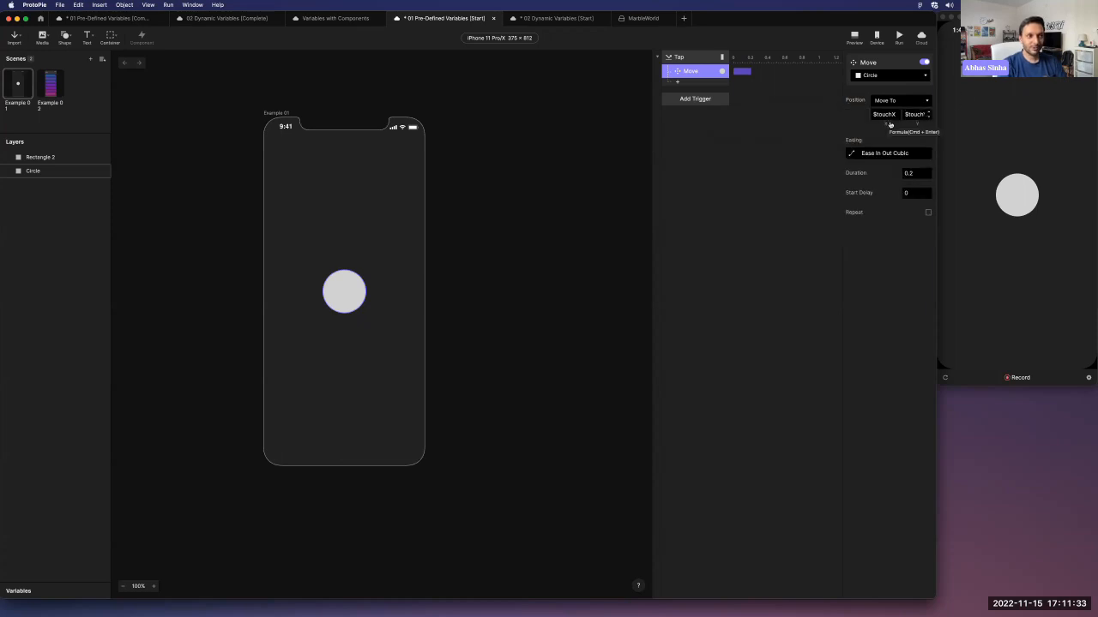
Test the Move response in the preview by tapping various points around the screen.
left_click(986, 104)
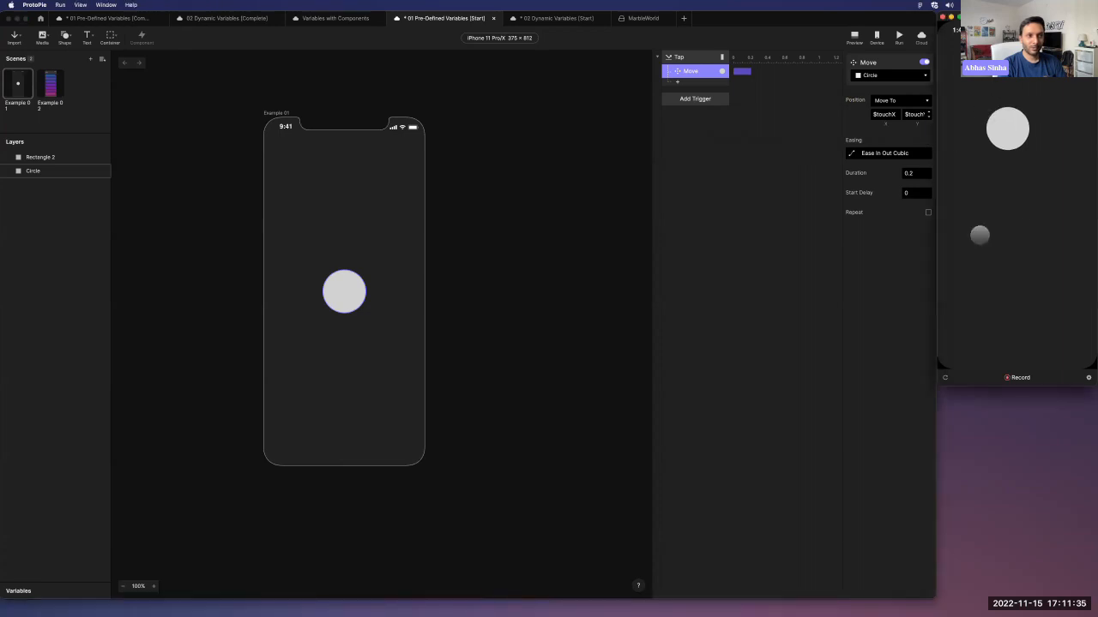
left_click(976, 257)
left_click(1015, 116)
left_click(976, 100)
left_click(987, 225)
left_click(1047, 269)
left_click(971, 125)
left_click(972, 246)
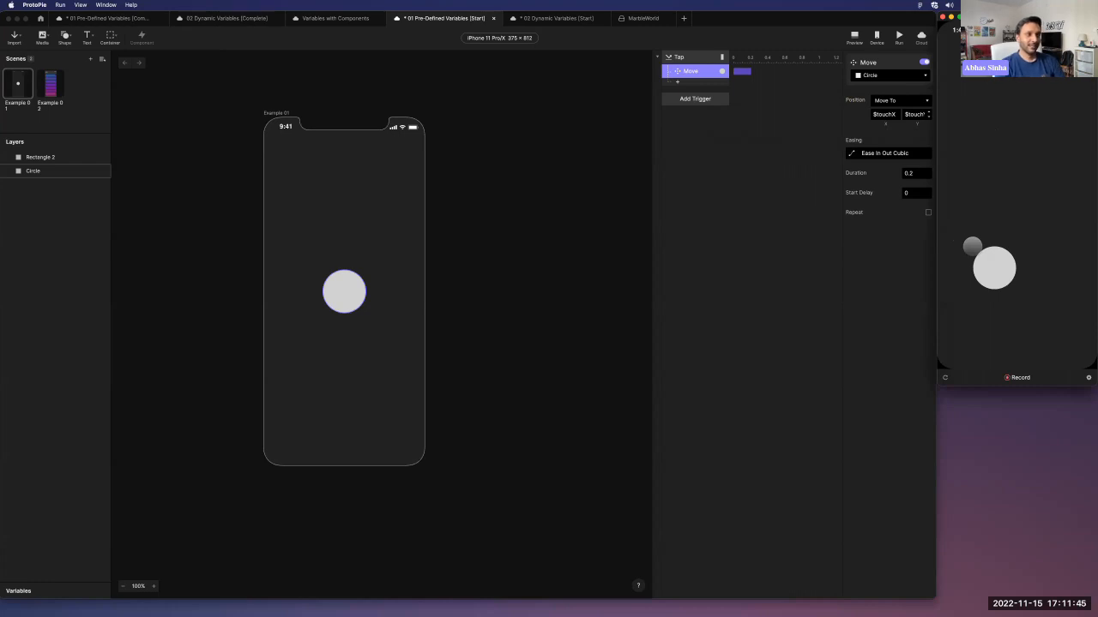
Set the Circle layer's origin to its centre, 50, 50.
left_click(344, 297)
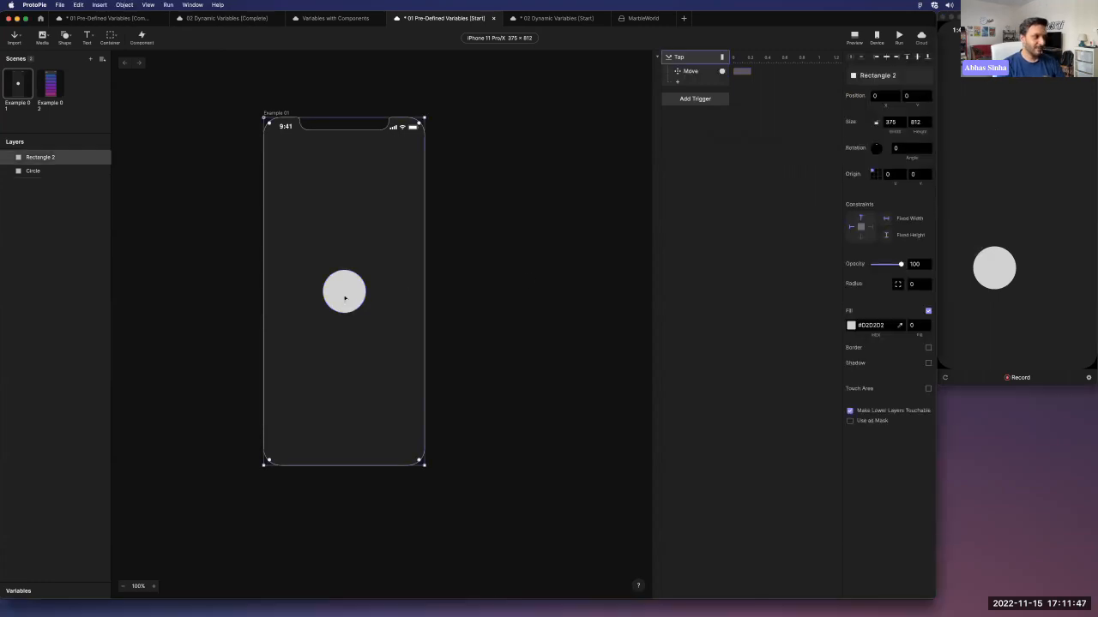
left_click(62, 173)
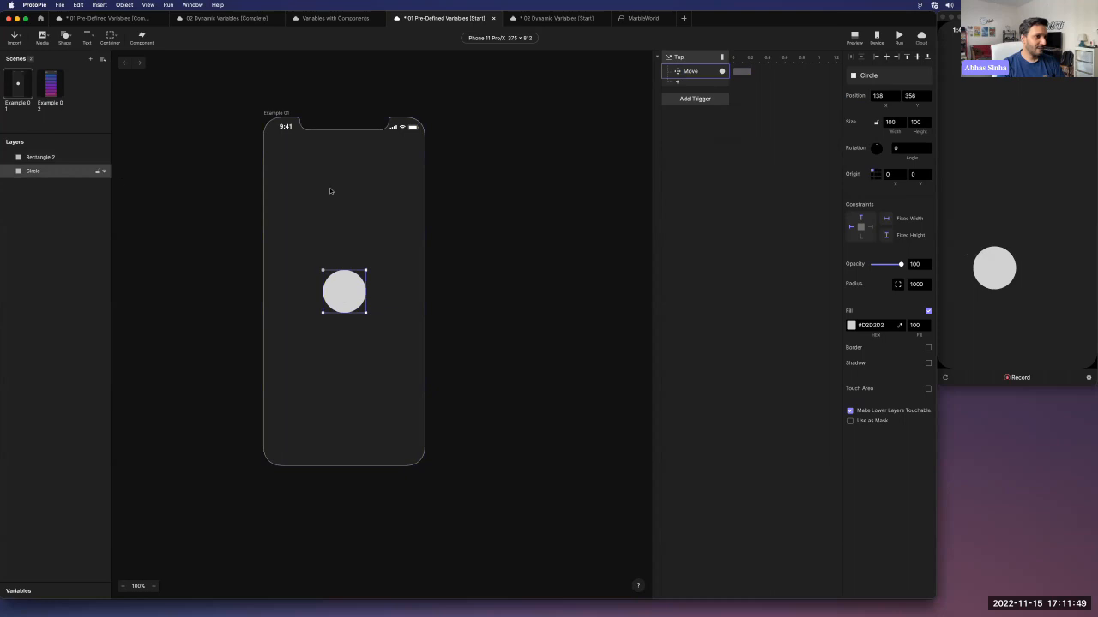
left_click(875, 174)
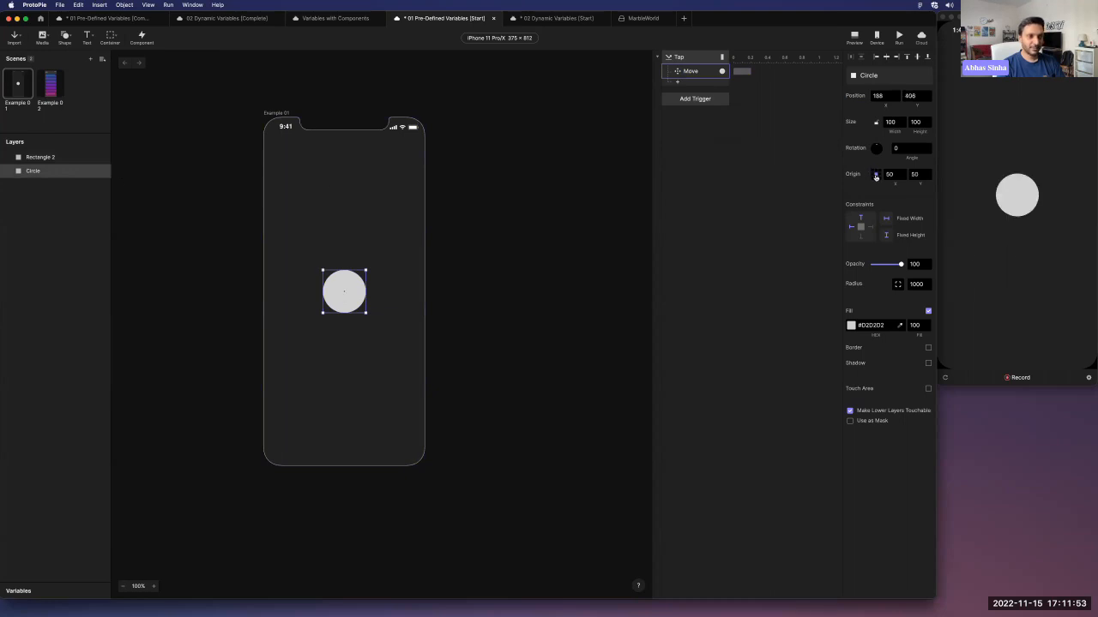
Tap around the preview screen to check the circle's movement with its centred origin.
left_click(976, 116)
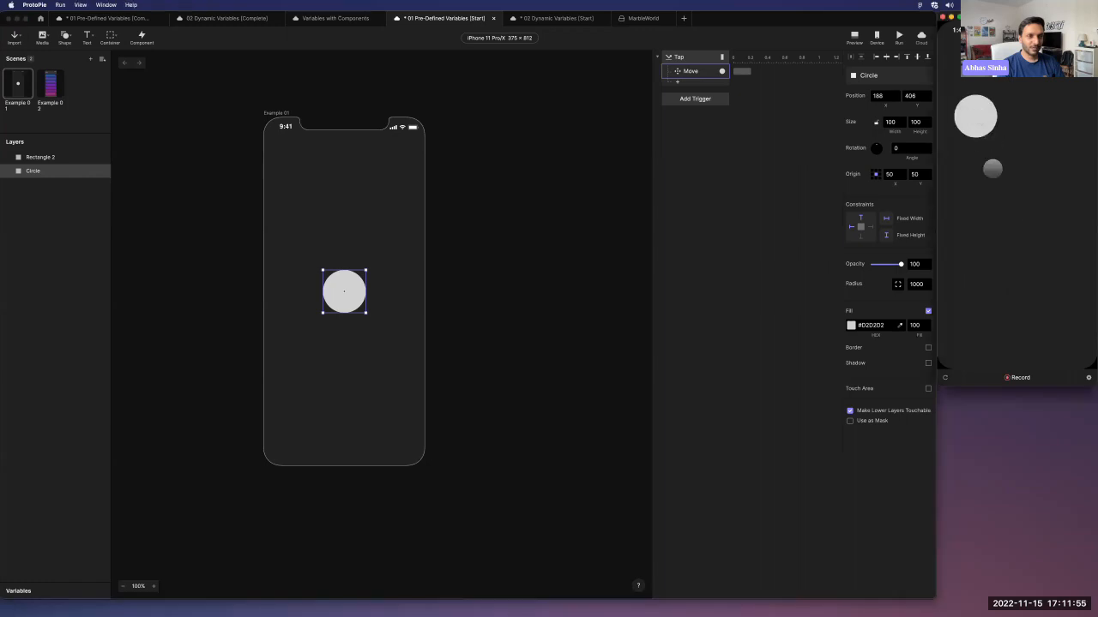
left_click(1009, 239)
left_click(1040, 155)
left_click(1051, 243)
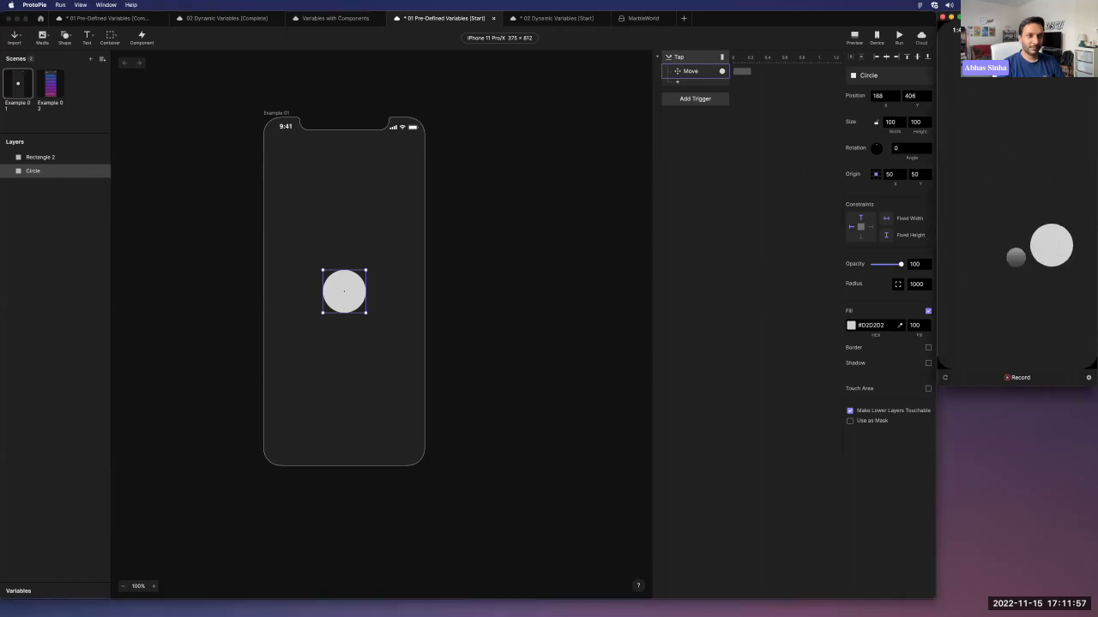
left_click(986, 266)
left_click(975, 133)
left_click(1032, 234)
left_click(993, 265)
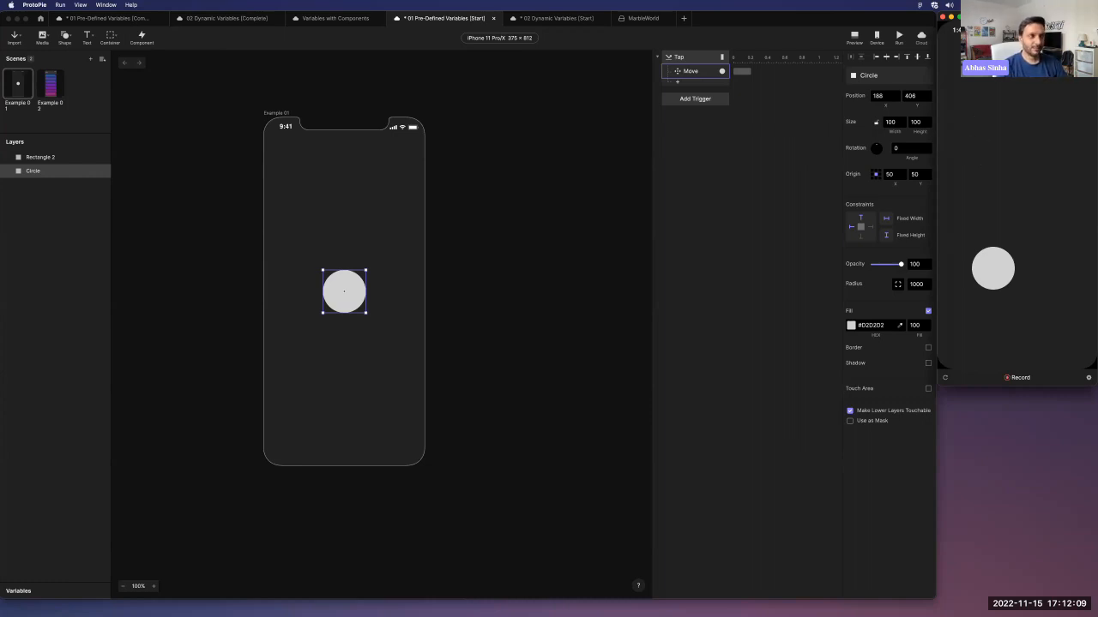
Add a Scale response for the circle to the Tap trigger, sized 400 × 400, then try it and reset the preview.
left_click(702, 78)
left_click(699, 84)
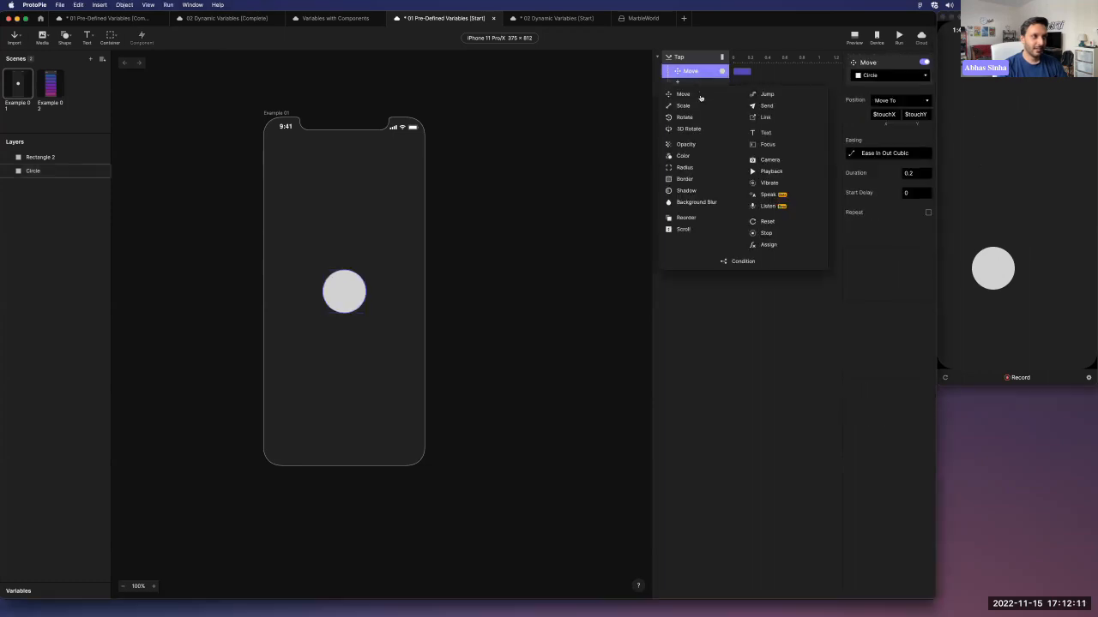
left_click(702, 100)
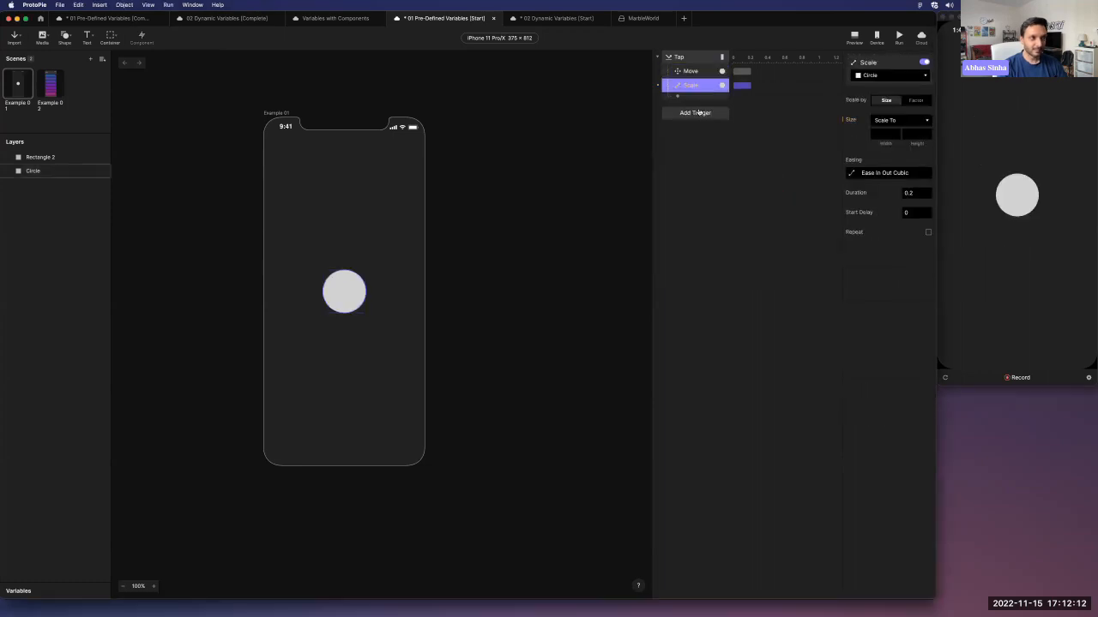
left_click(879, 133)
type("400")
key("Tab")
key("Tab")
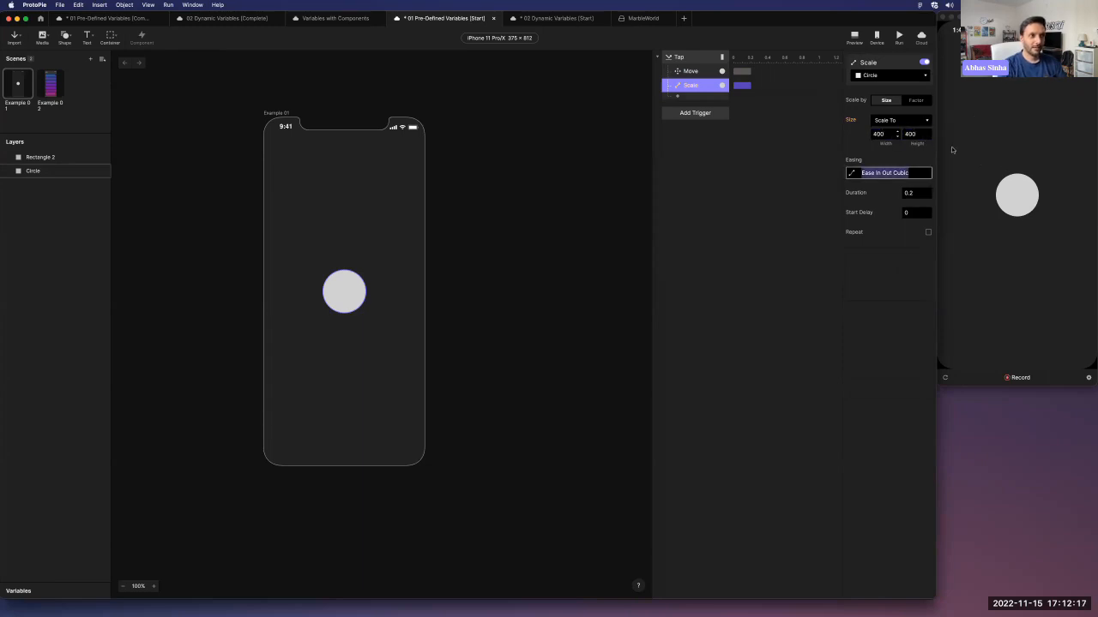
left_click(994, 144)
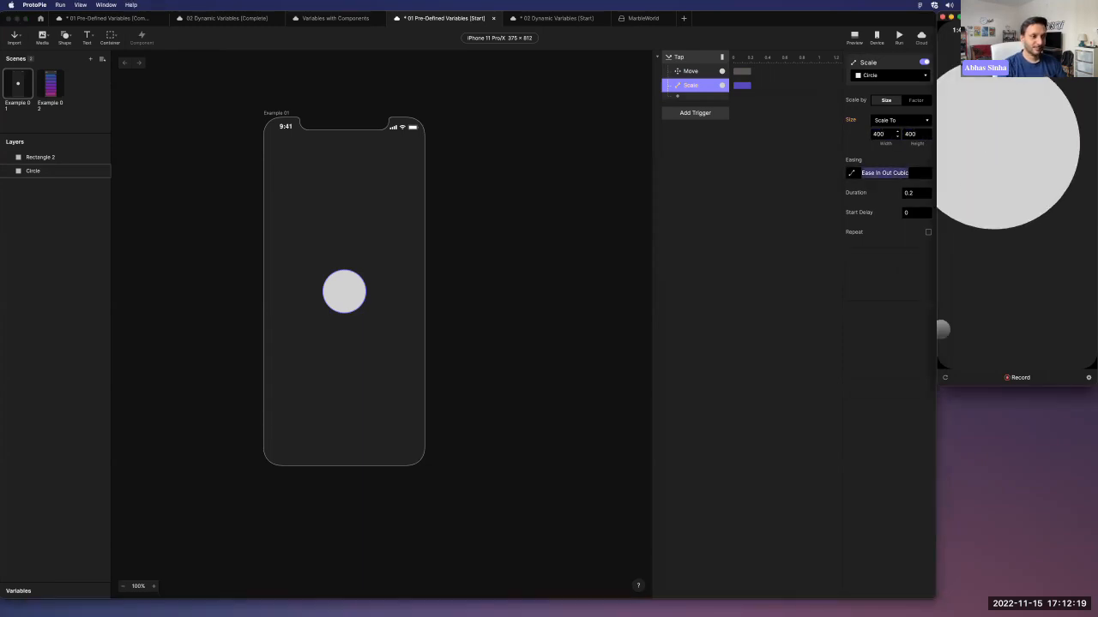
left_click(946, 377)
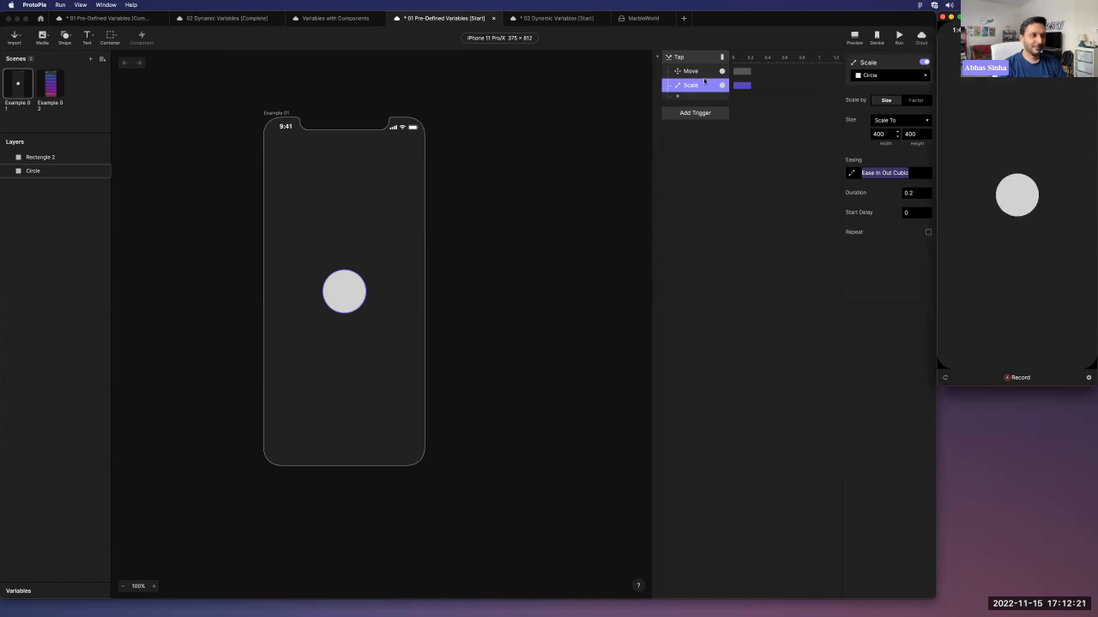
Set the duration of the Move response to 0.
left_click(701, 74)
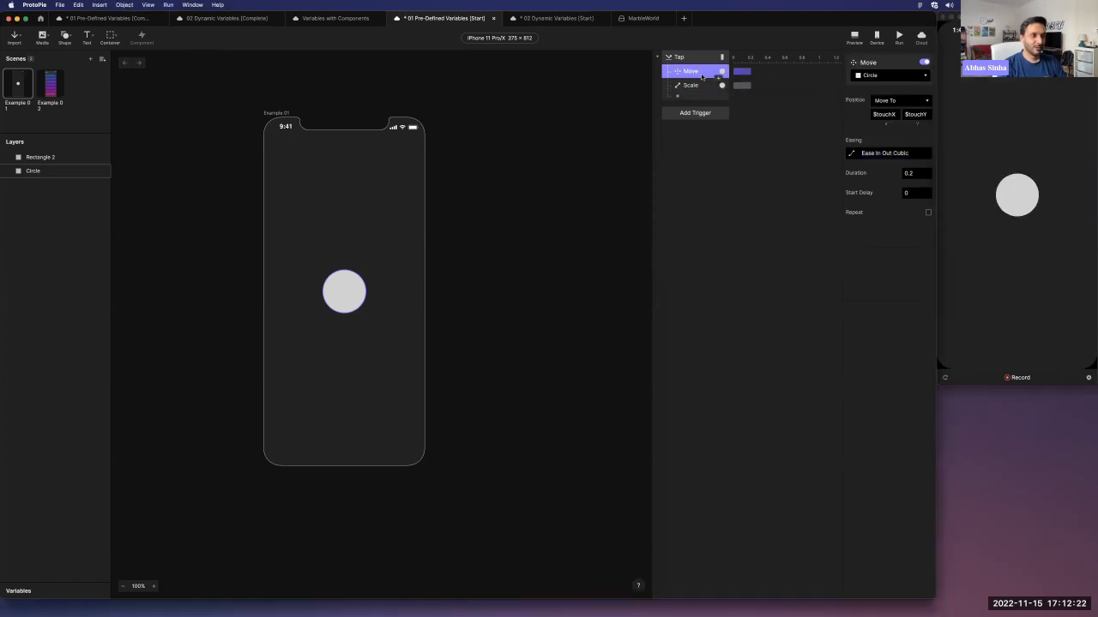
left_click(911, 174)
type("0")
key("Return")
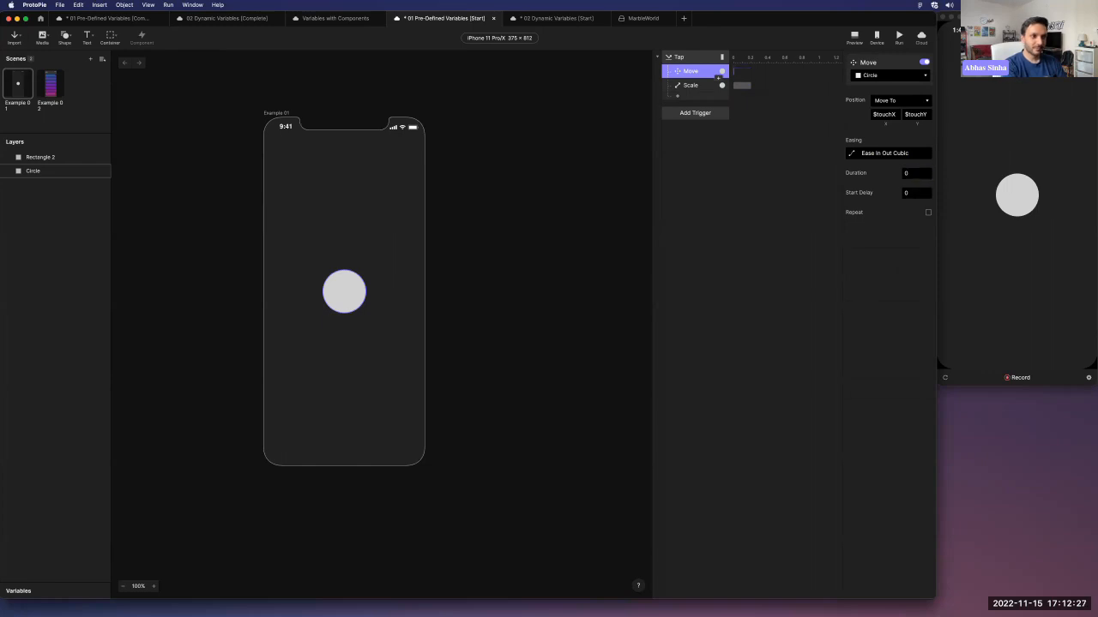
Test the instant move combined with the scaling by tapping several points in the preview.
left_click(1012, 111)
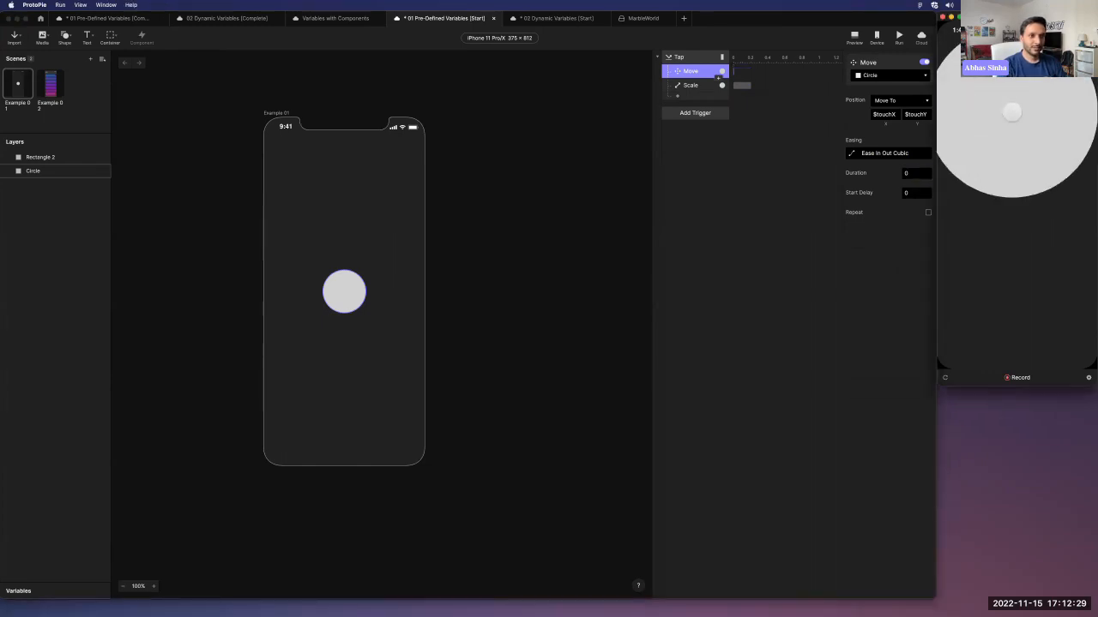
left_click(988, 326)
left_click(1044, 163)
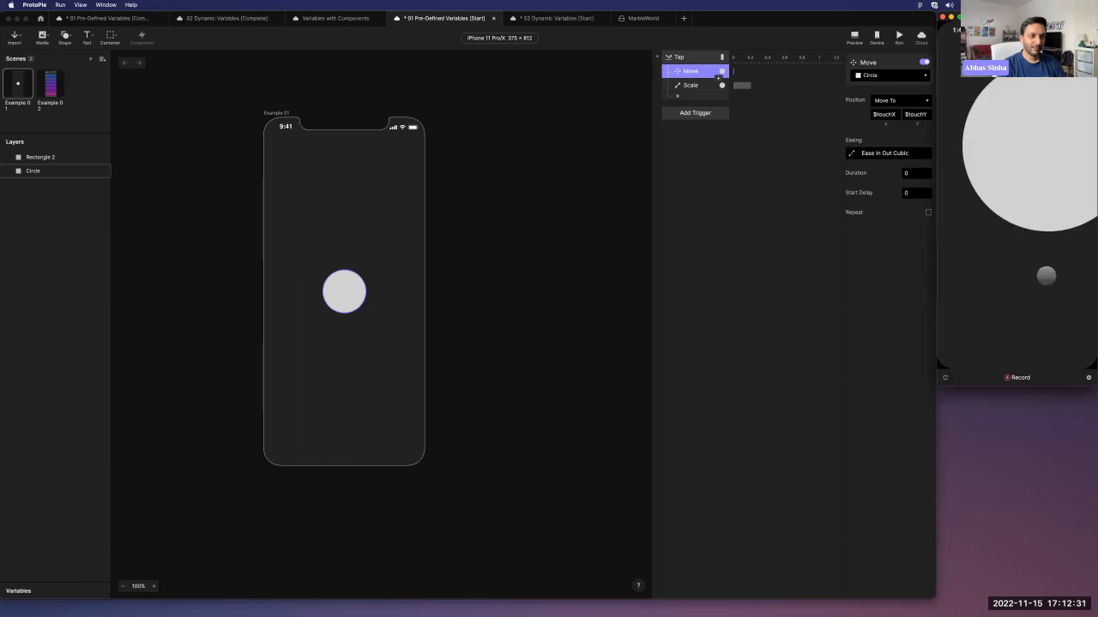
left_click(1045, 275)
left_click(963, 141)
left_click(1017, 281)
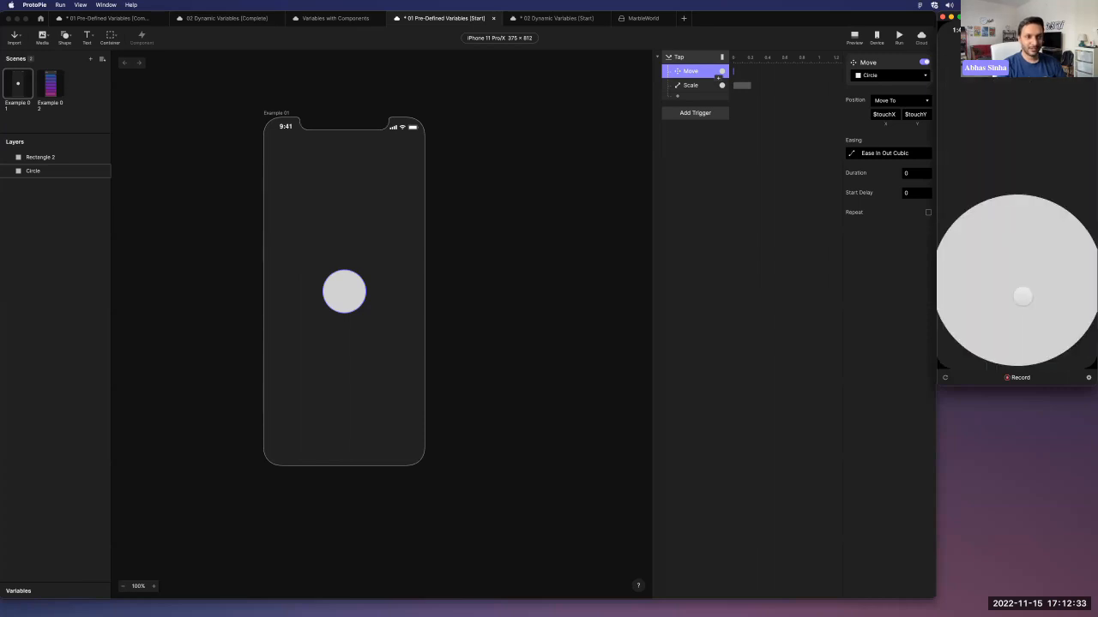
left_click(1006, 141)
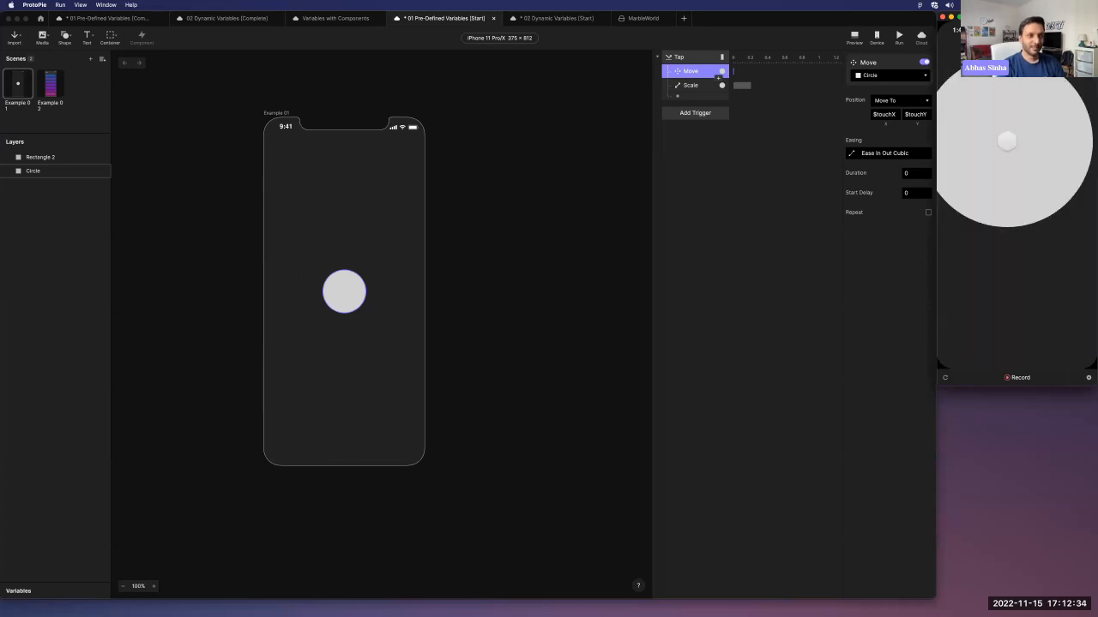
Duplicate the Scale response and set the copy's size to 100 × 100.
left_click(709, 87)
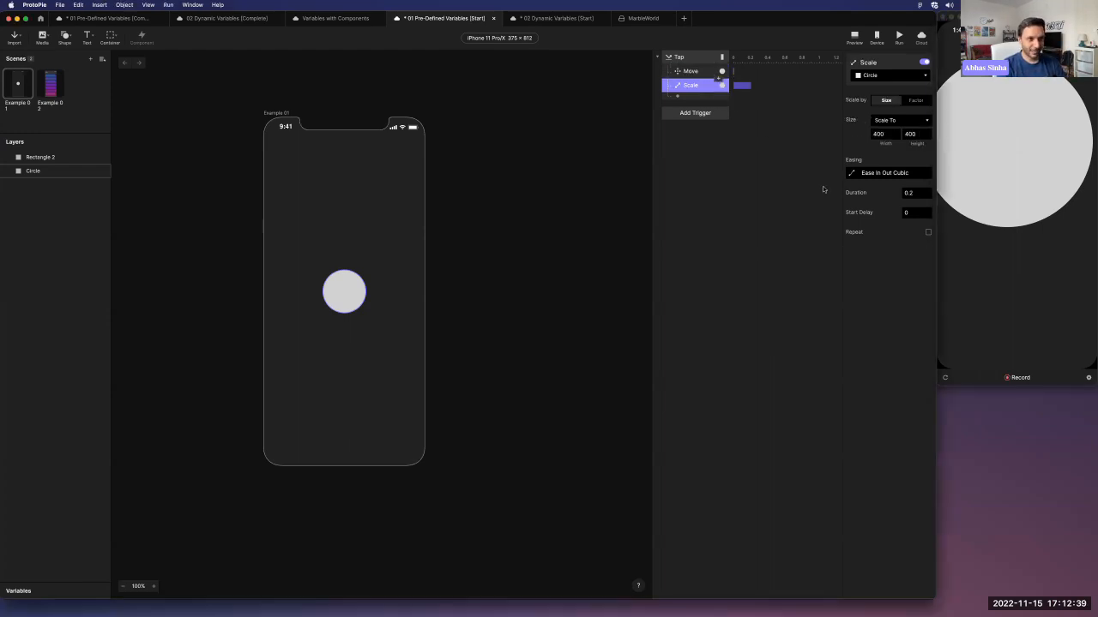
key("super+d")
left_click(878, 135)
type("10")
key("Tab")
type("100")
left_click(881, 132)
key("Tab")
type("100")
key("Return")
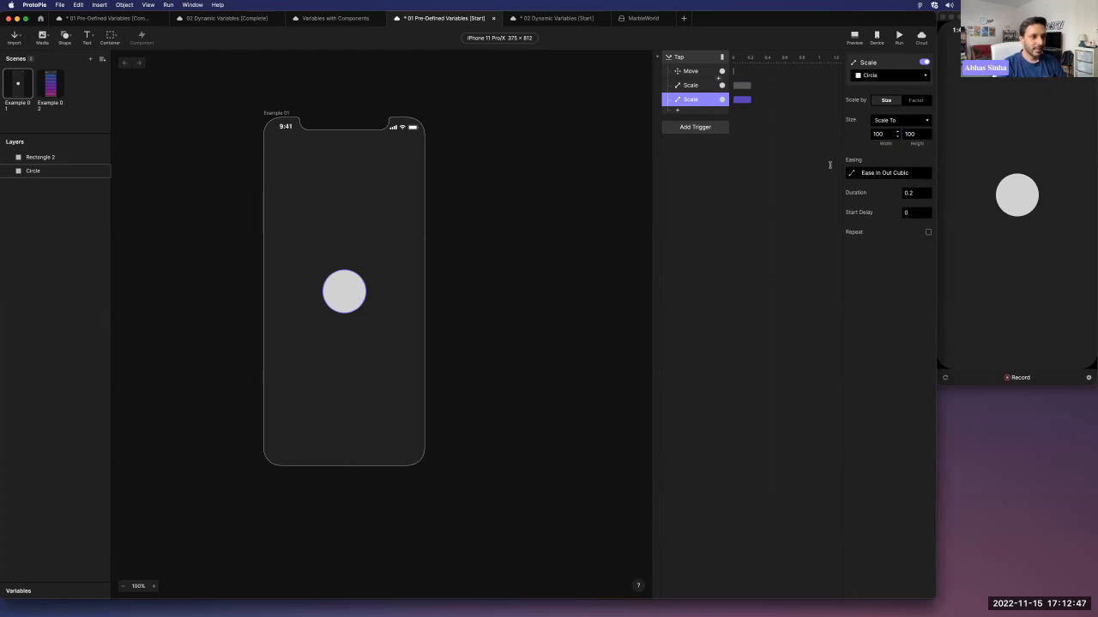
Give the second Scale response a start delay of 0.2 and a duration of 0.
left_click(907, 213)
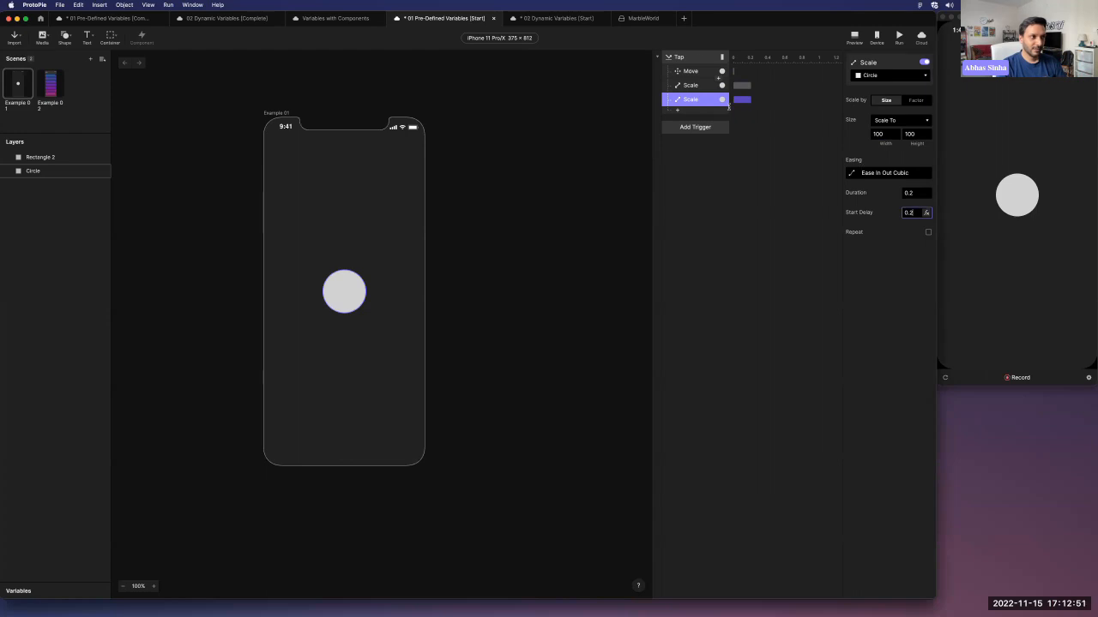
key("Return")
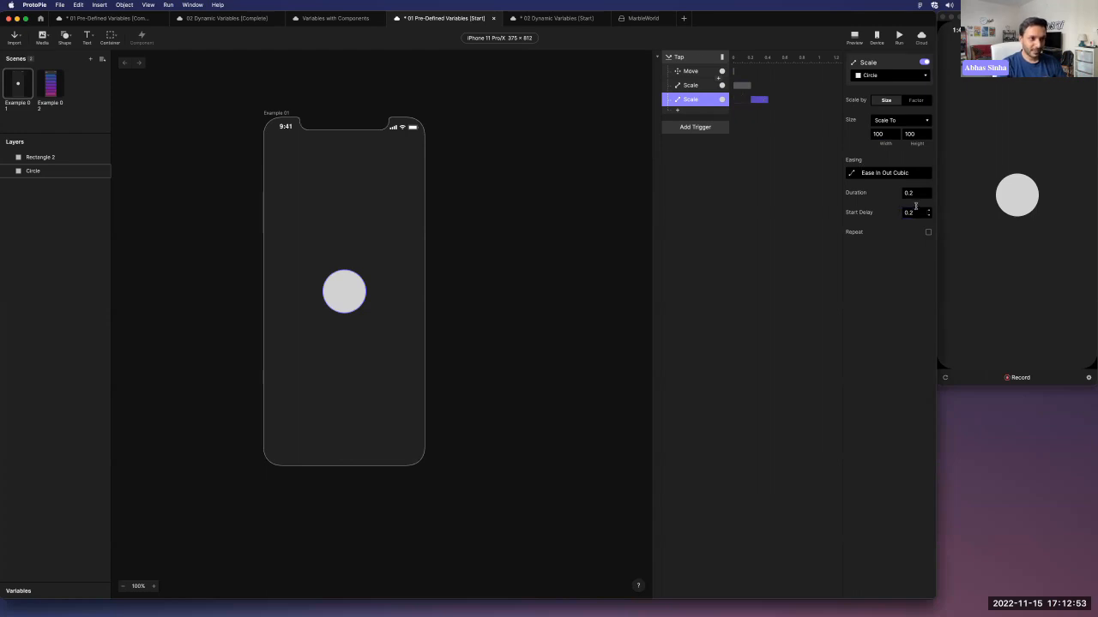
left_click(915, 196)
type("0")
key("Return")
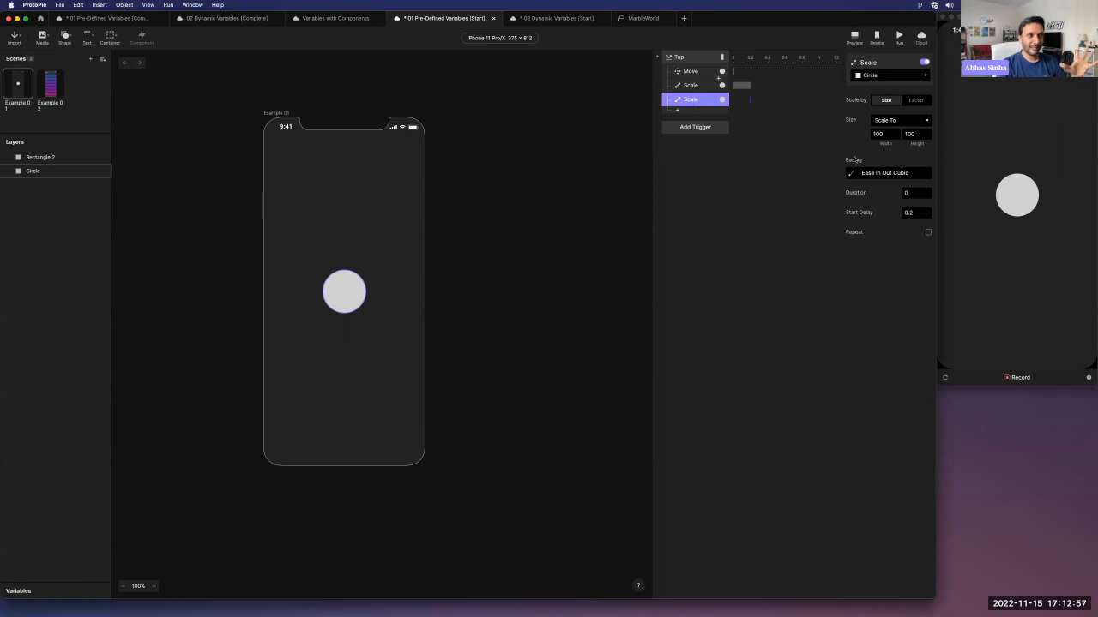
Test the circle's move, scale and size reset by tapping several points in the preview.
left_click(972, 145)
left_click(1032, 322)
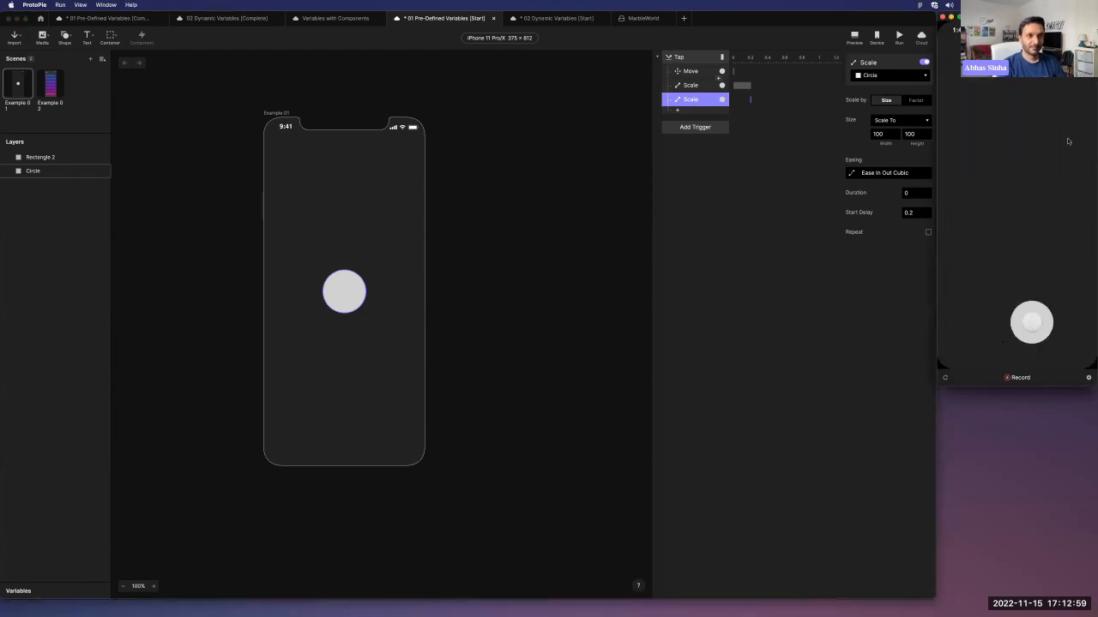
left_click(1067, 138)
left_click(1012, 268)
left_click(995, 180)
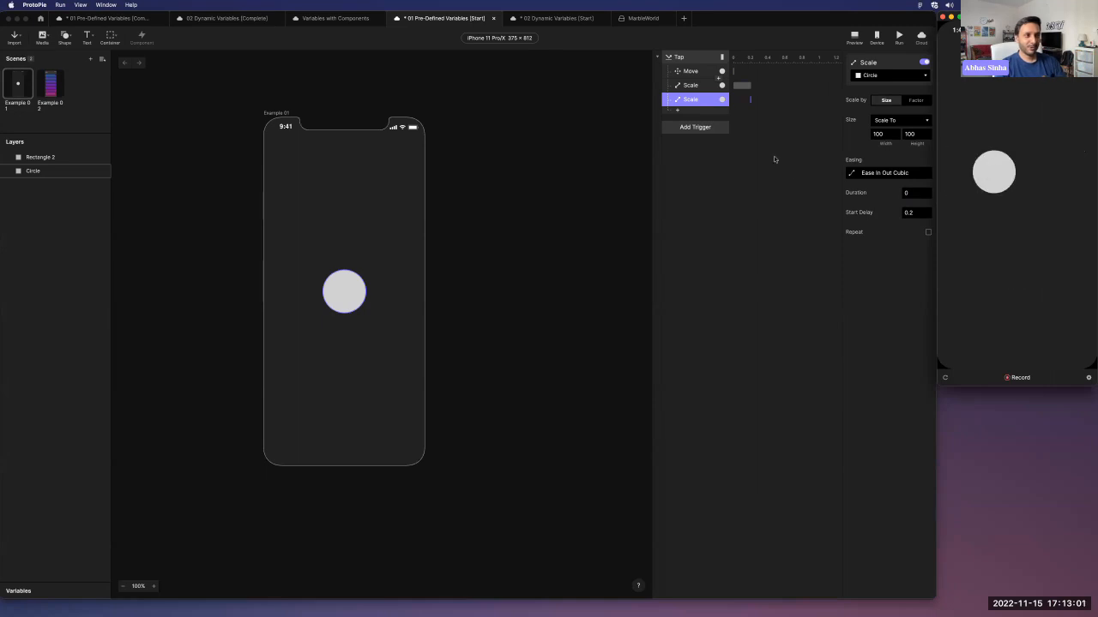
Add an Opacity response of 60 for the Circle, and duplicate it with the copy's opacity set to 0.
left_click(679, 112)
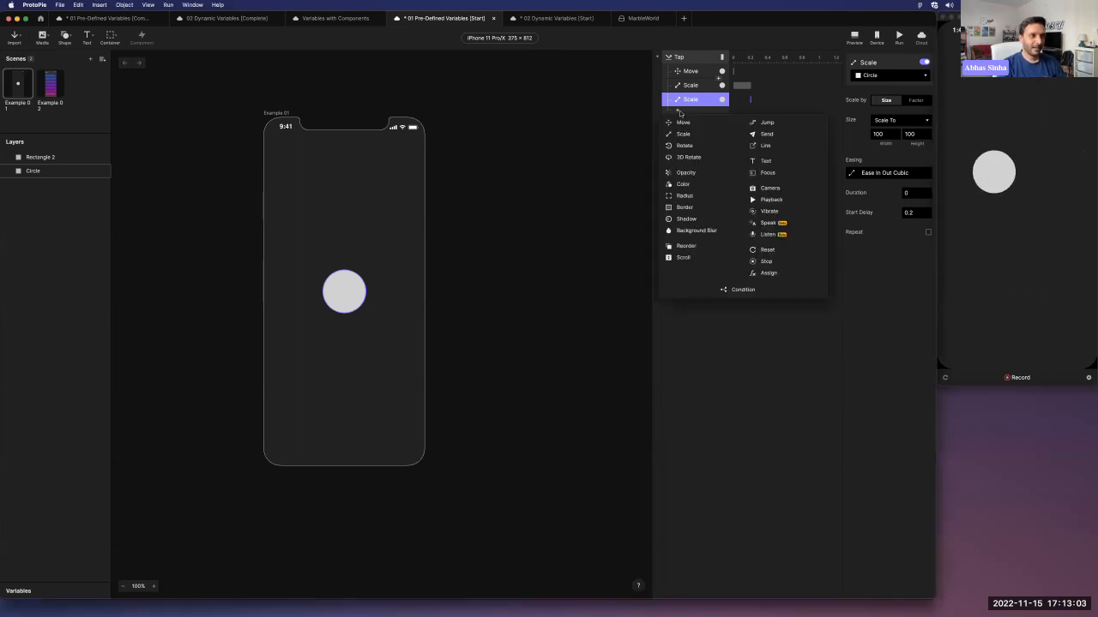
left_click(687, 173)
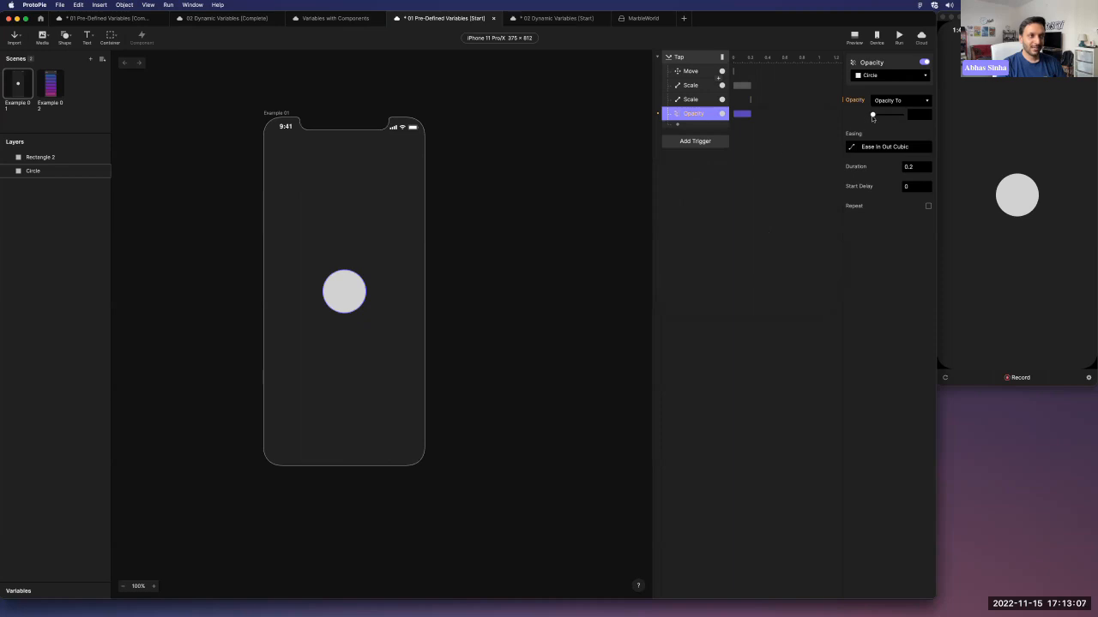
left_click_drag(872, 114, 889, 116)
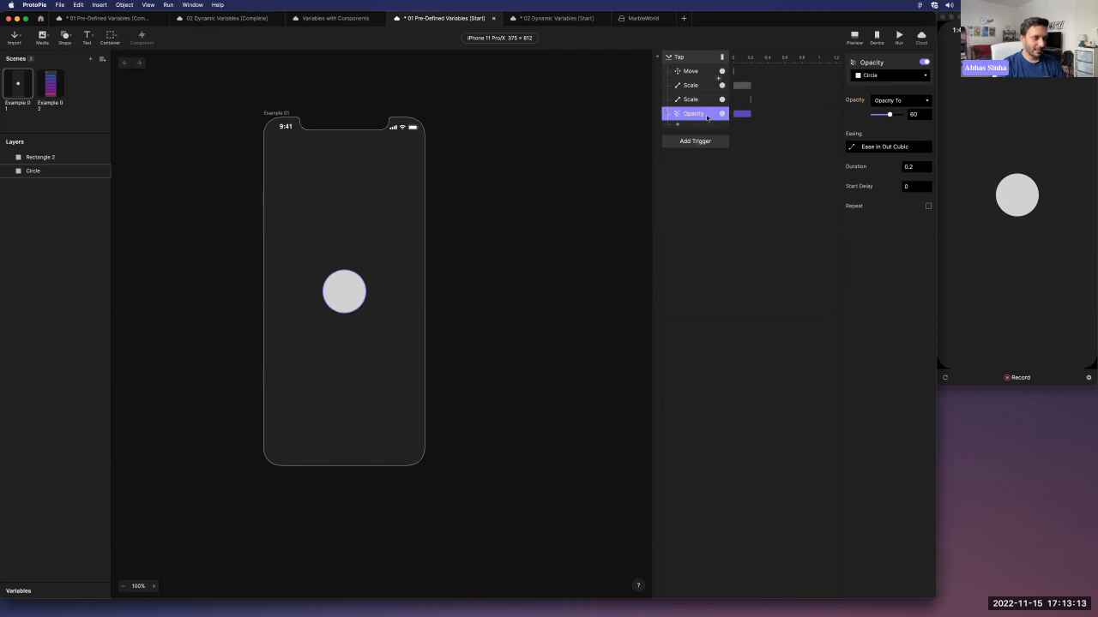
key("super+d")
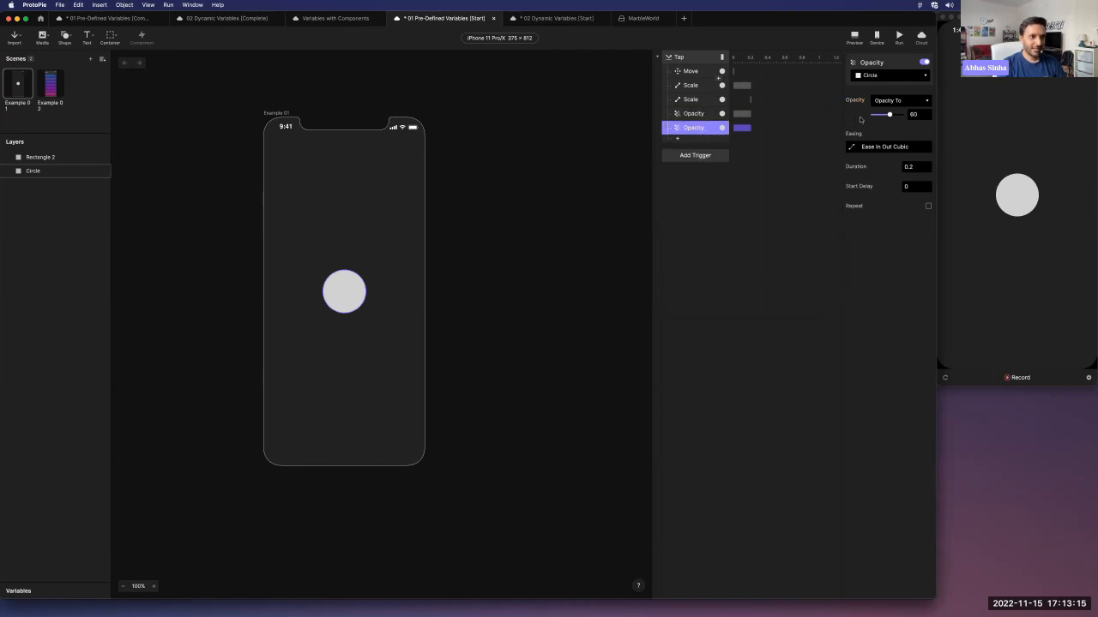
left_click_drag(888, 115, 867, 118)
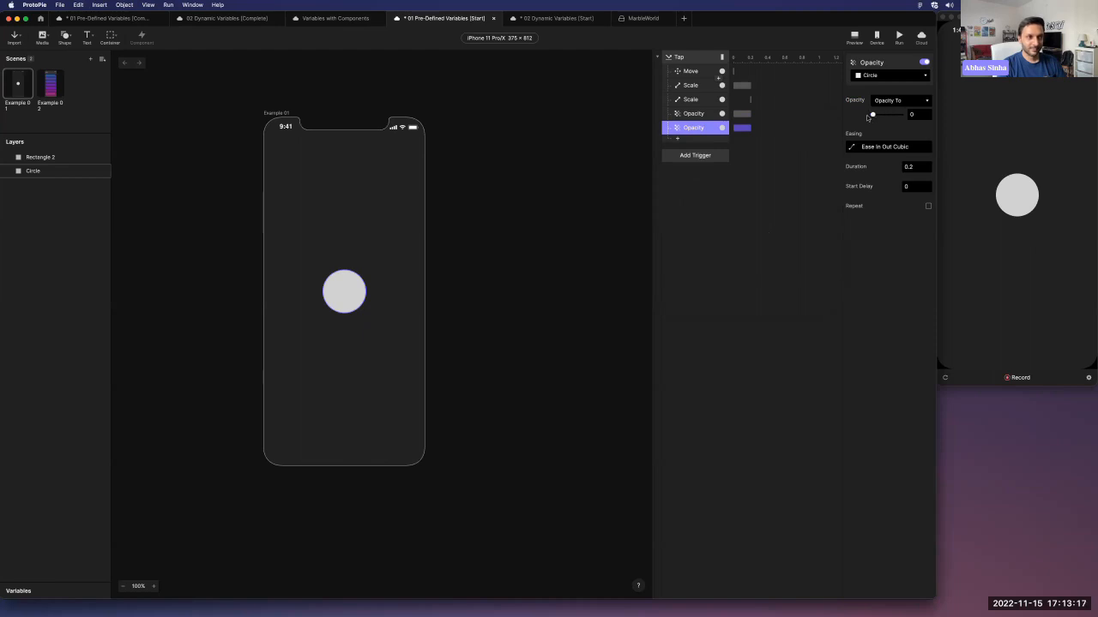
Set the duration of the Opacity 60 response to 0.15.
left_click(749, 114)
left_click(910, 166)
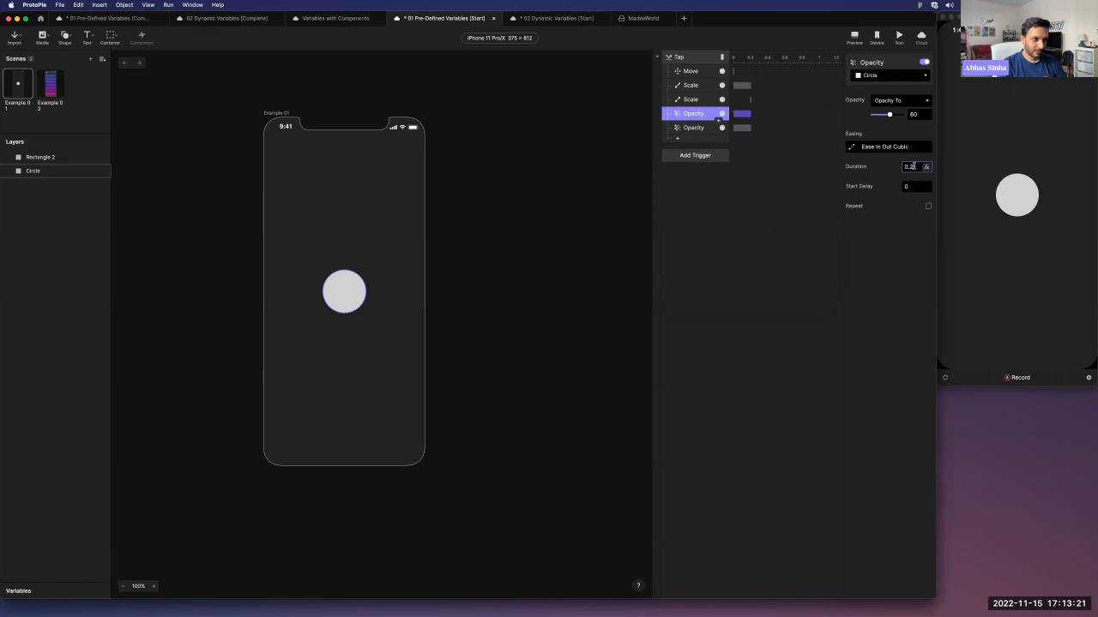
type("15")
key("Return")
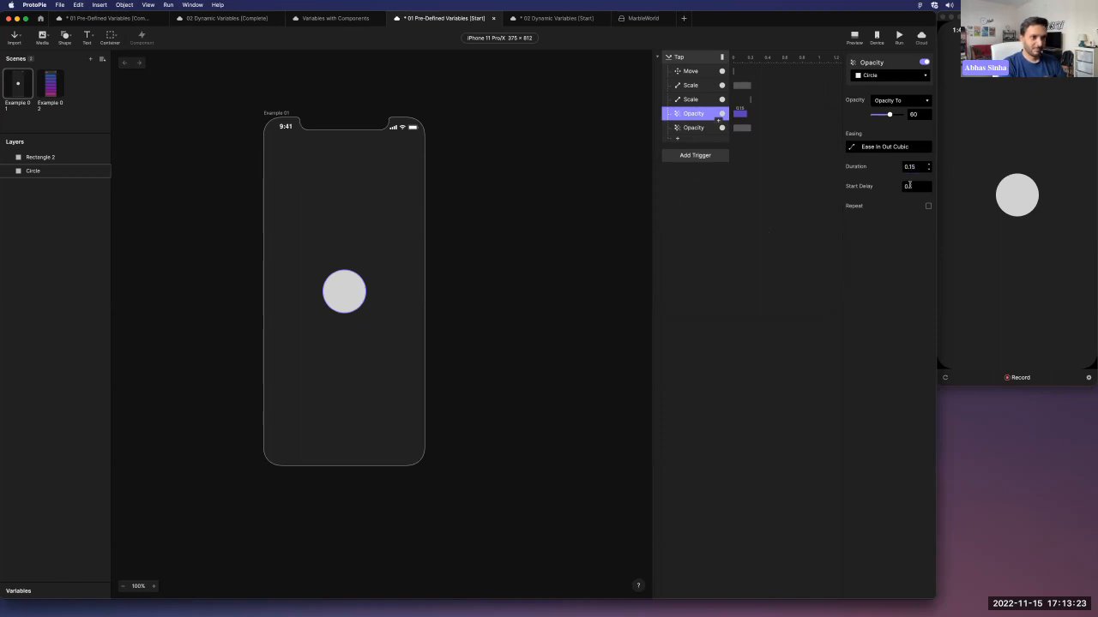
Give the Opacity 0 response a duration of 0.05 and a start delay of 0.15.
left_click(707, 128)
left_click(917, 168)
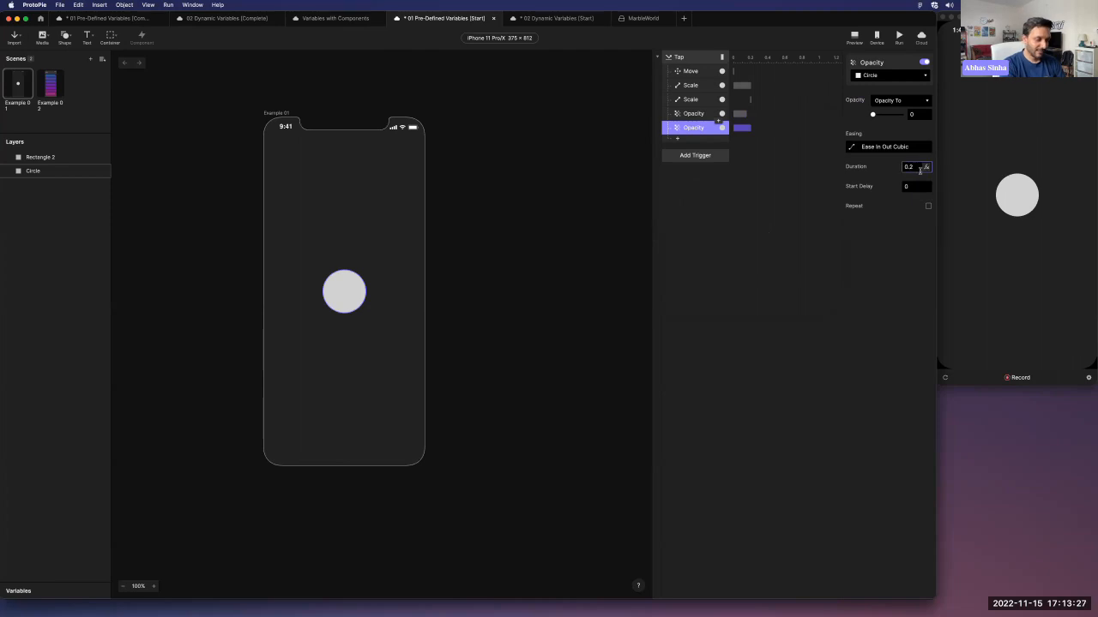
key("BackSpace")
type("08")
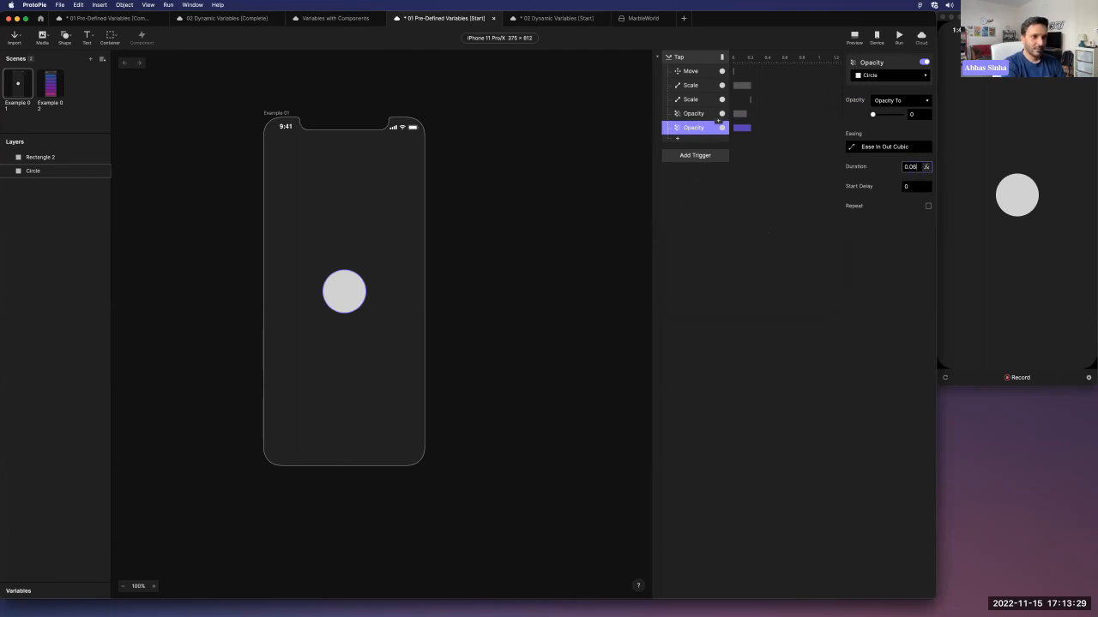
key("Return")
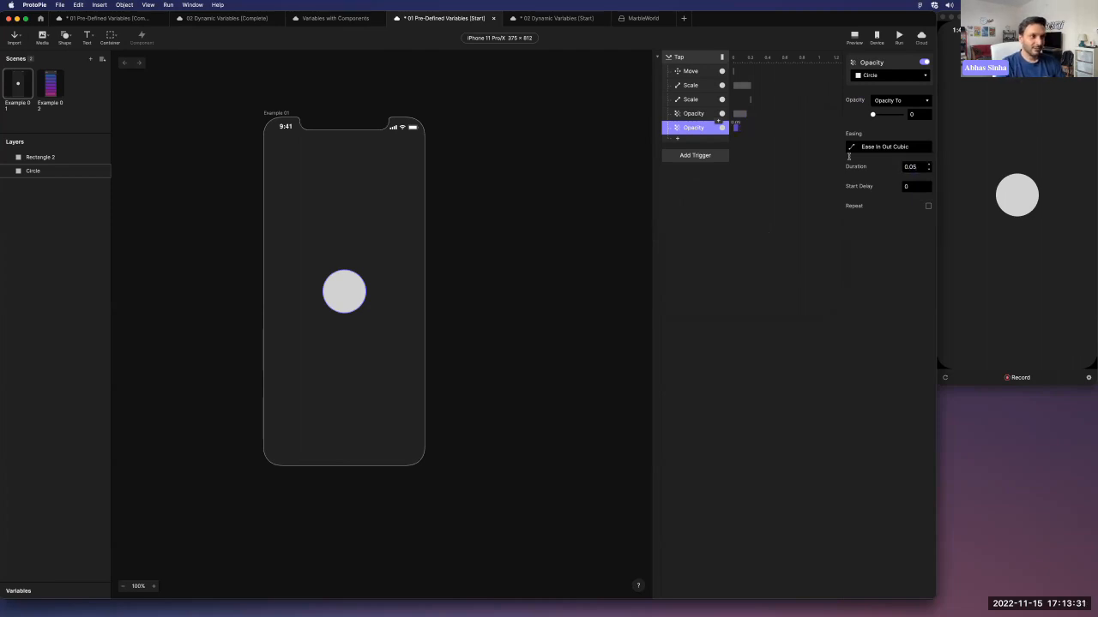
left_click(913, 186)
type(".15")
key("Return")
Test the circle's scaling and fading by tapping different points in the preview.
left_click(1017, 196)
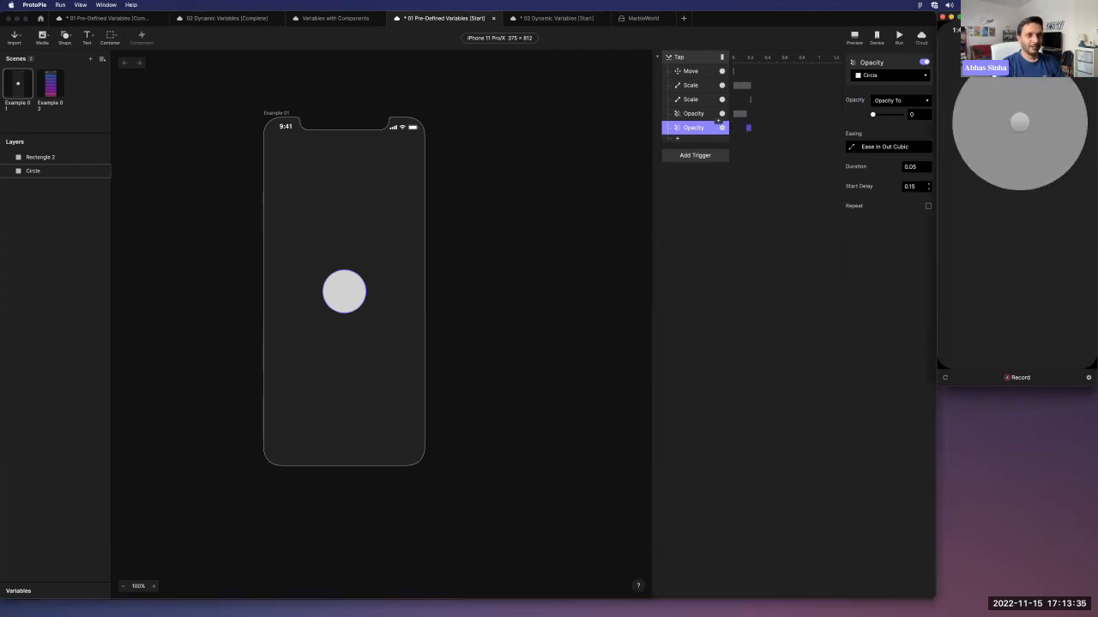
left_click(996, 175)
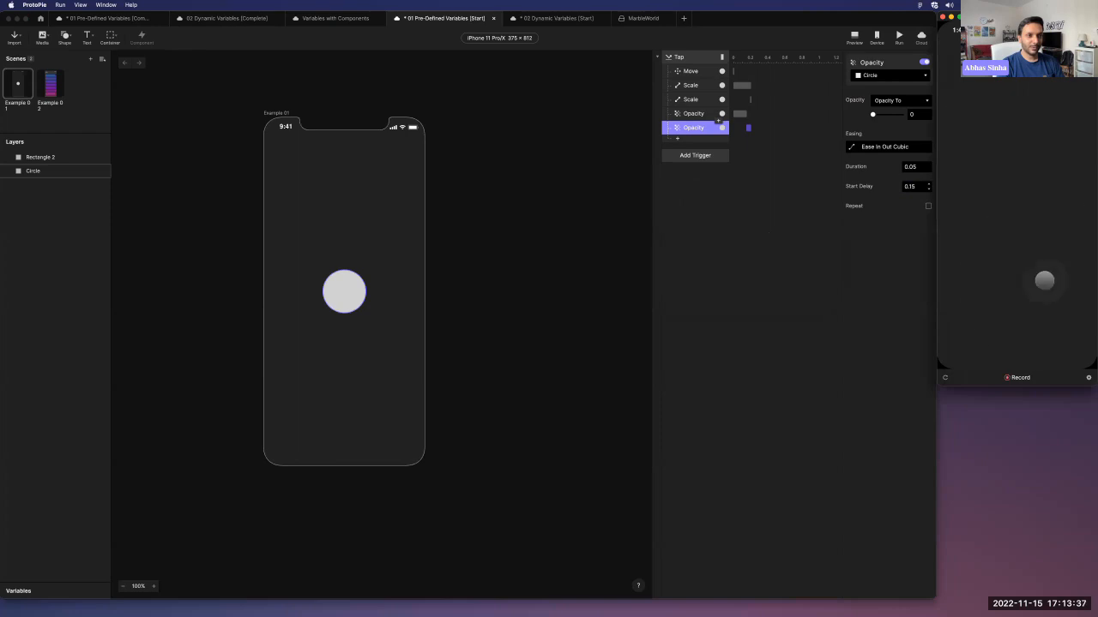
left_click(1090, 293)
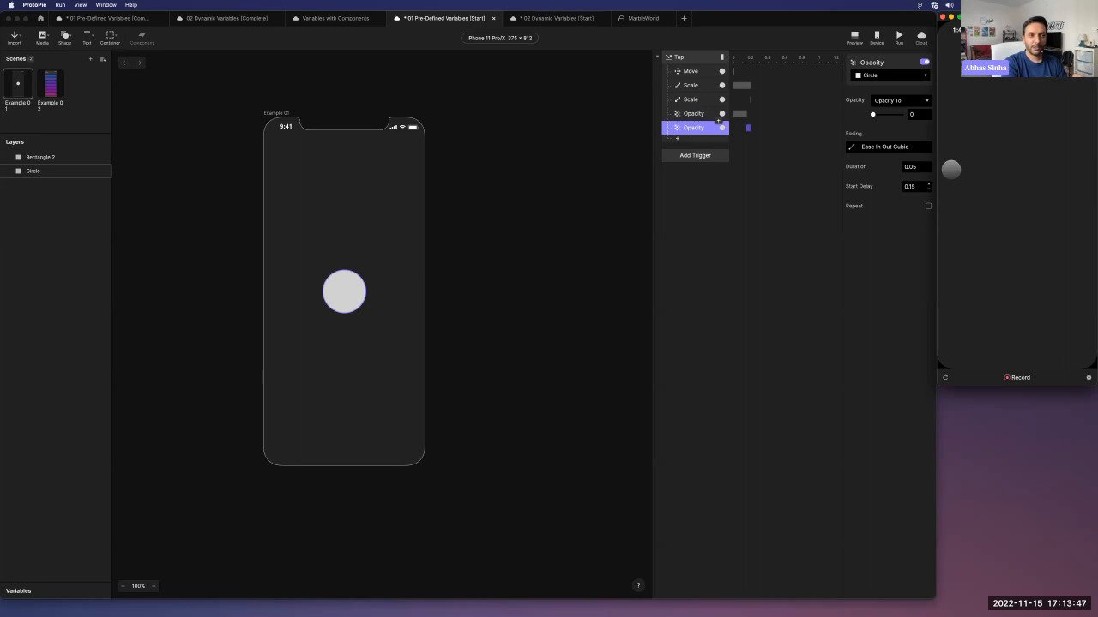
left_click(1053, 283)
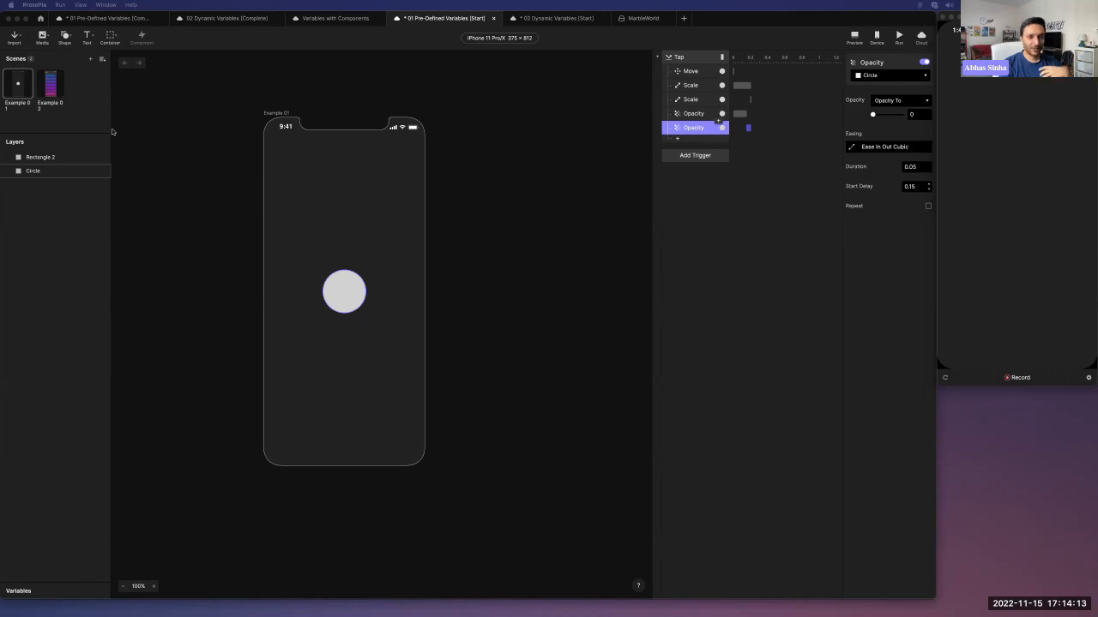
Open the Example 02 scene and make Frame 6 a vertically scrolling container, trying the scroll in the preview.
left_click(57, 90)
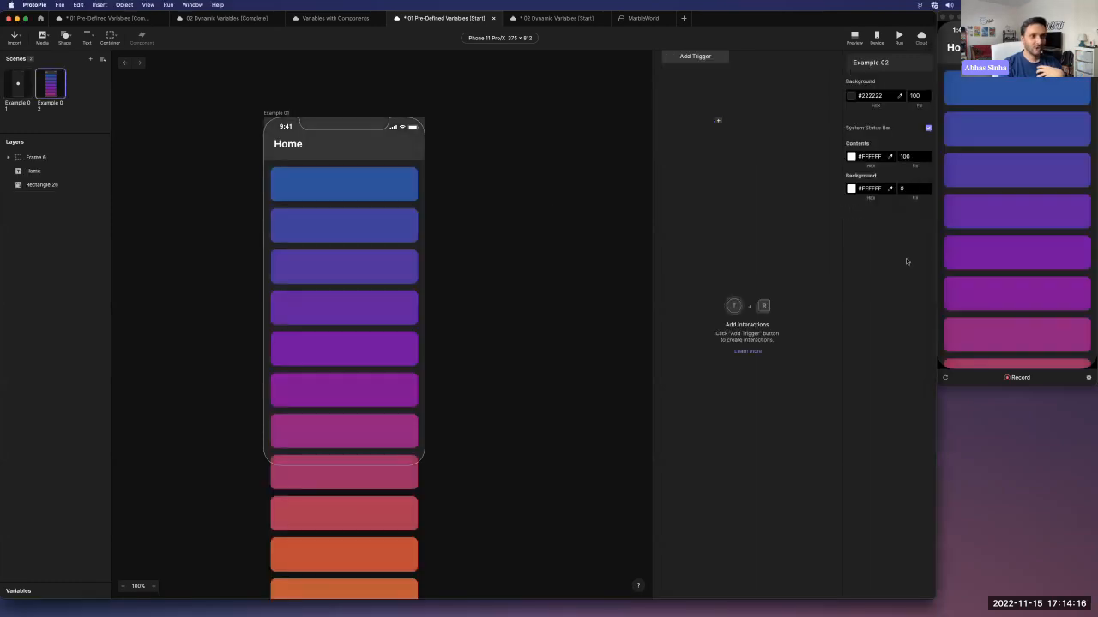
left_click(1000, 212)
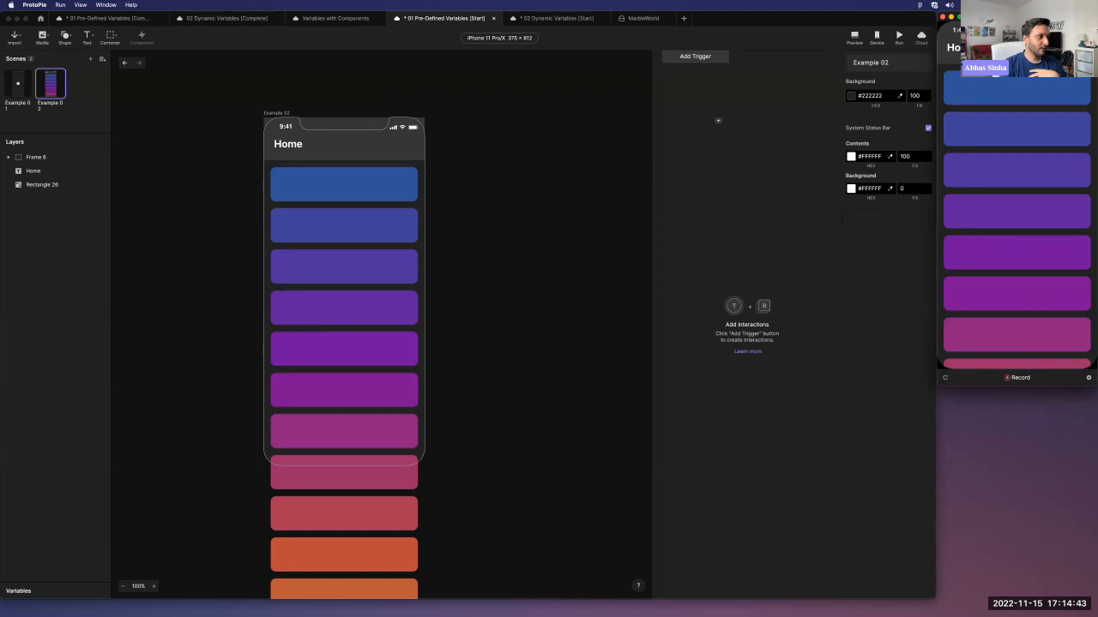
left_click(299, 219)
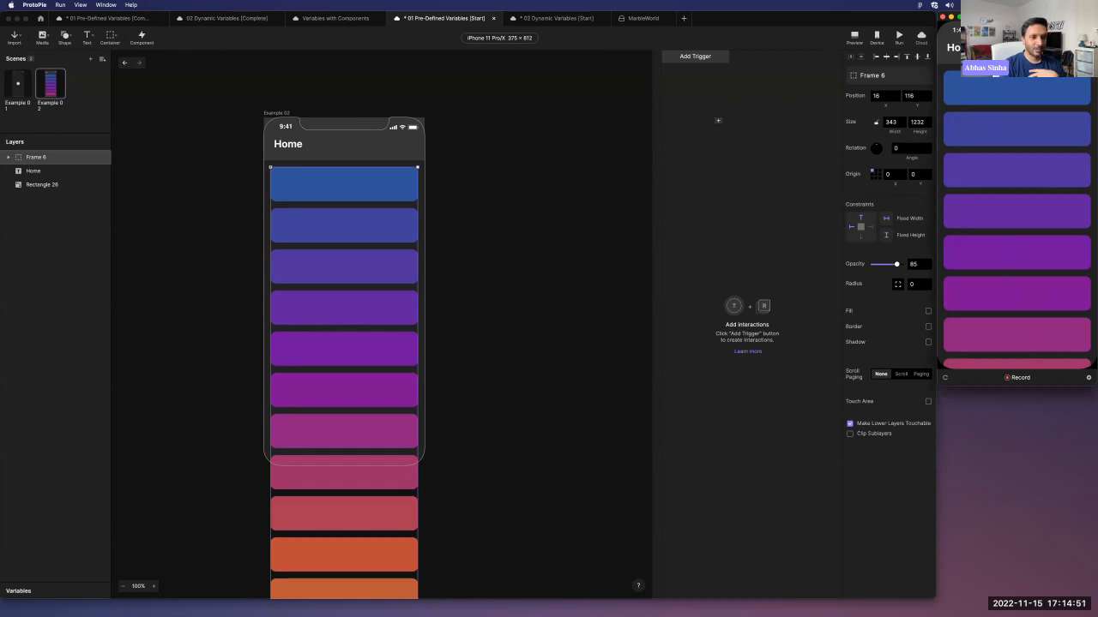
left_click(900, 374)
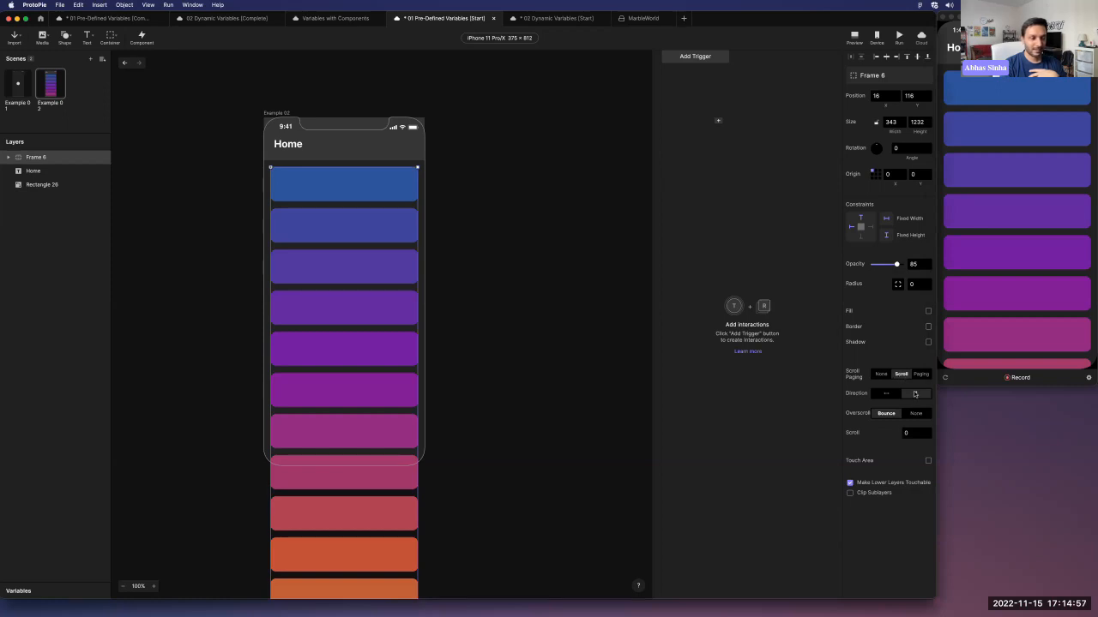
left_click(1029, 299)
left_click_drag(1029, 298, 1017, 150)
Shorten Frame 6 to a height of 696 so its lower edge meets the bottom of the phone screen.
scroll(431, 306, "down", 3)
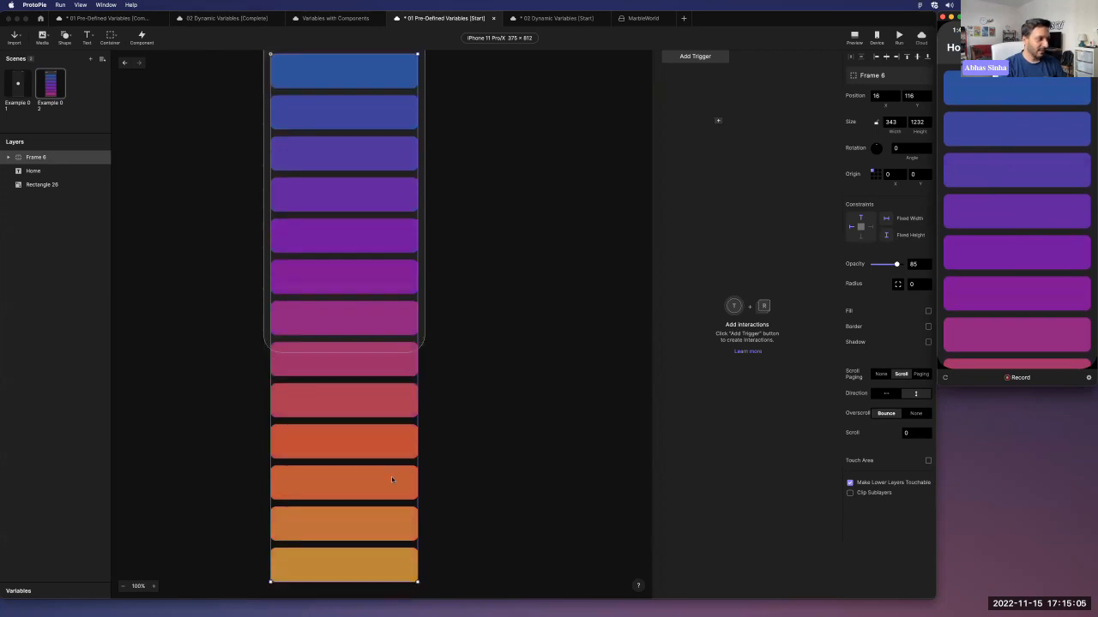
scroll(318, 297, "up", 3)
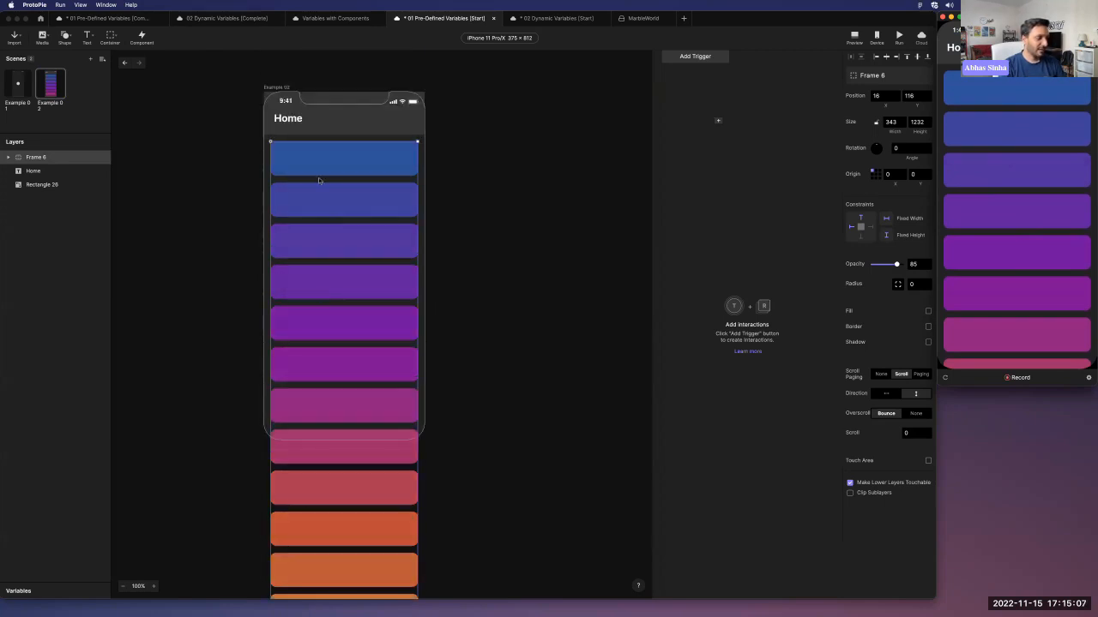
scroll(309, 138, "down", 3)
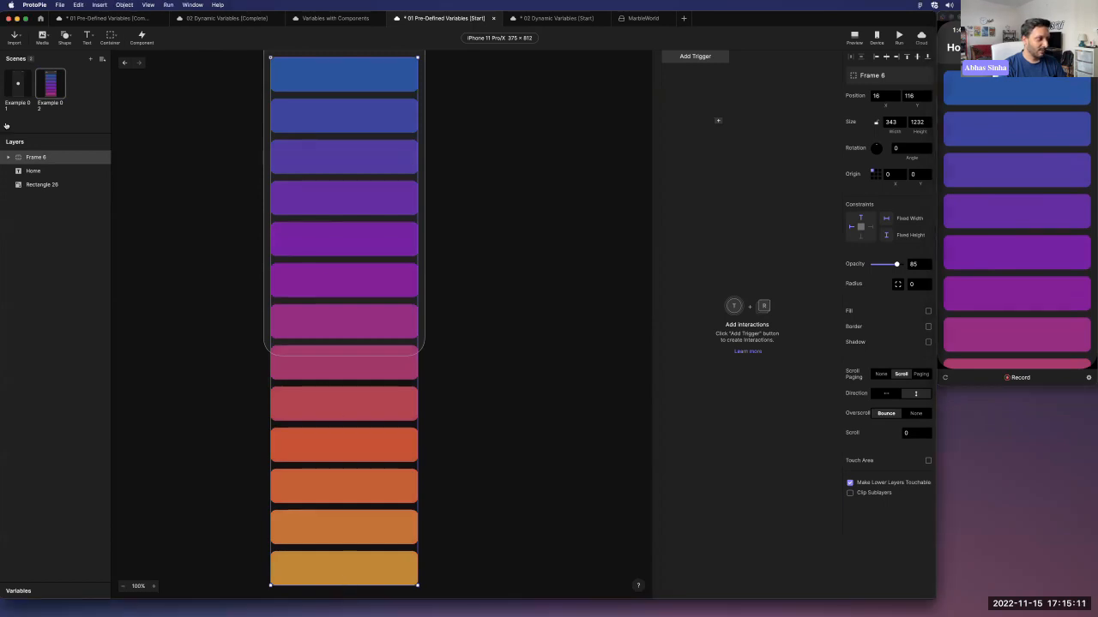
left_click_drag(315, 586, 348, 356)
scroll(349, 366, "up", 3)
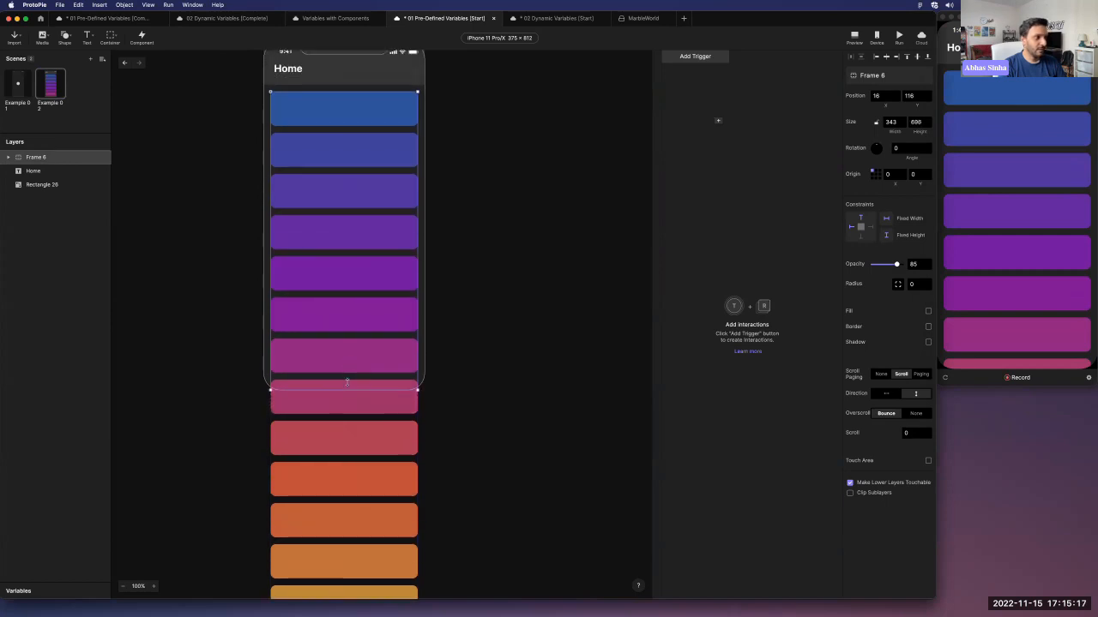
Inspect the rows extending past Frame 6 and test the list's vertical scrolling in the preview.
scroll(314, 288, "down", 5)
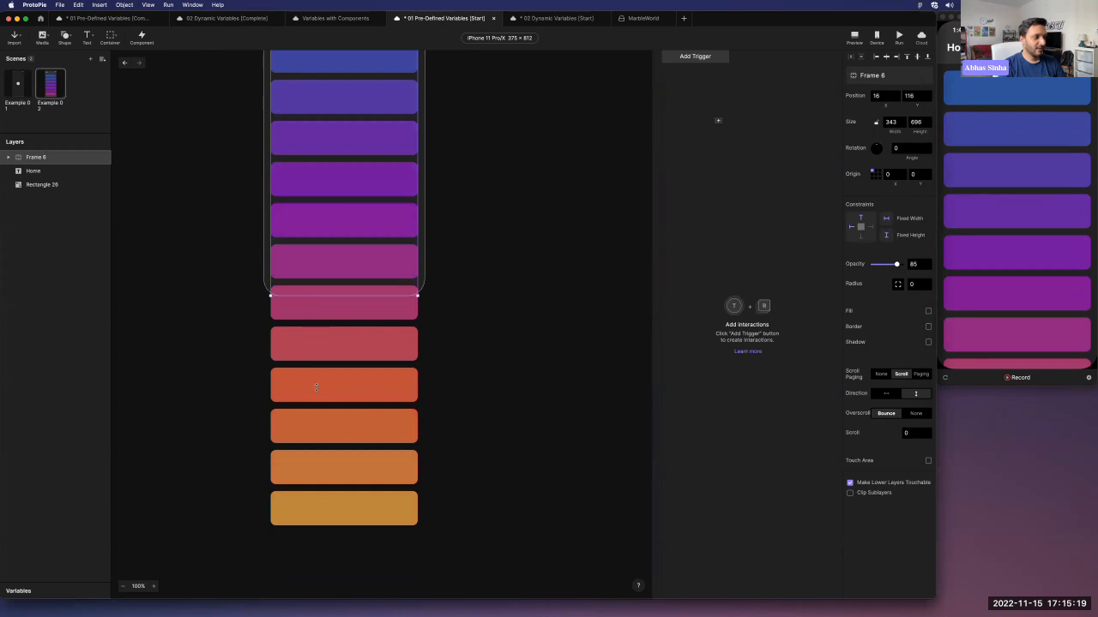
scroll(314, 374, "up", 8)
scroll(314, 368, "down", 1)
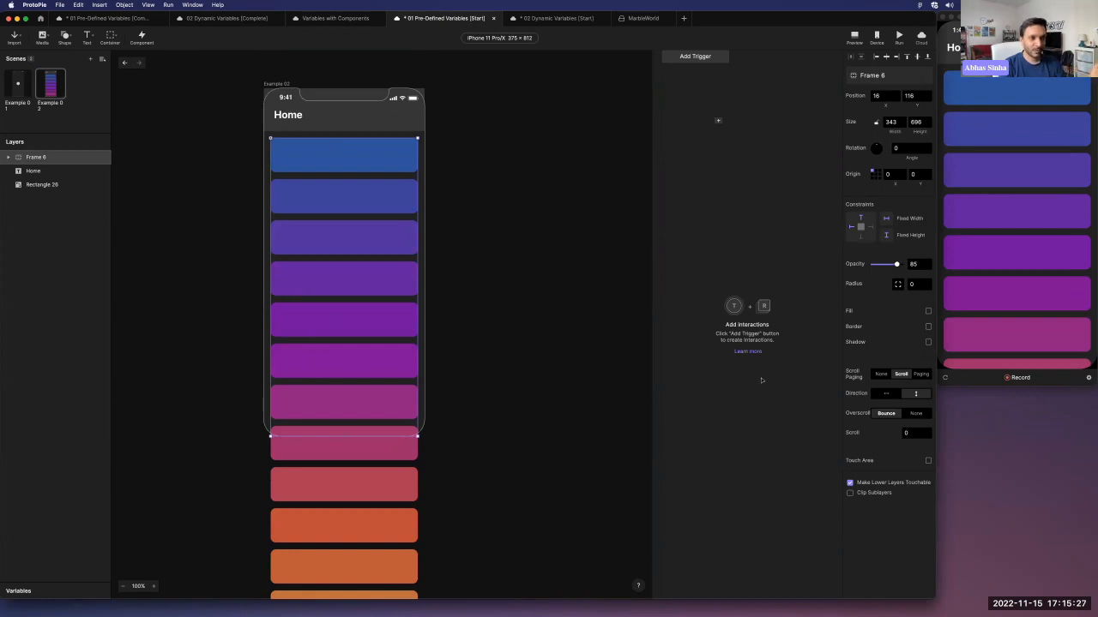
left_click_drag(1000, 337, 989, 146)
left_click_drag(1024, 190, 1006, 237)
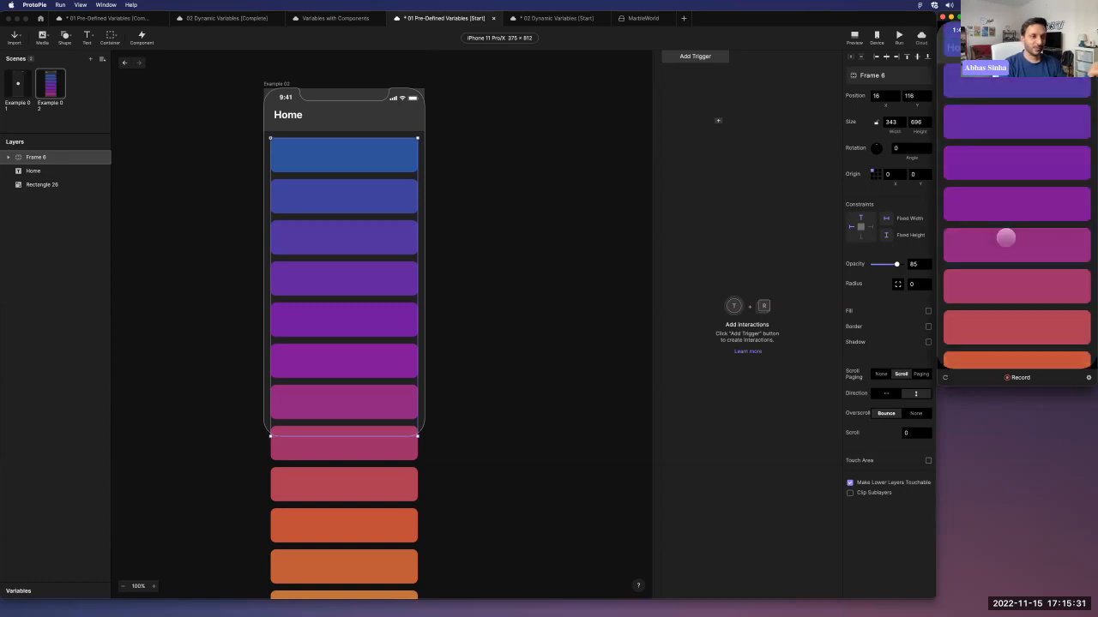
Move Frame 6 below the Home and Rectangle 26 layers in the layer order.
left_click_drag(58, 158, 62, 192)
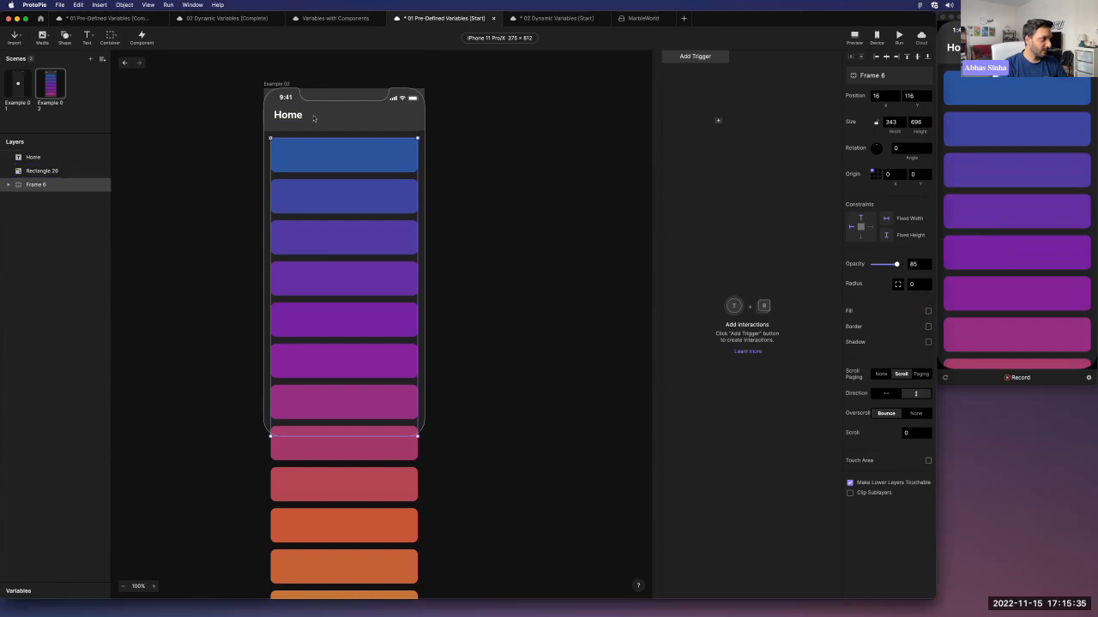
left_click(47, 172)
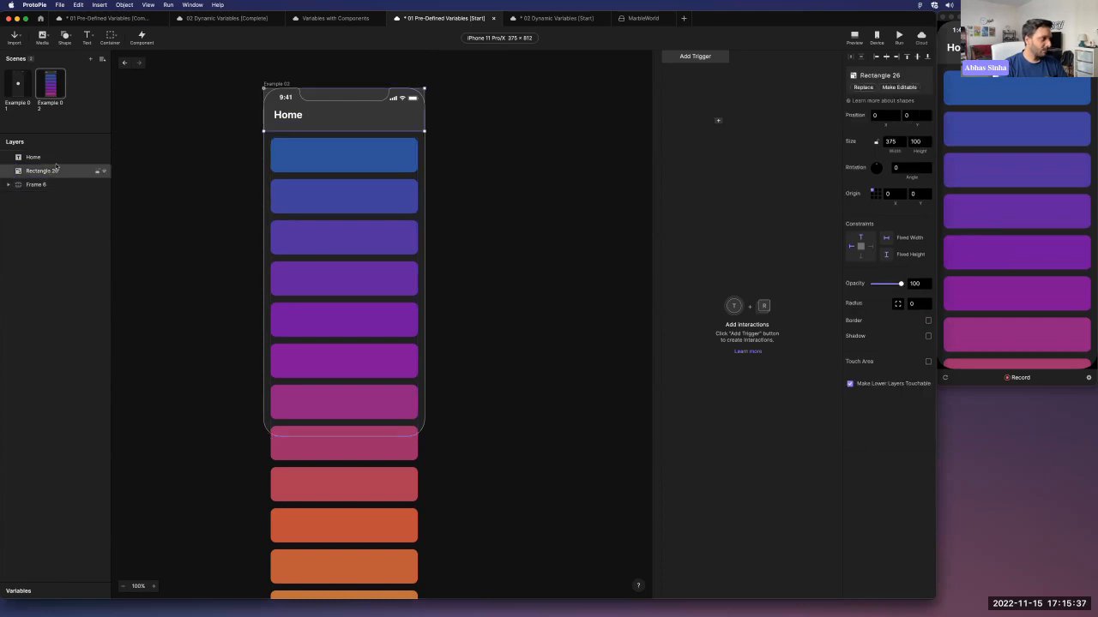
left_click(52, 160)
Group the Home text and Rectangle 26 into a container named Top Nav.
left_click(54, 171)
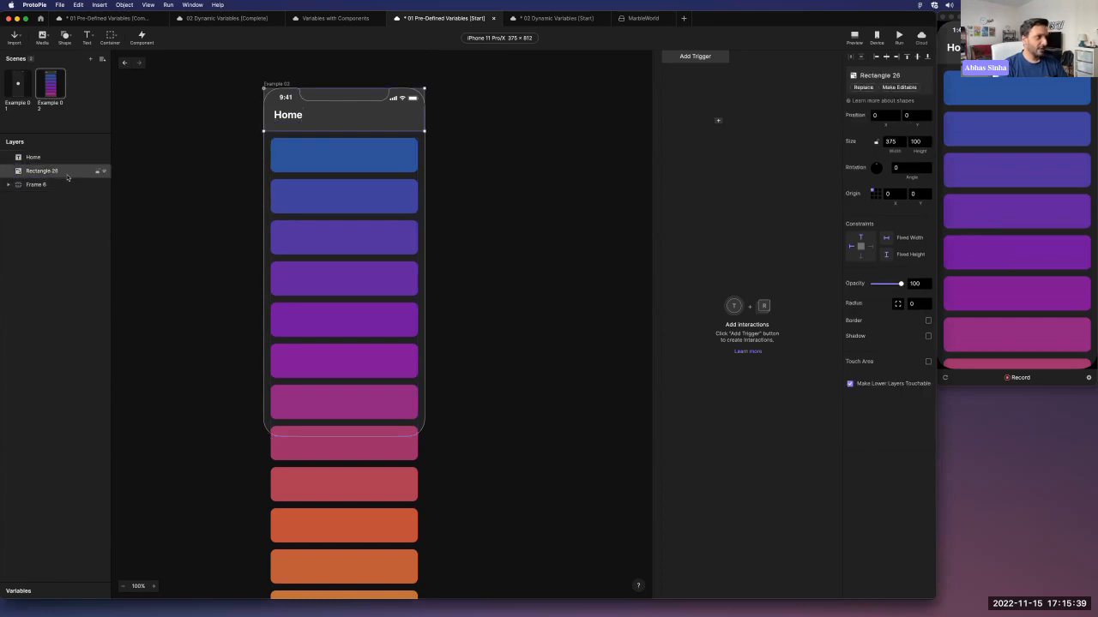
left_click(50, 159, "shift")
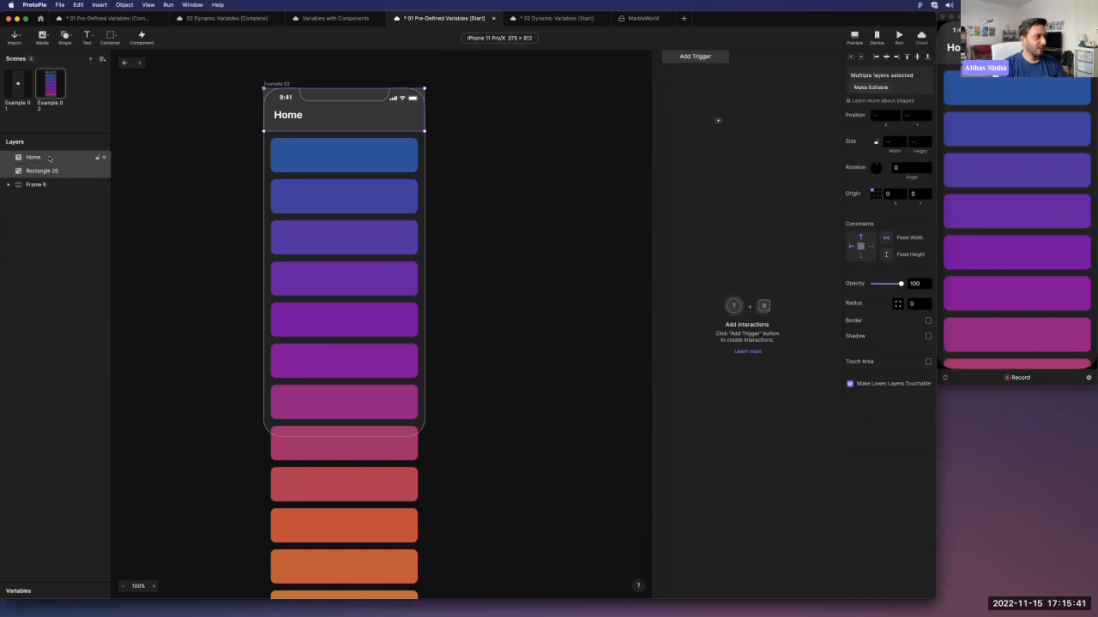
key("super+alt+g")
double_click(51, 159)
type("Top Nav")
key("Return")
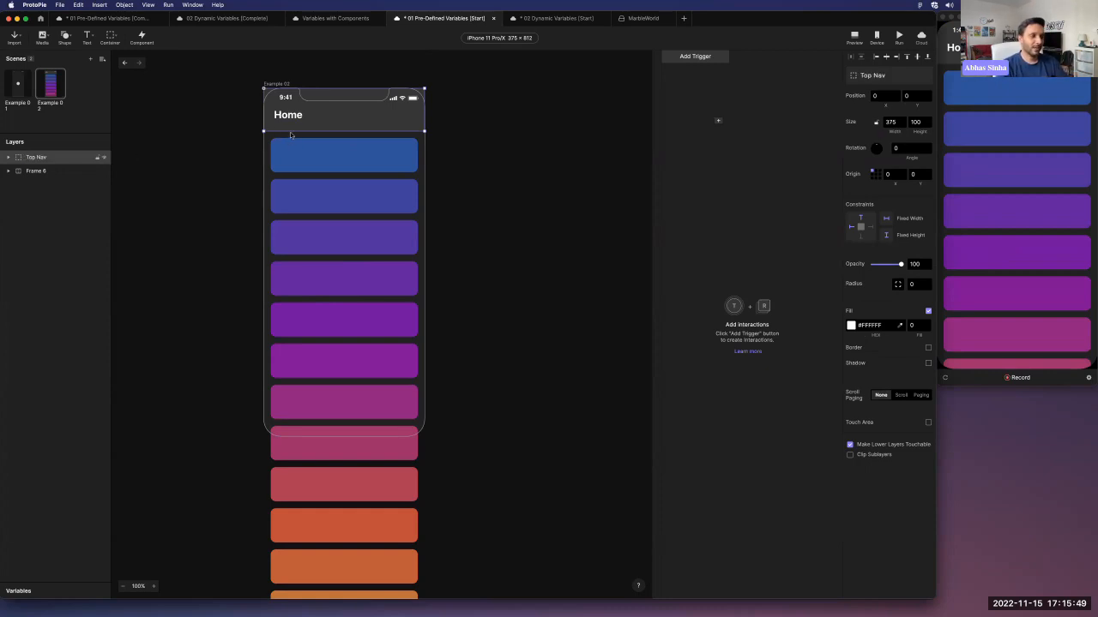
mouse_move(999, 252)
left_mouse_down()
mouse_move(1015, 255)
mouse_move(999, 238)
mouse_move(1011, 340)
mouse_move(1017, 153)
mouse_move(1004, 250)
left_mouse_up()
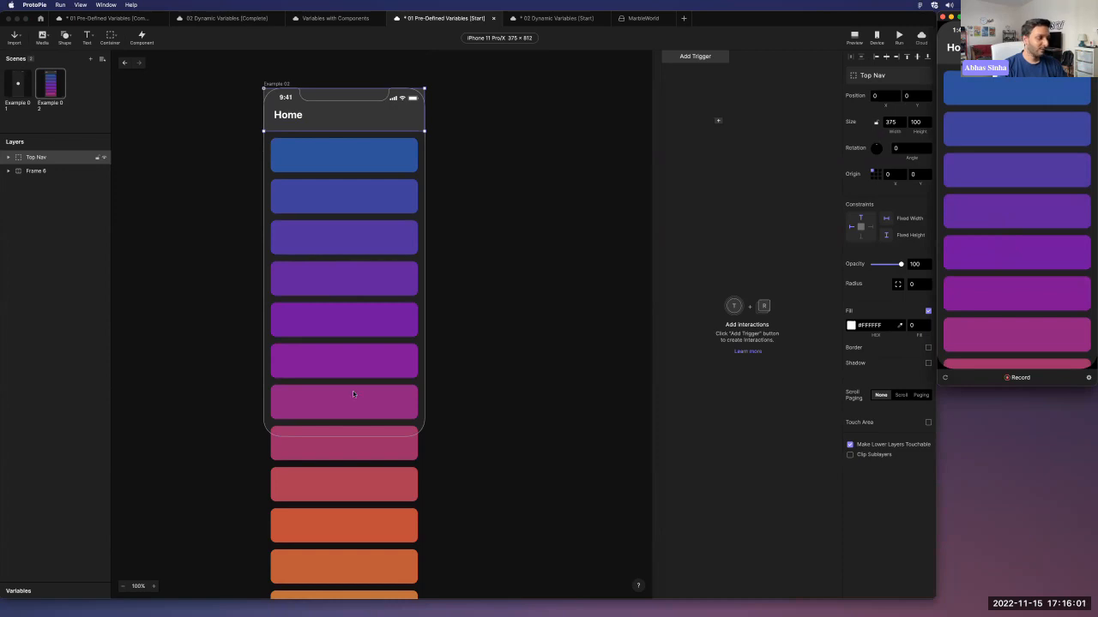
Create a variable for this scene only and name it TouchDirection.
left_click(68, 590)
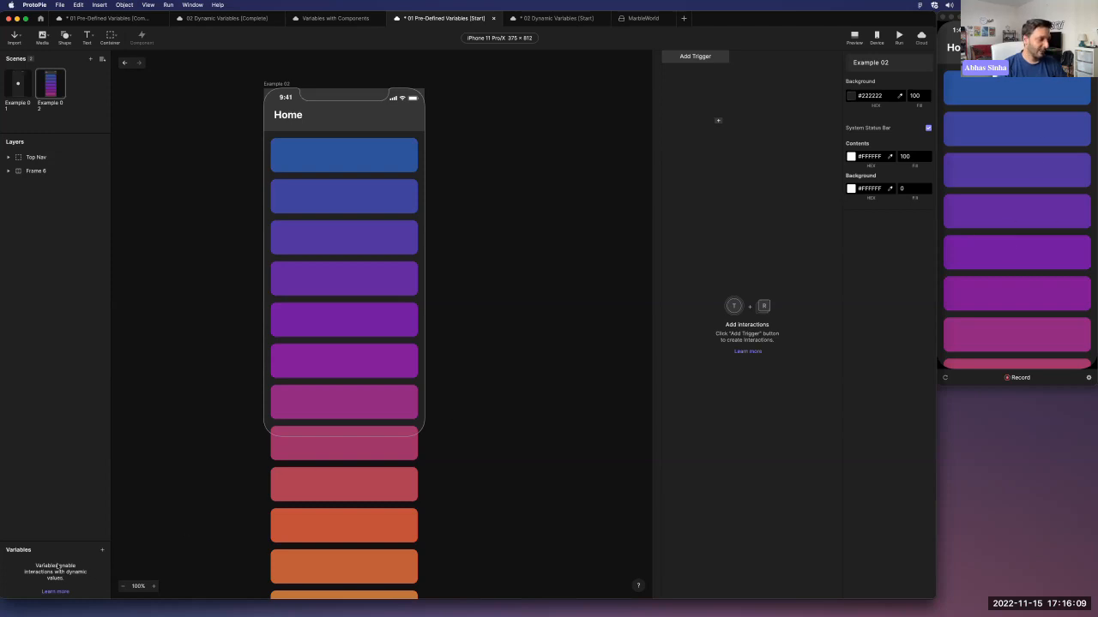
left_click(101, 552)
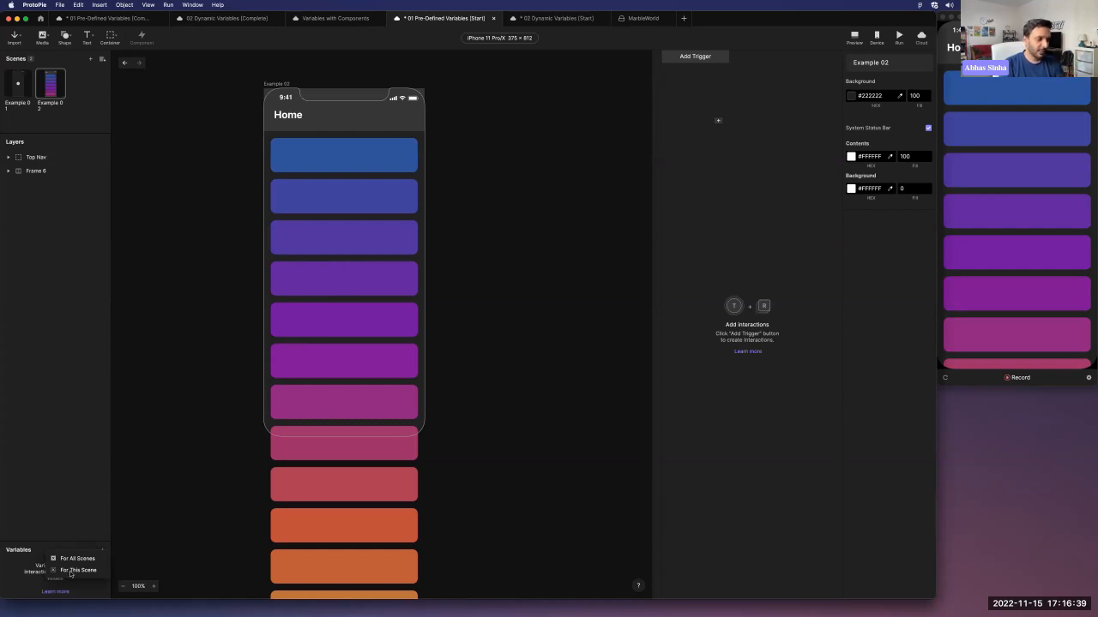
left_click(70, 571)
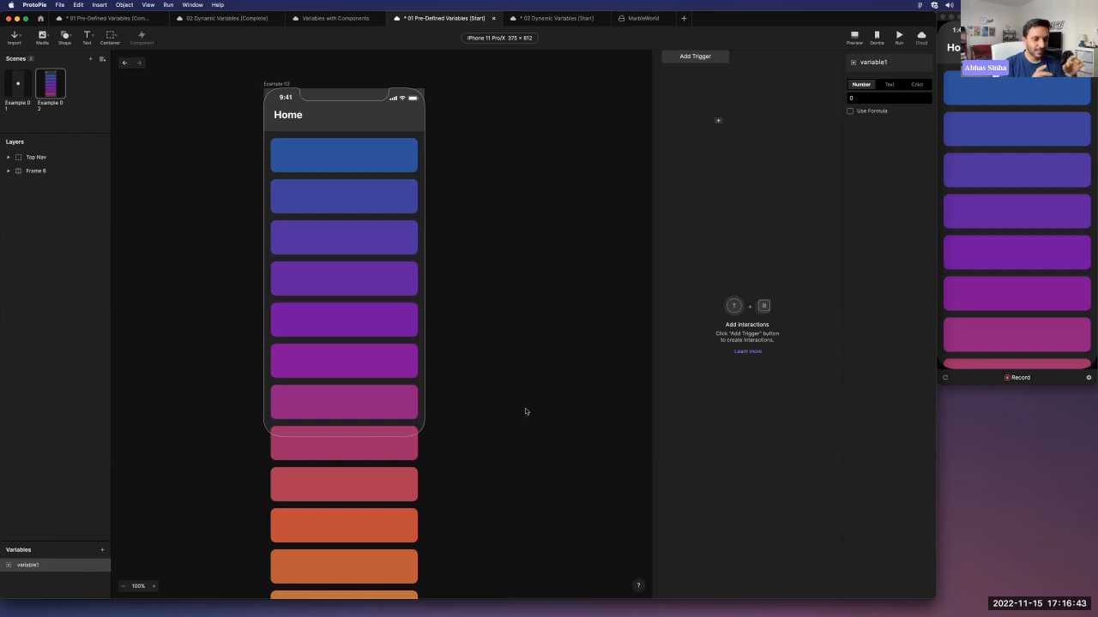
double_click(34, 566)
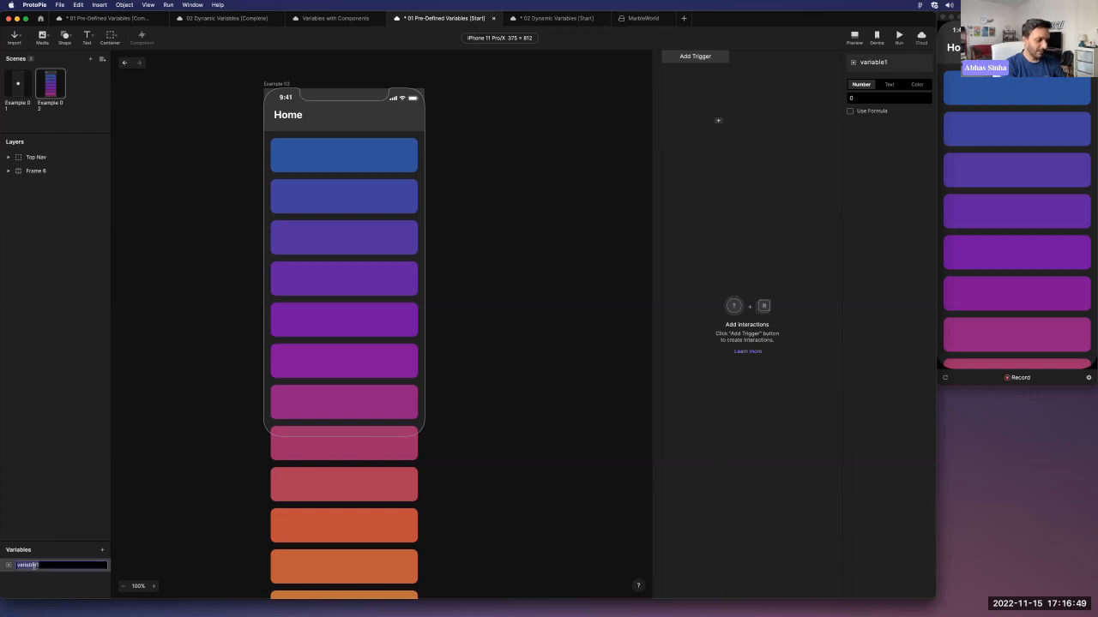
type("TouchDirection")
key("Return")
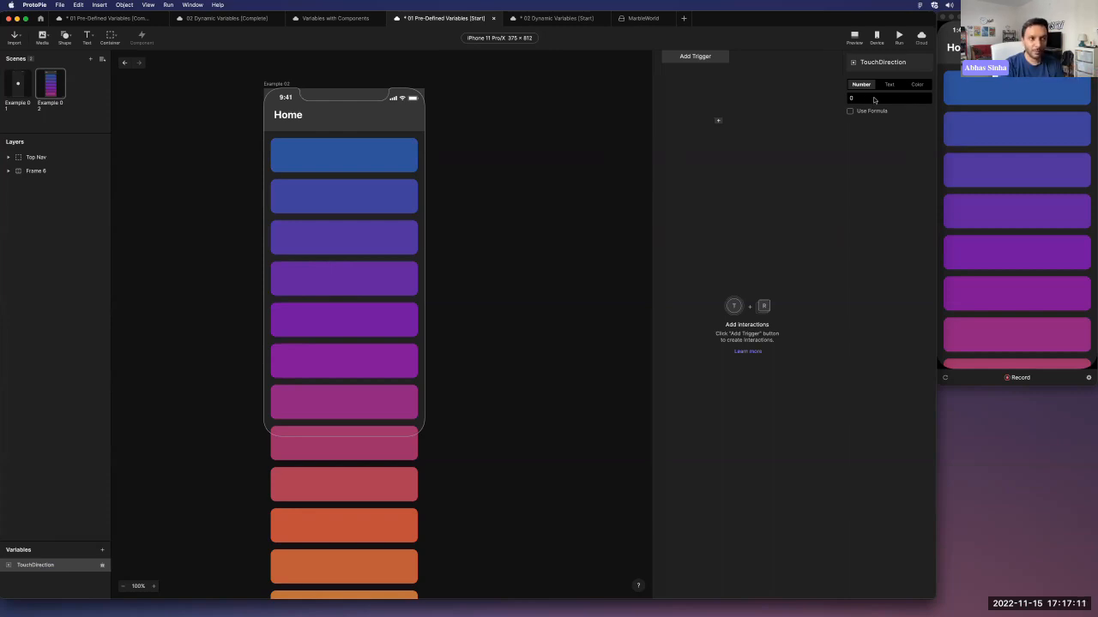
left_click(896, 86)
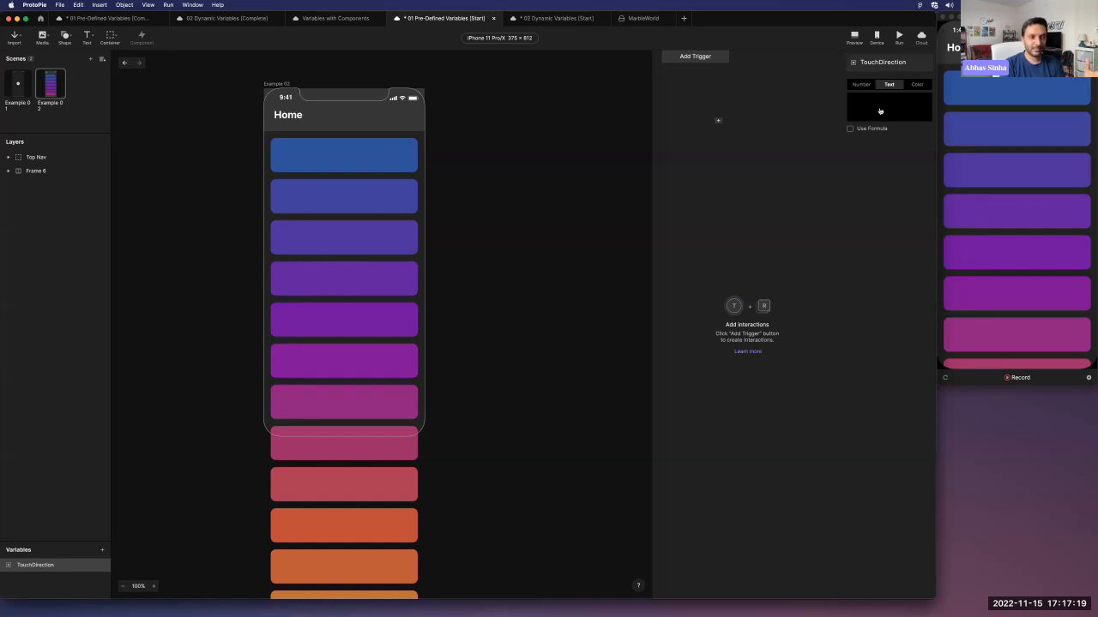
left_click(918, 84)
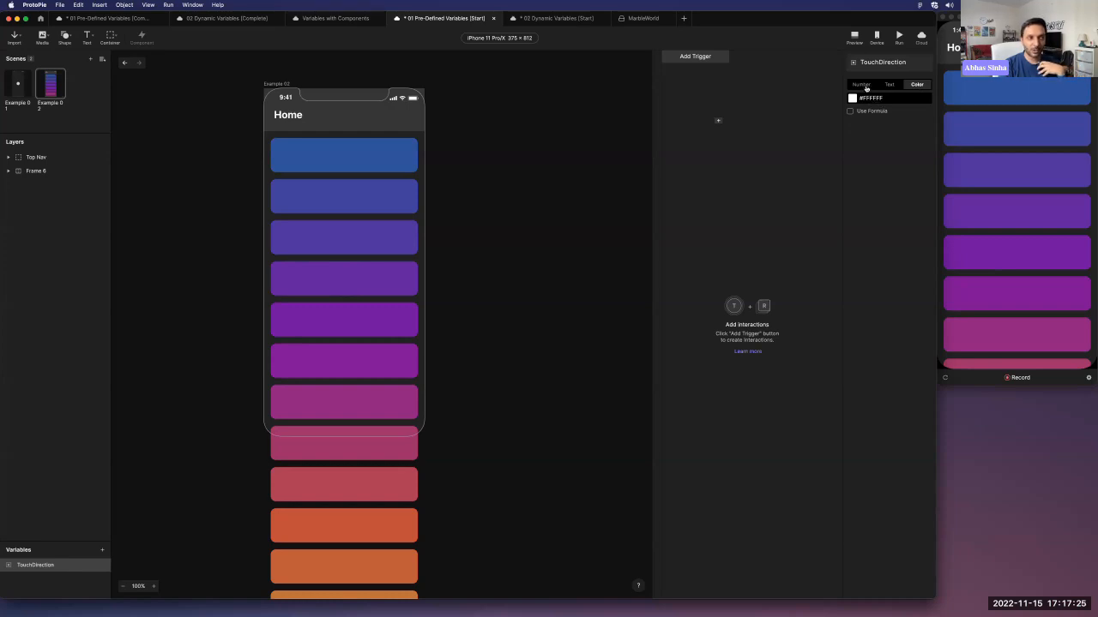
left_click(862, 84)
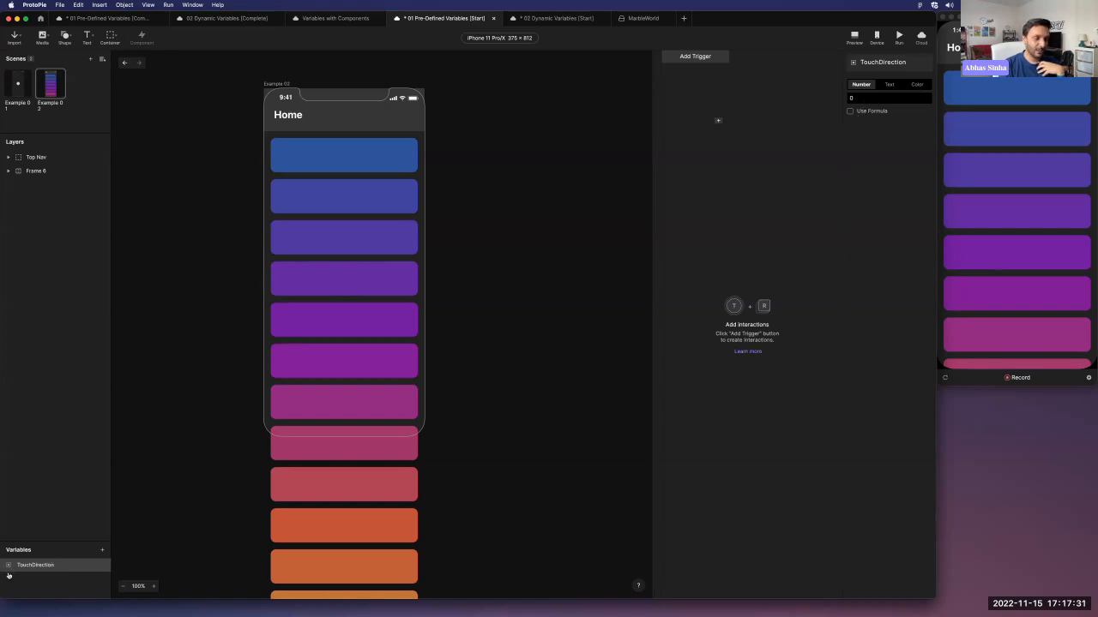
Make the TouchDirection number variable use the formula $touchVelocityY.
left_click(850, 112)
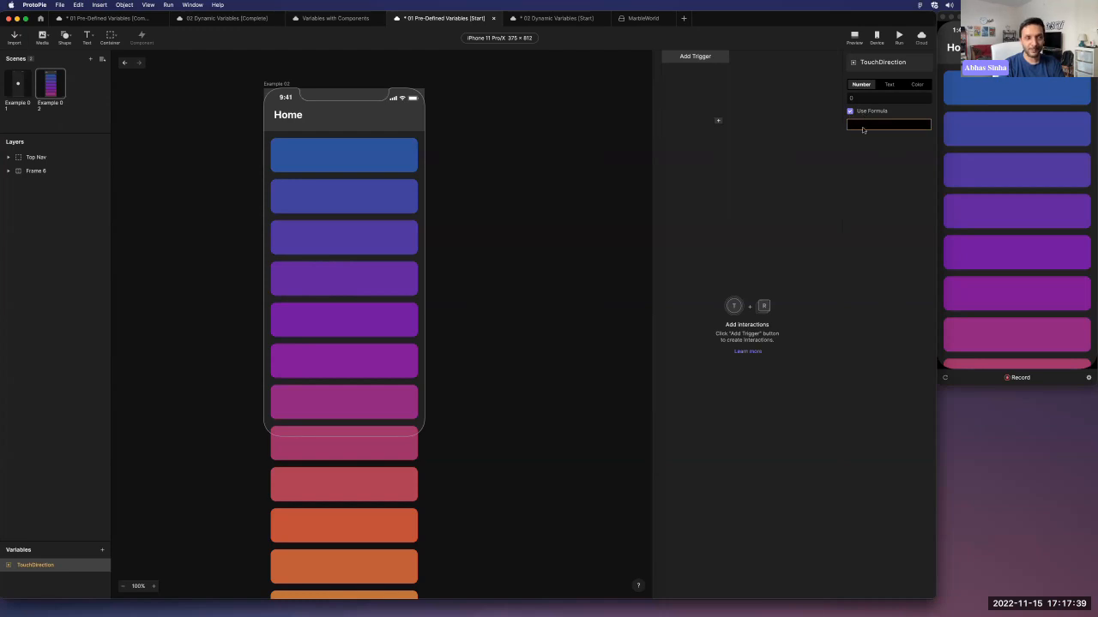
left_click(862, 127)
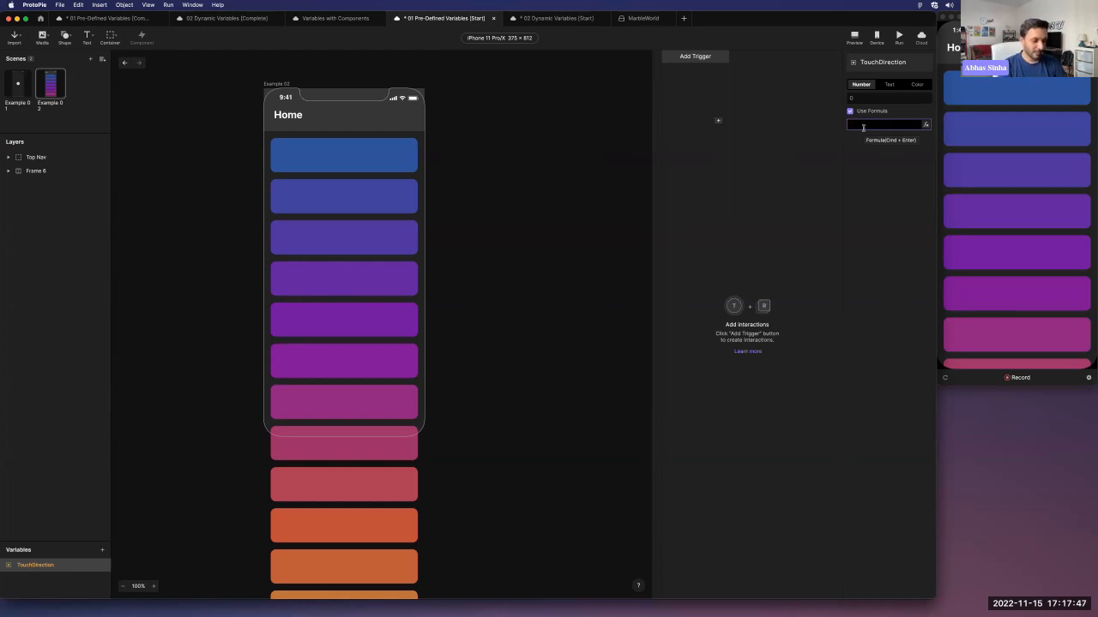
type("$")
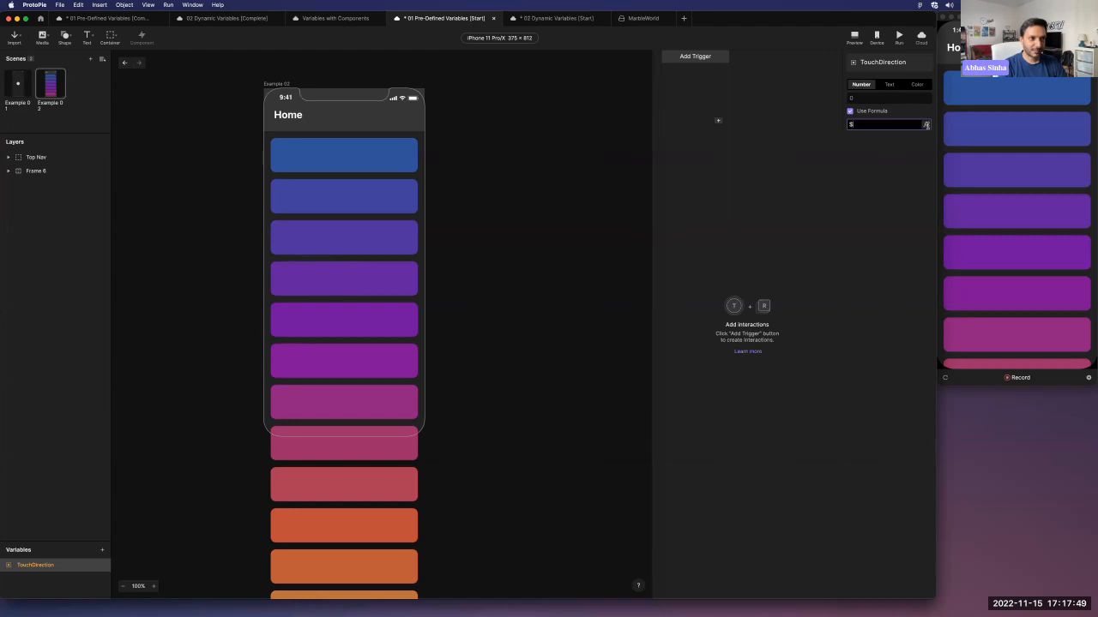
left_click(926, 125)
key("BackSpace")
type("$")
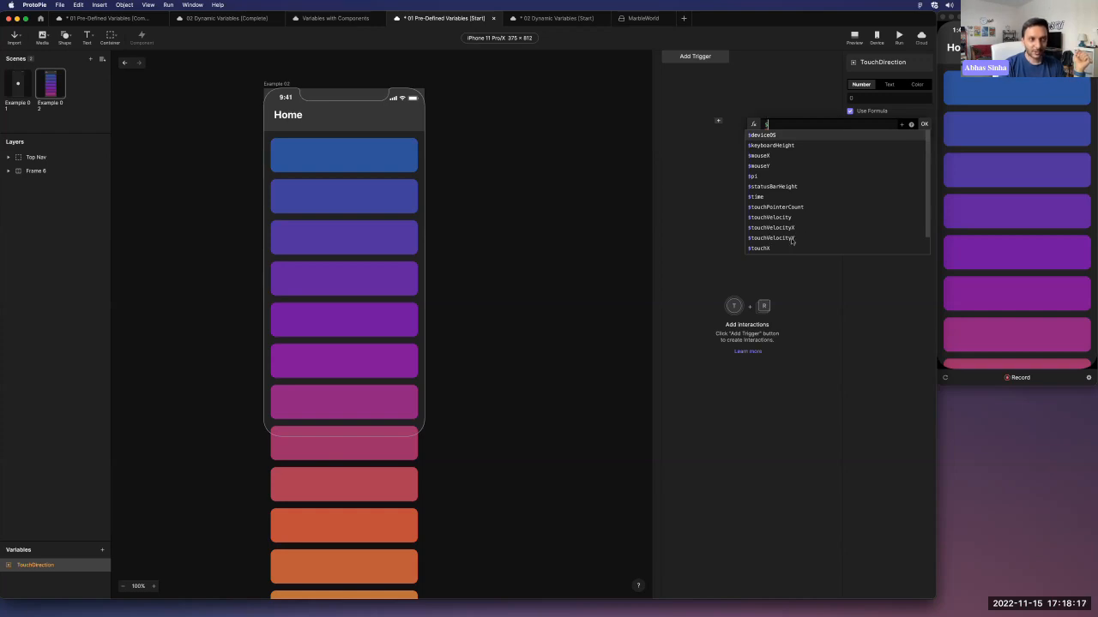
left_click(789, 238)
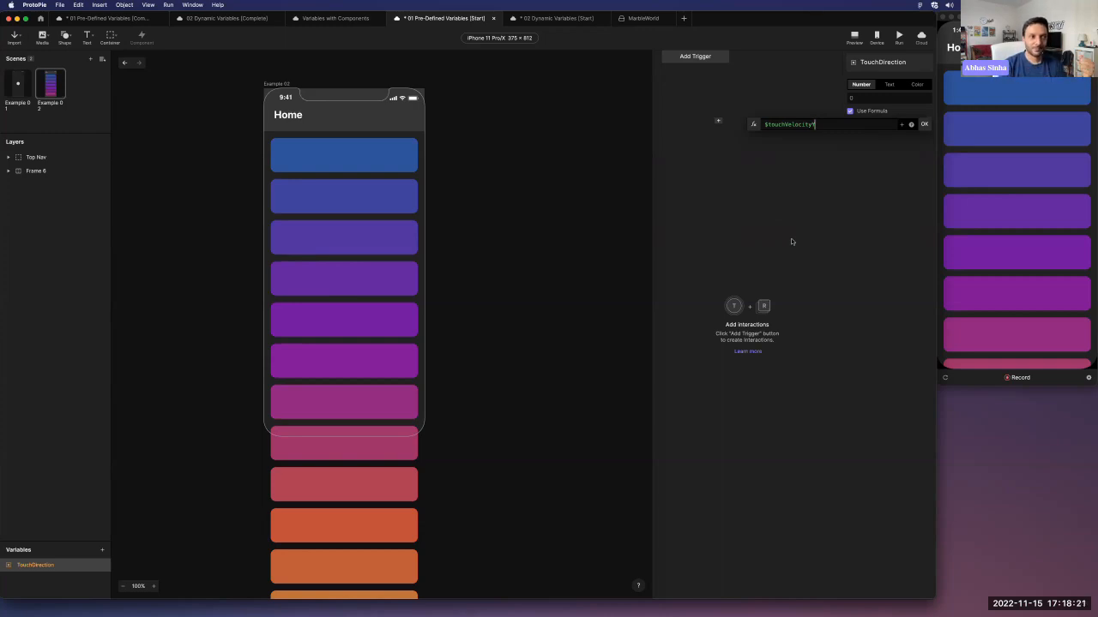
left_click(924, 125)
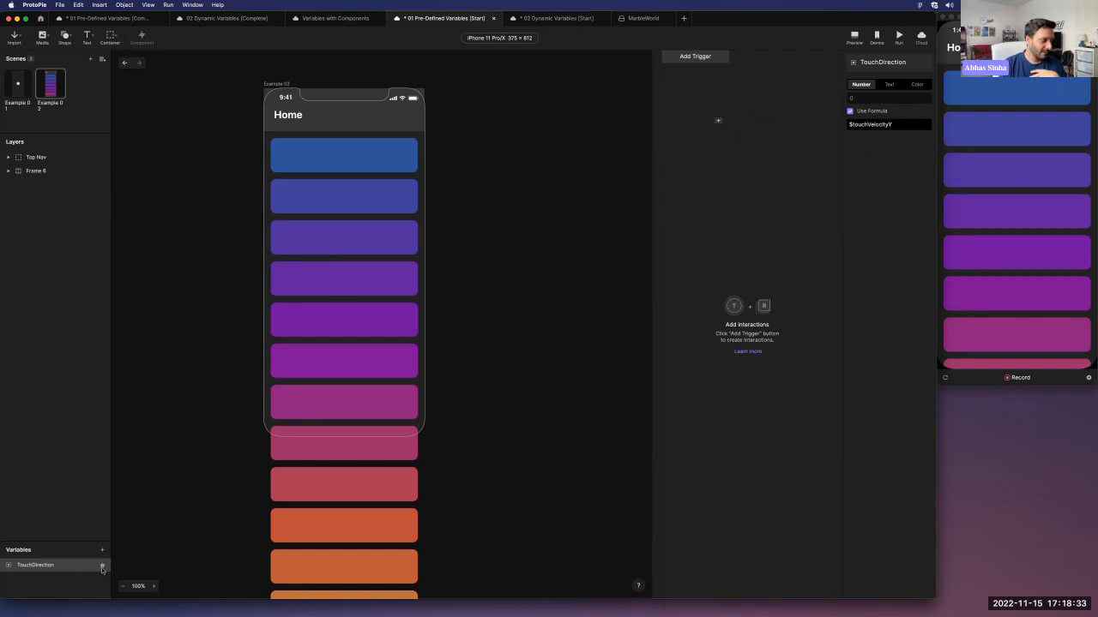
Show TouchDirection's debug label on the canvas, place it over the first list row, and test its value by swiping in the preview.
left_click(102, 568)
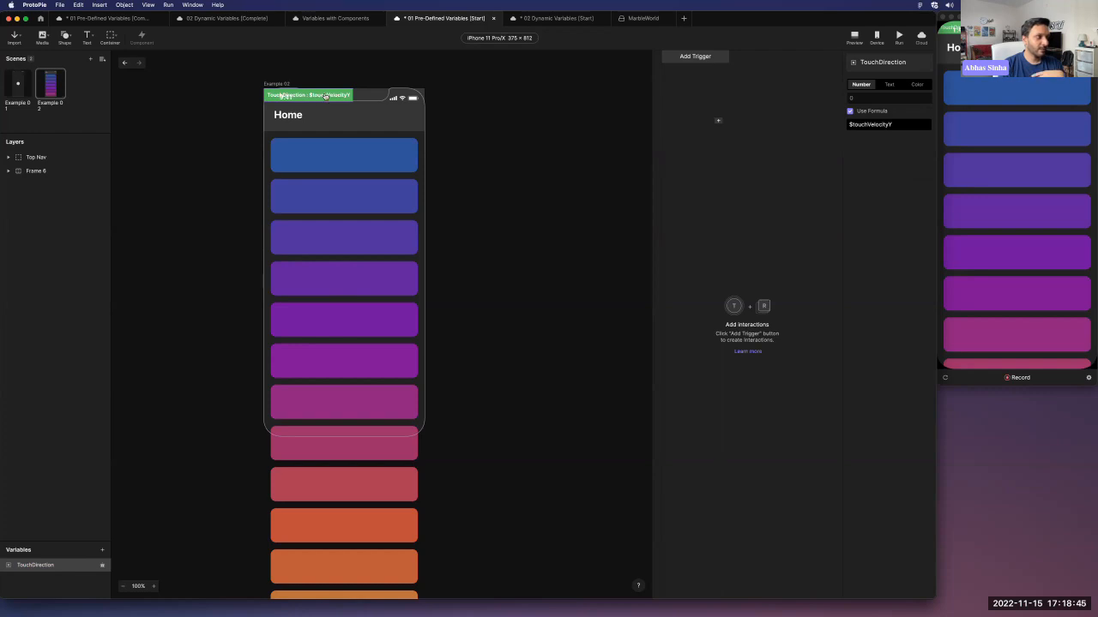
left_click_drag(317, 98, 347, 143)
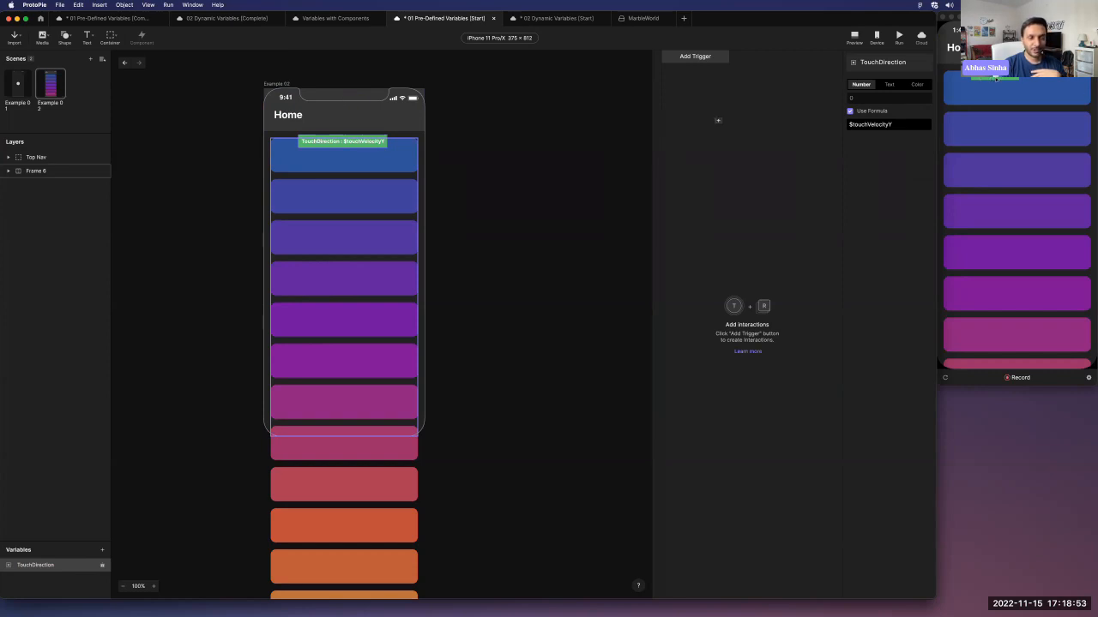
left_click_drag(986, 267, 993, 321)
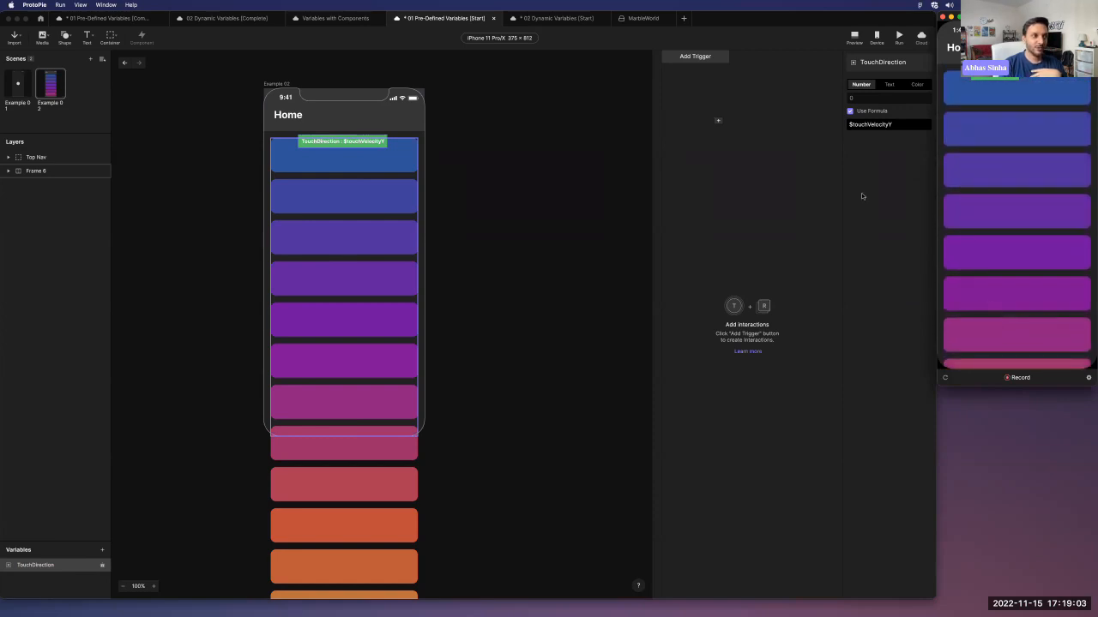
left_click_drag(988, 214, 1031, 273)
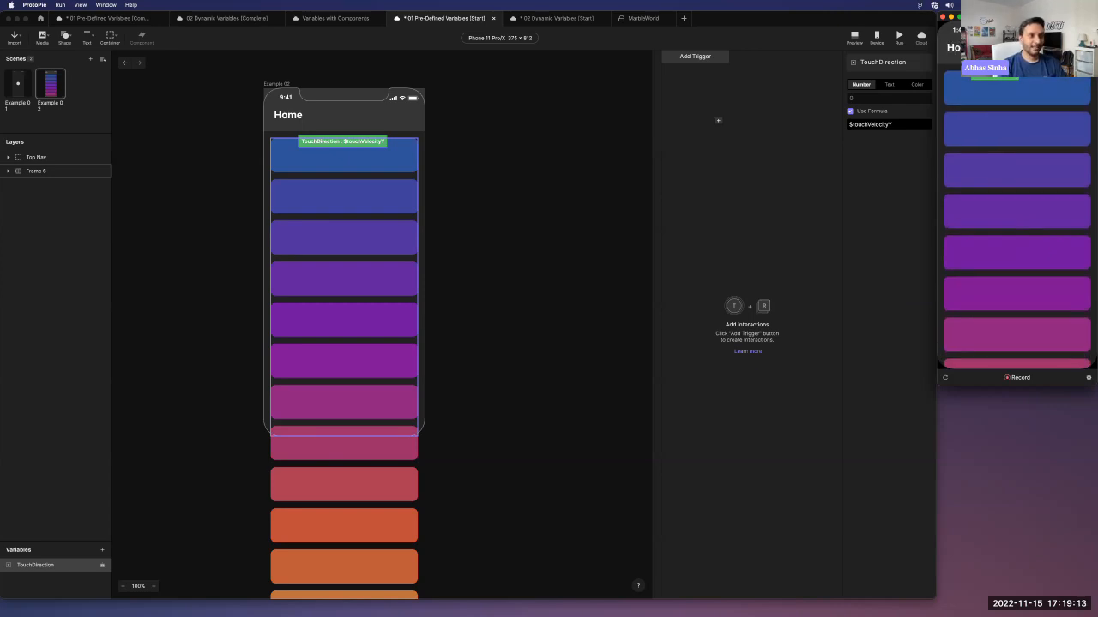
Add a Detect trigger that watches the Scroll property of Frame 6.
left_click(715, 58)
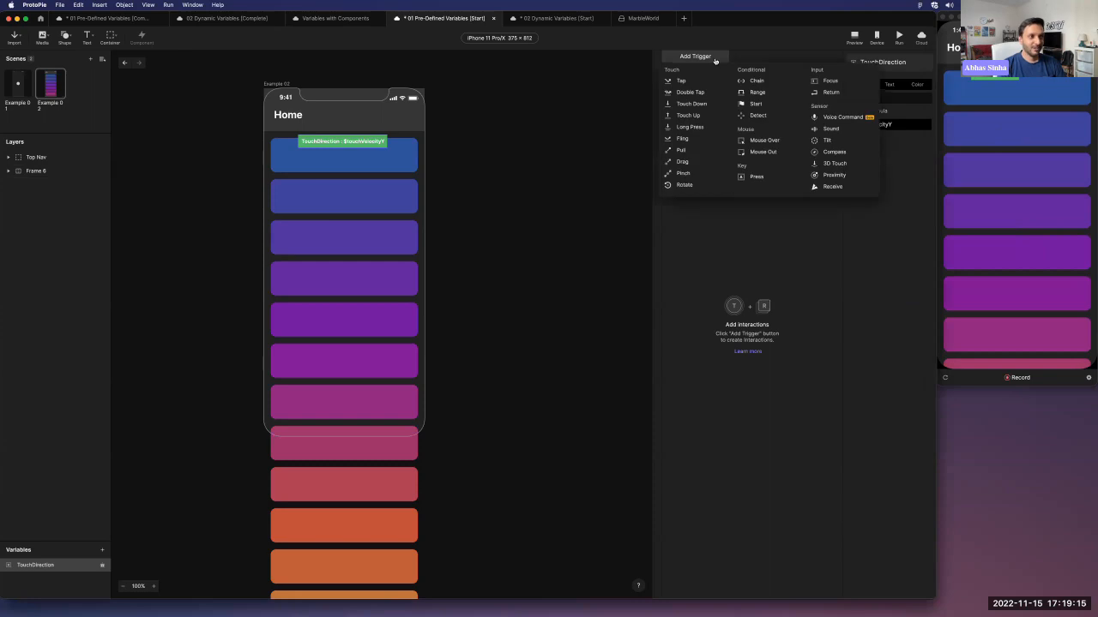
left_click(746, 115)
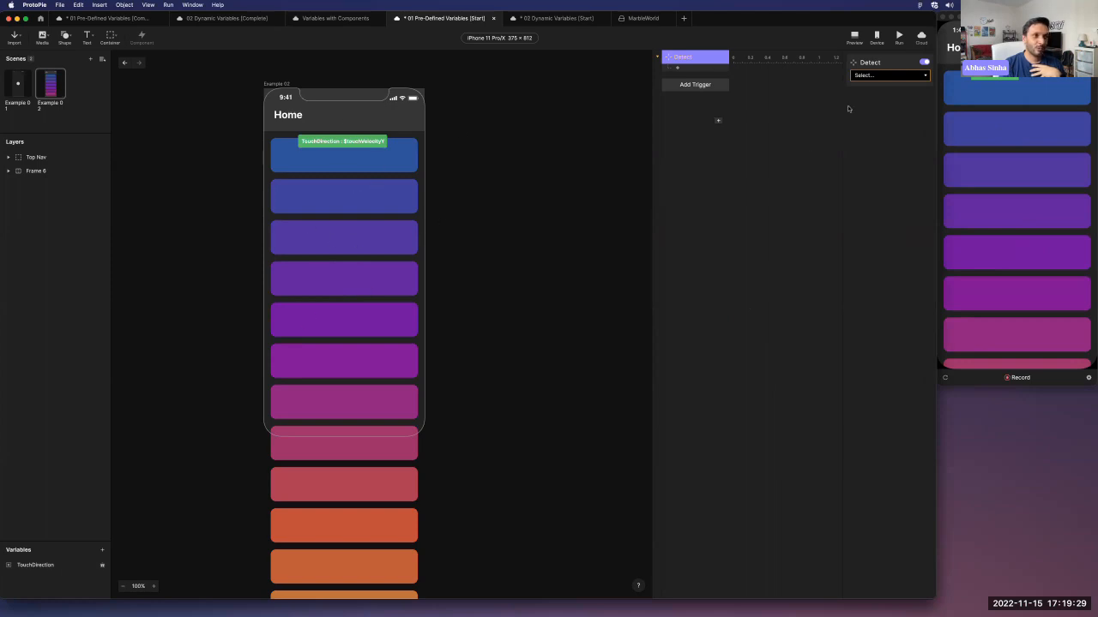
left_click(869, 77)
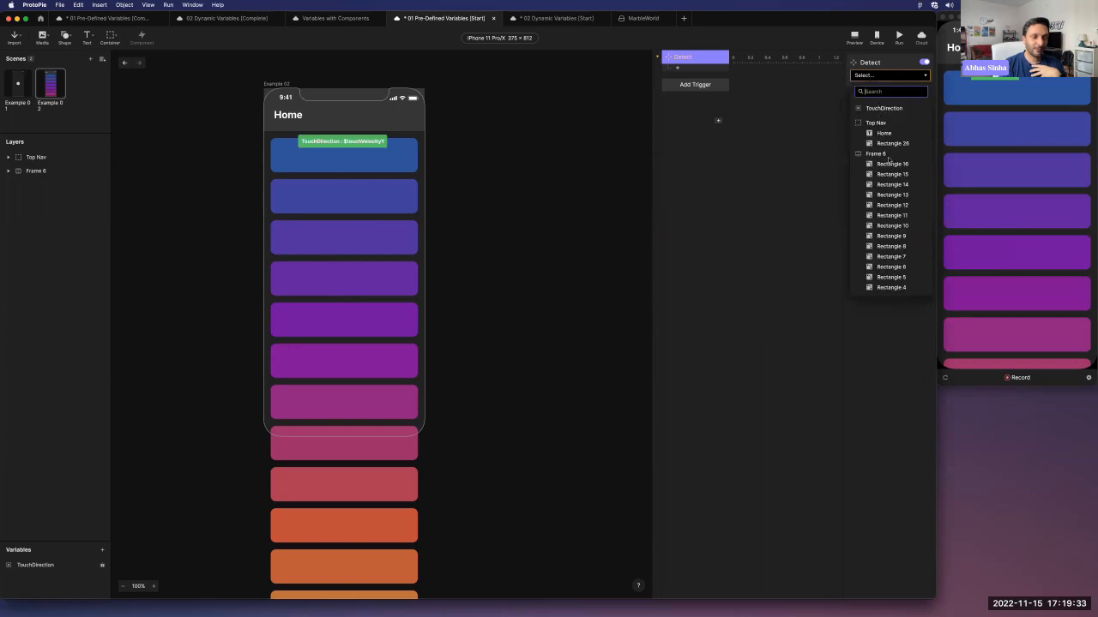
left_click(887, 156)
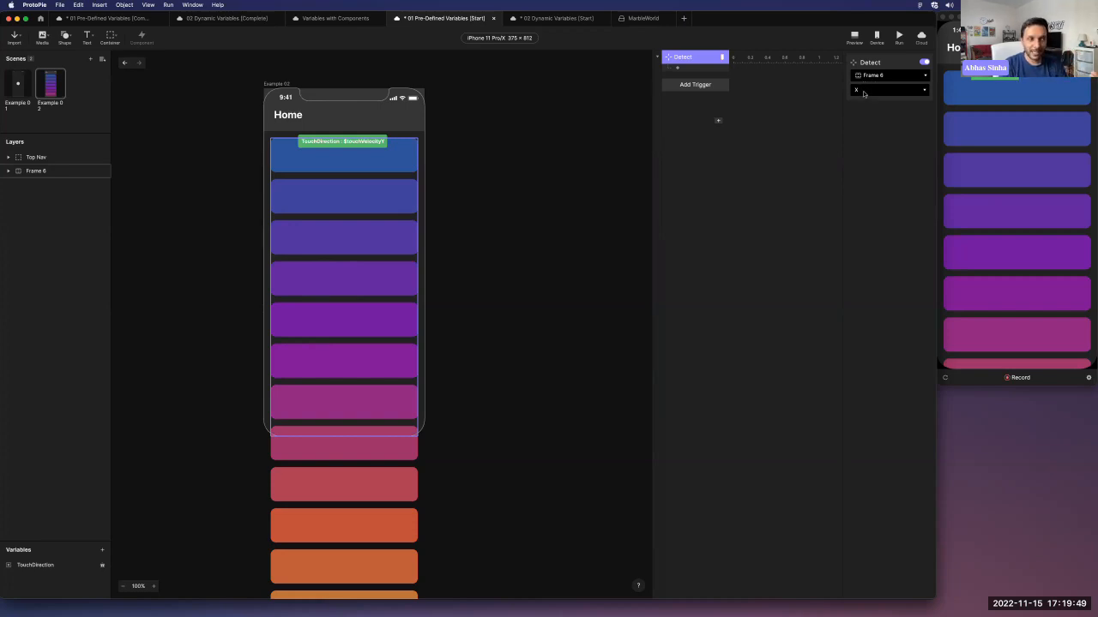
left_click(864, 93)
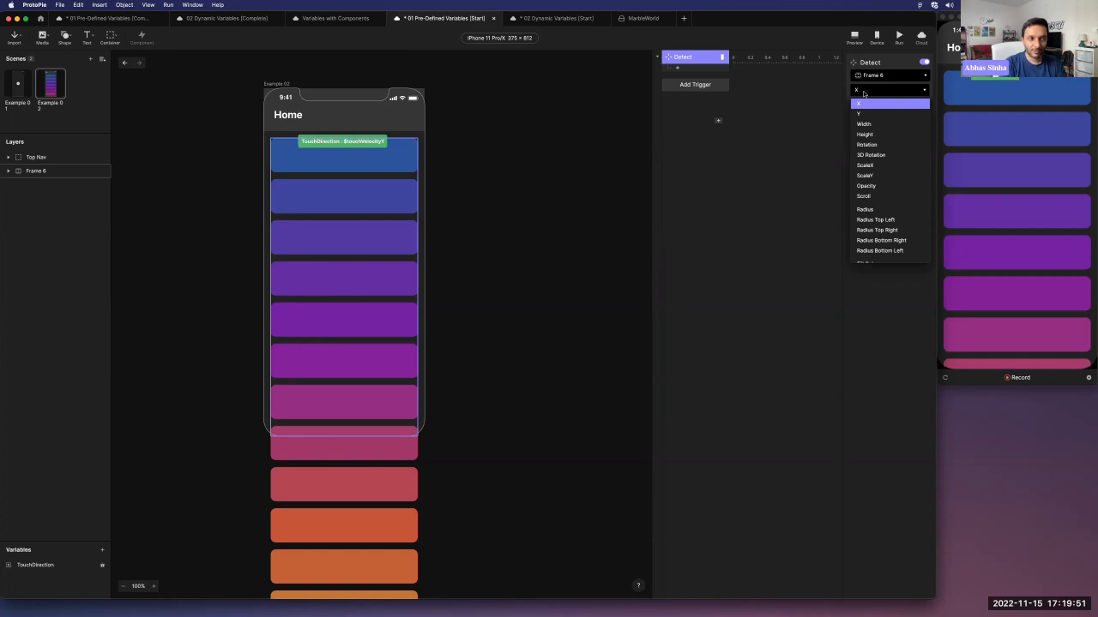
left_click(864, 197)
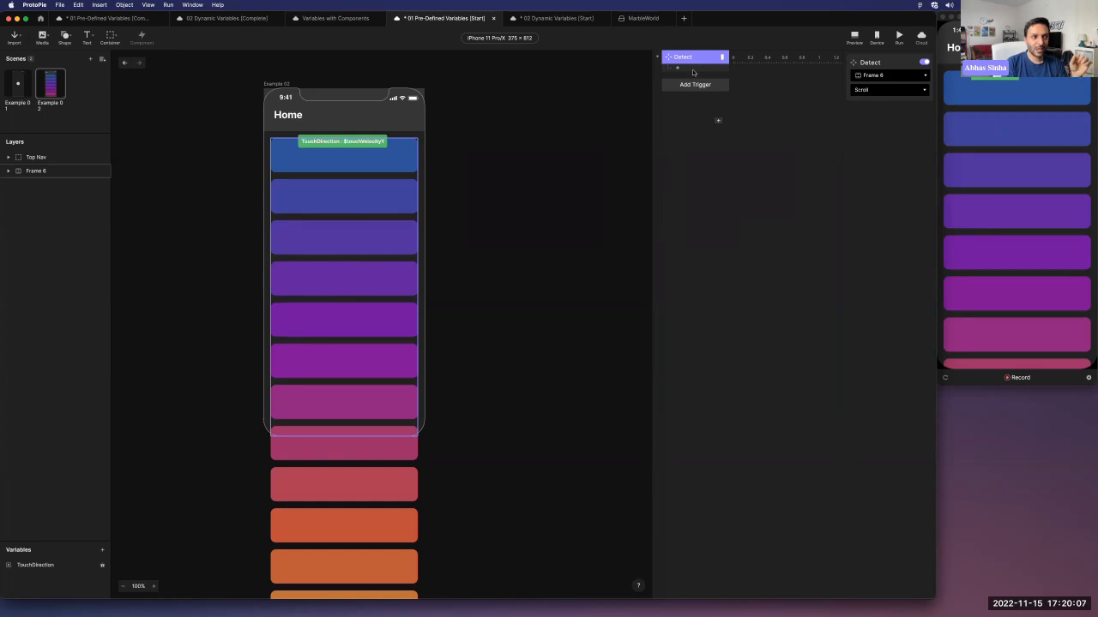
Add a Move response to the Detect trigger with Top Nav as its target.
left_click(678, 68)
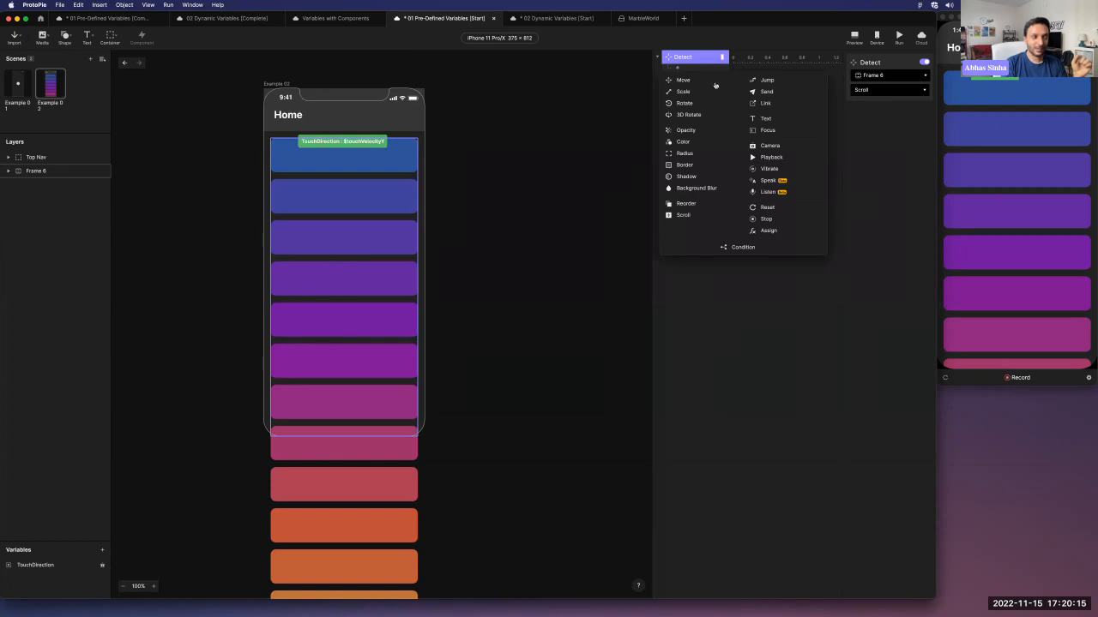
left_click(699, 81)
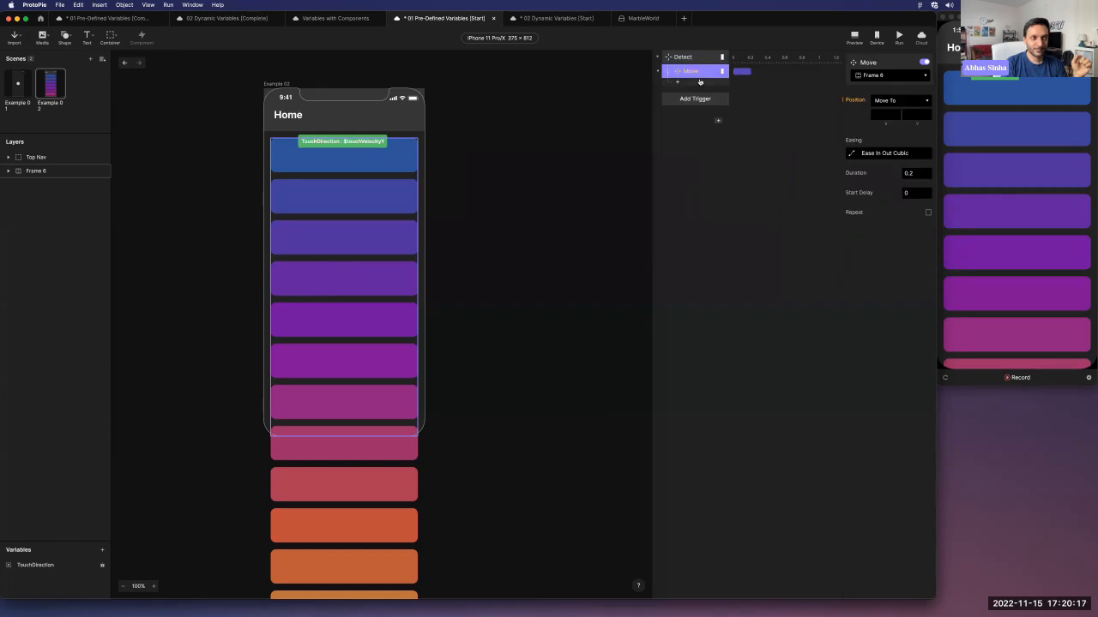
left_click(872, 77)
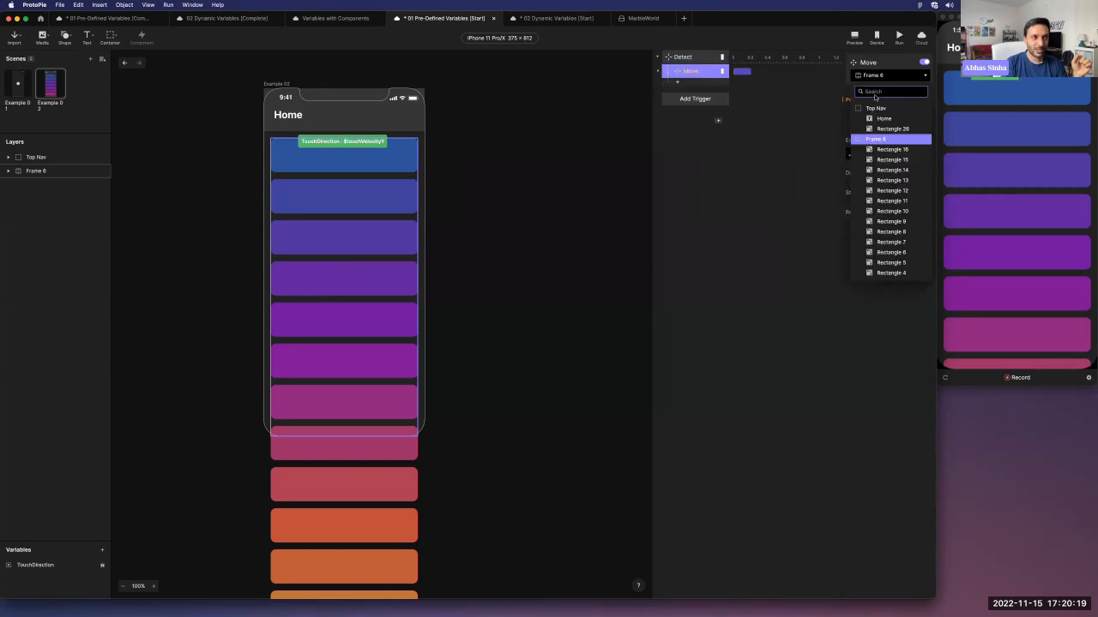
left_click(874, 109)
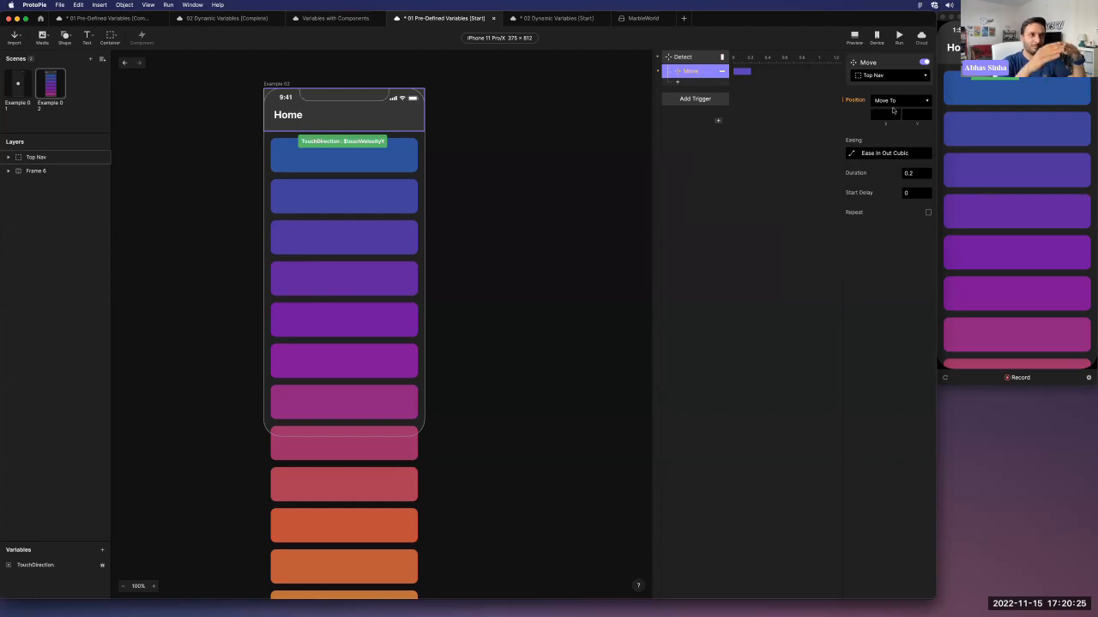
left_click(404, 122)
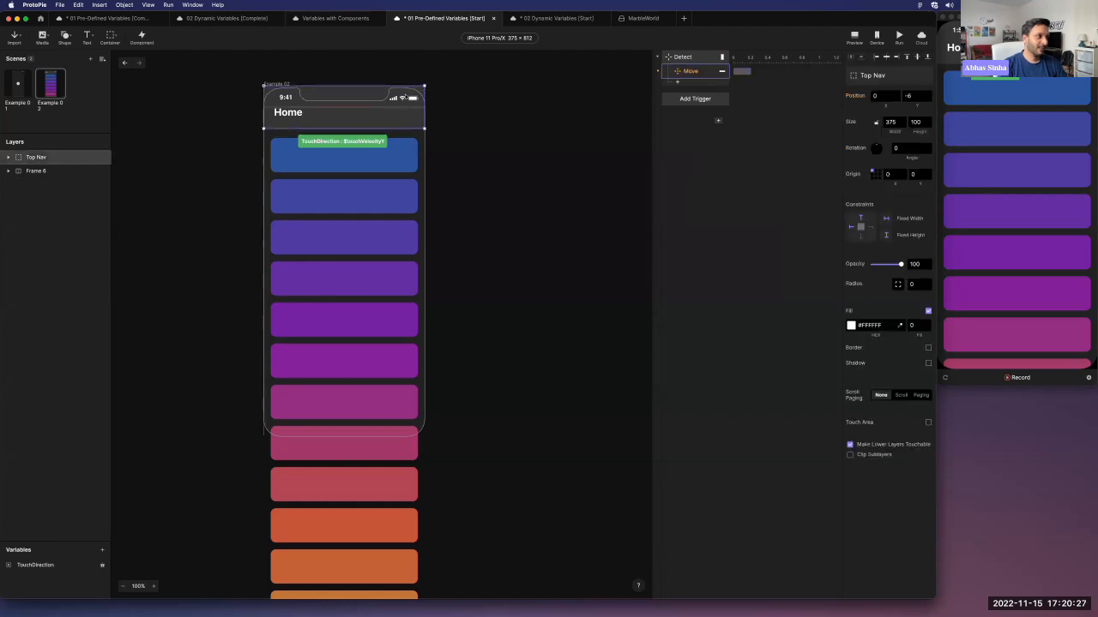
left_click(437, 126)
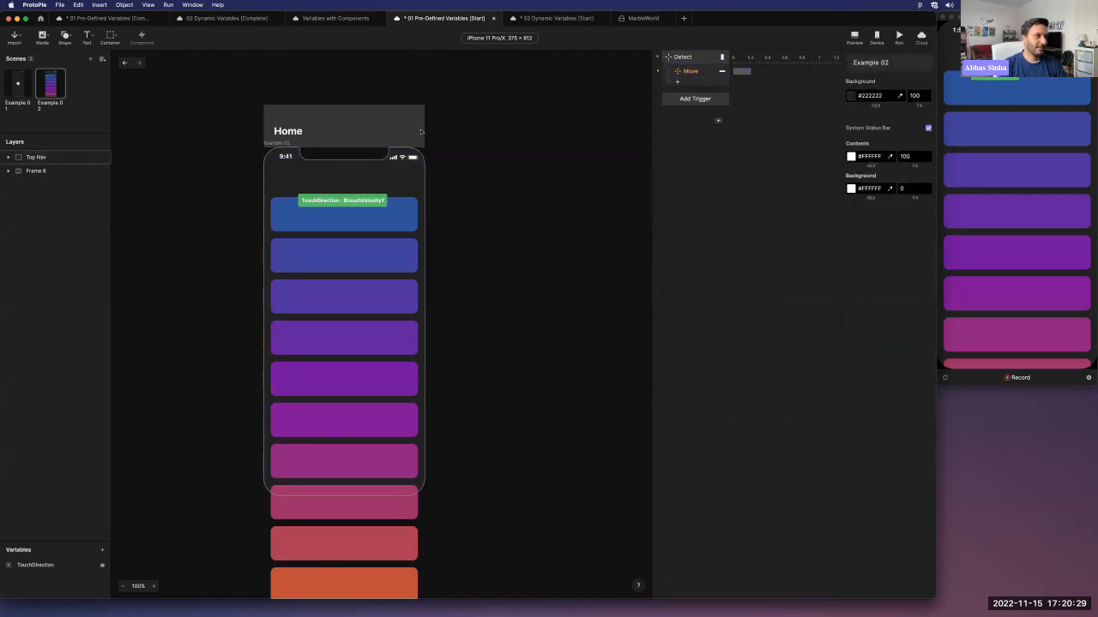
left_click(398, 136)
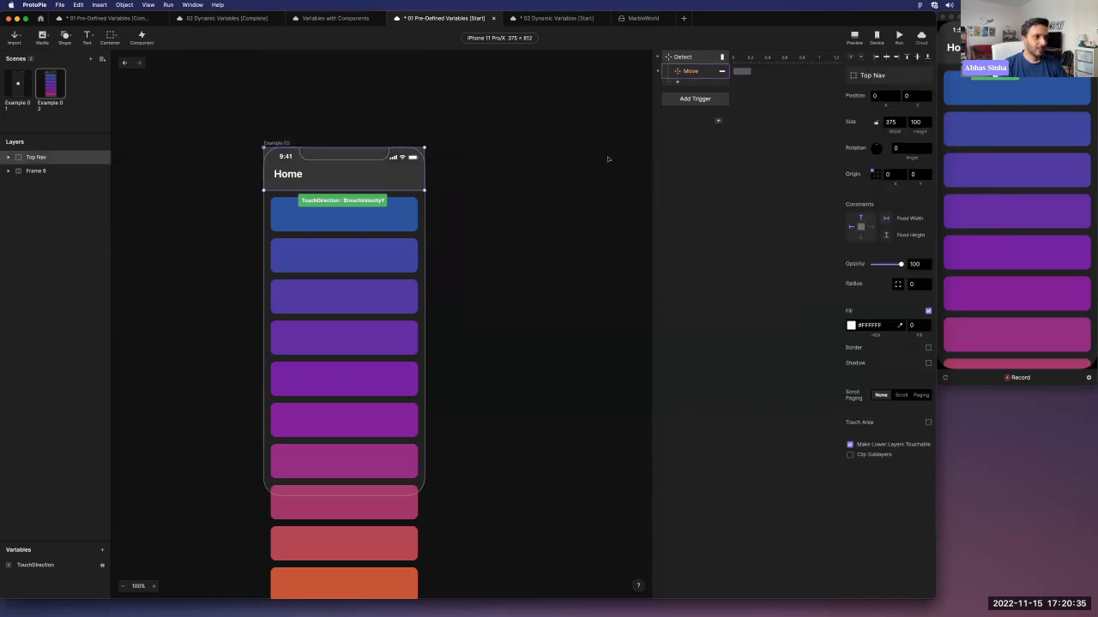
Set the Top Nav's Move To position to Y -100 and test the list scrolling in the preview.
left_click(689, 72)
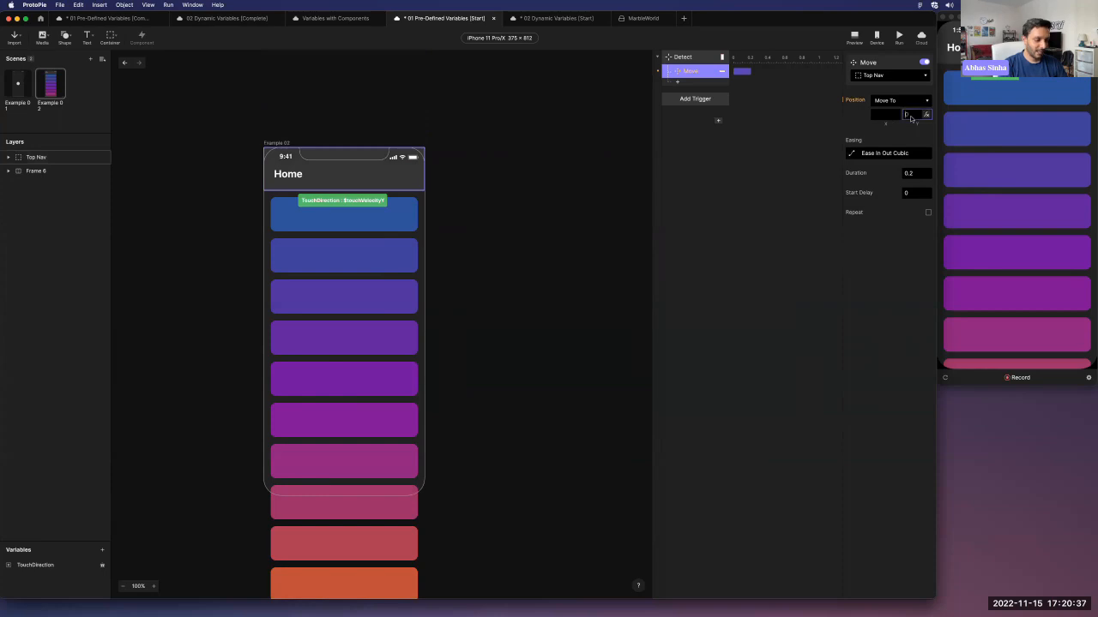
left_click(910, 117)
type("-100")
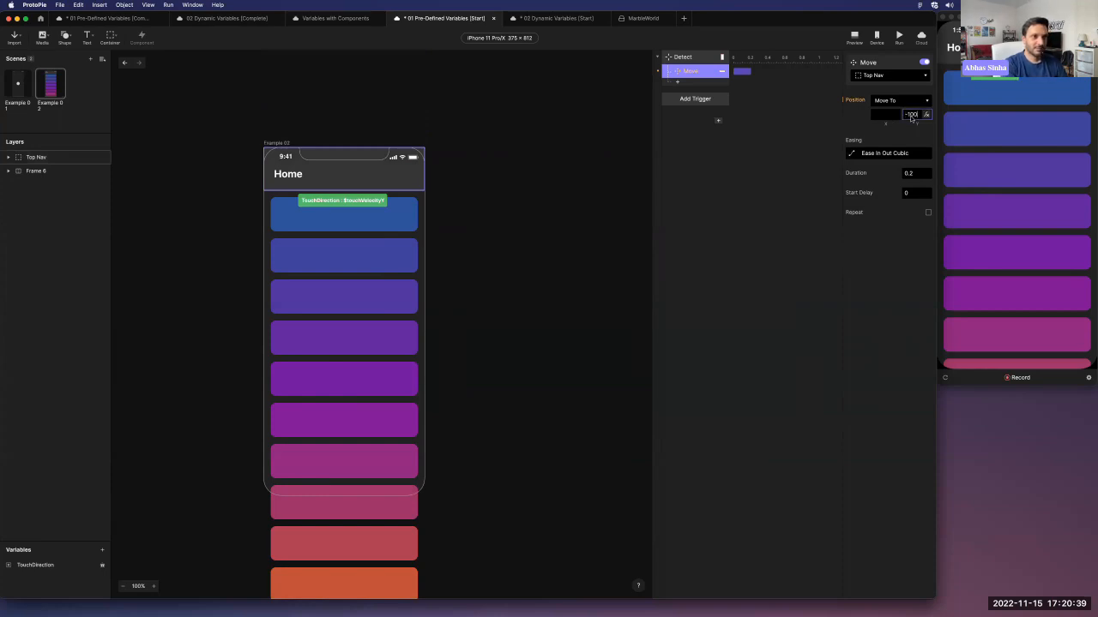
key("Return")
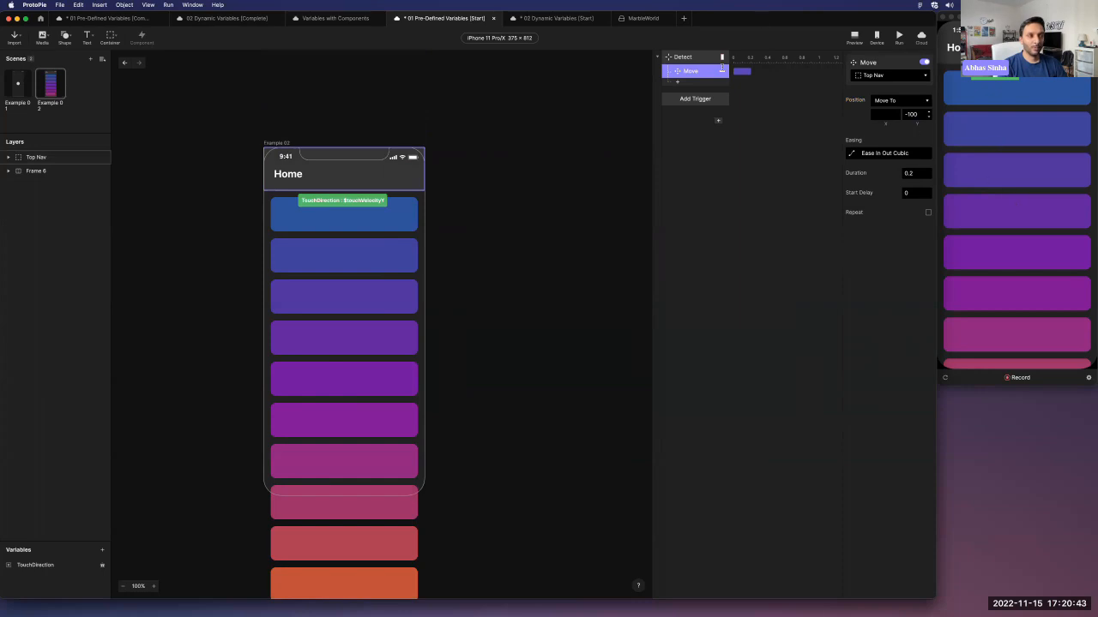
mouse_move(1027, 230)
left_mouse_down()
mouse_move(1024, 138)
mouse_move(1034, 228)
mouse_move(1024, 208)
mouse_move(1024, 252)
mouse_move(1021, 208)
mouse_move(1021, 239)
left_mouse_up()
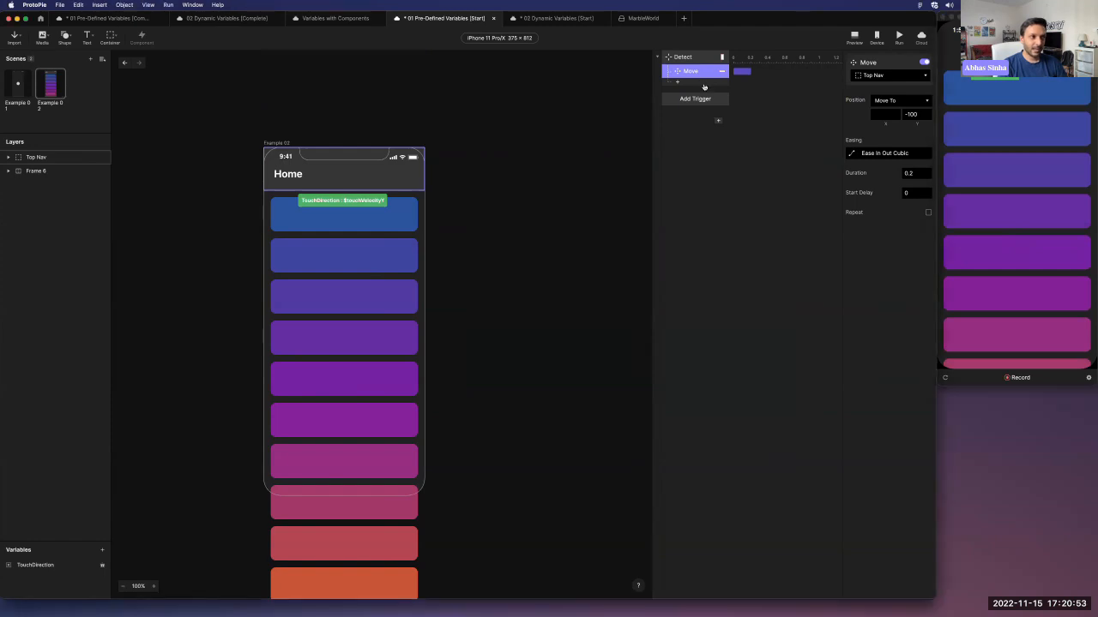
Add a condition to the Detect trigger that requires TouchDirection to be greater than 0.
left_click(704, 87)
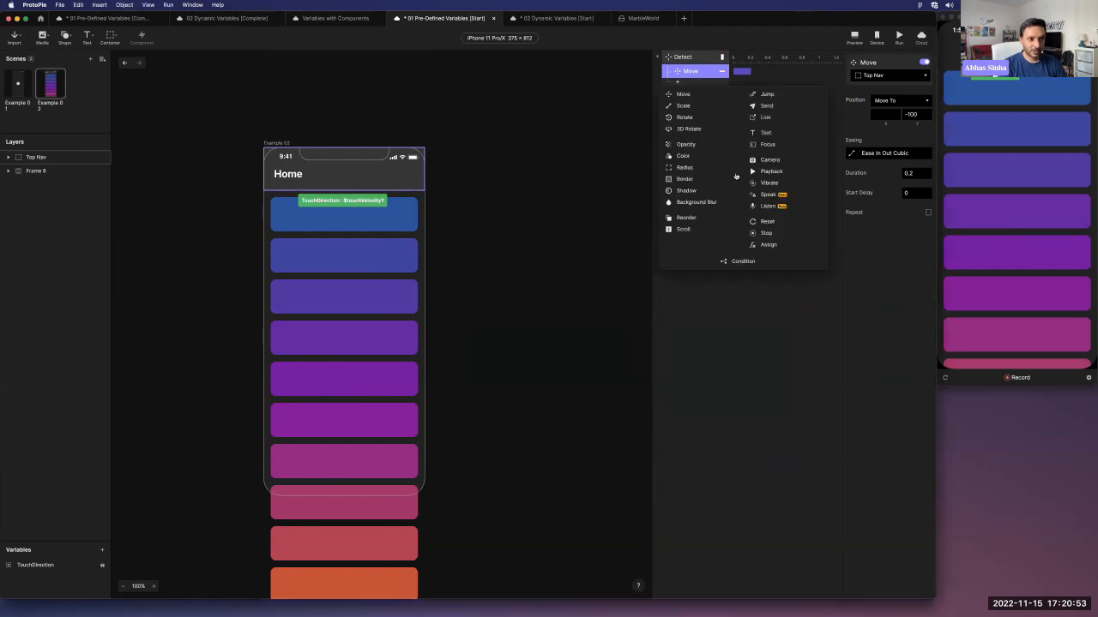
left_click(750, 262)
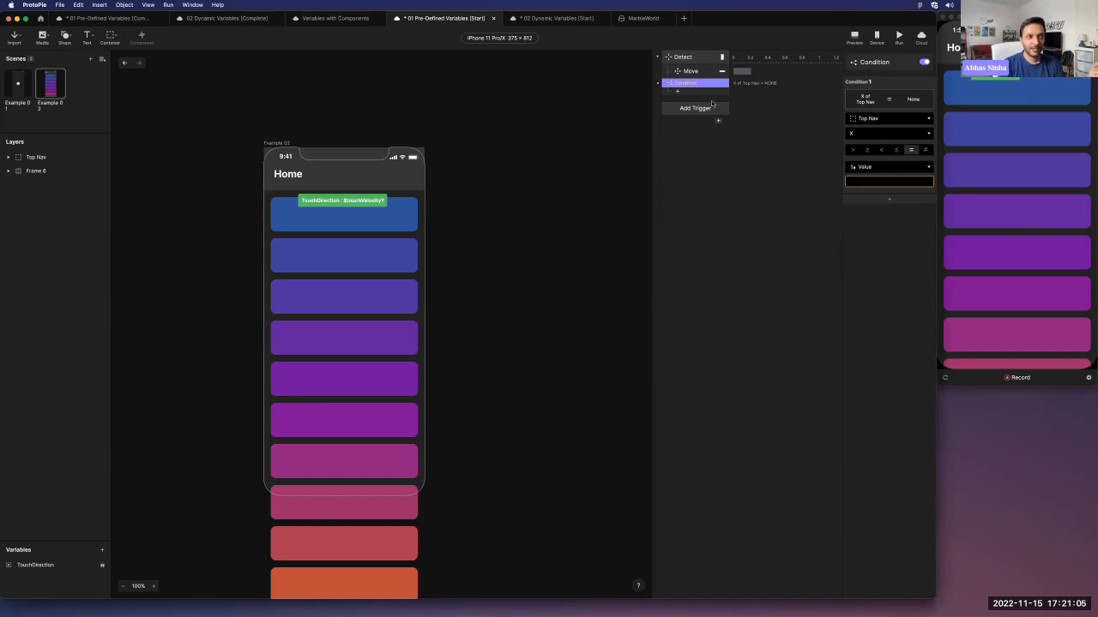
left_click(876, 122)
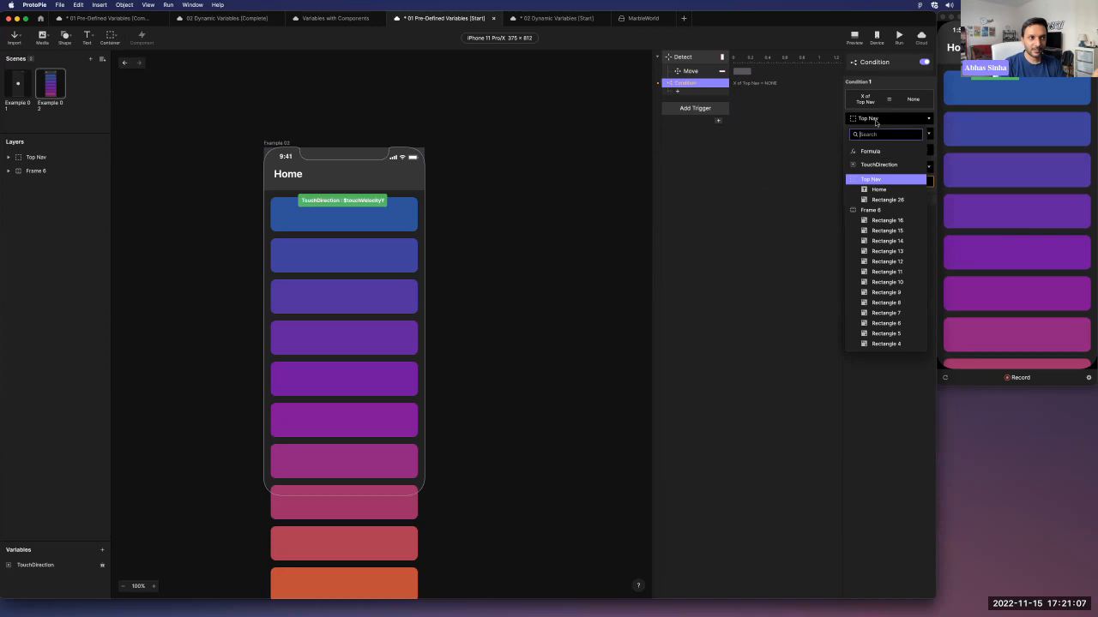
left_click(880, 165)
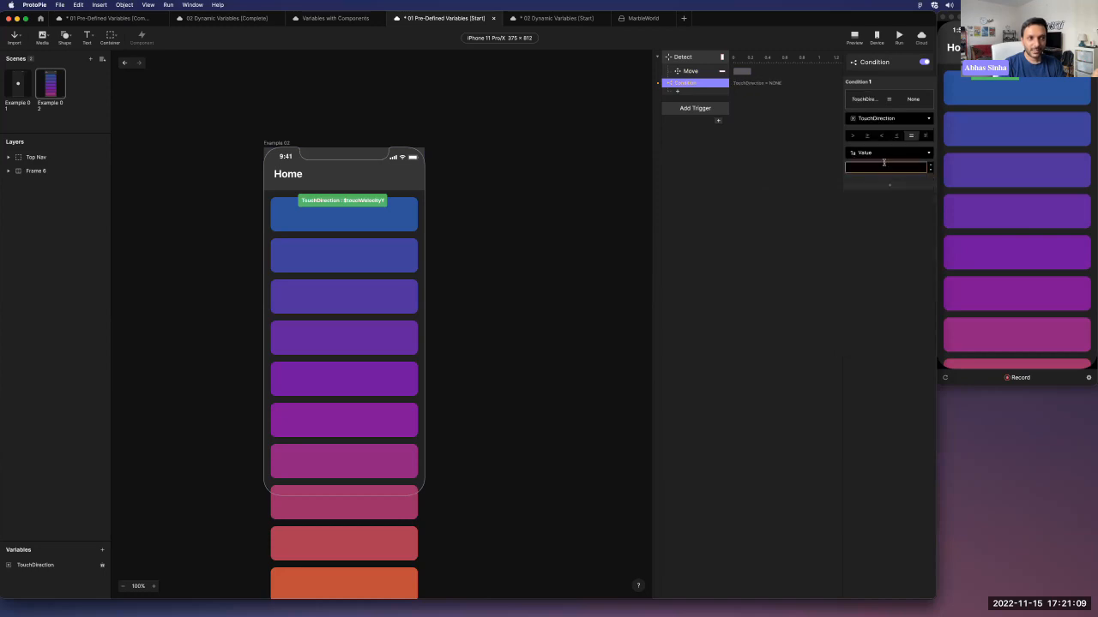
left_click(866, 137)
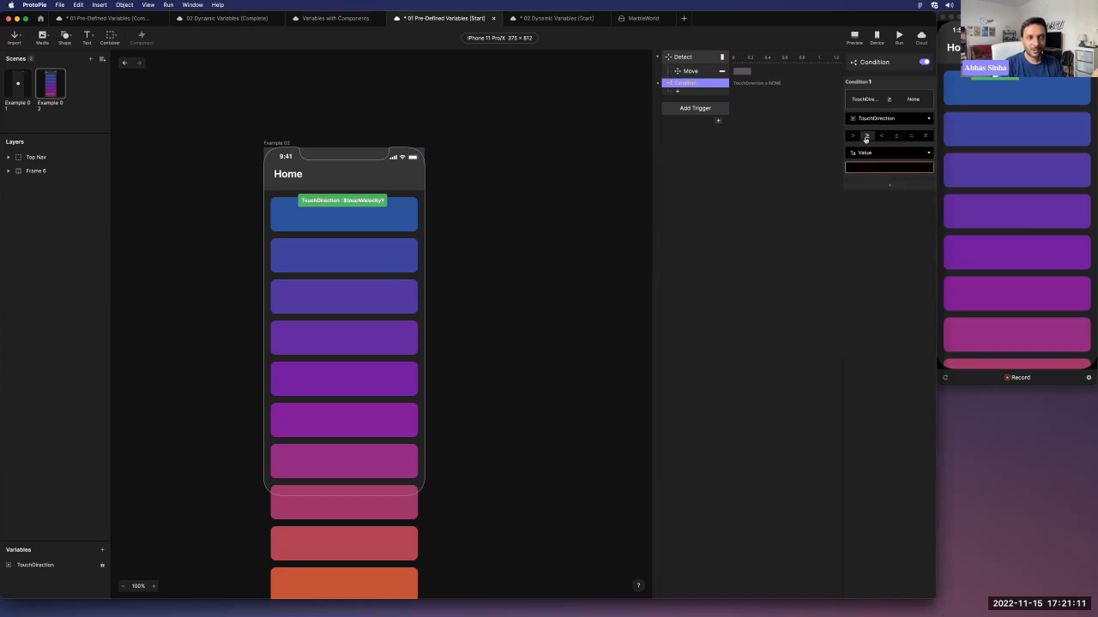
left_click(853, 137)
left_click(867, 167)
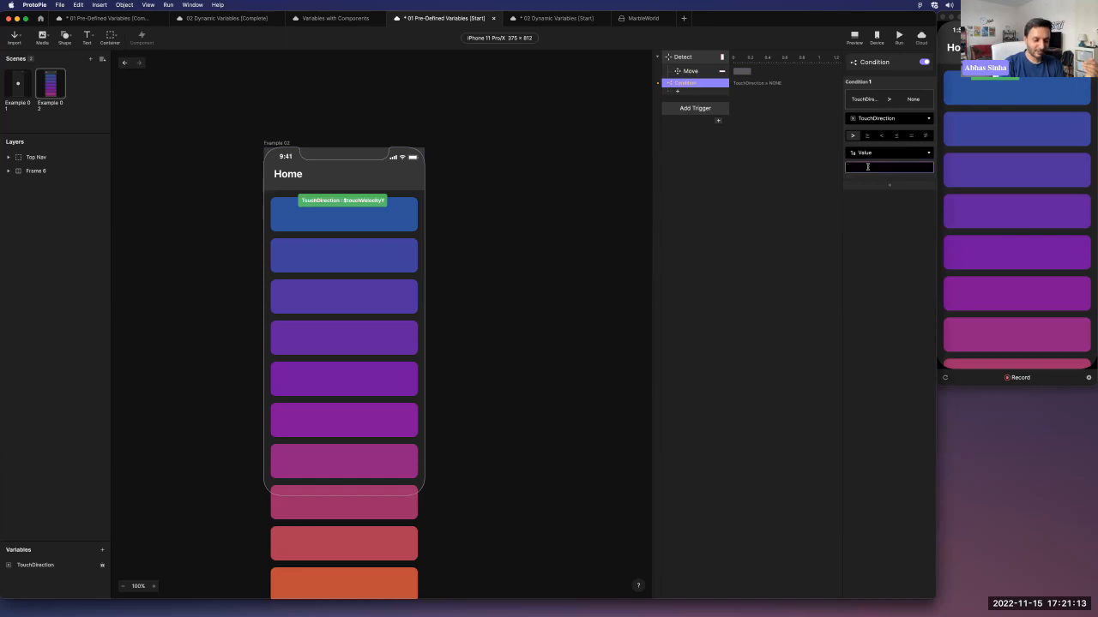
key("Return")
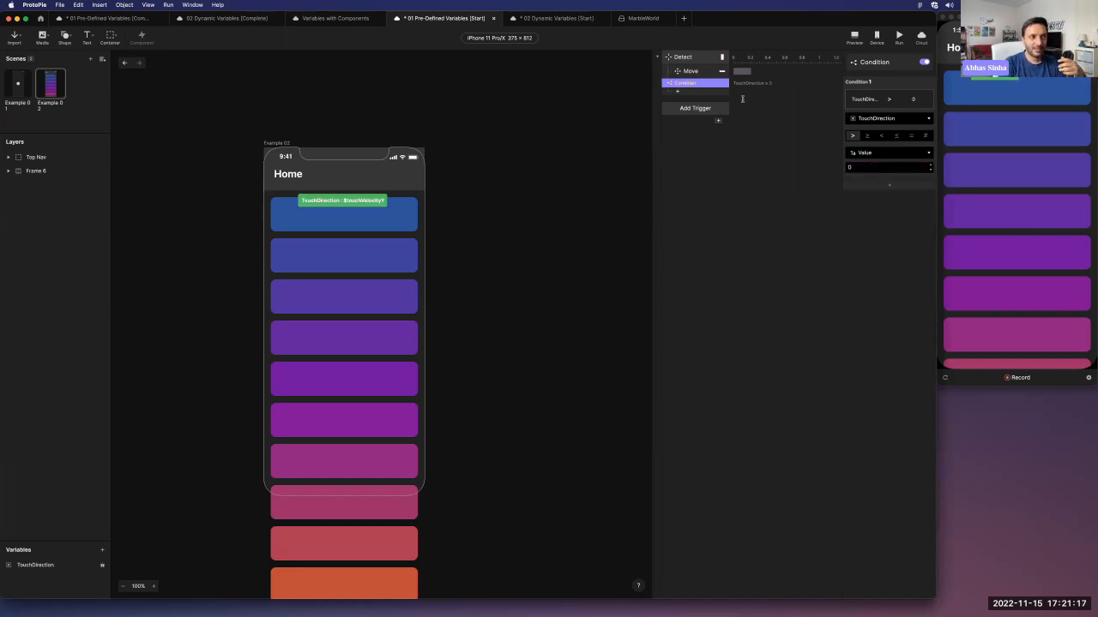
Nest the Top Nav Move response under the TouchDirection condition.
left_click(693, 70)
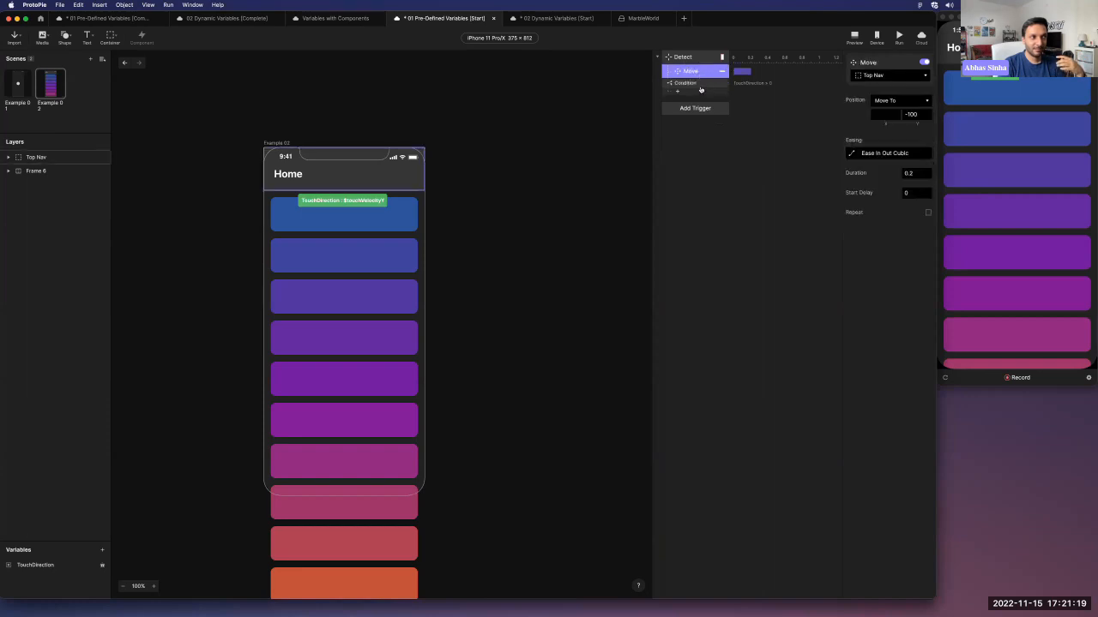
left_click(700, 85)
left_click(695, 72)
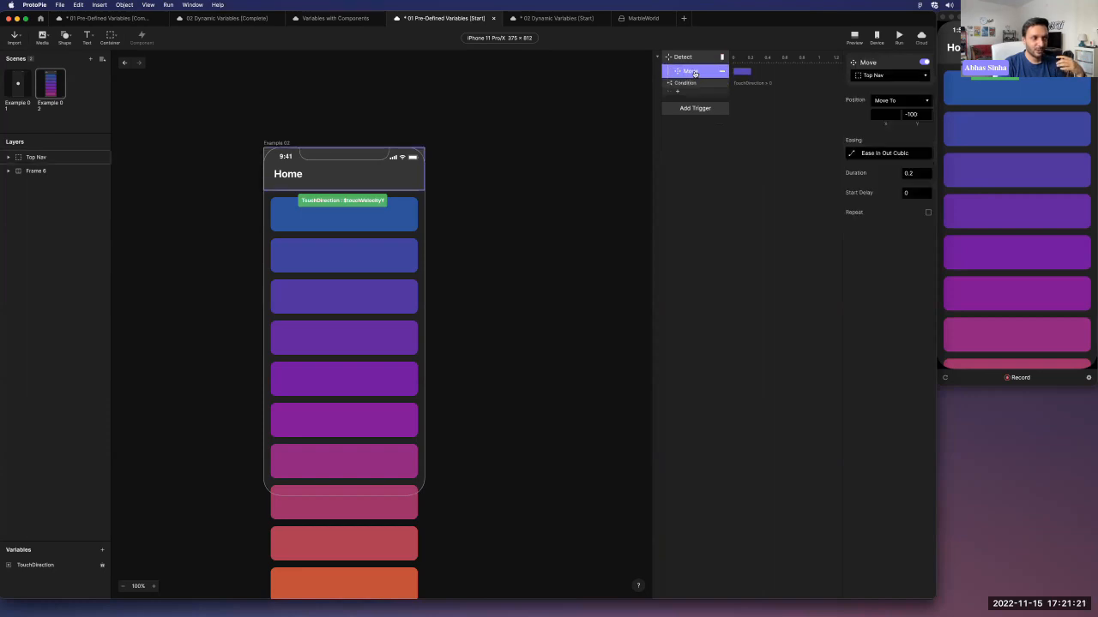
left_click_drag(696, 72, 700, 82)
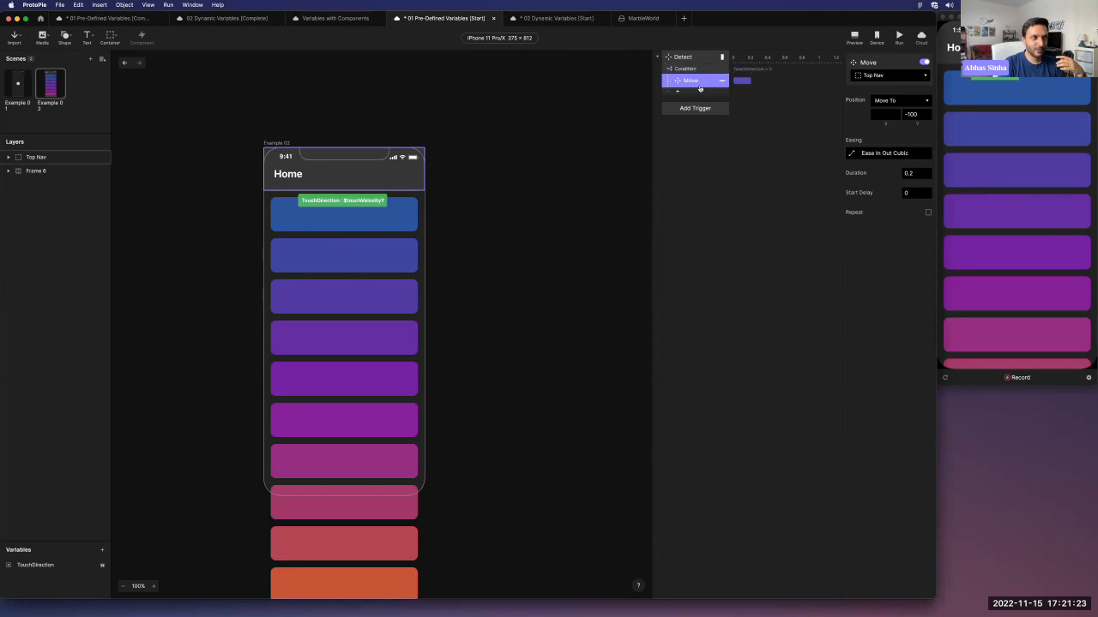
left_click(698, 73)
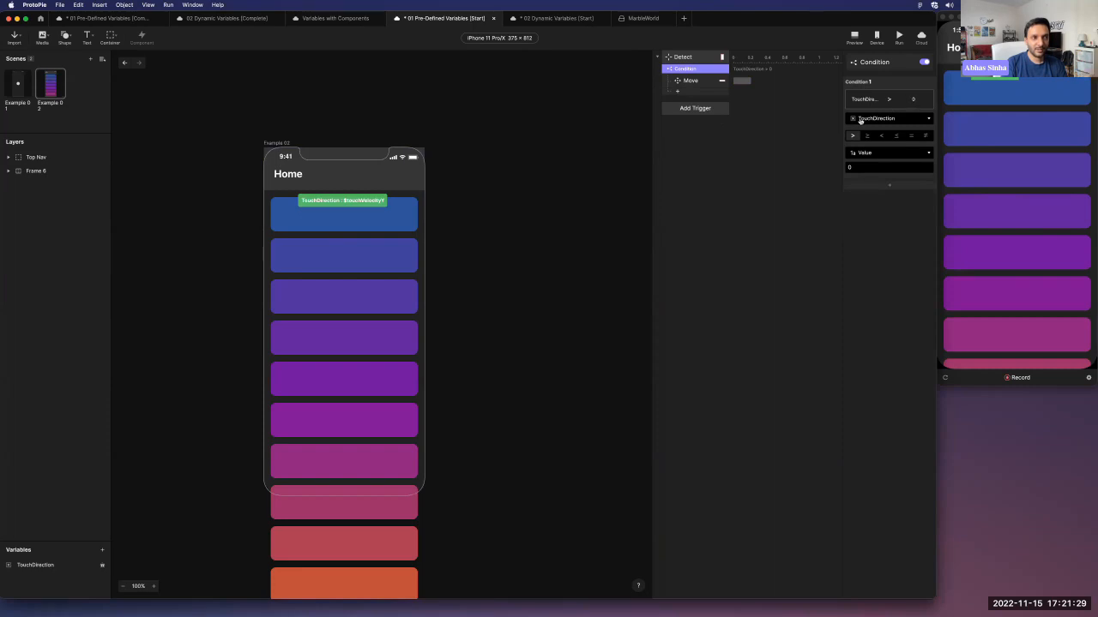
left_click(701, 83)
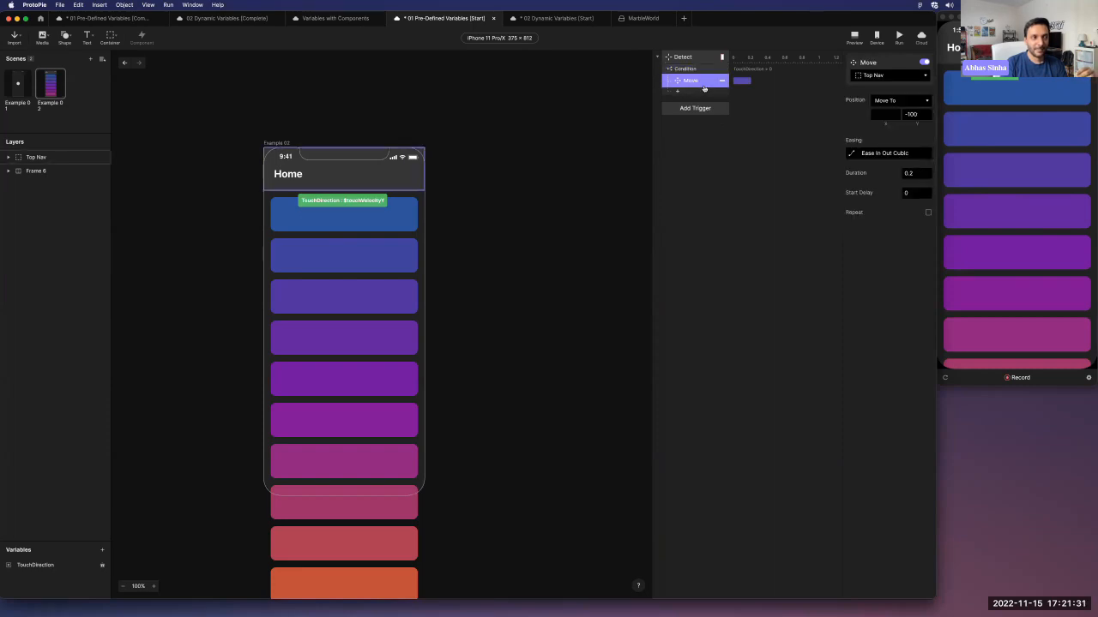
Review the Detect trigger on Frame 6 and test the conditional Top Nav movement by swiping the list in the preview.
left_click(702, 58)
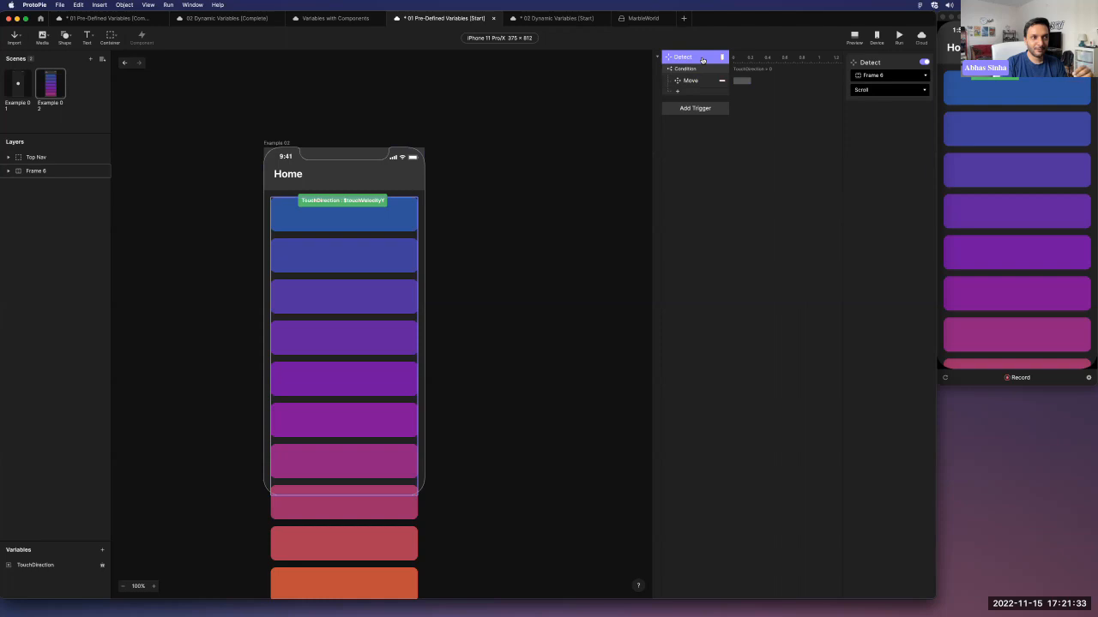
left_click_drag(1022, 208, 1027, 252)
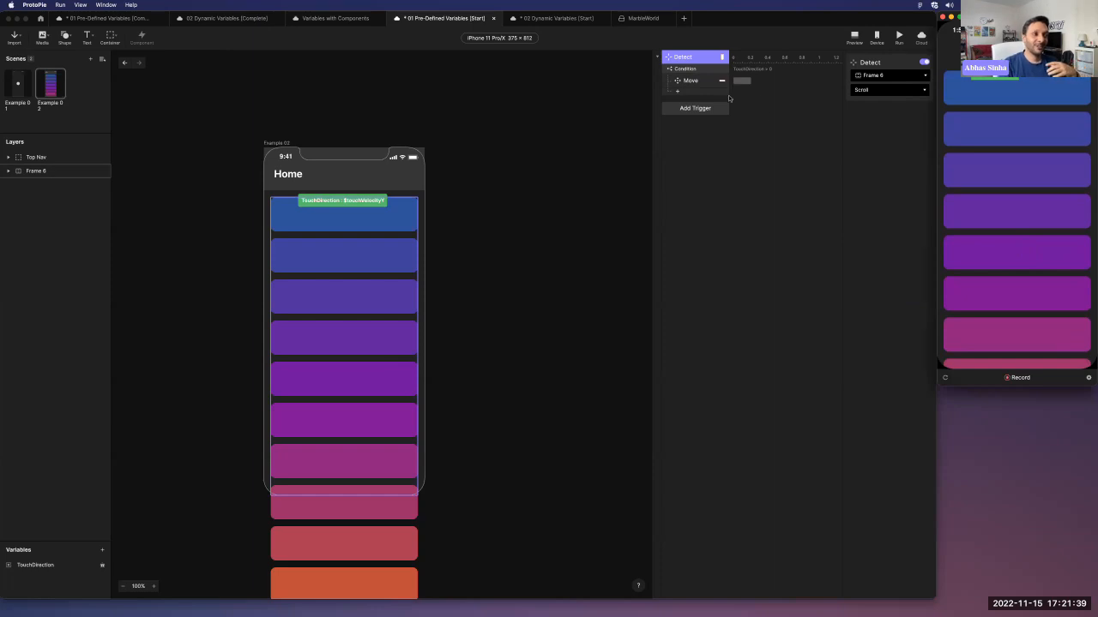
mouse_move(977, 166)
left_mouse_down()
mouse_move(975, 122)
mouse_move(966, 169)
left_mouse_up()
left_click_drag(1042, 151, 1007, 283)
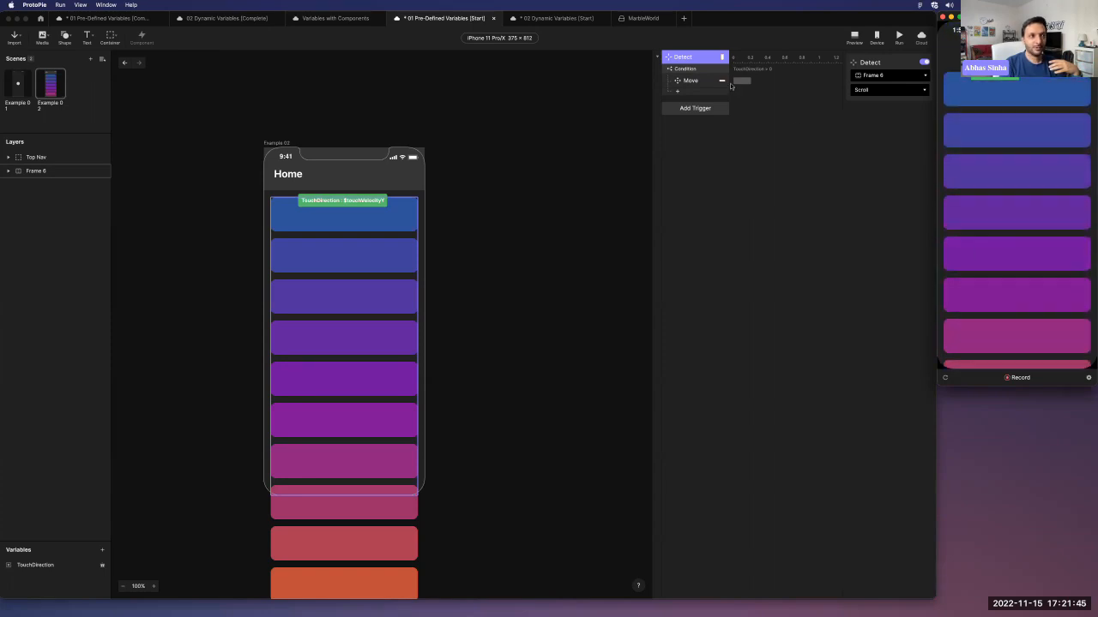
Change the condition to TouchDirection less than 0 and test the list scrolling in the preview.
left_click(687, 69)
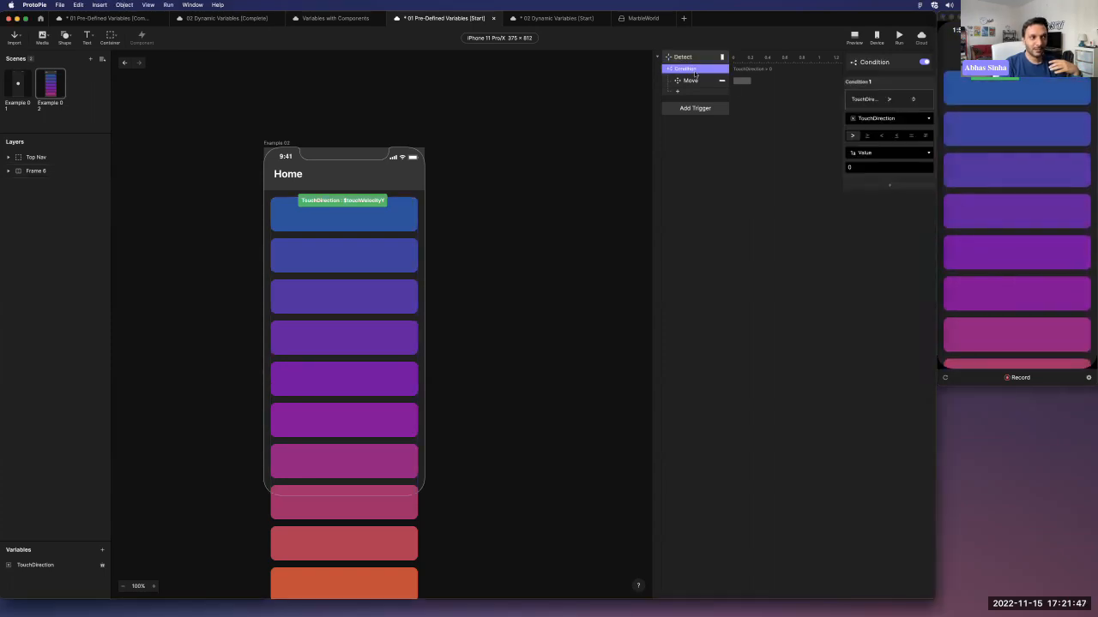
left_click(883, 136)
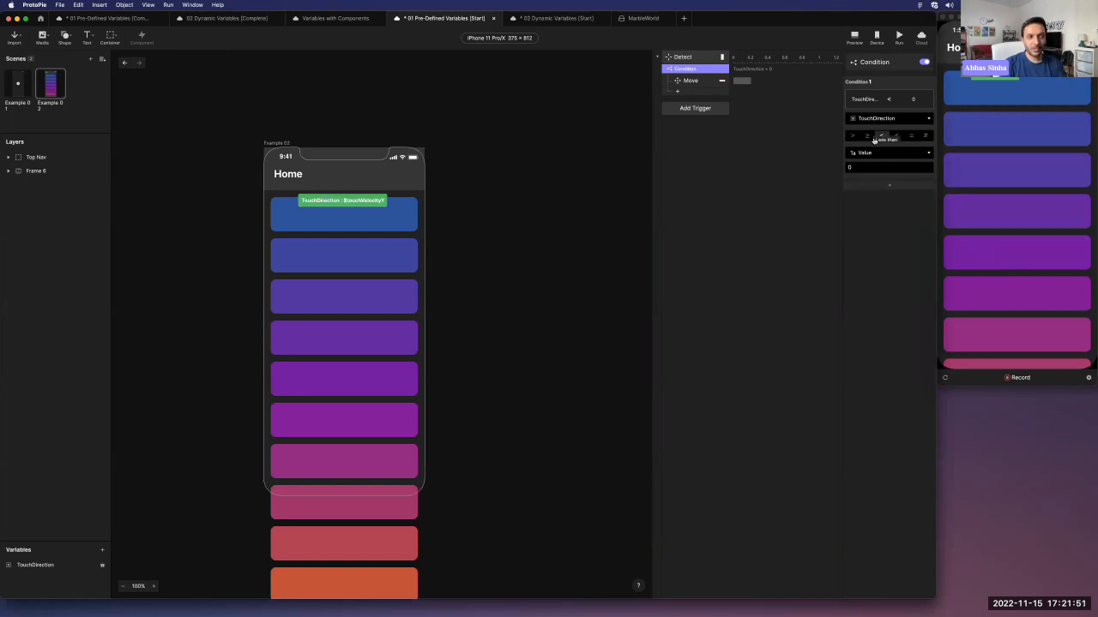
left_click(690, 57)
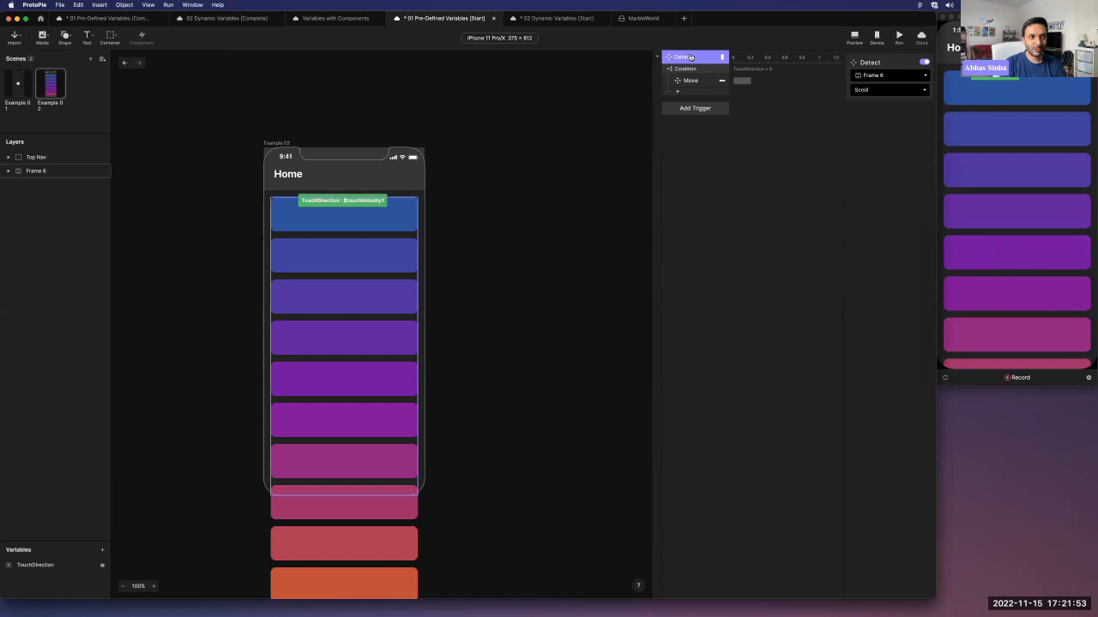
left_click(693, 79)
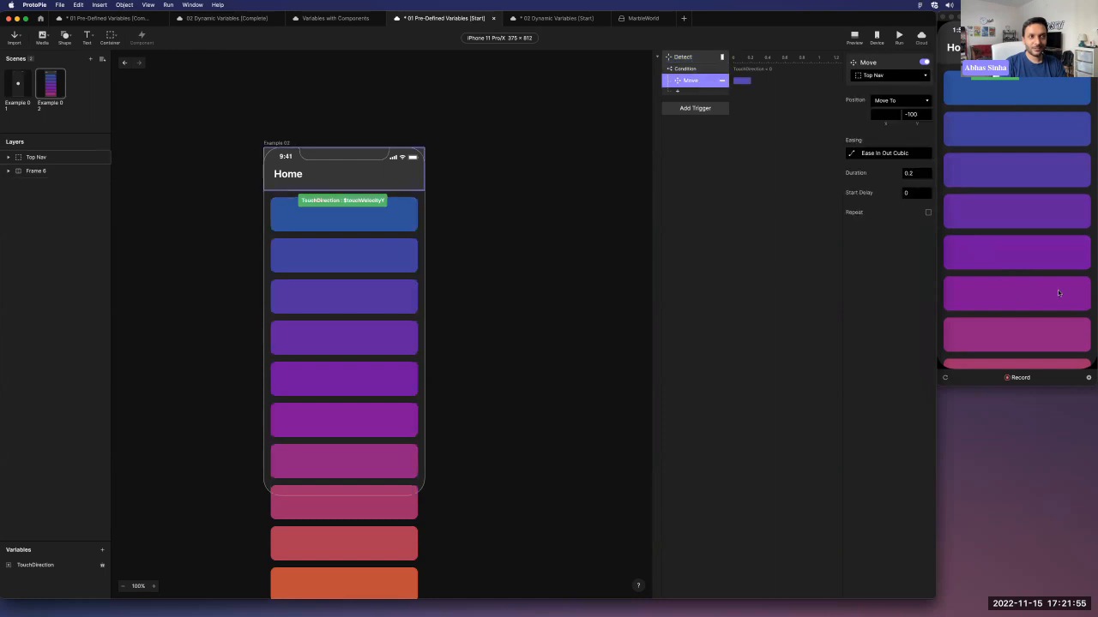
mouse_move(1022, 276)
left_mouse_down()
mouse_move(1019, 186)
mouse_move(1024, 267)
left_mouse_up()
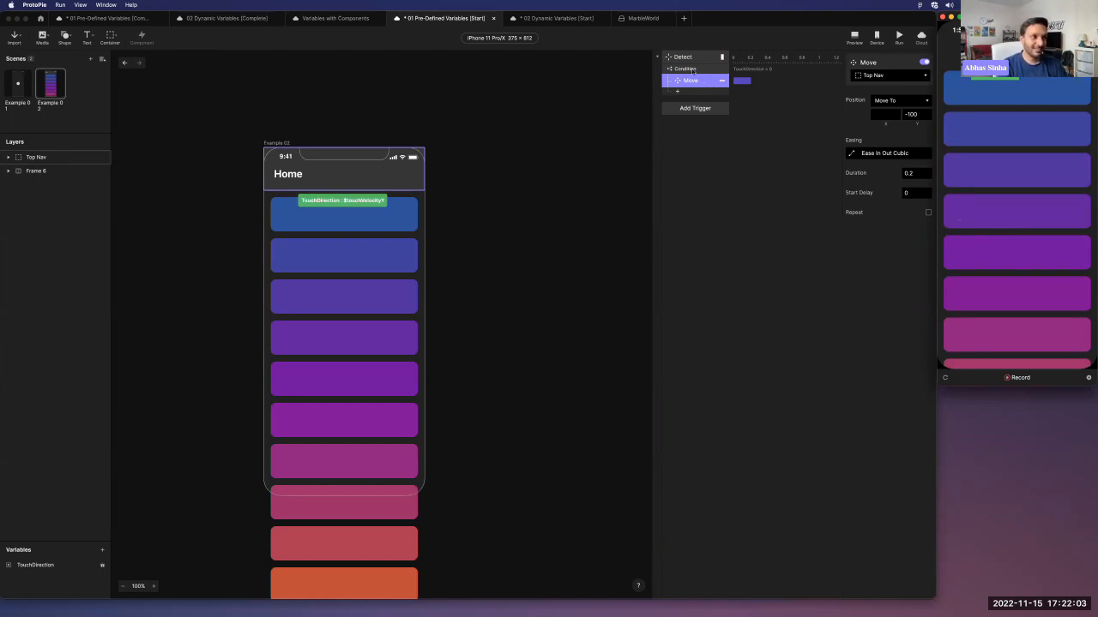
Duplicate the condition with its Move response and set the copy to TouchDirection greater than 0.
left_click(696, 69)
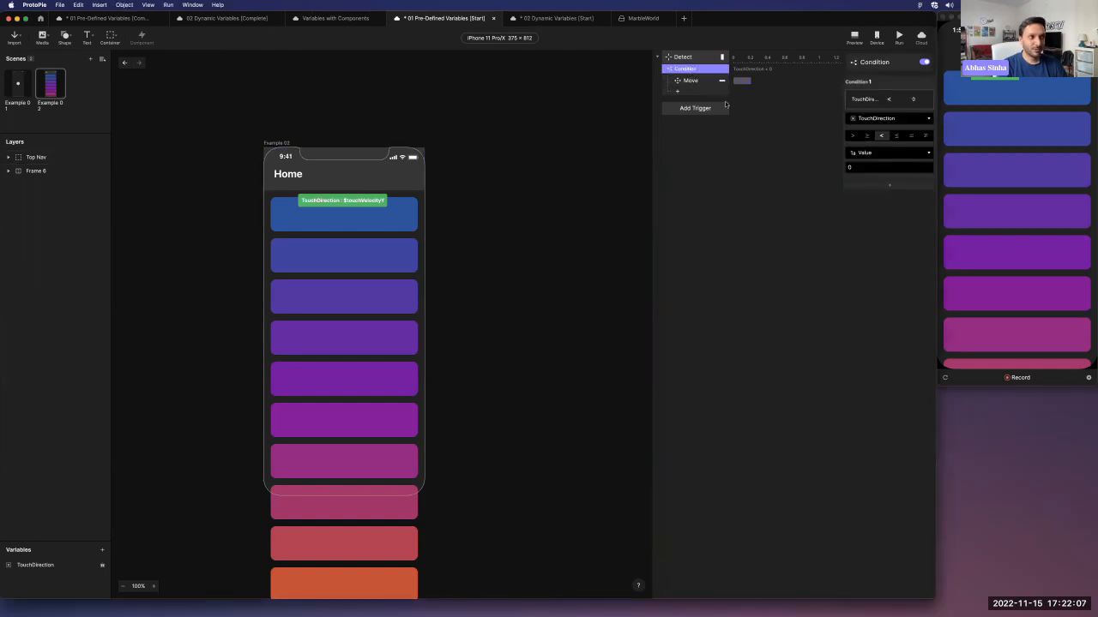
key("super+d")
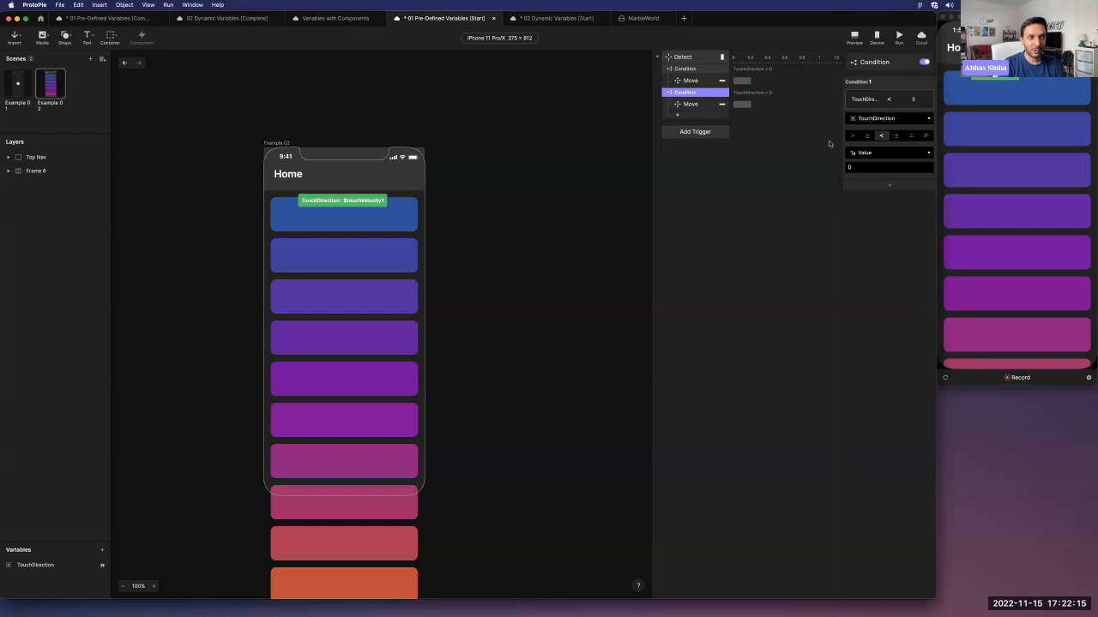
left_click(850, 137)
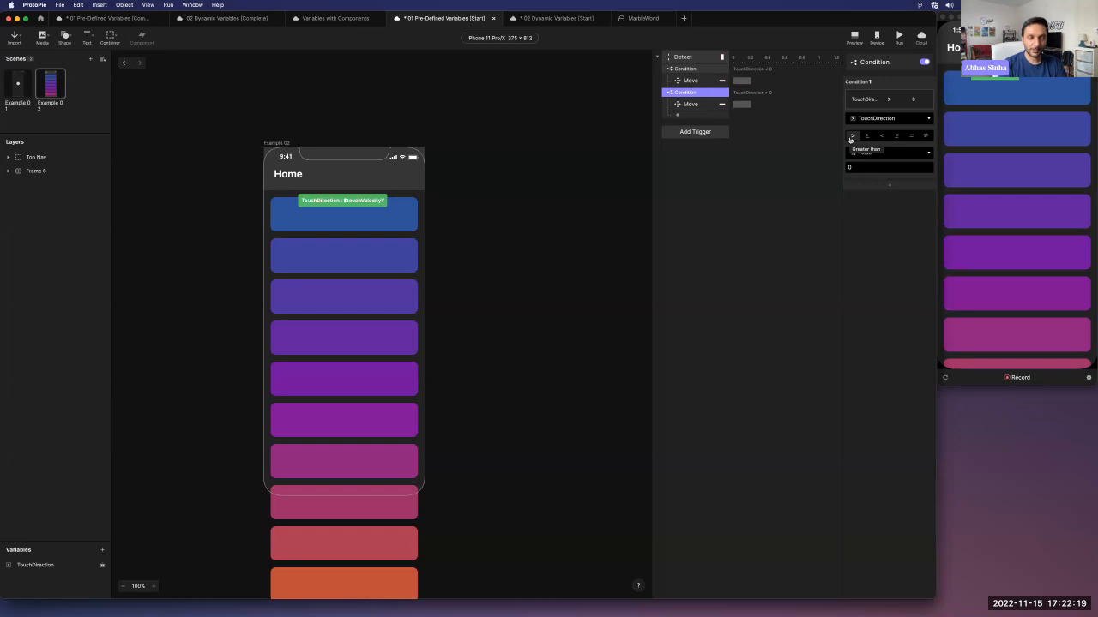
Set the second condition's Top Nav Move To position to Y 0 and test swiping both ways in the preview.
left_click(694, 105)
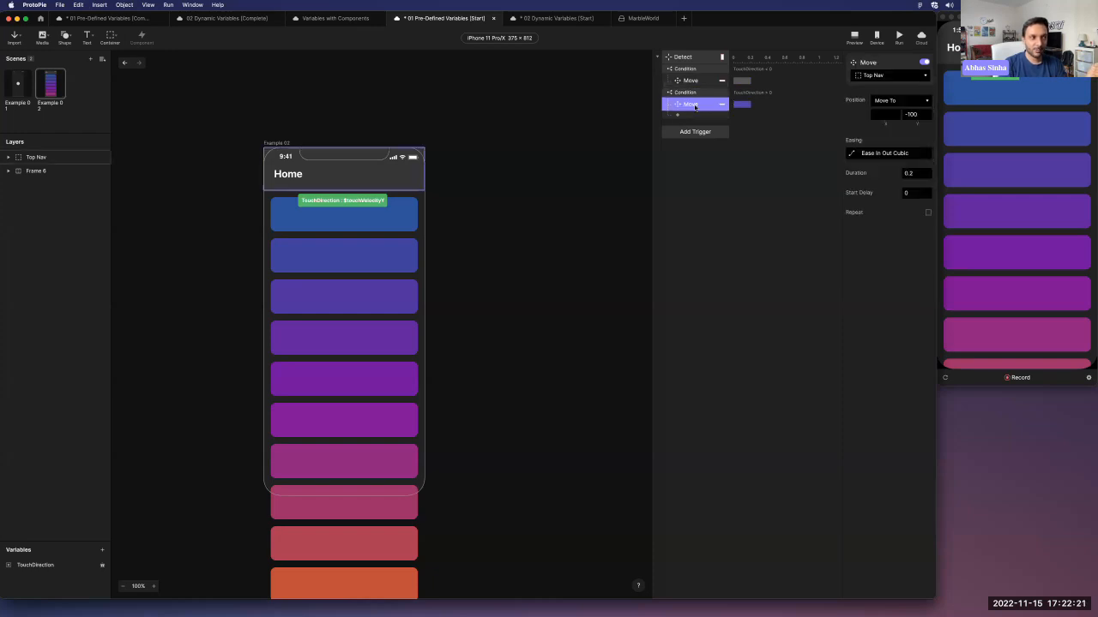
left_click(917, 114)
type("0")
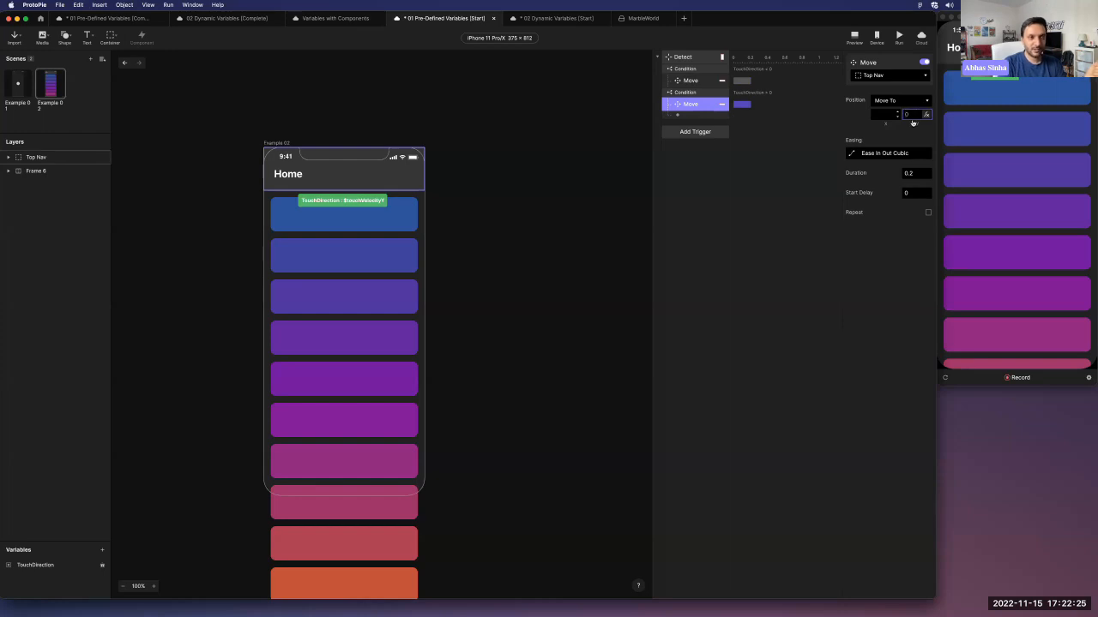
key("Return")
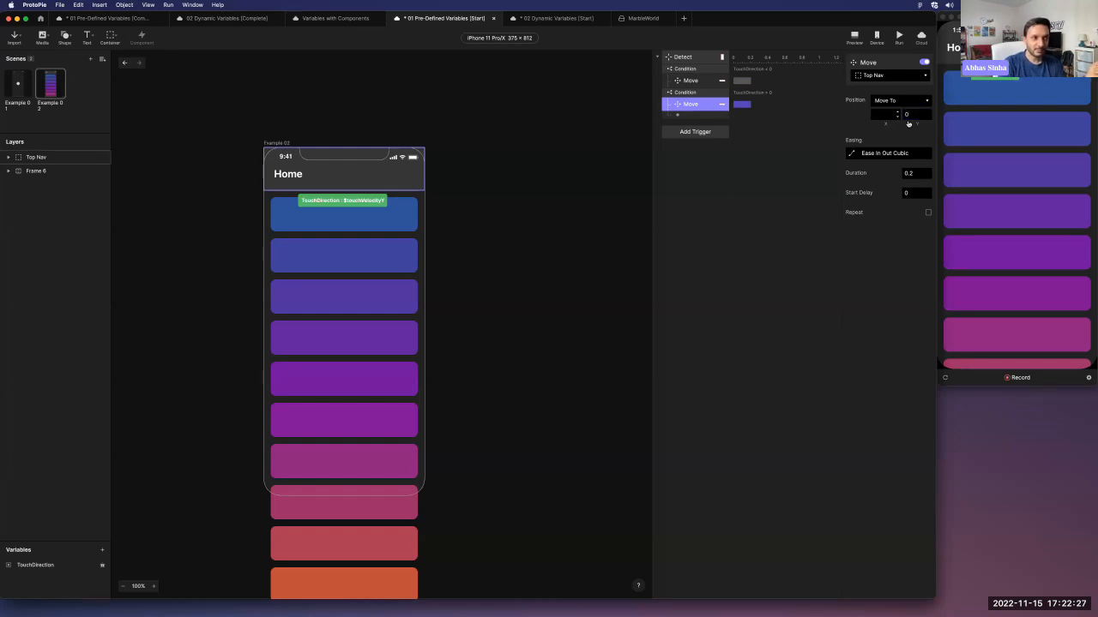
left_click_drag(1004, 298, 1034, 189)
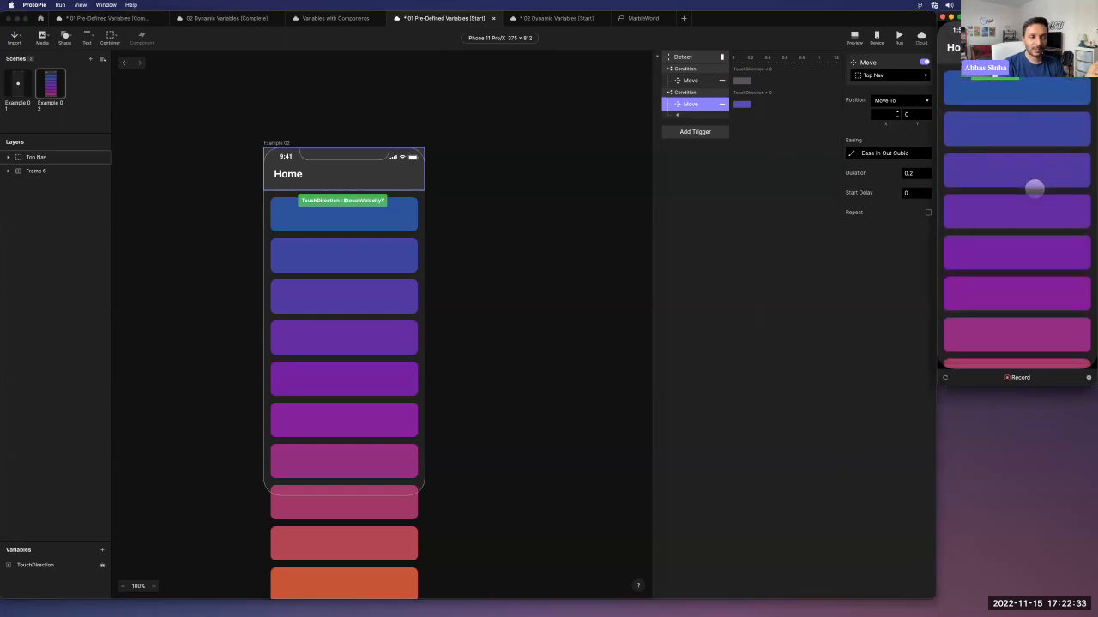
left_click_drag(1020, 234, 1013, 257)
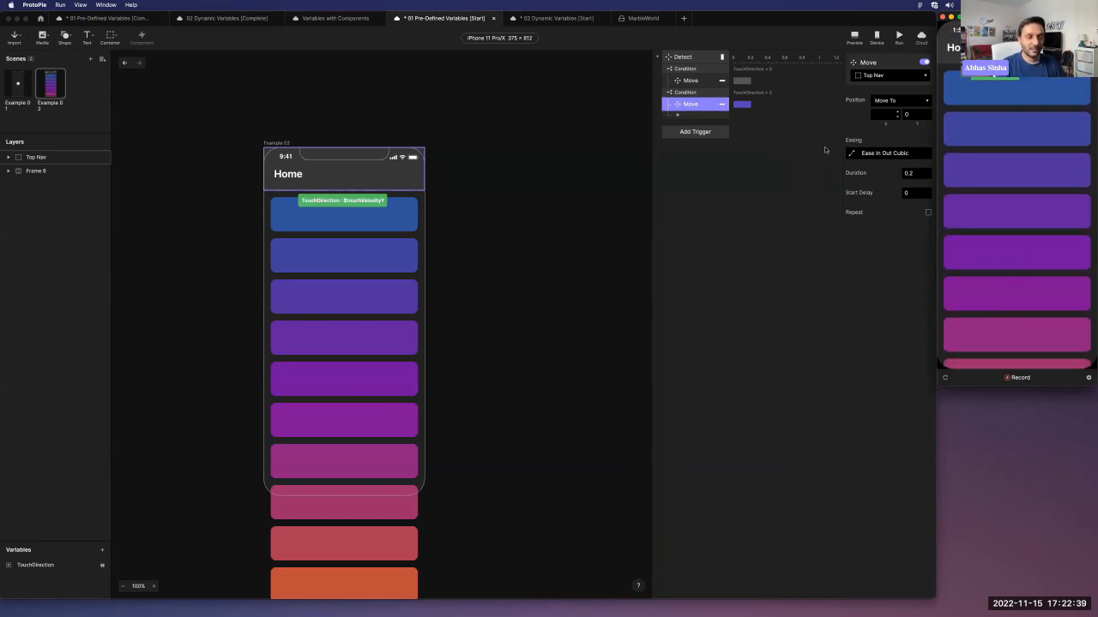
Set the easing of both Top Nav Move responses to Ease Out Cubic, trying Ease In for comparison.
left_click(696, 81, "shift")
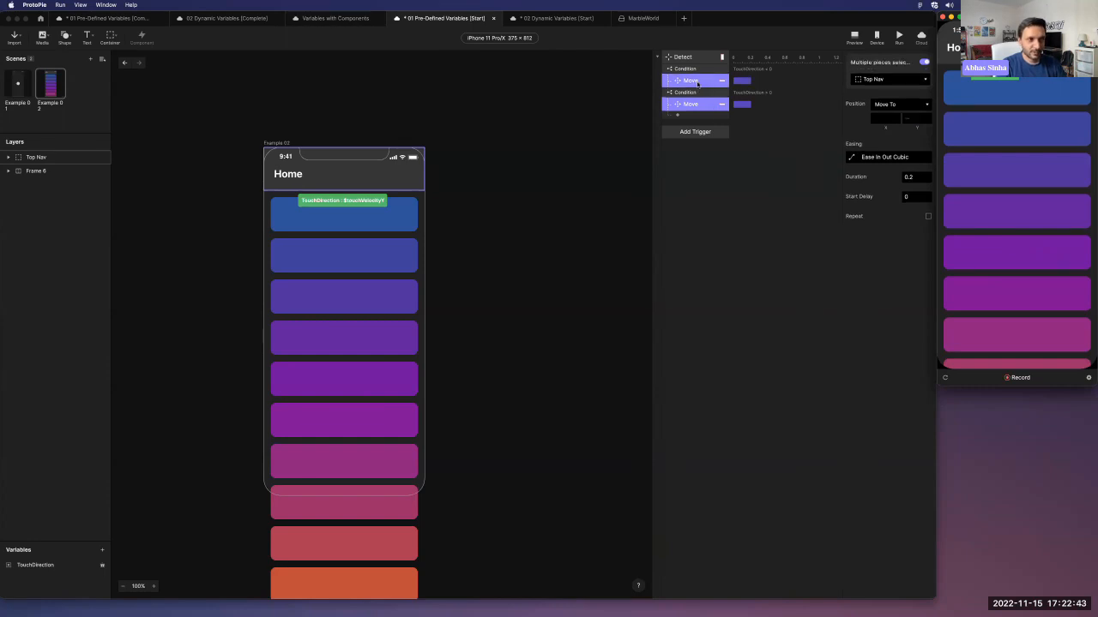
left_click(854, 159)
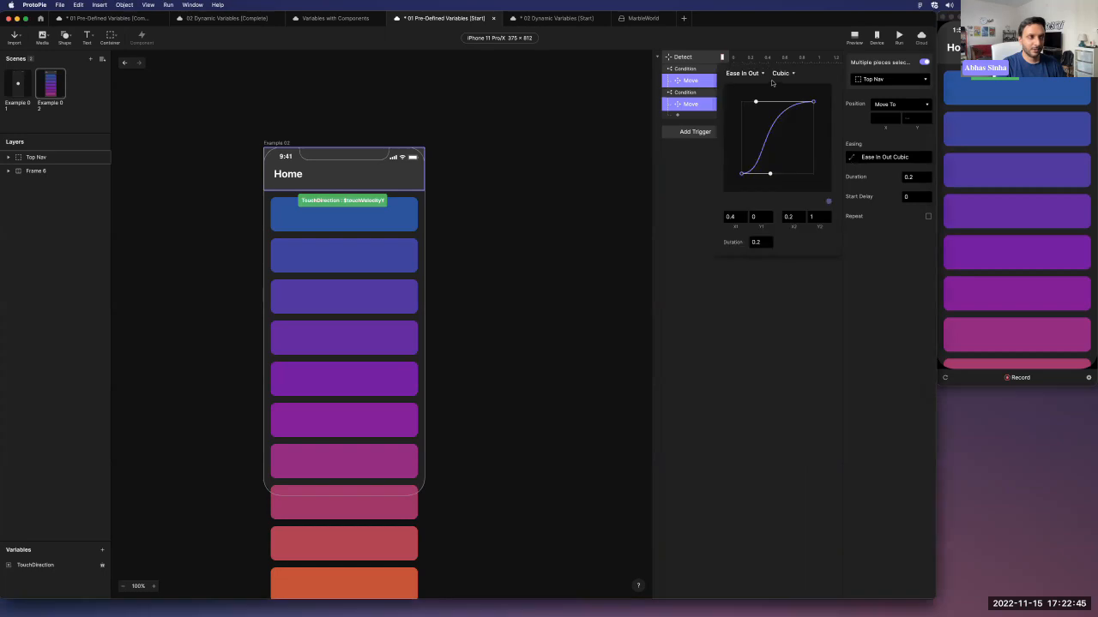
left_click(762, 74)
left_click(759, 66)
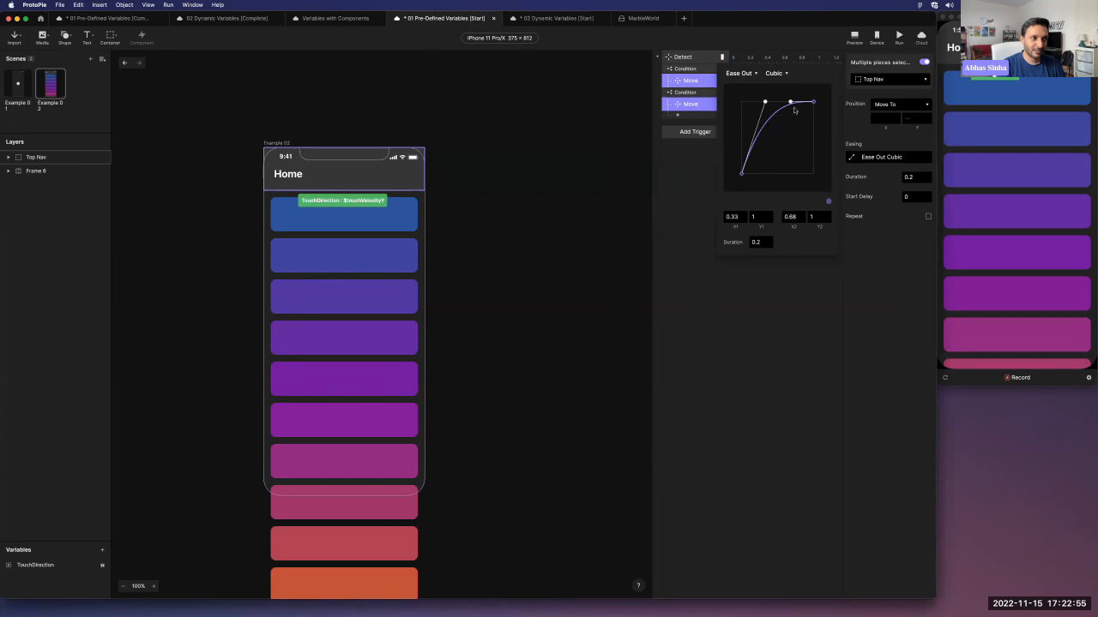
left_click(749, 72)
left_click(747, 64)
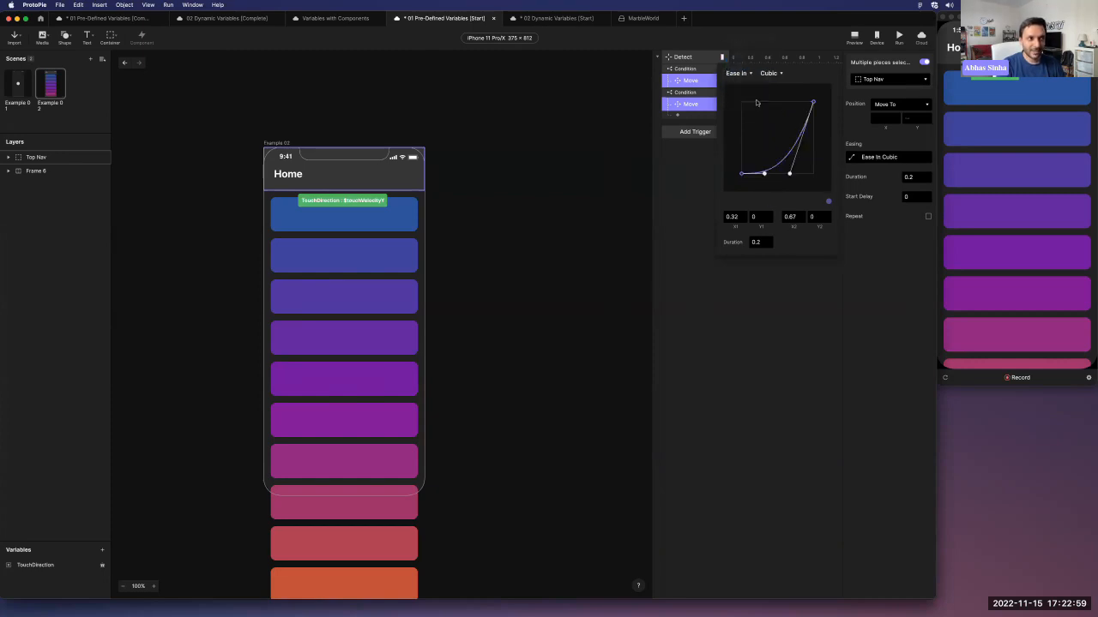
left_click(742, 74)
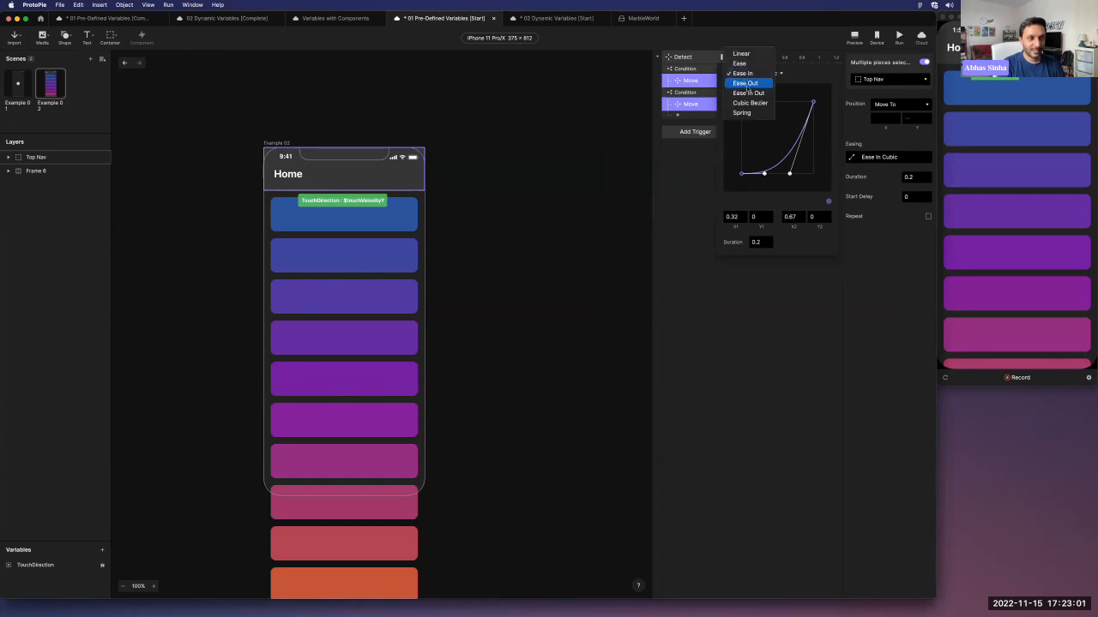
left_click(745, 84)
Test the Top Nav's Ease Out movement by swiping the list up and down in the preview.
left_click_drag(993, 326, 1013, 301)
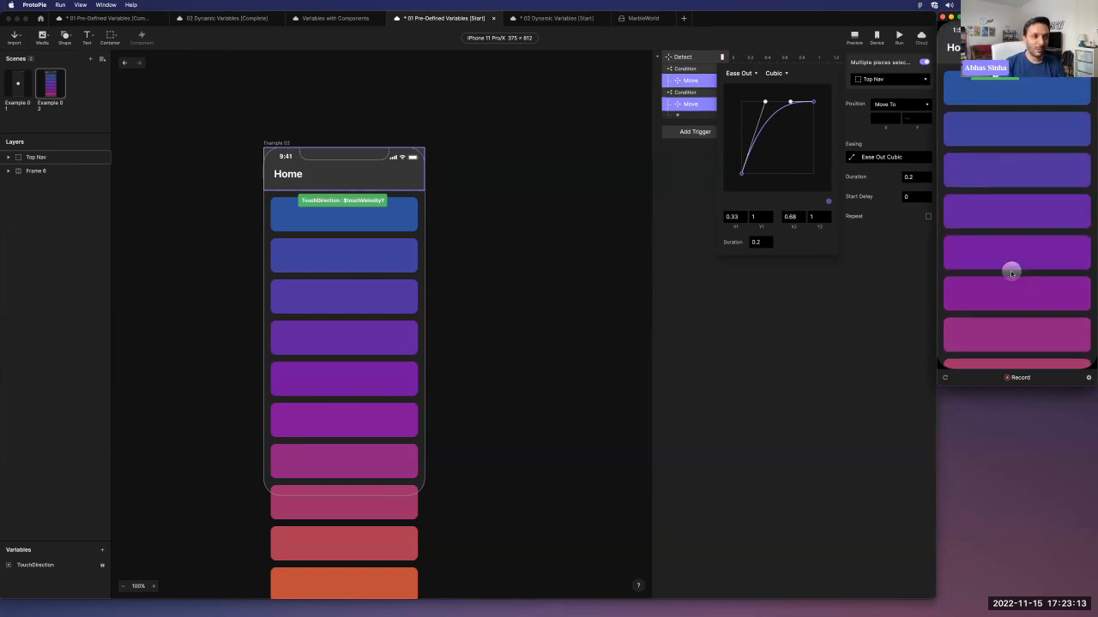
left_click_drag(1015, 236, 1014, 190)
mouse_move(1019, 283)
left_mouse_down()
mouse_move(1029, 306)
mouse_move(1012, 186)
mouse_move(1024, 301)
left_mouse_up()
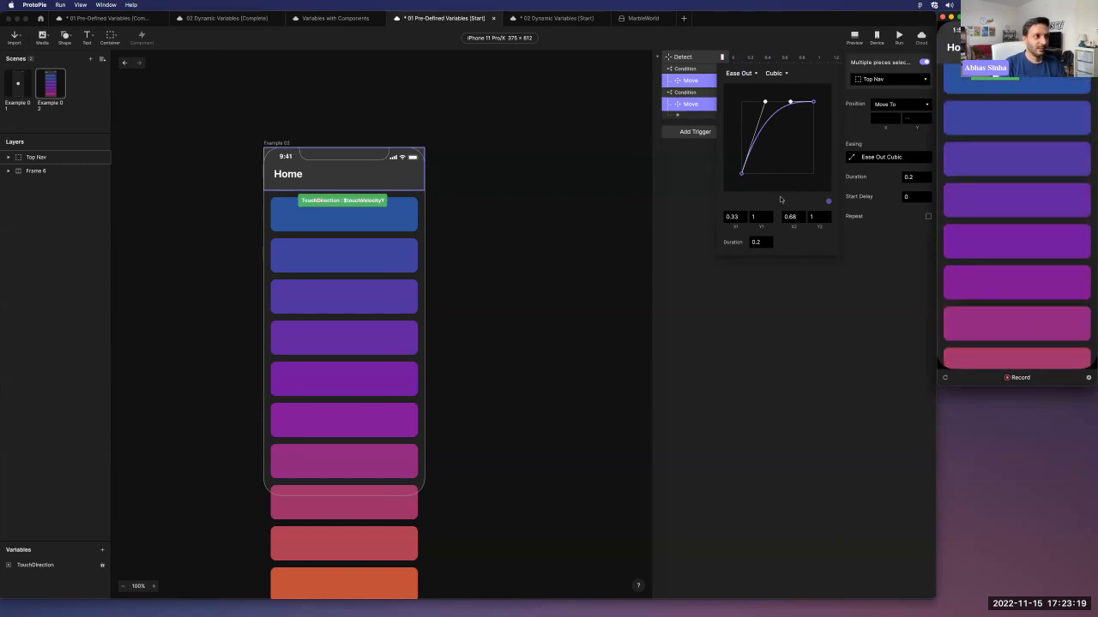
Review the TouchDirection variable's formula in Example 02 and the circle's Move response in Example 01.
left_click(75, 567)
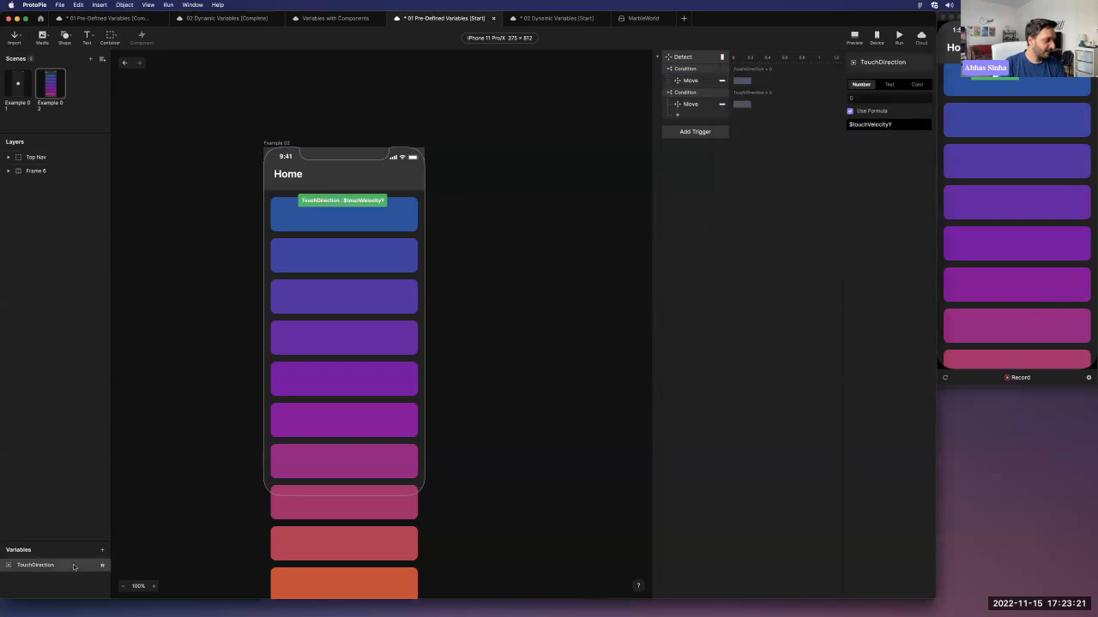
left_click_drag(1002, 258, 1032, 274)
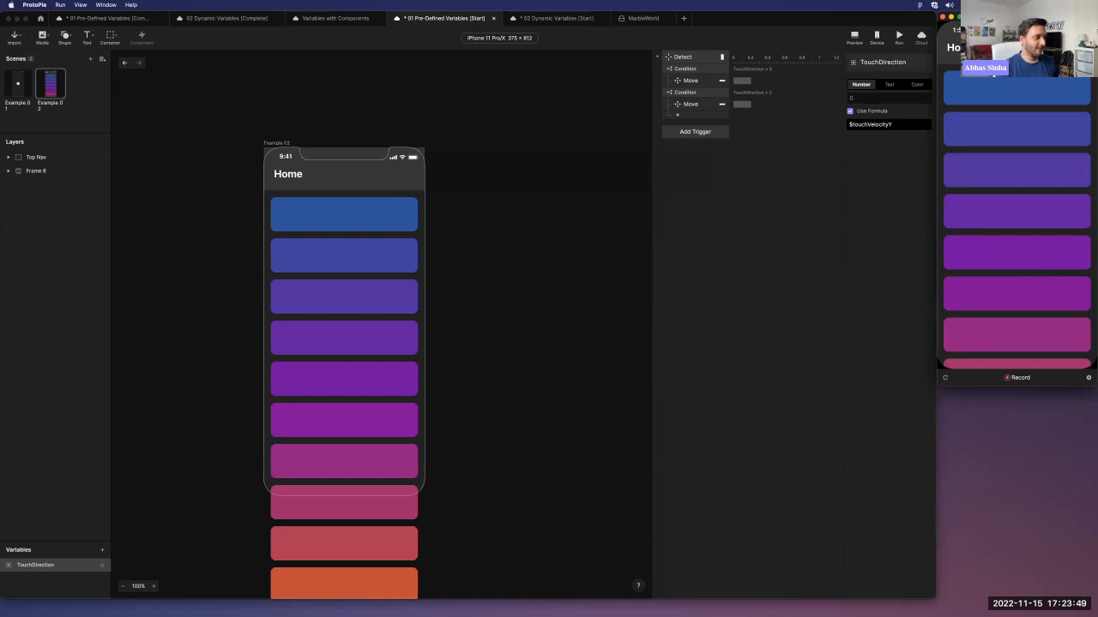
left_click(18, 84)
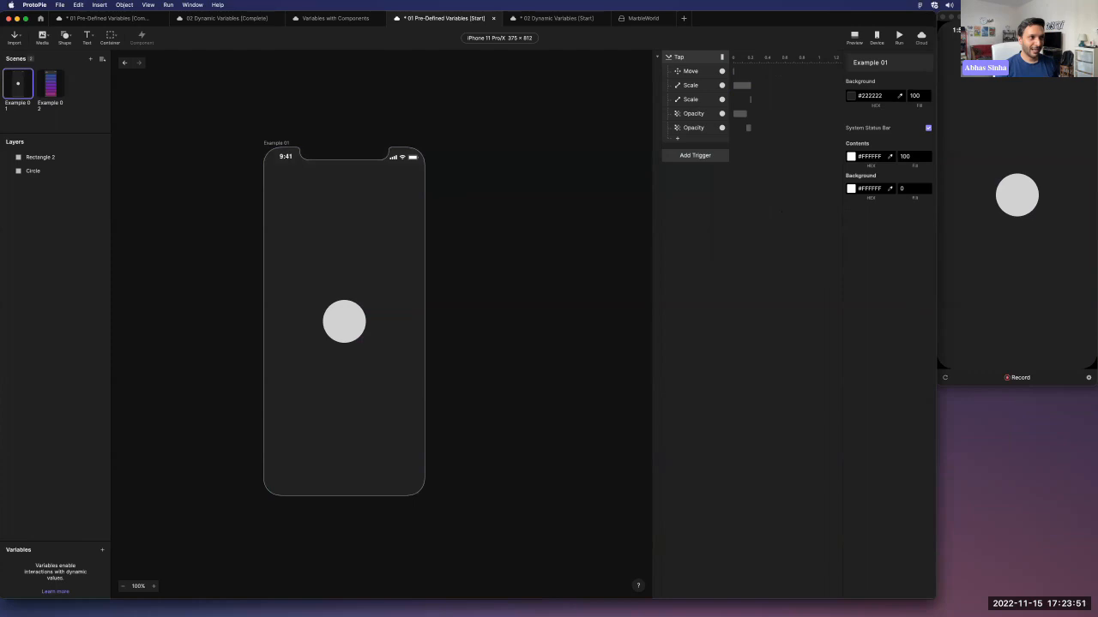
left_click(691, 72)
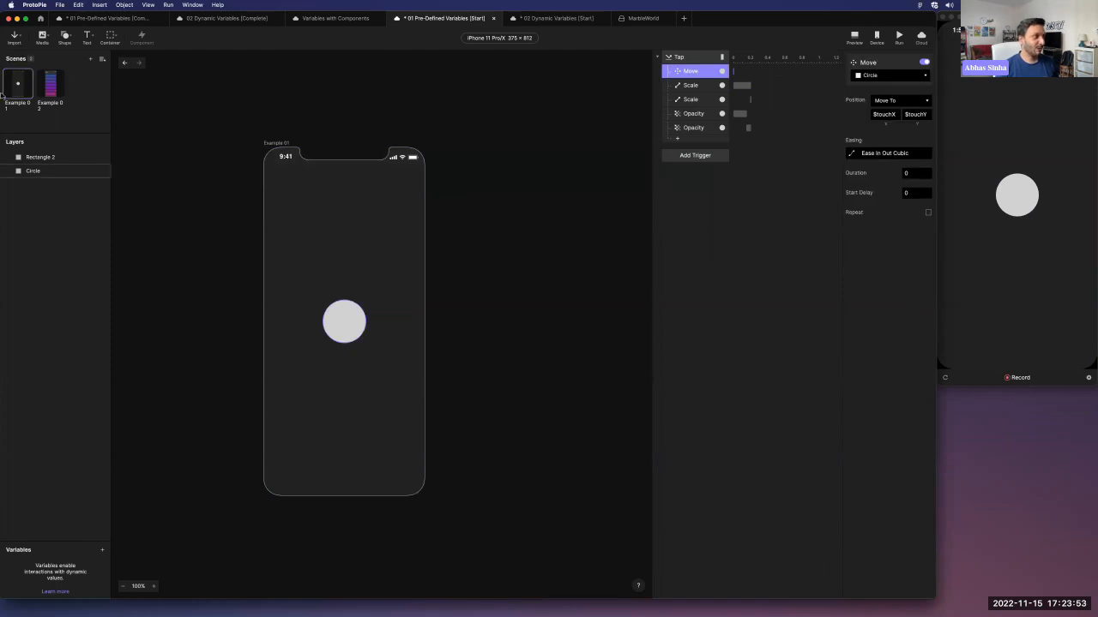
left_click(43, 91)
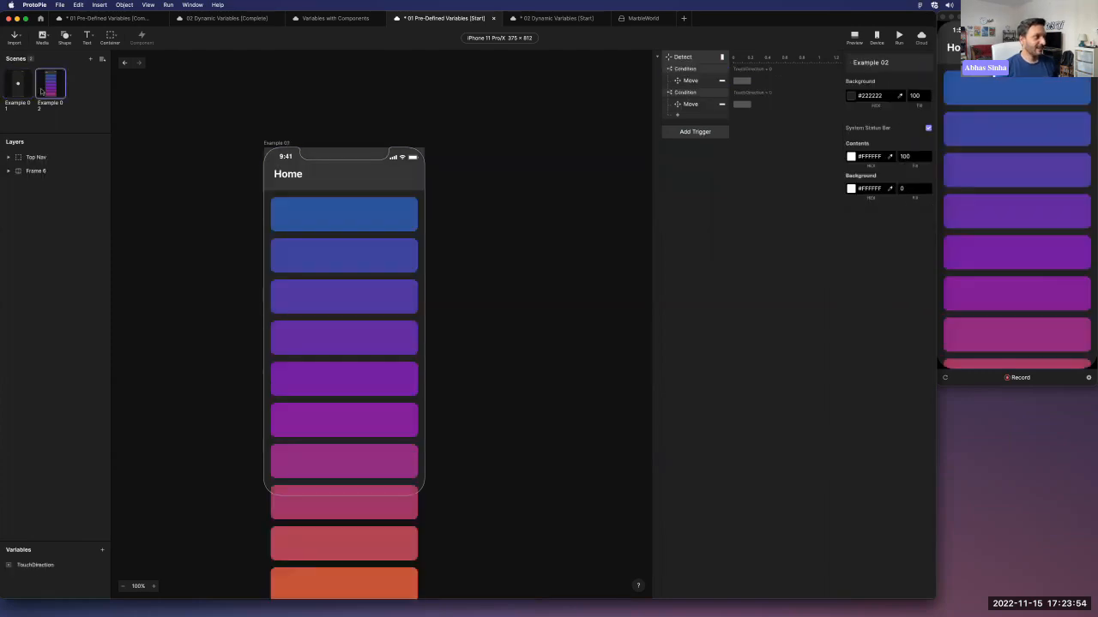
left_click(26, 567)
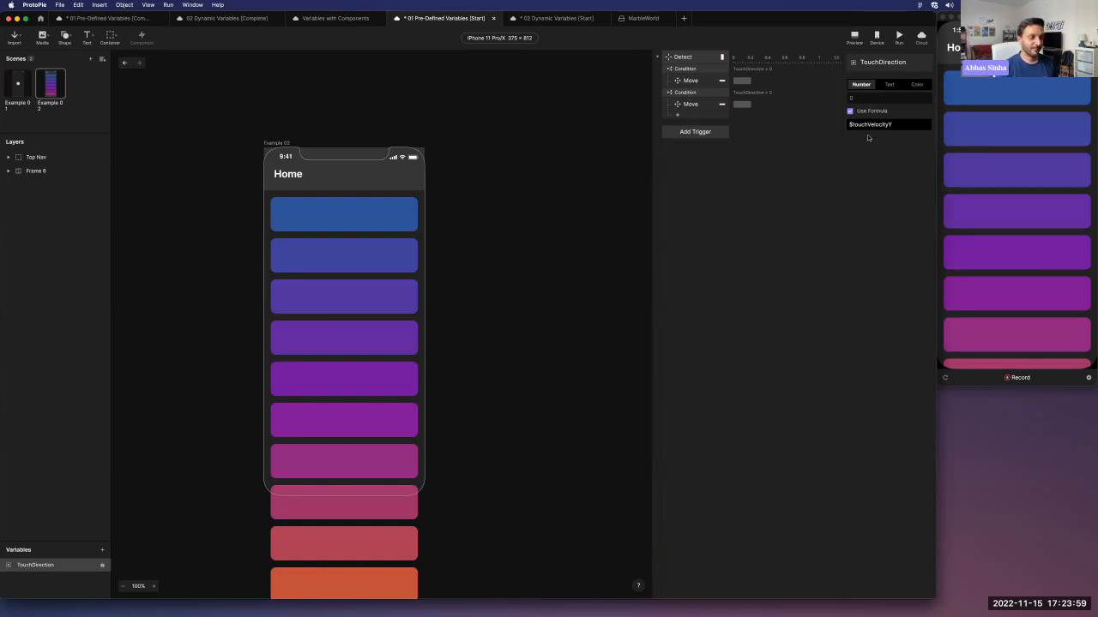
Switch to the 02 Dynamic Variables [Start] prototype and look through its Home and Profile scenes.
left_click(556, 18)
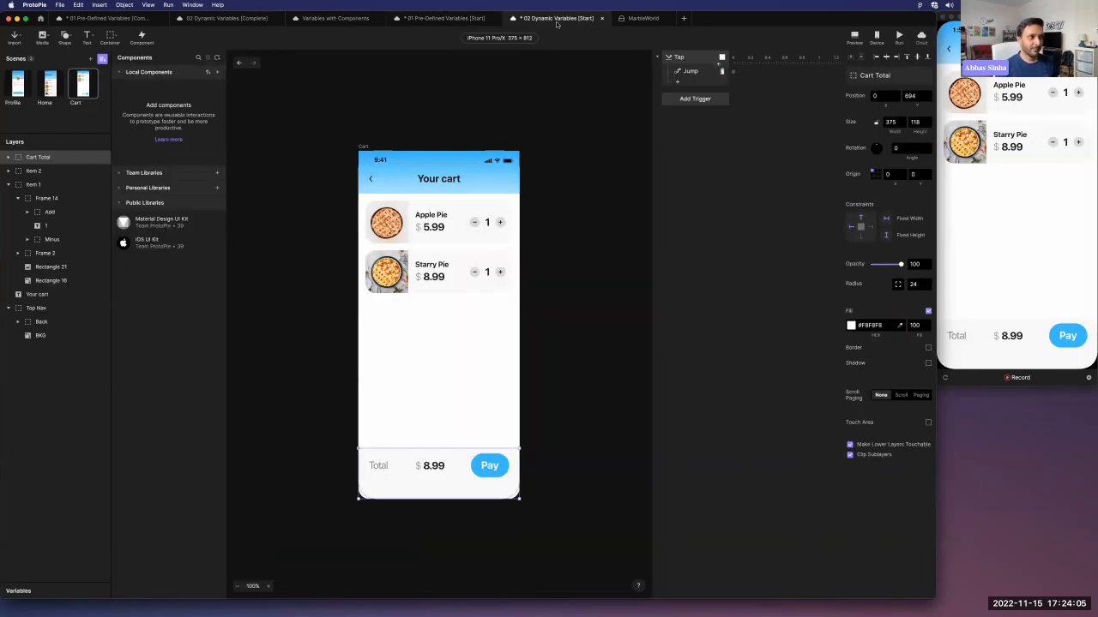
left_click(41, 86)
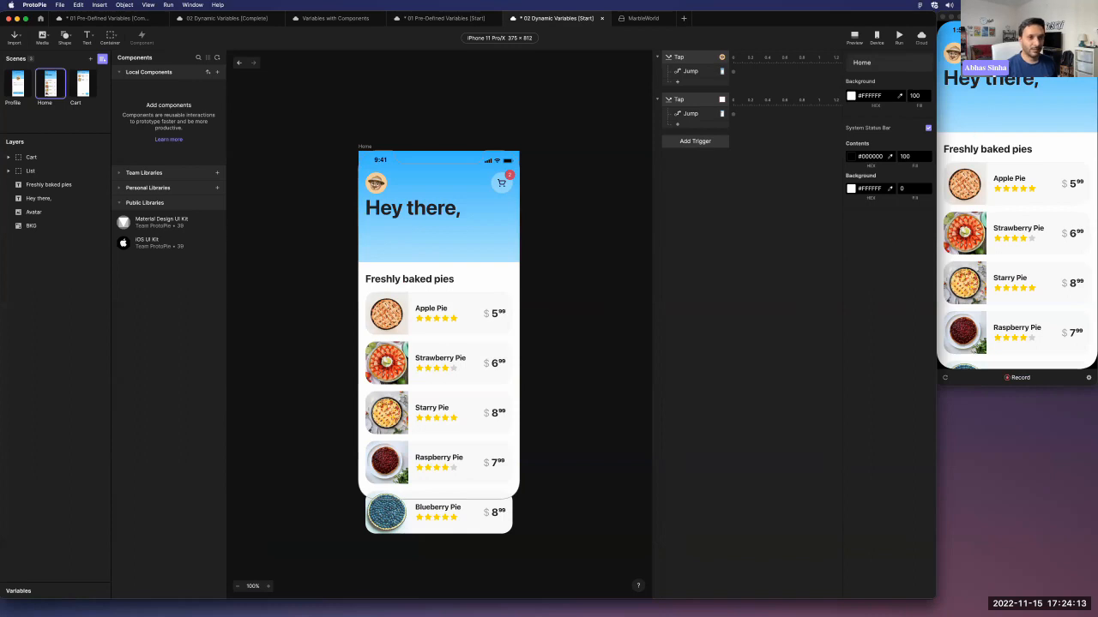
left_click(991, 108)
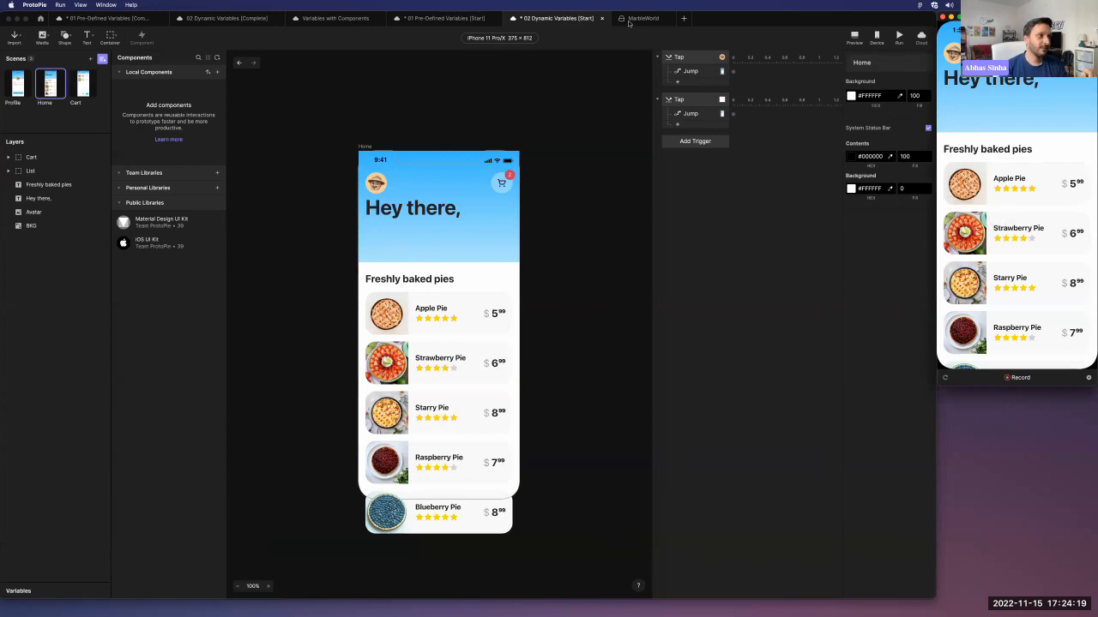
left_click(12, 85)
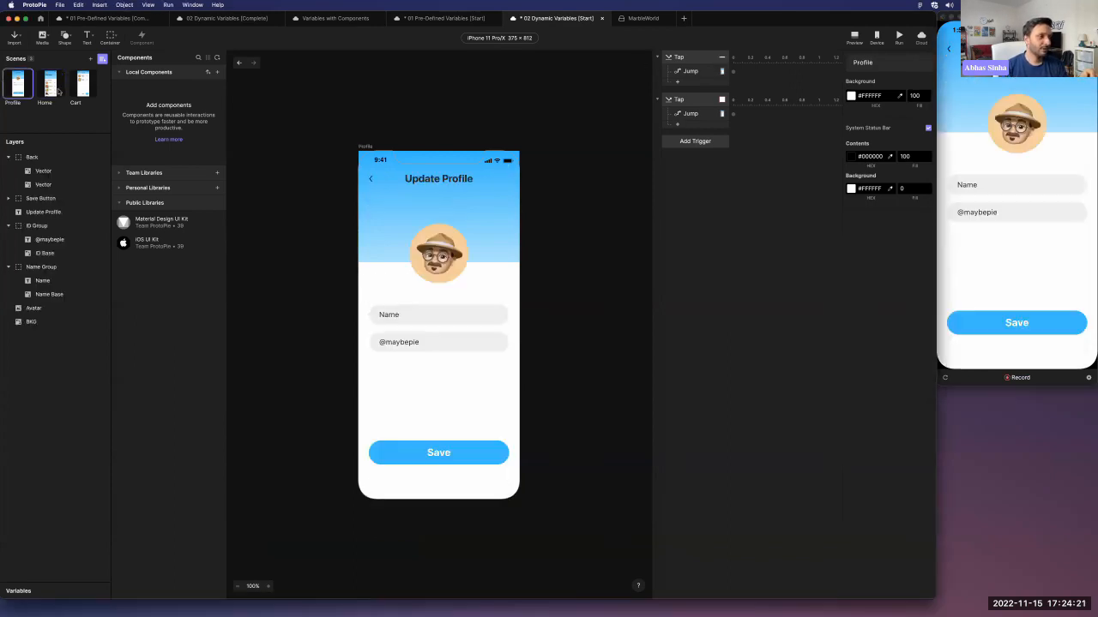
left_click(56, 87)
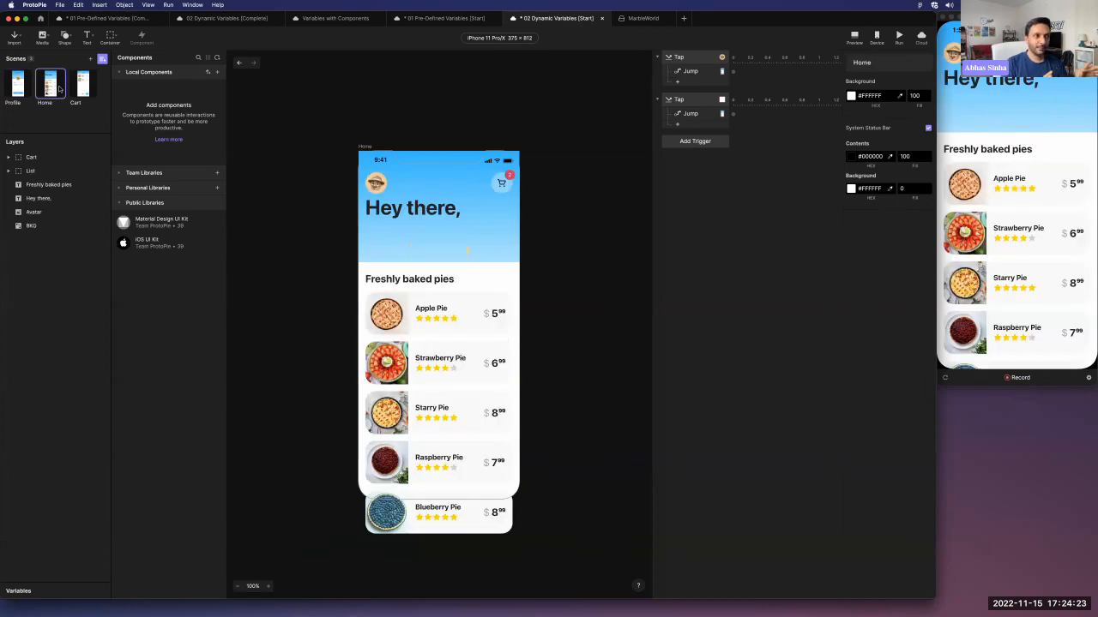
Test the preview's navigation from Home to the profile and cart and back, including the profile's Save button.
left_click(950, 55)
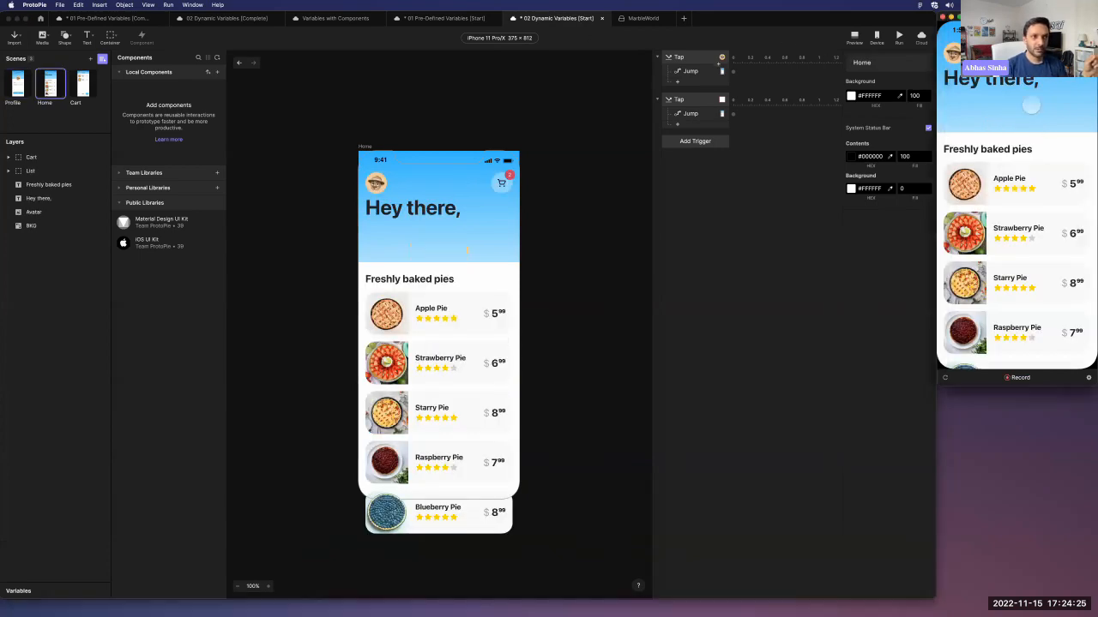
left_click(951, 53)
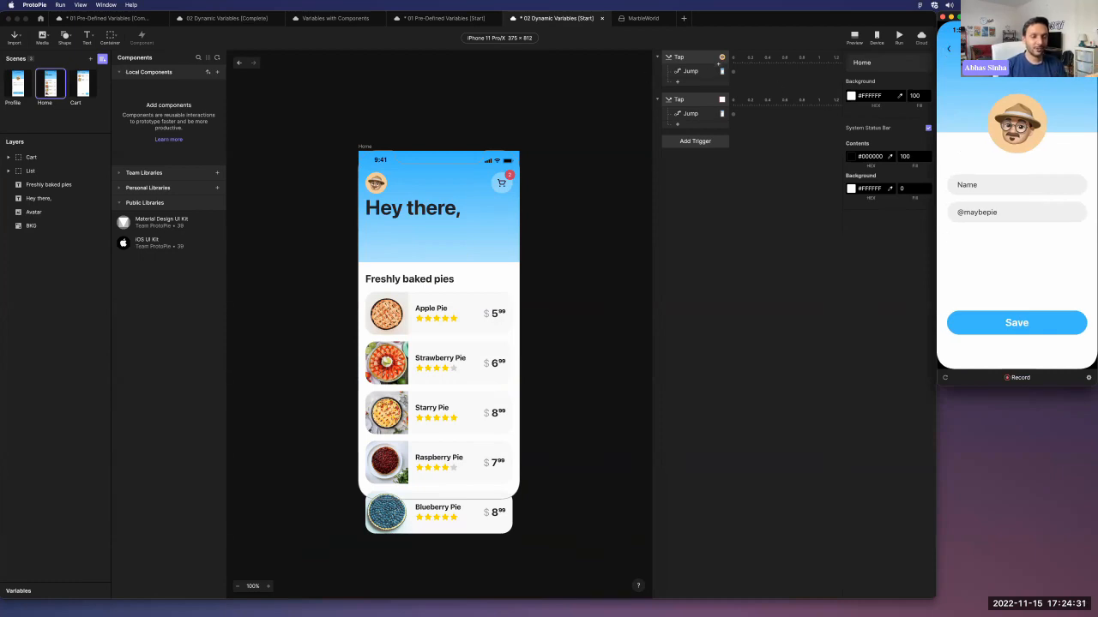
left_click(948, 50)
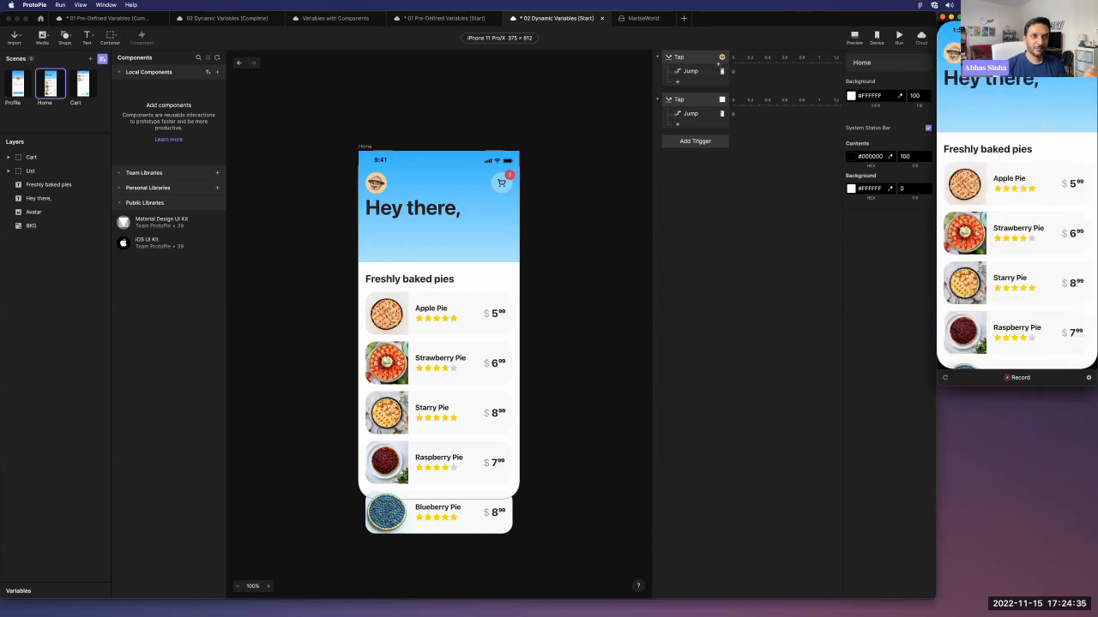
left_click(1080, 53)
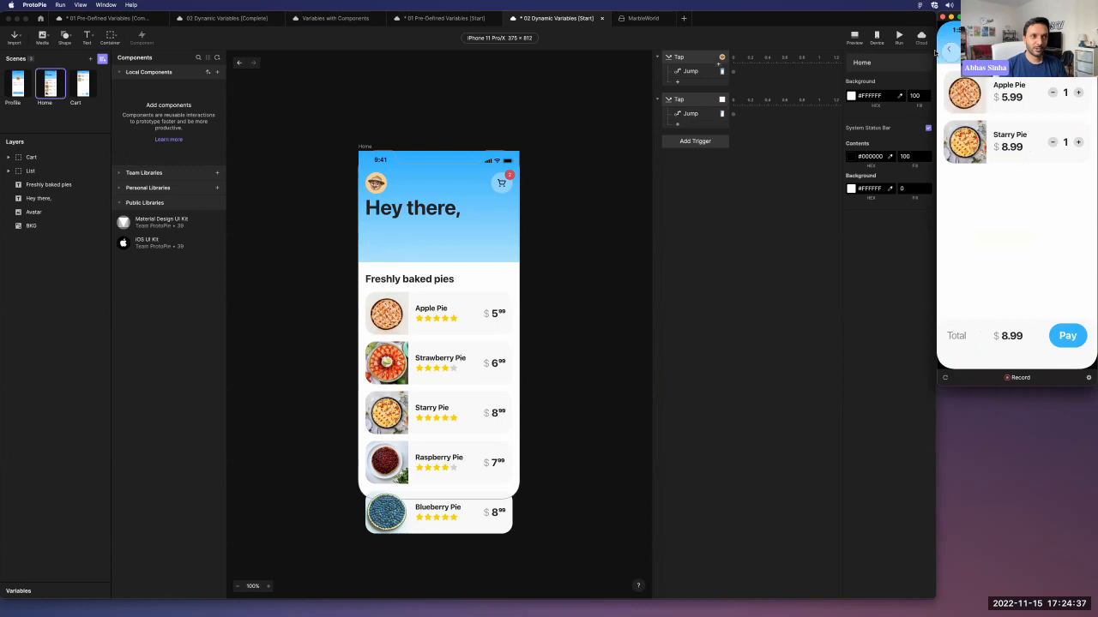
left_click(948, 50)
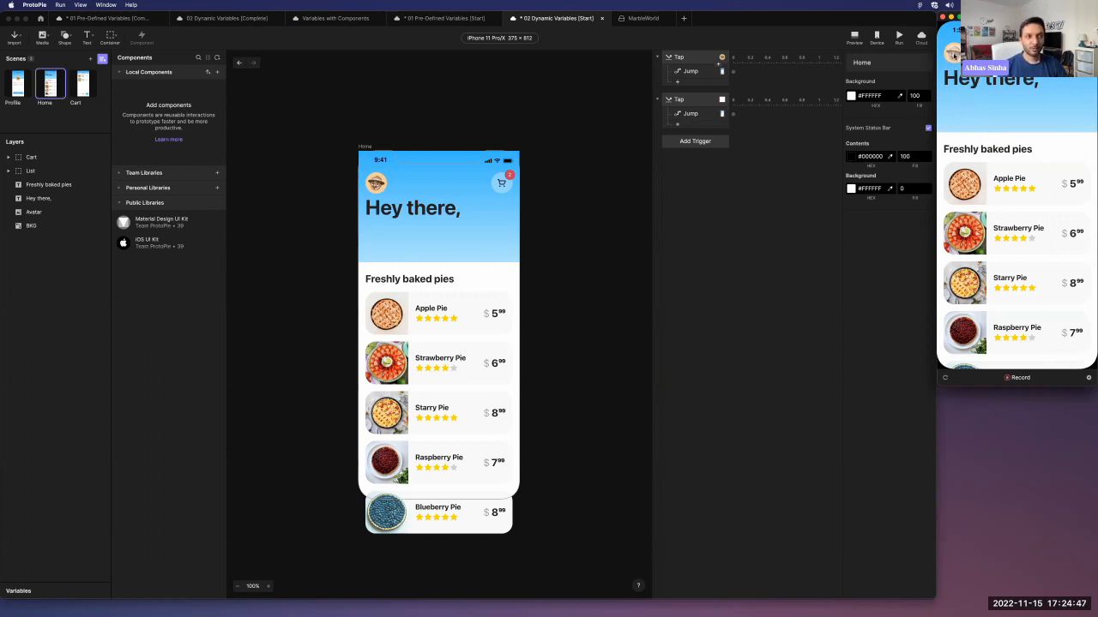
left_click(953, 54)
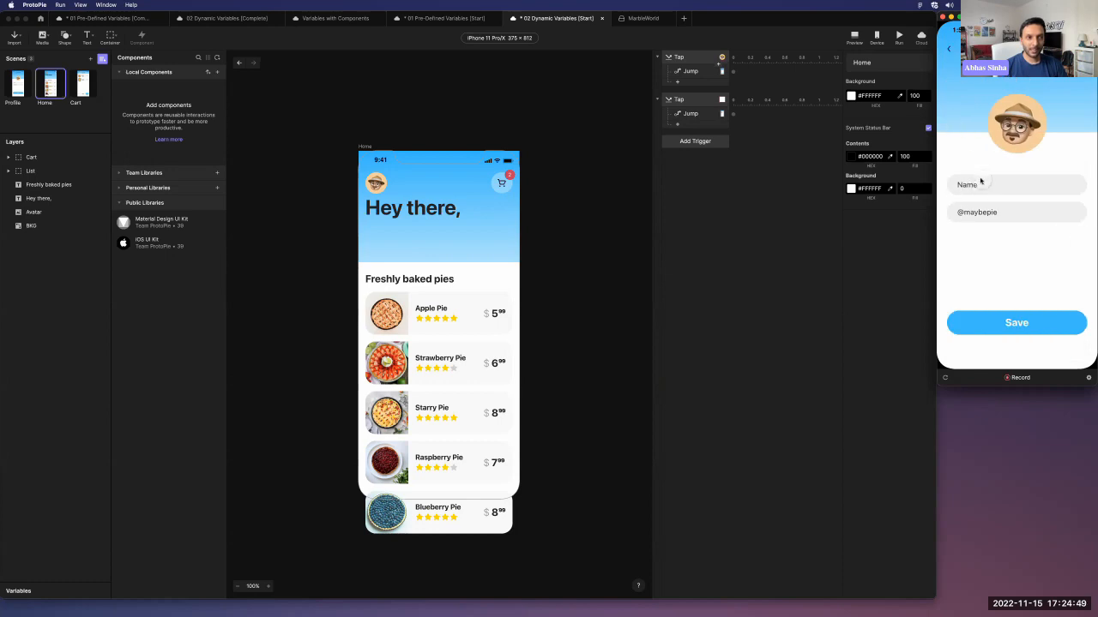
left_click(1000, 325)
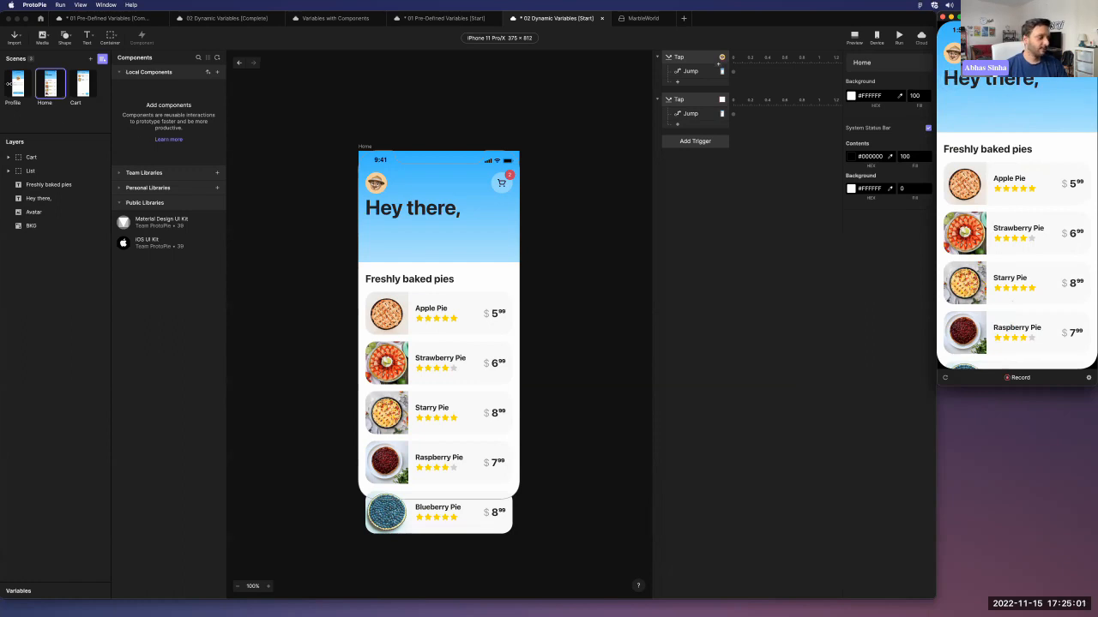
Add a text input to the Profile scene and position it over the name field at X 36, Y 362.
left_click(10, 77)
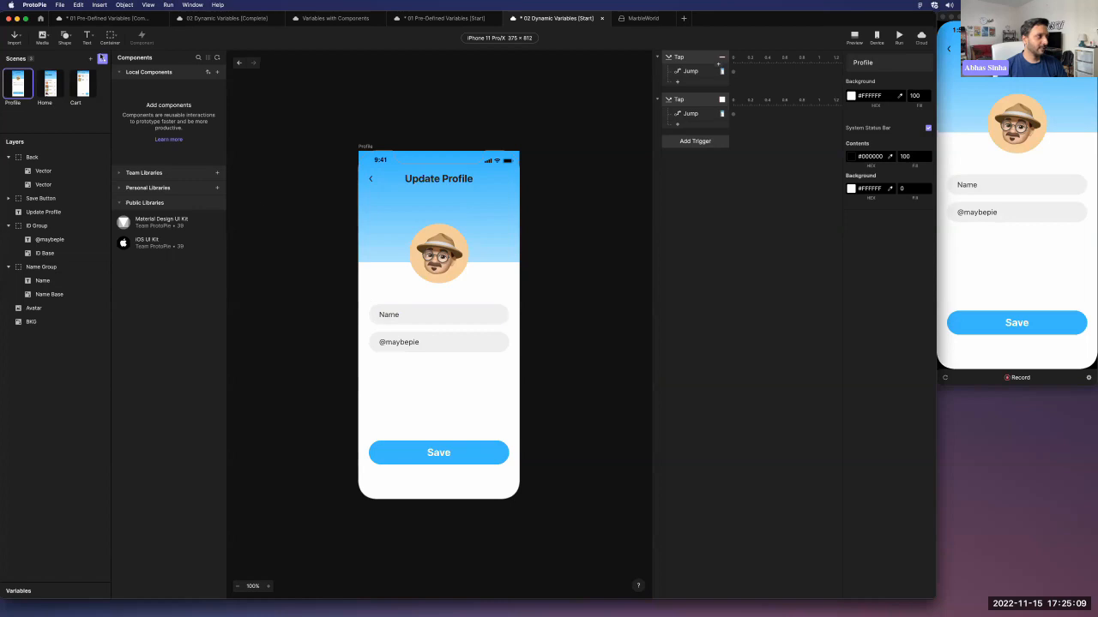
left_click(94, 42)
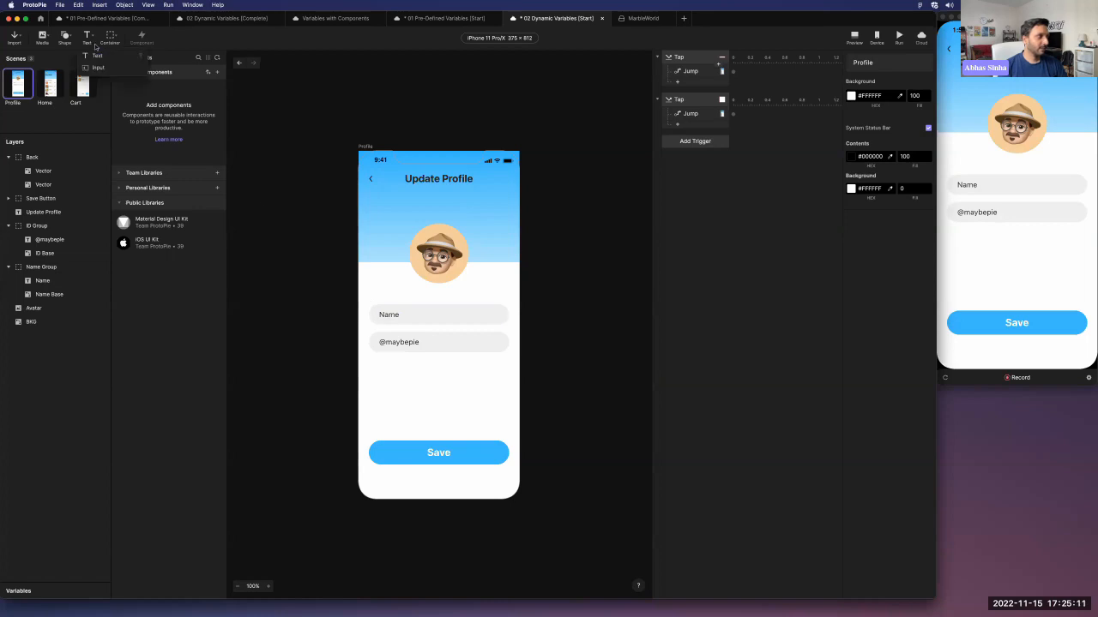
left_click(101, 70)
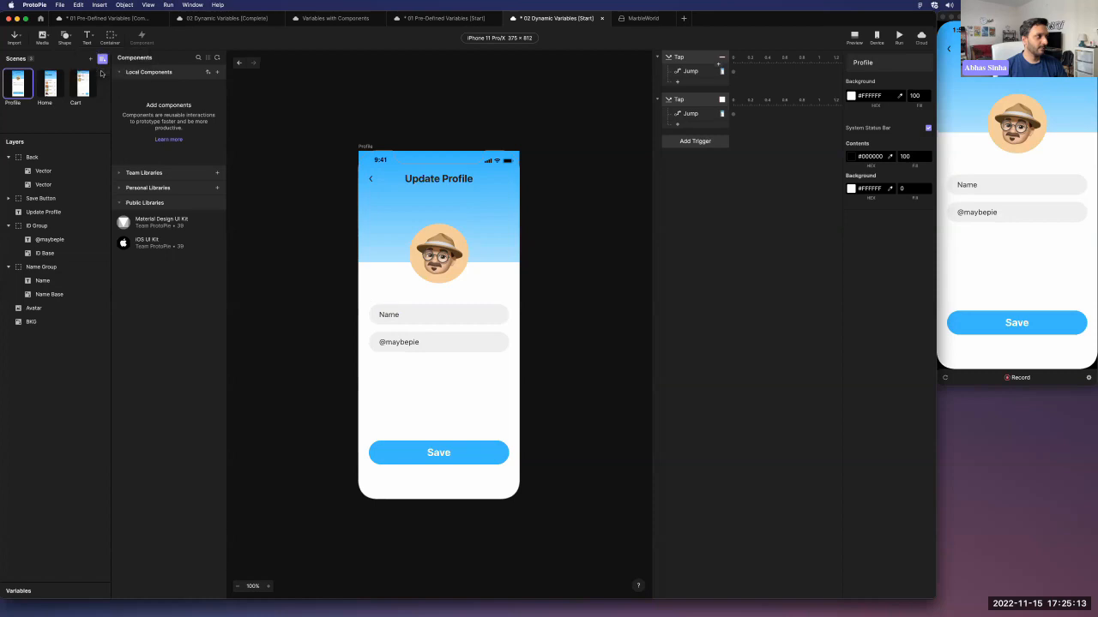
left_click(375, 313)
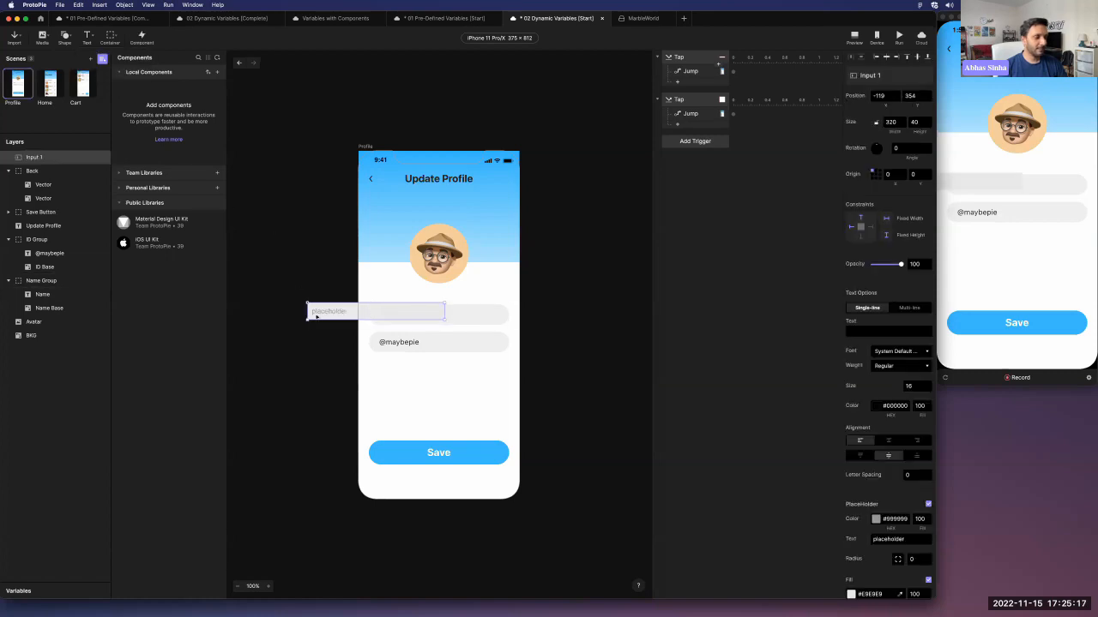
left_click_drag(331, 316, 363, 327)
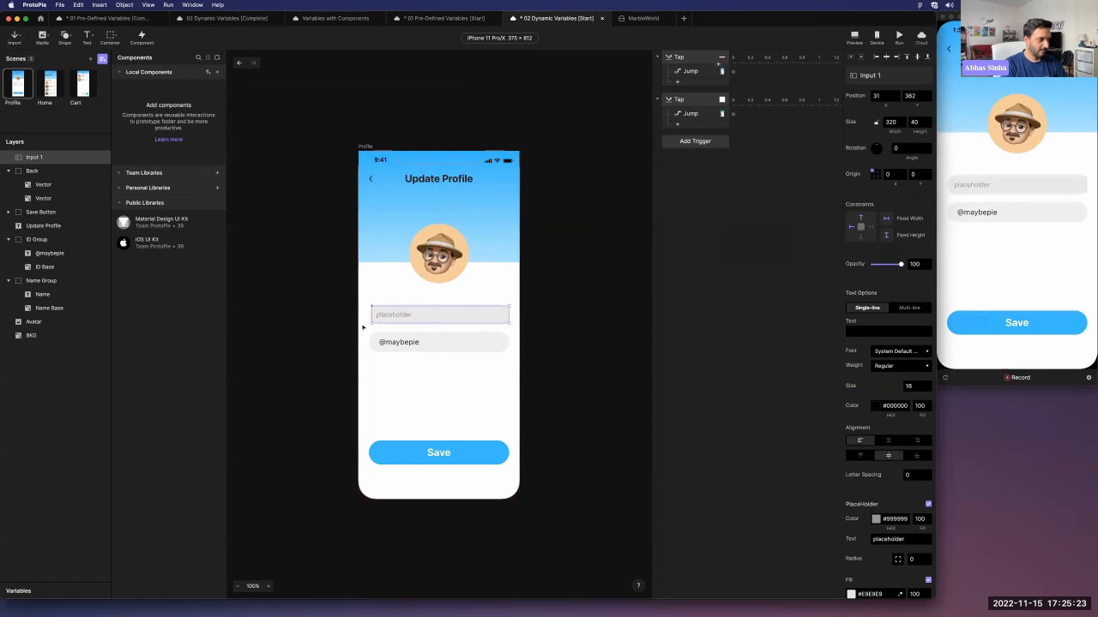
key("Right")
key("Right")
key("Right")
key("Right")
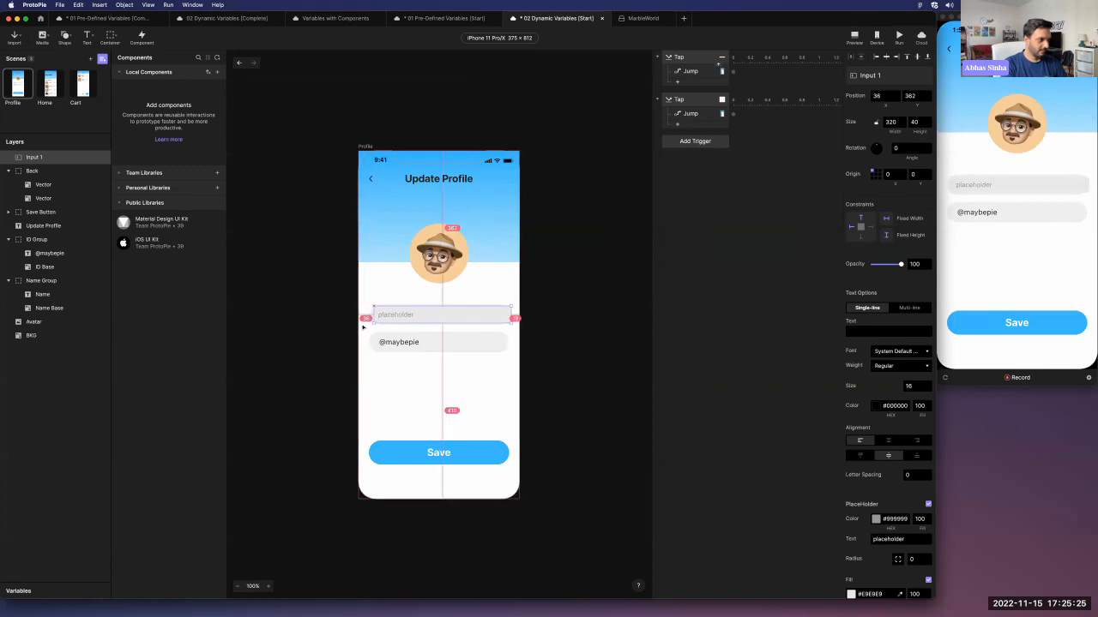
Narrow the input to a width of 303 so it fits inside the name field's base.
left_click_drag(510, 318, 505, 320)
left_click(891, 122)
key("Down")
key("Down")
key("Down")
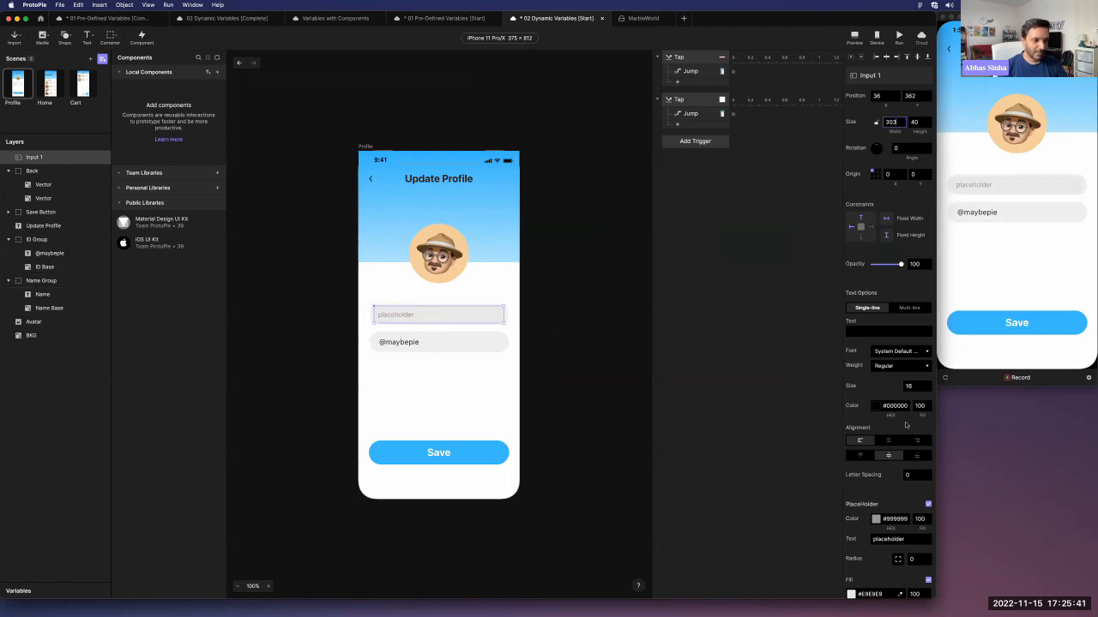
Try toggling the input's placeholder and setting its color opacity to 0, and restore the opacity to 100.
scroll(905, 425, "down", 4)
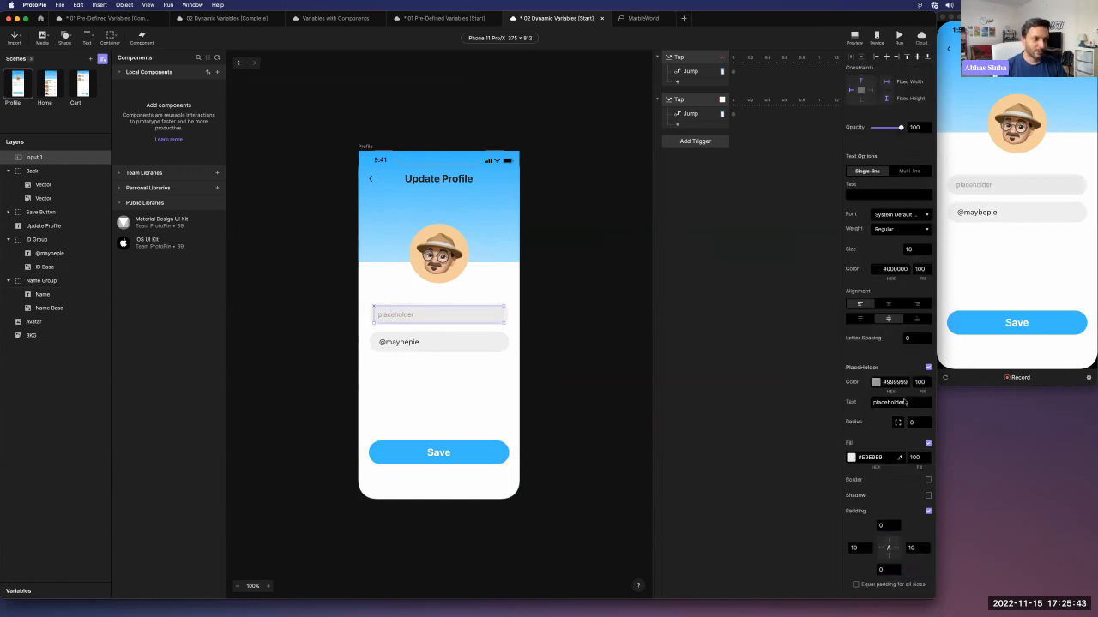
scroll(907, 351, "down", 1)
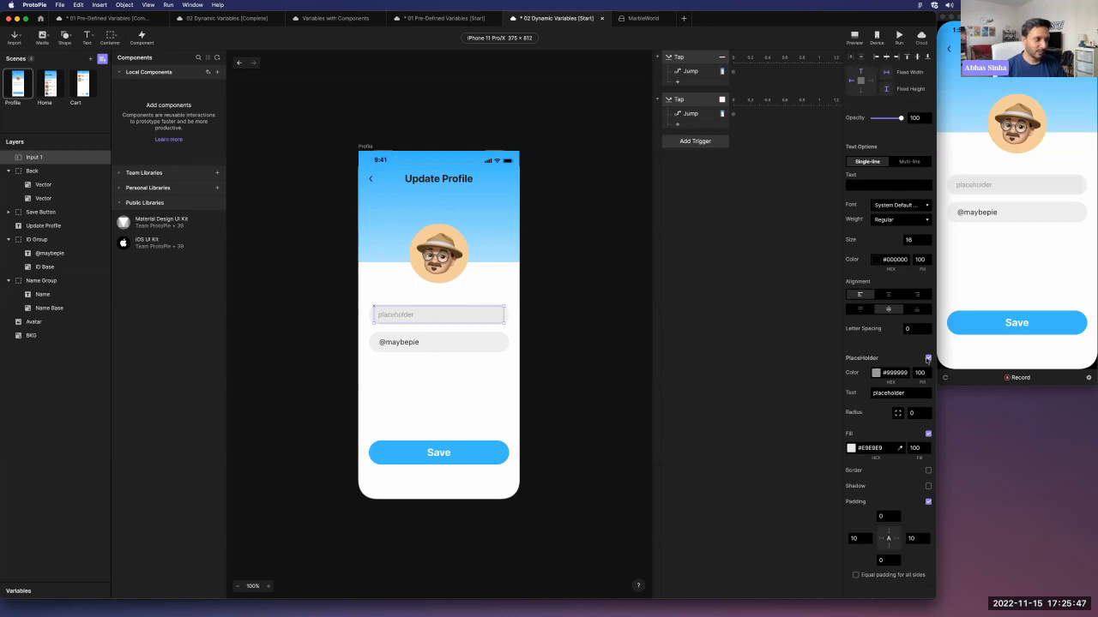
left_click(927, 358)
left_click(927, 359)
left_click(916, 374)
type("0")
key("Return")
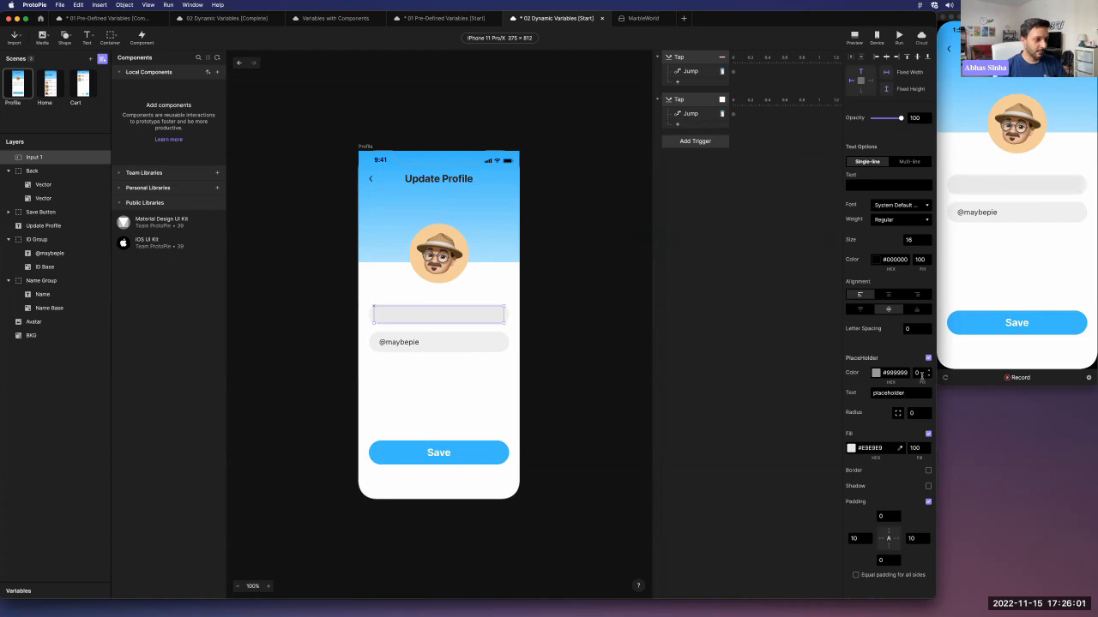
left_click(921, 375)
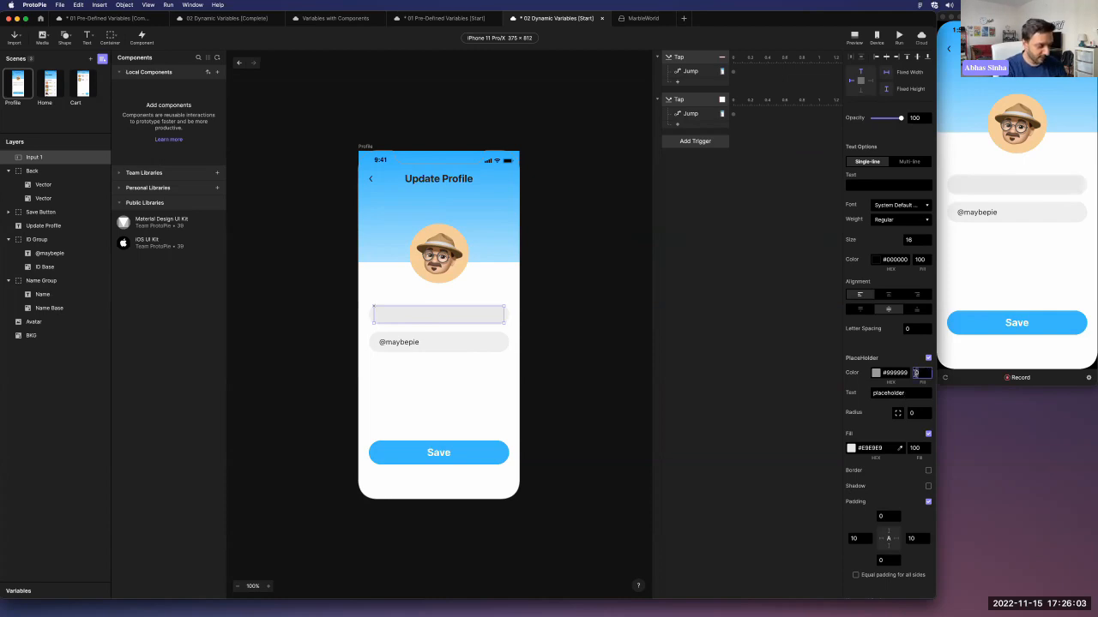
type("100")
key("Return")
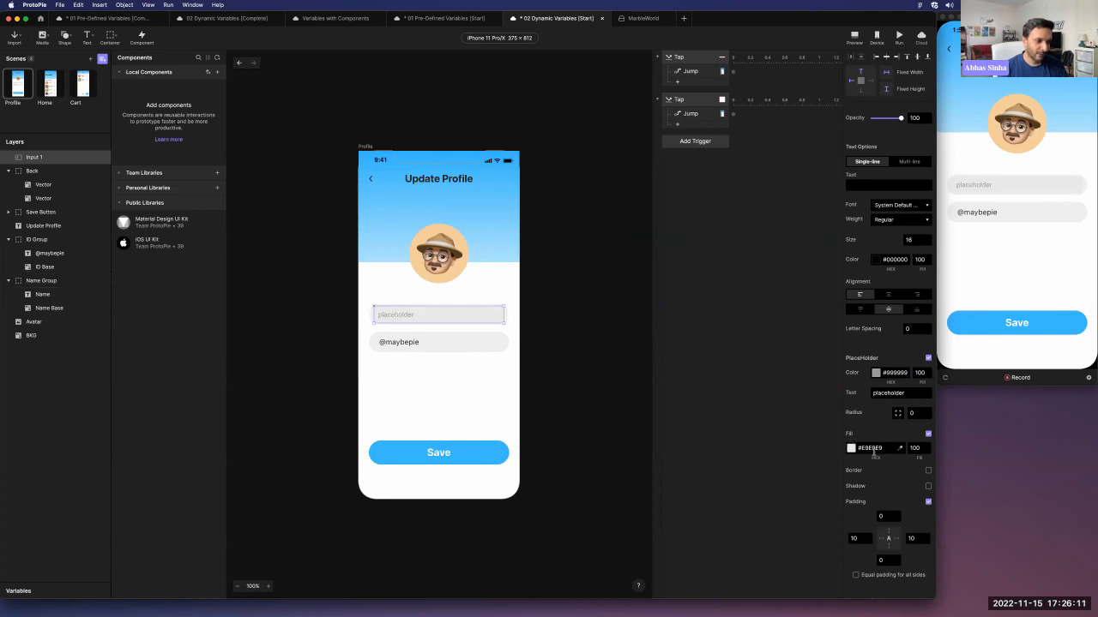
Remove the input's fill and set its placeholder text to "Name".
left_click(927, 435)
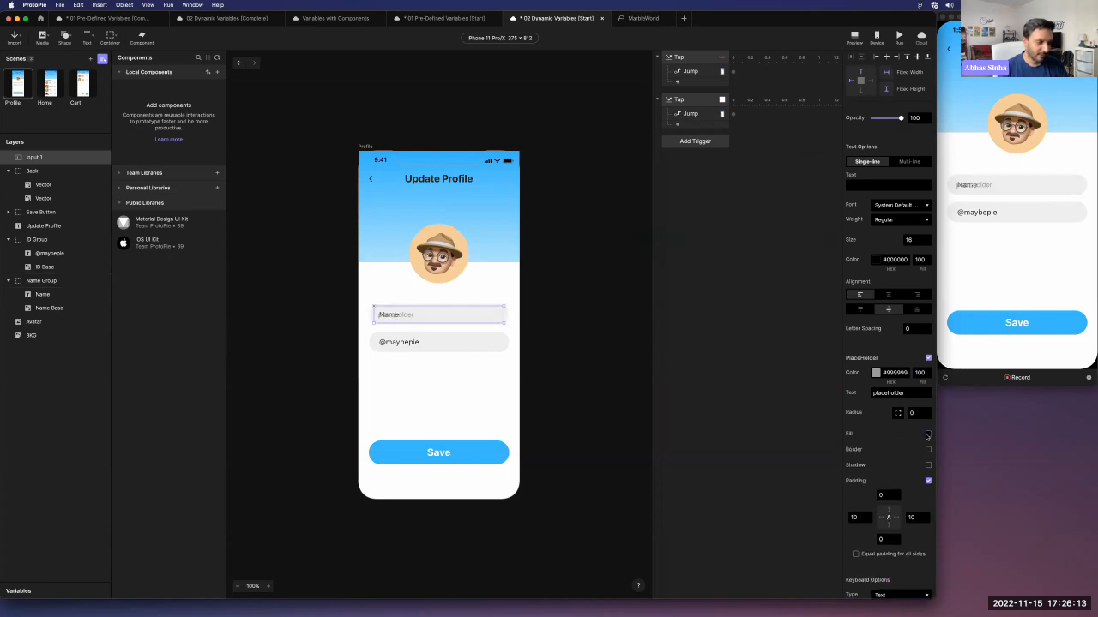
left_click_drag(906, 394, 870, 398)
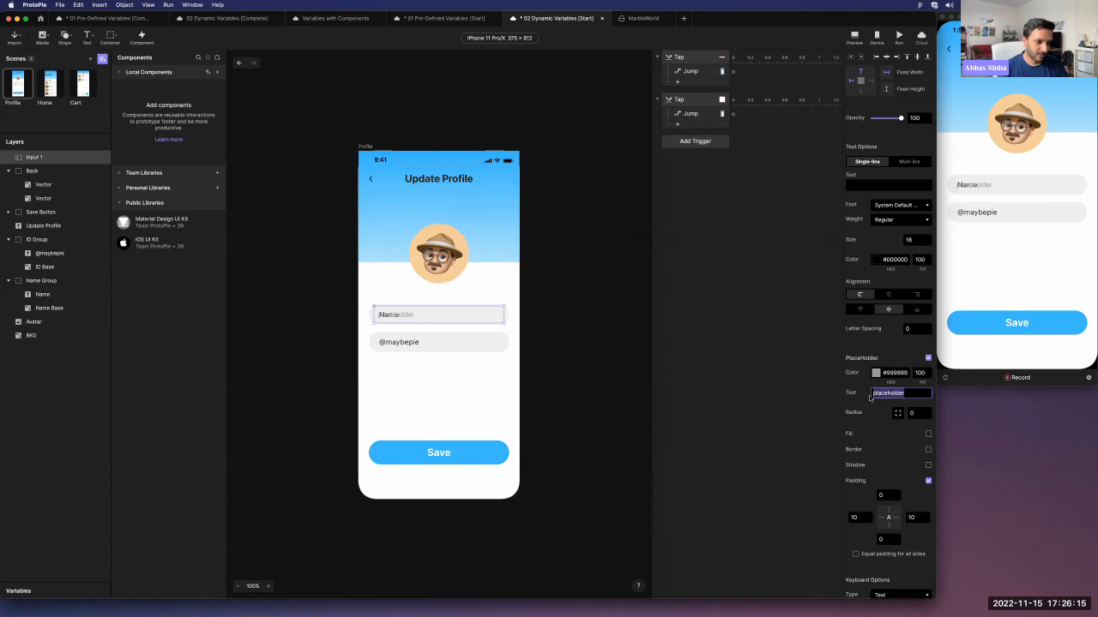
type("Name")
key("Return")
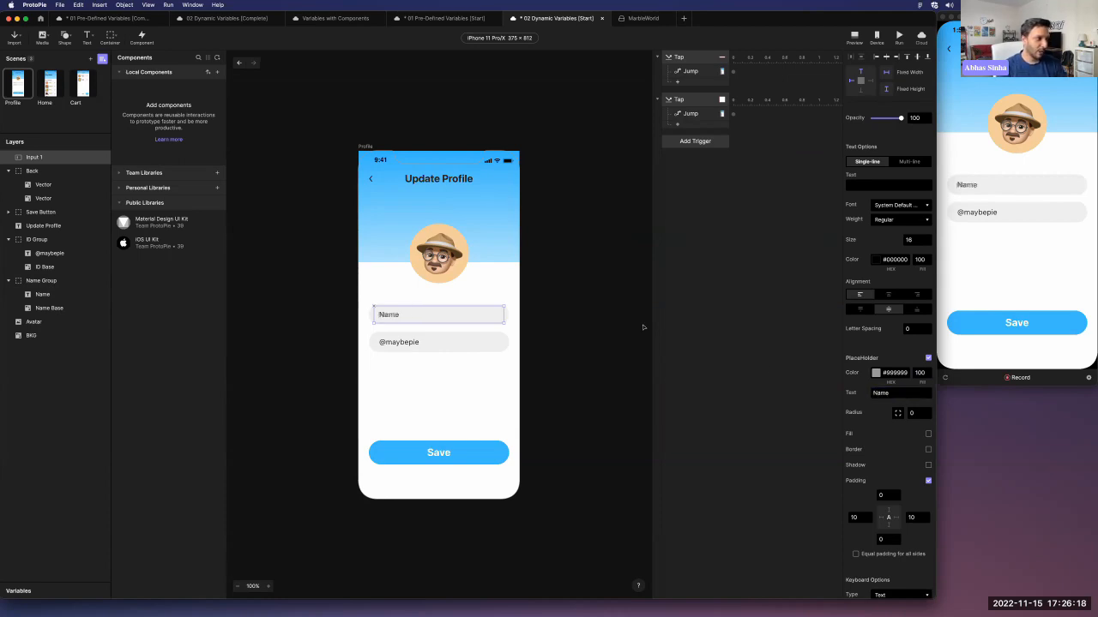
Hide the static Name text layer and move Input 1 into the Name Group, above that text.
left_click(72, 295)
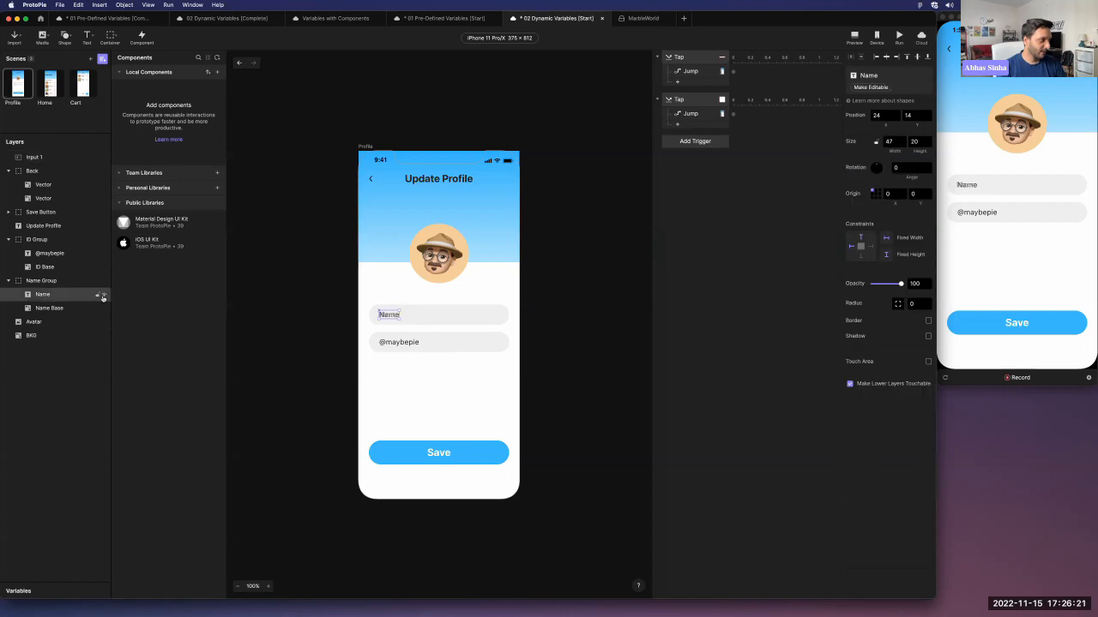
left_click(104, 295)
left_click(41, 159)
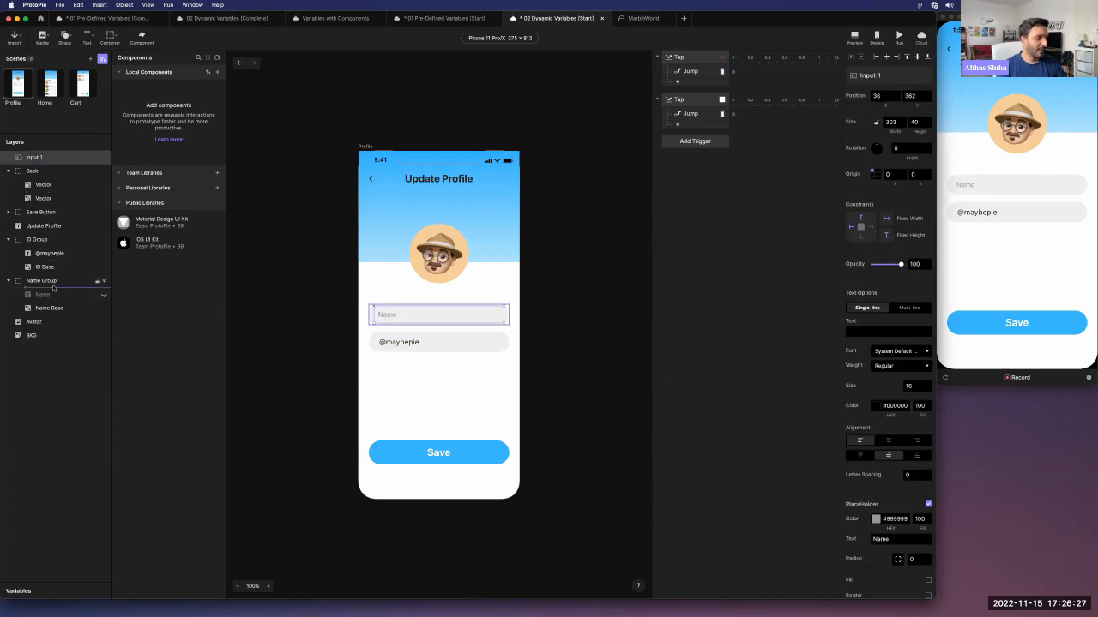
left_click_drag(53, 288, 53, 288)
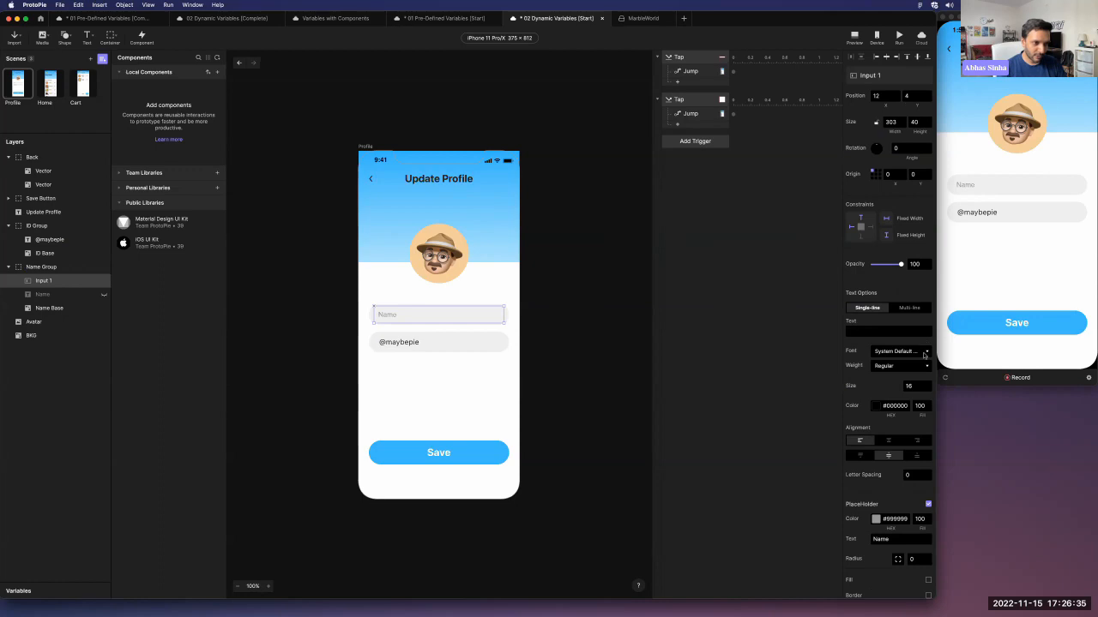
Set the input's text size to 17 and test it in the preview by entering "asdasd".
left_click(922, 386)
key("Up")
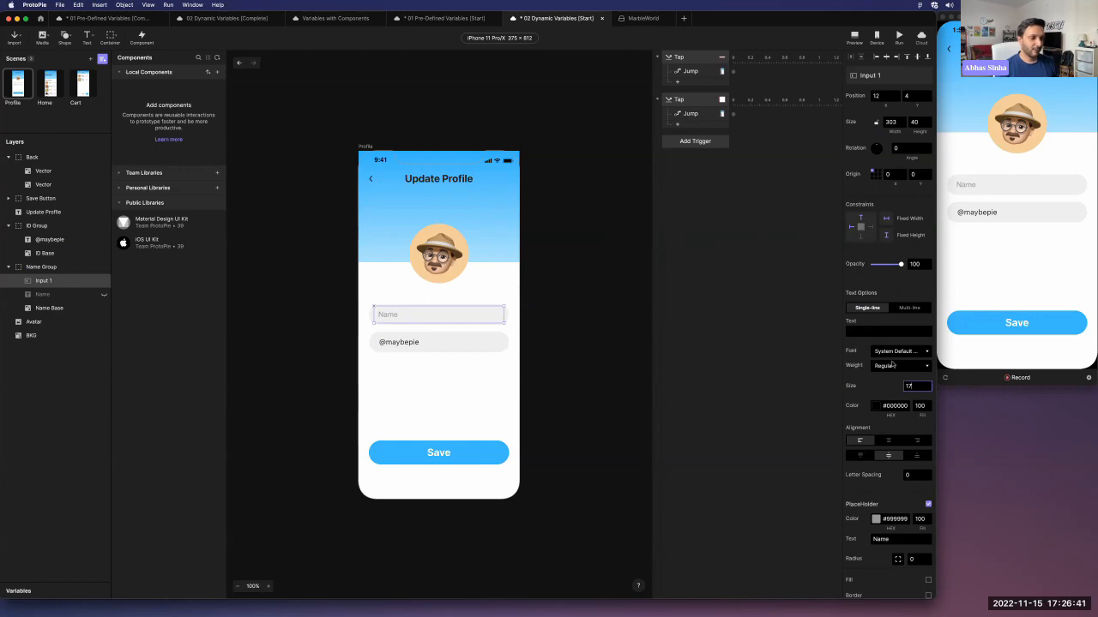
left_click(976, 283)
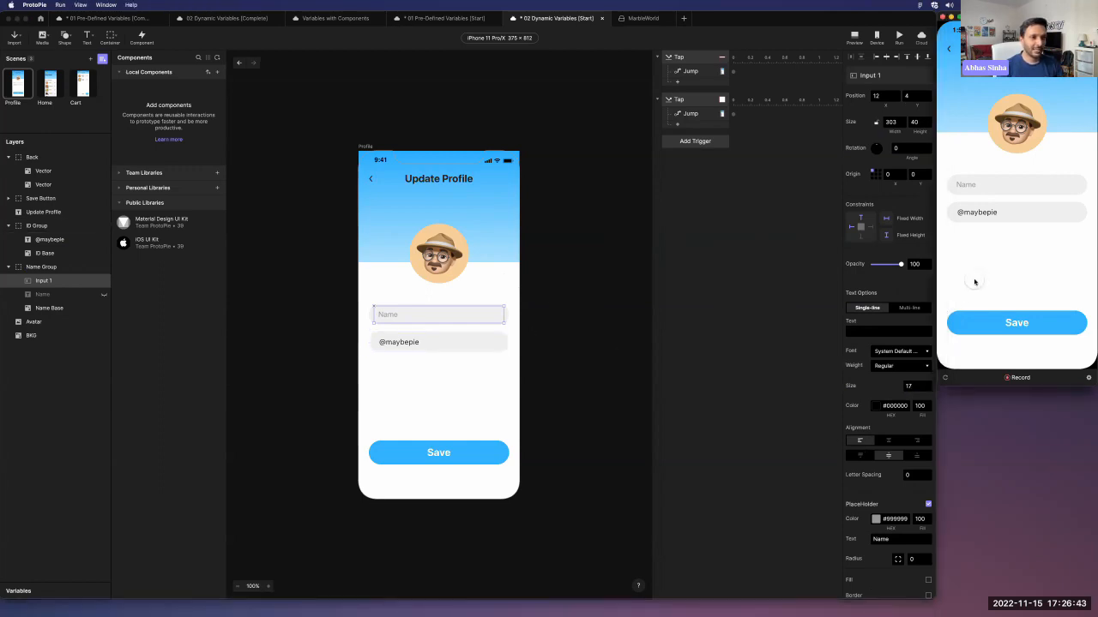
left_click(972, 185)
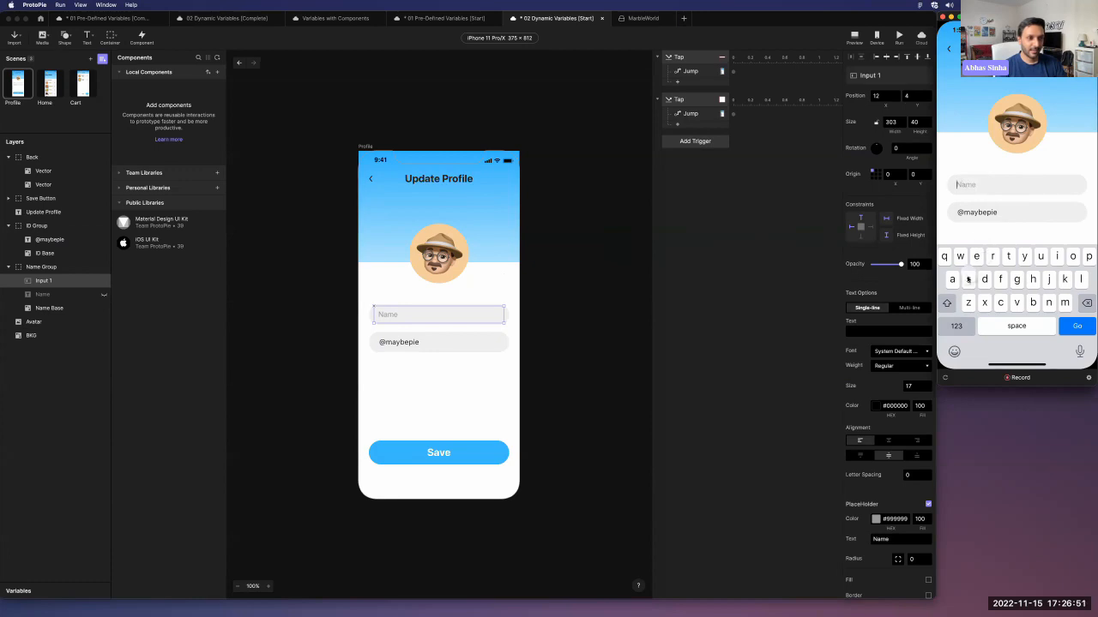
type("asdasd")
left_click(1077, 327)
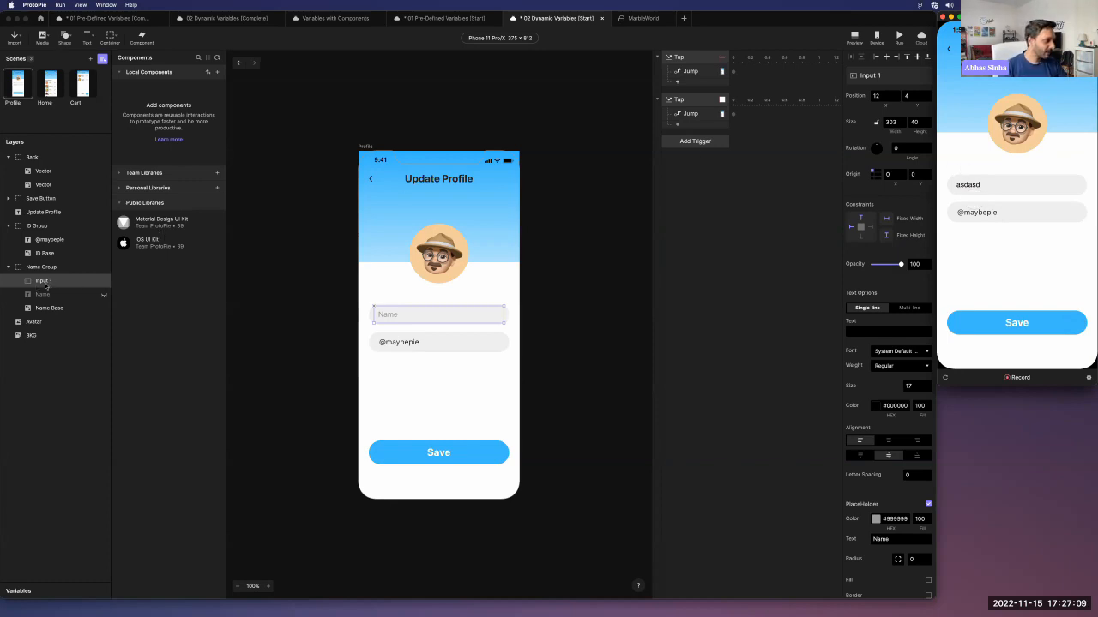
Rename the Input 1 layer as NameInput.
double_click(72, 280)
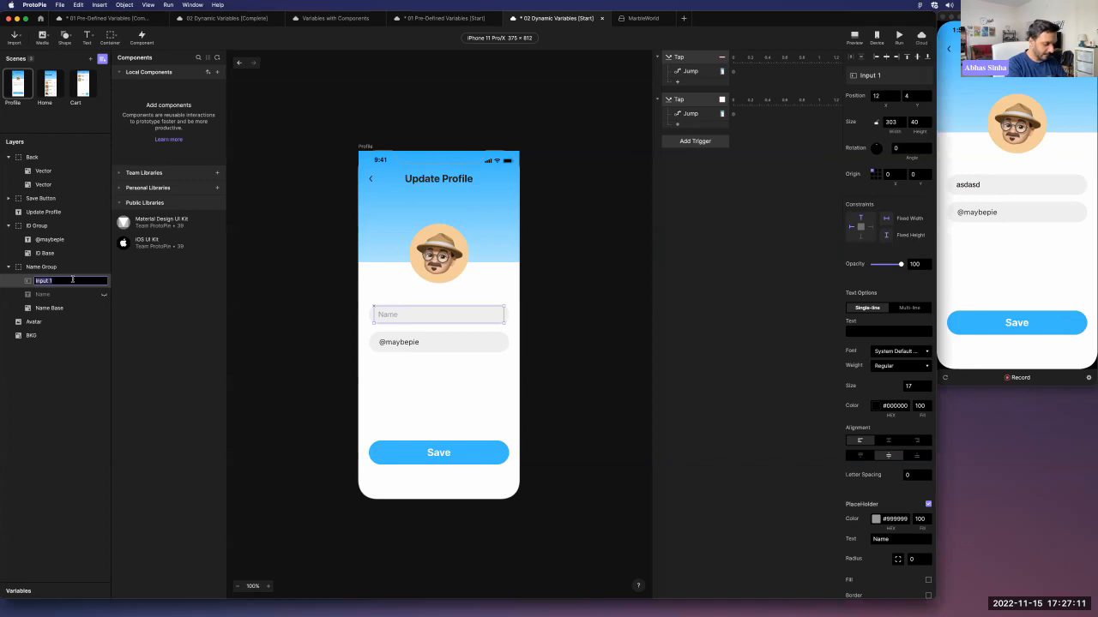
type("NameIn")
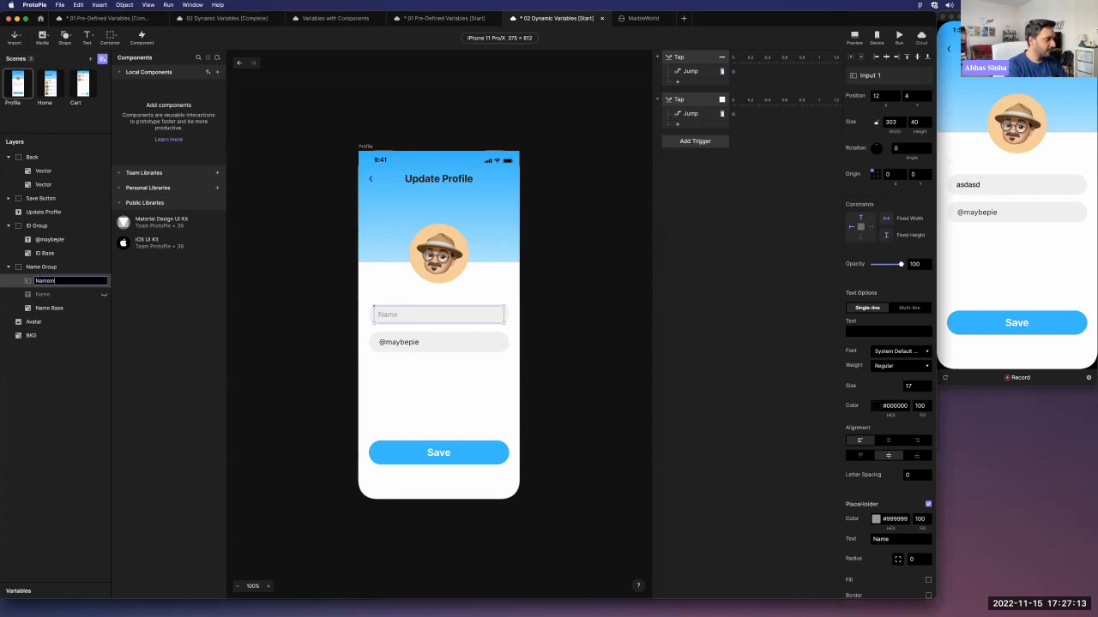
type("put")
key("Return")
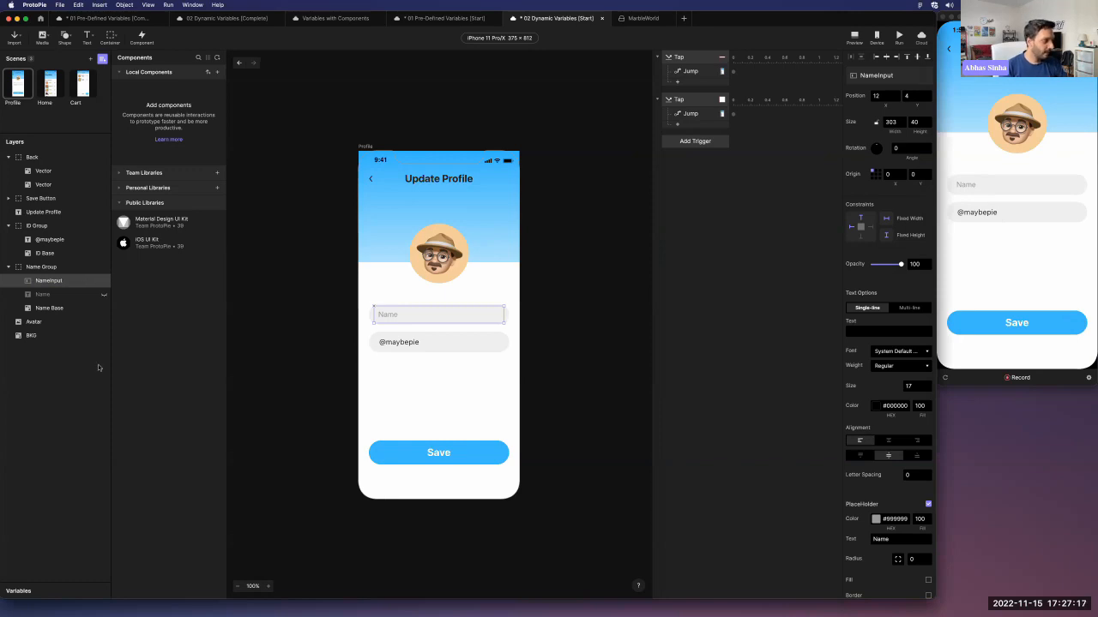
Create a variable for all scenes and name it YourName.
left_click(29, 592)
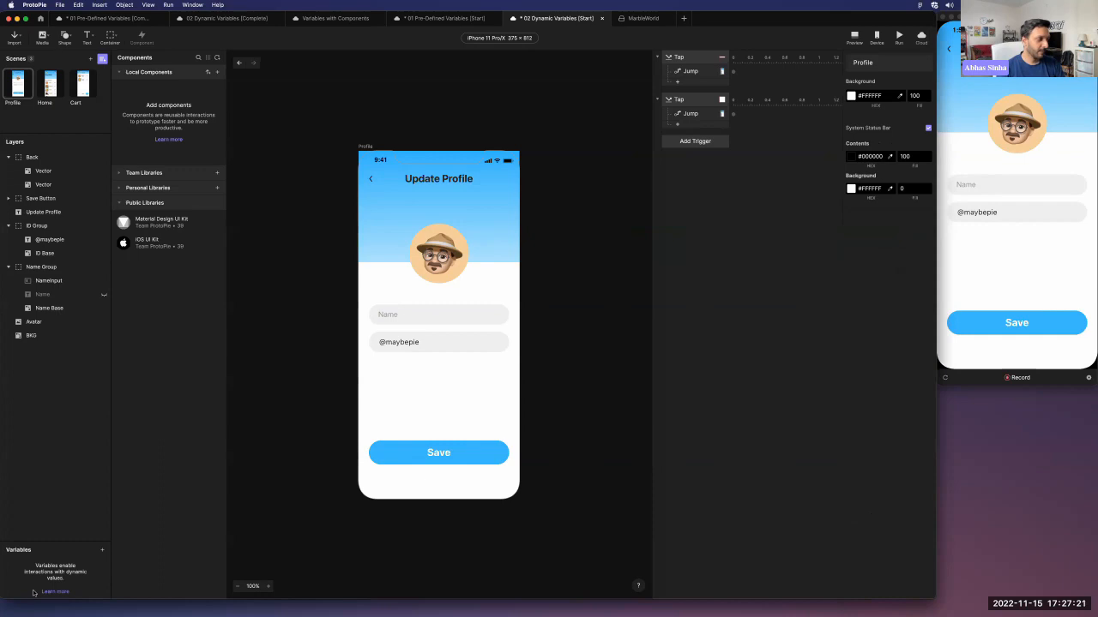
left_click(103, 553)
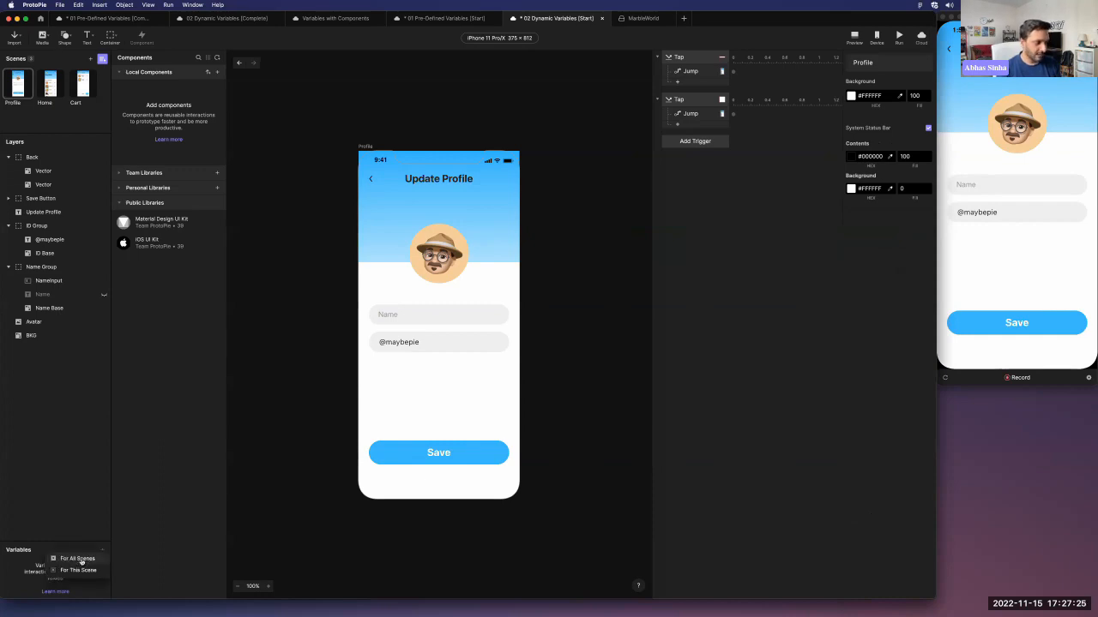
left_click(78, 559)
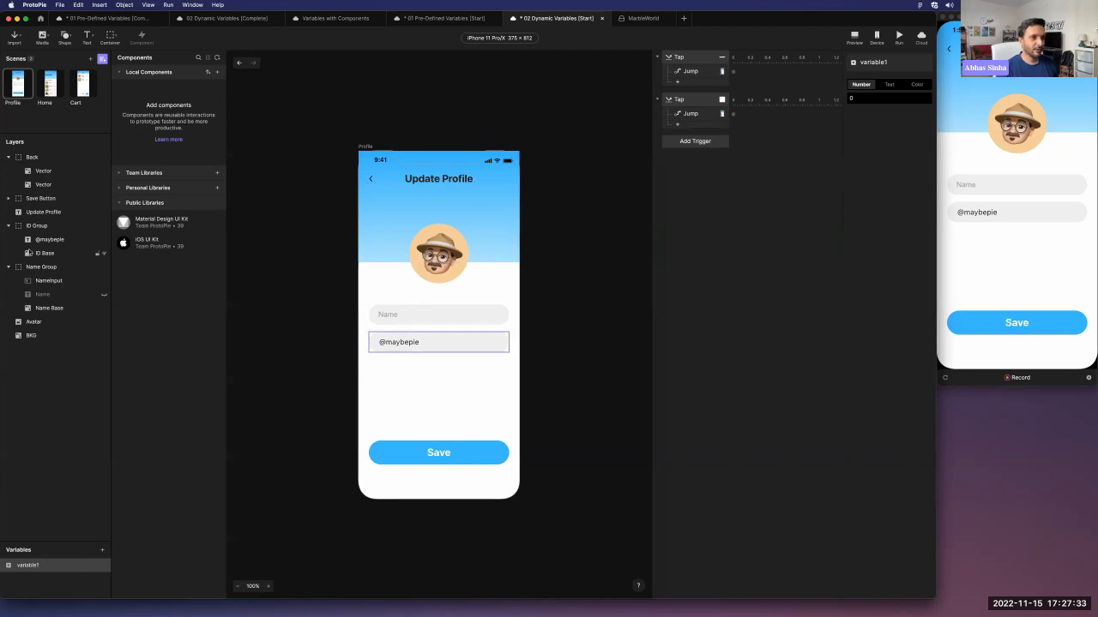
double_click(29, 566)
type("YourName")
key("Return")
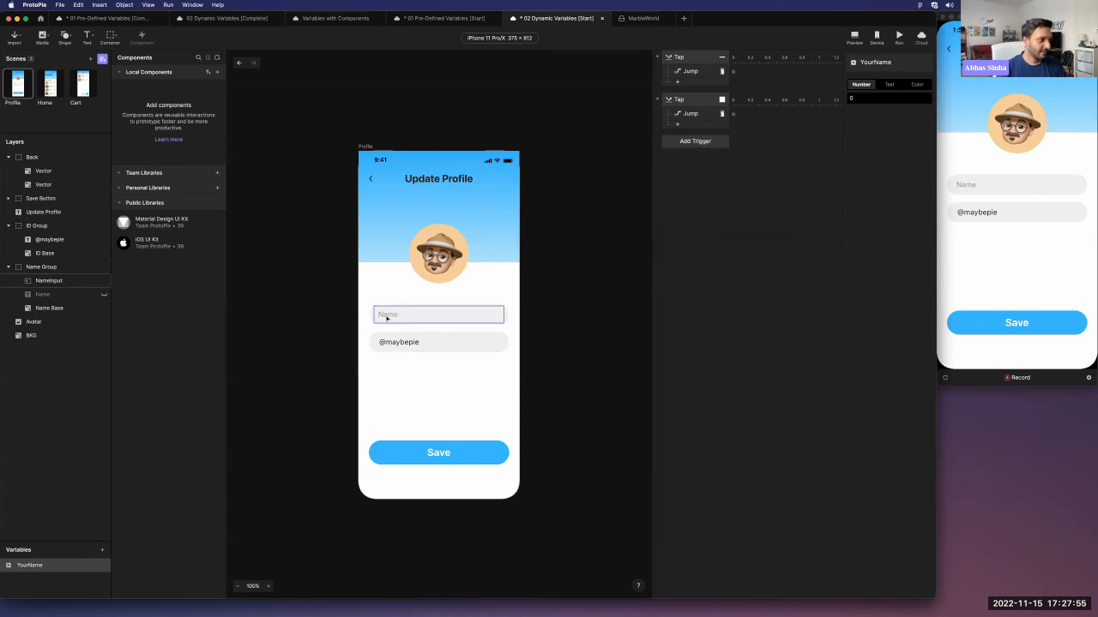
Add a Detect trigger to NameInput that monitors its Text property.
left_click(54, 281)
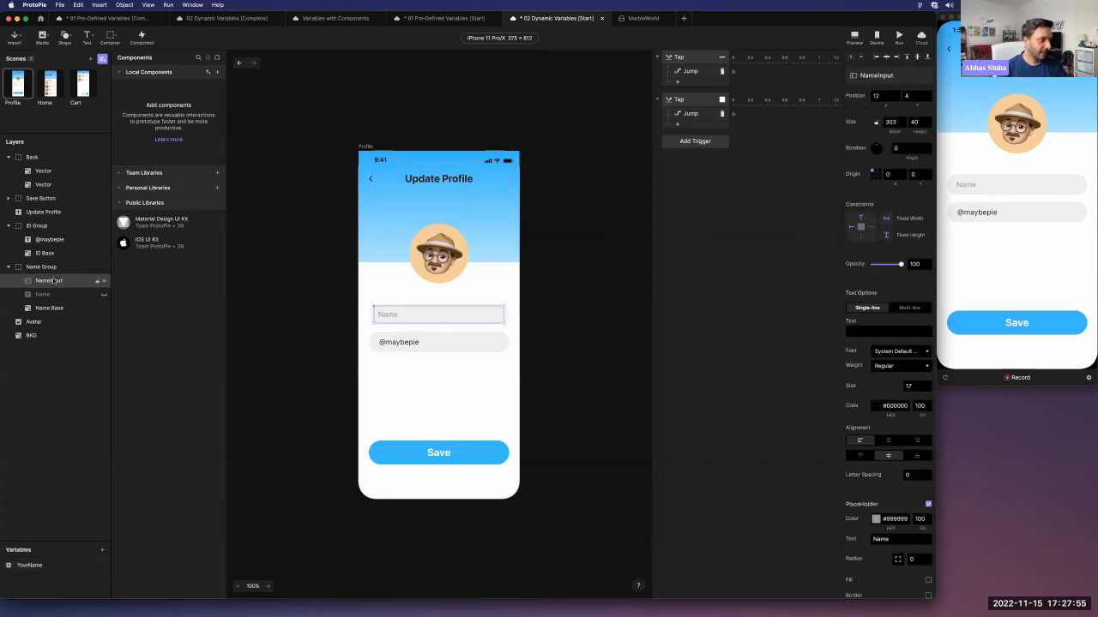
left_click(695, 142)
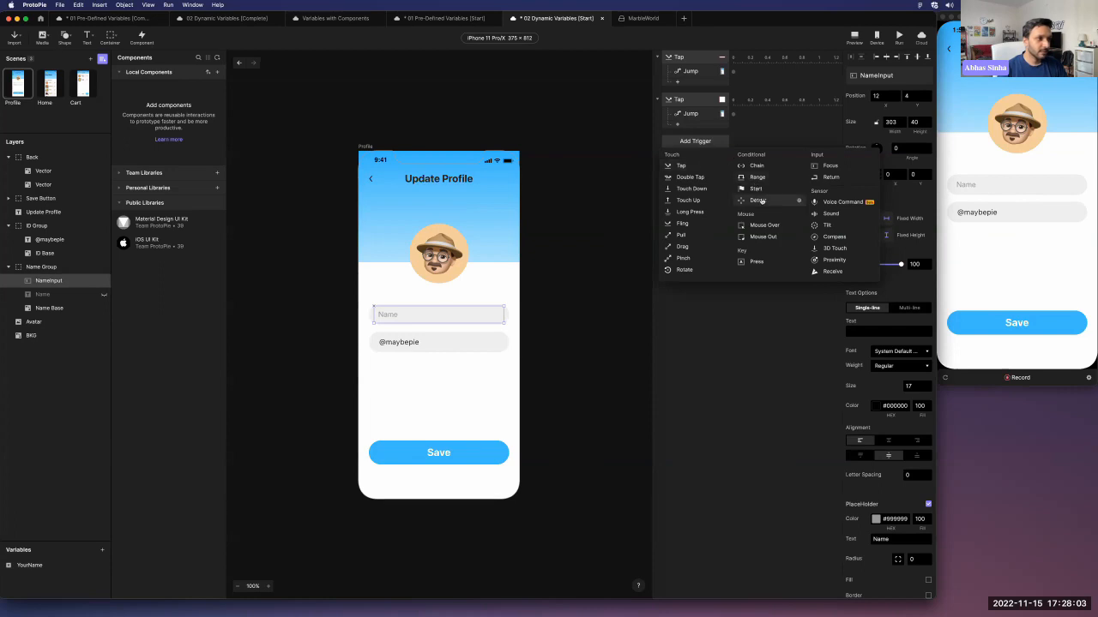
left_click(758, 201)
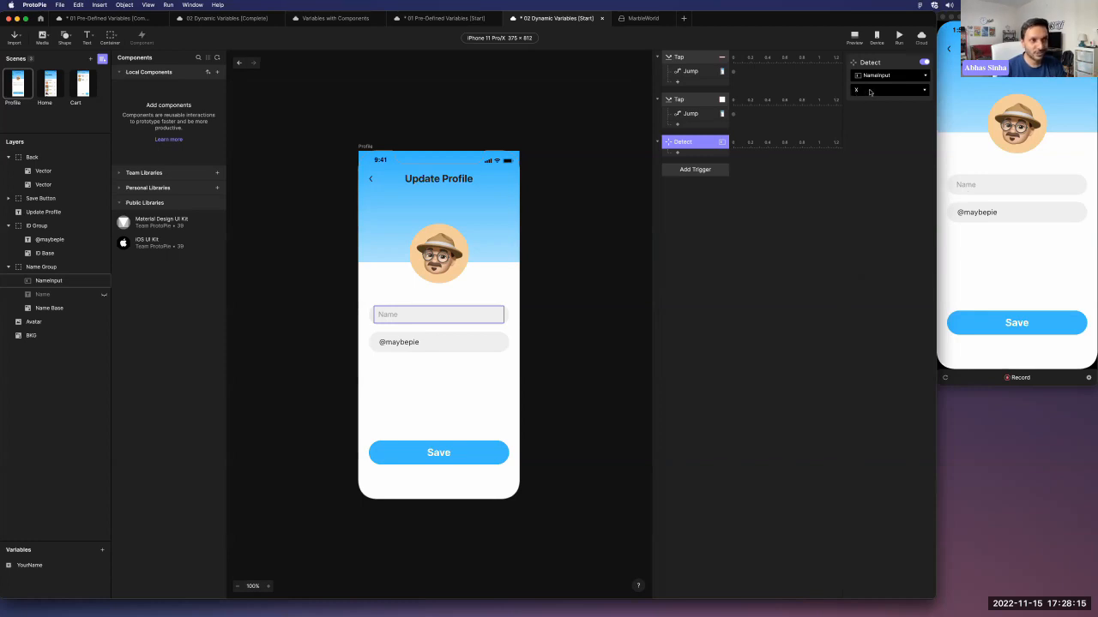
left_click(856, 91)
scroll(881, 206, "down", 5)
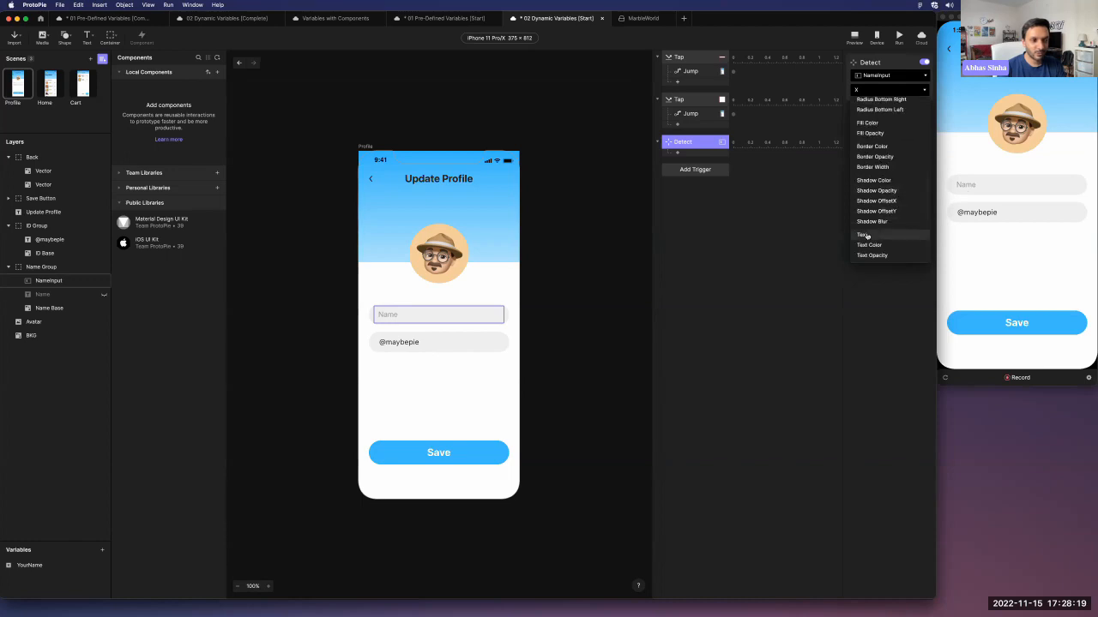
left_click(863, 235)
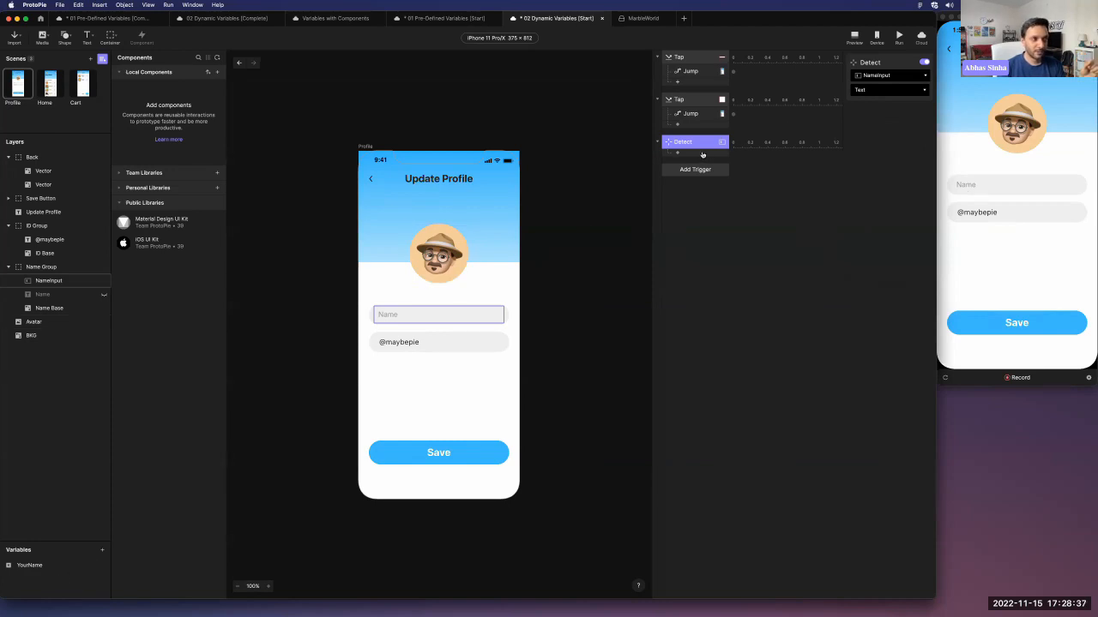
Add an Assign response for the YourName variable under the Detect trigger and open its formula editor.
left_click(702, 154)
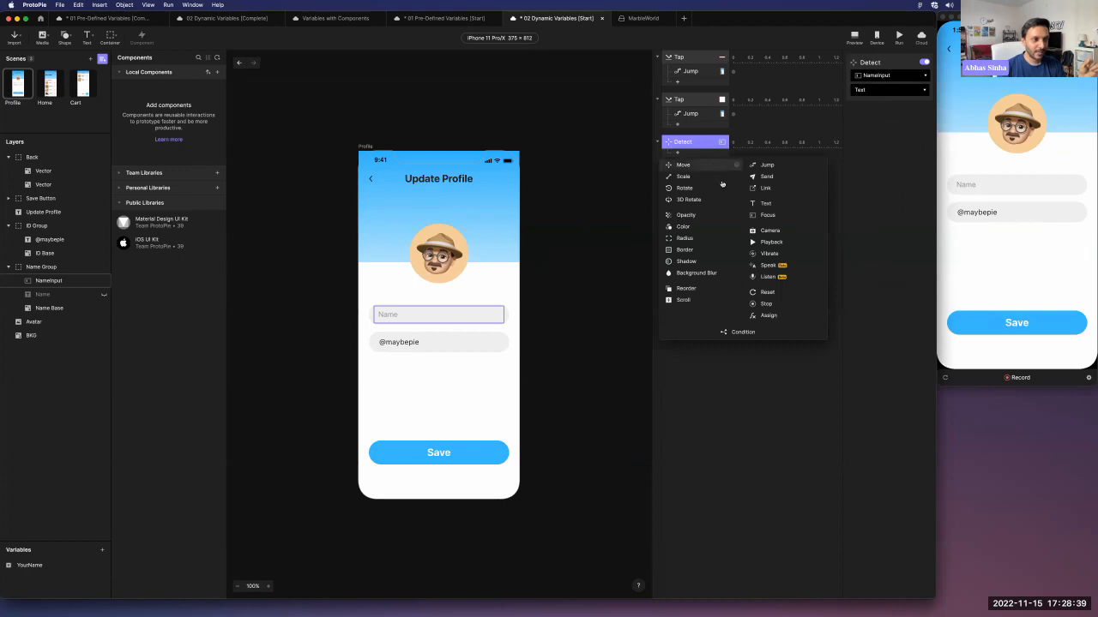
left_click(757, 316)
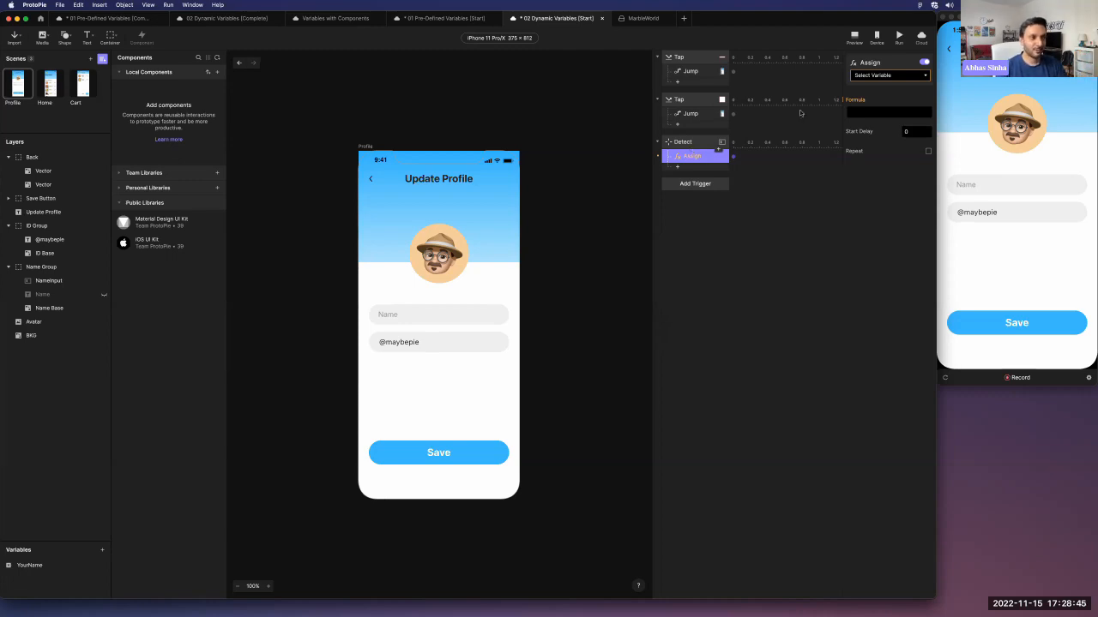
left_click(880, 77)
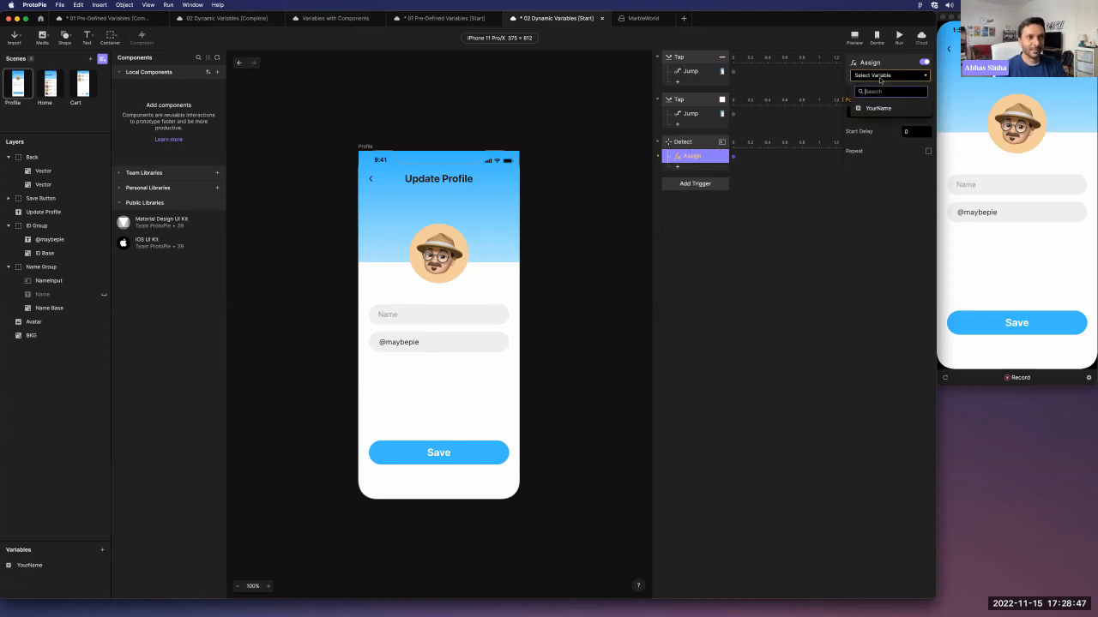
left_click(886, 110)
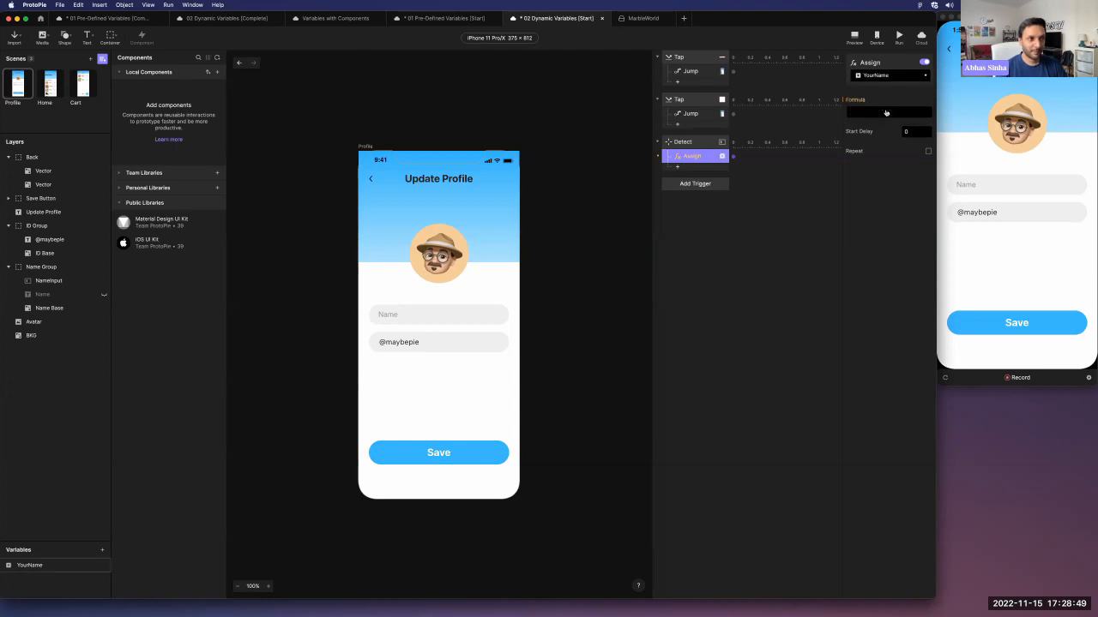
left_click(861, 115)
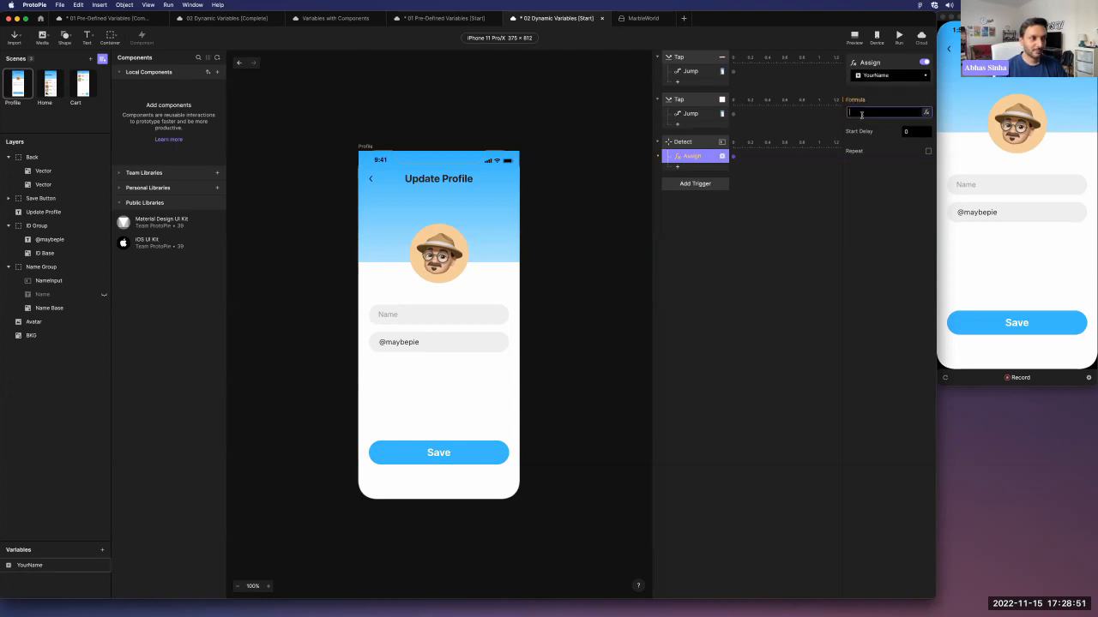
left_click(924, 114)
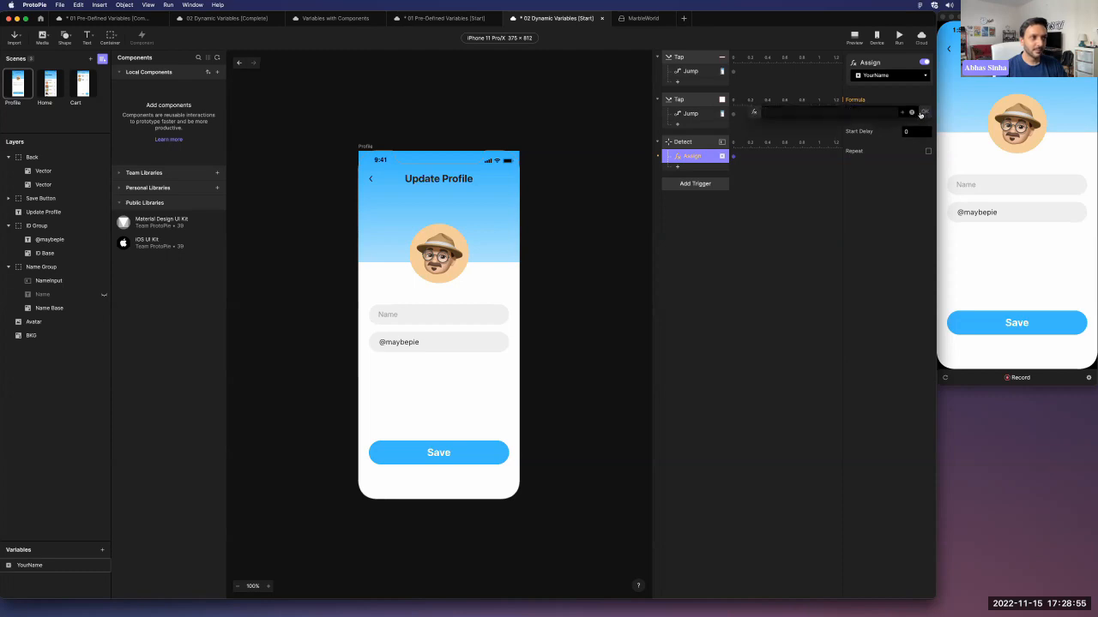
left_click(901, 114)
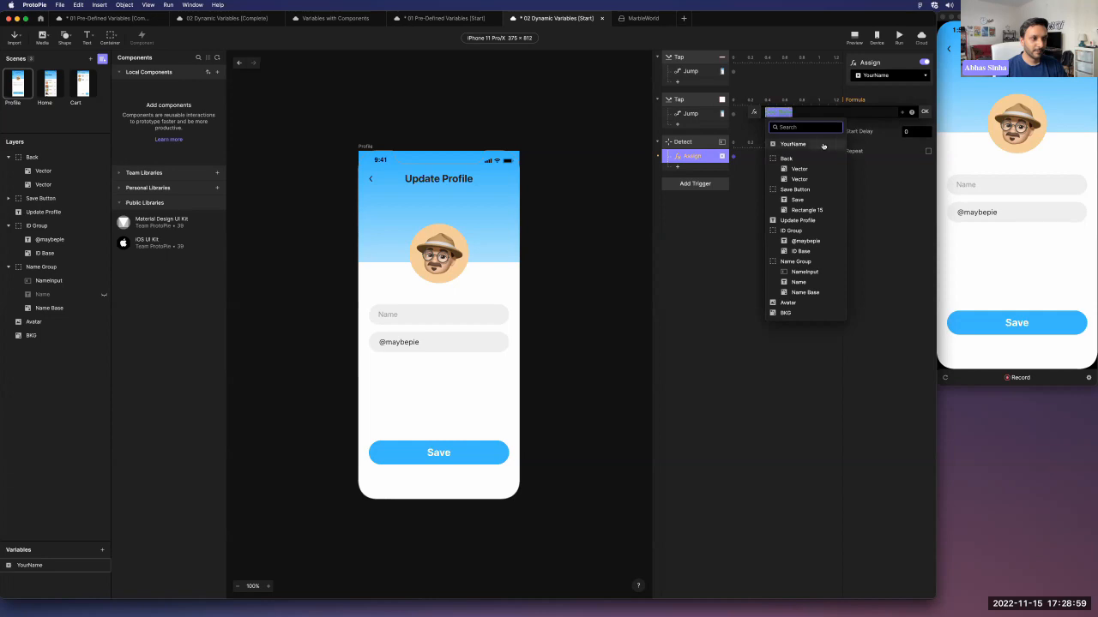
left_click(799, 272)
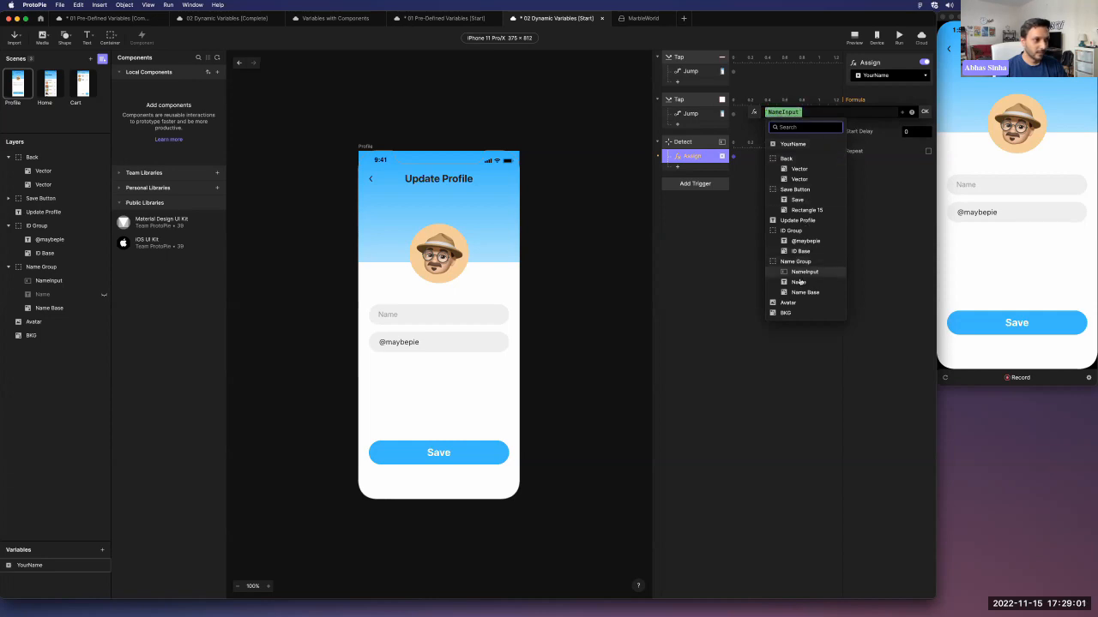
left_click(799, 272)
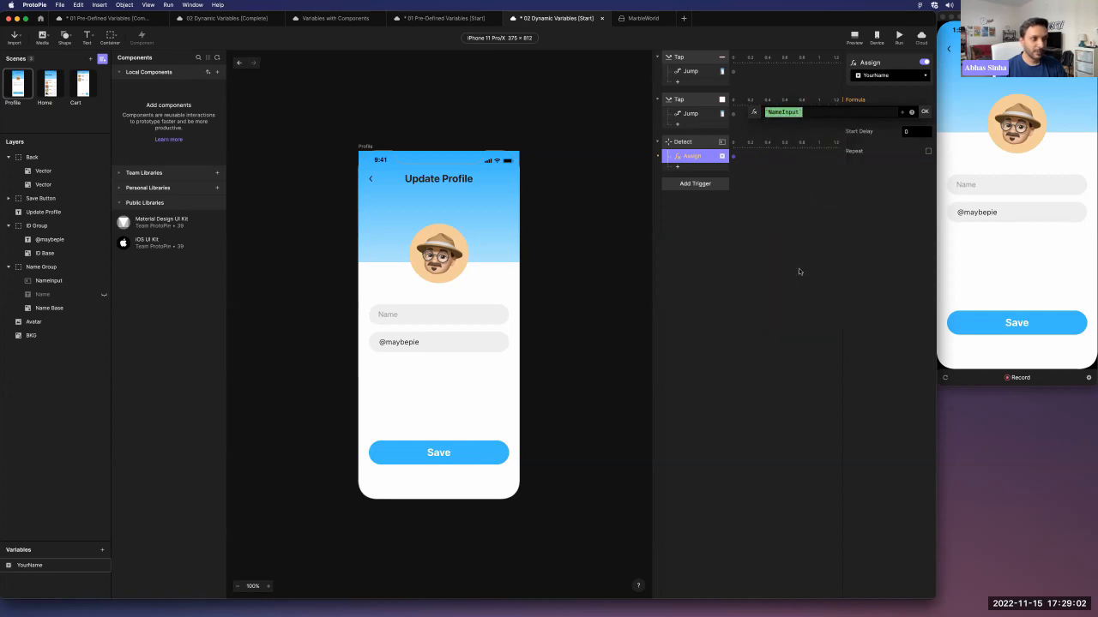
left_click(901, 114)
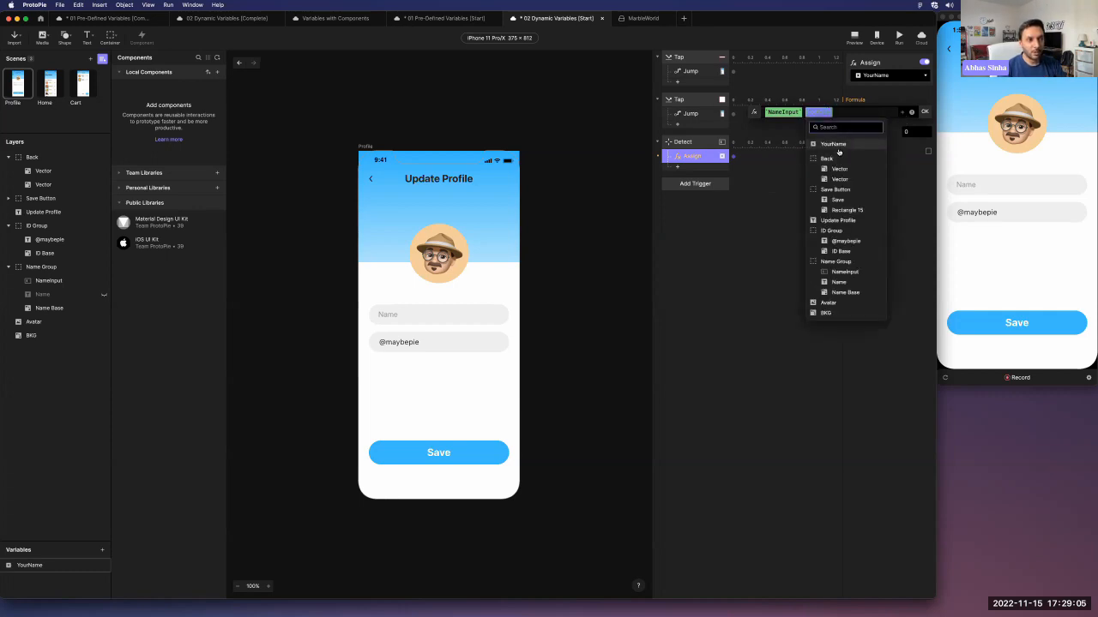
key("Escape")
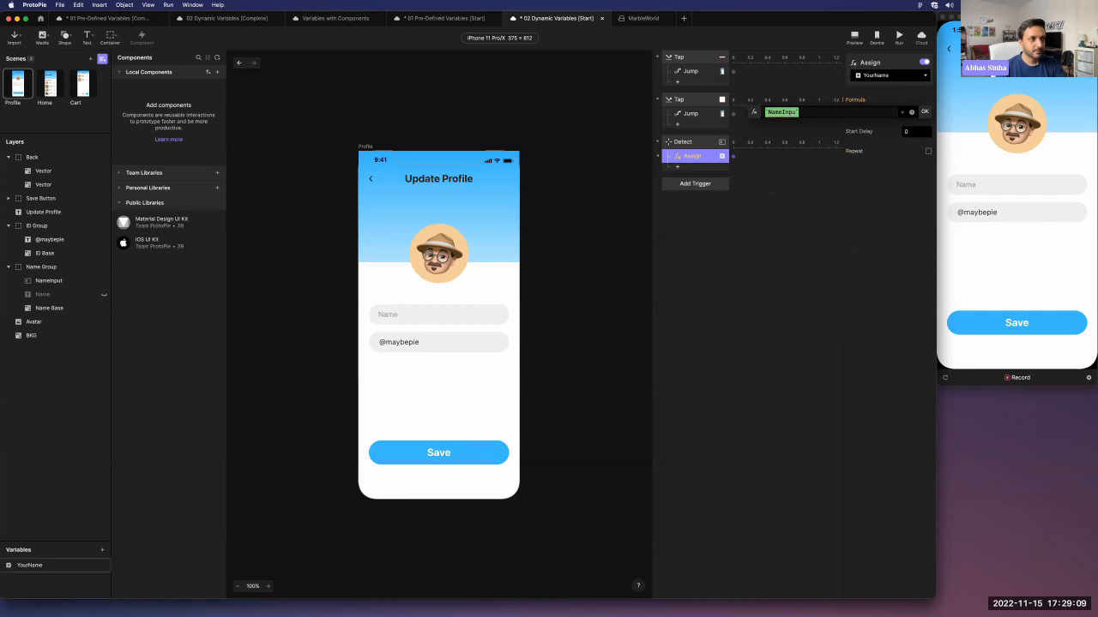
key("BackSpace")
key("BackSpace")
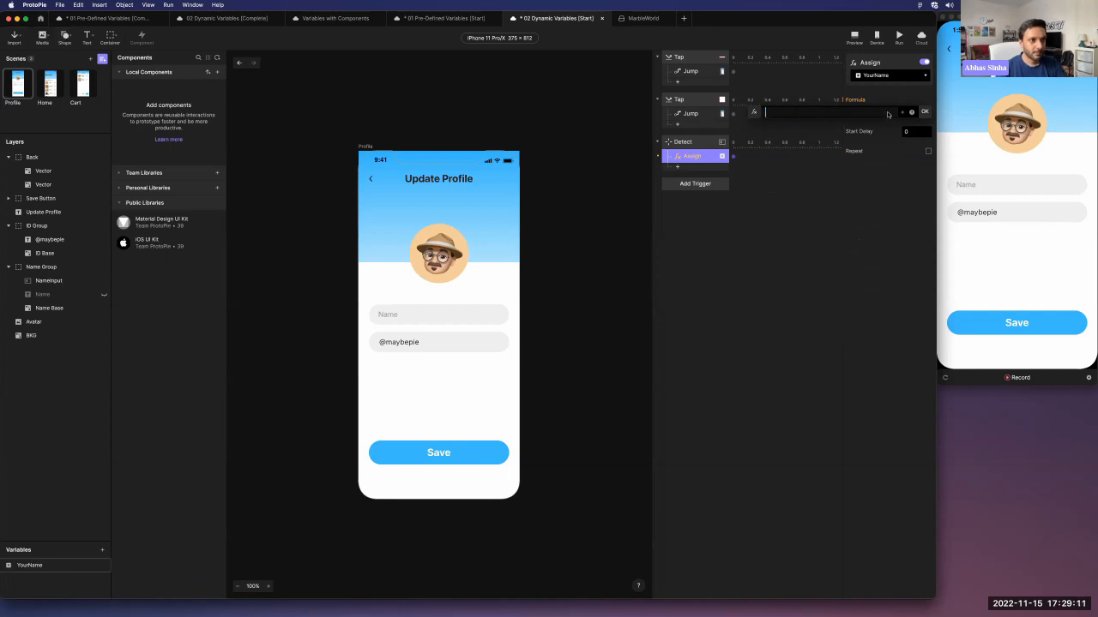
Set the Assign response's formula to the text property of the NameInput layer.
left_click(900, 114)
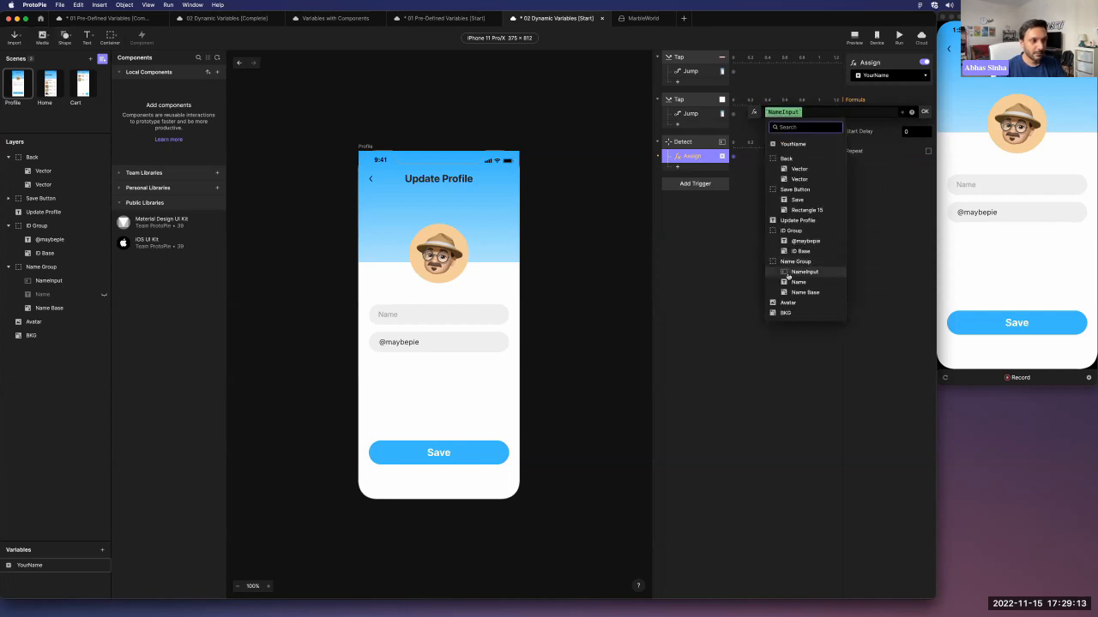
left_click(789, 277)
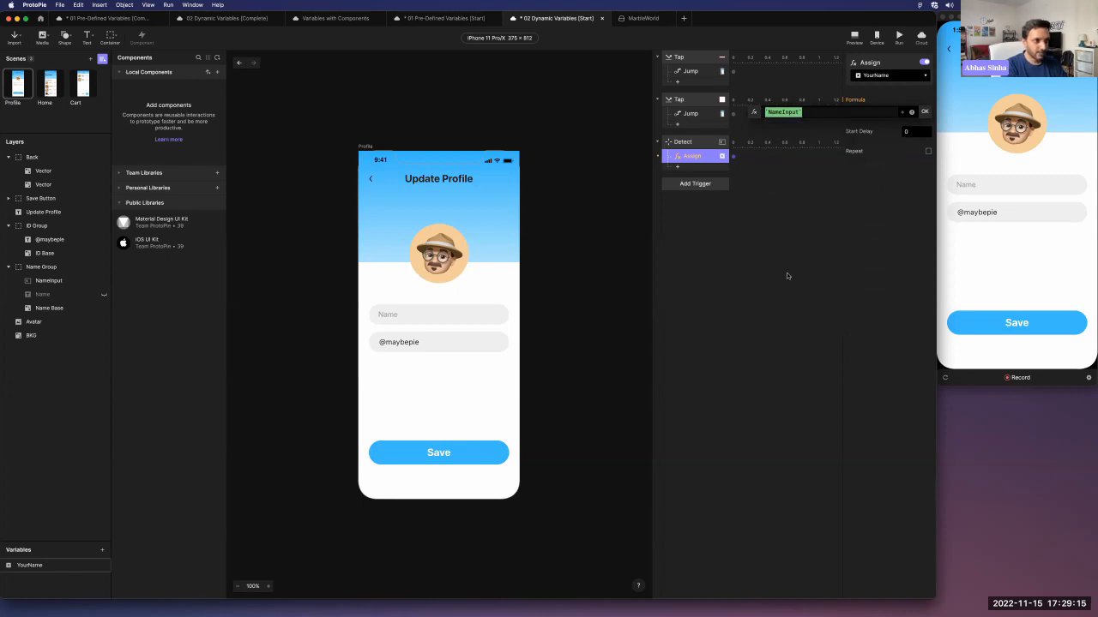
type(".")
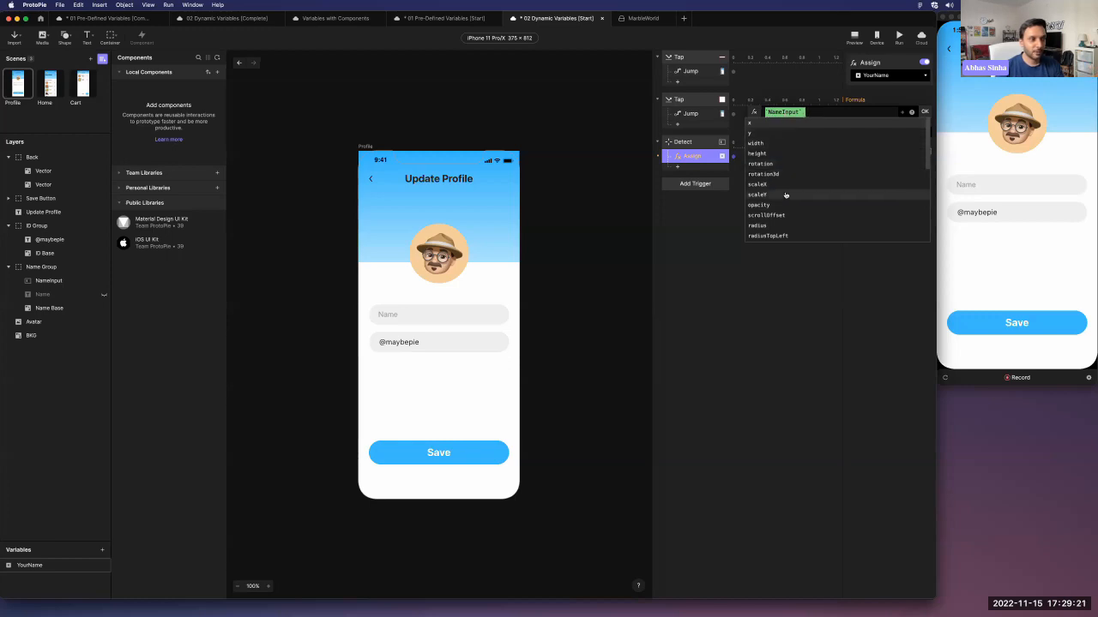
scroll(784, 197, "down", 5)
scroll(784, 206, "up", 5)
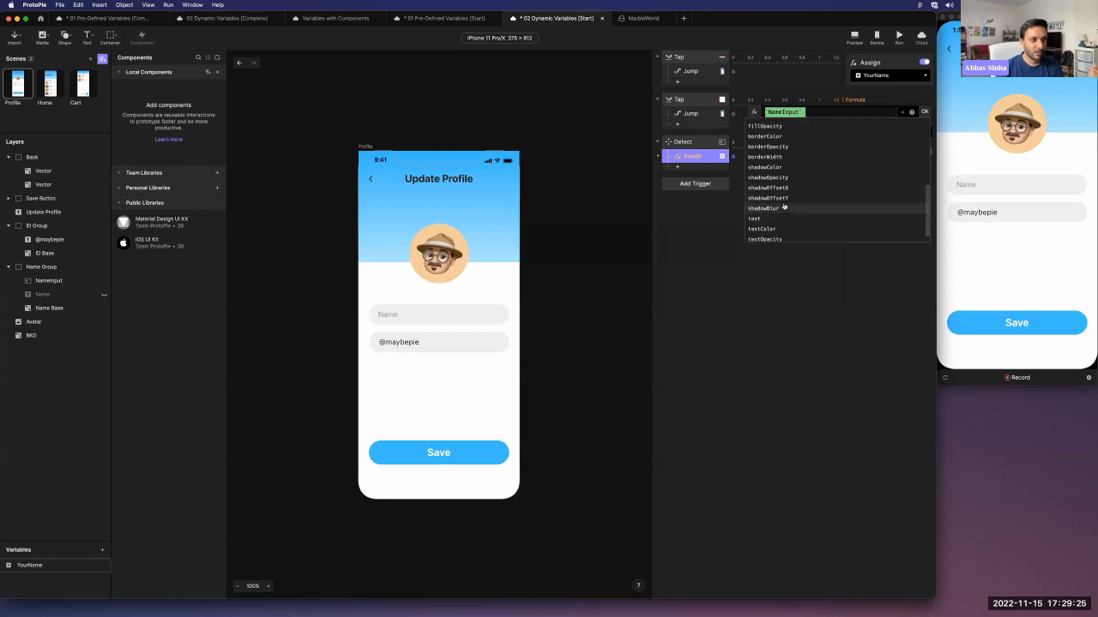
scroll(783, 206, "down", 5)
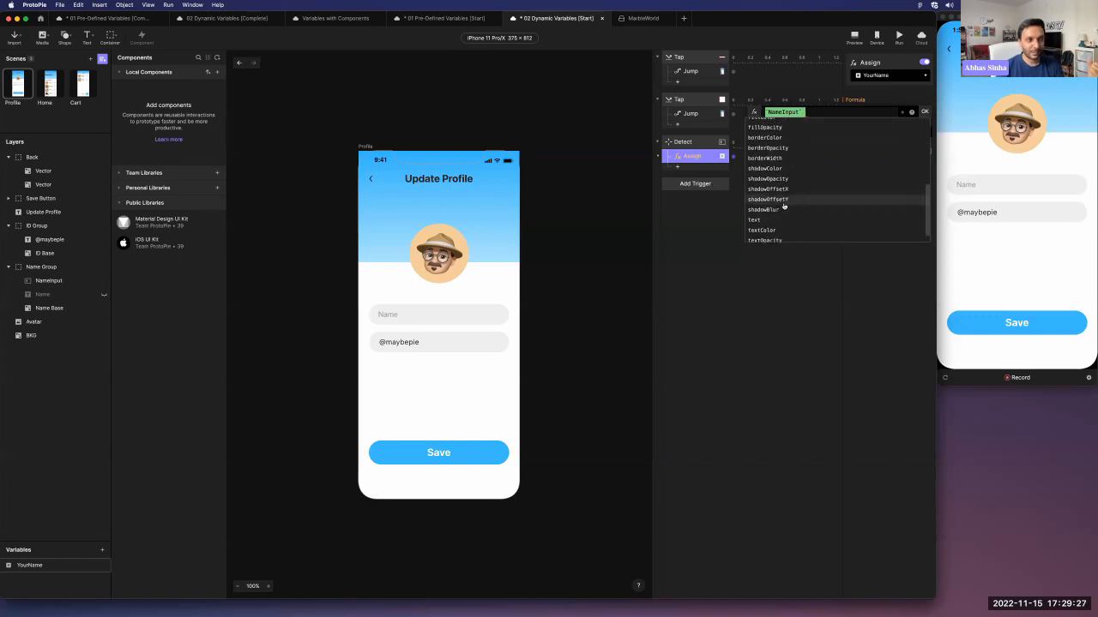
left_click(773, 206)
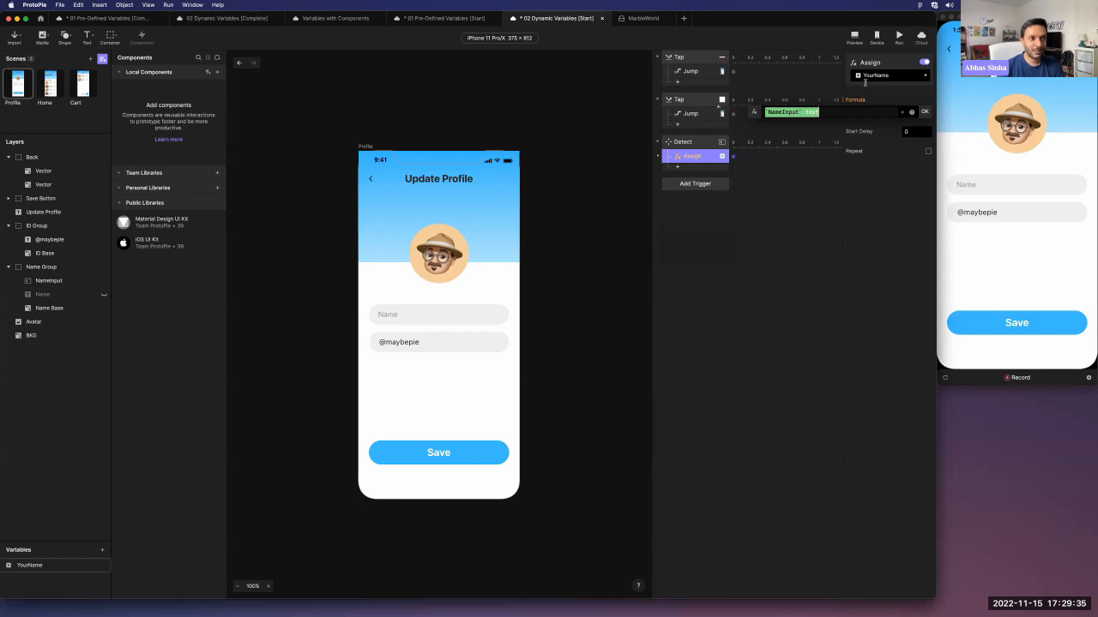
left_click(924, 111)
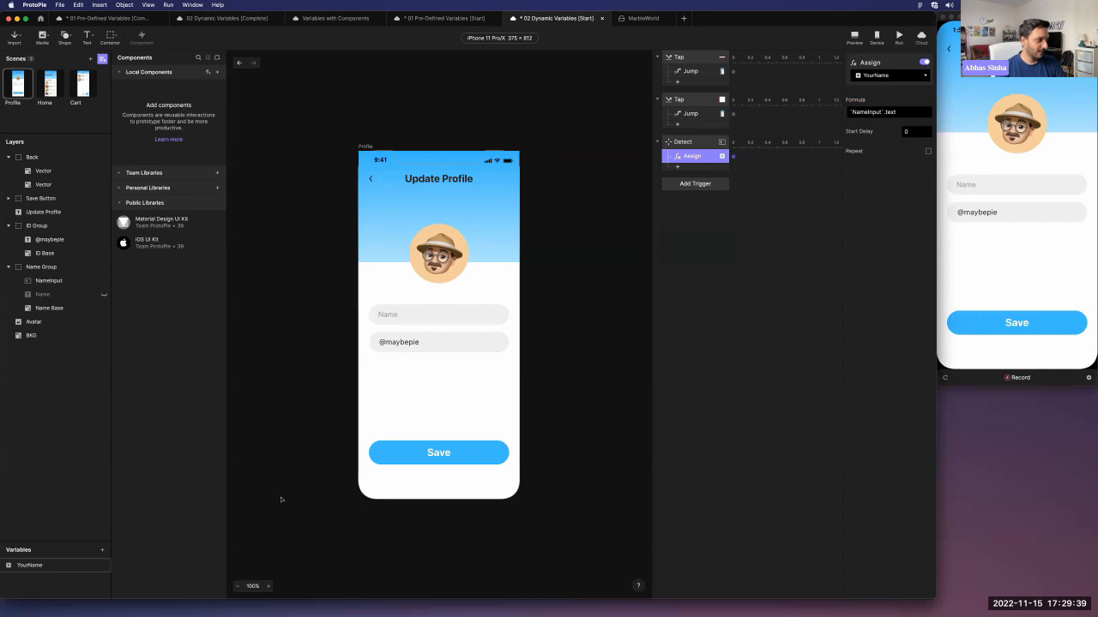
Display the YourName variable's live value beneath the avatar and test it by entering part of a name in the preview's Name field.
left_click_drag(100, 566, 438, 257)
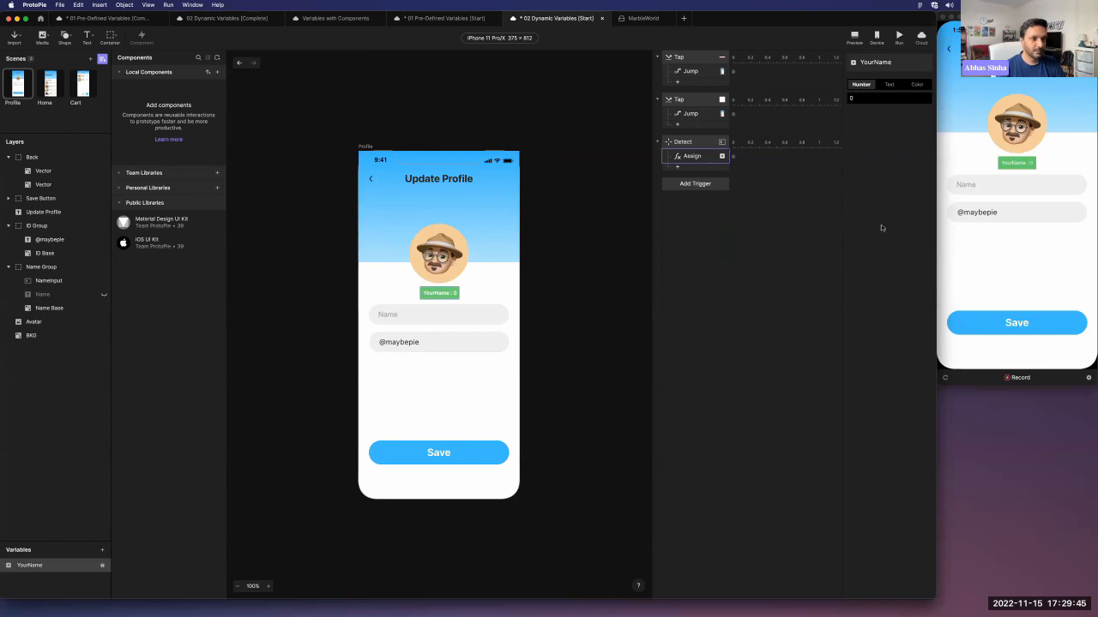
left_click(980, 185)
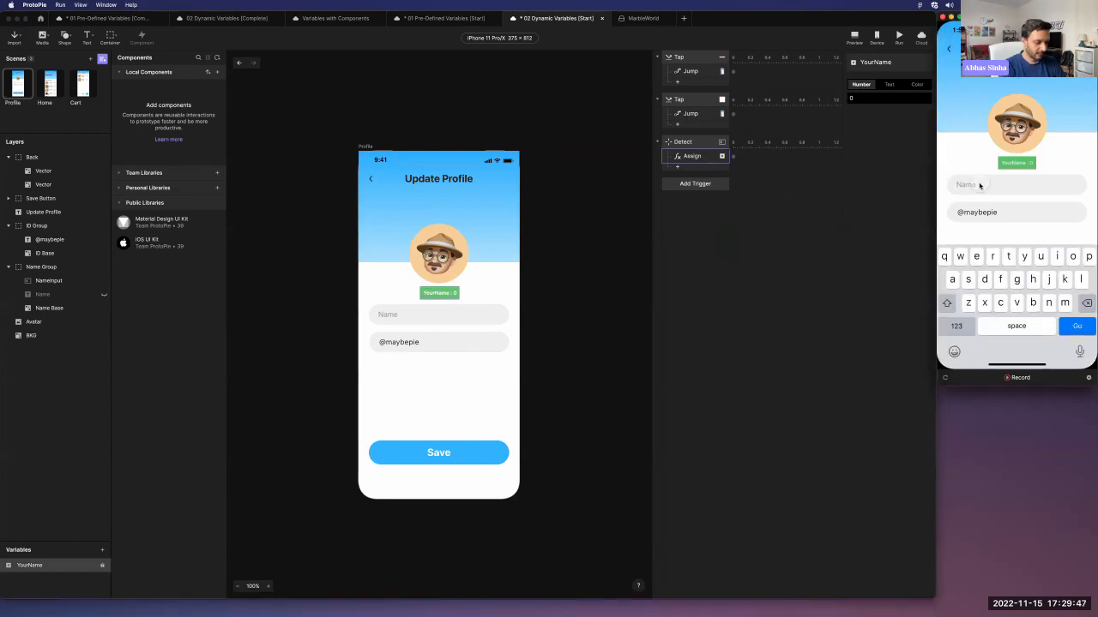
type("Ab")
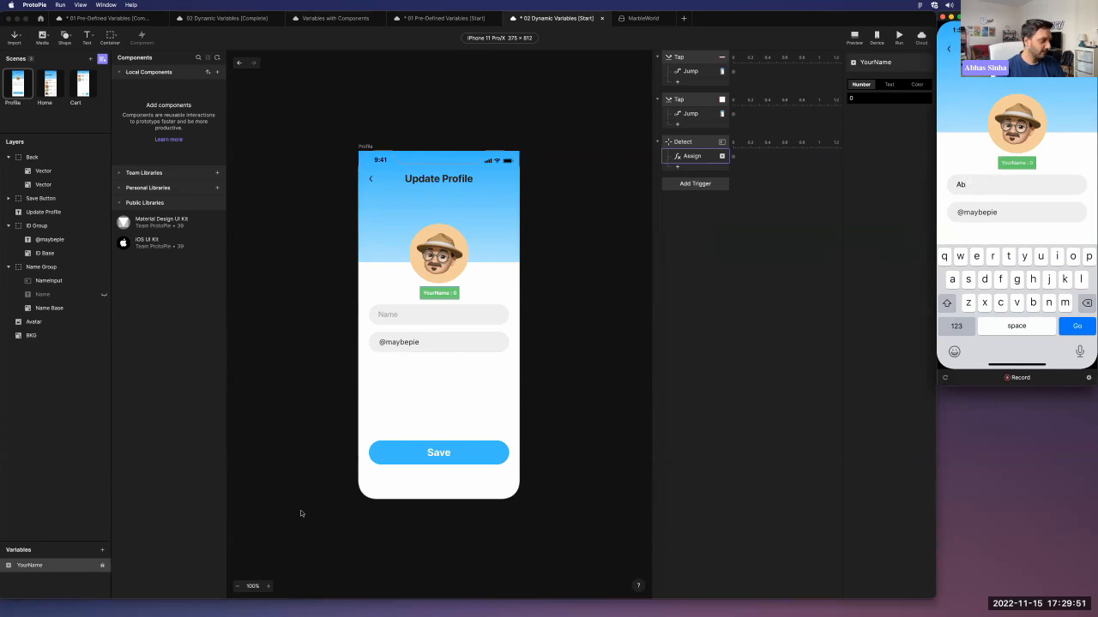
Change the YourName variable's type to Text, then test the preview by entering a first name and saving the profile.
left_click(44, 567)
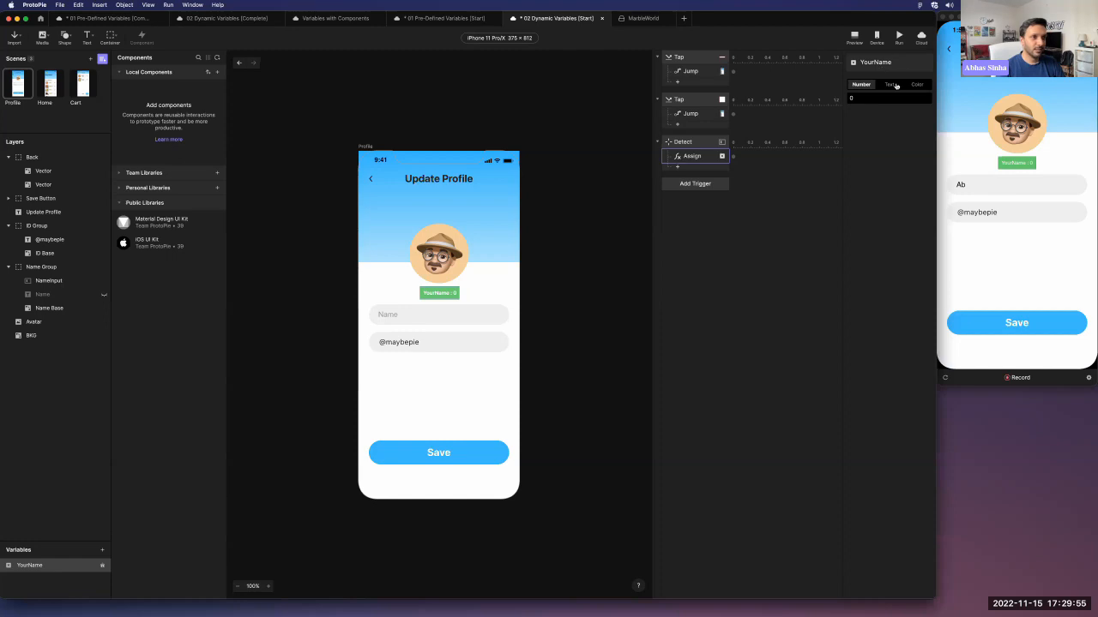
left_click(1000, 189)
type("Abhas")
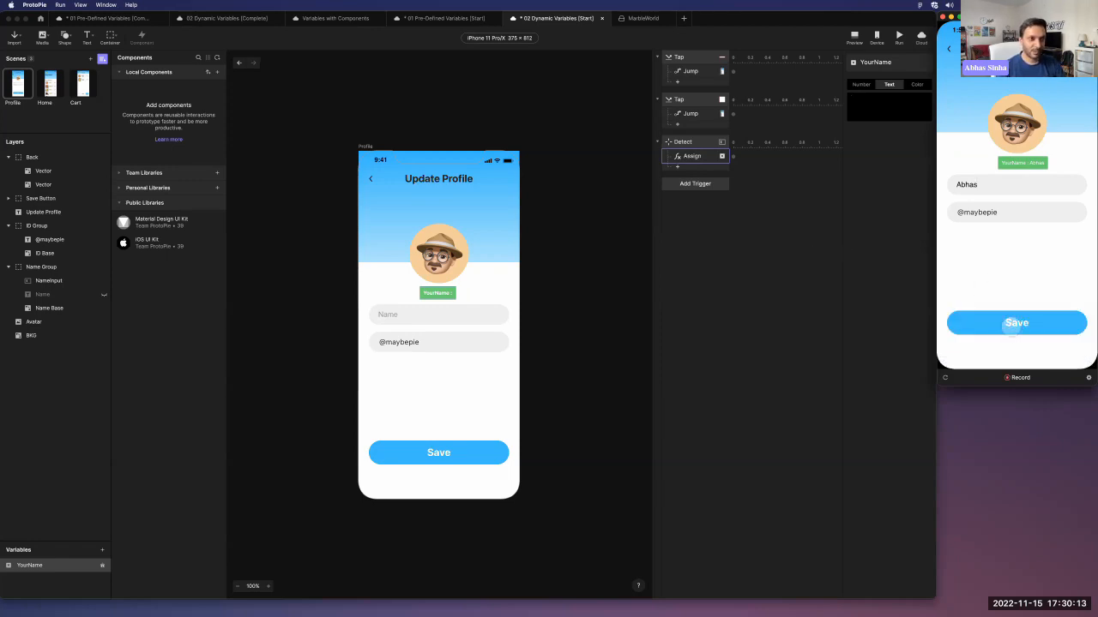
left_click(1010, 328)
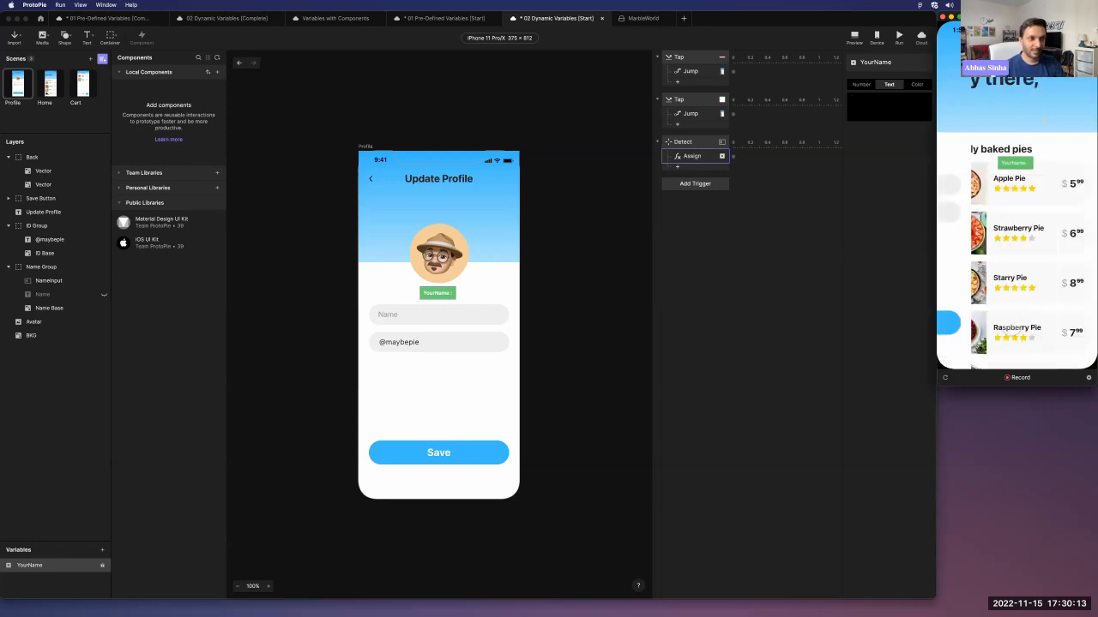
Add a Start trigger to the Home scene, set to Start After Jump with Restart Every Time enabled.
left_click(700, 160)
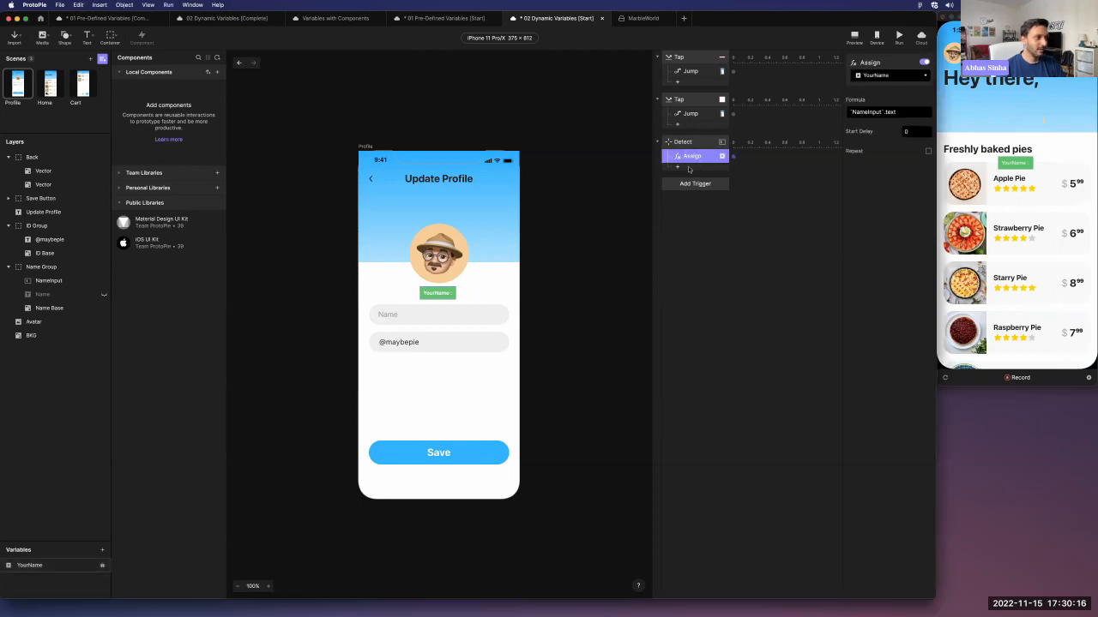
left_click(49, 86)
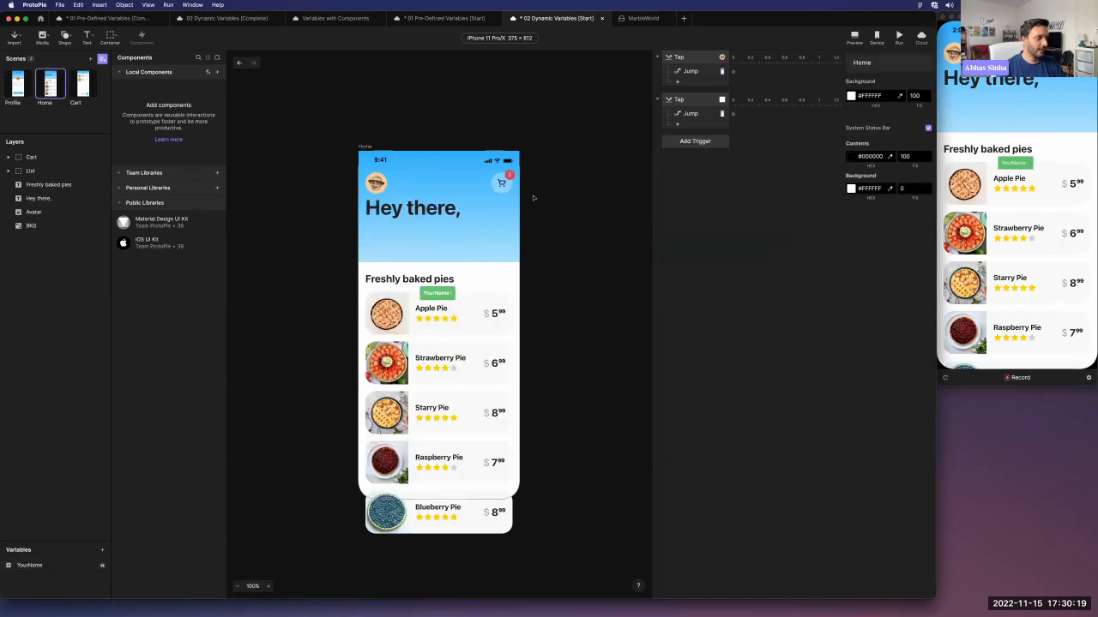
left_click(418, 217)
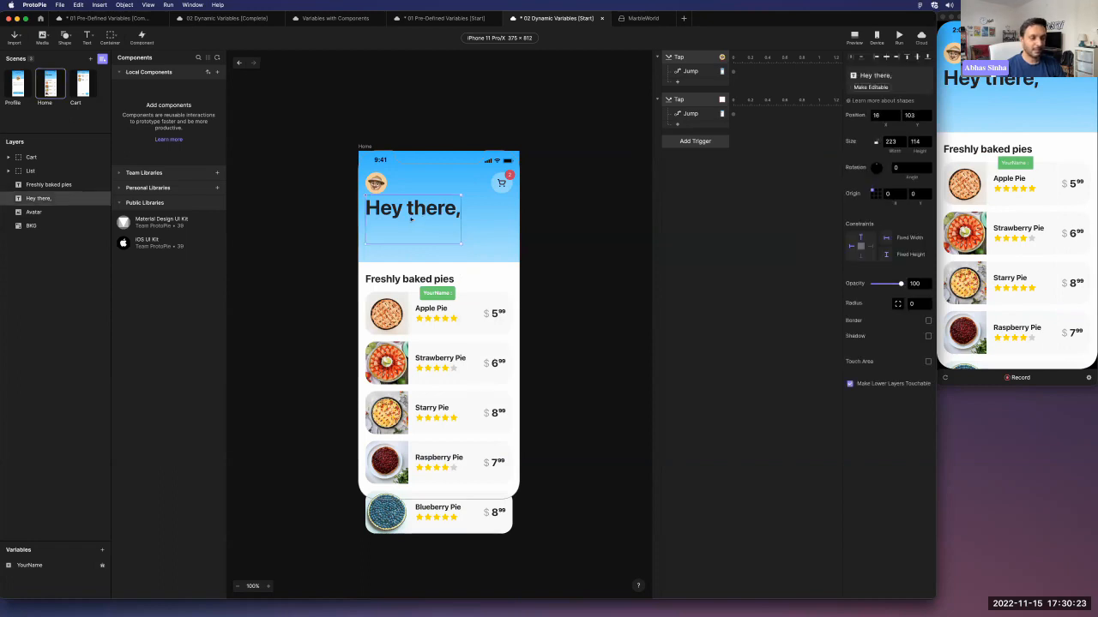
left_click(693, 146)
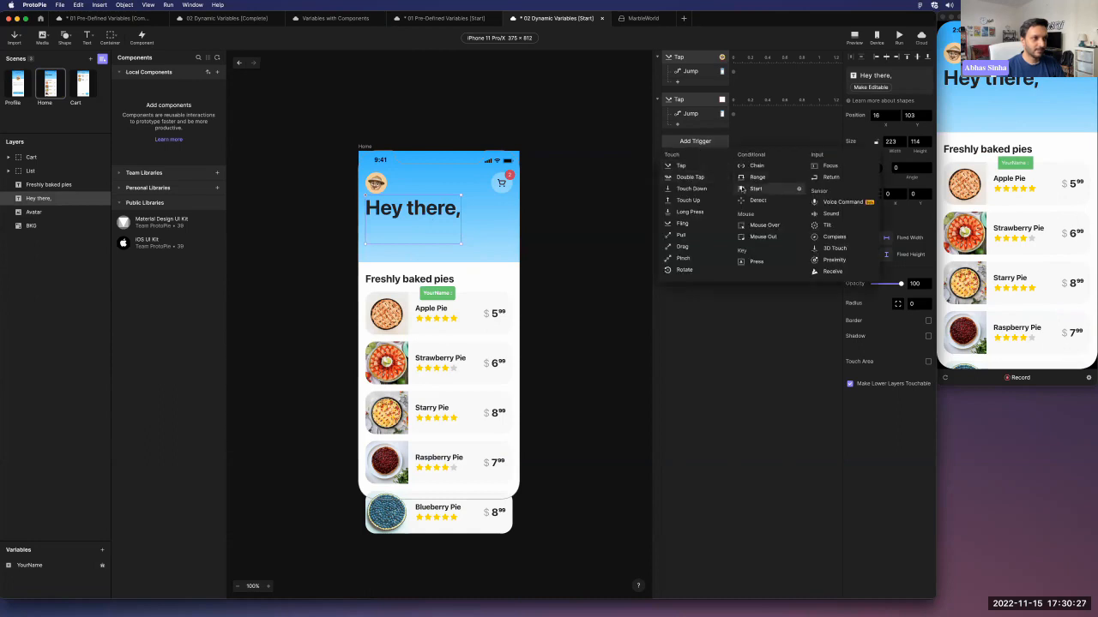
left_click(741, 188)
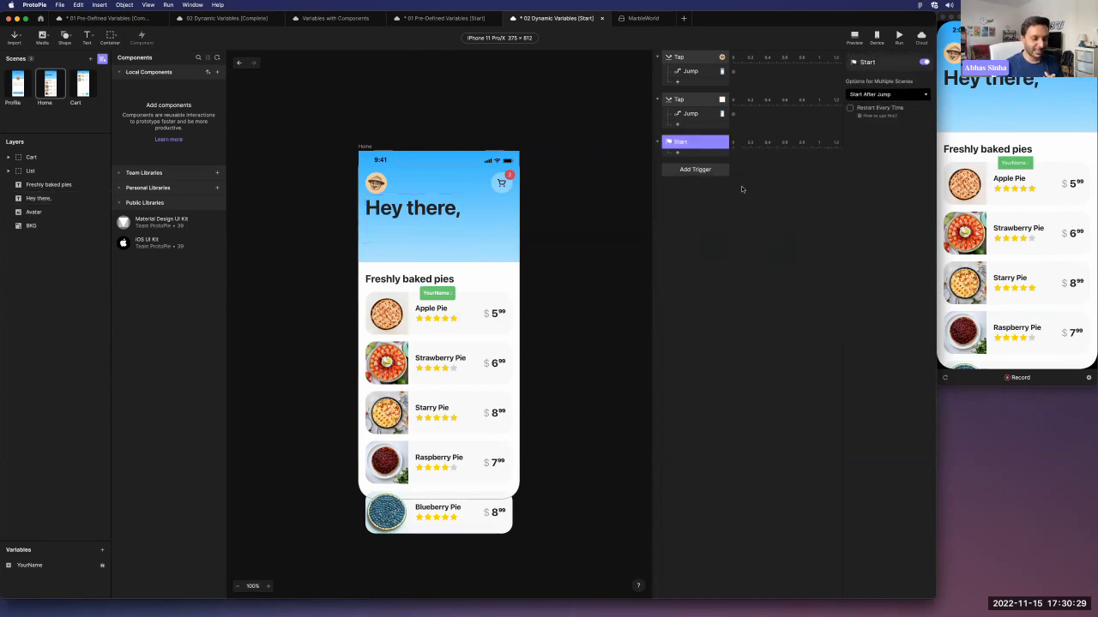
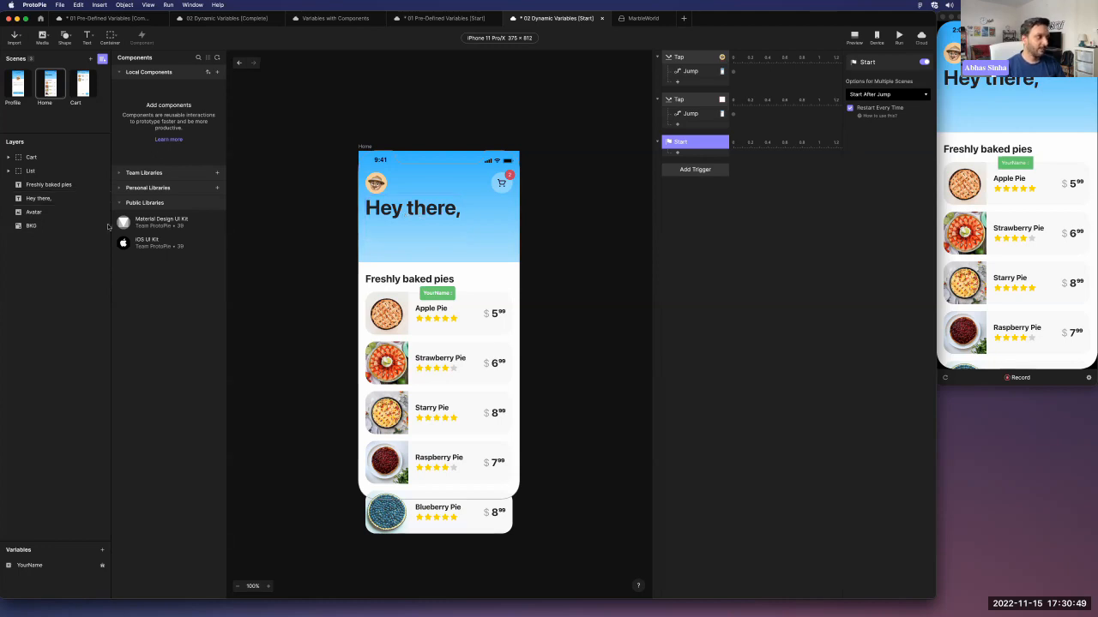
Convert the Home scene's "Hey there," layer into an editable text layer.
left_click(19, 203)
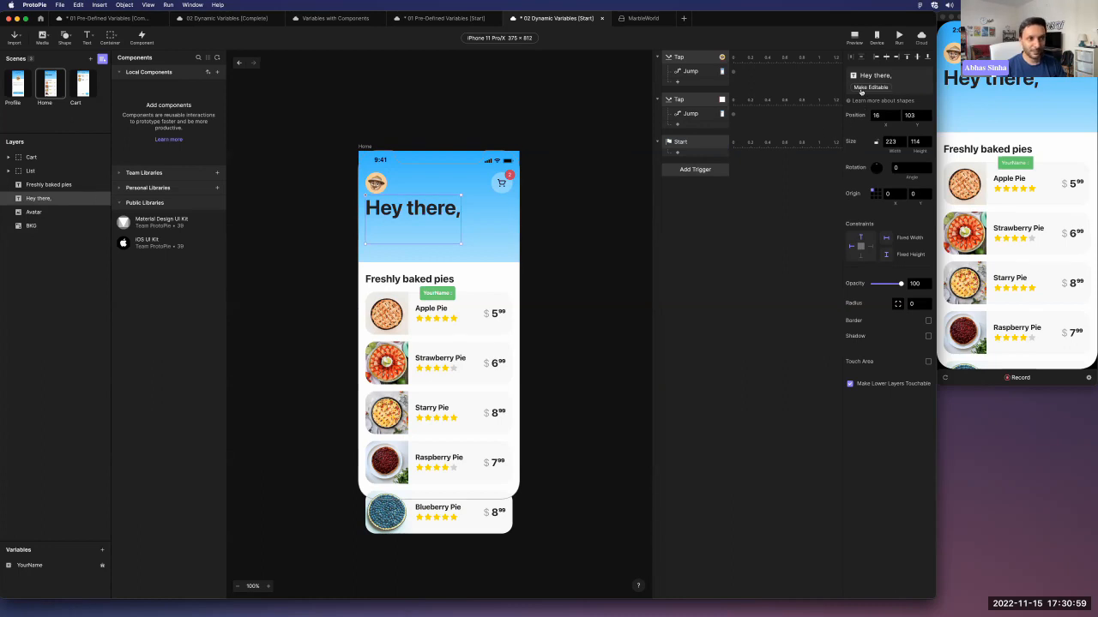
left_click(861, 89)
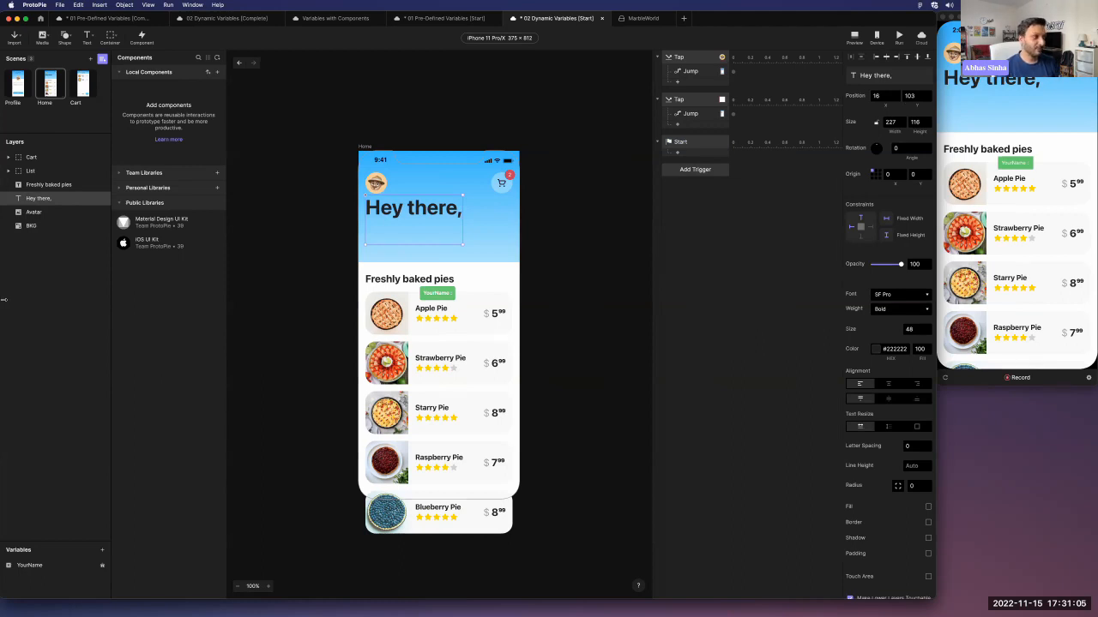
Try replacing the "Hey there," heading with random characters and undo the edit.
double_click(411, 207)
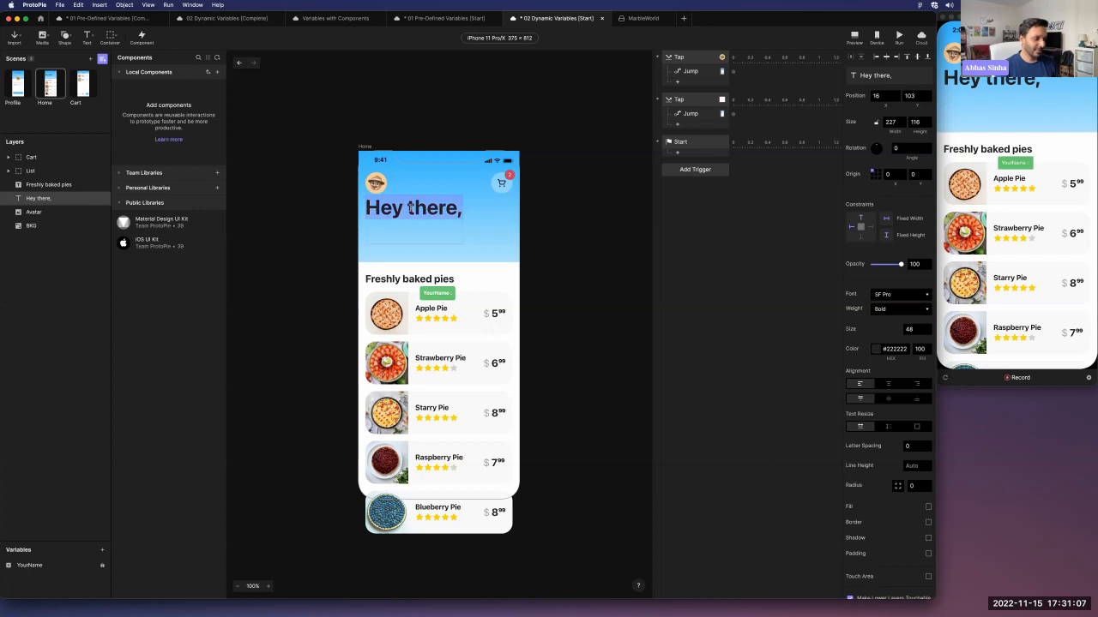
type("dlfskdjf")
key("BackSpace")
key("BackSpace")
key("BackSpace")
key("BackSpace")
key("BackSpace")
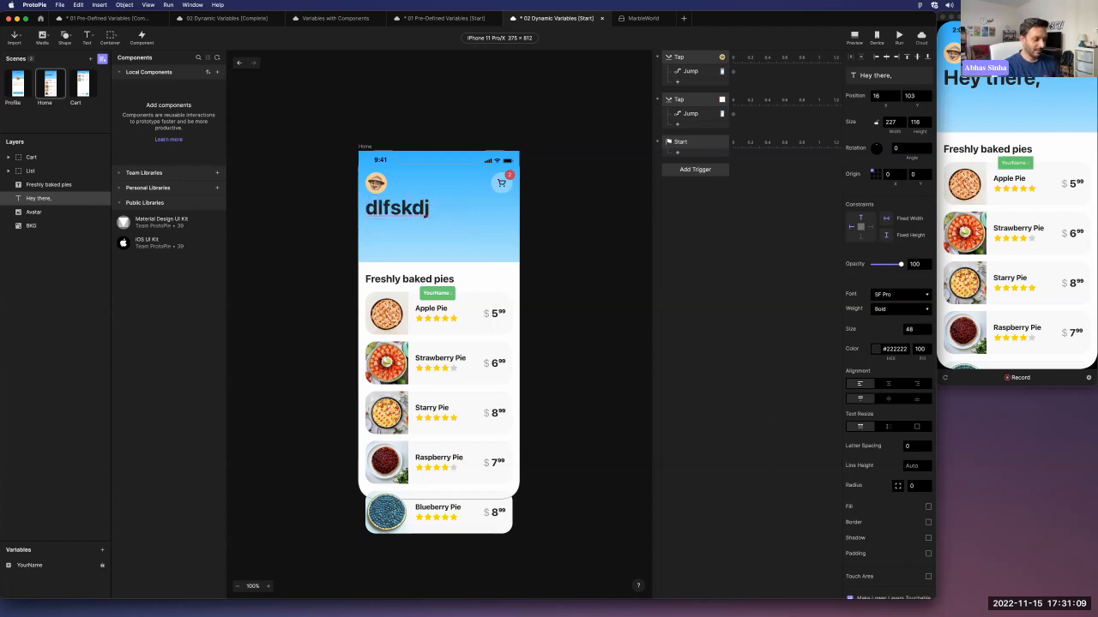
key("super+z")
key("super+z")
key("super+z")
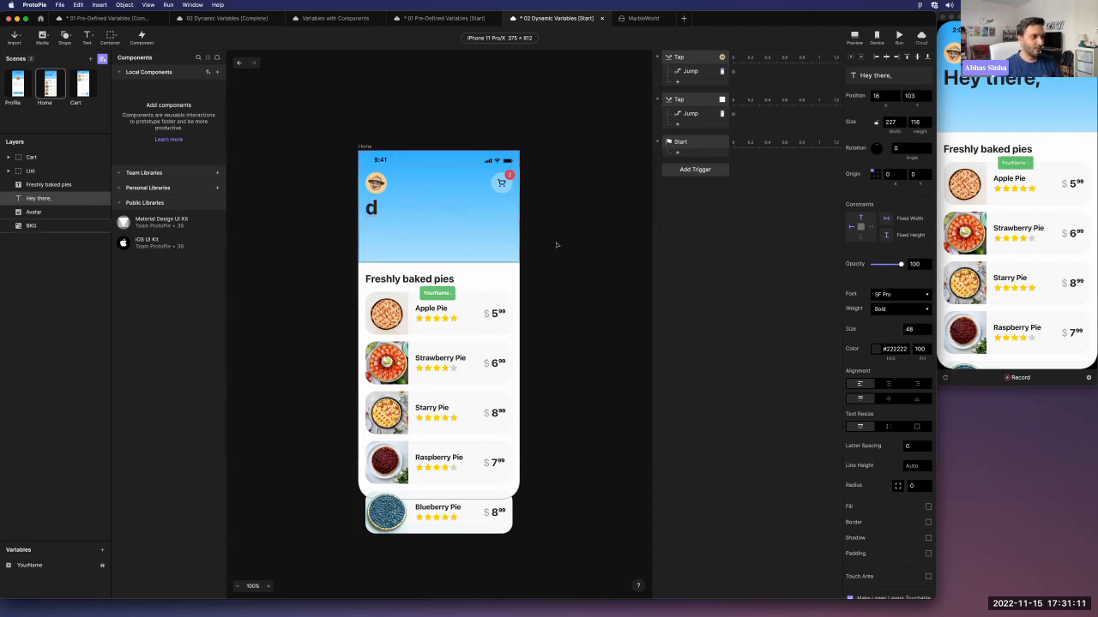
key("Escape")
Add a Text response under the Start trigger that targets the "Hey there," layer.
left_click(699, 142)
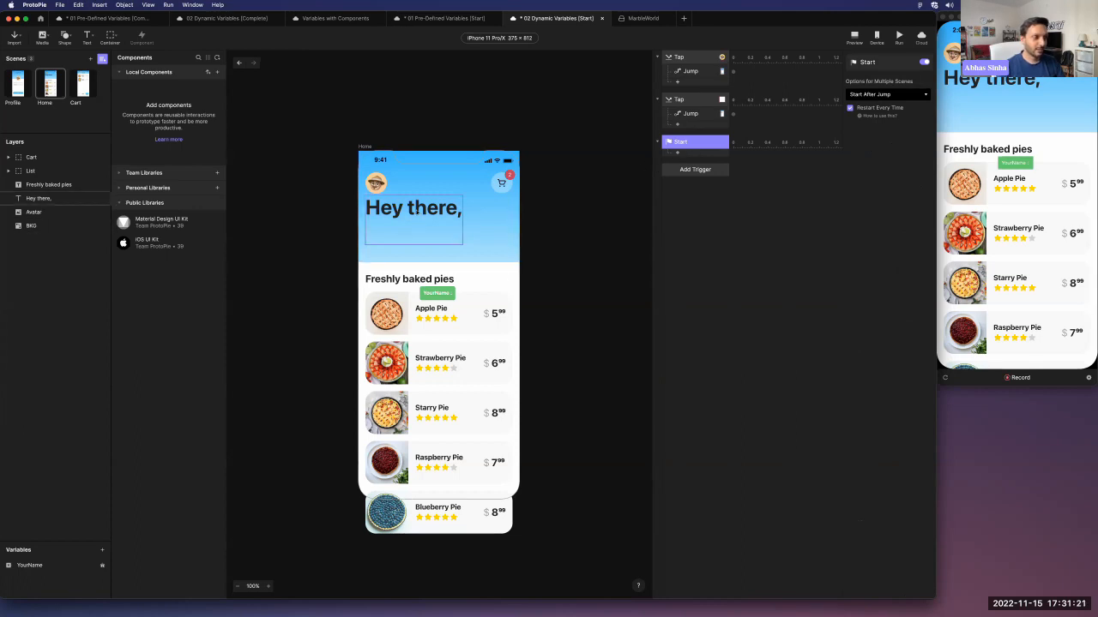
left_click(678, 150)
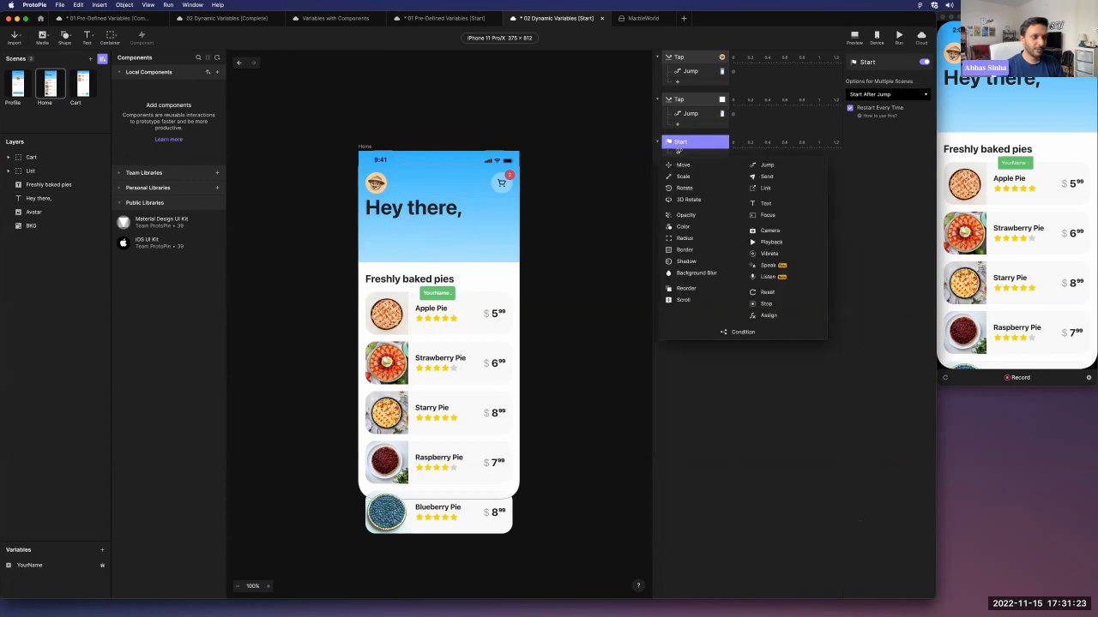
left_click(761, 204)
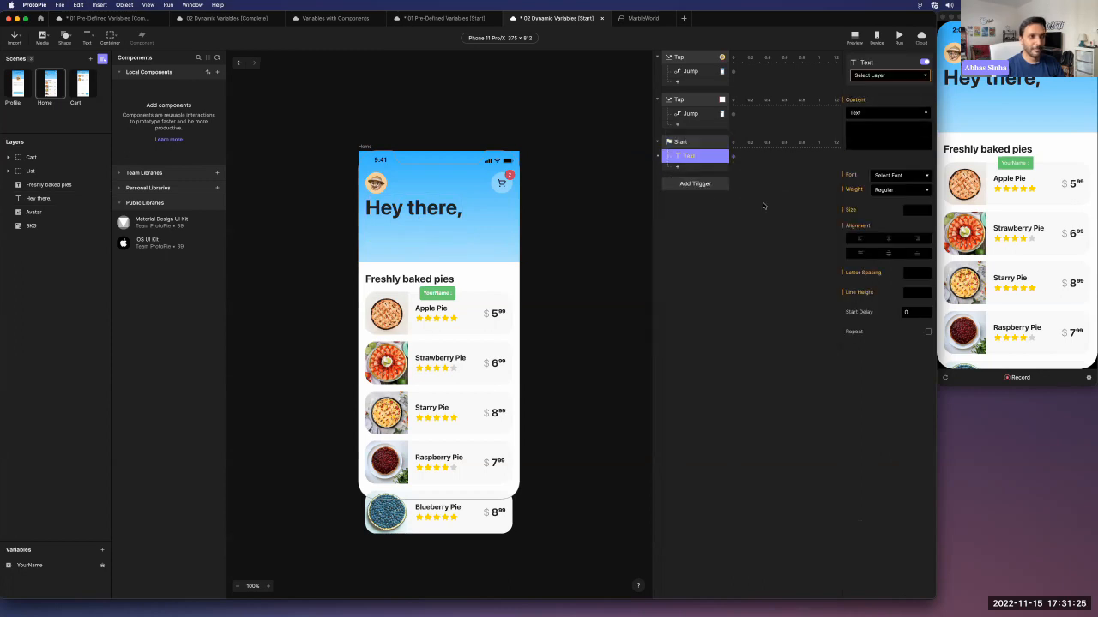
left_click(883, 77)
left_click(890, 110)
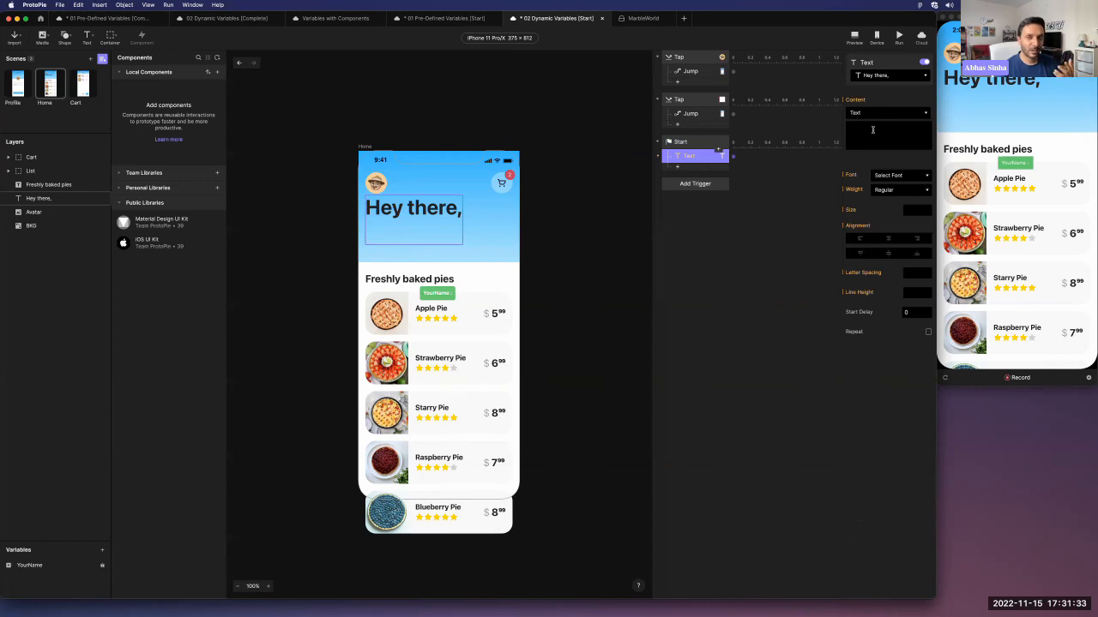
Switch the Text response's content to Formula and use the YourName variable as the formula.
left_click(866, 113)
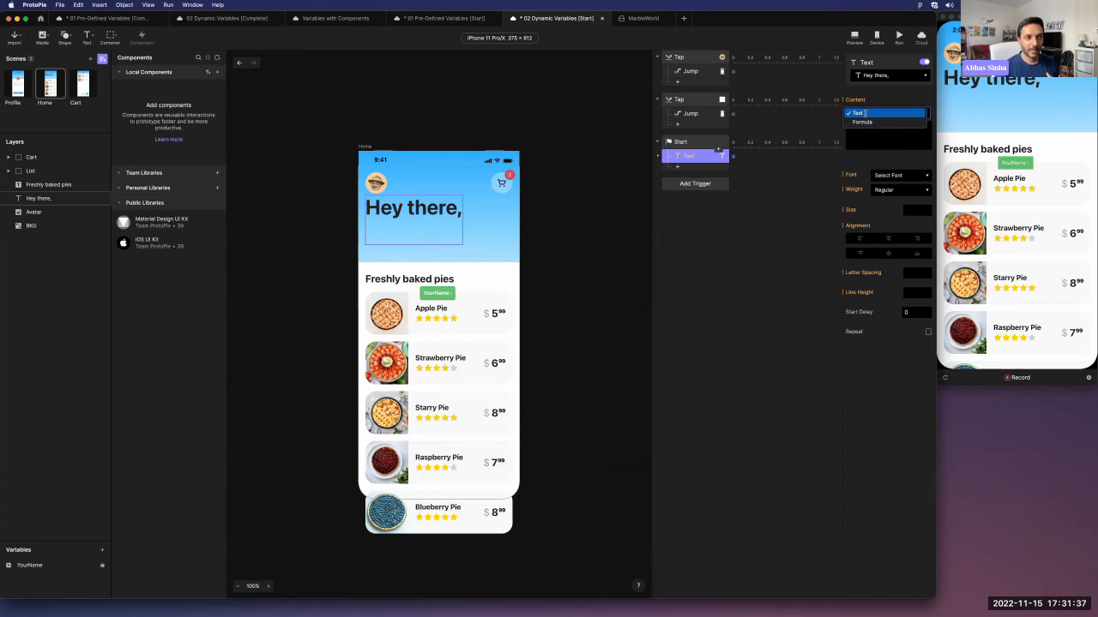
left_click(866, 113)
left_click(865, 127)
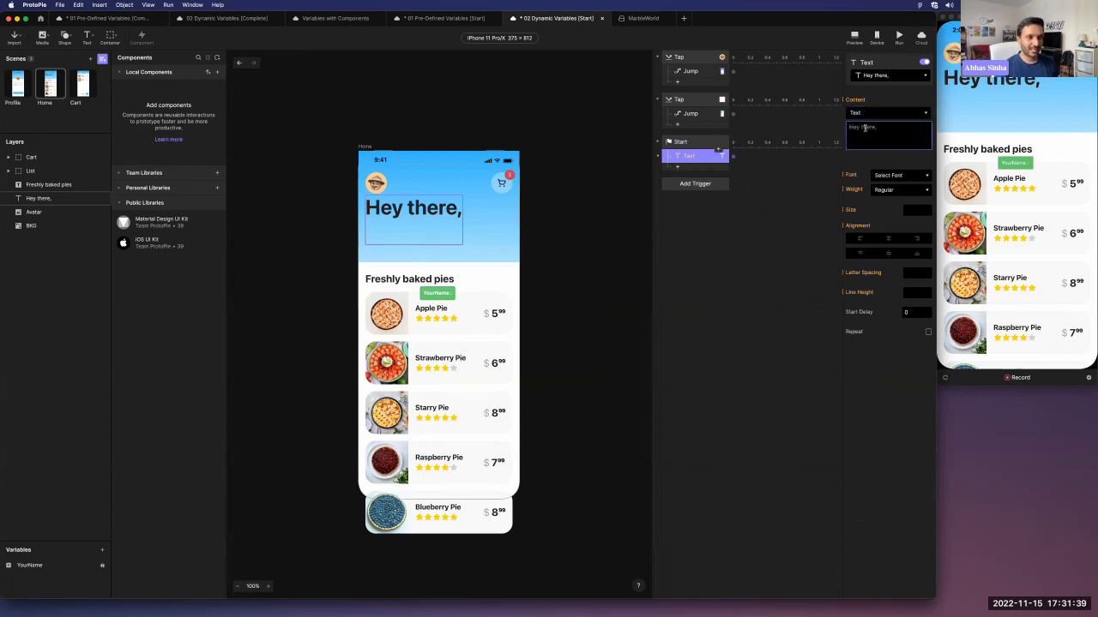
left_click(870, 114)
left_click(868, 122)
left_click(870, 126)
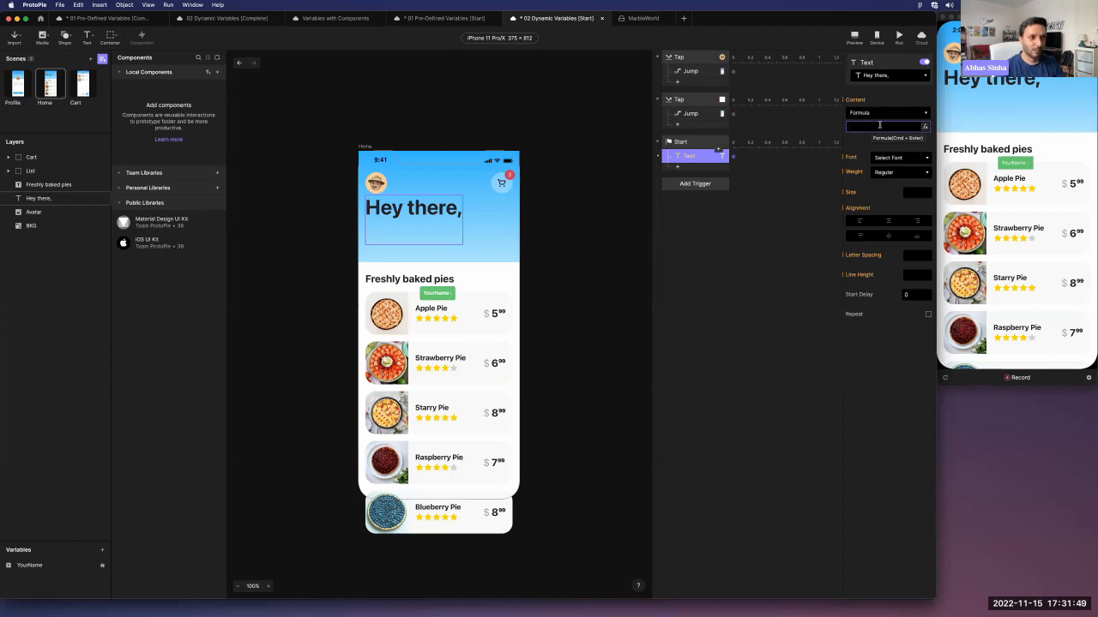
left_click(923, 126)
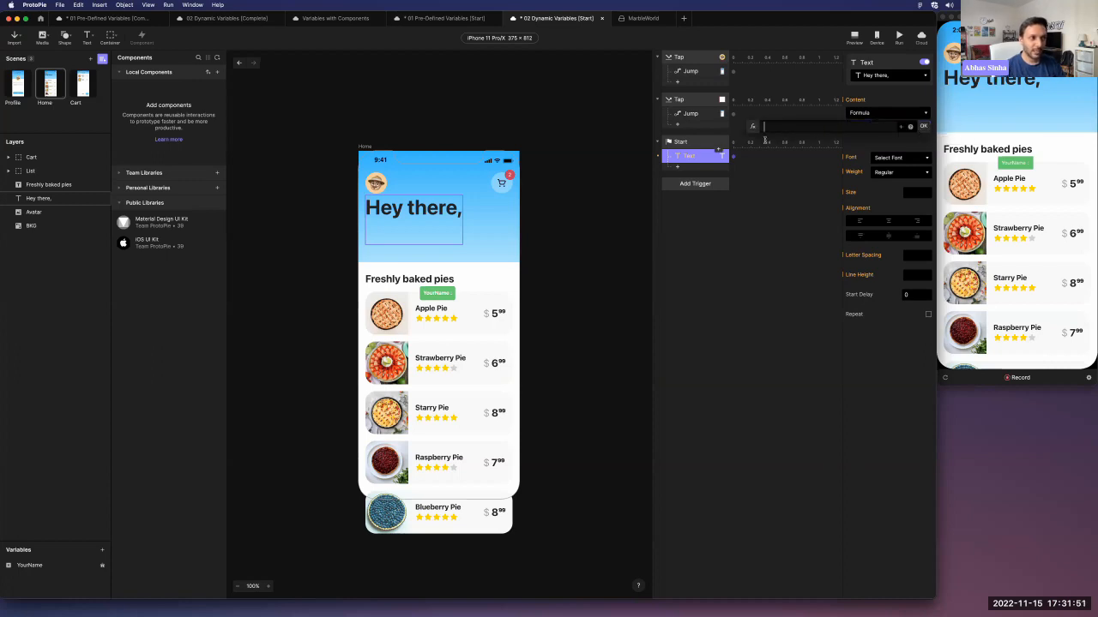
left_click(901, 127)
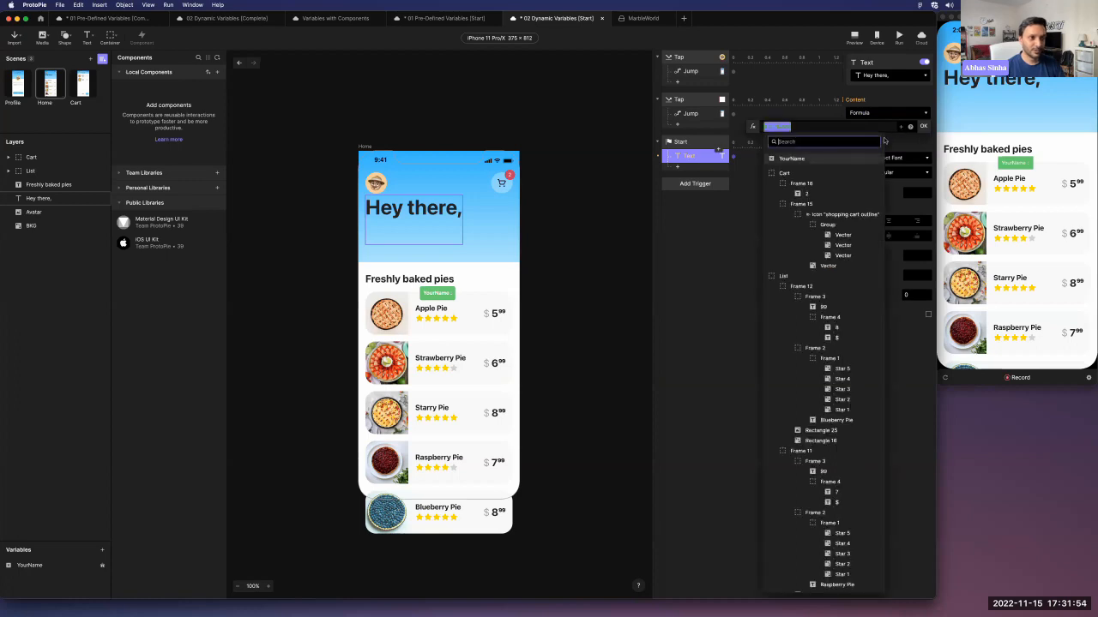
left_click(792, 159)
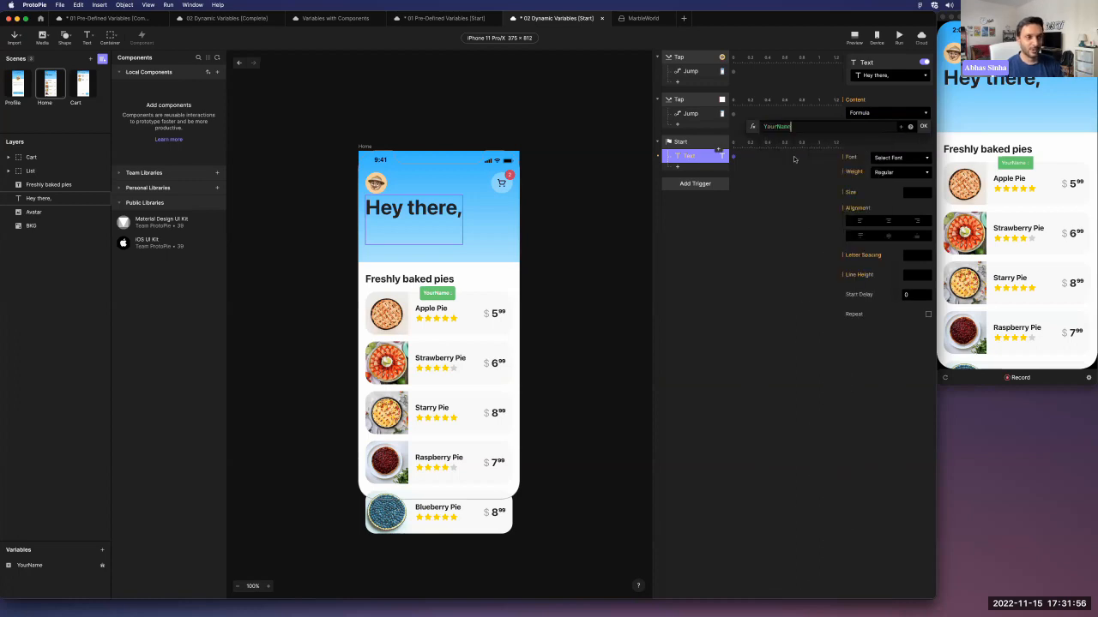
left_click(924, 127)
left_click(1019, 113)
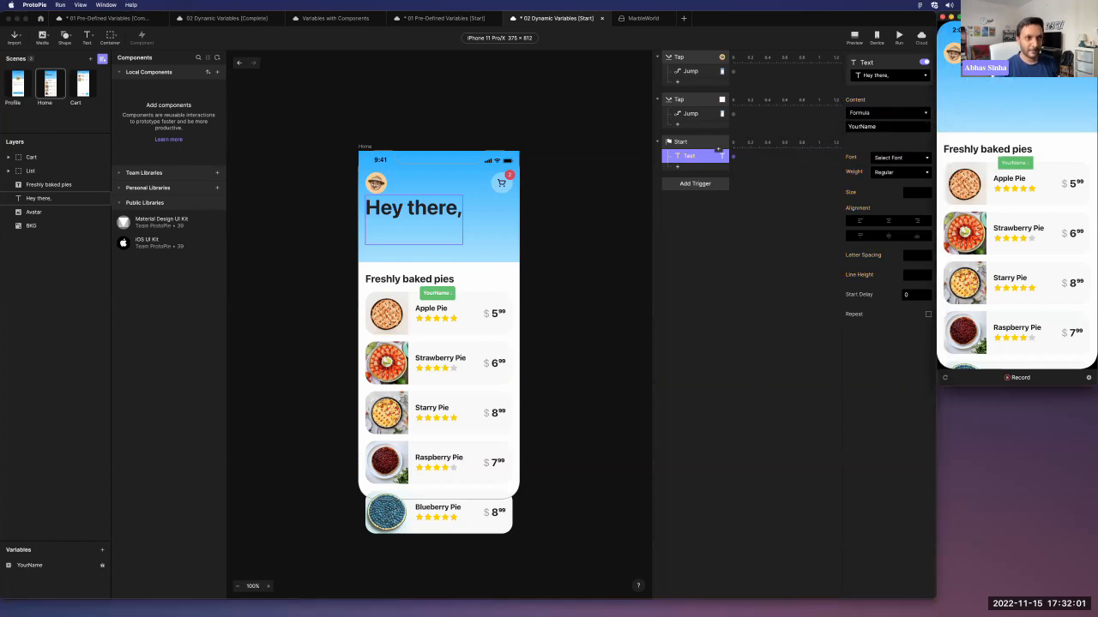
Test the greeting in the preview by entering a first name on the Profile scene and saving it.
left_click(954, 53)
left_click(1004, 185)
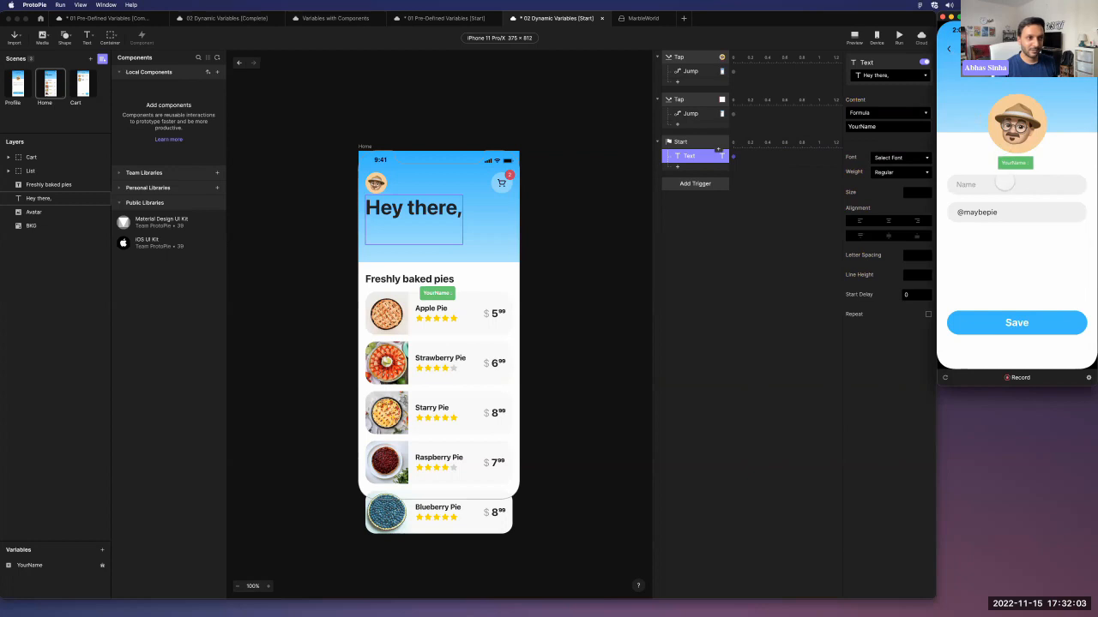
type("Abhas")
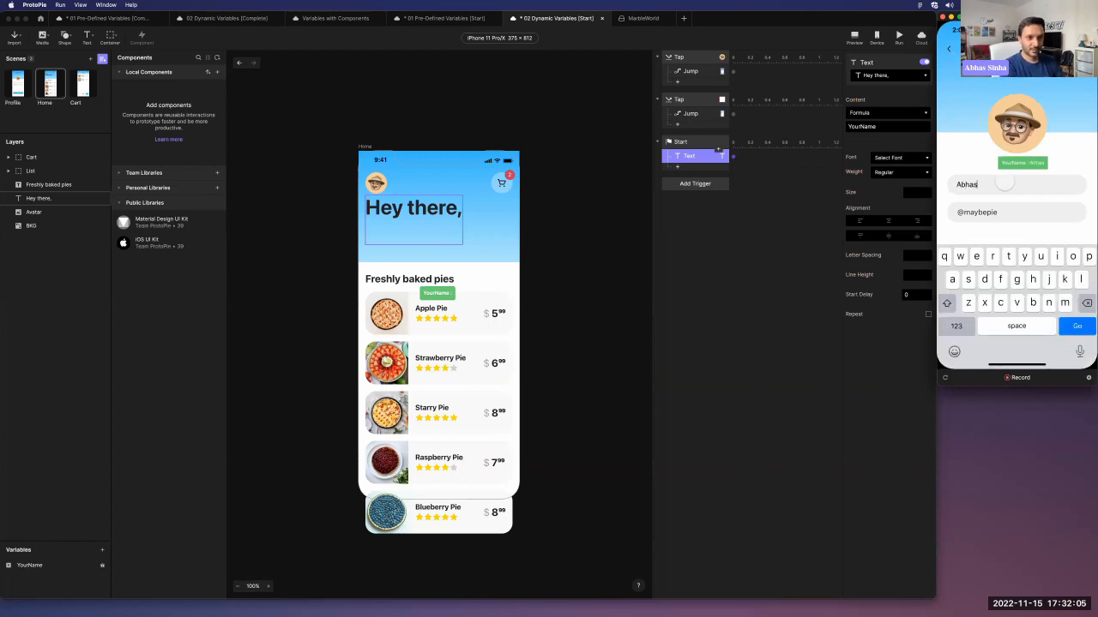
key("Return")
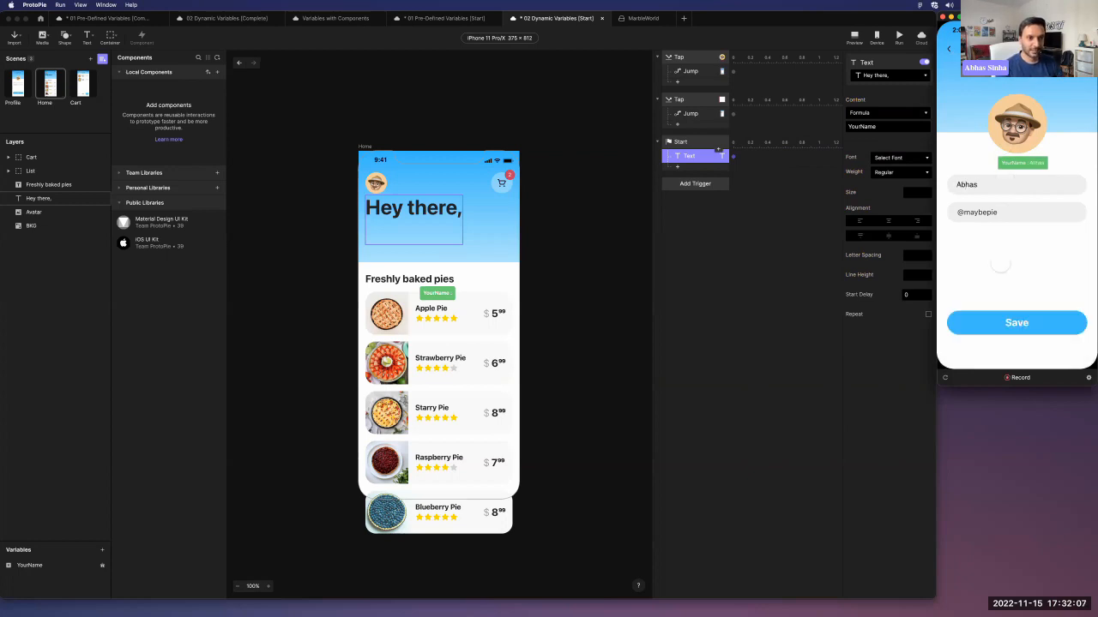
left_click(1016, 322)
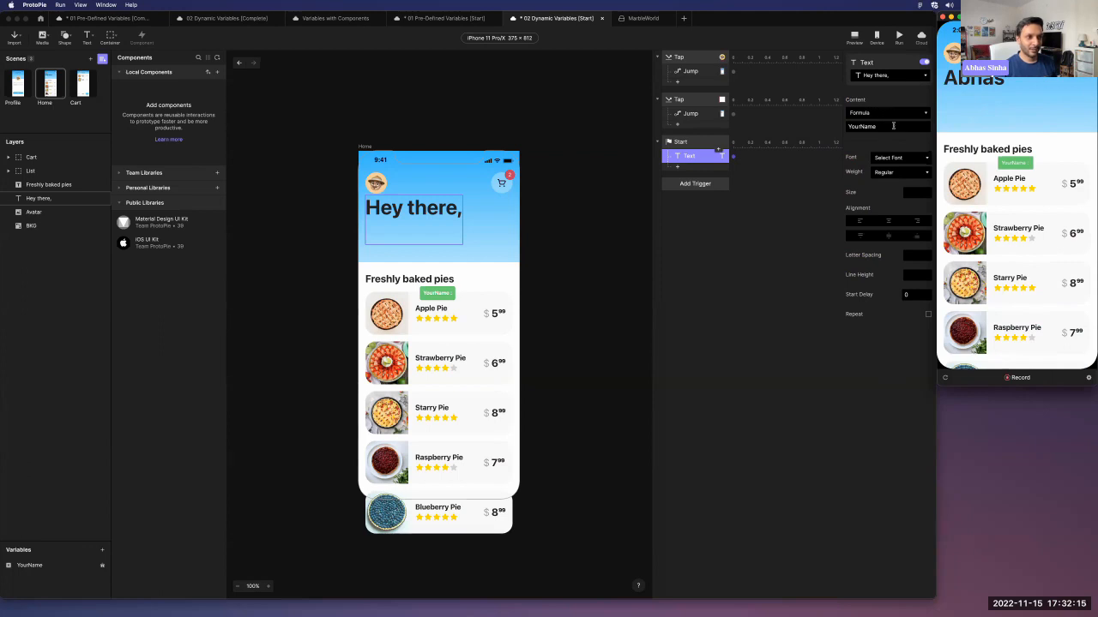
Extend the Text response's formula to "Hey there, " + YourName.
left_click(922, 127)
left_click(922, 127)
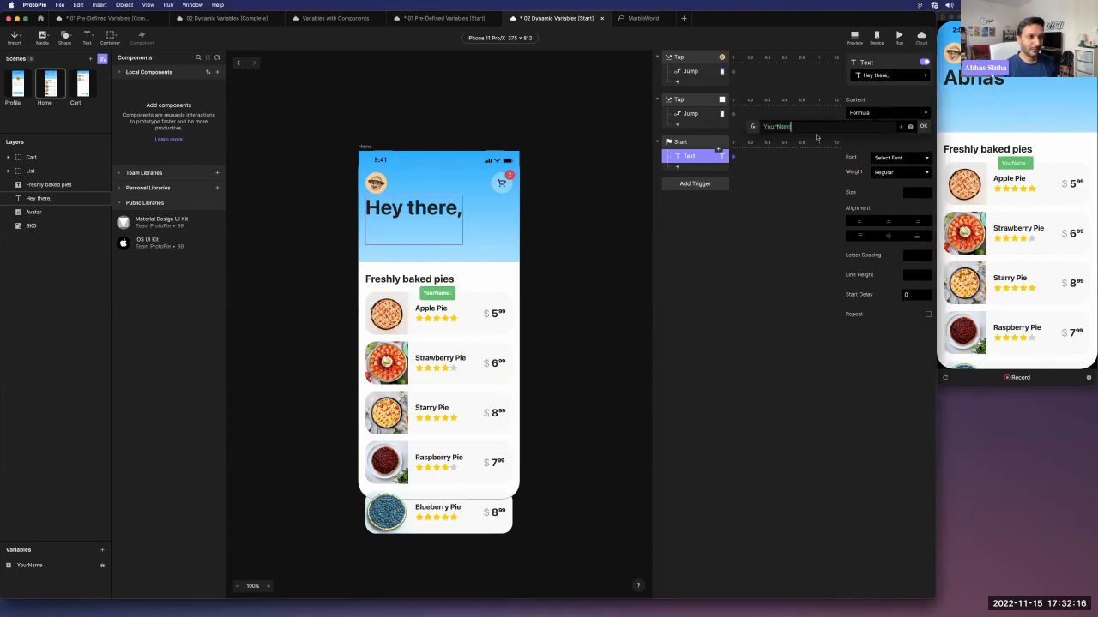
left_click(763, 127)
type("\"")
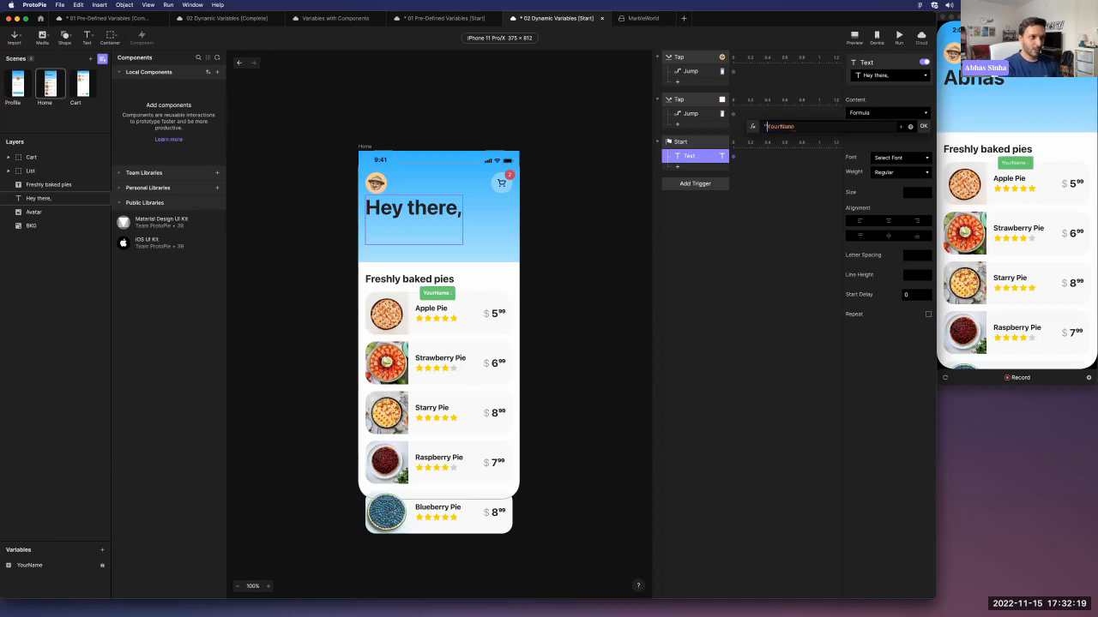
type("Hey ther")
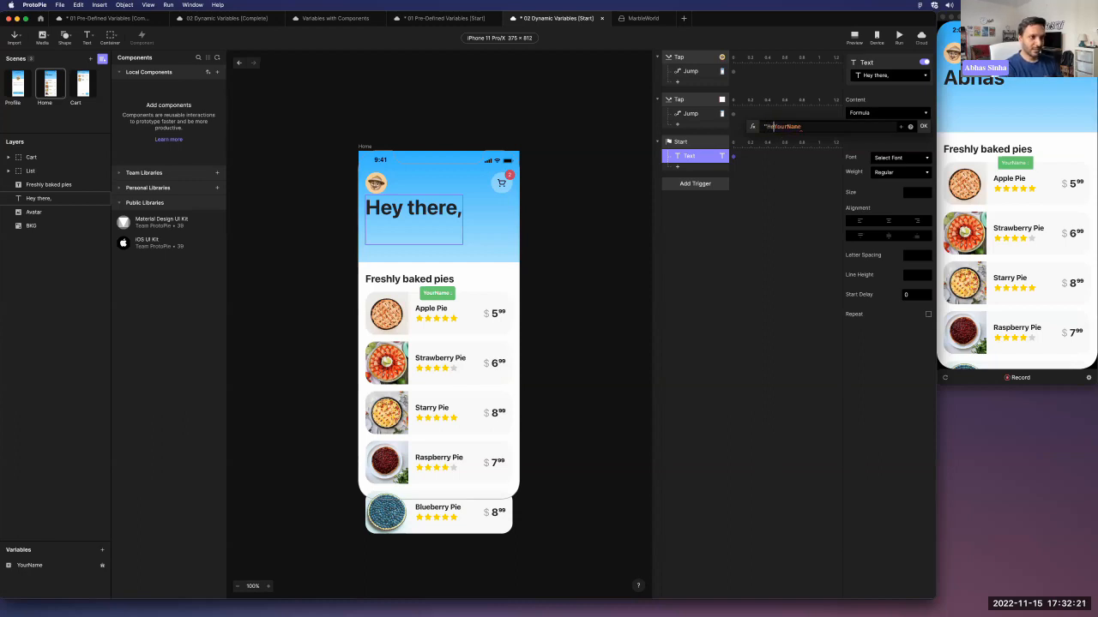
type("e, \"")
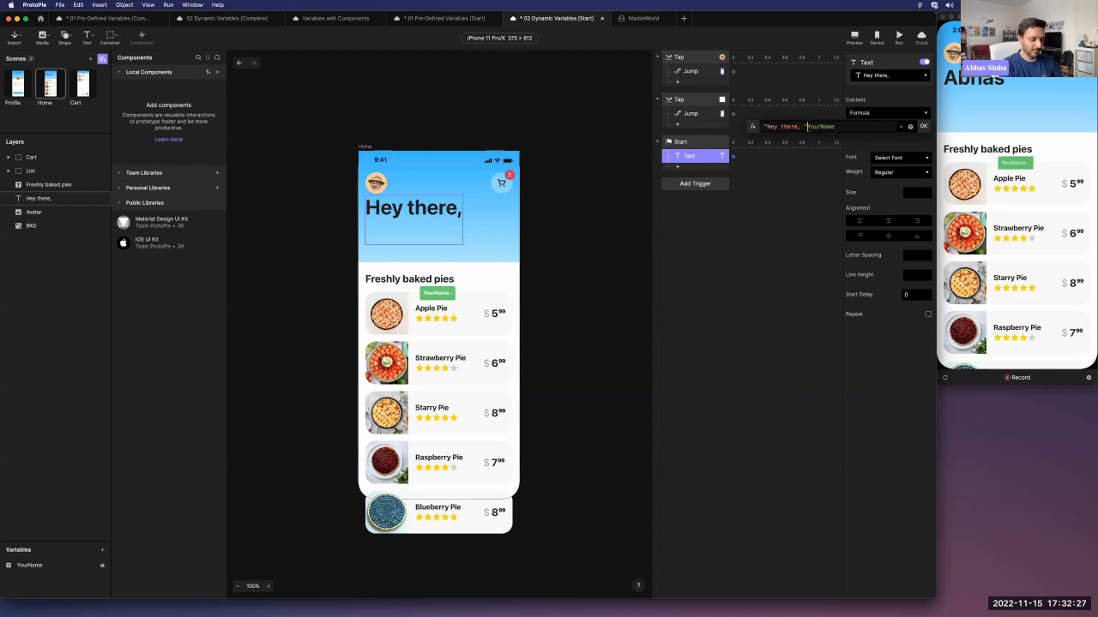
type(" +")
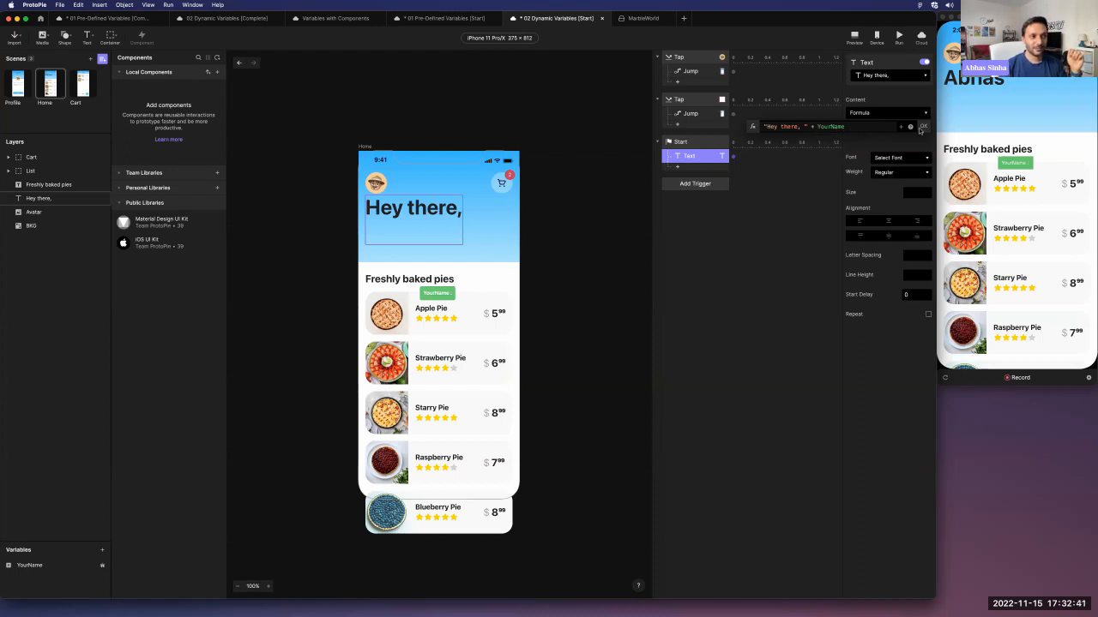
left_click(922, 127)
Check the combined greeting in the preview by entering and saving a first name on the Profile scene again.
left_click(953, 53)
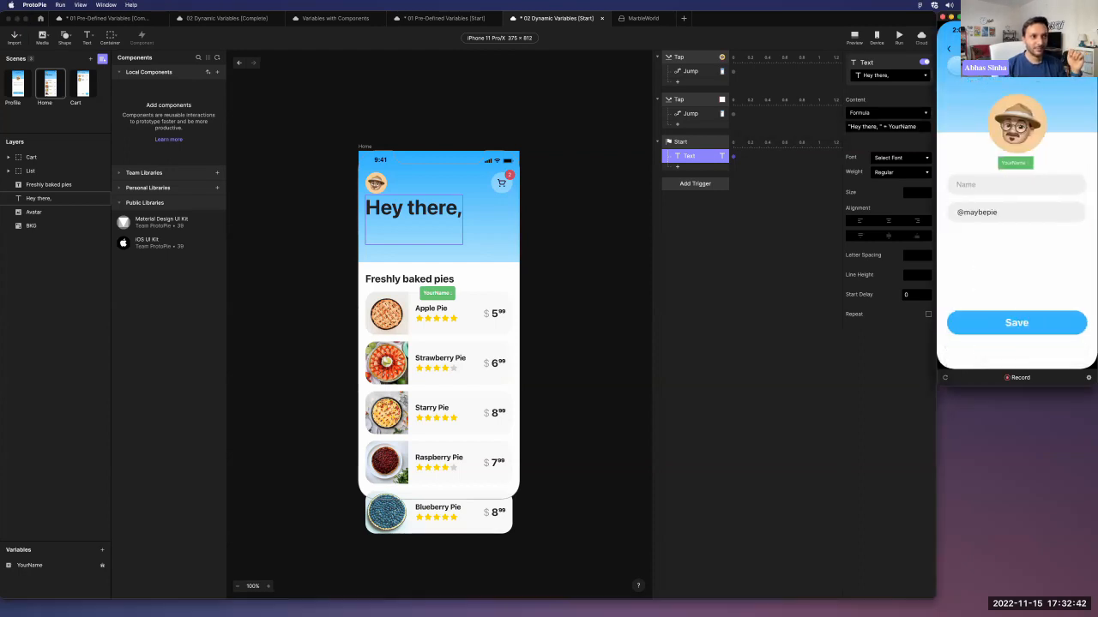
left_click(1004, 186)
type("Abhas")
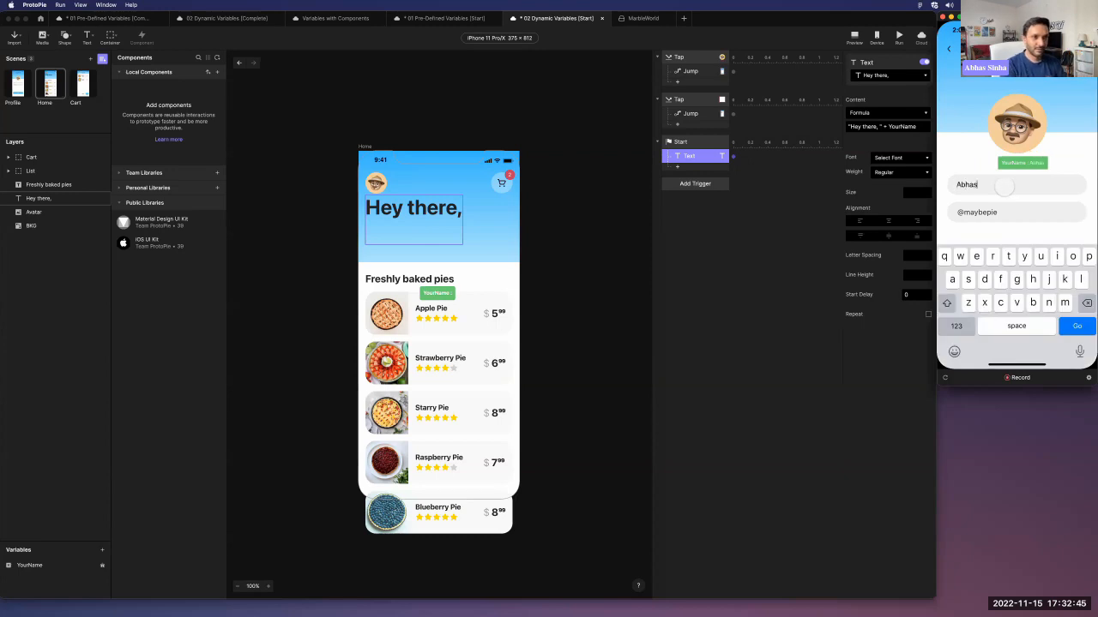
key("Return")
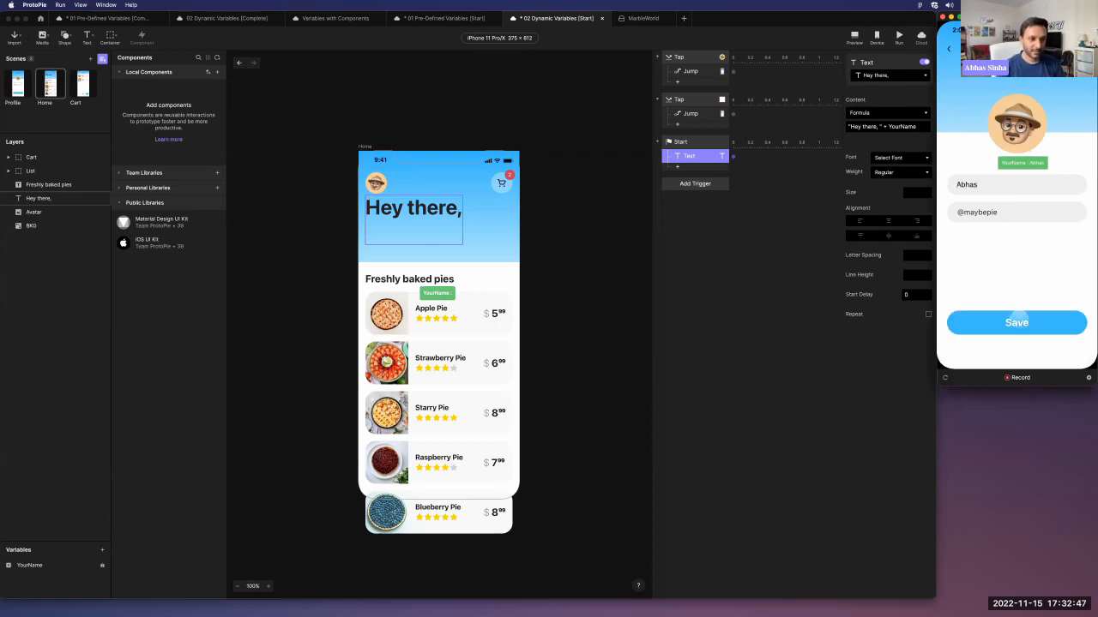
left_click(1018, 321)
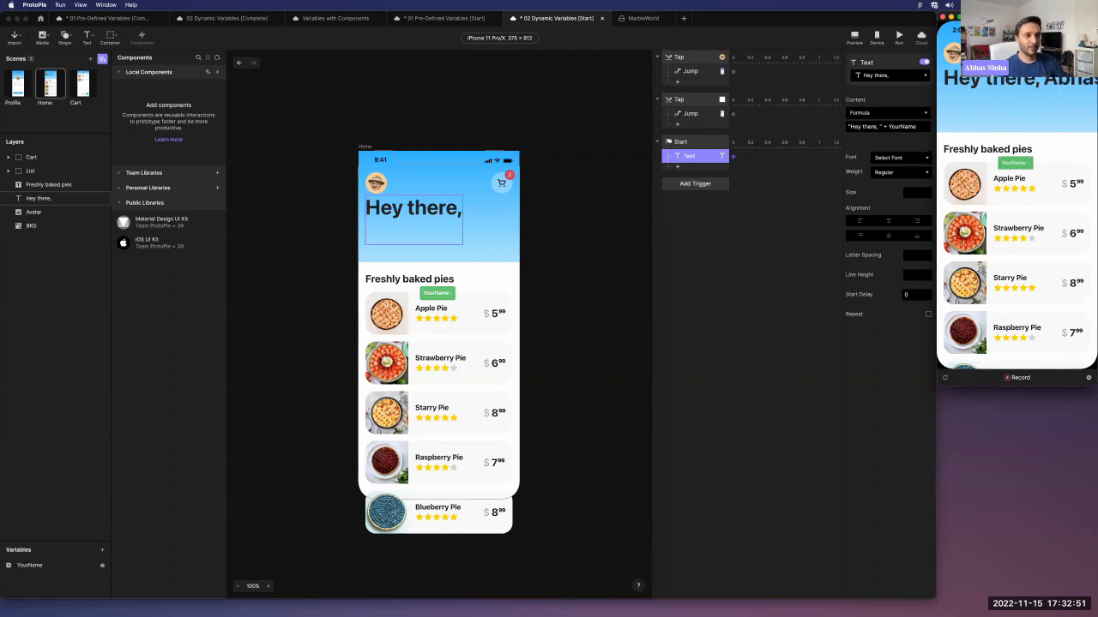
Add a line break so the formula is "Hey there, \n" + YourName, and test it by saving a first name in the preview.
left_click(877, 127)
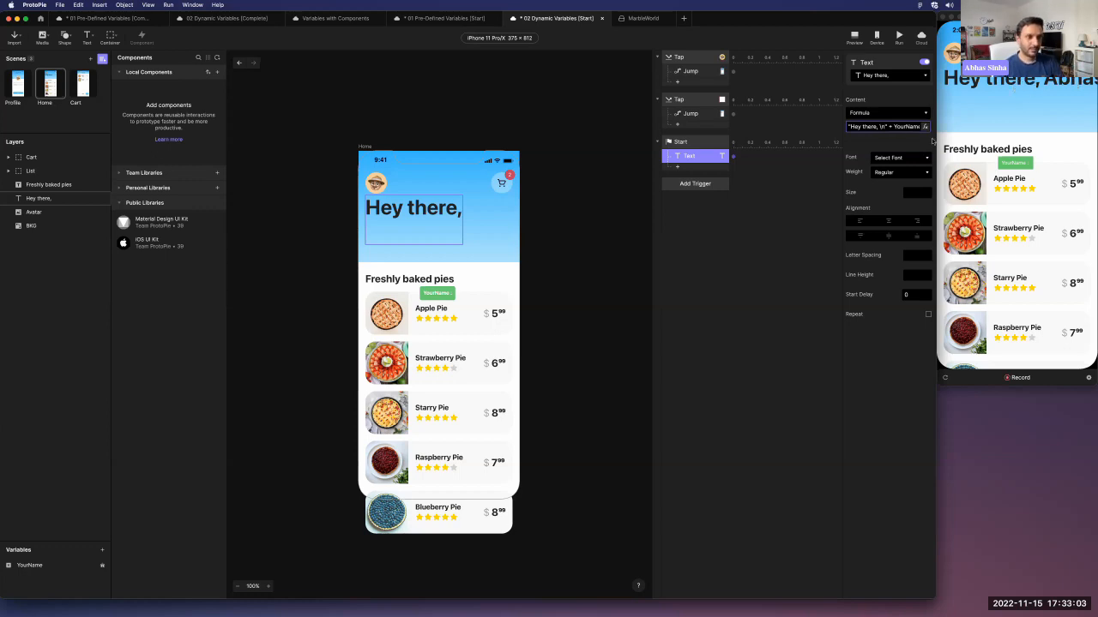
key("Return")
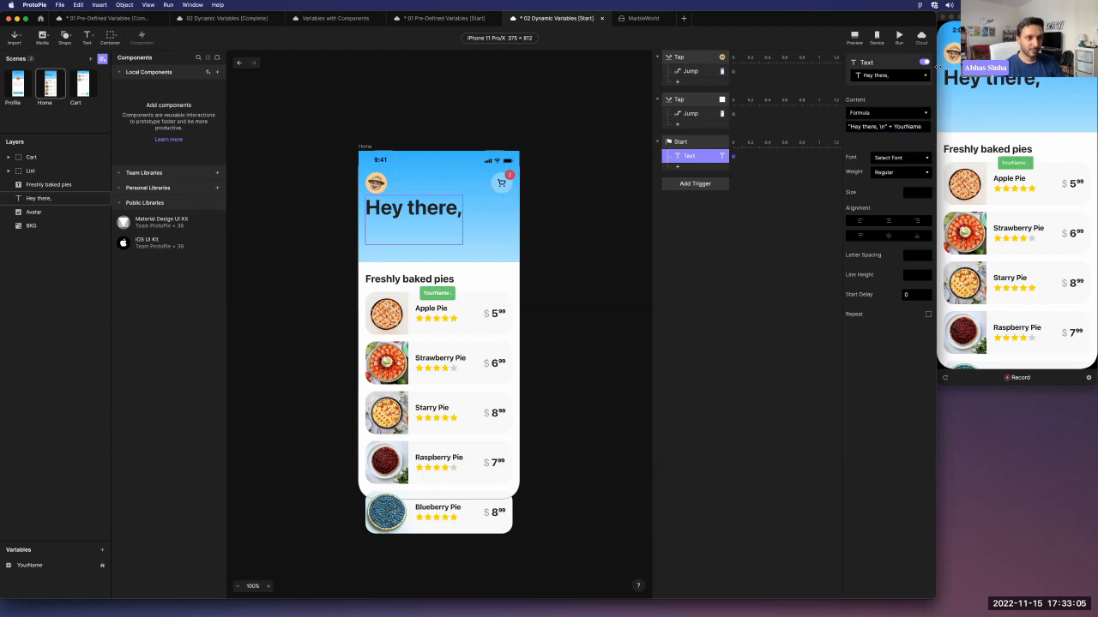
left_click(943, 53)
left_click(994, 185)
type("Abhas")
key("Return")
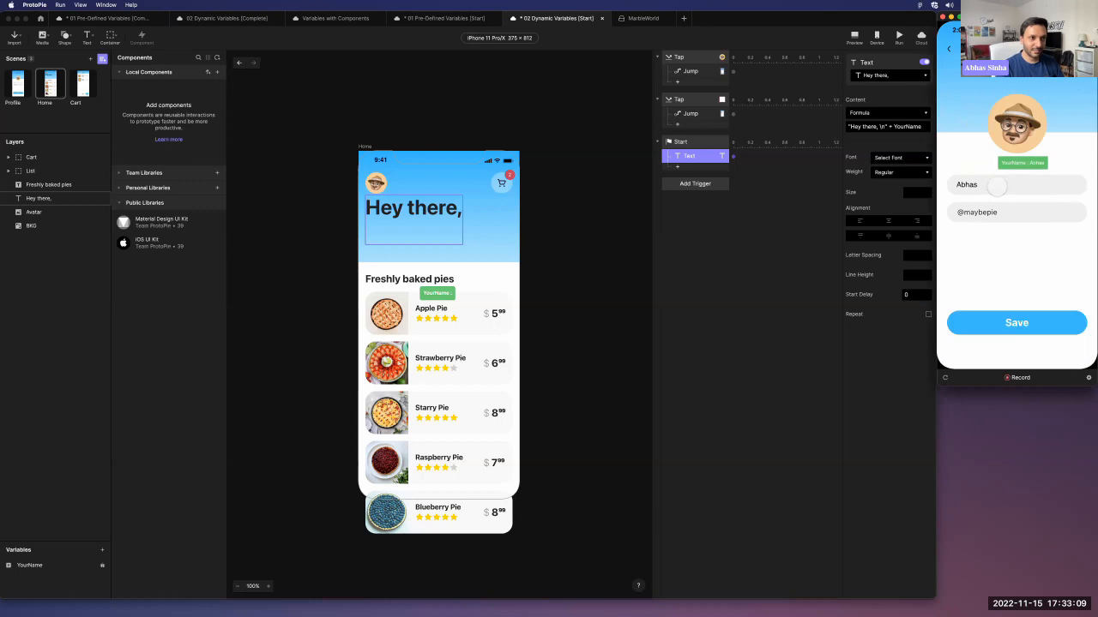
left_click(1017, 322)
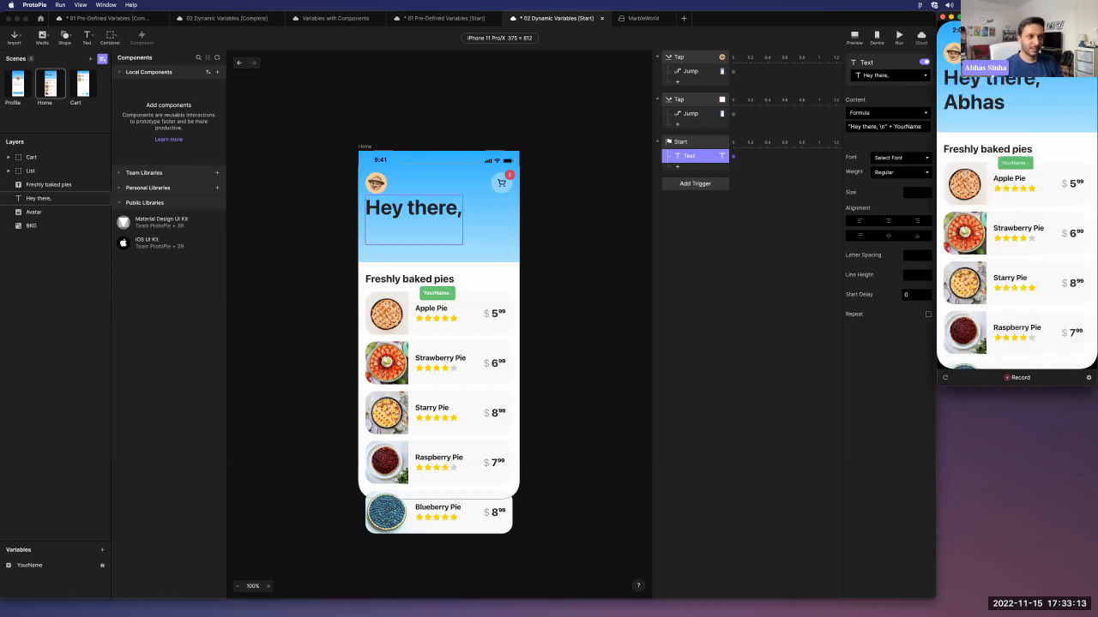
Append an exclamation mark so the greeting formula is "Hey there, \n" + YourName + "!".
left_click(918, 127)
left_click(921, 129)
type("+")
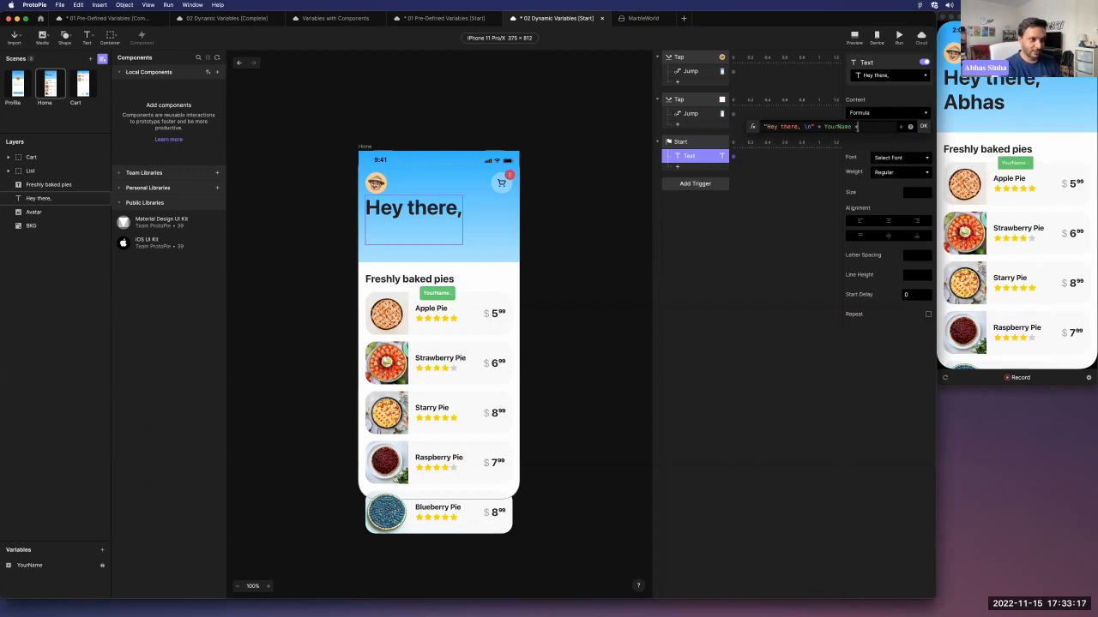
type("\"!\"")
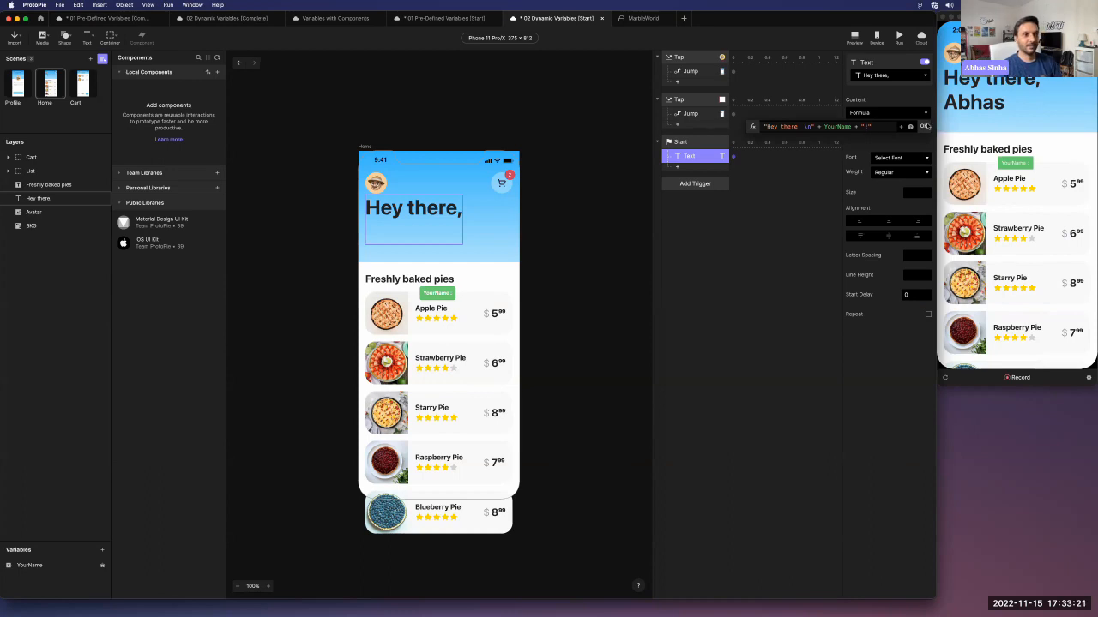
left_click(925, 125)
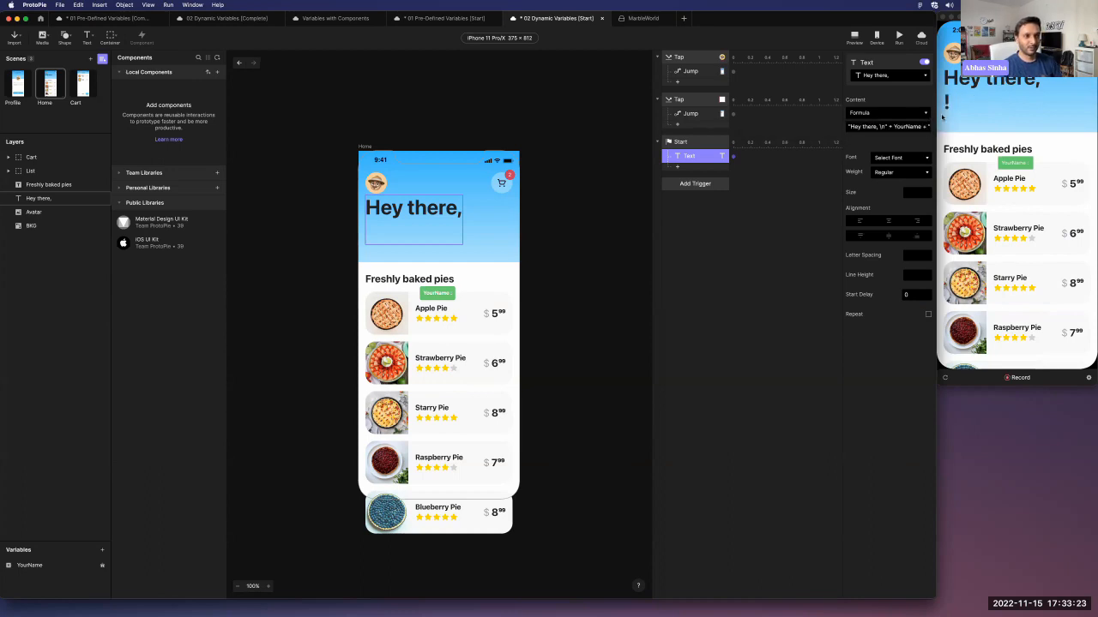
Test the greeting with the exclamation mark by entering and saving a first name in the preview's Profile scene.
left_click(950, 53)
left_click(976, 184)
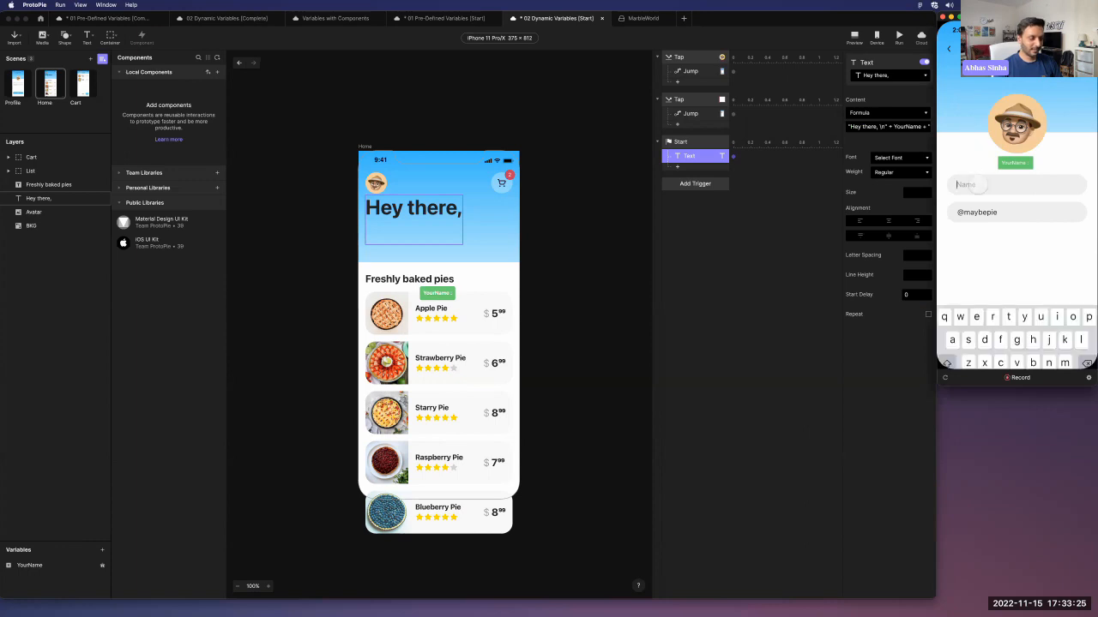
type("Abhas")
key("Return")
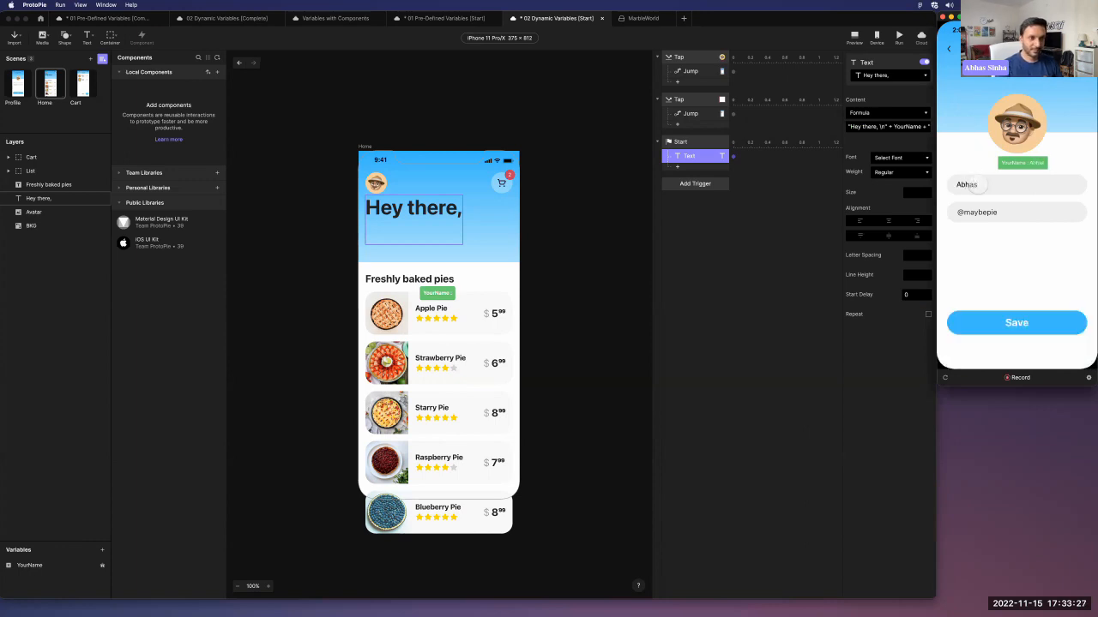
left_click(1017, 325)
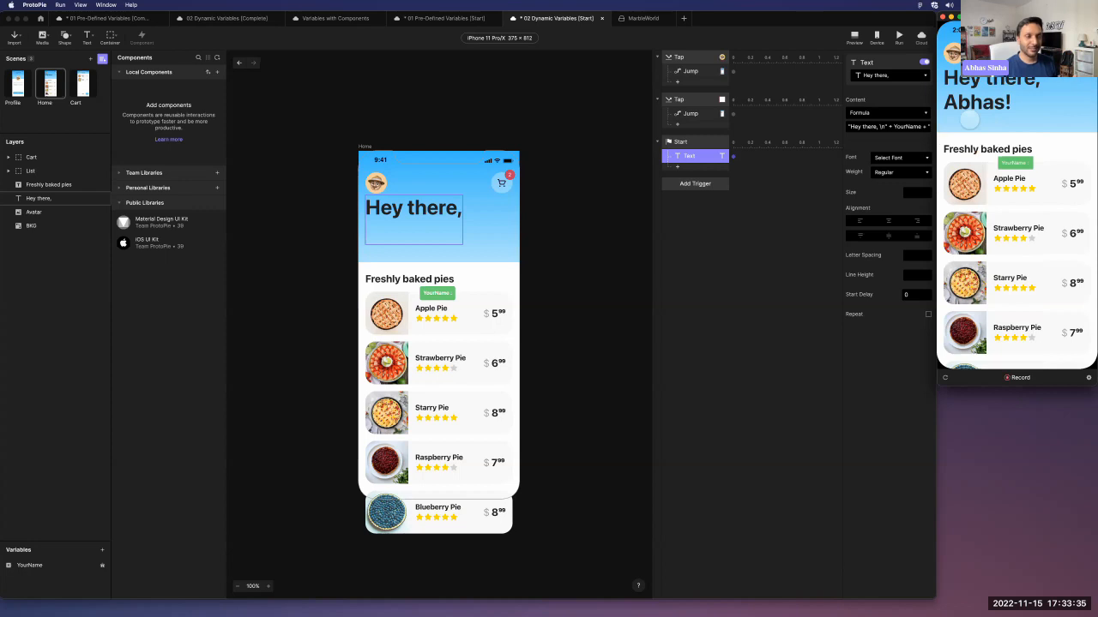
Reopen the Profile scene in the preview, replace the name with a different full name and save it.
left_click(951, 52)
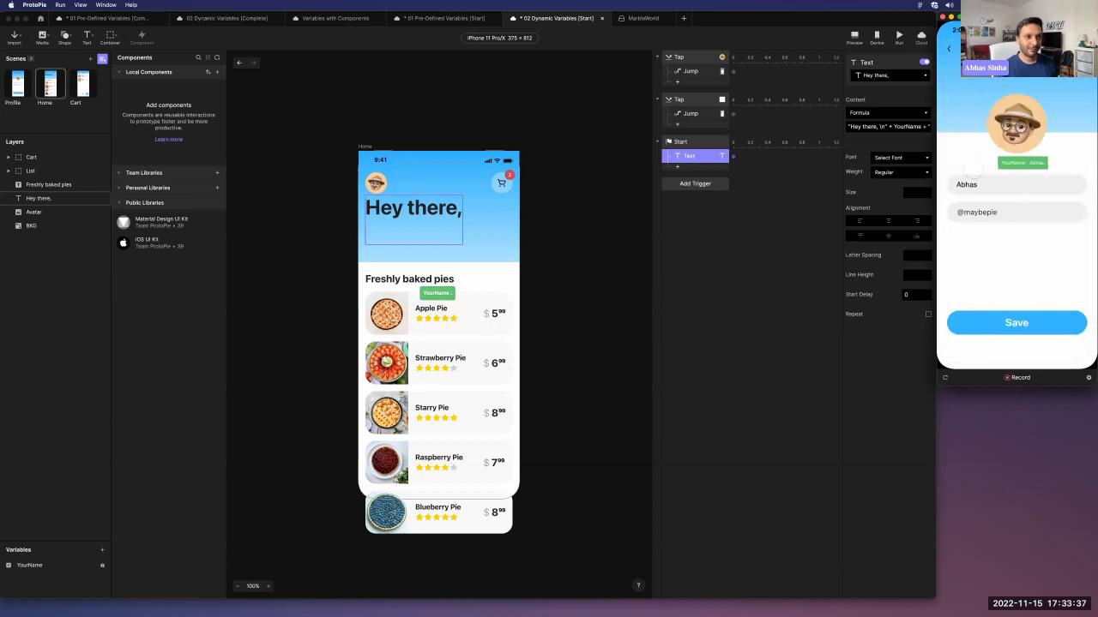
left_click(982, 185)
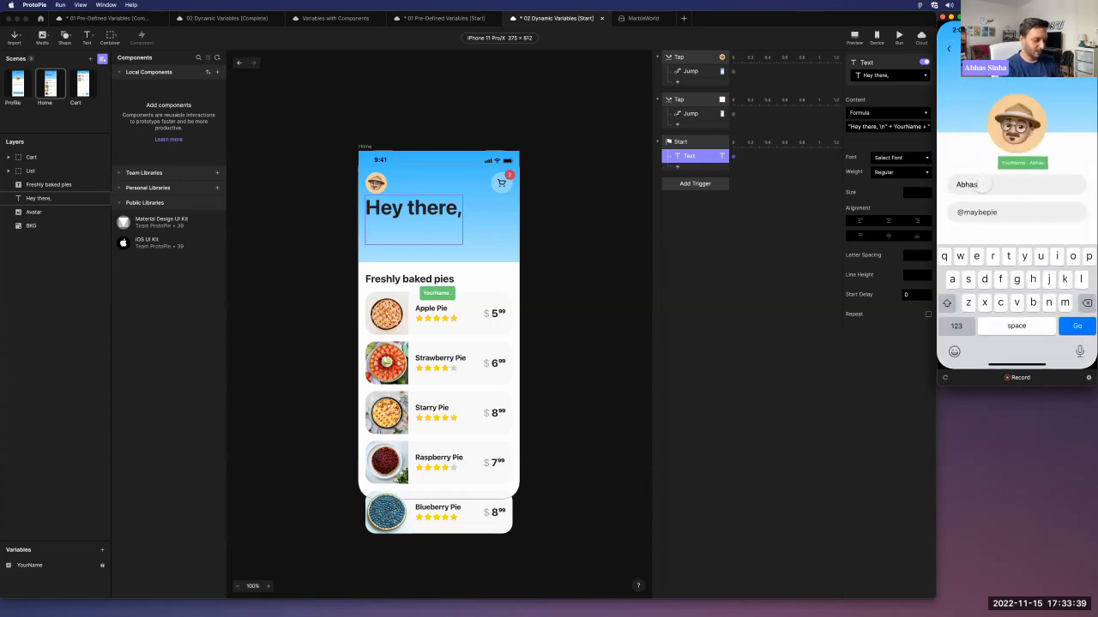
type("MartM")
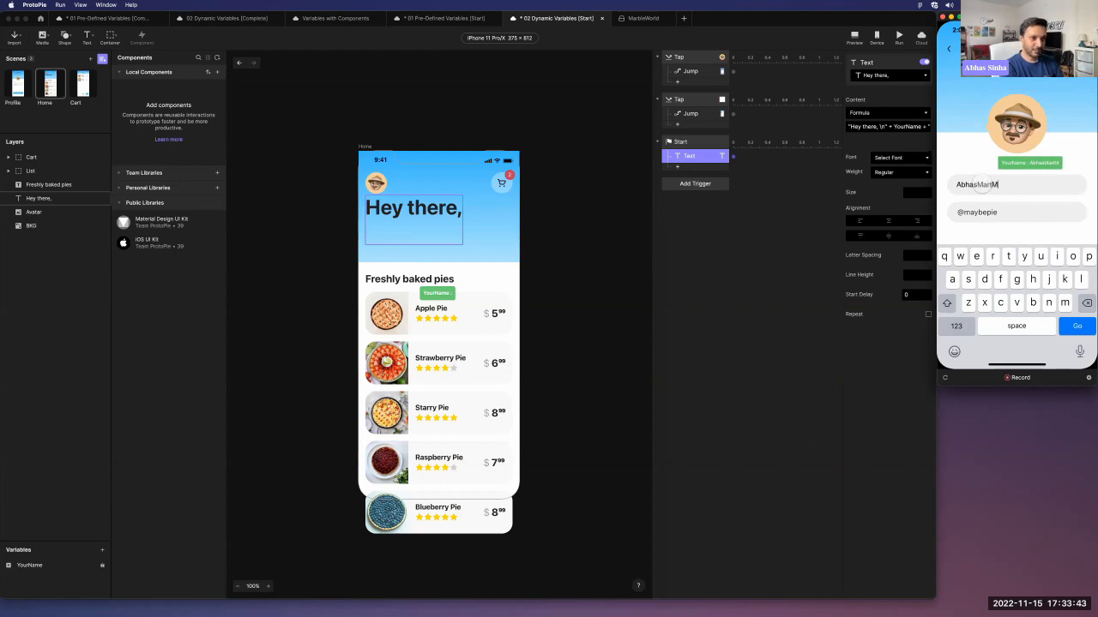
key("BackSpace")
key("BackSpace")
key("BackSpace")
key("BackSpace")
key("BackSpace")
key("BackSpace")
key("BackSpace")
key("BackSpace")
key("BackSpace")
type("Mar")
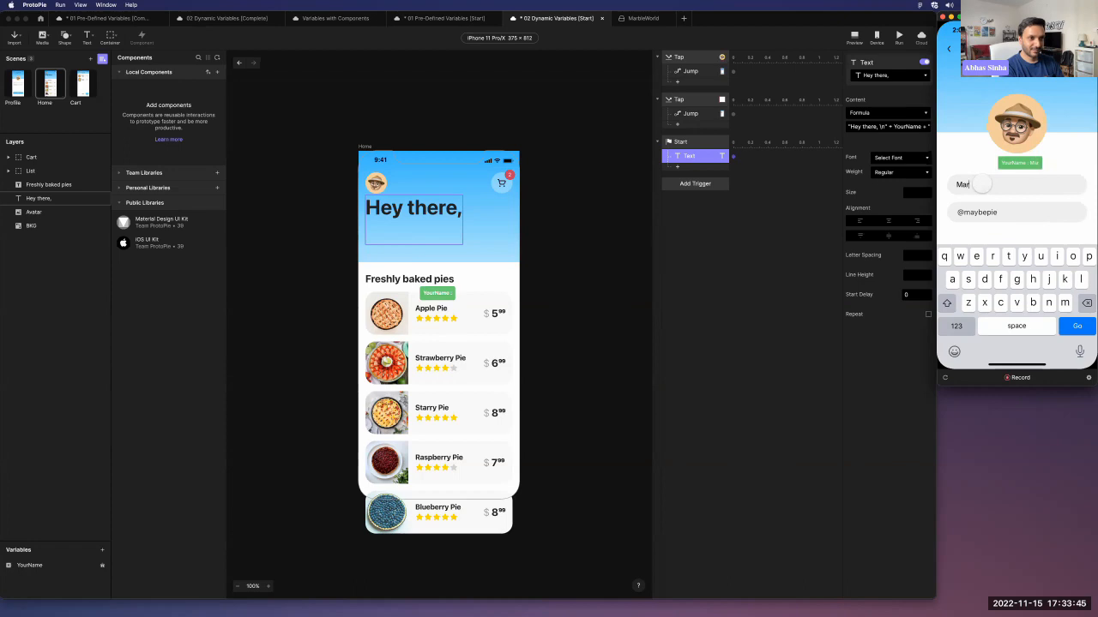
type("ty McF")
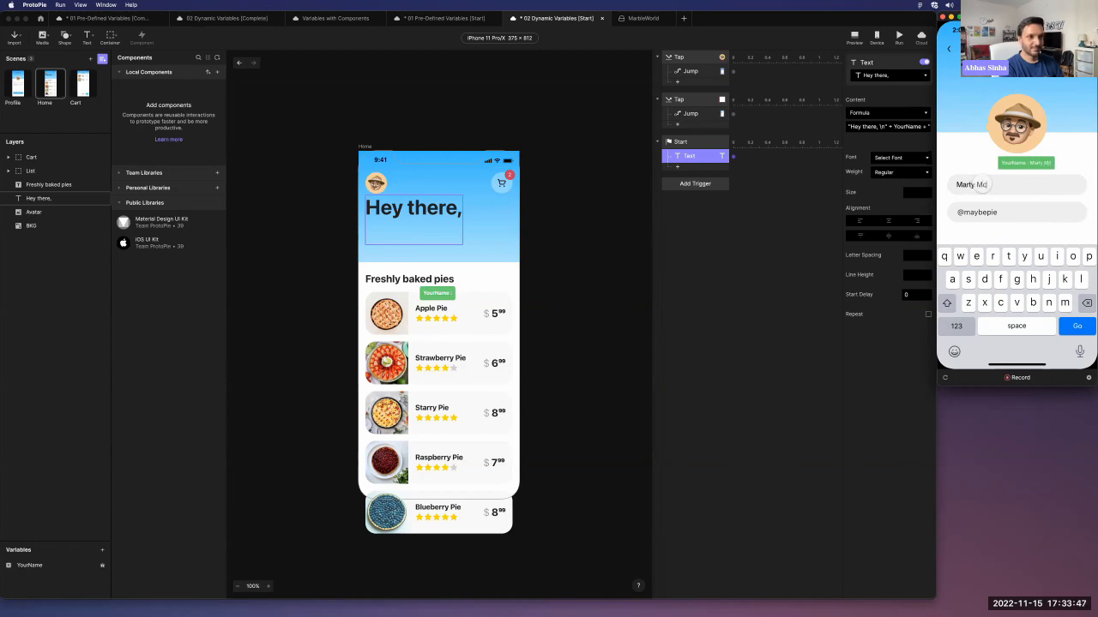
type("ly")
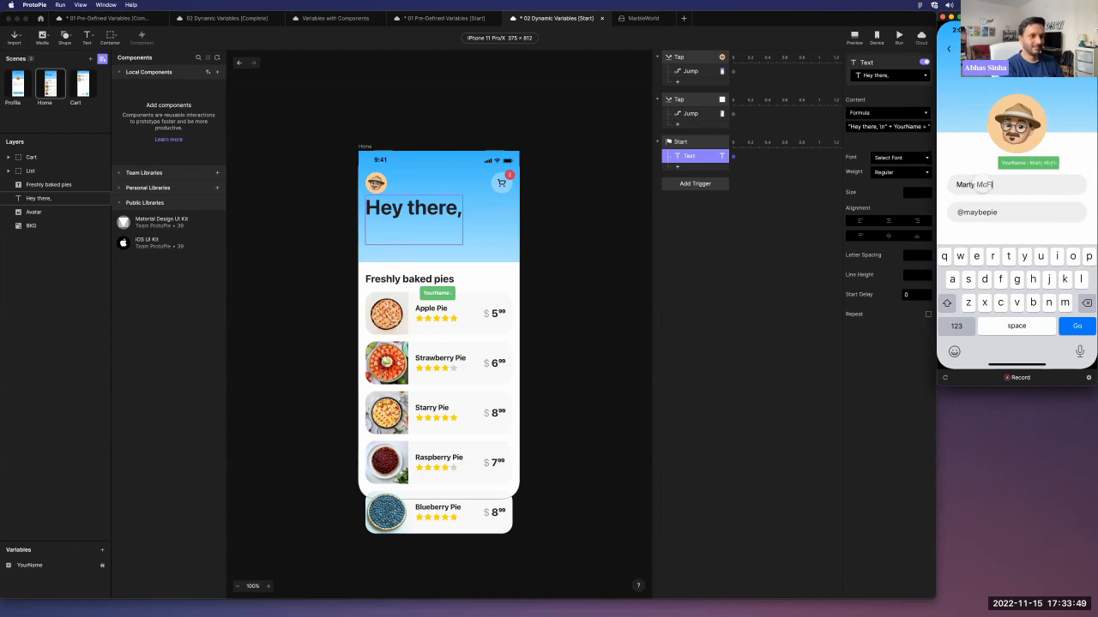
key("Return")
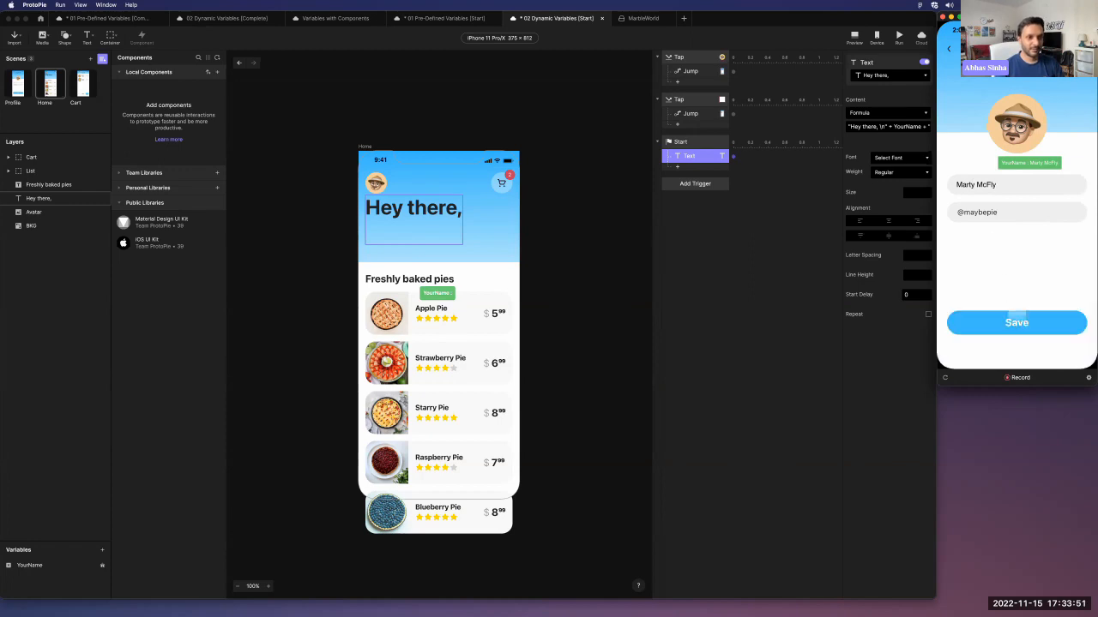
left_click(1013, 317)
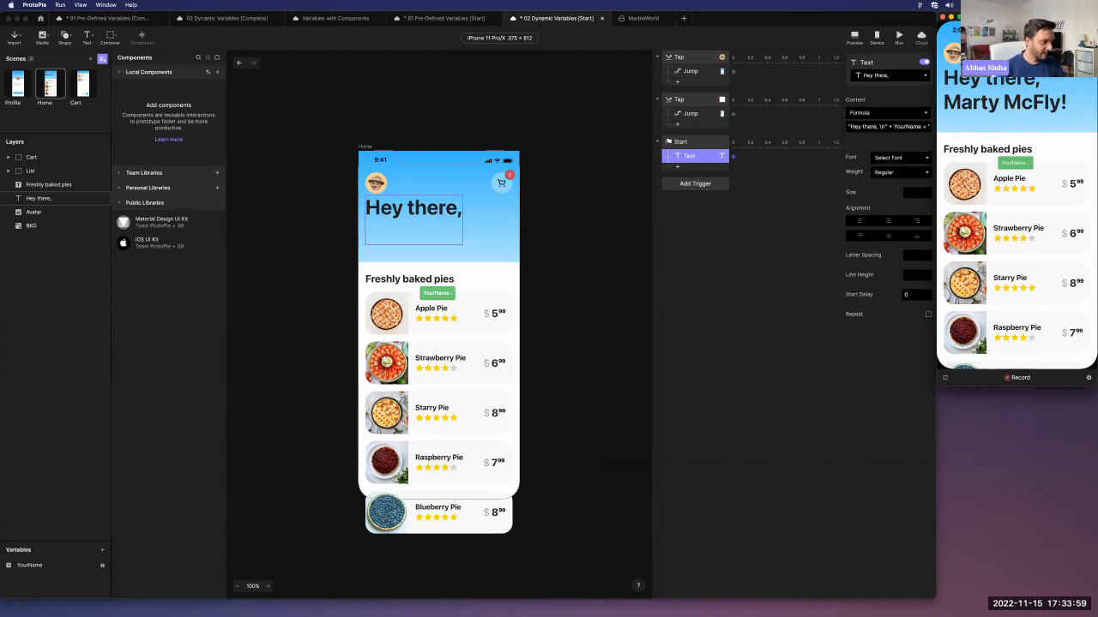
Turn off the YourName variable's on-screen value display and open the cart in the preview.
left_click(102, 566)
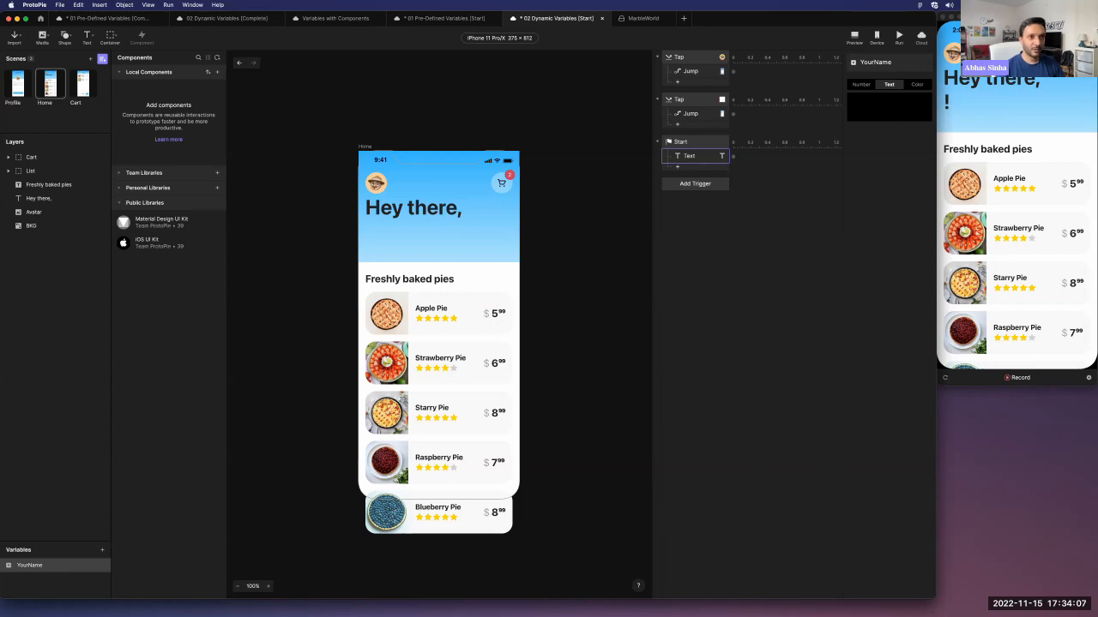
left_click(1078, 53)
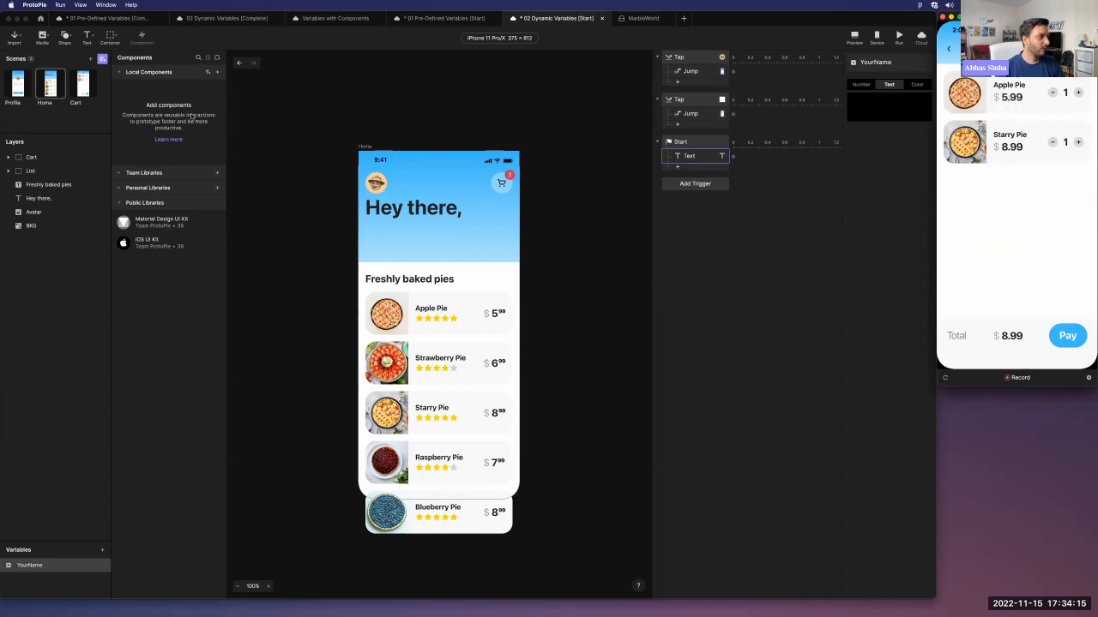
Open the Cart scene for editing, look at the Apple Pie item and start adding a new variable.
left_click(83, 78)
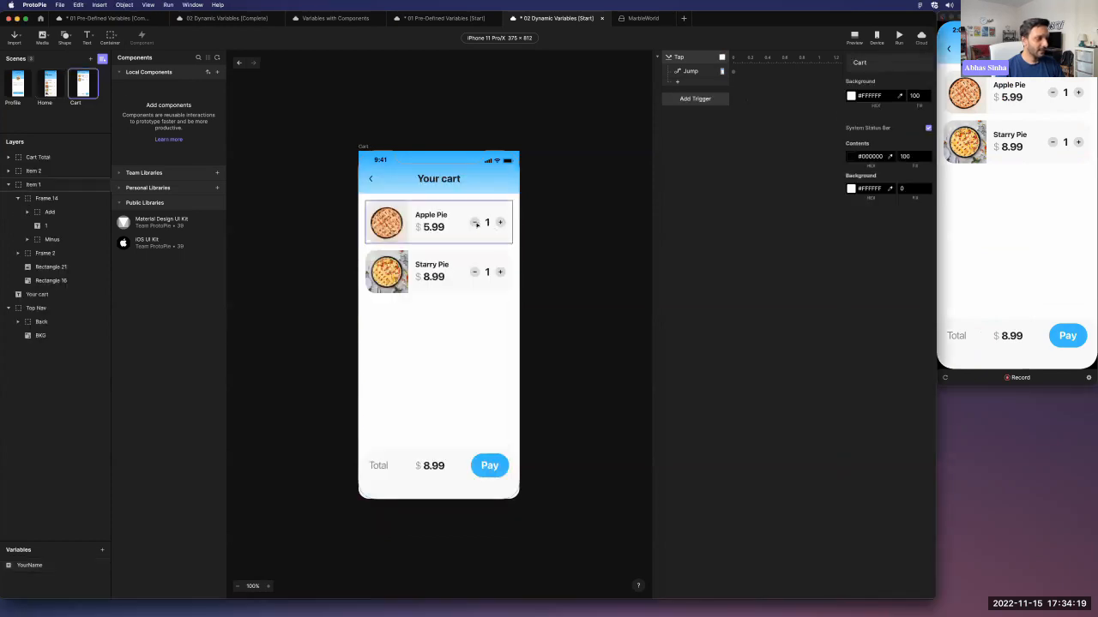
key("alt")
left_click(434, 226)
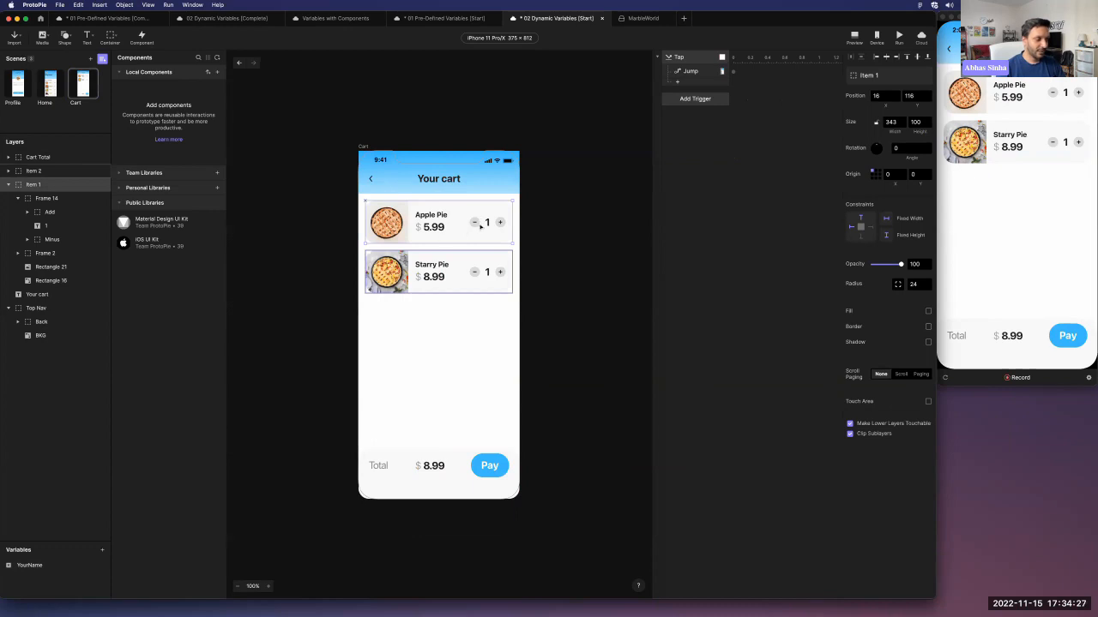
left_click(101, 553)
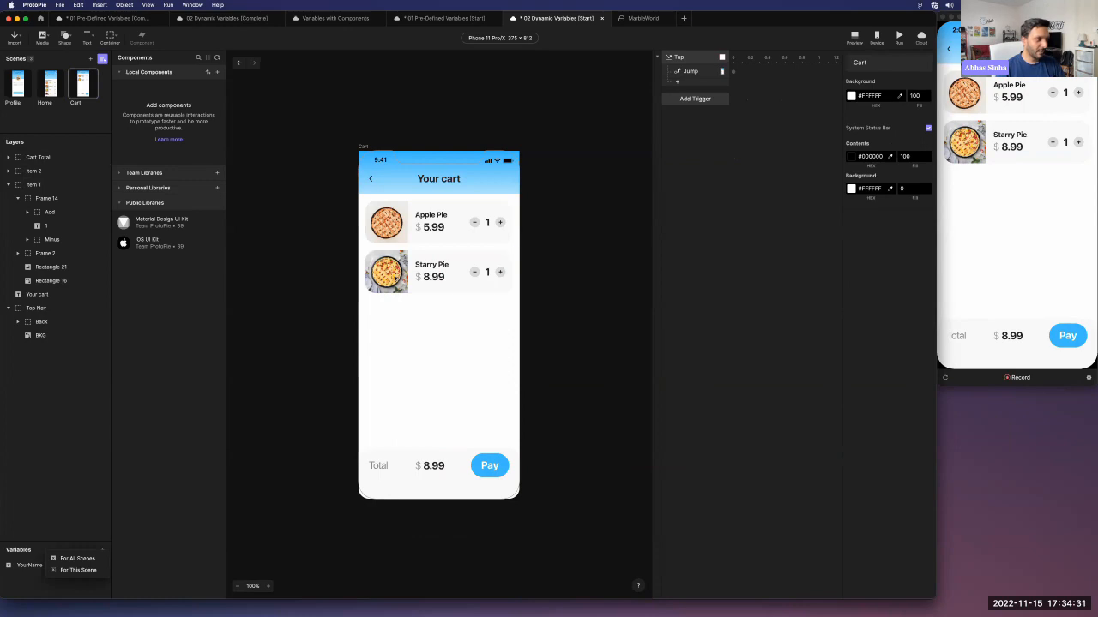
Create a number variable available for all scenes and name it ApplePie.
left_click(78, 562)
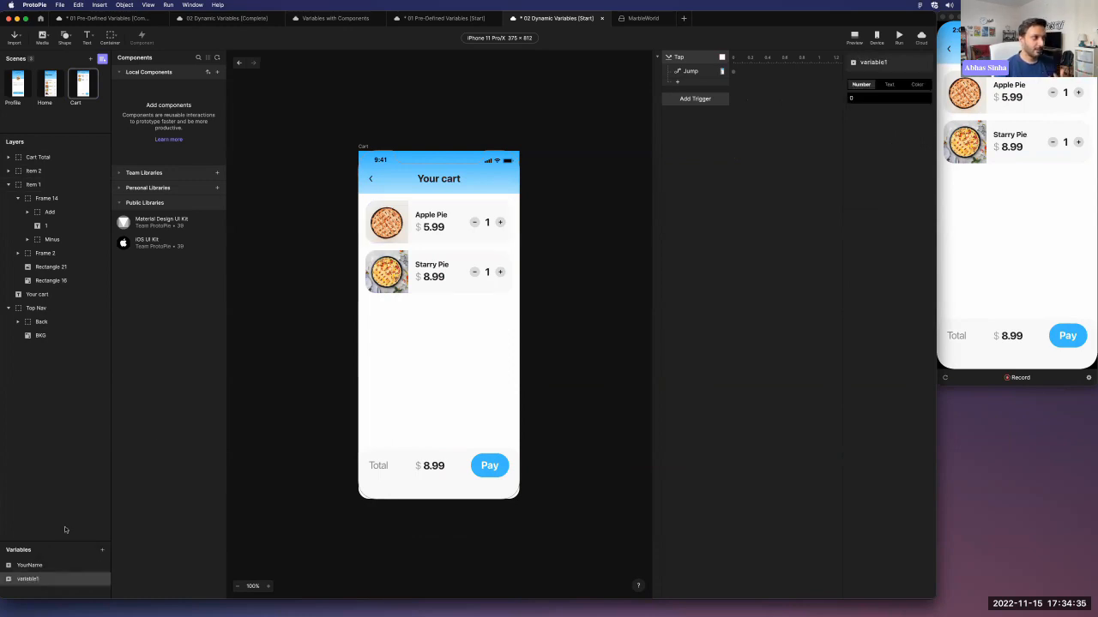
left_click(45, 86)
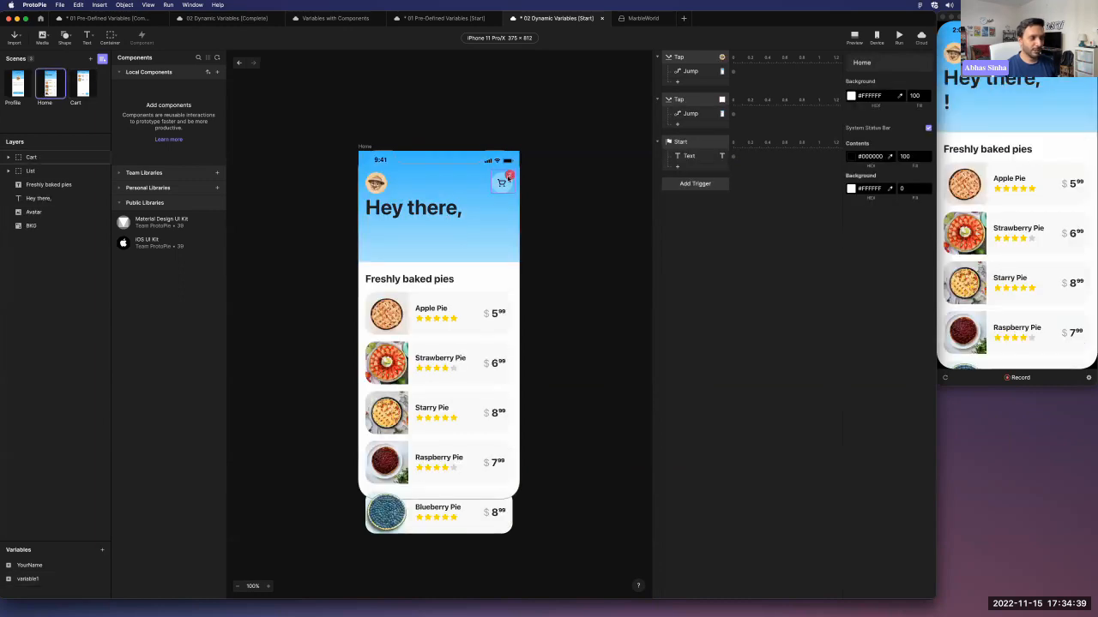
left_click(84, 88)
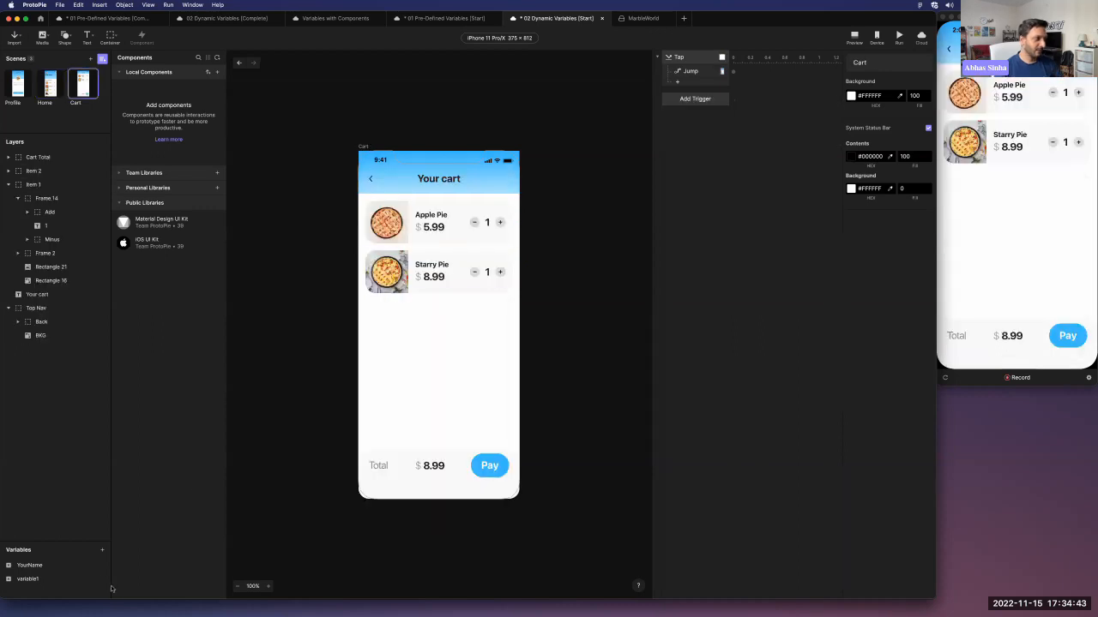
double_click(29, 580)
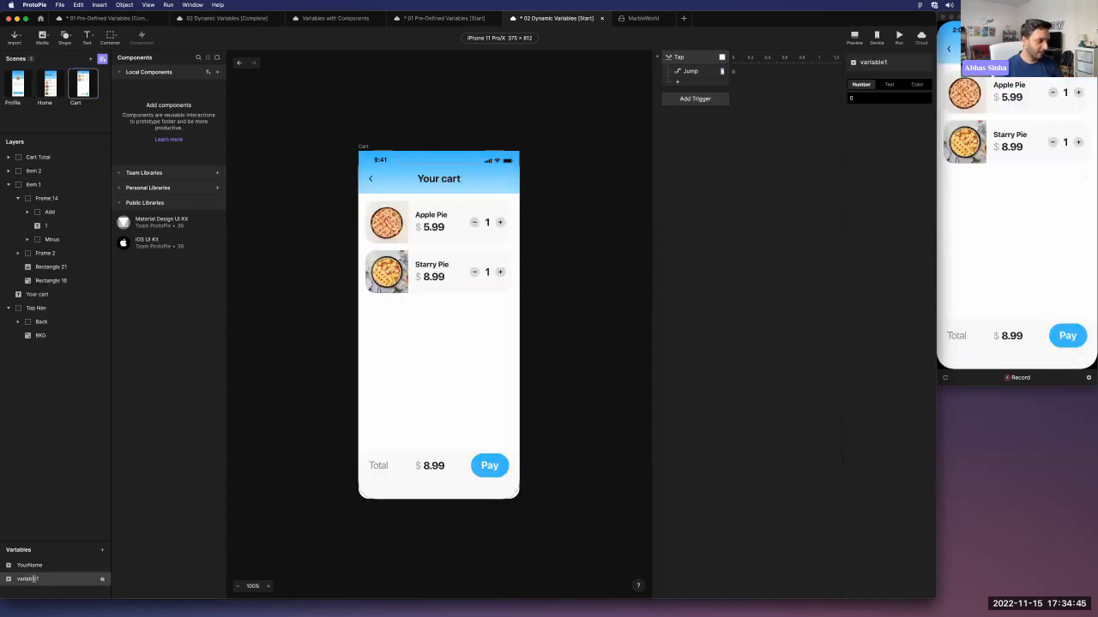
type("ApplePie")
key("Return")
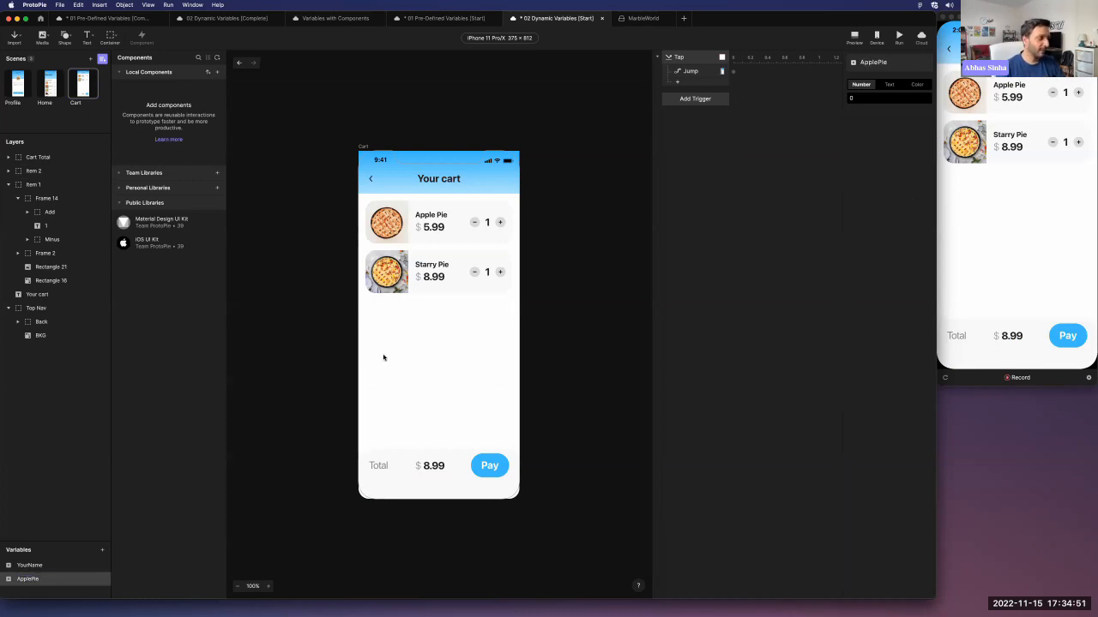
Hide the components library and widen the scenes and layers area.
left_click(100, 62)
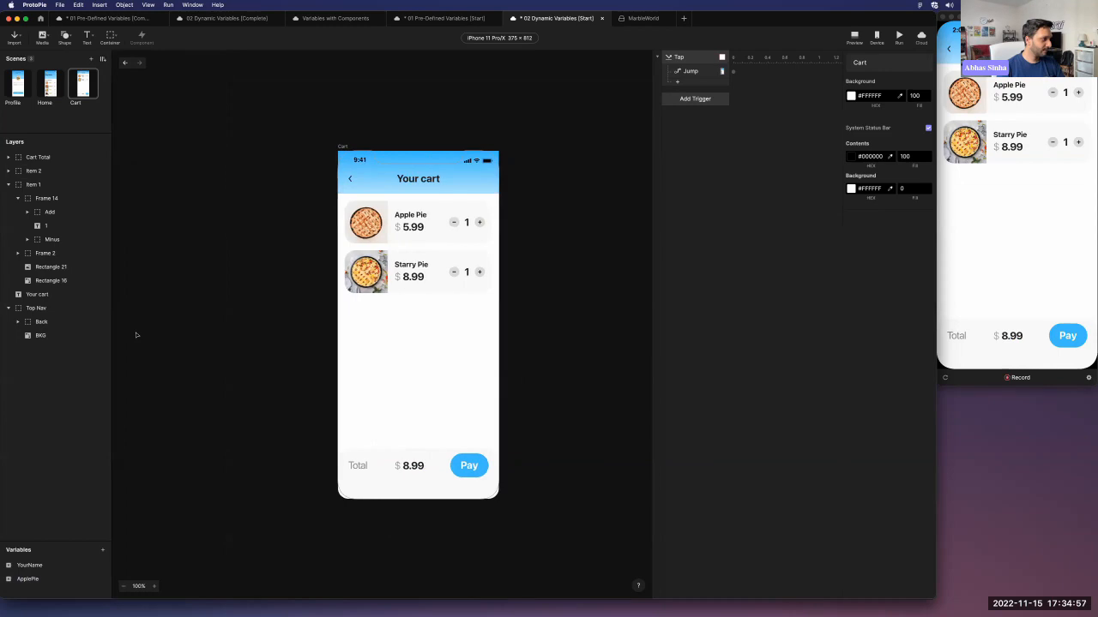
left_click_drag(112, 333, 203, 334)
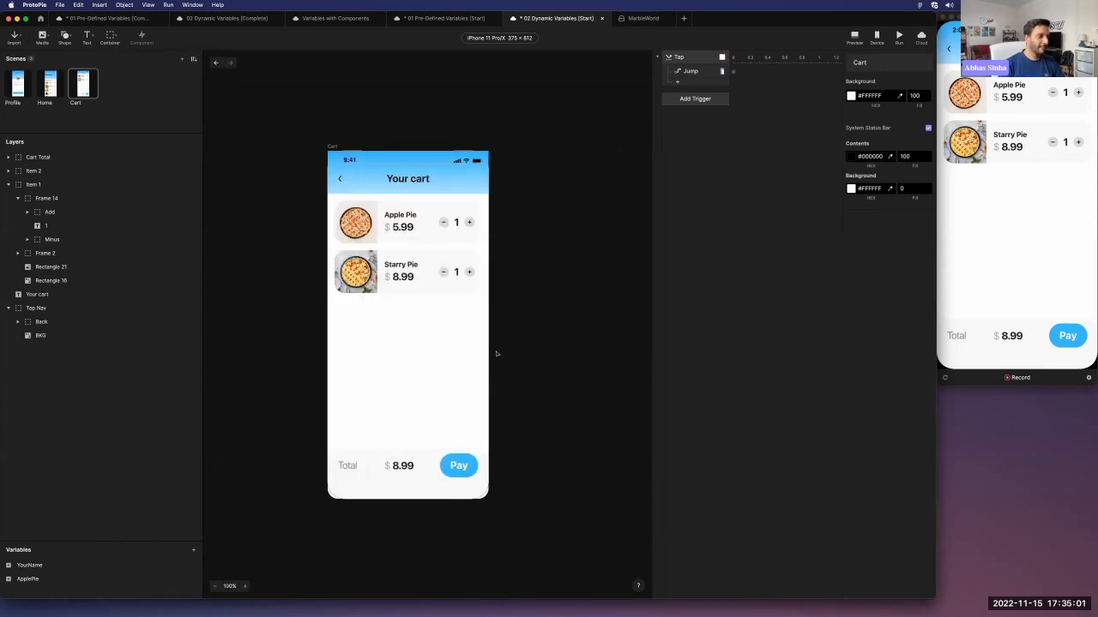
Show the ApplePie variable's debug label beside the Your cart title on the canvas and set the variable's value to 1.
left_click(37, 582)
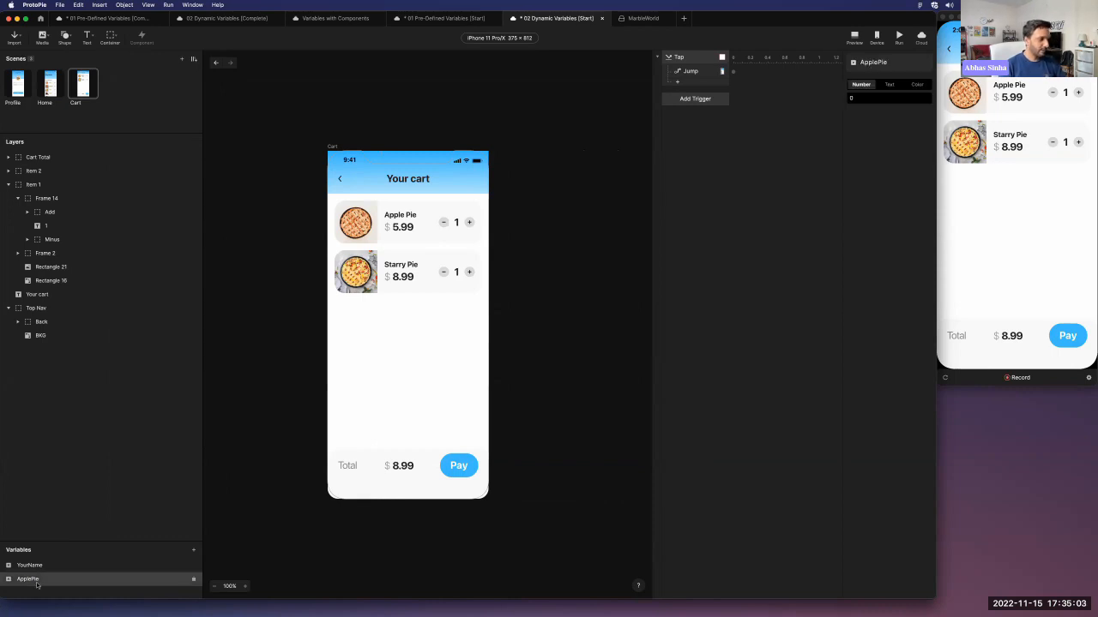
left_click(194, 580)
left_click_drag(338, 159, 445, 185)
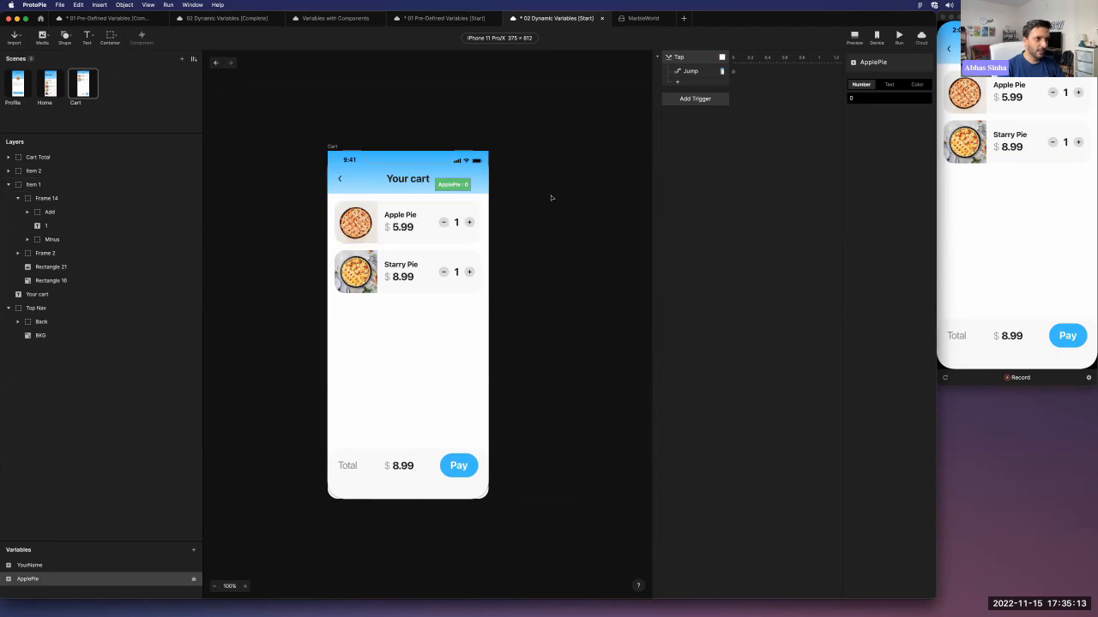
left_click(889, 98)
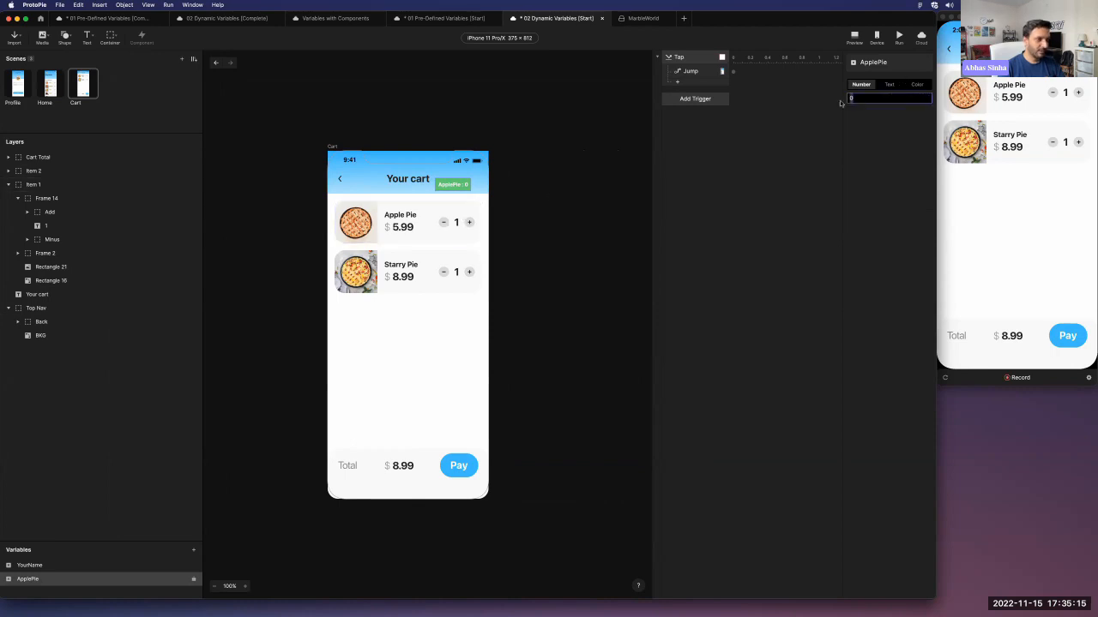
type("1")
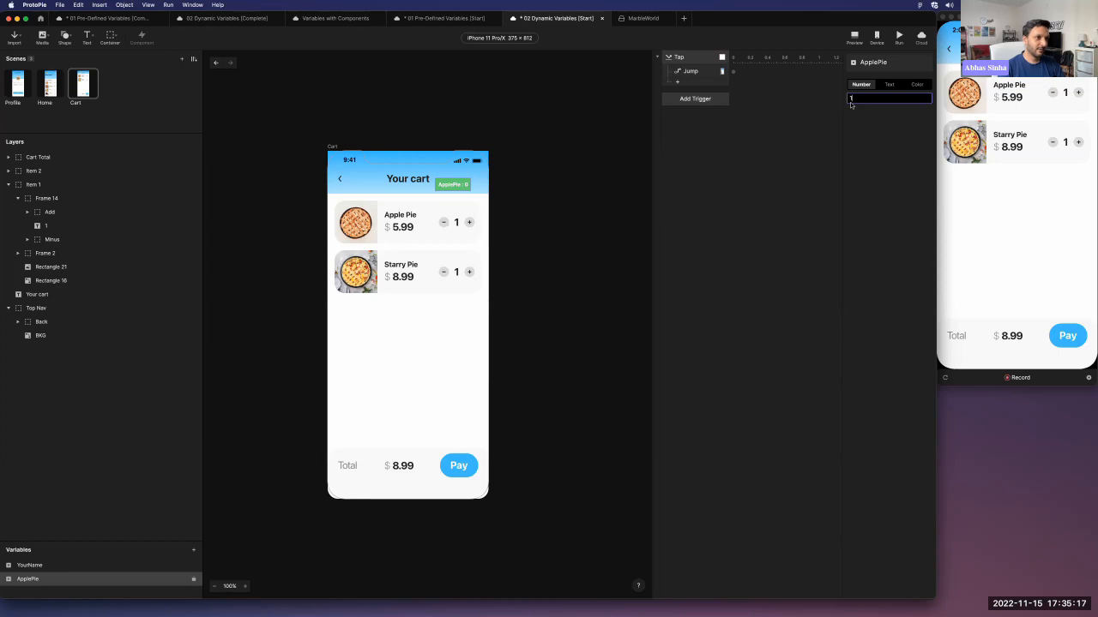
left_click(763, 176)
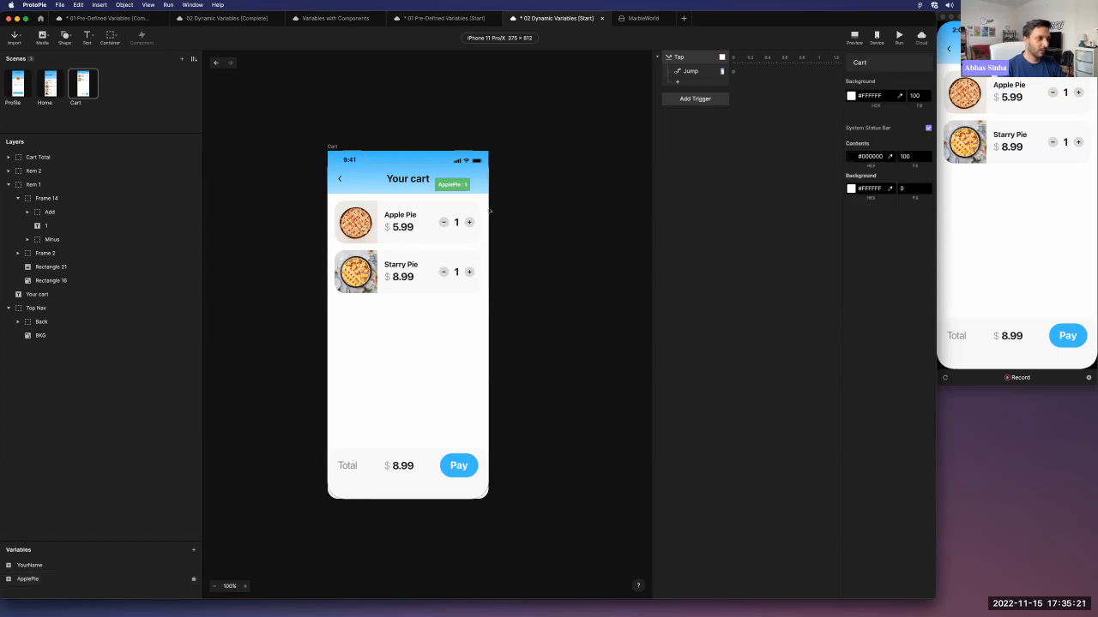
Add a Tap trigger to the Add button of the Apple Pie item in the Cart scene.
left_click(444, 225, "super")
left_click(472, 225)
left_click(471, 225)
left_click(470, 223)
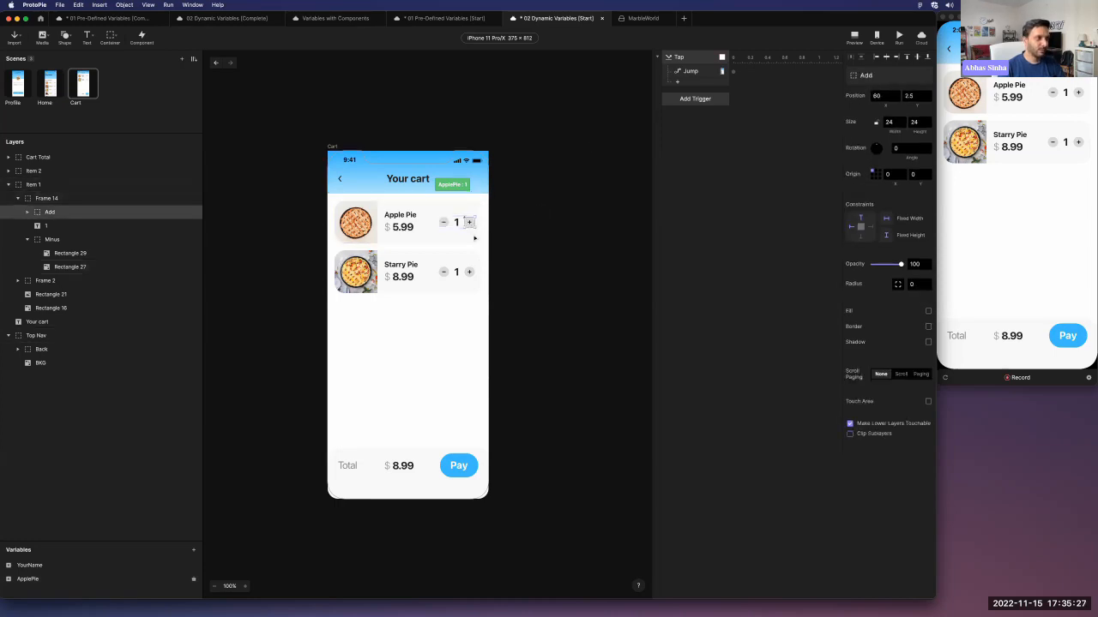
left_click(693, 100)
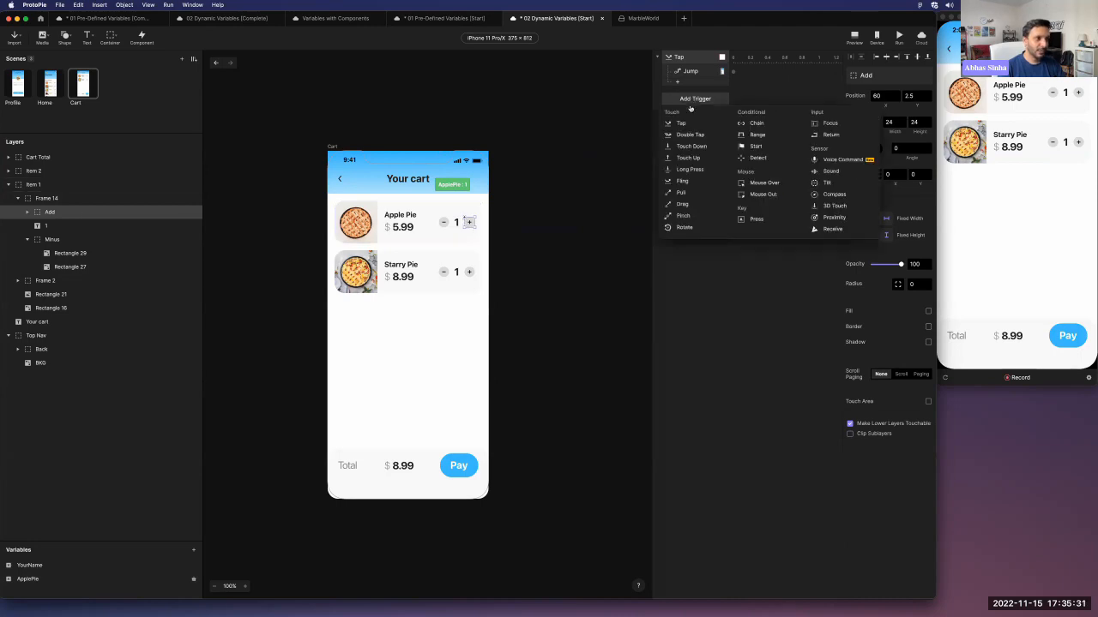
left_click(695, 123)
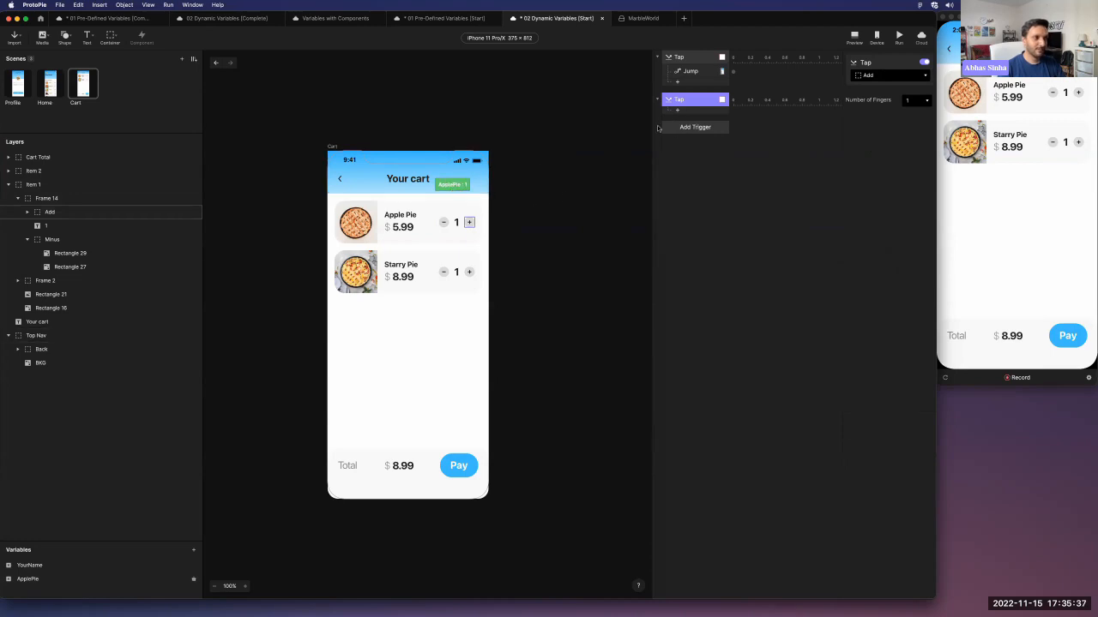
Add an Assign response to the Add button's Tap trigger and target the ApplePie variable.
left_click(677, 111)
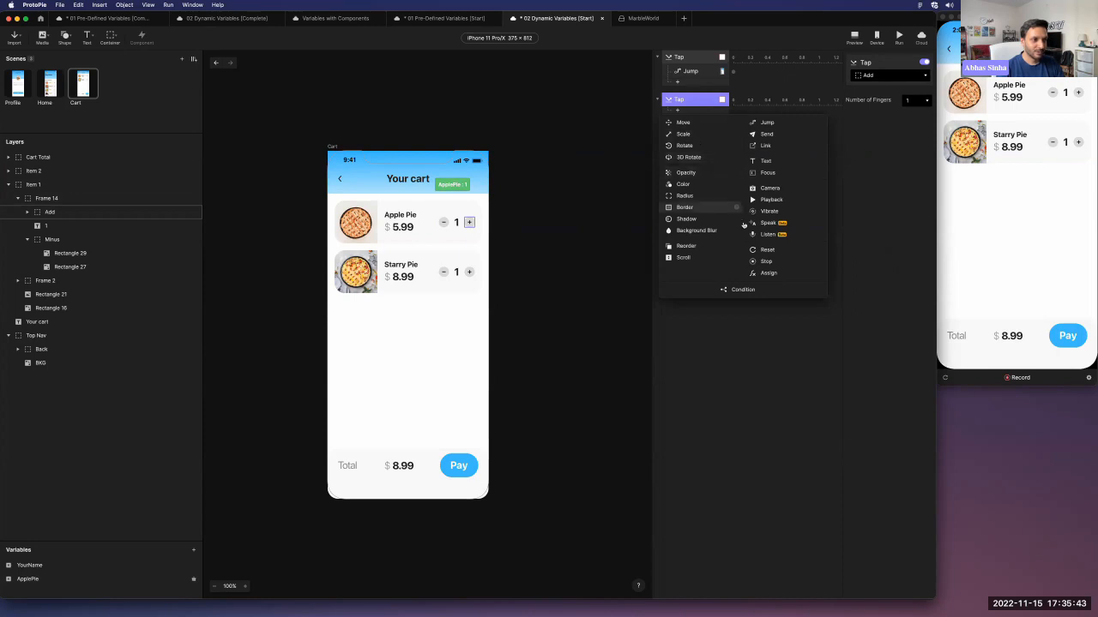
left_click(771, 275)
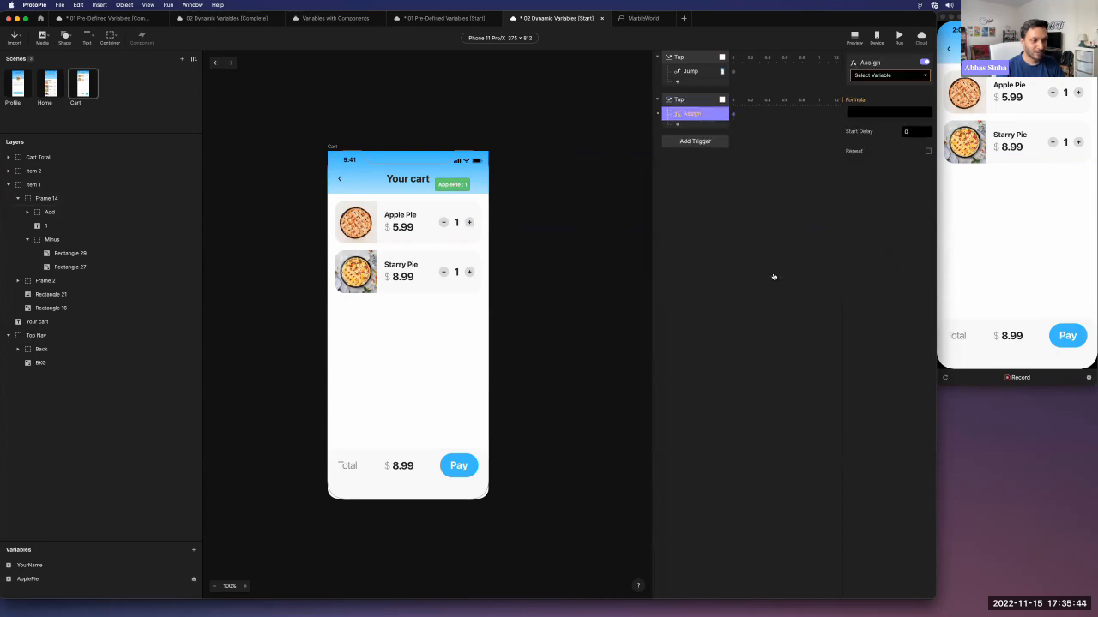
left_click(873, 76)
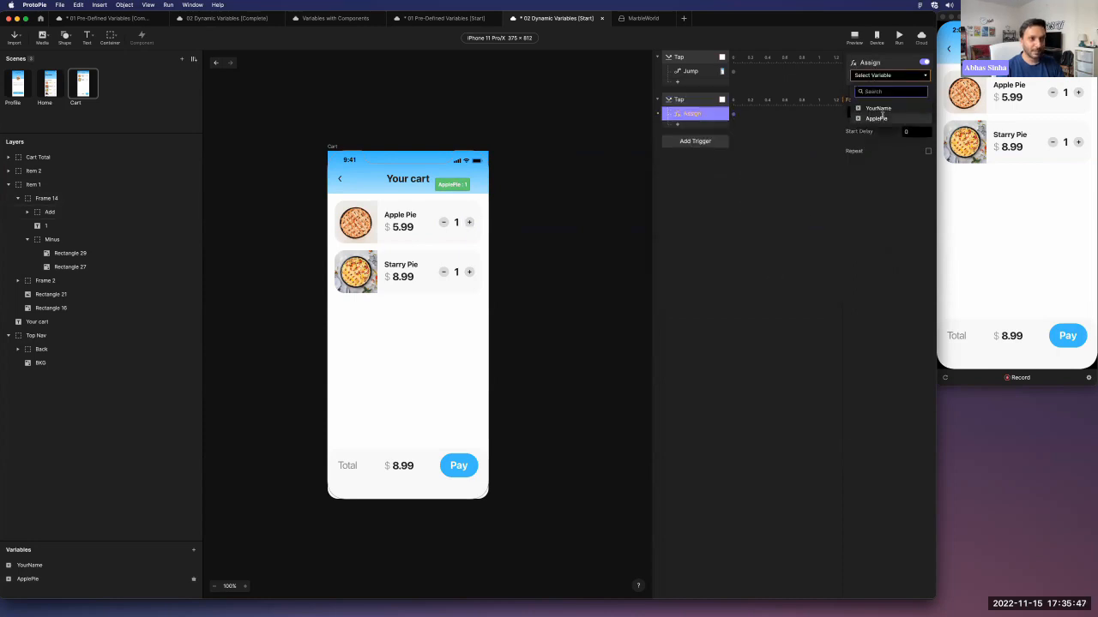
left_click(881, 118)
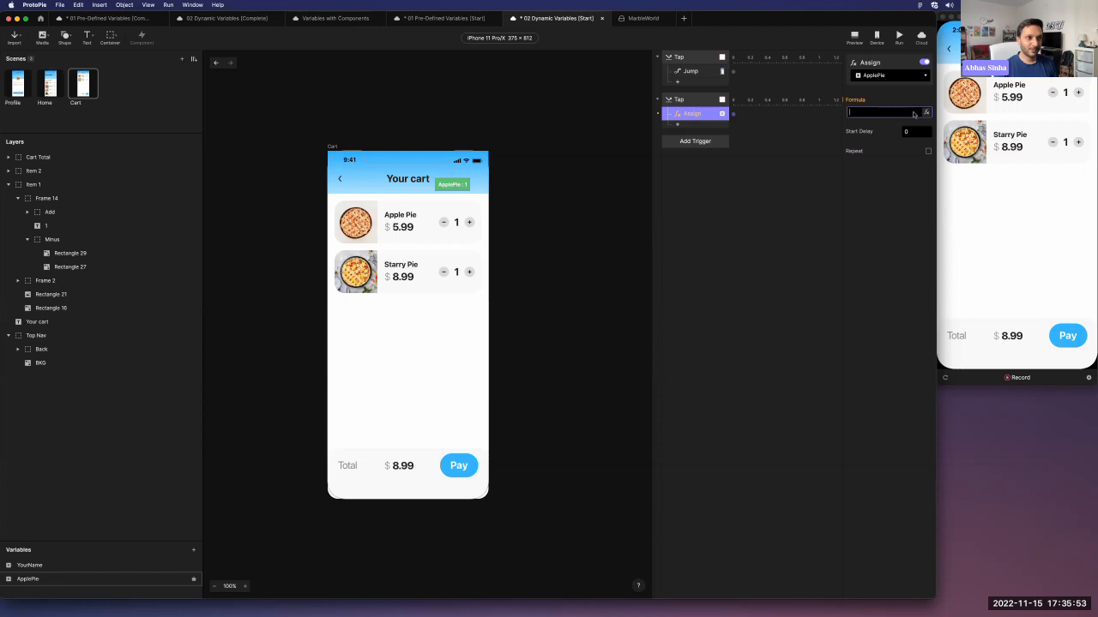
Set the Assign response's formula to ApplePie+1 for the Add button.
left_click(927, 112)
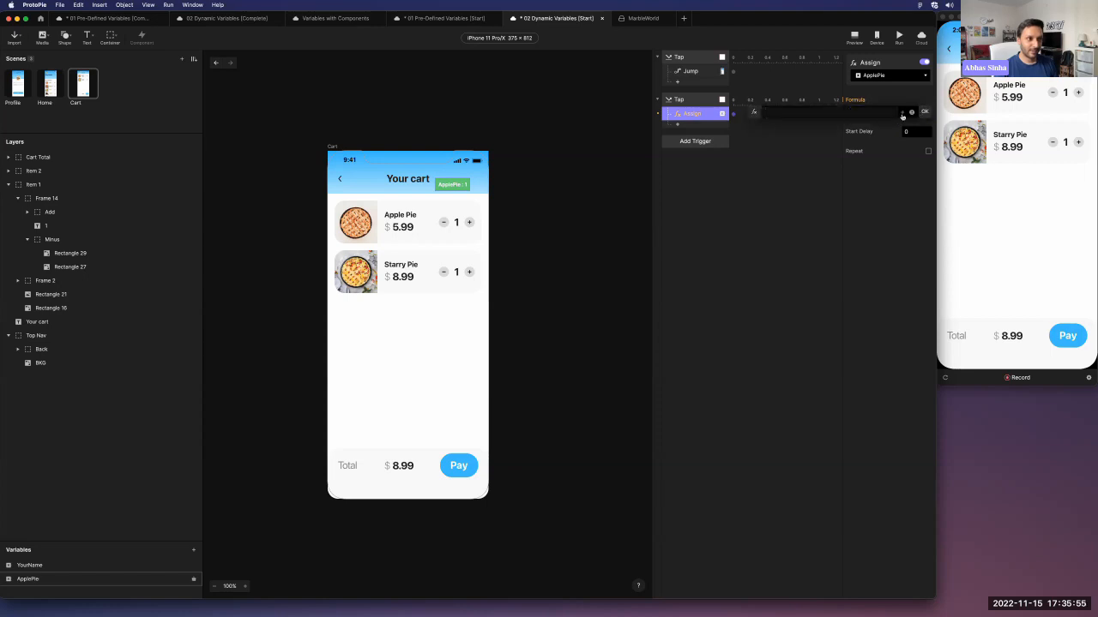
left_click(902, 113)
left_click(795, 153)
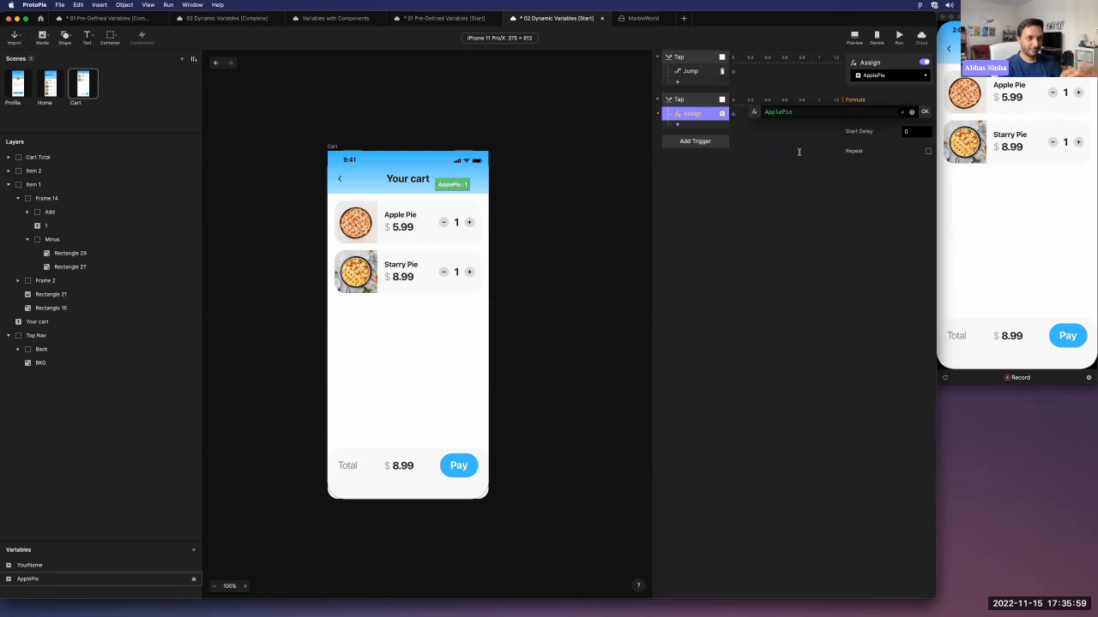
type("*")
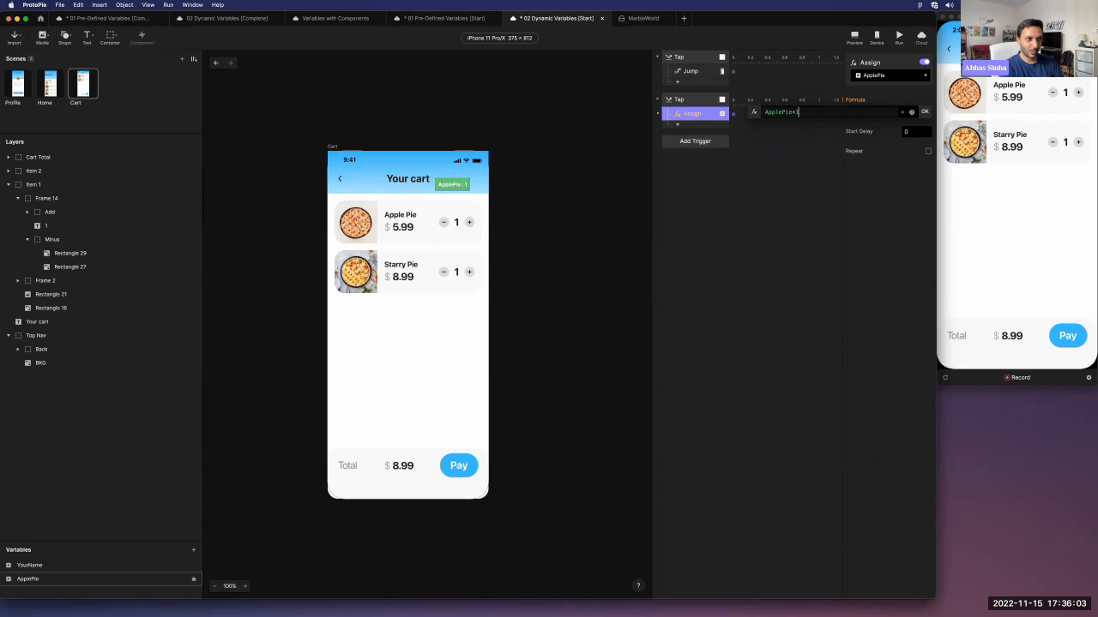
type("1")
key("Return")
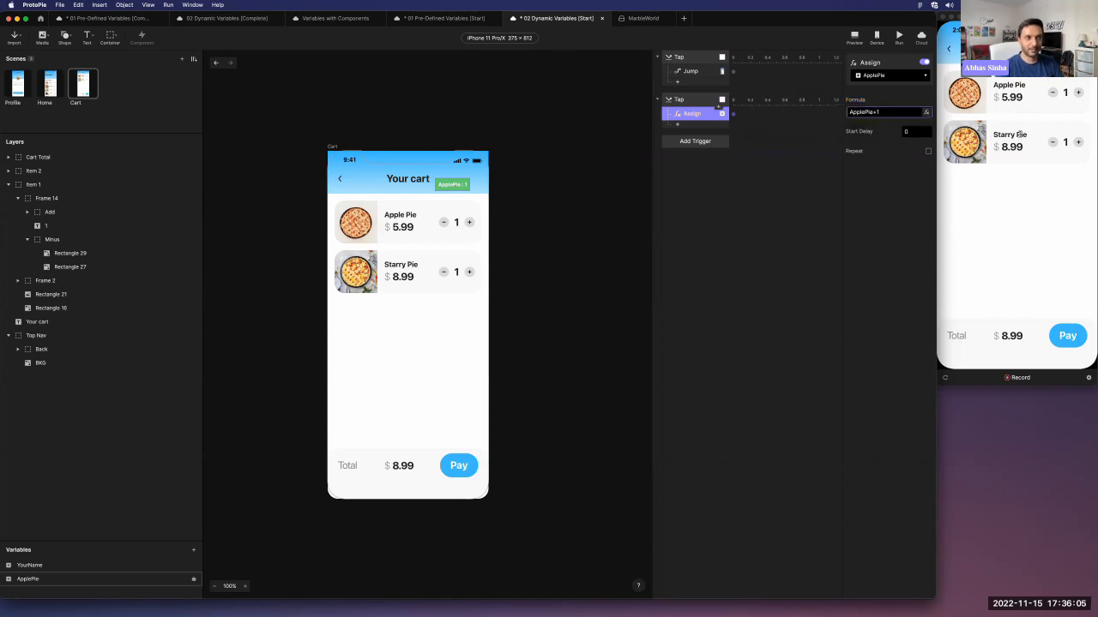
left_click(1018, 134)
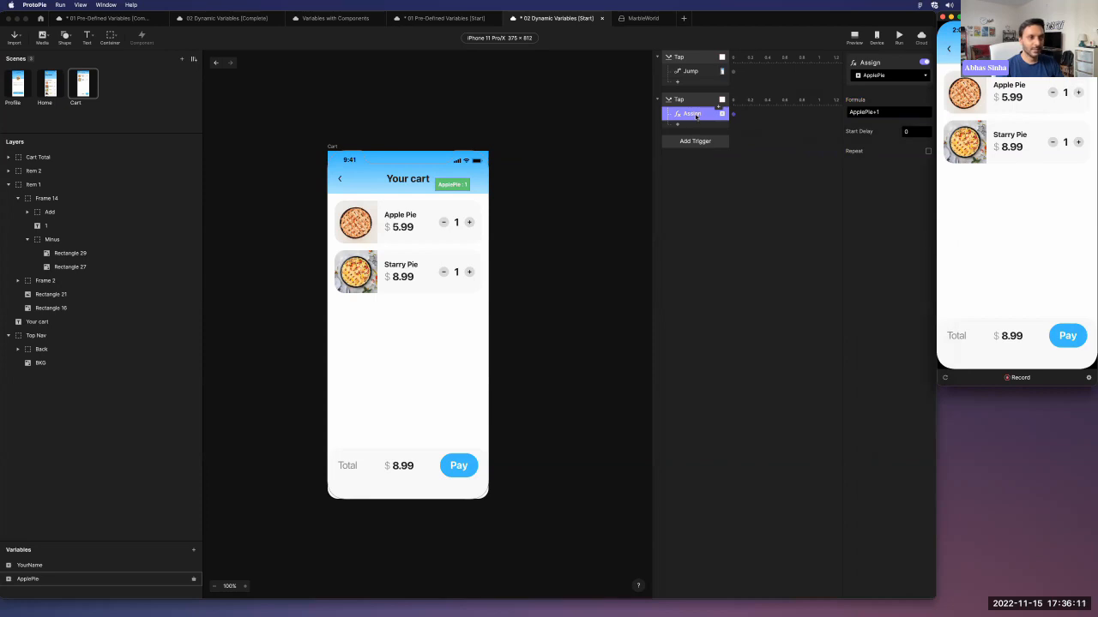
left_click(695, 116)
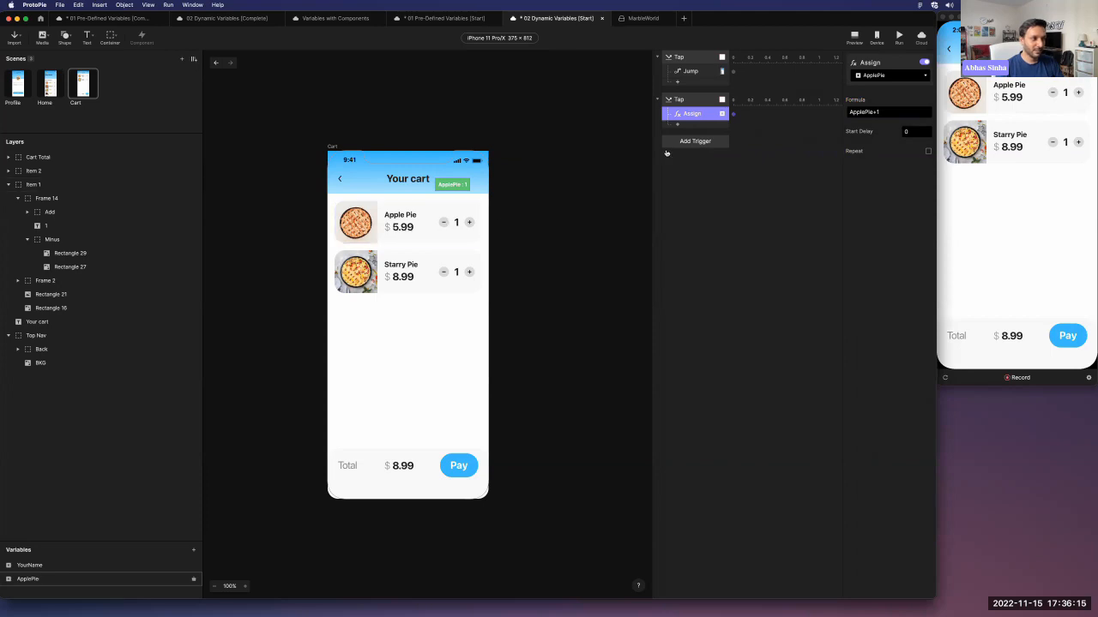
Add a Tap trigger to the Minus button of the Apple Pie item.
left_click(442, 224)
left_click(442, 225)
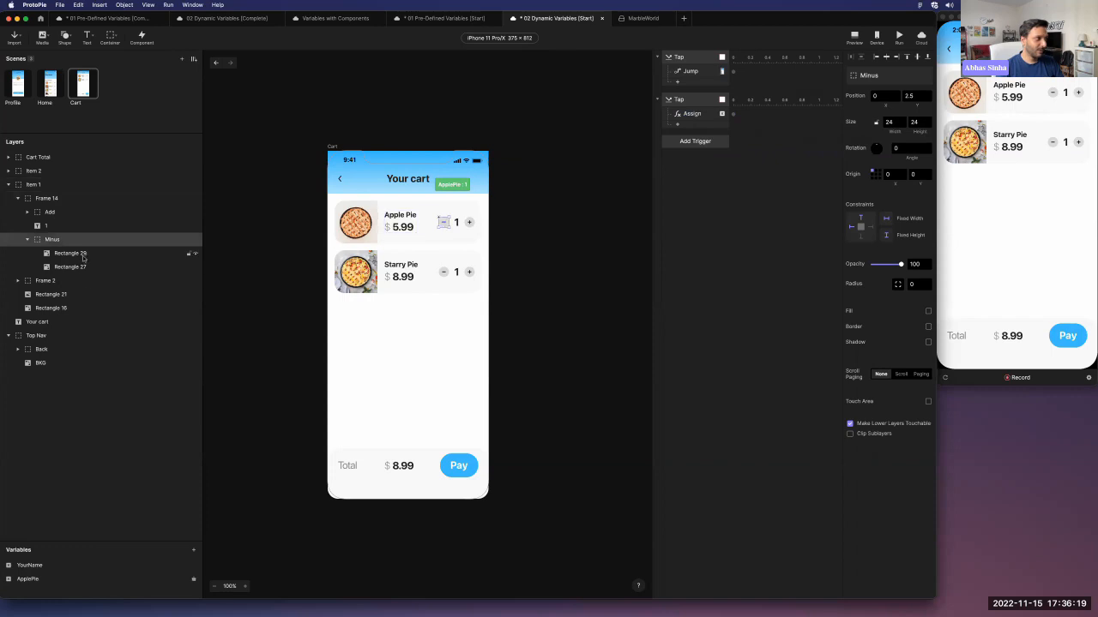
left_click(695, 140)
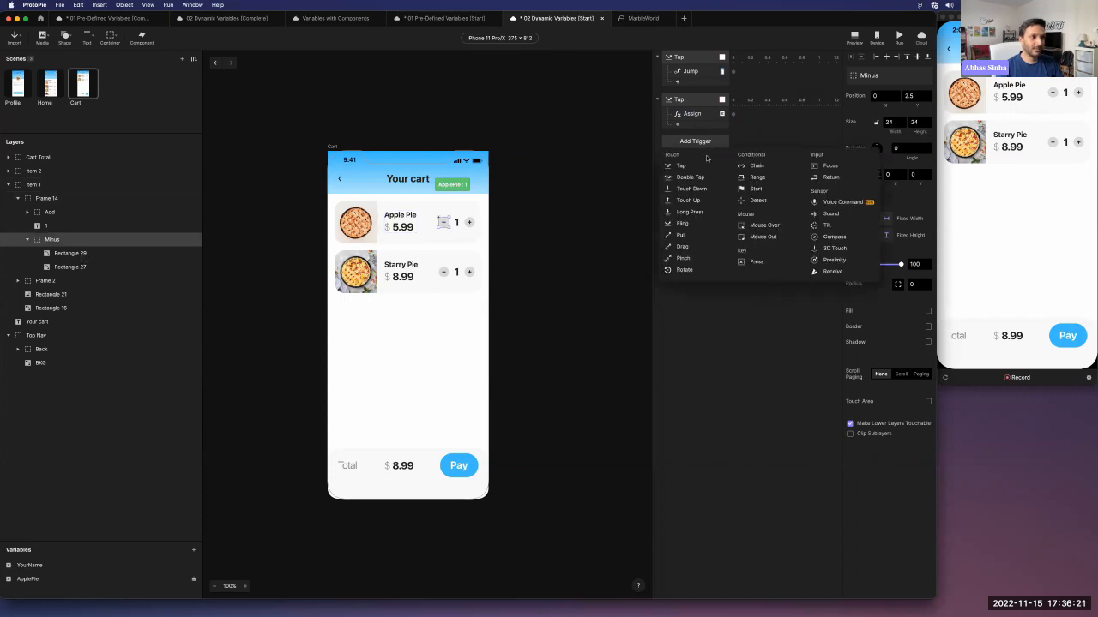
left_click(686, 165)
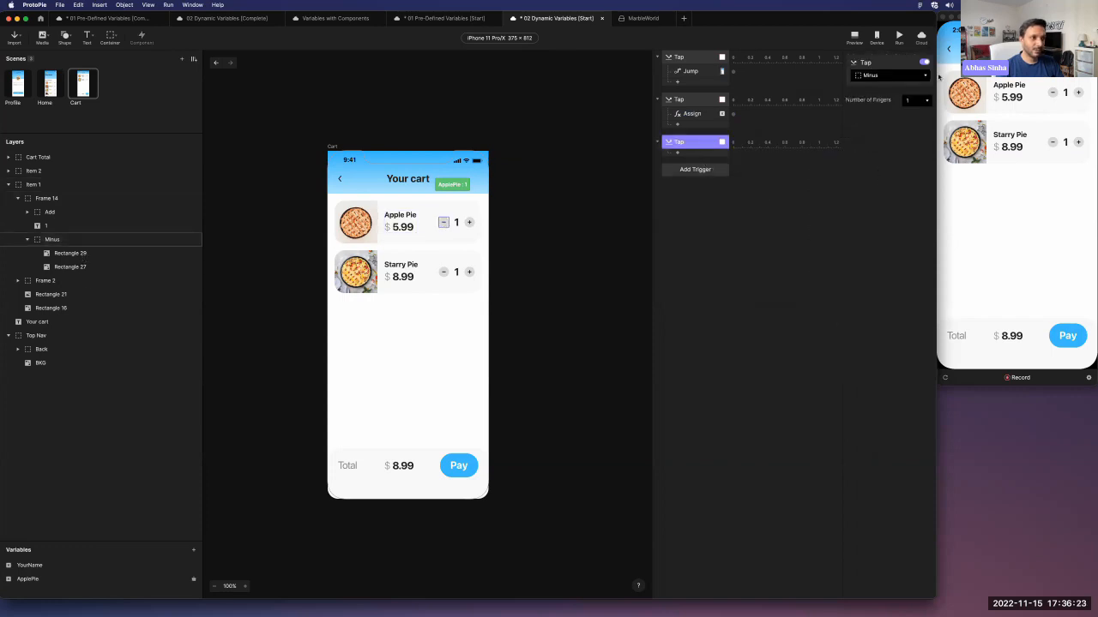
Add an Assign response to the Minus button's Tap trigger, targeting ApplePie with the formula ApplePie-1.
left_click(678, 154)
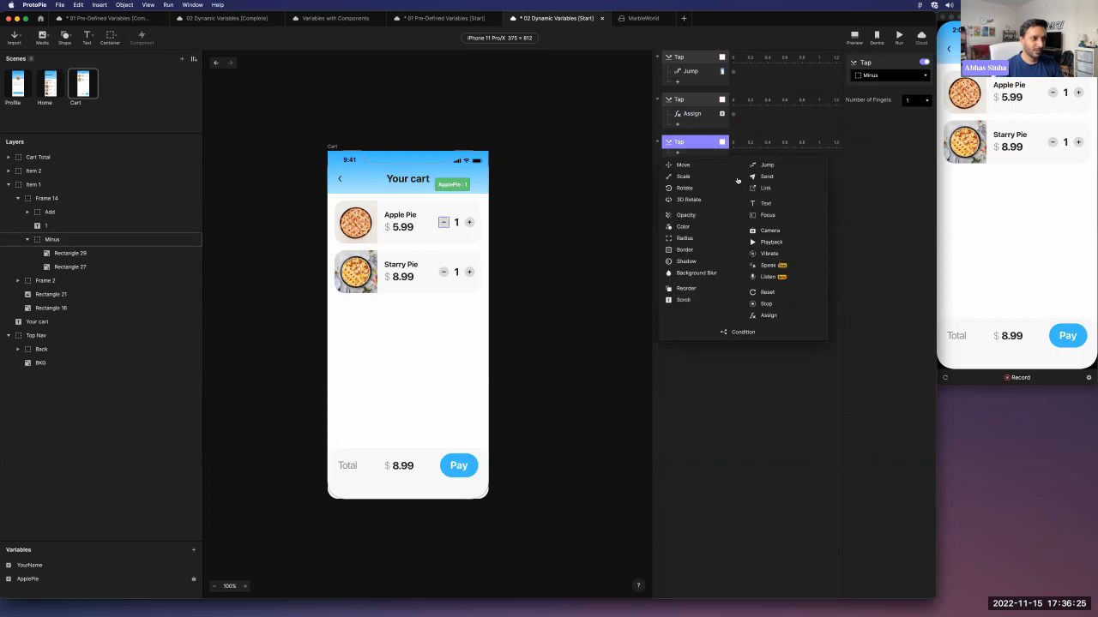
left_click(768, 316)
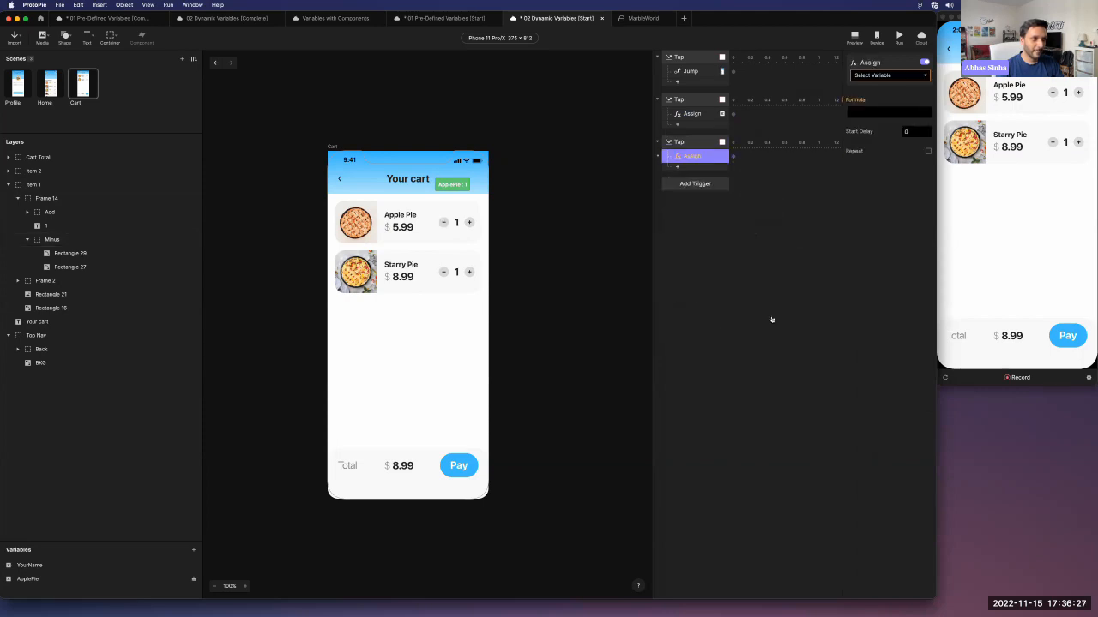
left_click(876, 78)
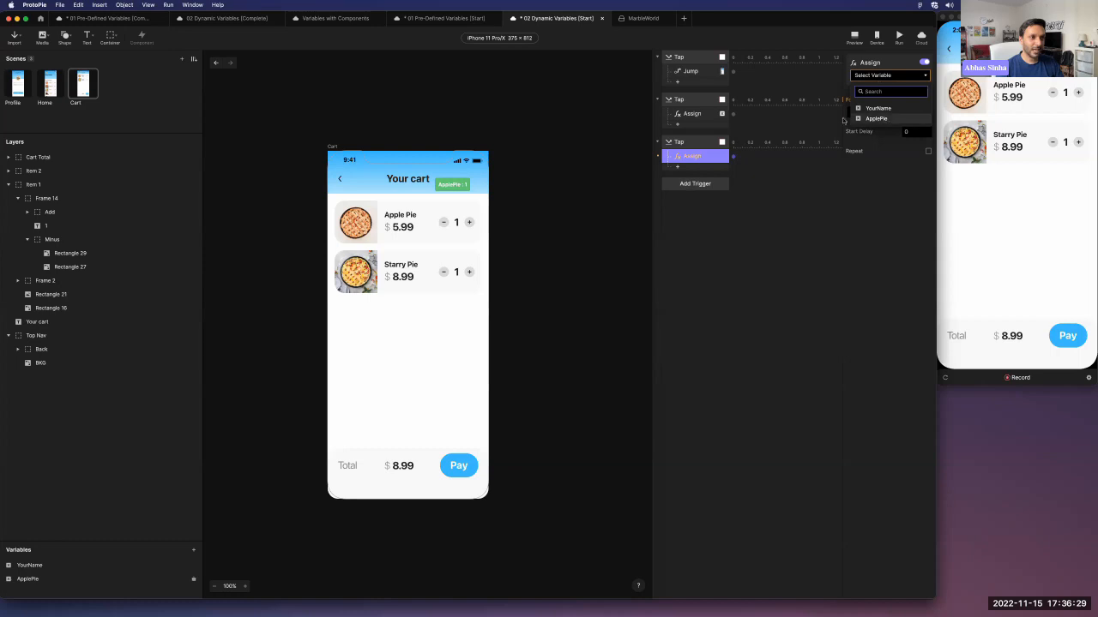
left_click(867, 120)
type("A")
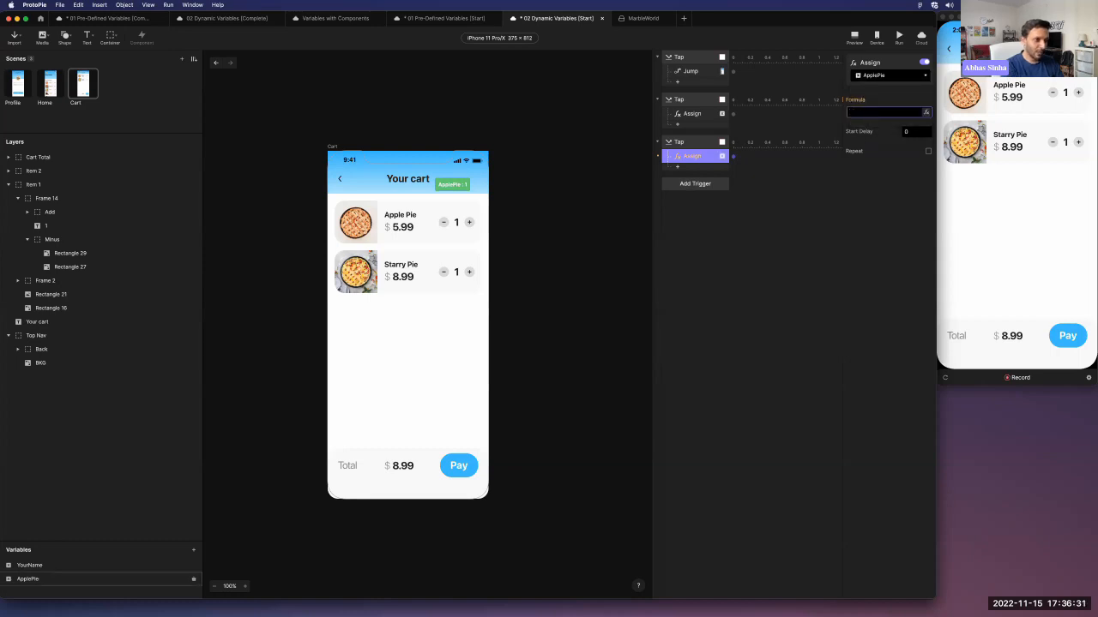
type("pple")
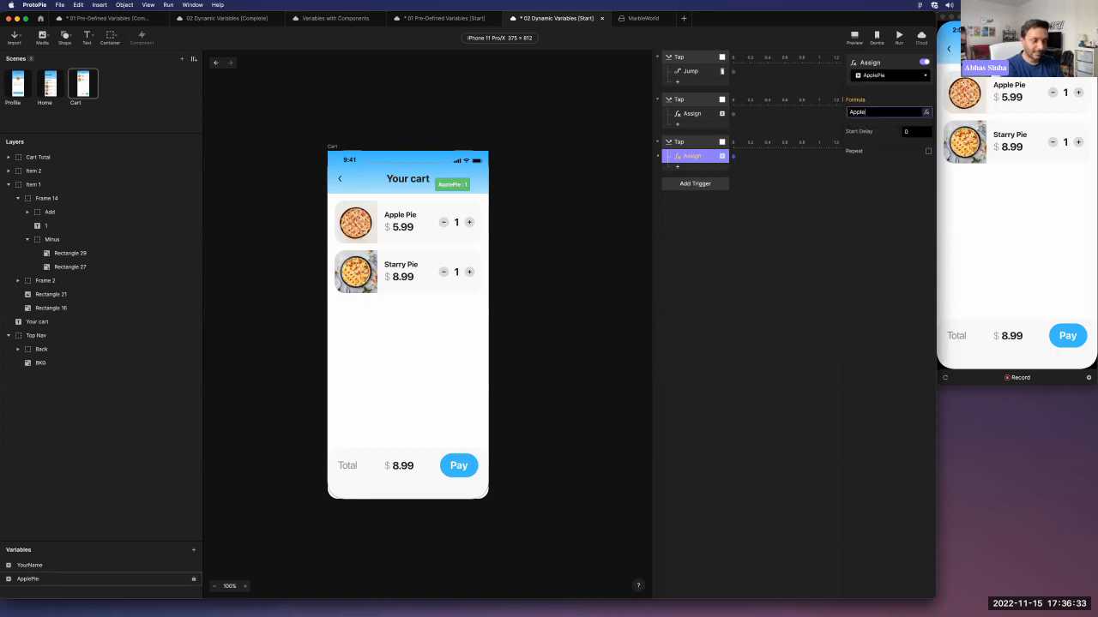
type("Pie-1")
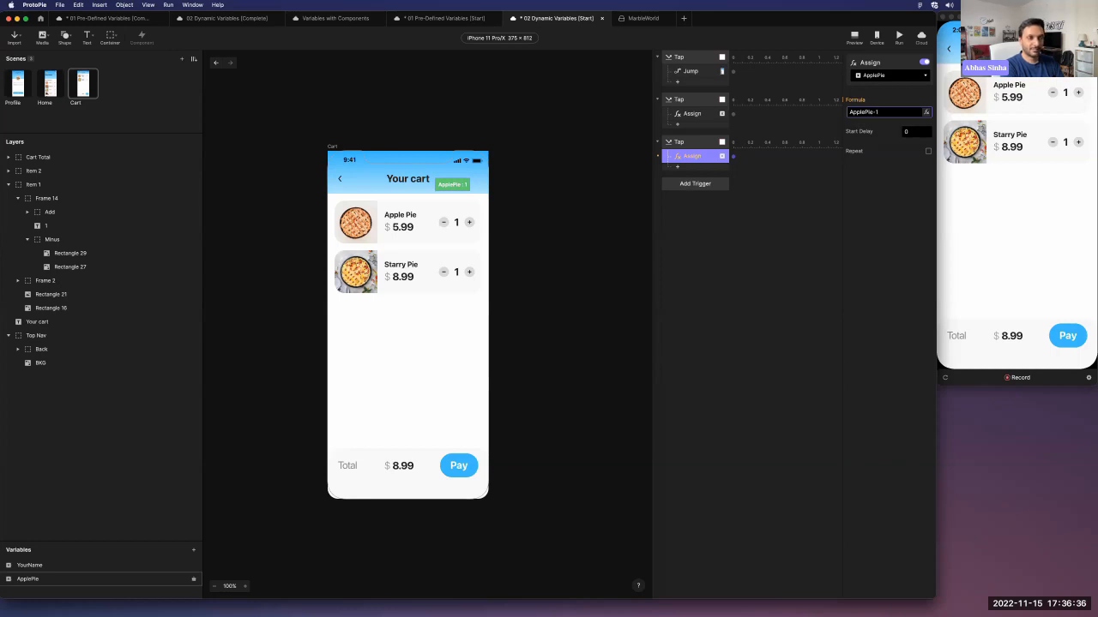
key("Return")
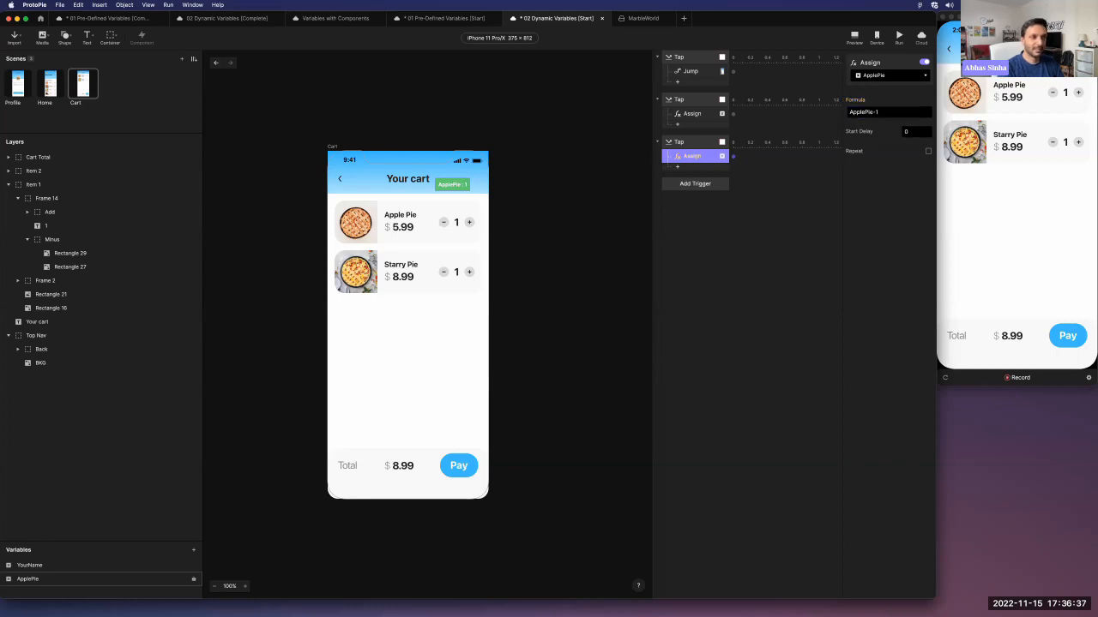
Add a Condition to the Minus button's Tap trigger.
left_click(1078, 93)
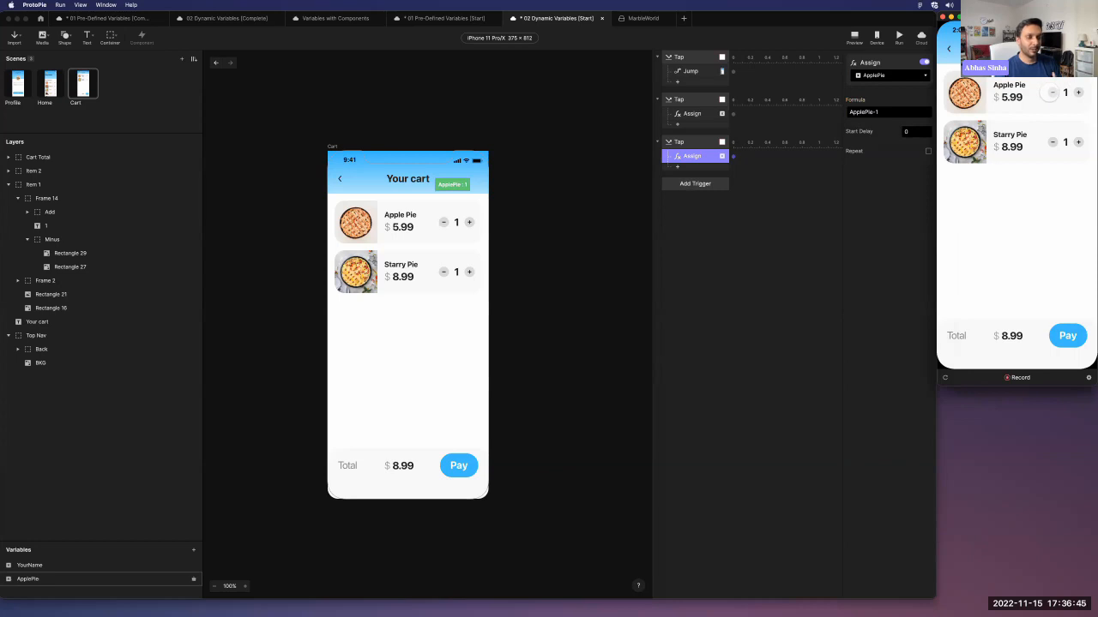
left_click(696, 159)
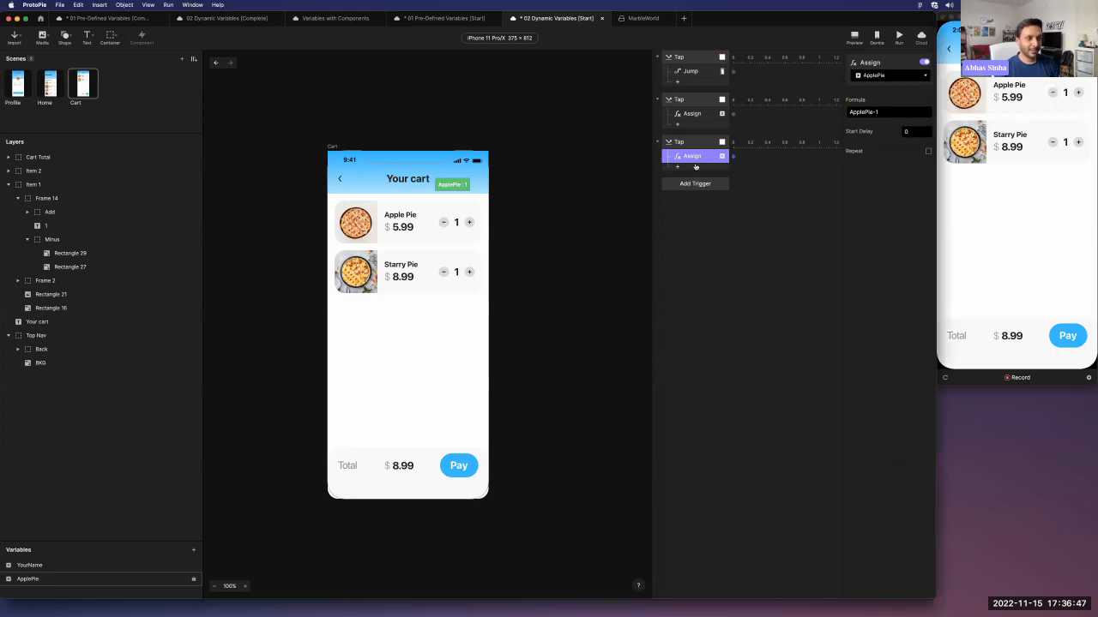
left_click(696, 167)
left_click(718, 344)
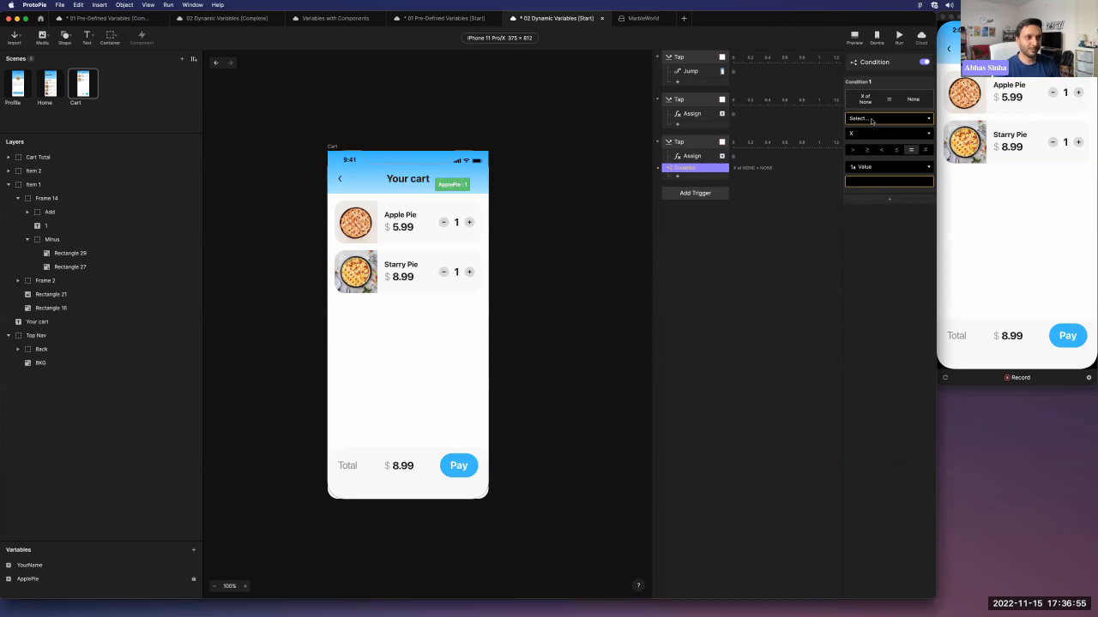
Set the Minus button's condition to require the ApplePie variable to be greater than 0.
left_click(872, 121)
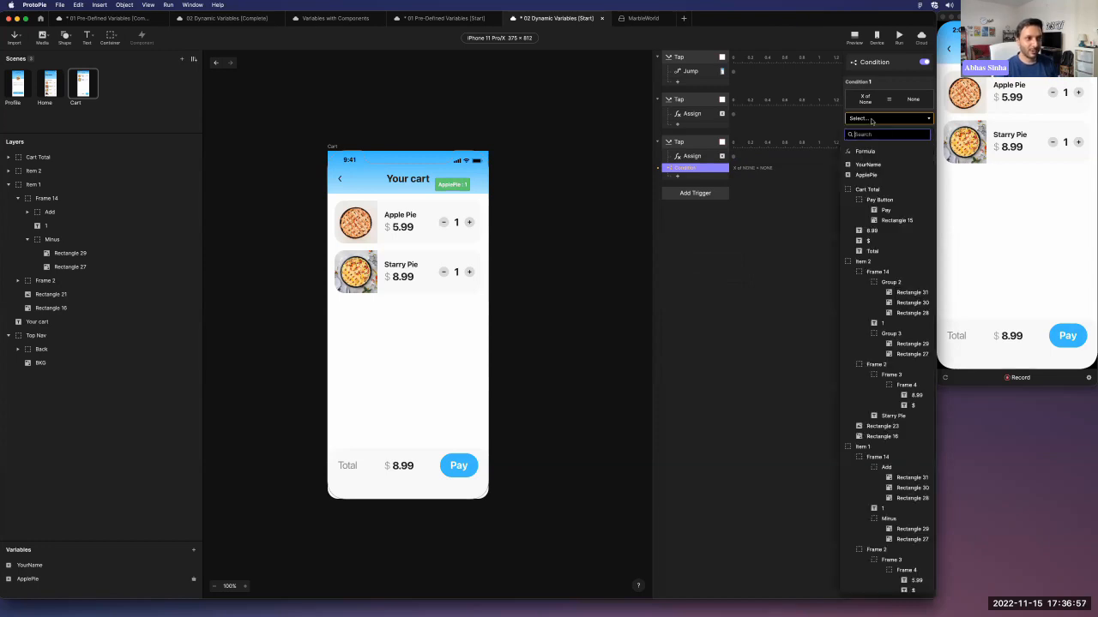
left_click(882, 175)
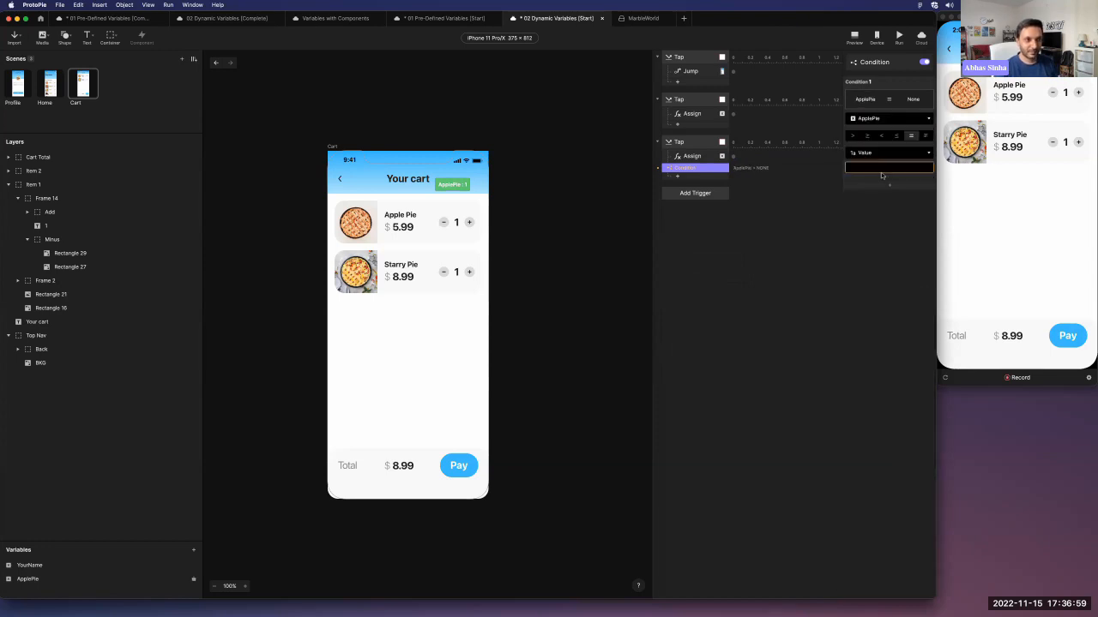
left_click(854, 135)
left_click(866, 164)
key("Return")
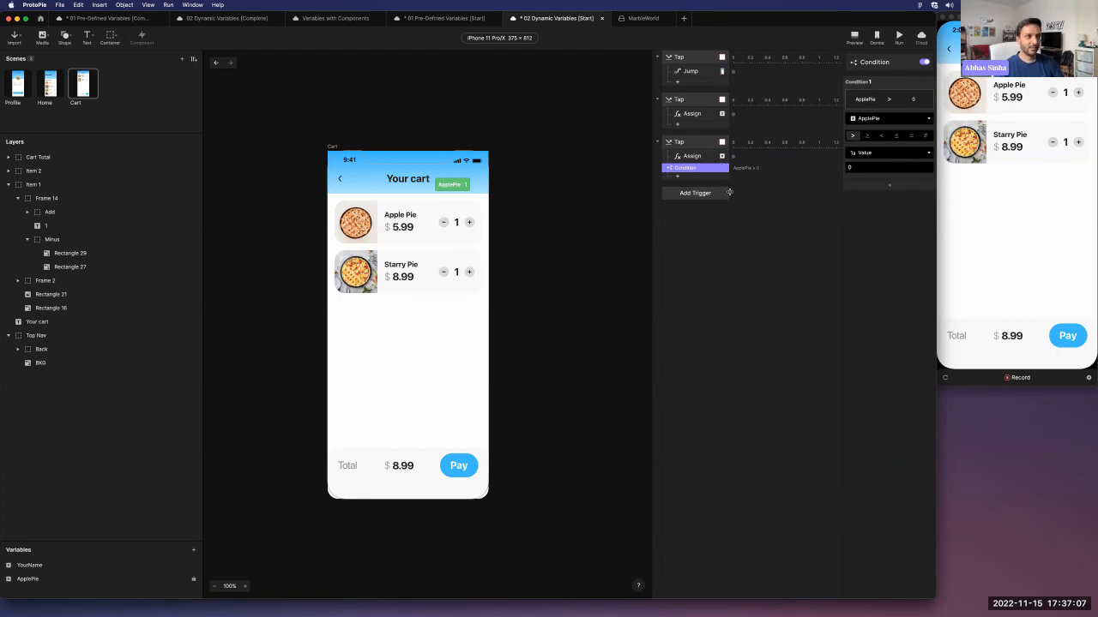
Nest the Minus button's Assign response under the Condition so that it runs only when the condition is met.
left_click(699, 157)
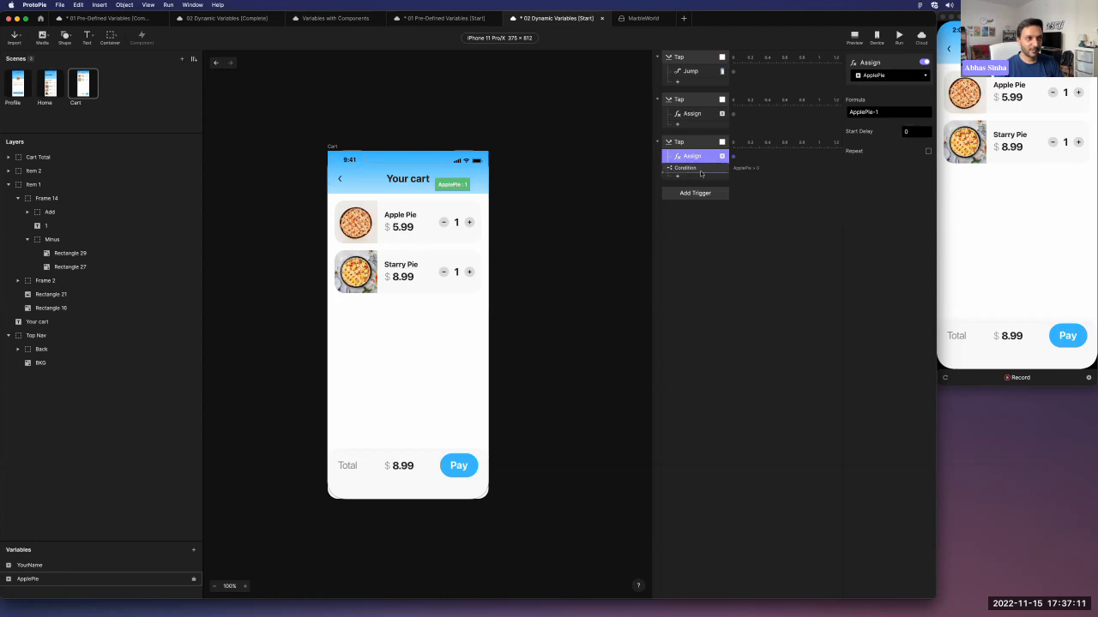
left_click_drag(701, 172, 698, 154)
left_click(697, 144)
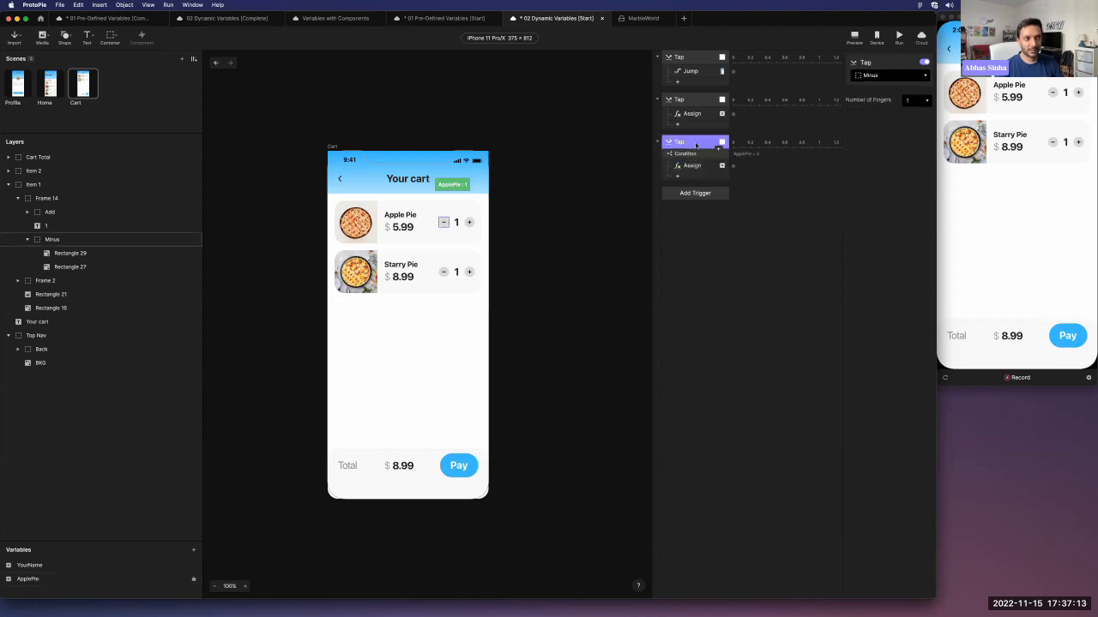
left_click(714, 154)
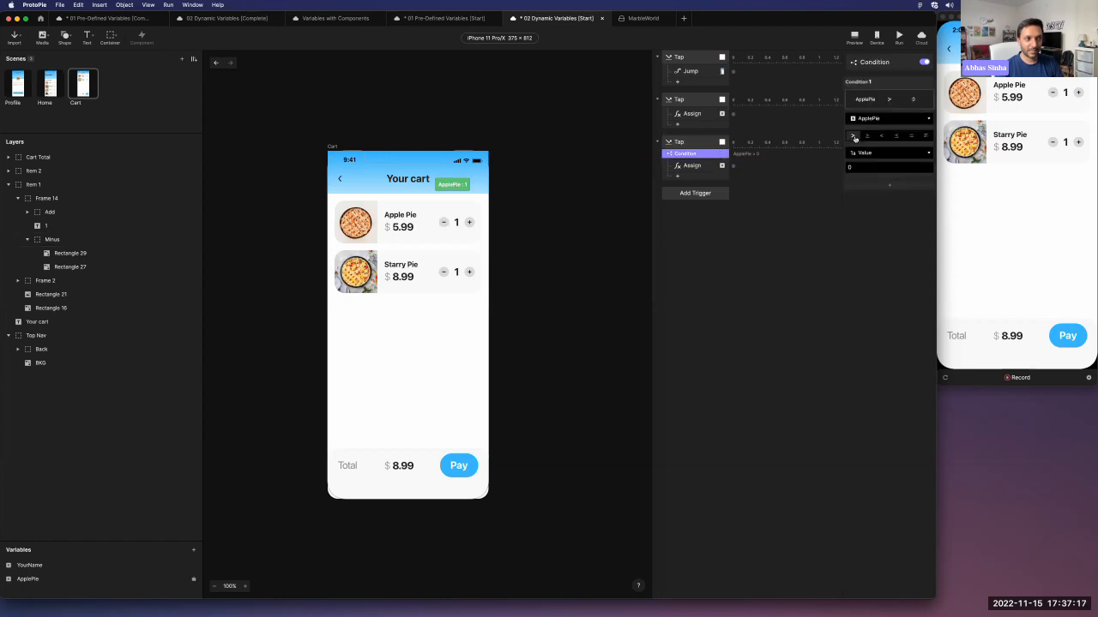
left_click(709, 166)
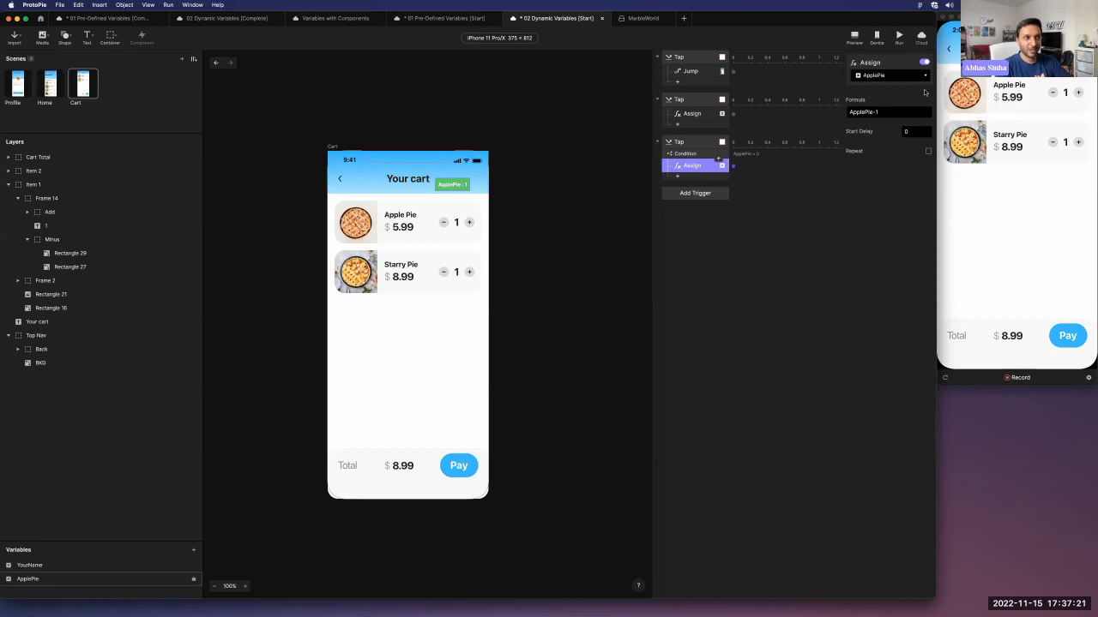
left_click(1047, 95)
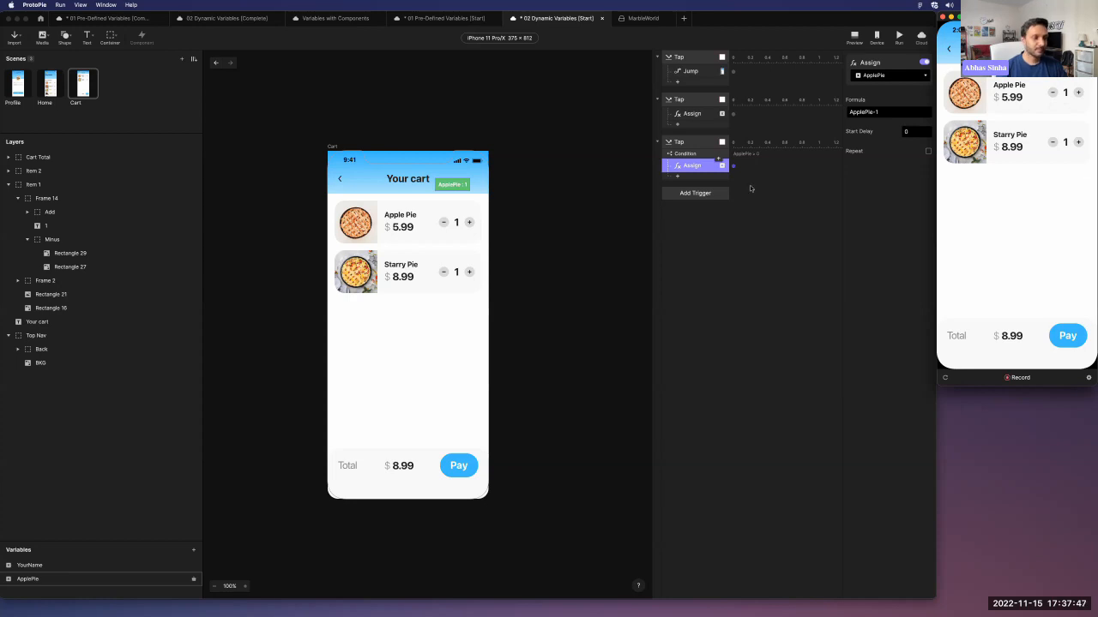
Convert the Apple Pie item's quantity layer into editable text.
left_click(731, 226)
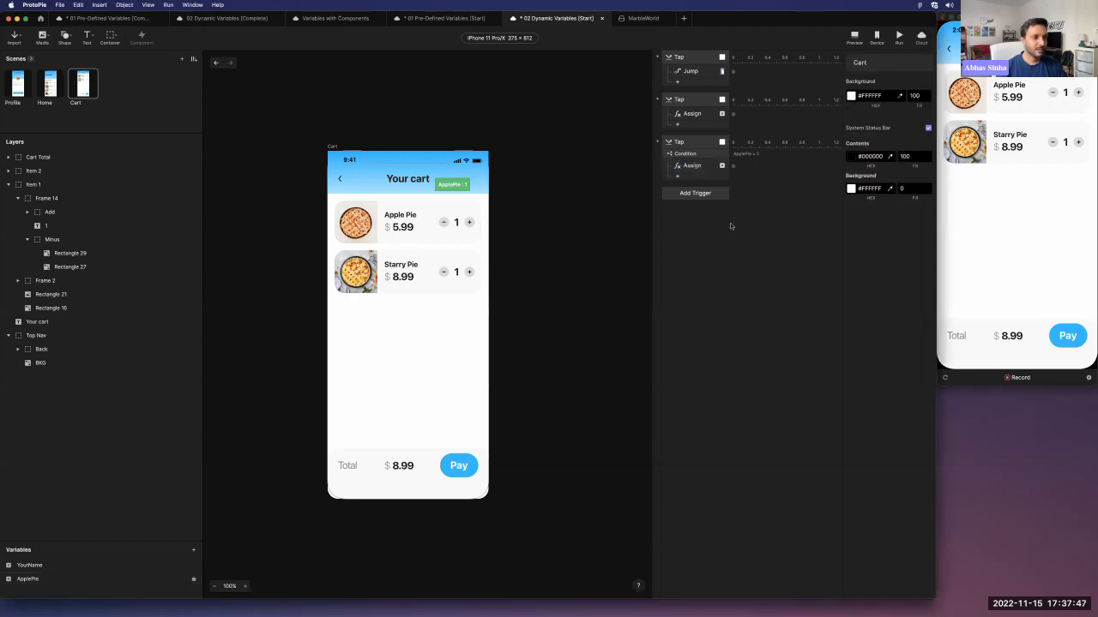
left_click(457, 223)
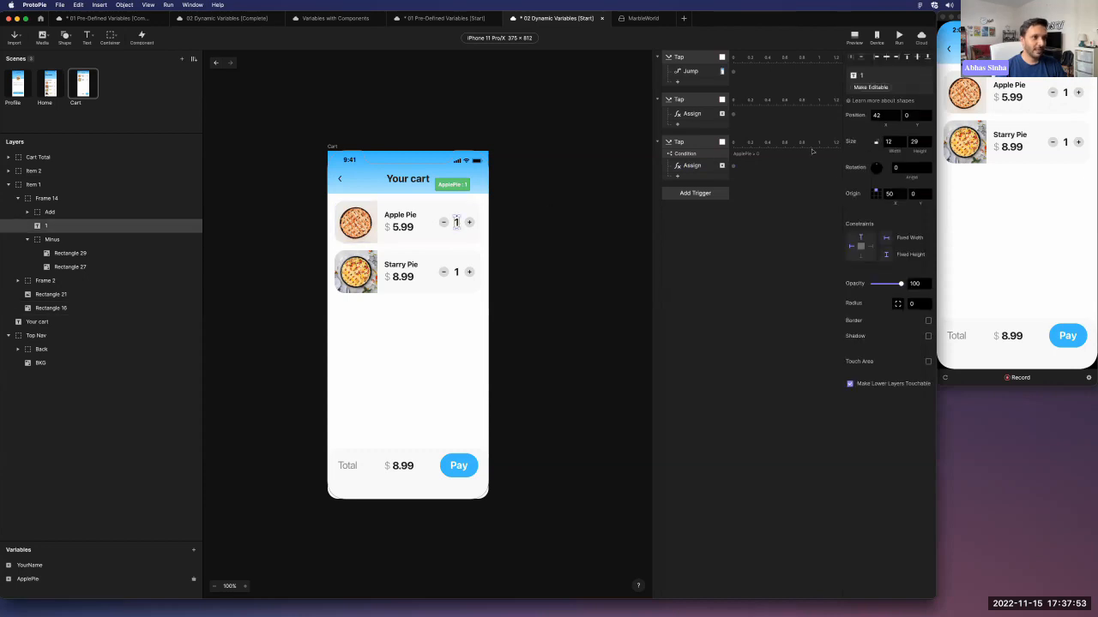
left_click(859, 89)
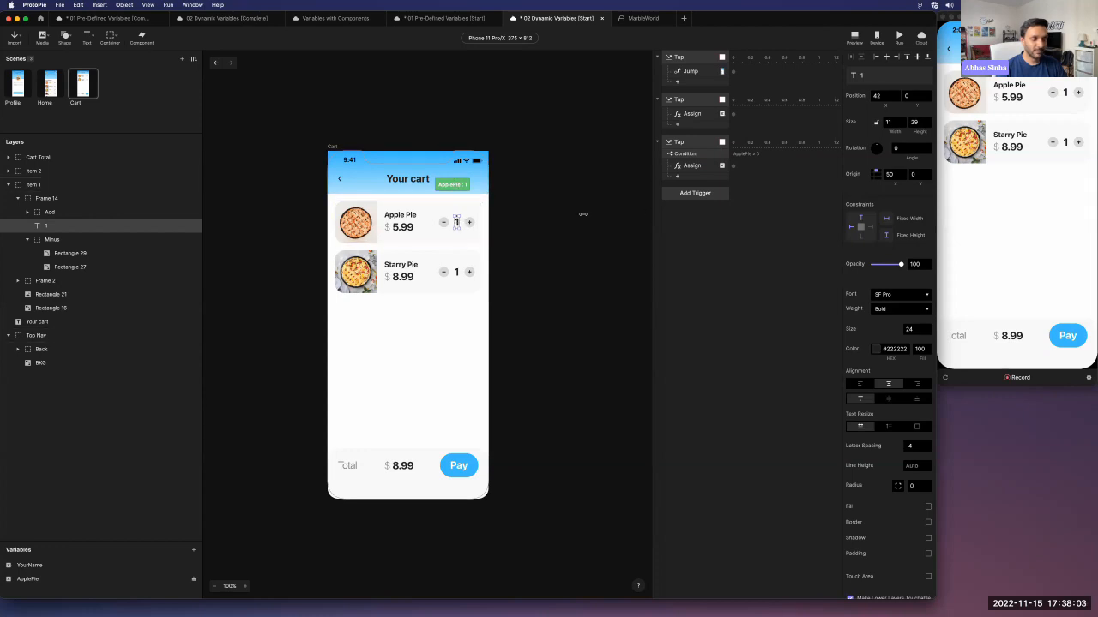
Add a Detect trigger that watches the ApplePie variable.
left_click(686, 196)
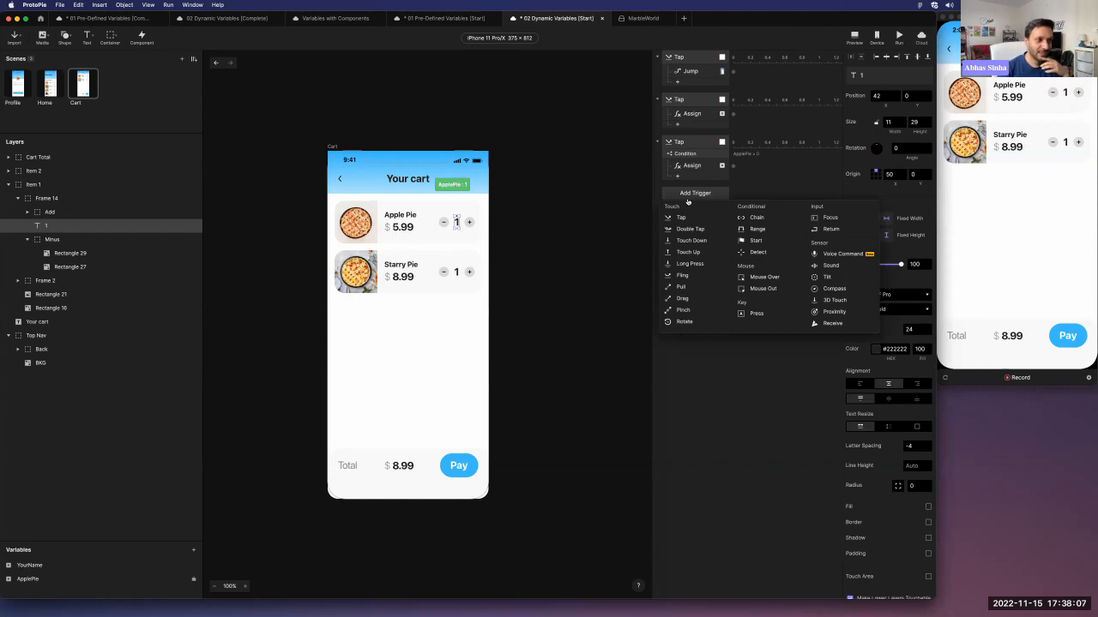
left_click(759, 252)
left_click(874, 77)
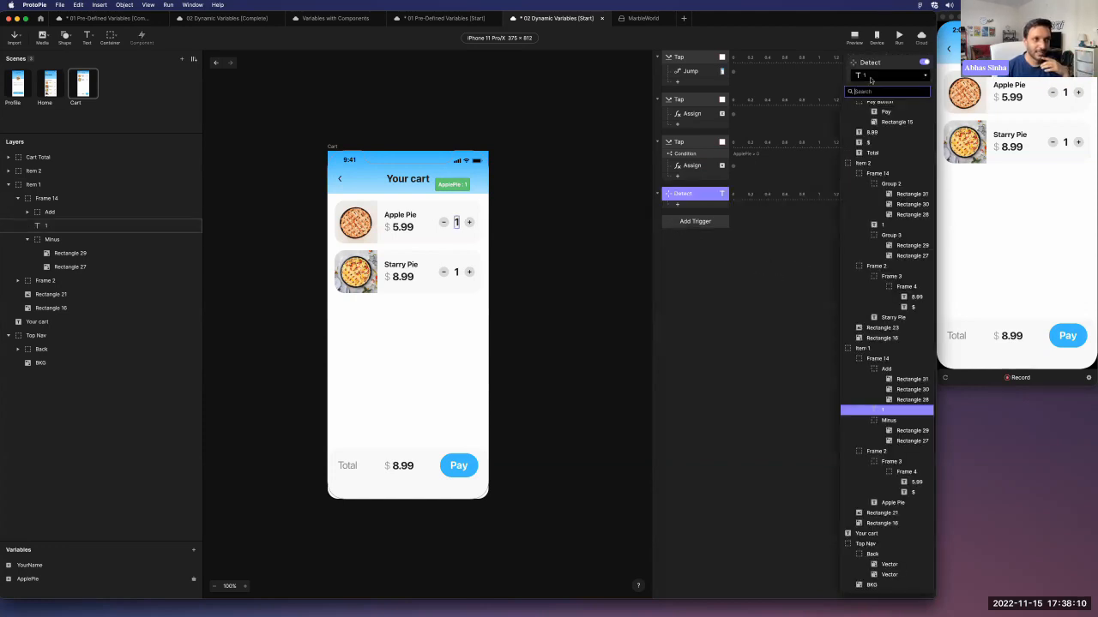
scroll(871, 129, "up", 2)
left_click(872, 124)
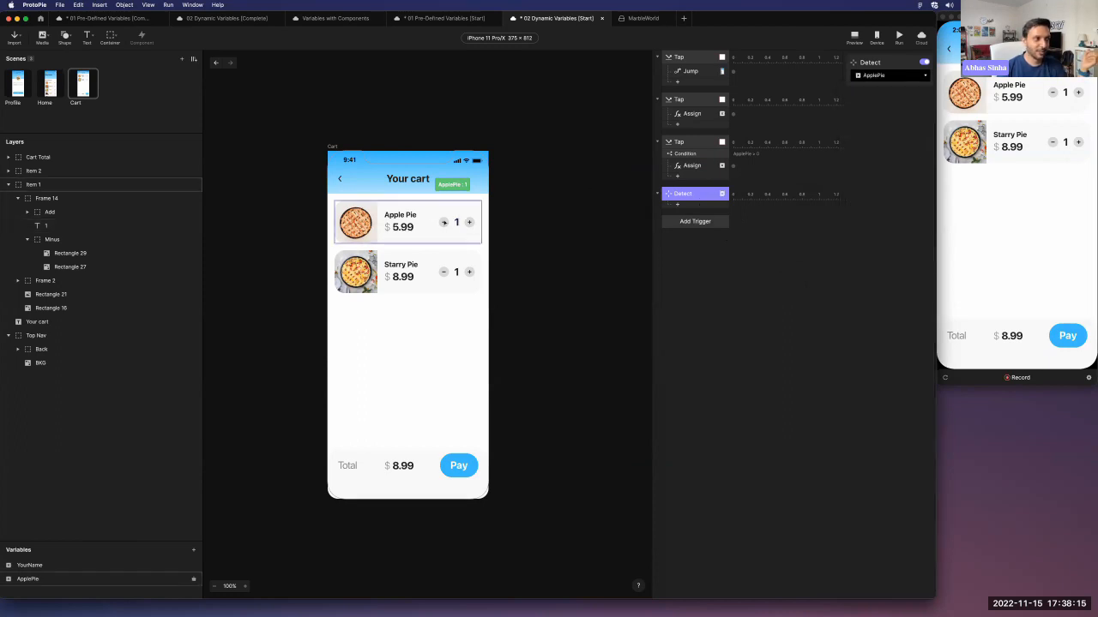
Add a Text response to the Detect trigger, targeting the Apple Pie quantity layer.
left_click(678, 205)
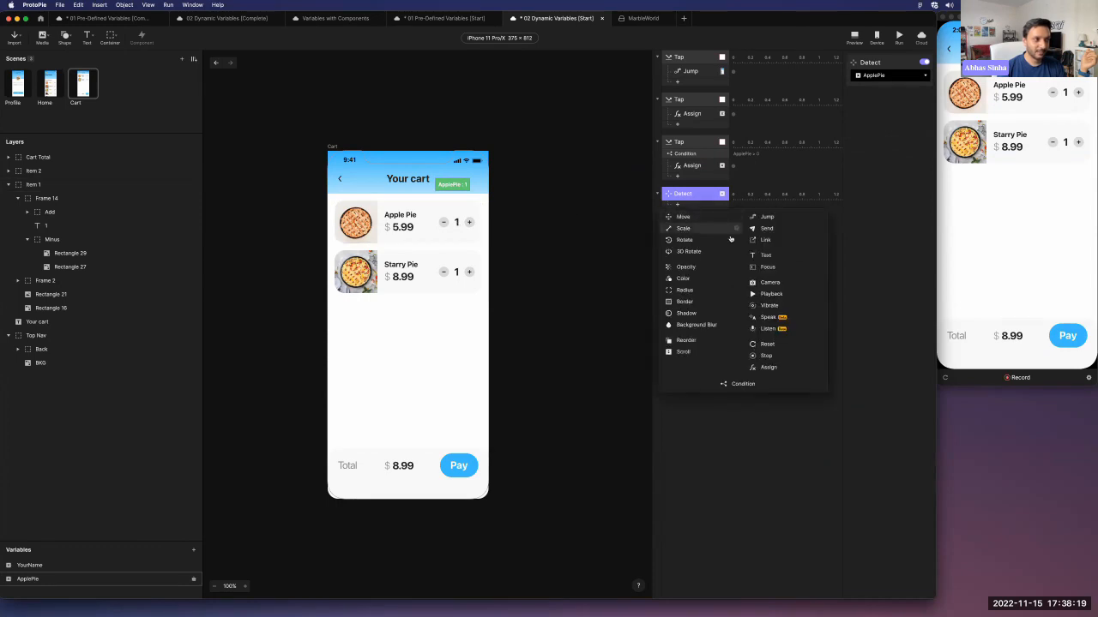
left_click(768, 256)
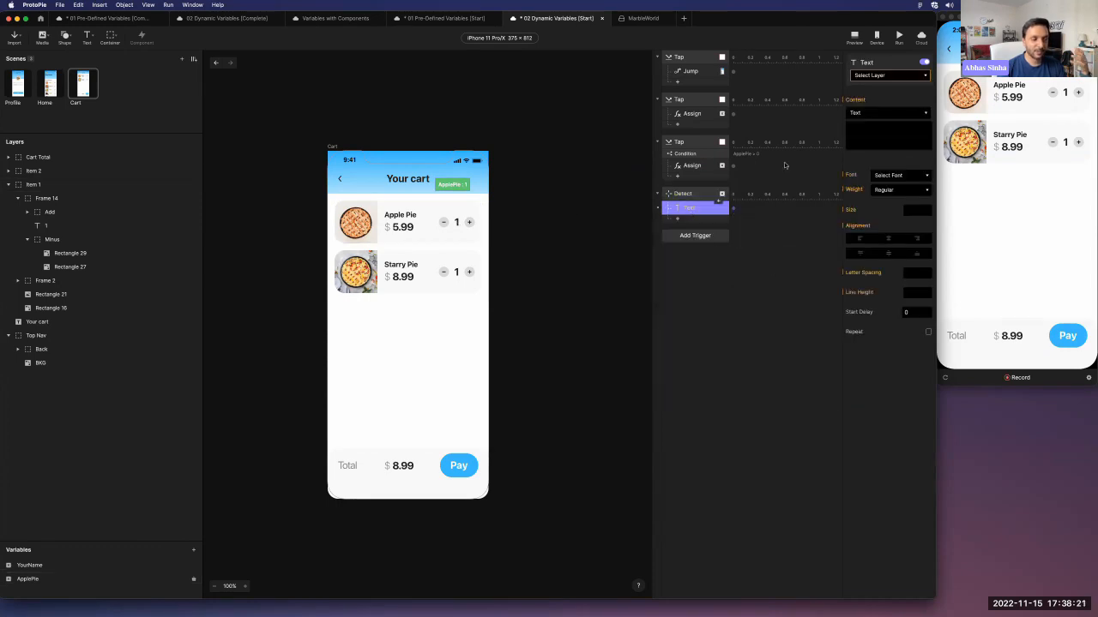
left_click(900, 82)
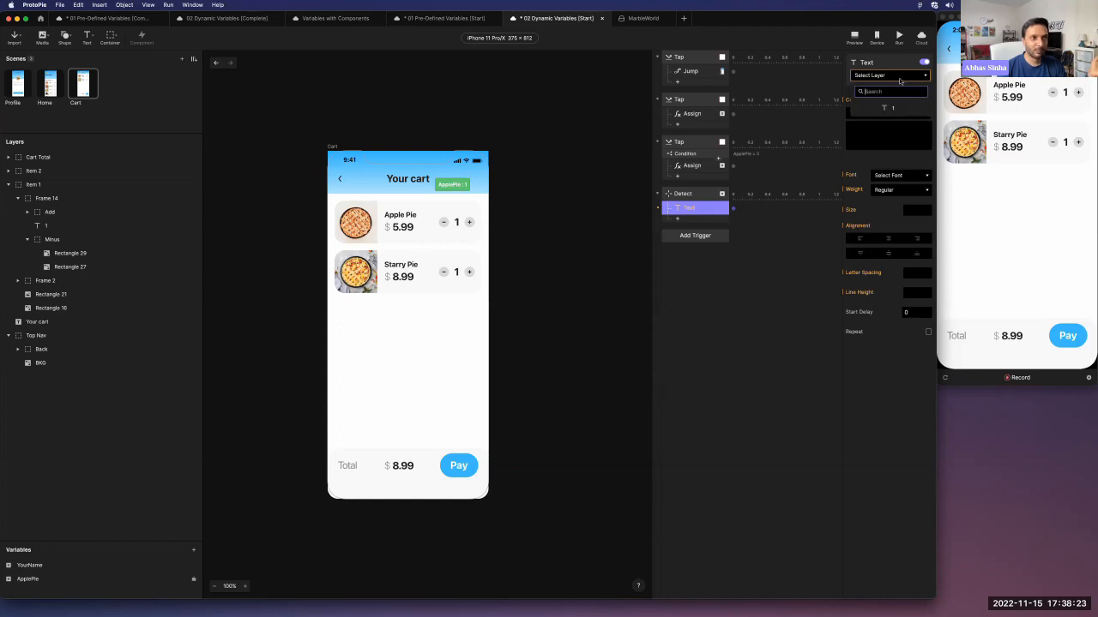
left_click(901, 112)
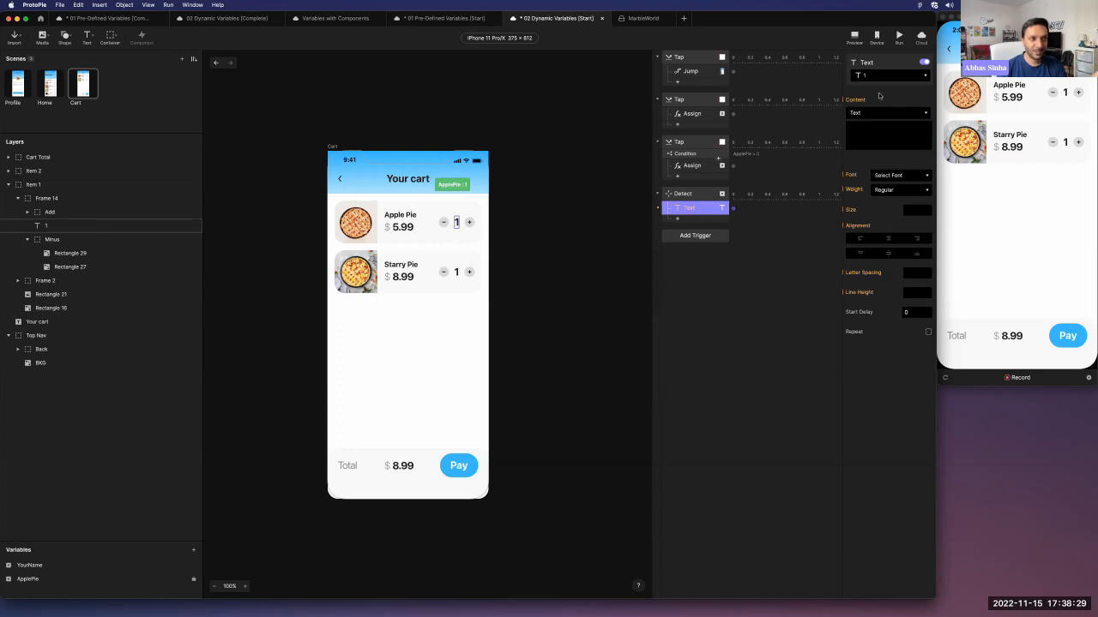
Set the quantity Text response's content to Formula with the value ApplePie.
left_click(883, 112)
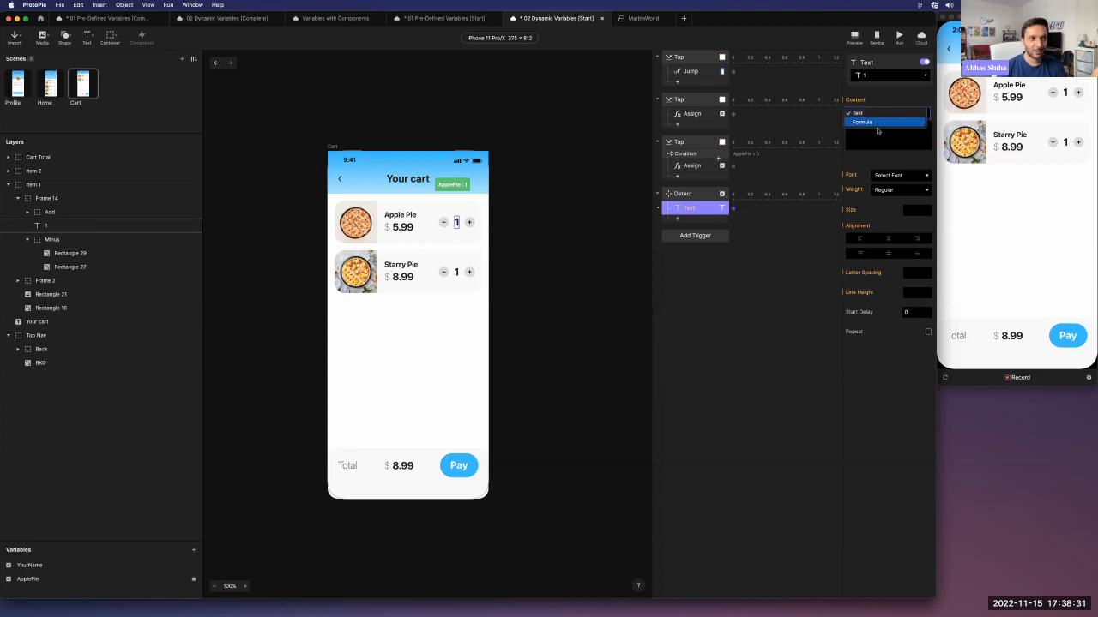
left_click(877, 125)
left_click(877, 127)
type("A")
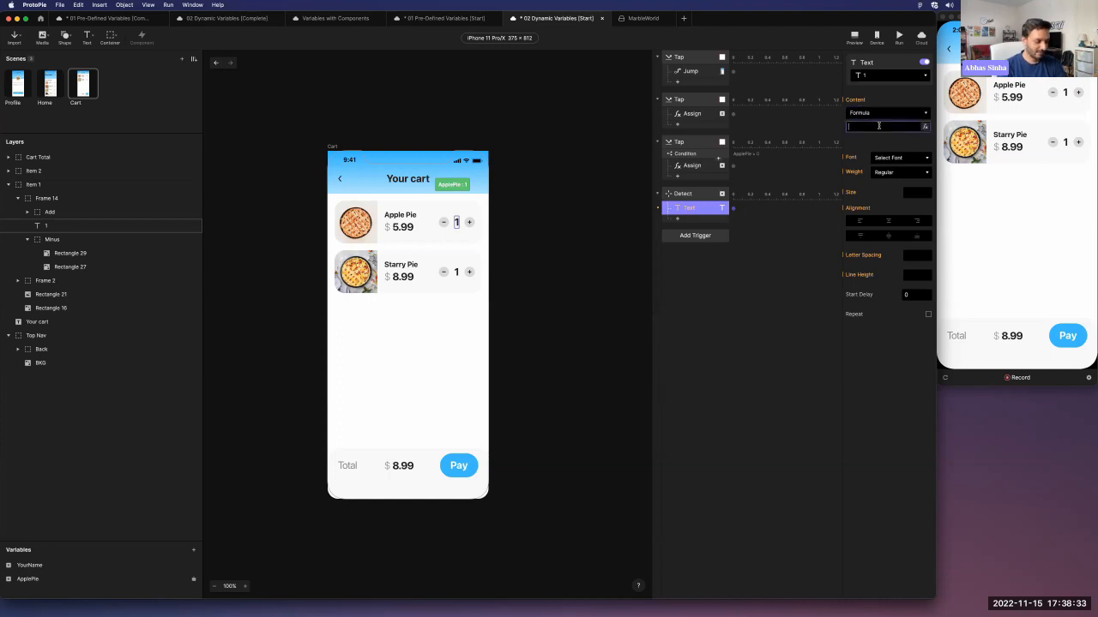
type("pplePie")
key("Return")
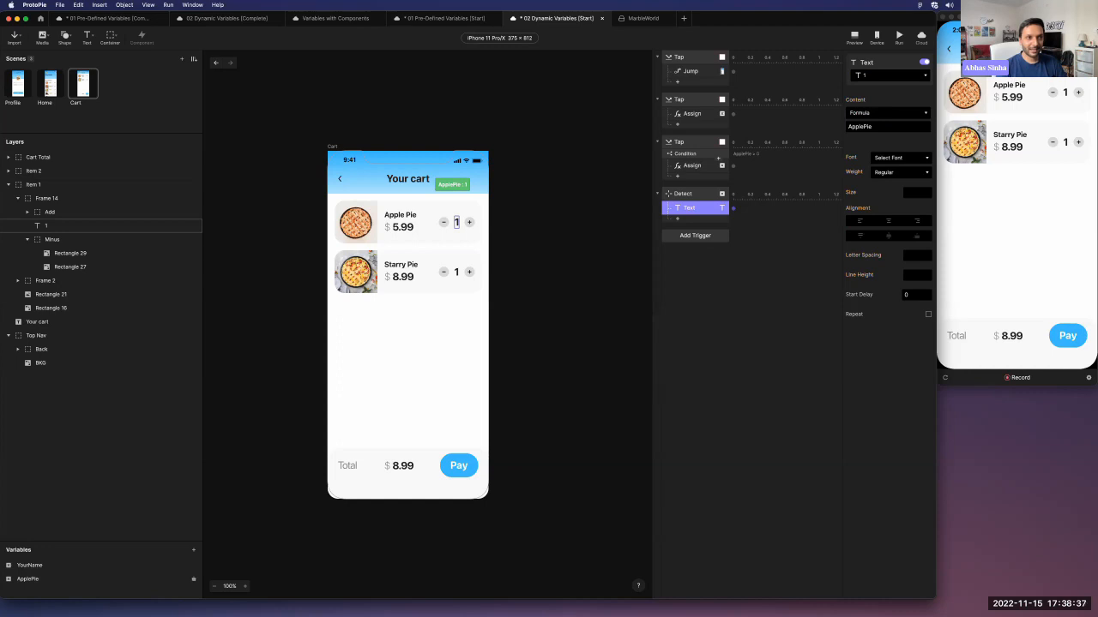
Test the Apple Pie item's plus button in the preview to check that the quantity updates.
left_click(1066, 93)
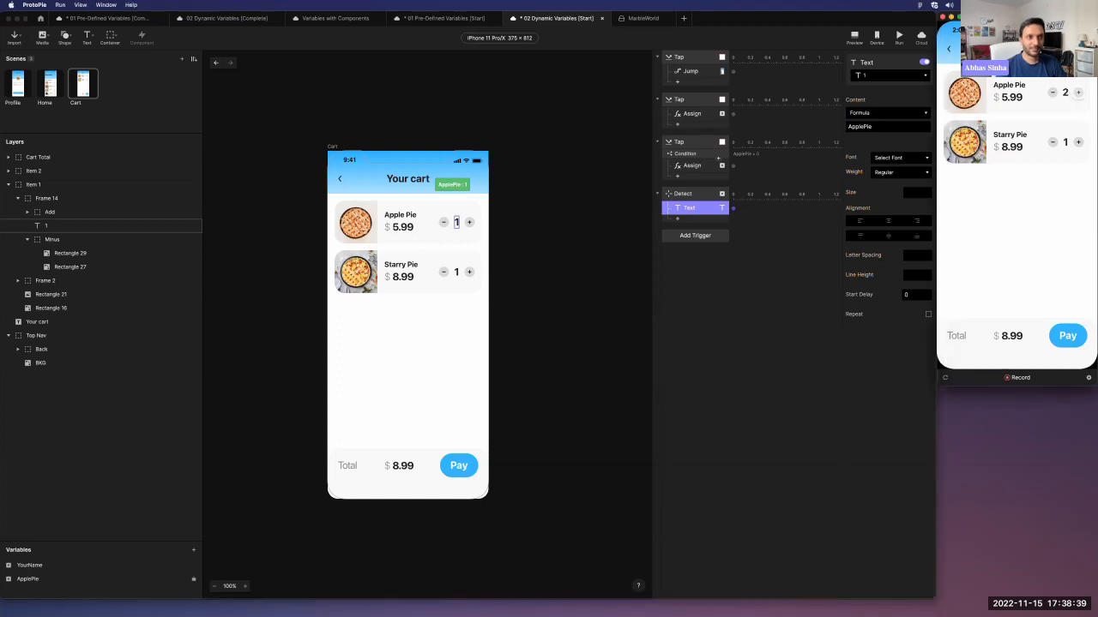
left_click(1078, 93)
left_click(1078, 93)
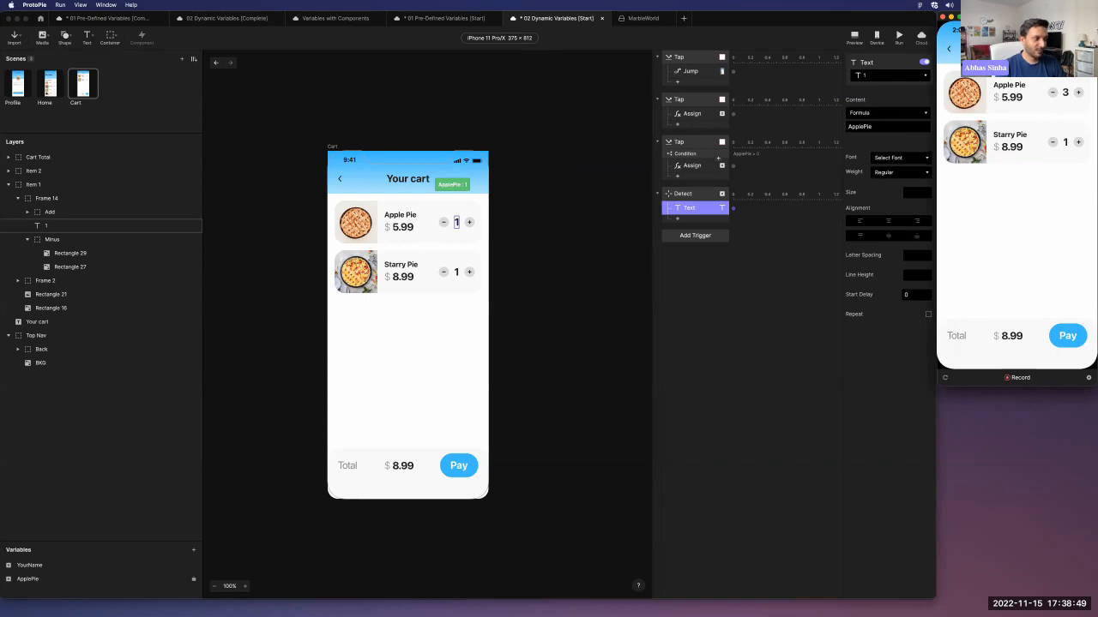
Convert the Apple Pie price and the cart total amount into editable text layers.
left_click(402, 227, "super")
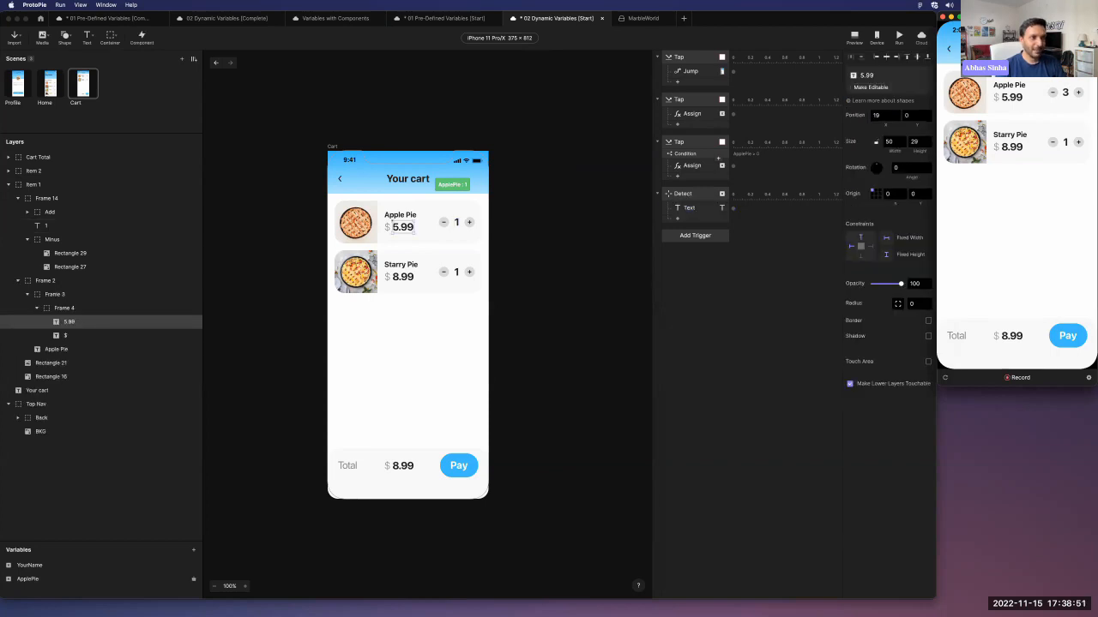
left_click(867, 87)
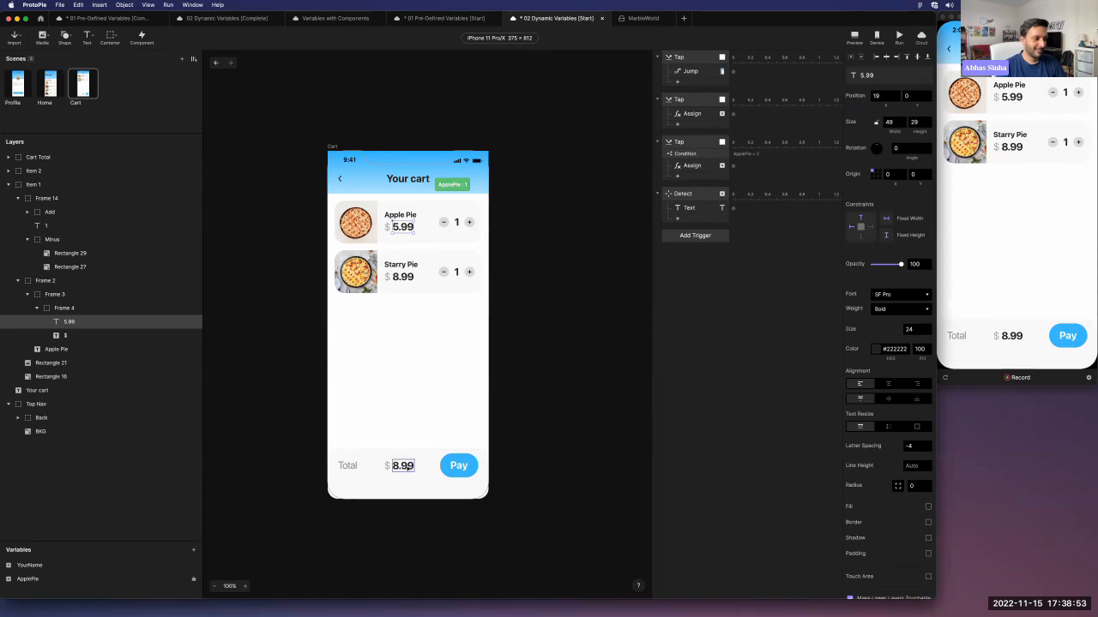
left_click(402, 466, "super")
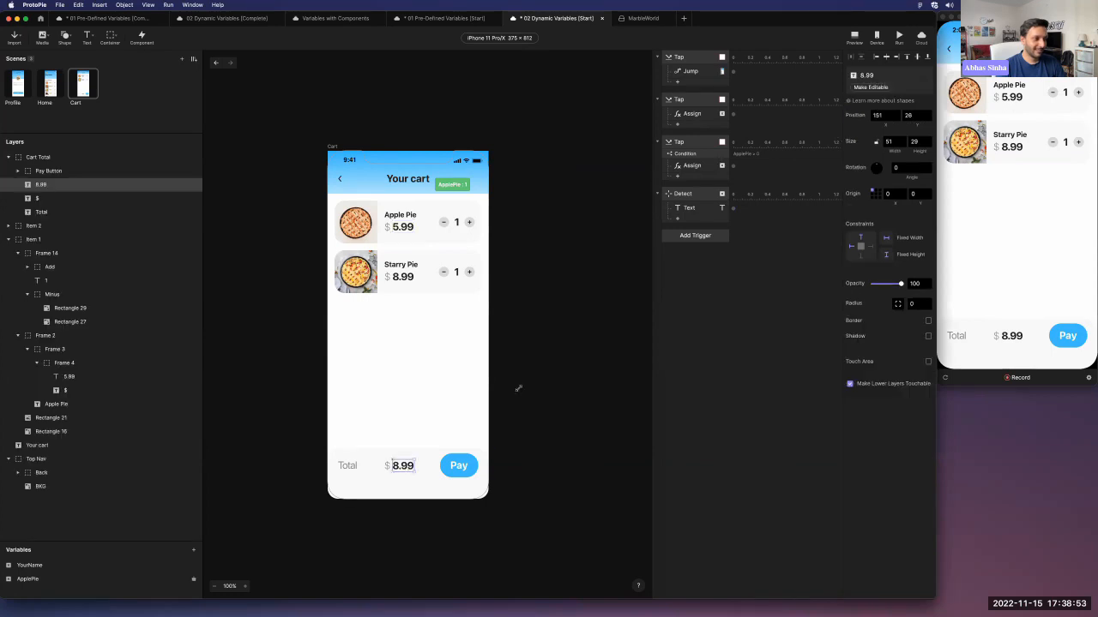
Add a second Text response to the ApplePie Detect trigger, targeting the Apple Pie price layer.
left_click(699, 196)
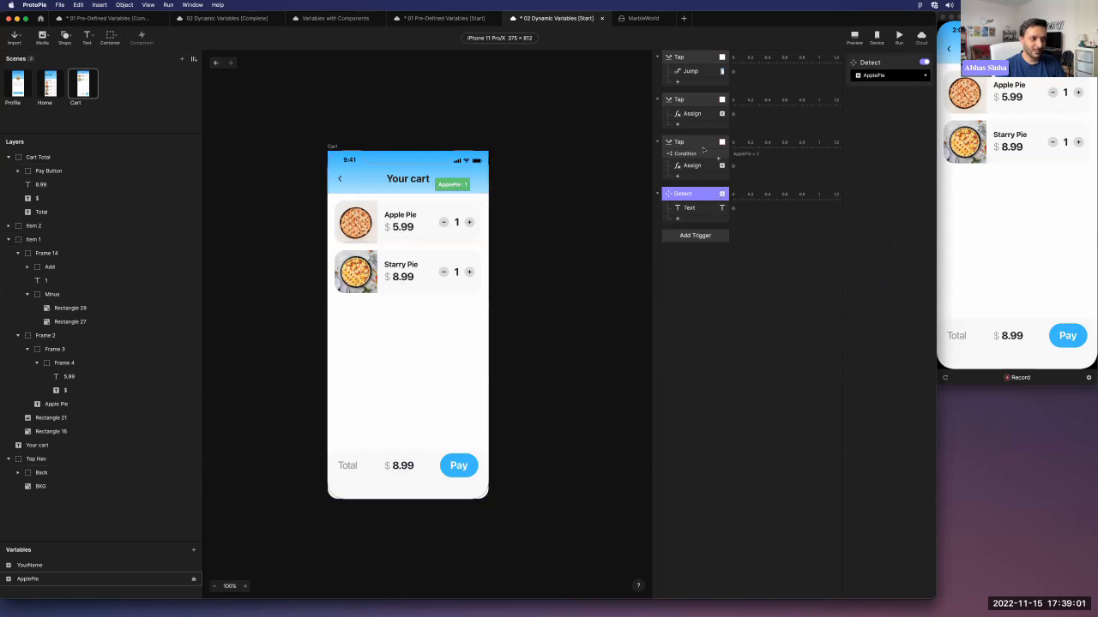
left_click(689, 209)
left_click(687, 219)
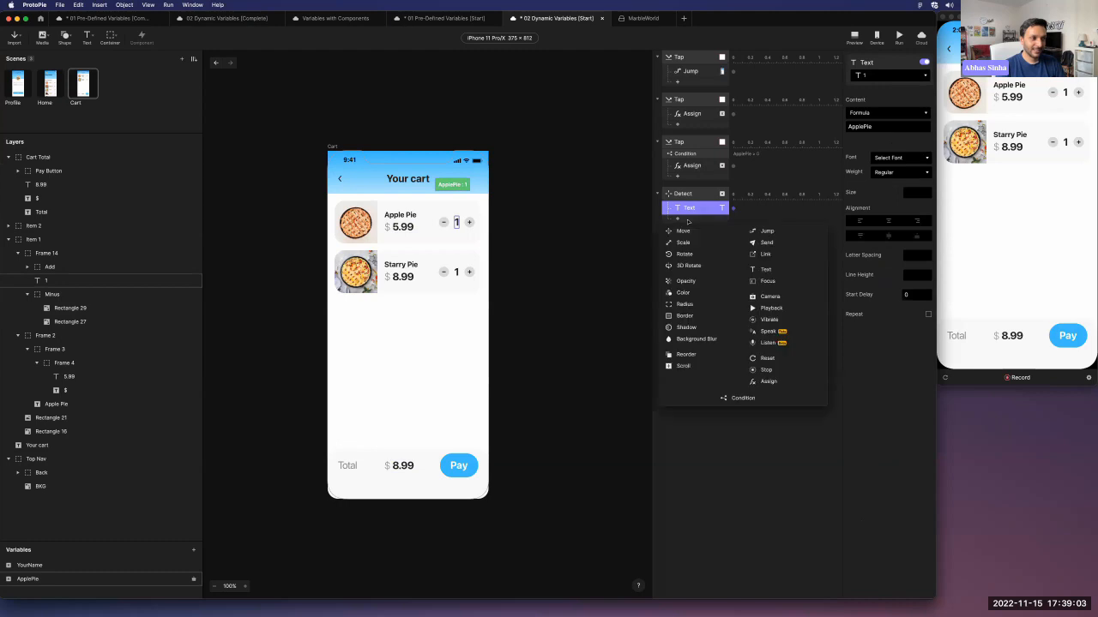
left_click(752, 270)
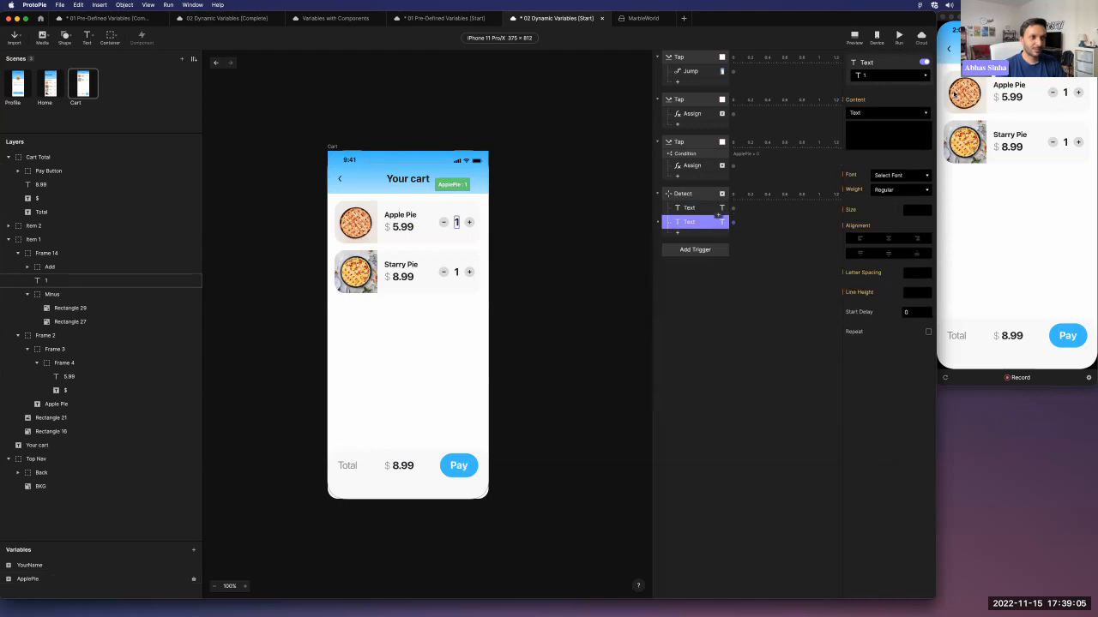
left_click(863, 76)
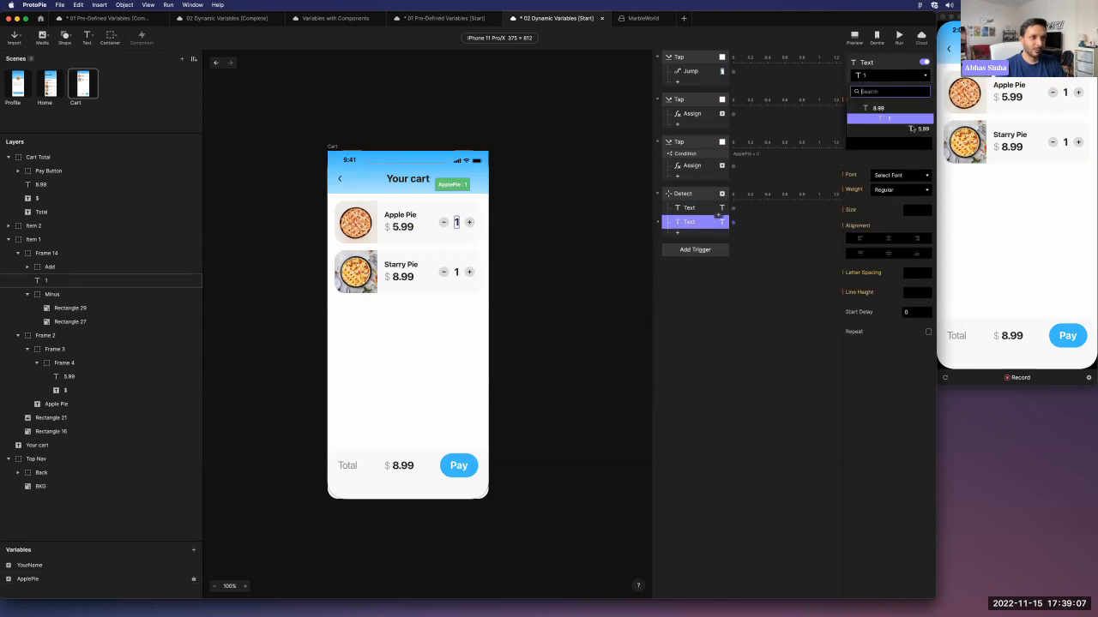
left_click(913, 129)
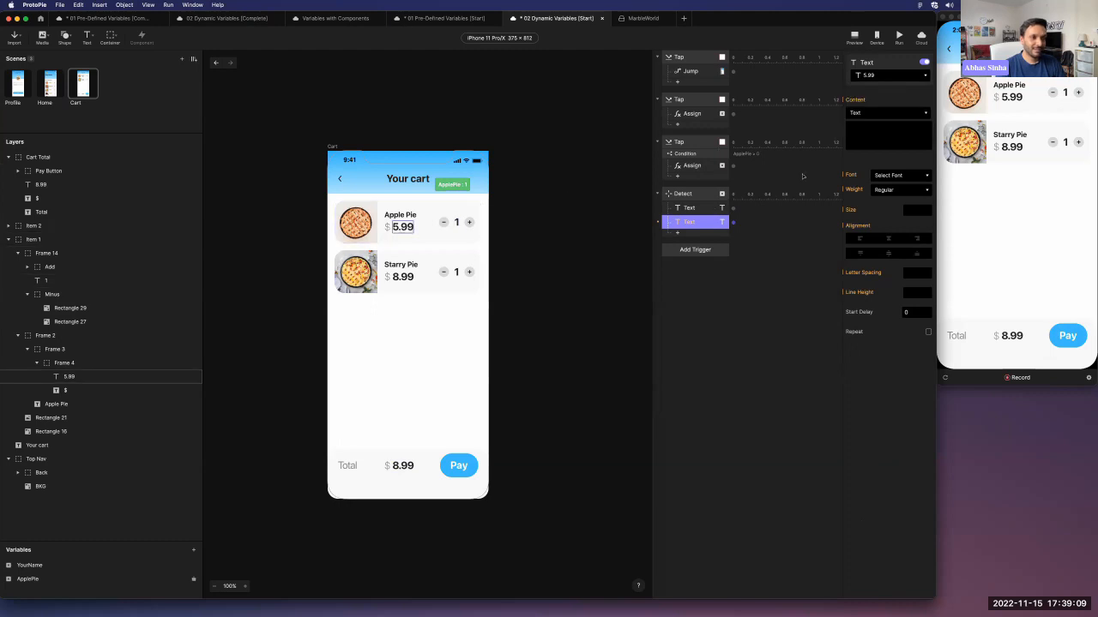
Set the price Text response's content to Formula with the value ApplePie*5.99.
left_click(859, 119)
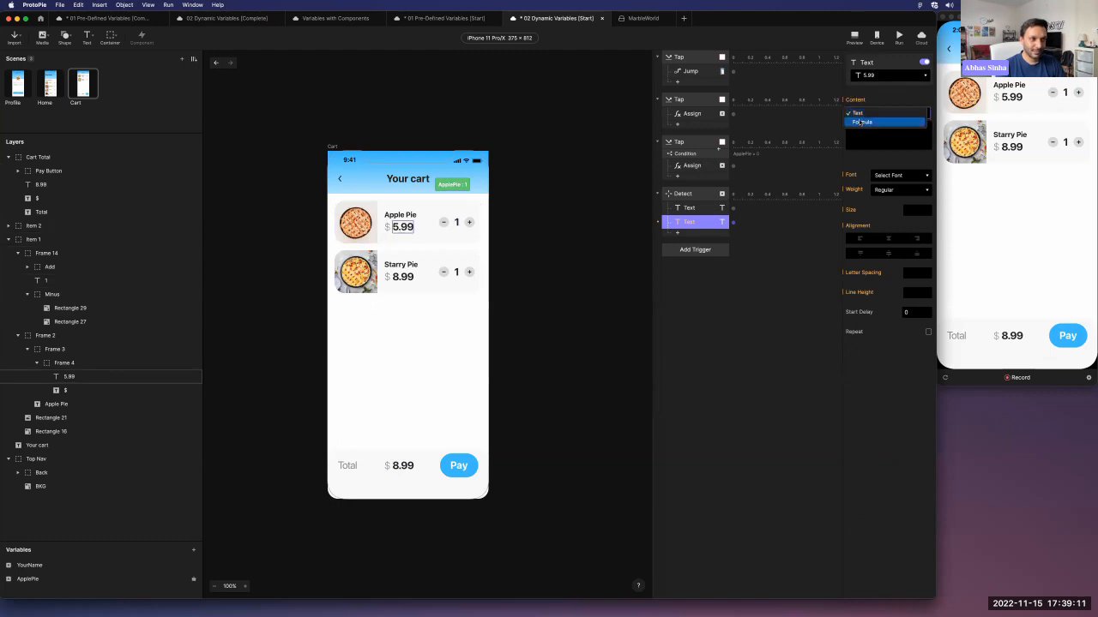
left_click(860, 122)
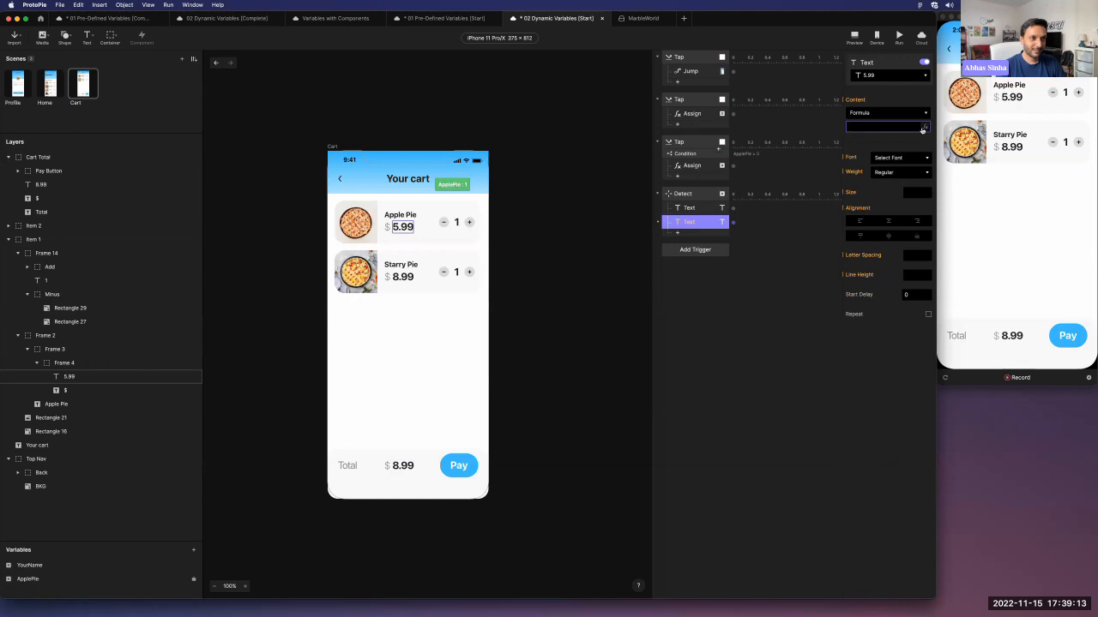
left_click(861, 129)
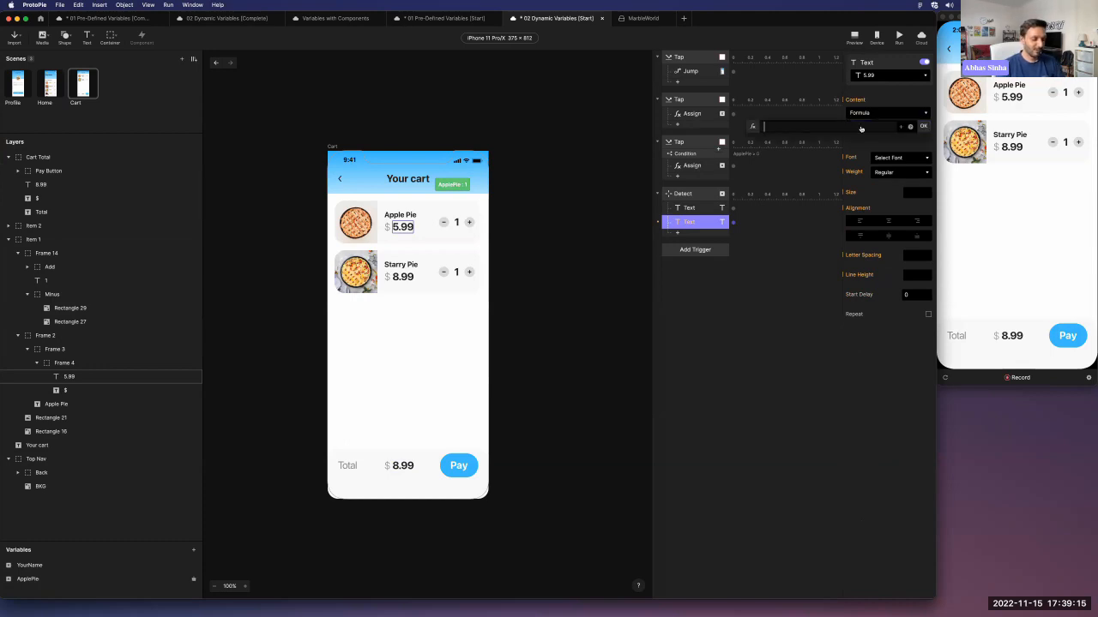
type("A")
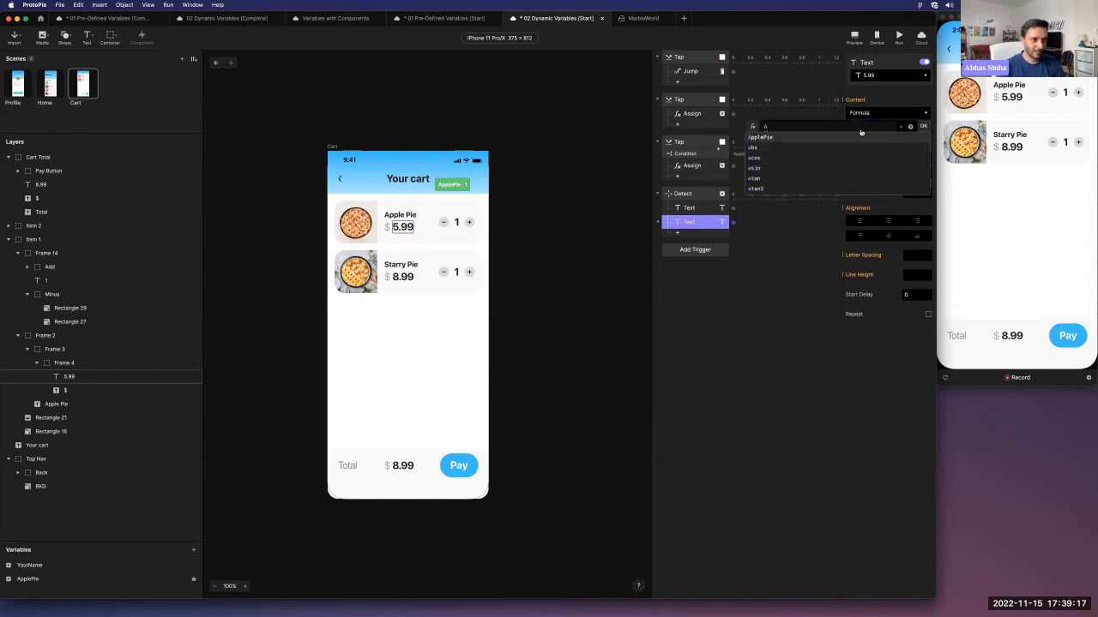
key("Return")
type("*5.99")
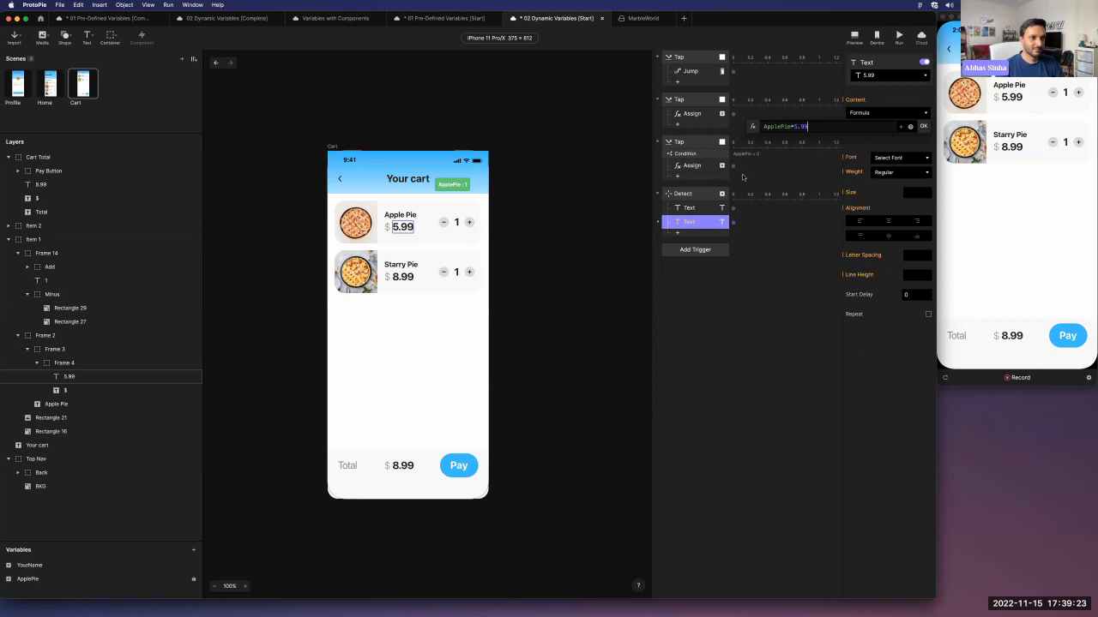
left_click(923, 126)
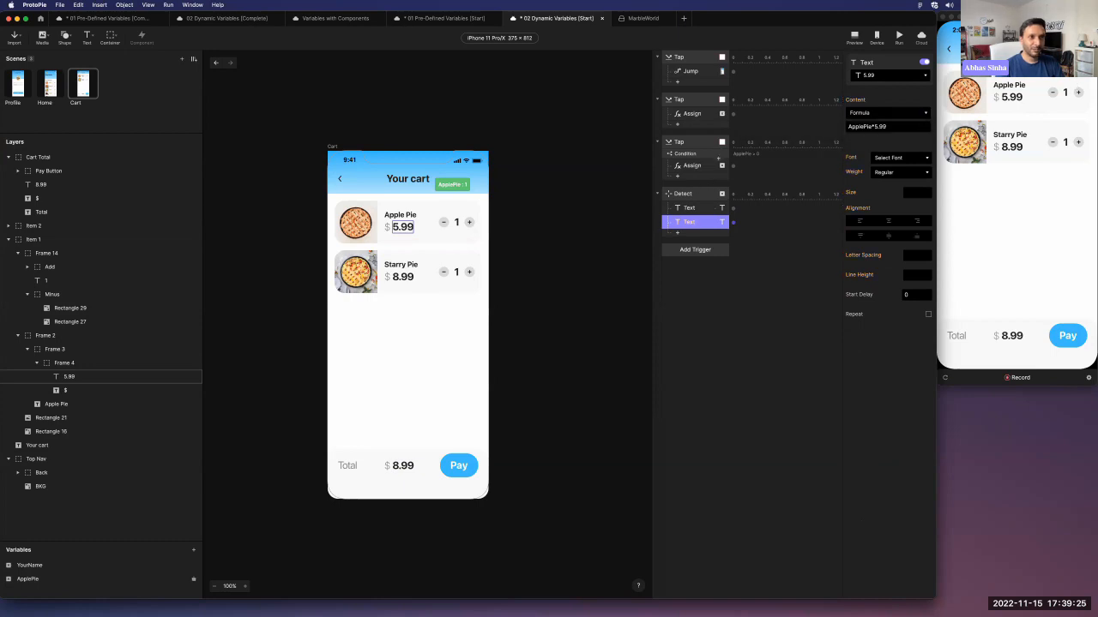
Test the Apple Pie plus and minus buttons in the preview to check that the item's price follows the quantity.
left_click(1077, 93)
left_click(1077, 93)
left_click(1052, 93)
left_click(1052, 92)
left_click(1076, 94)
left_click(1077, 93)
left_click(1077, 93)
left_click(1052, 93)
left_click(1052, 93)
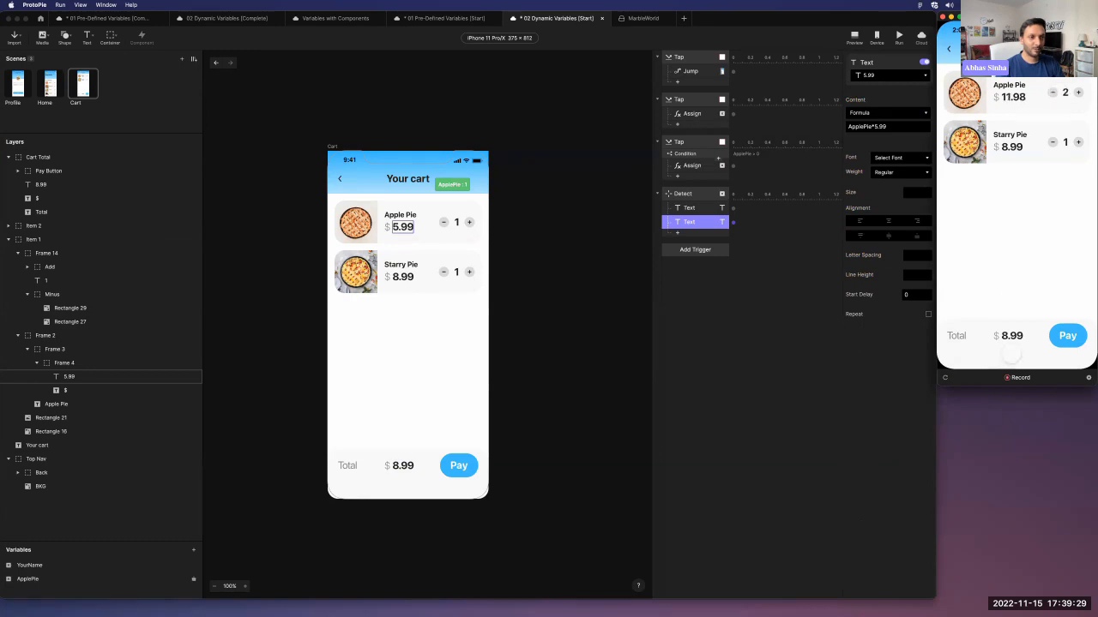
Add a third Text response to the Detect trigger, targeting the cart total amount layer.
left_click(688, 227)
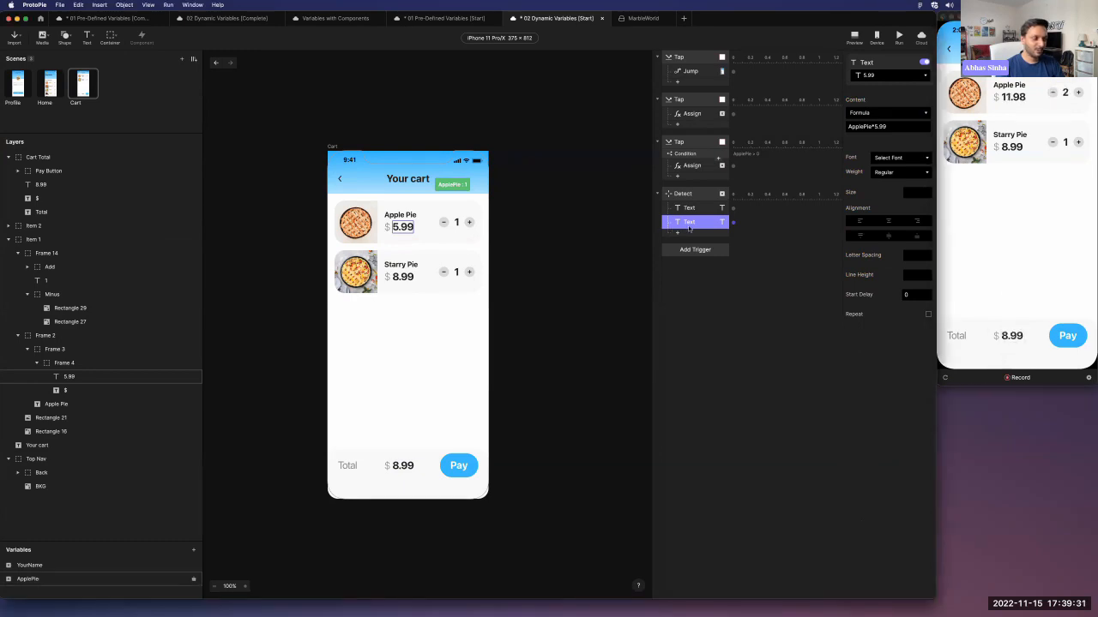
left_click(687, 236)
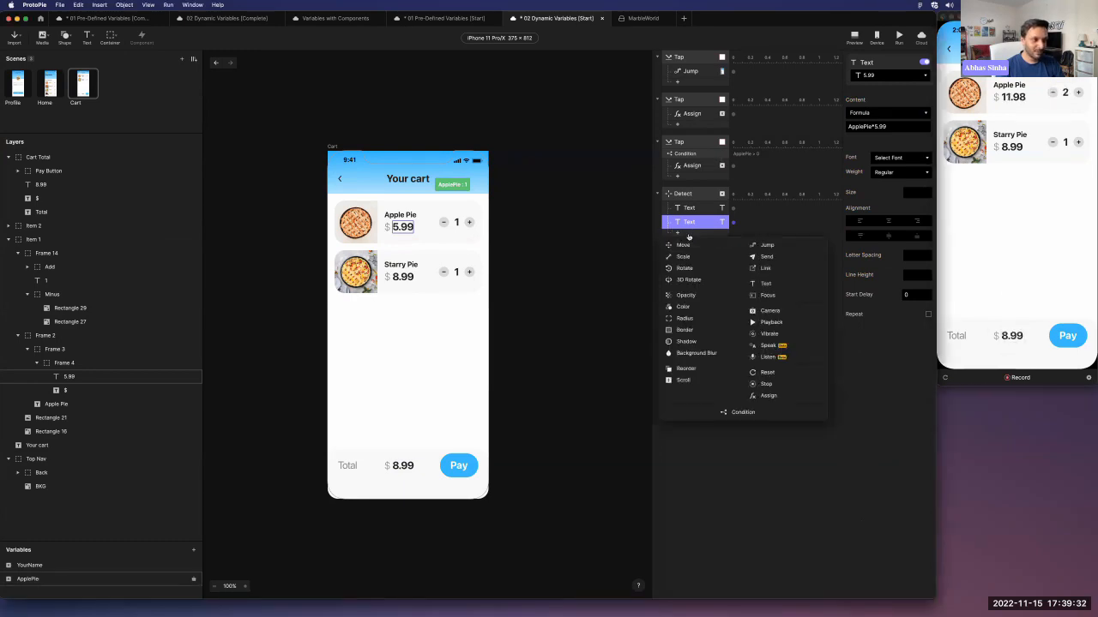
left_click(766, 283)
left_click(875, 78)
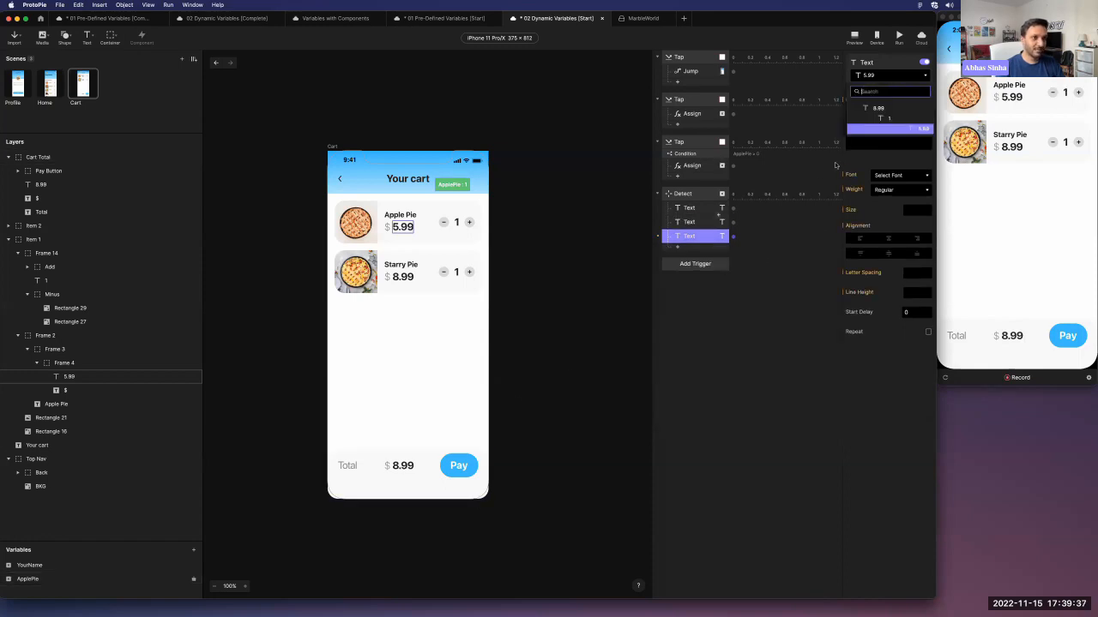
left_click(877, 109)
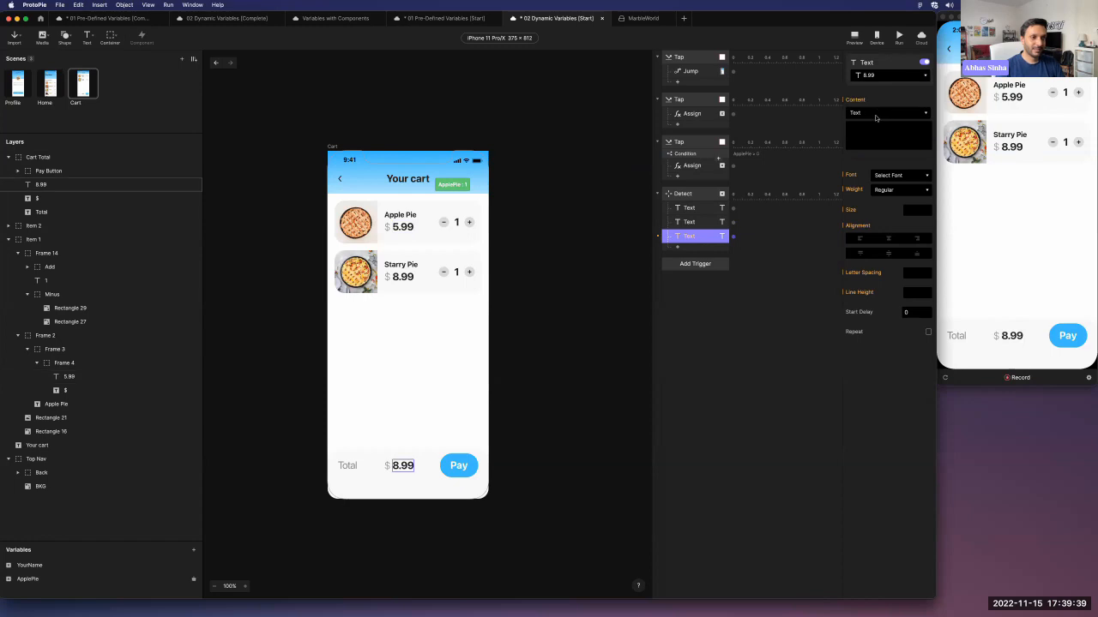
Set the total's Text response content to Formula with the value (ApplePie*5.99)+8.99.
left_click(875, 117)
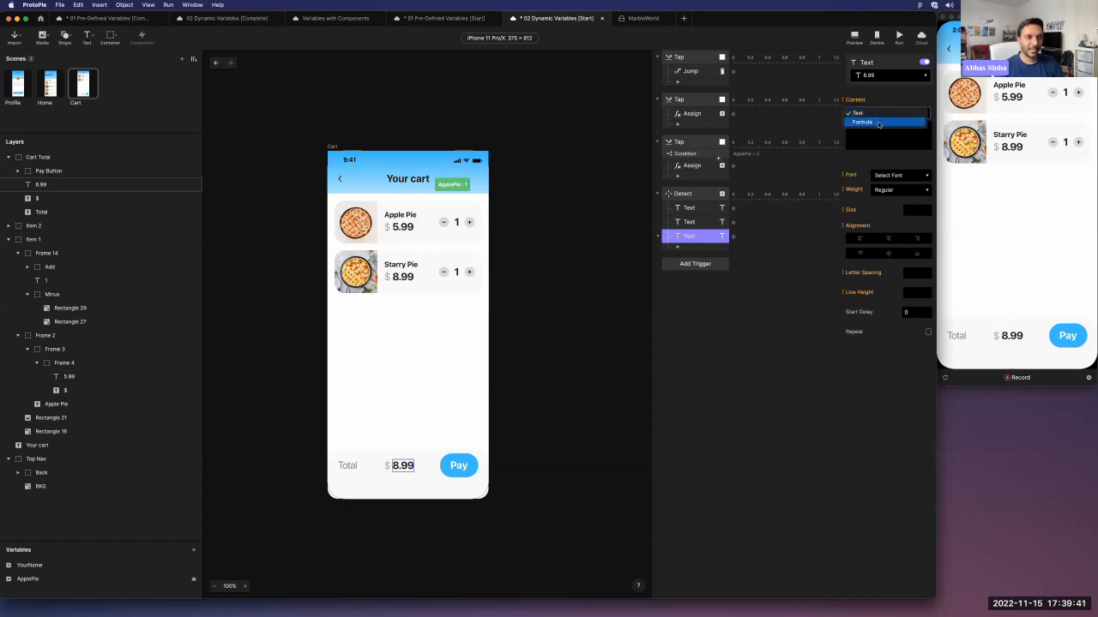
left_click(878, 122)
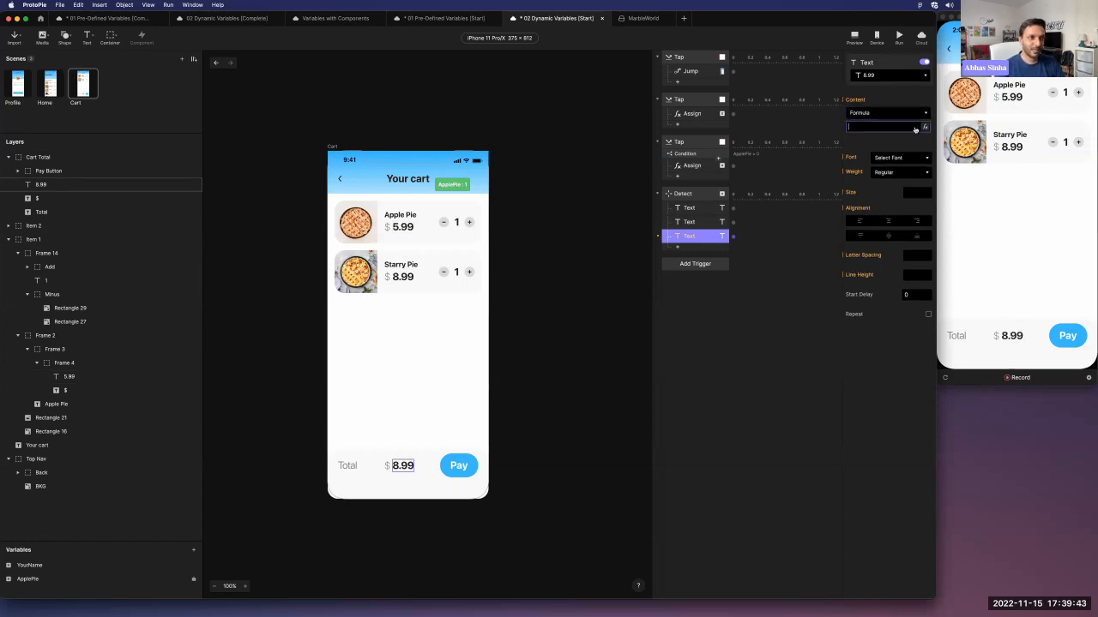
left_click(915, 129)
type("A")
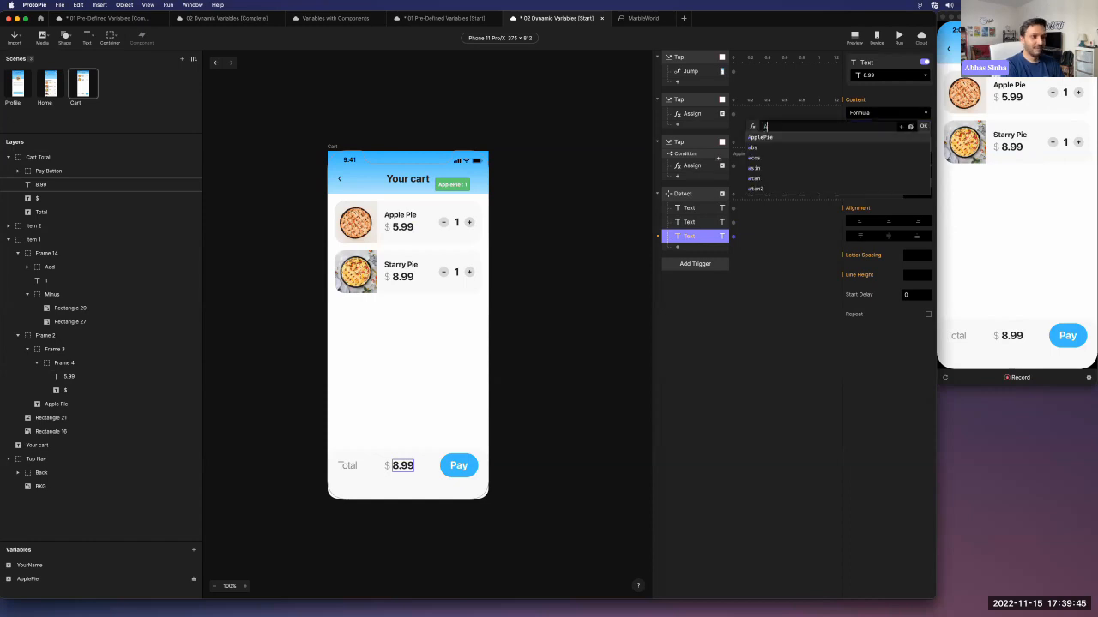
type("pplePie")
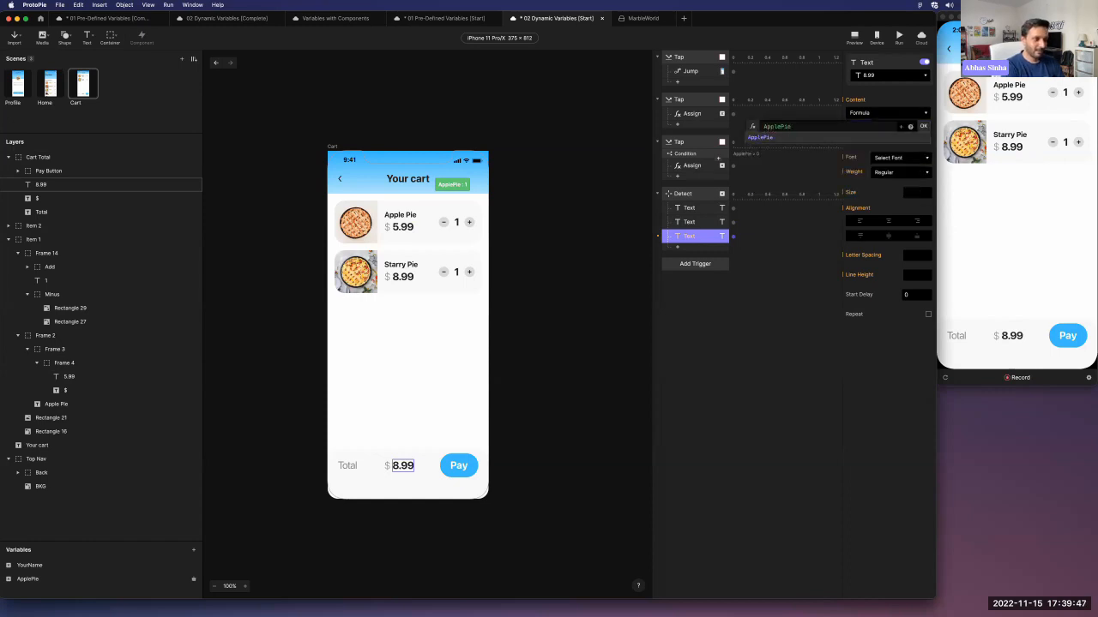
type("*")
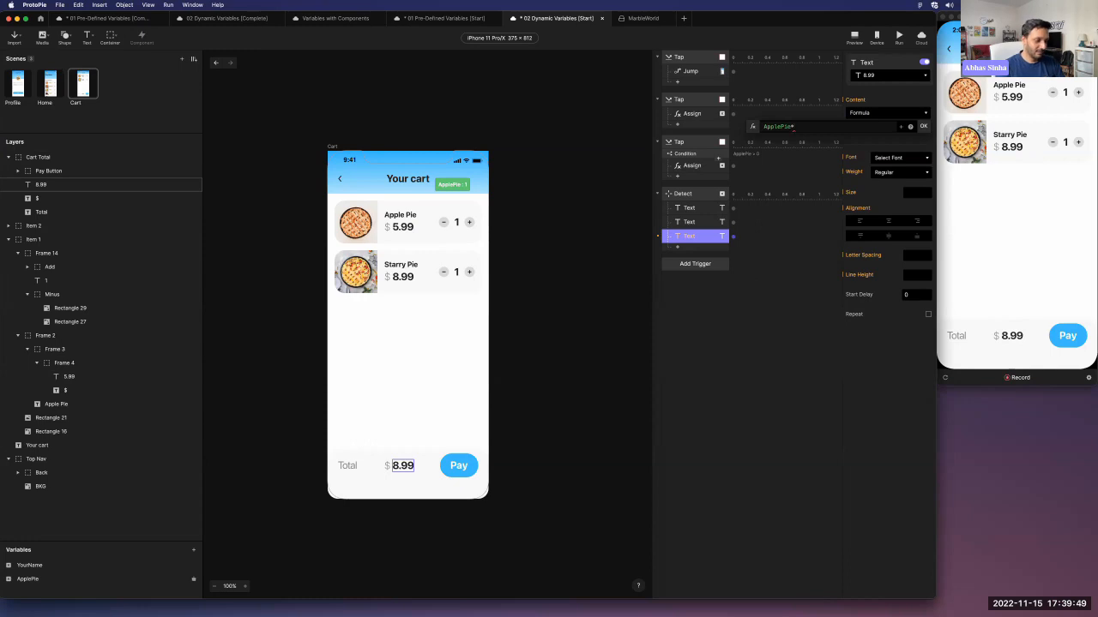
type("5.99")
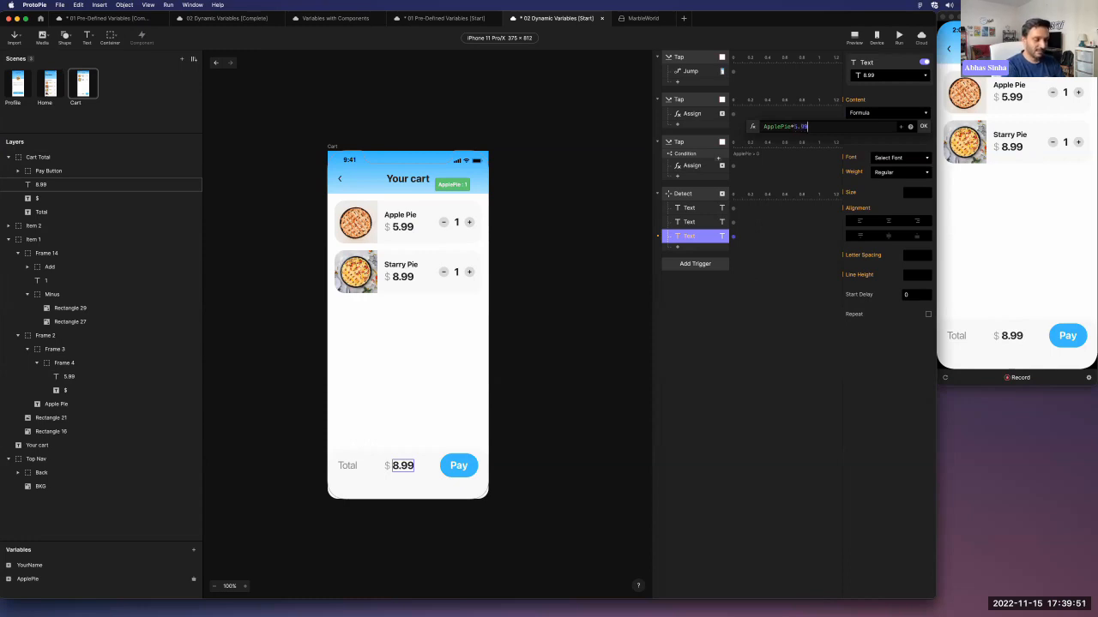
type(")")
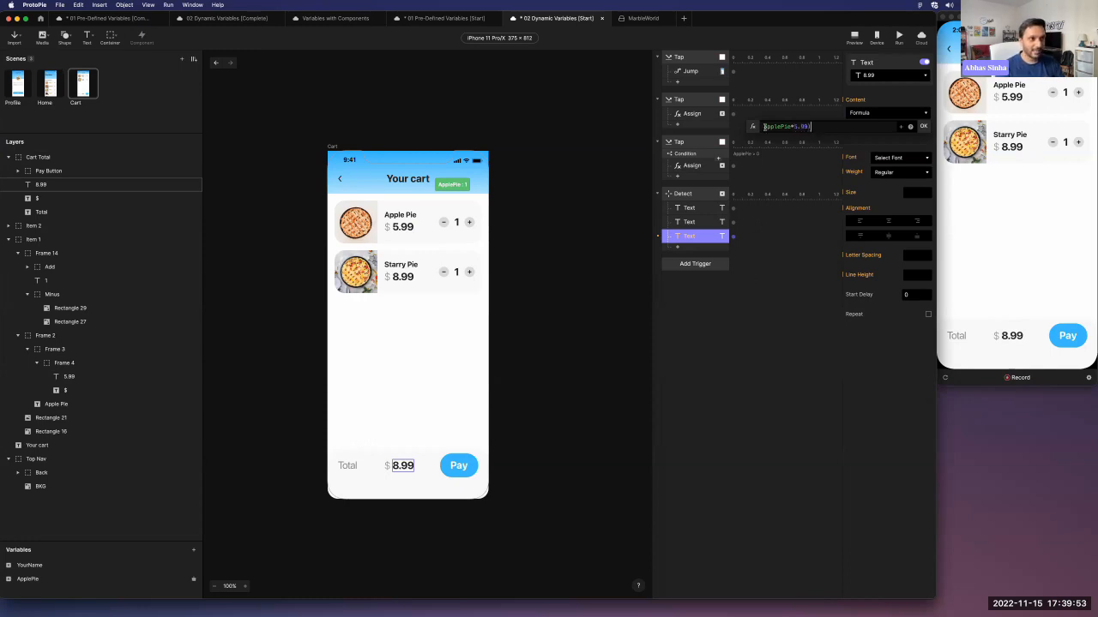
left_click(762, 126)
type("(")
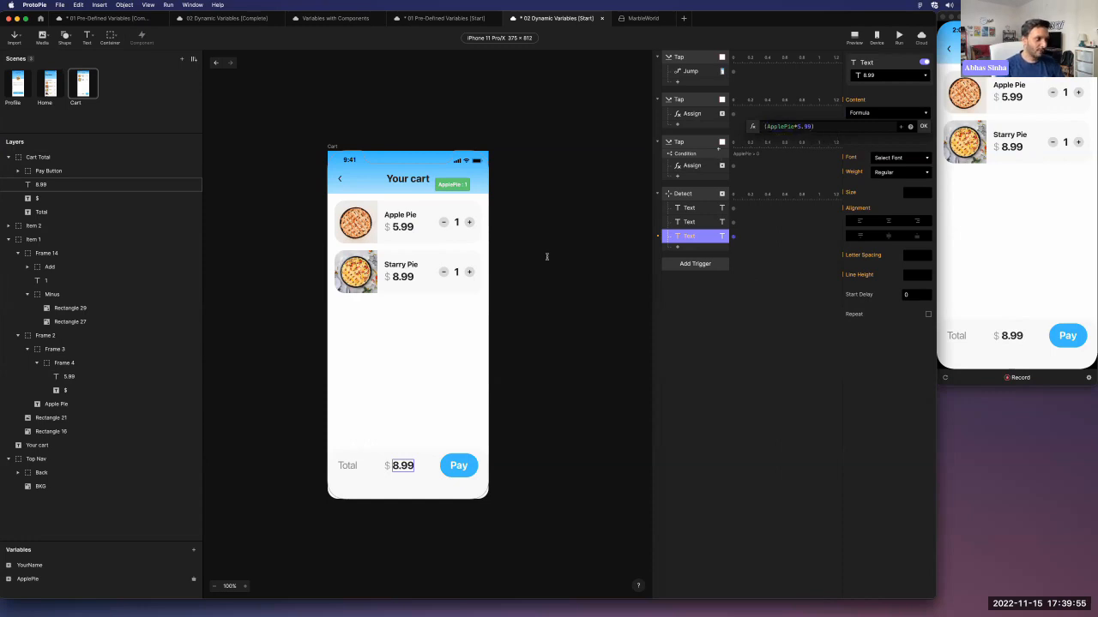
left_click(856, 132)
type("+8.99")
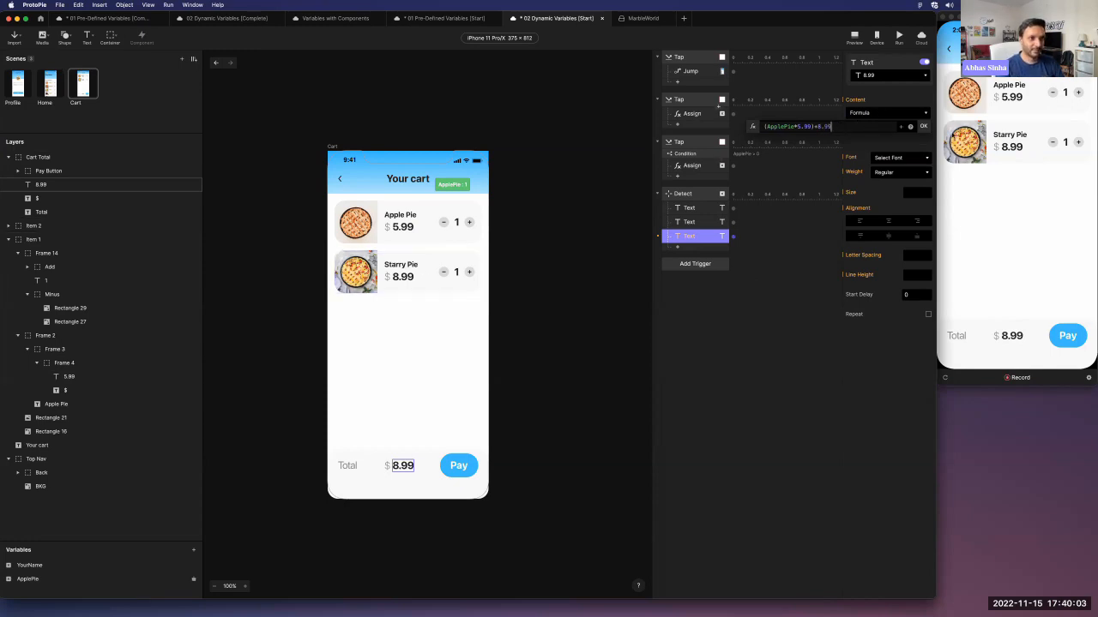
left_click(923, 126)
Test the Apple Pie plus and minus buttons in the preview to check the cart total, and return to the home screen.
left_click(1078, 92)
left_click(1078, 92)
left_click(1078, 92)
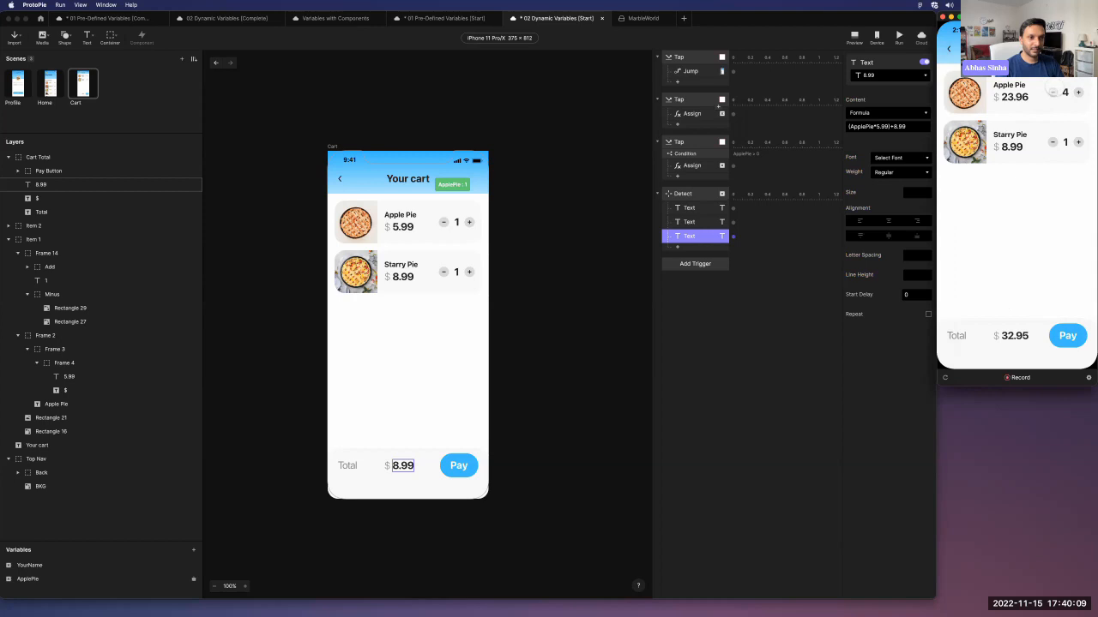
left_click(1052, 91)
left_click(1052, 91)
left_click(1052, 92)
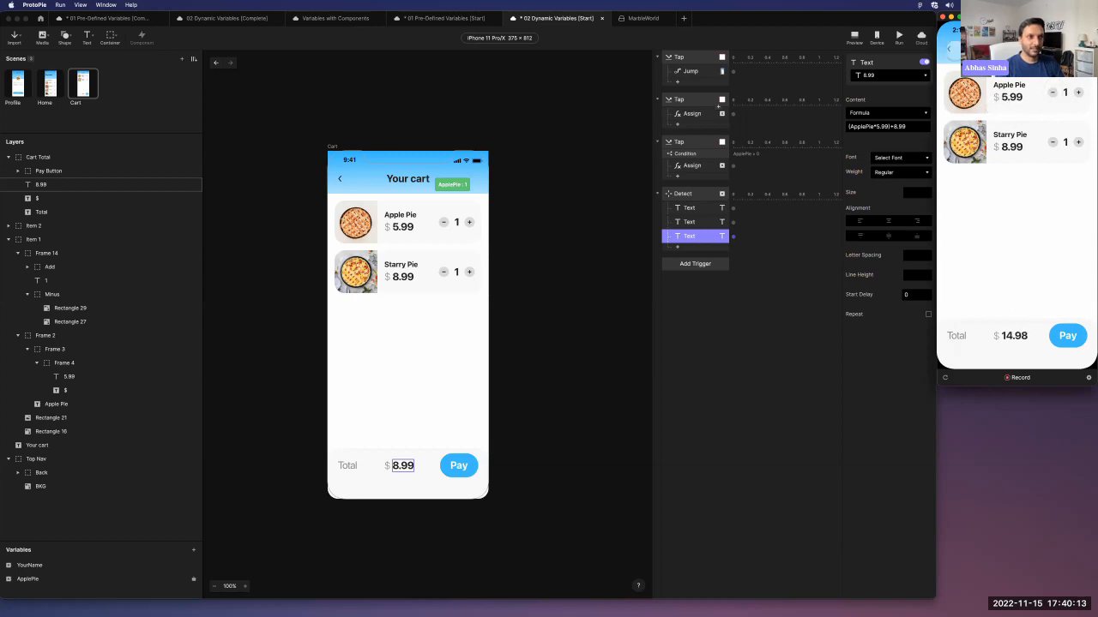
left_click(950, 49)
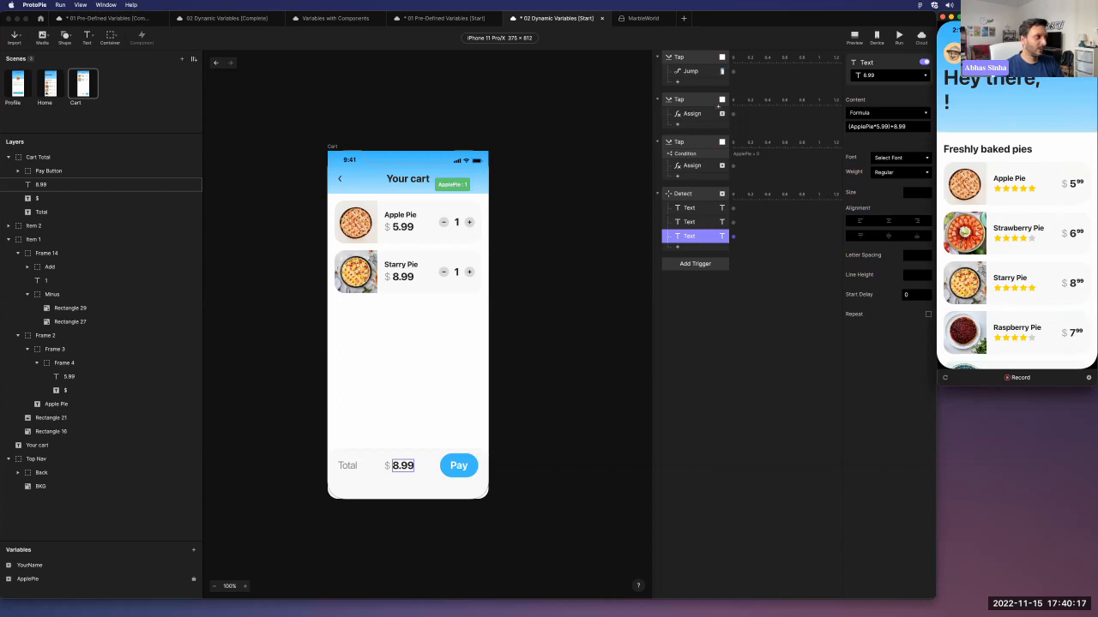
Convert the cart icon's badge number in the Home scene into an editable text layer.
left_click(50, 84)
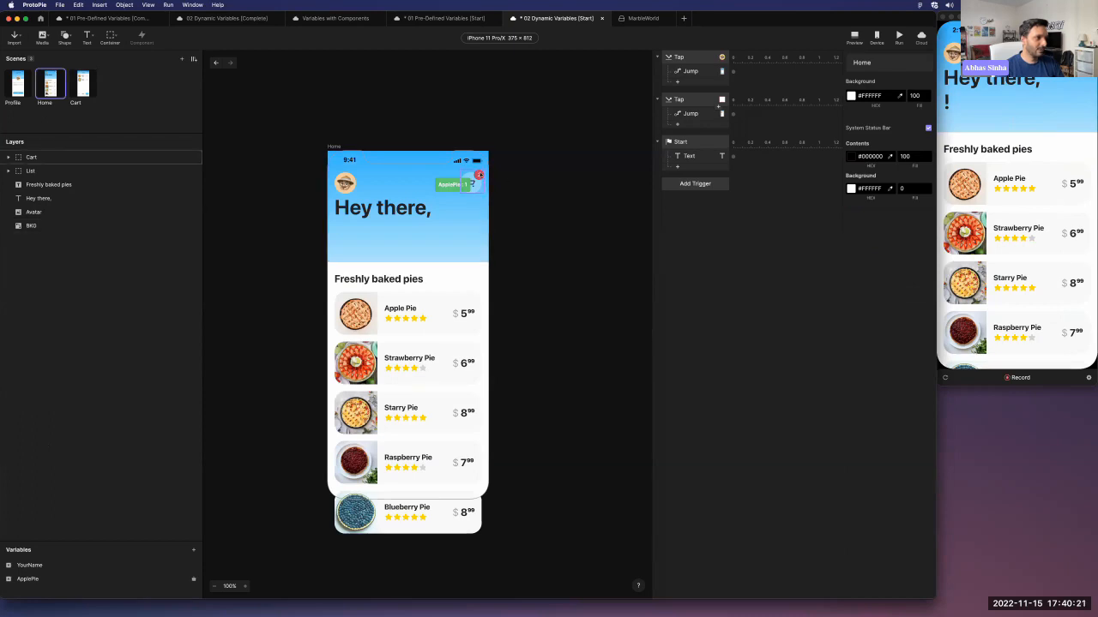
left_click(479, 175)
left_click(20, 172)
left_click(34, 184)
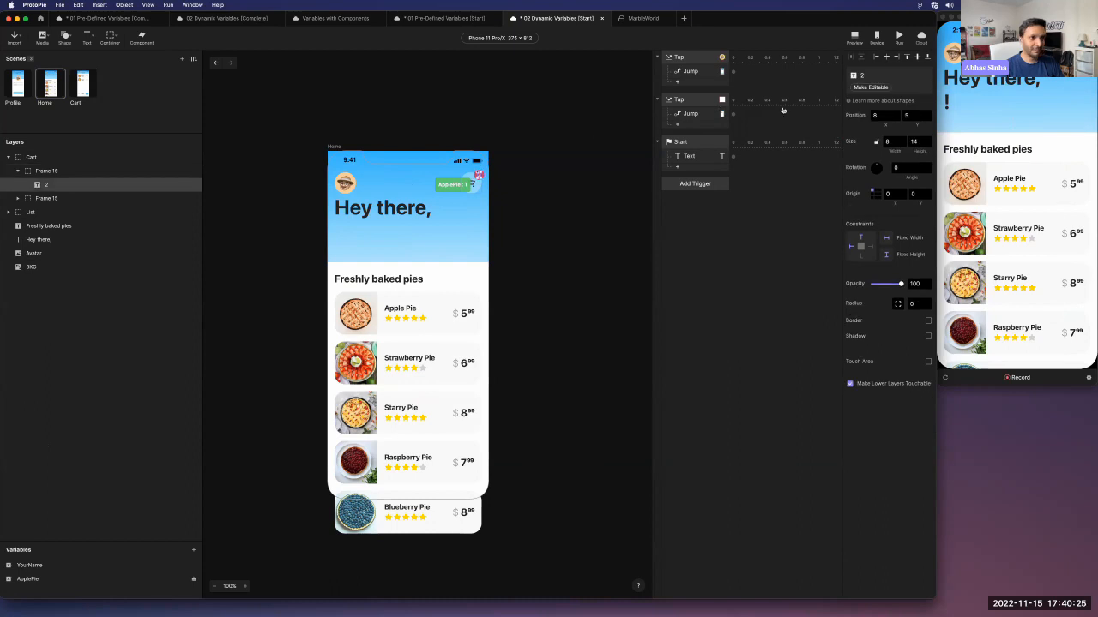
left_click(869, 88)
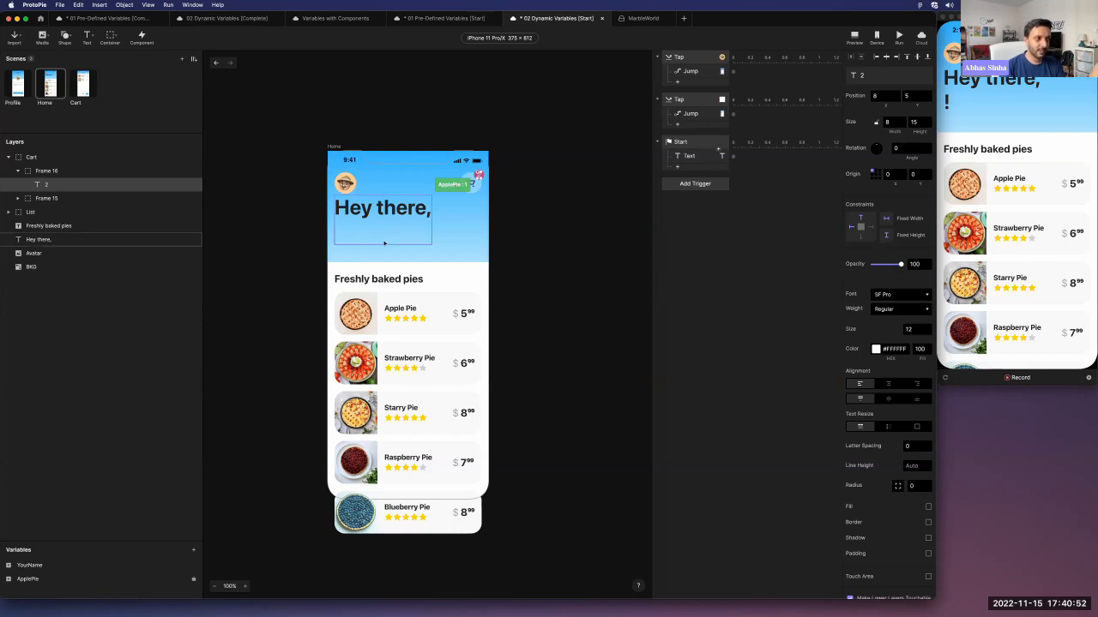
Add a Text response to the Home scene's Start trigger, targeting the cart badge number layer.
left_click(695, 142)
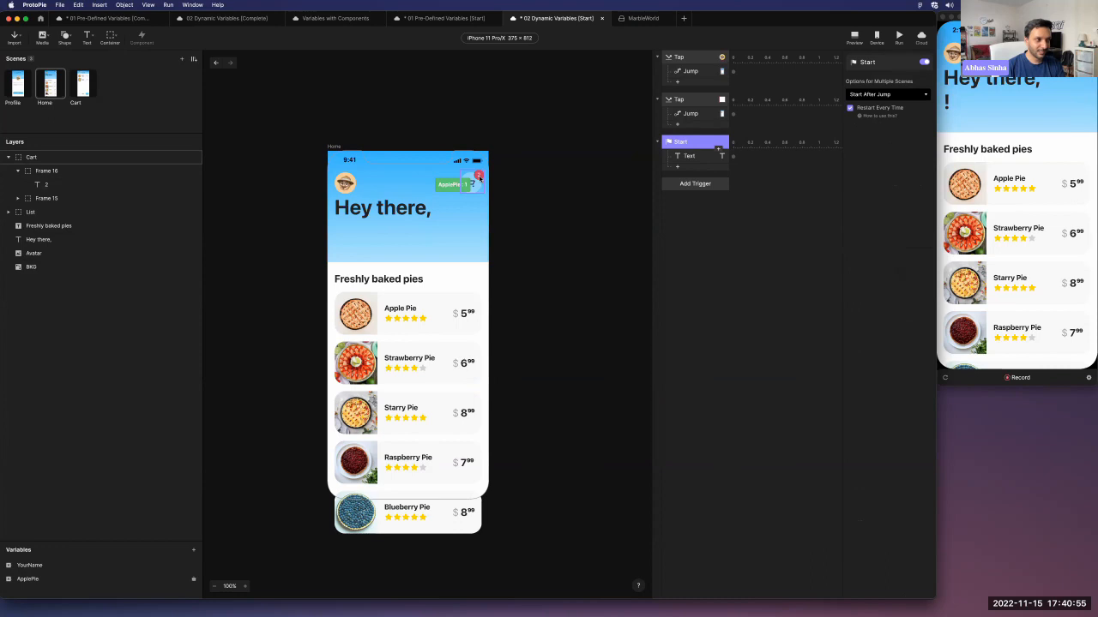
left_click(679, 169)
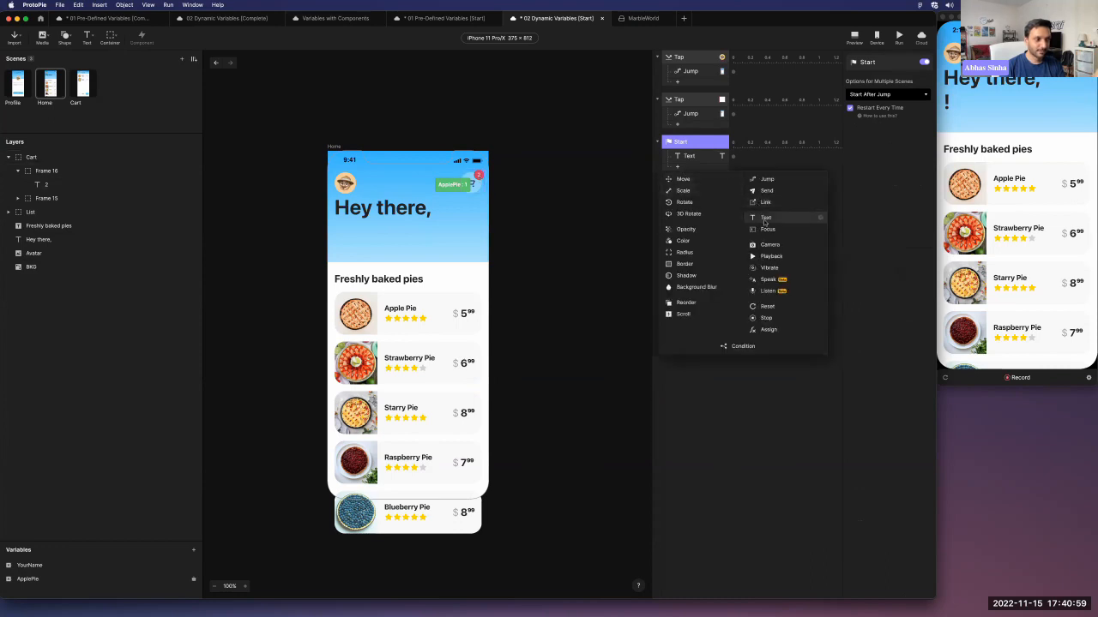
left_click(765, 219)
left_click(873, 76)
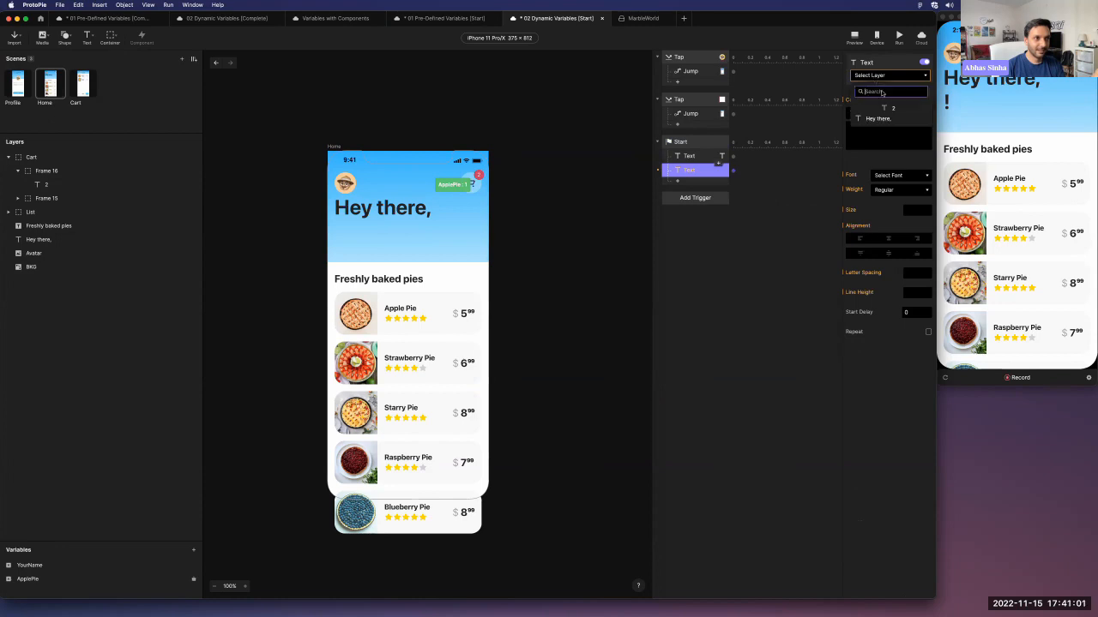
left_click(900, 111)
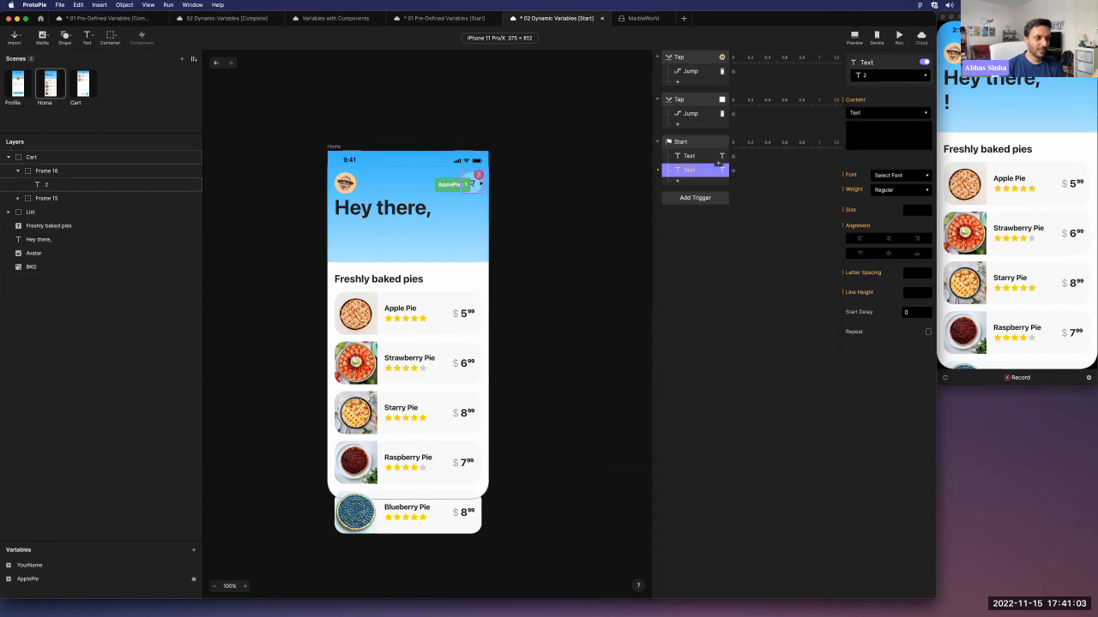
Set the badge Text response's content to Formula with the value ApplePie+1, and hide the ApplePie variable's debug label on the canvas.
left_click(877, 116)
left_click(879, 122)
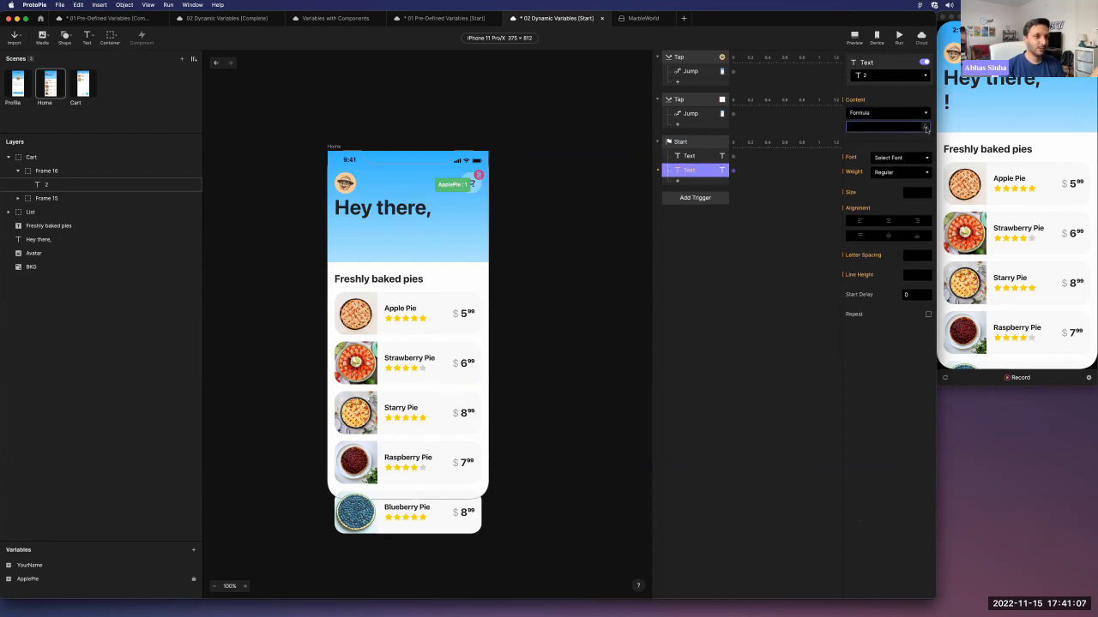
left_click(925, 130)
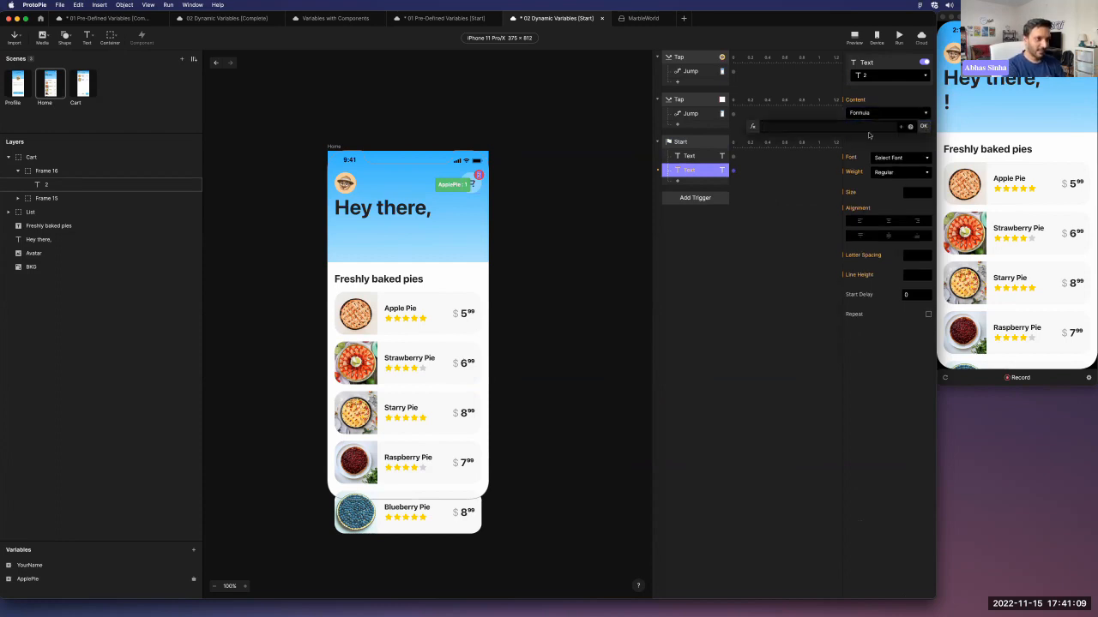
type("Appl")
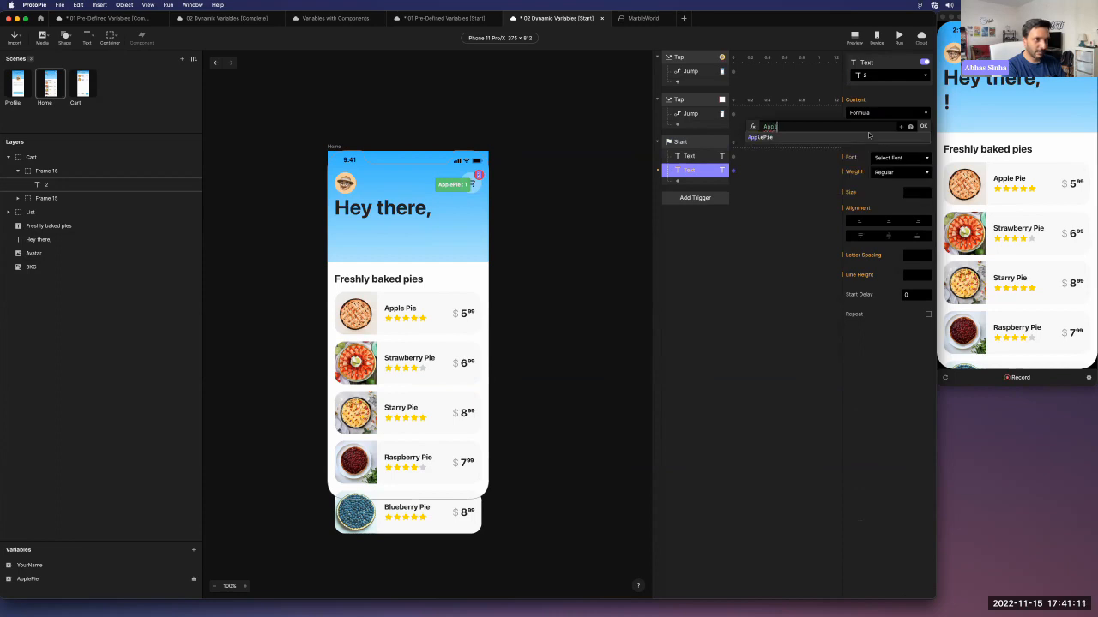
type("ePie")
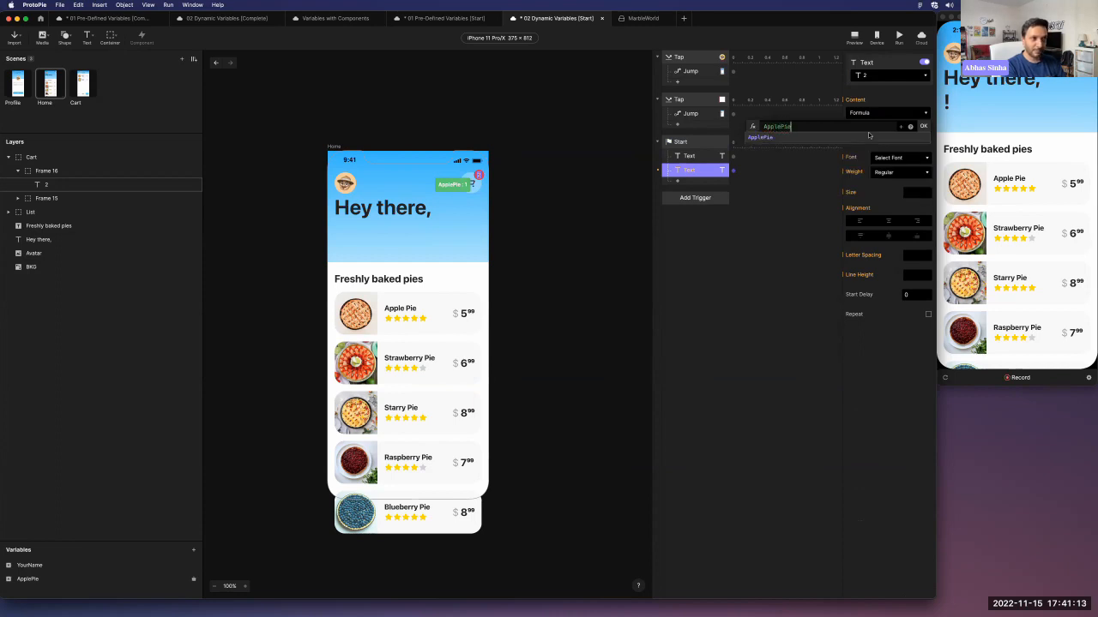
type("+1")
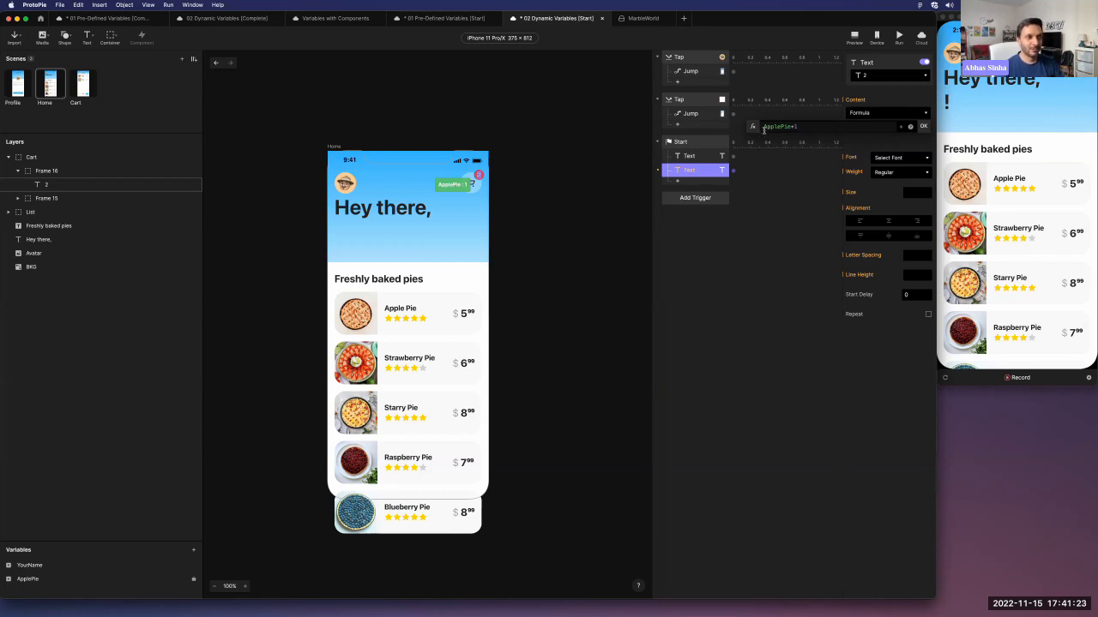
left_click(923, 127)
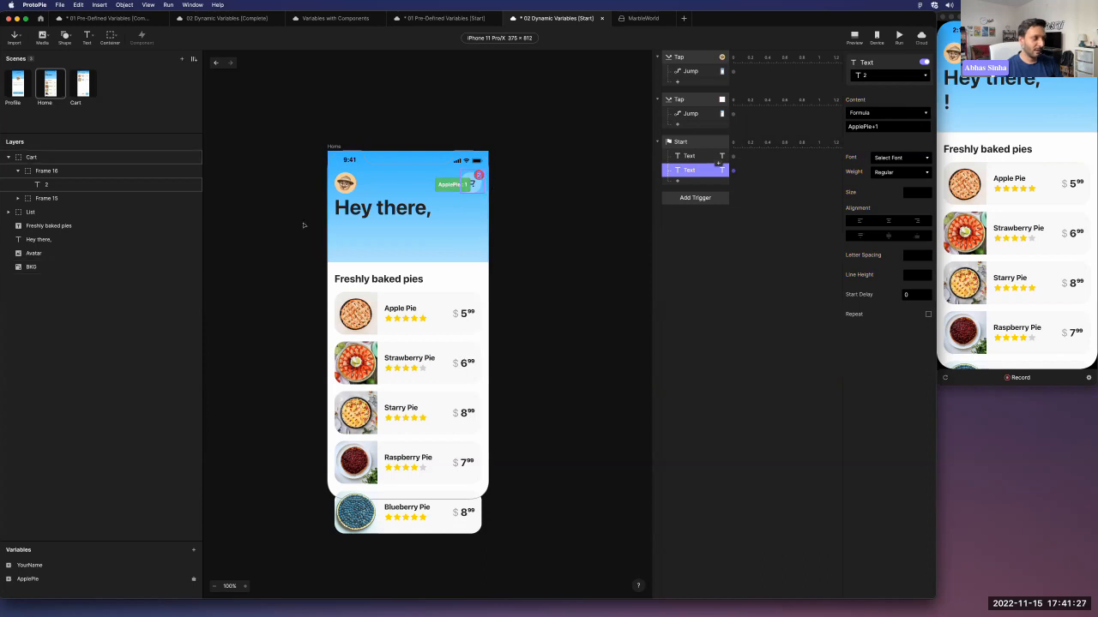
left_click(194, 581)
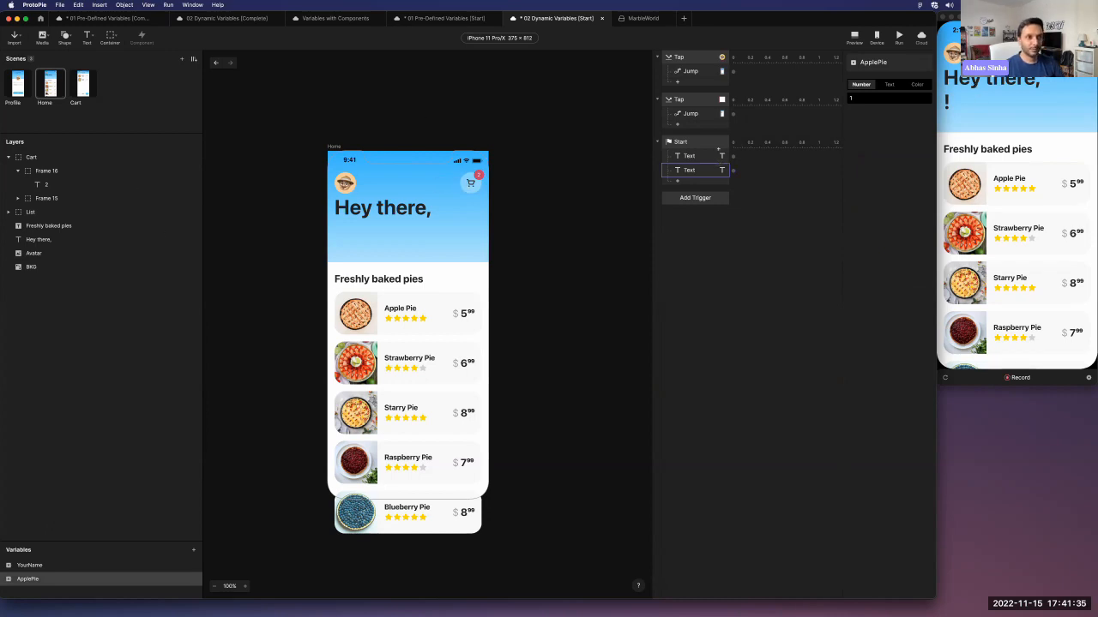
Enter the person's name on the profile screen in the preview and return to the home screen.
left_click(952, 53)
left_click(996, 185)
type("Abhas")
key("Return")
left_click(1025, 317)
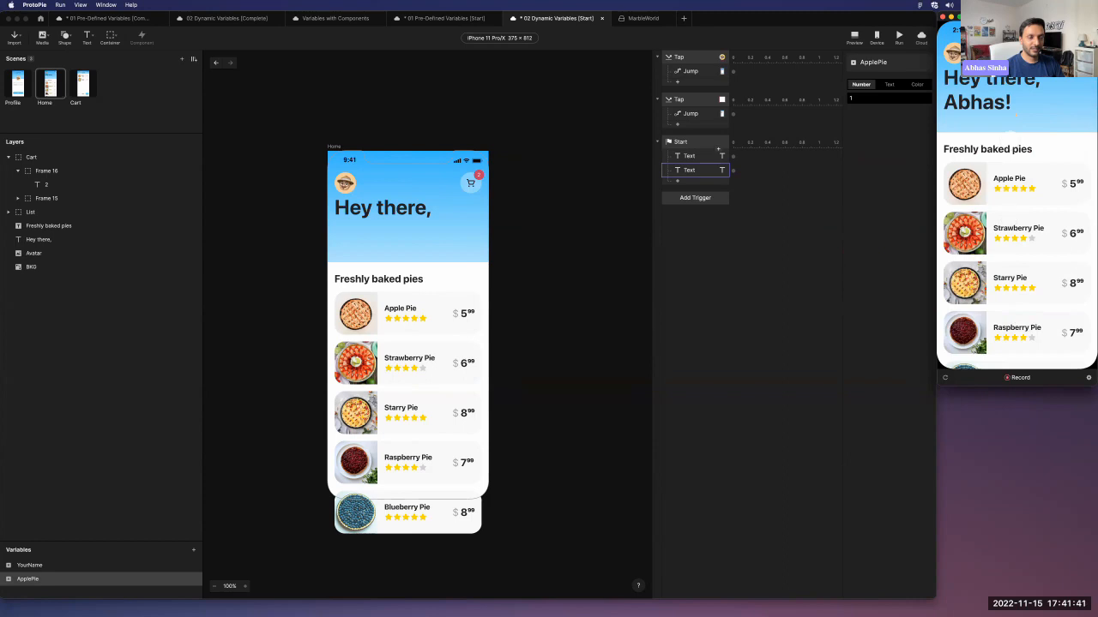
Raise the Apple Pie quantity to 5 in the preview's cart and return to the home screen to check the badge.
left_click(1078, 53)
left_click(1078, 93)
left_click(1078, 92)
left_click(1078, 93)
left_click(1077, 92)
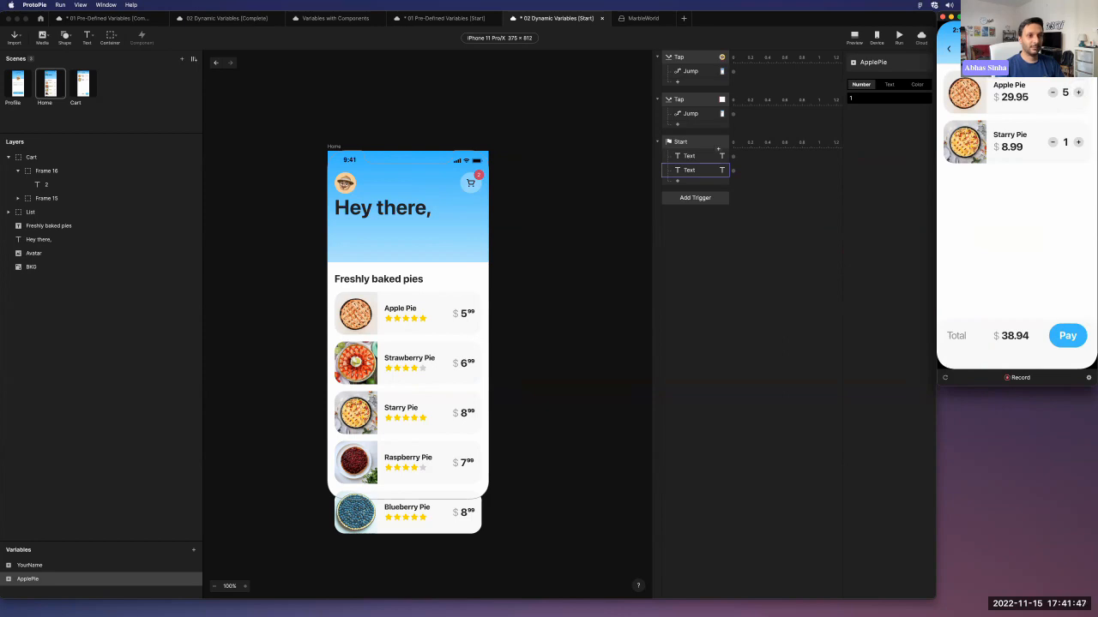
left_click(948, 49)
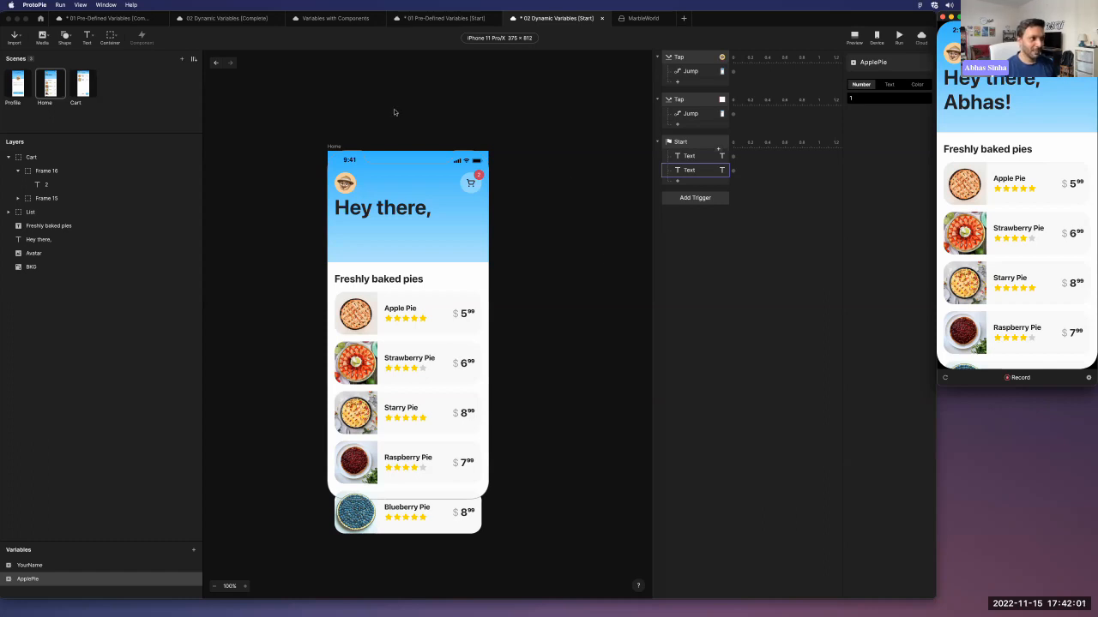
Switch to the Variables with Components file and test the tiles of Scene 2 in the preview.
left_click(328, 20)
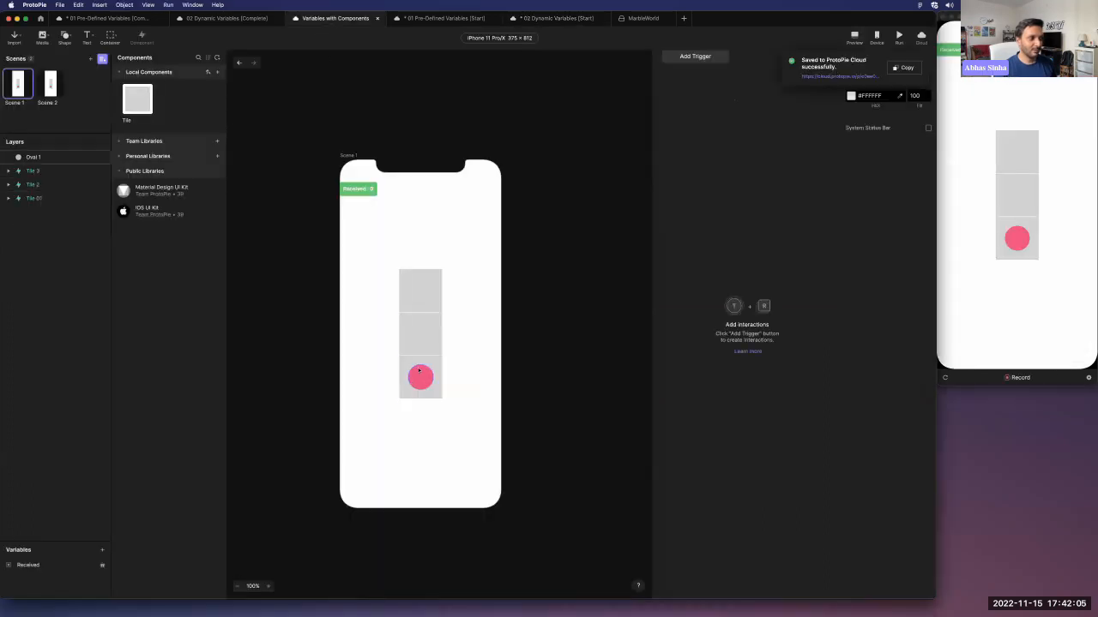
left_click(60, 83)
left_click(1025, 205)
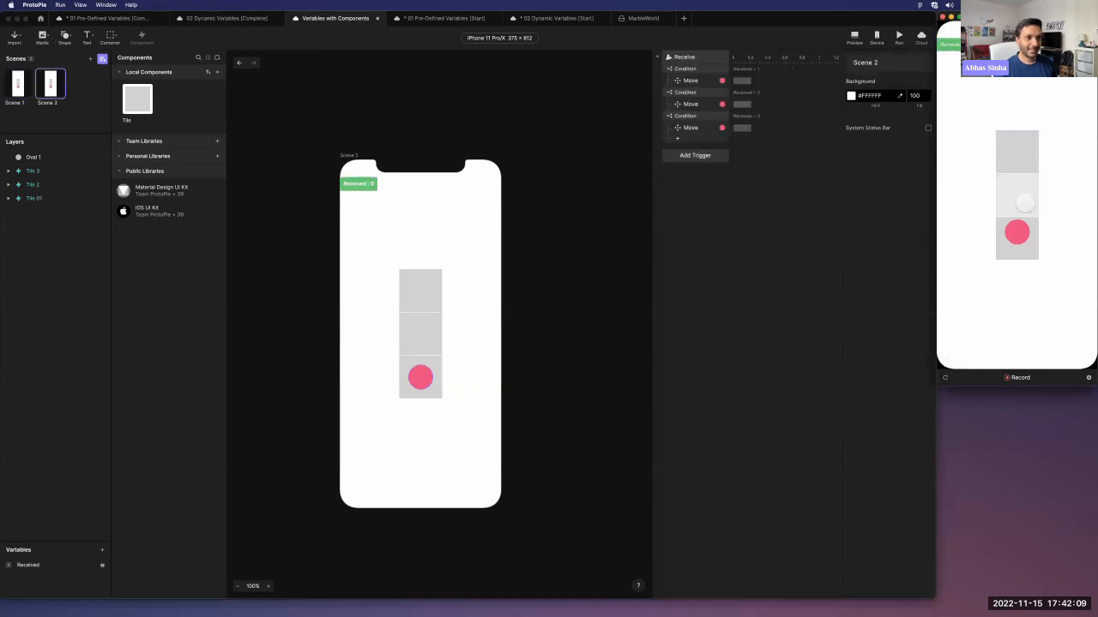
Move the middle and upper tiles of Scene 2 apart from the column and test them at their new places in the preview.
double_click(423, 340)
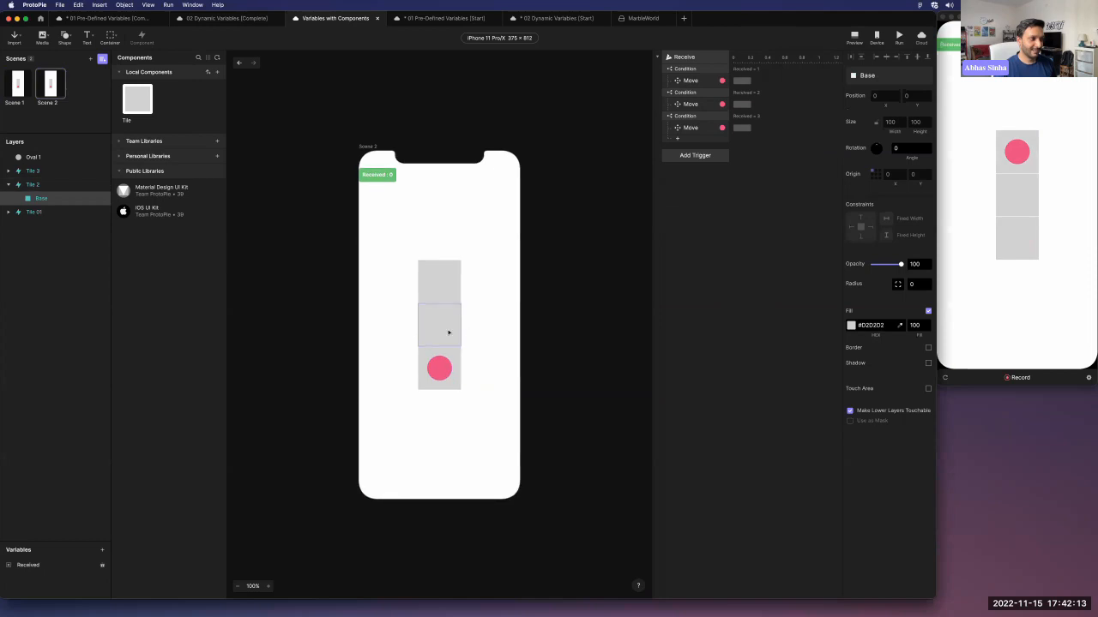
left_click(448, 329)
left_click_drag(448, 329, 532, 323)
left_click_drag(421, 288, 395, 277)
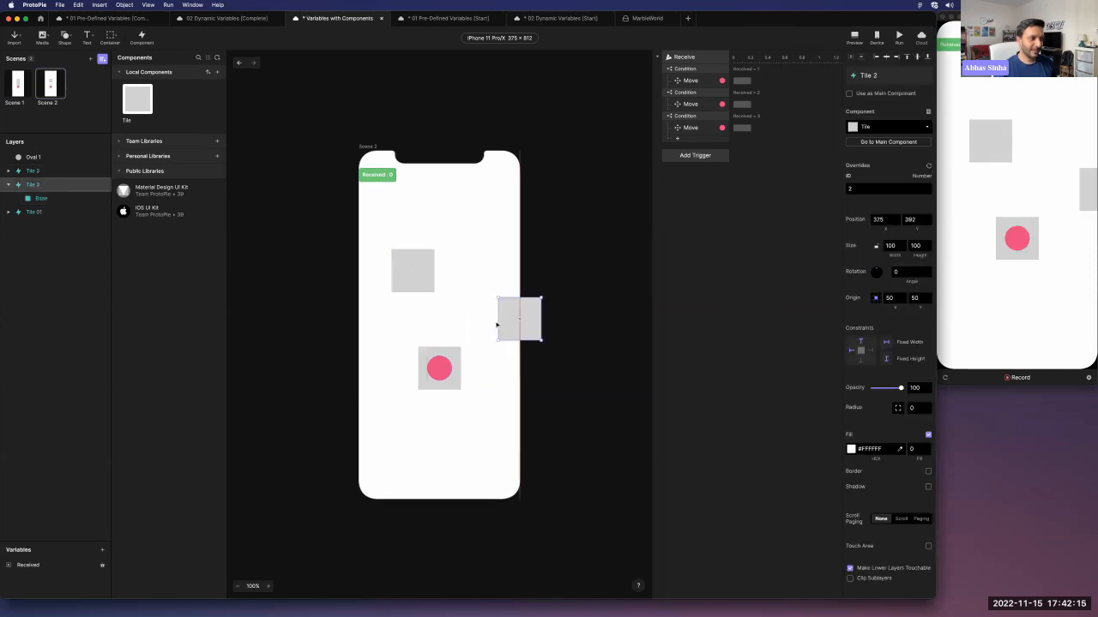
left_click_drag(523, 319, 499, 314)
left_click(1071, 199)
left_click(991, 146)
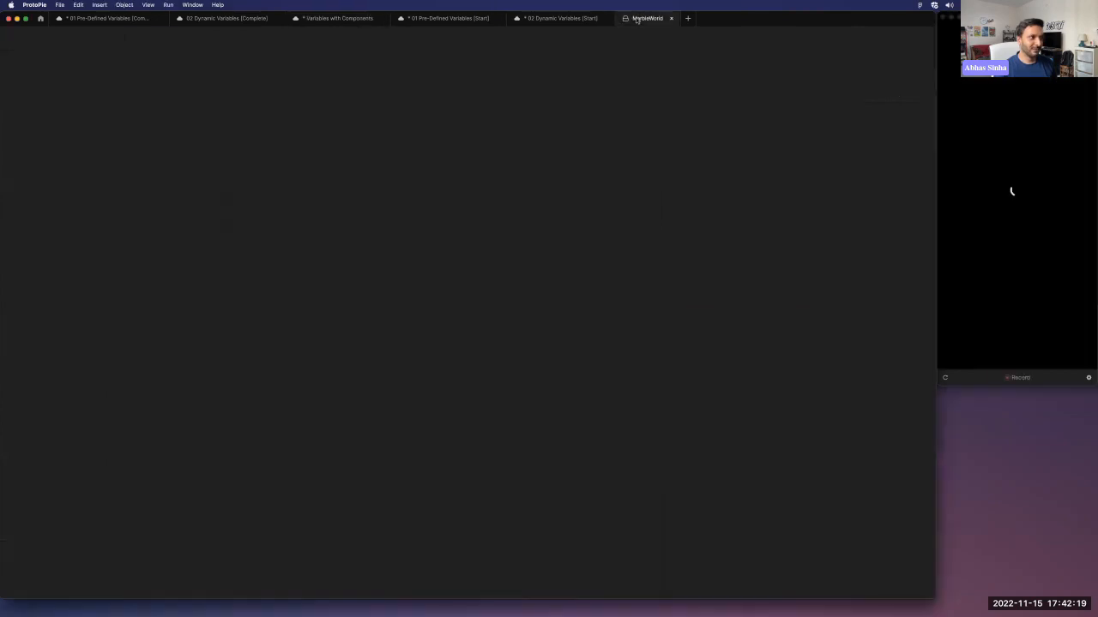
View the MarbleWorld file and its preview, and return to the 02 Dynamic Variables [Start] file.
left_click(638, 19)
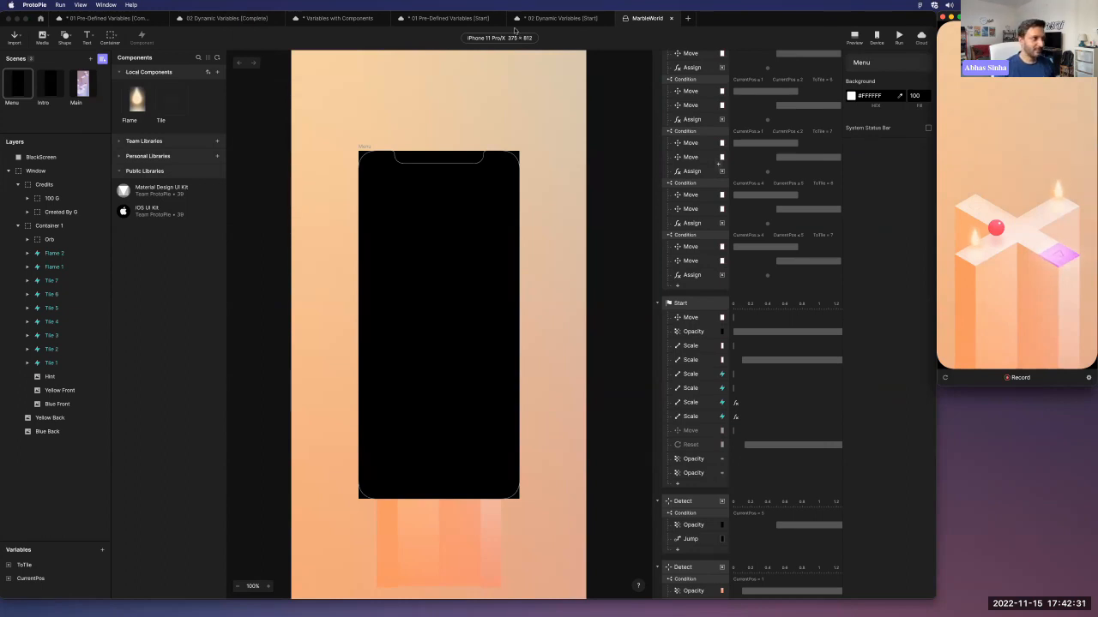
left_click(565, 18)
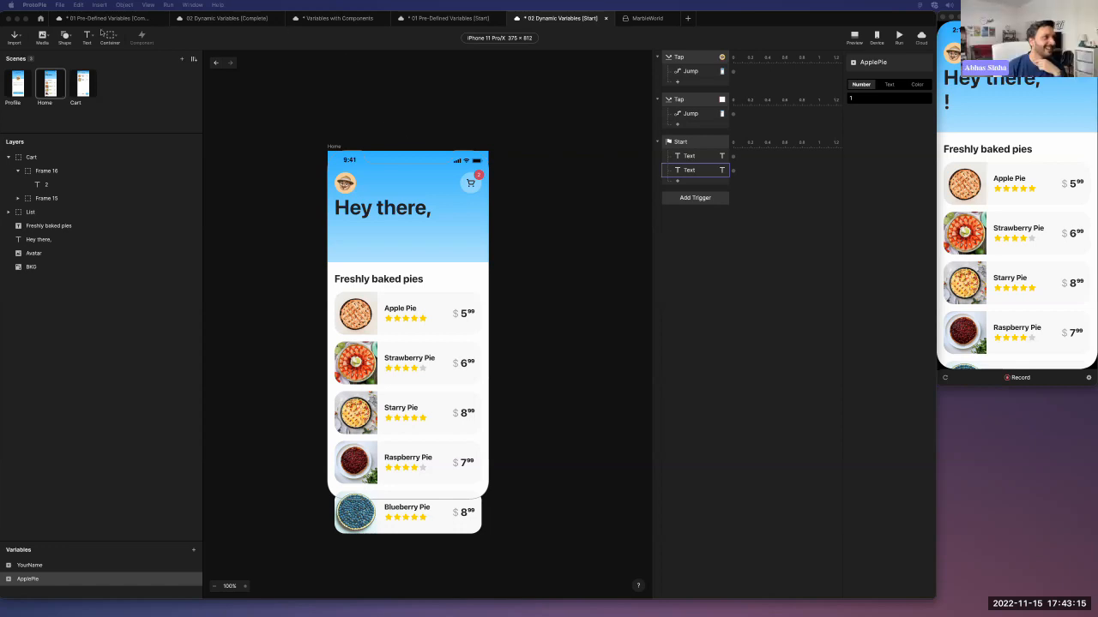
Switch to the completed 01 Pre-Defined Variables file and add a Long Press trigger to Rectangle 7 in the Example 02 scene.
left_click(103, 19)
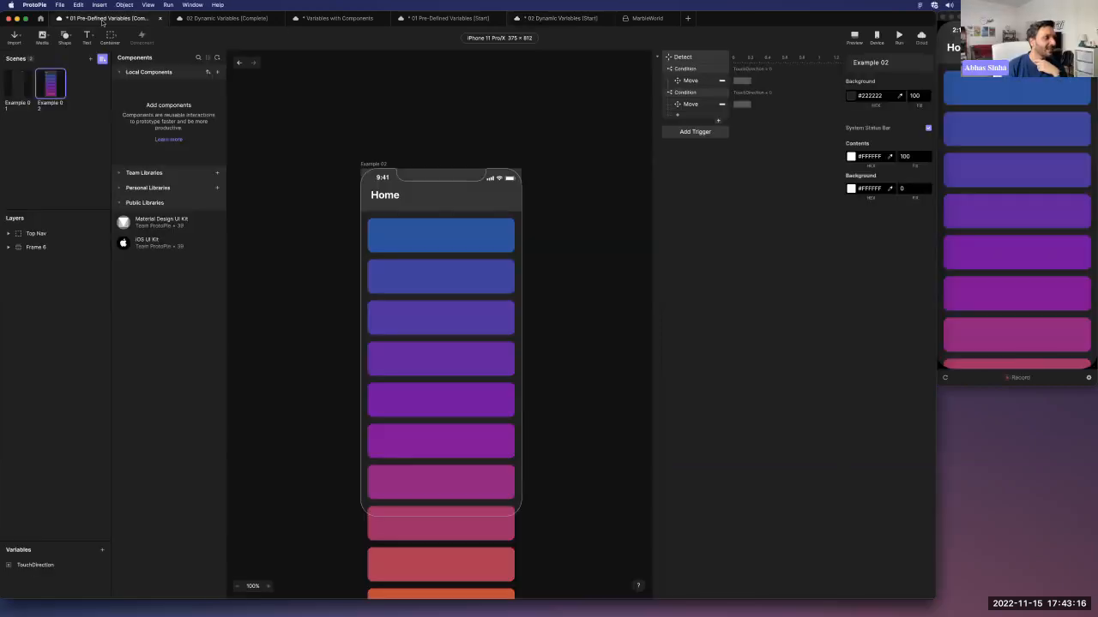
left_click(403, 317)
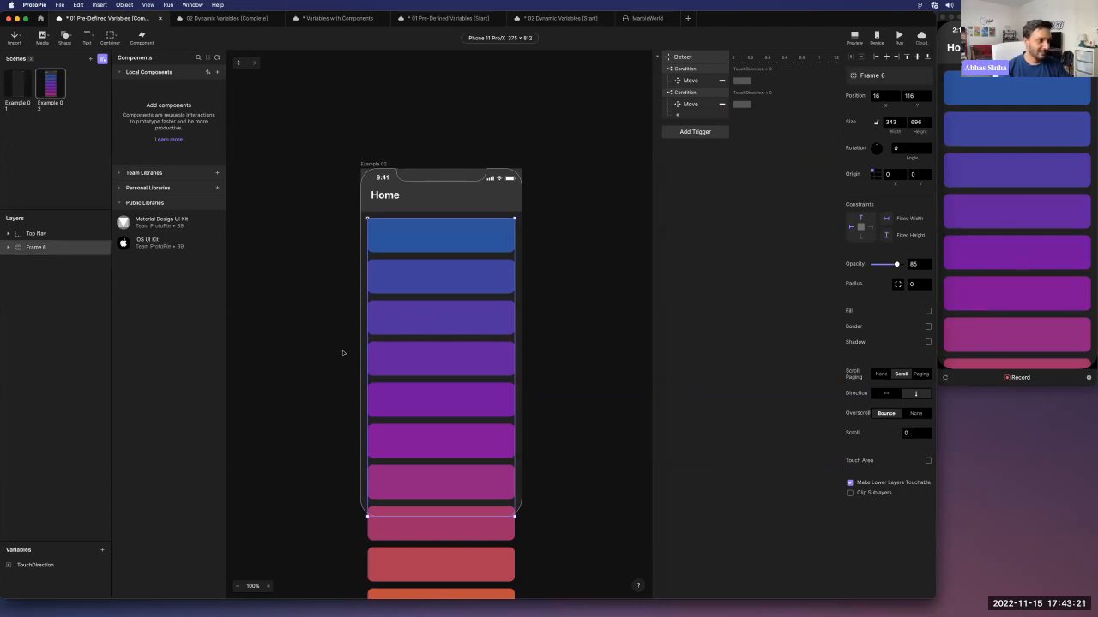
double_click(443, 351)
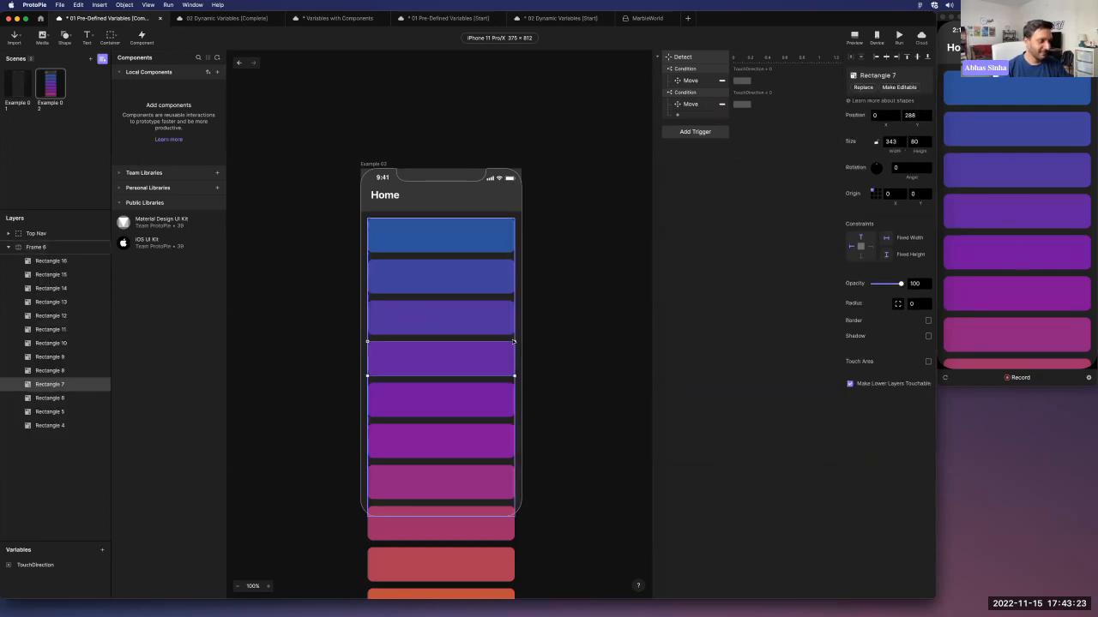
left_click(693, 132)
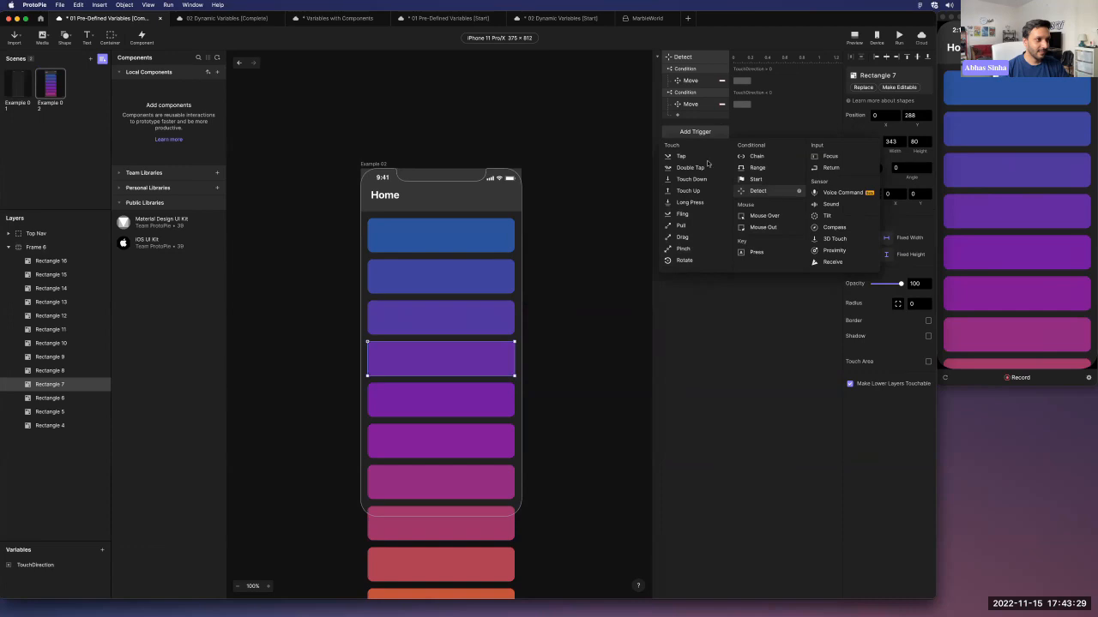
left_click(715, 203)
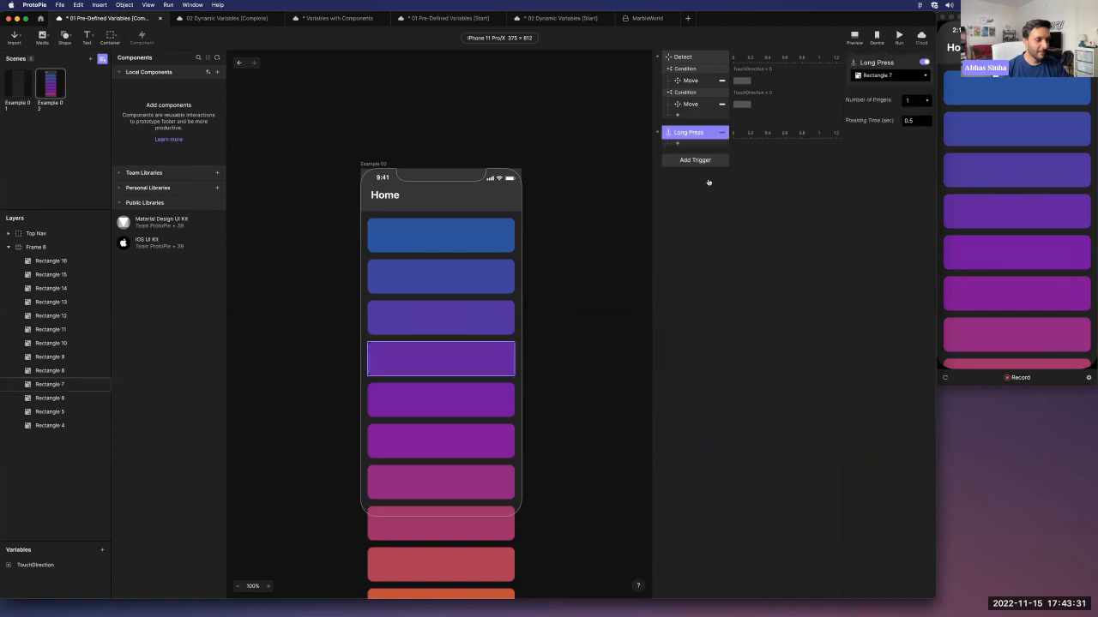
left_click(700, 146)
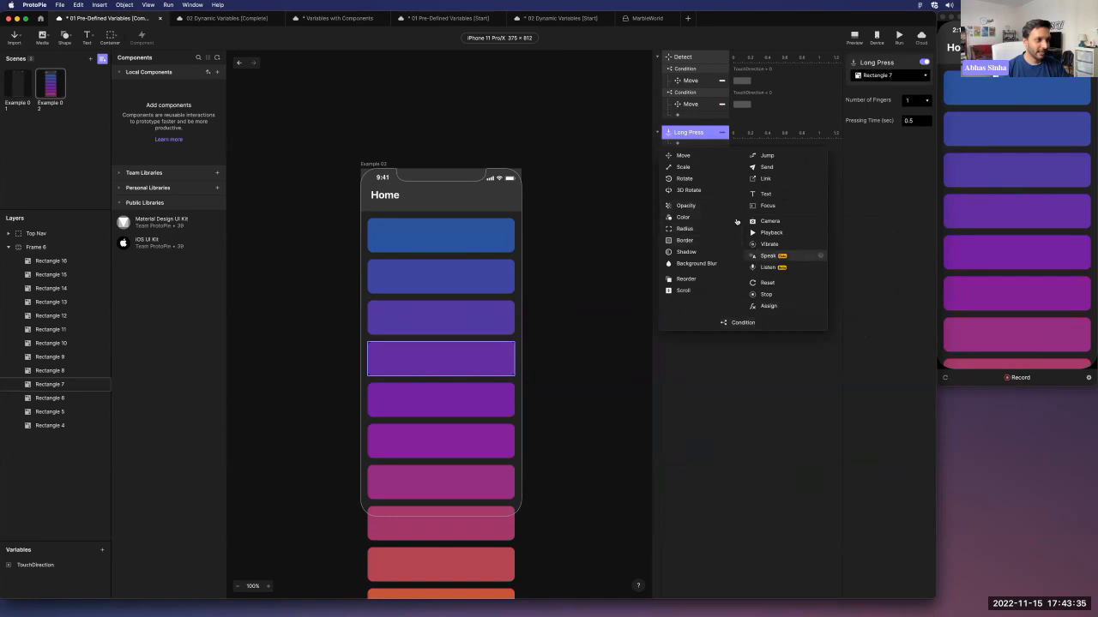
left_click(698, 151)
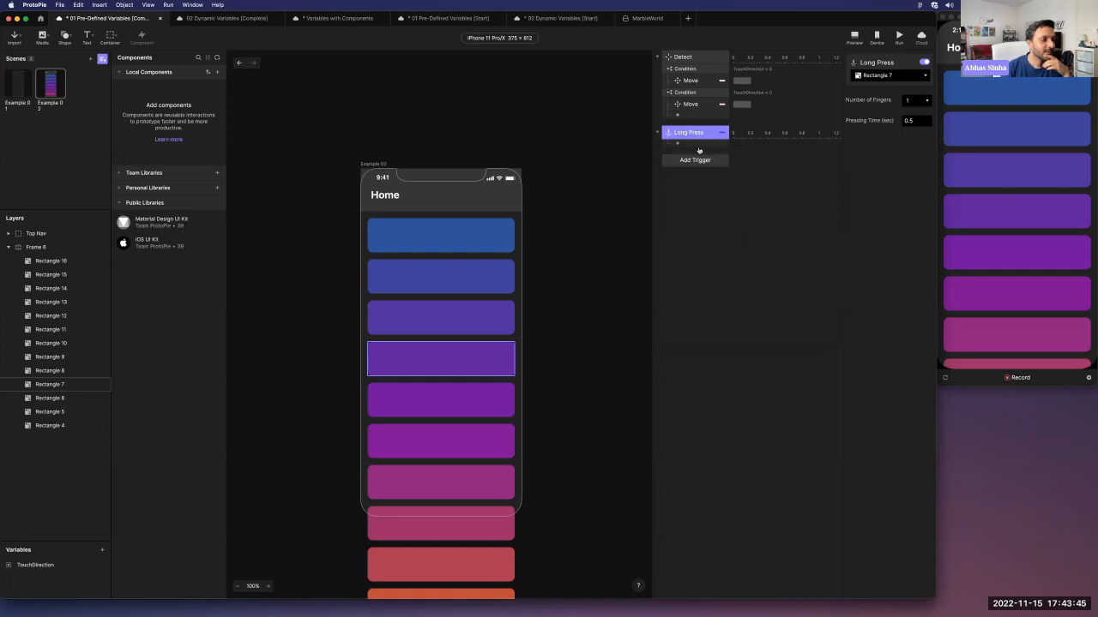
left_click(696, 160)
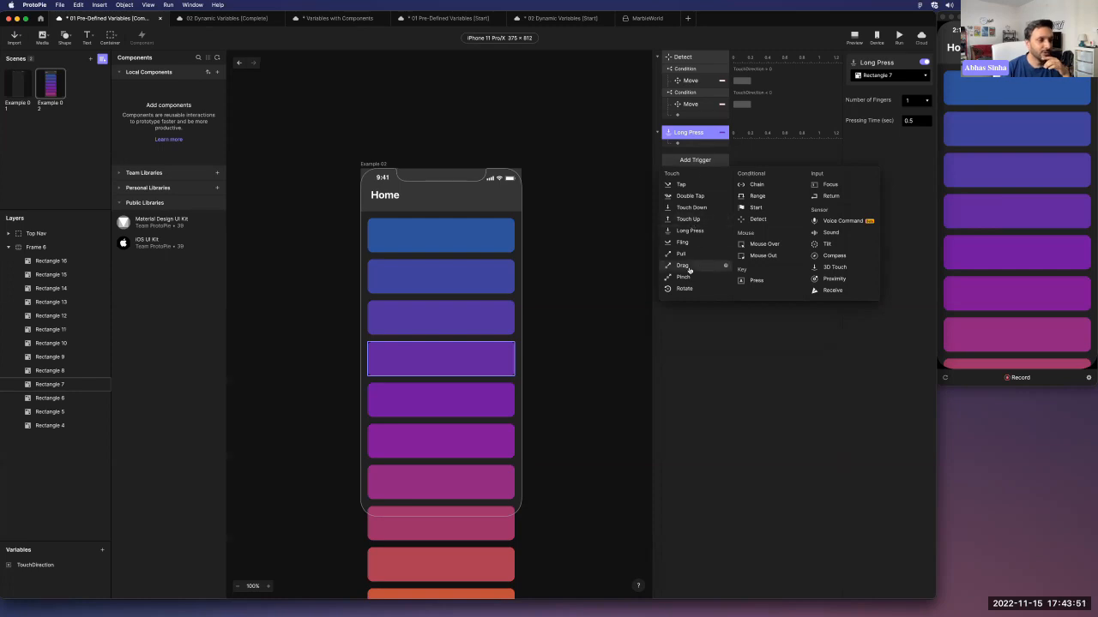
left_click(484, 358)
left_click(484, 357)
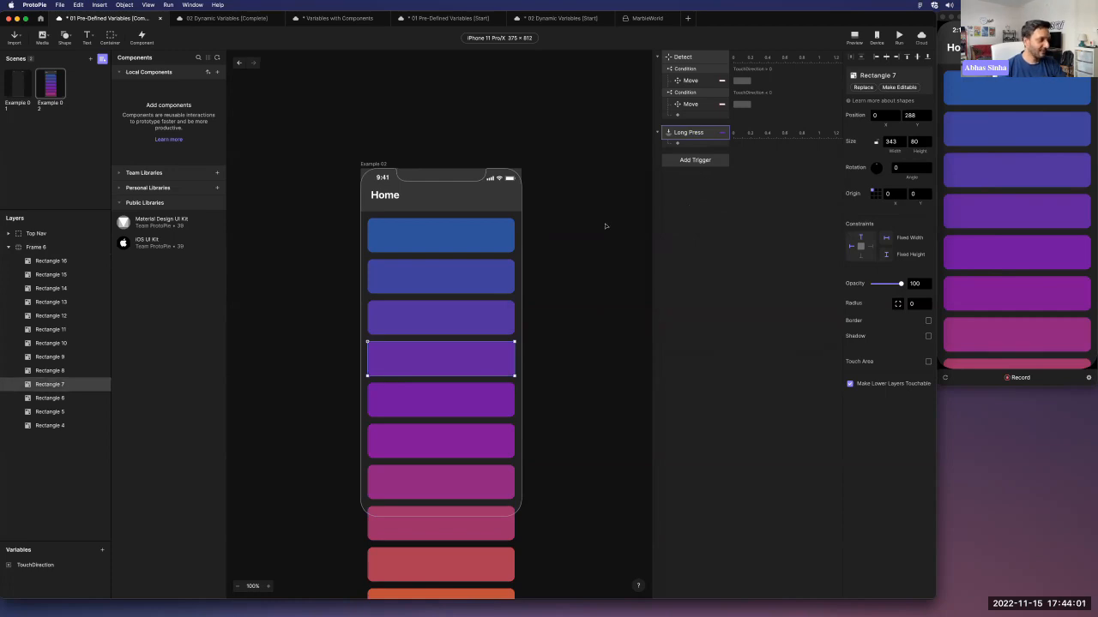
Create a variable for this scene only and name it Timer.
left_click(102, 553)
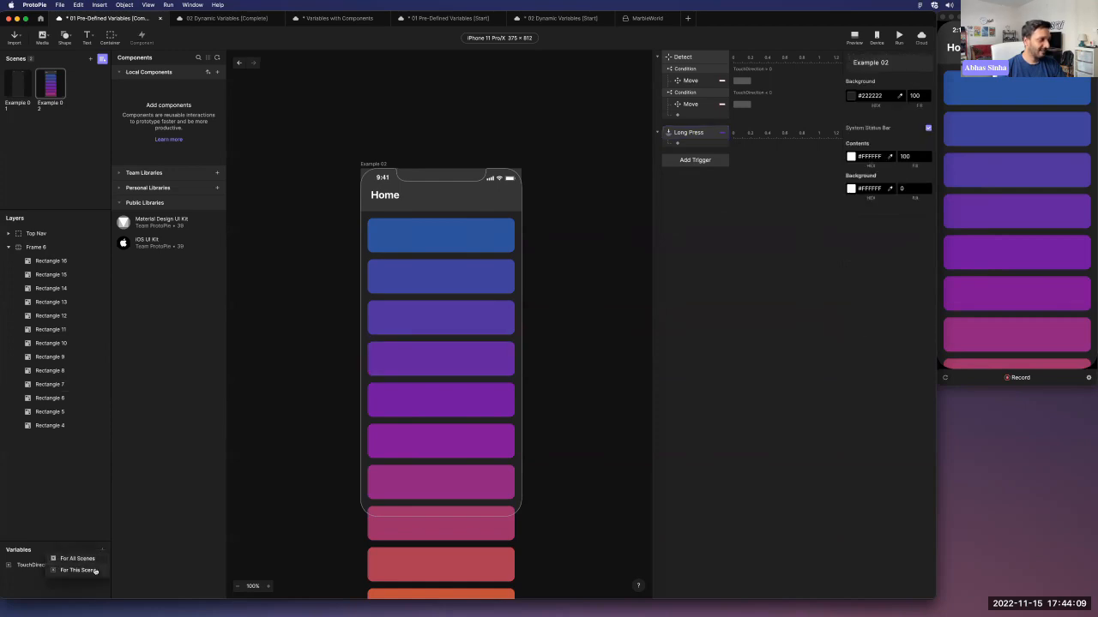
left_click(95, 571)
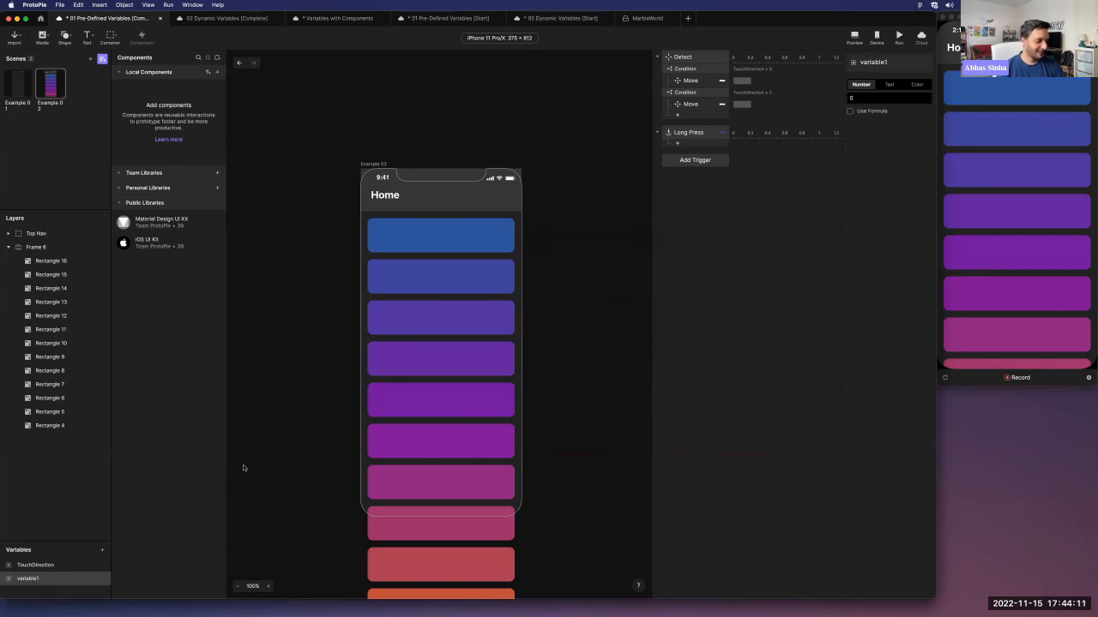
double_click(50, 577)
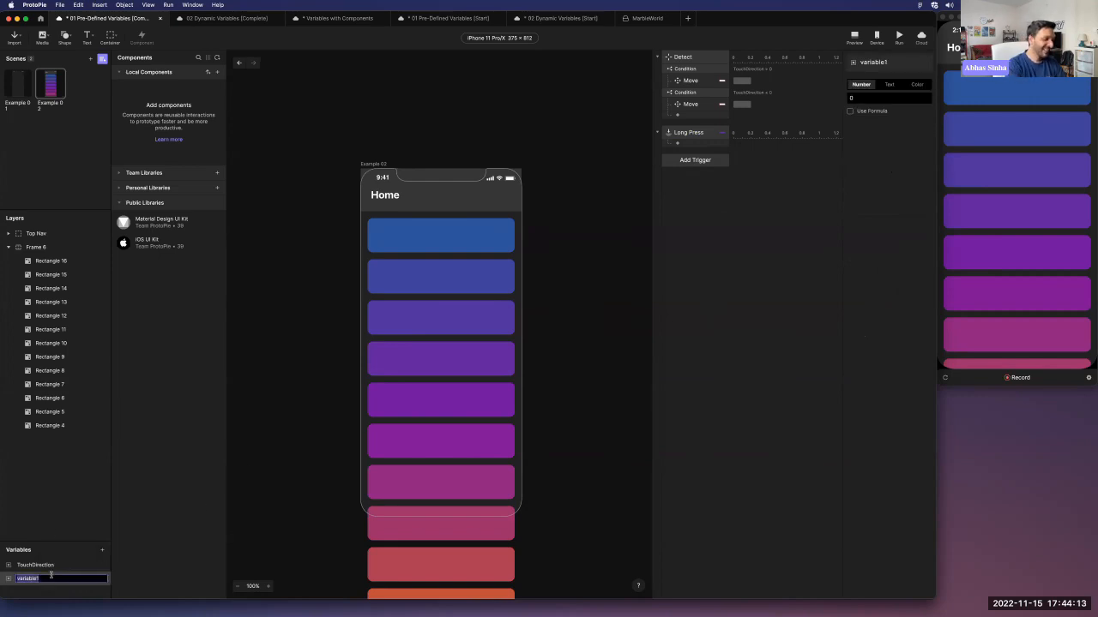
type("Timer")
key("Return")
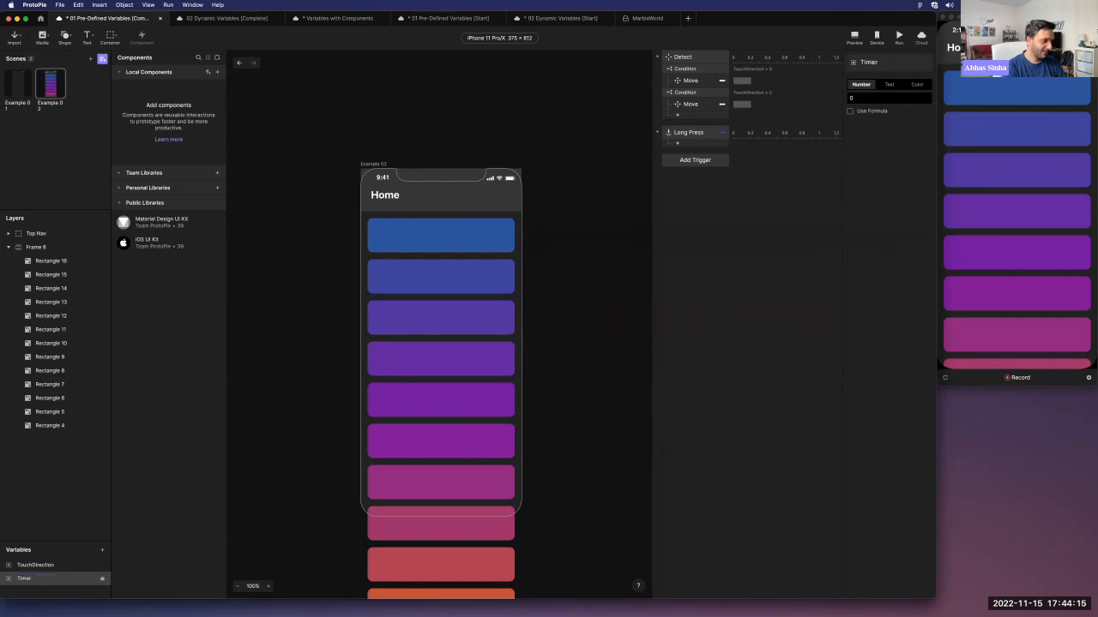
Add a Start trigger to the Example 02 scene with an Assign response under it.
left_click(703, 162)
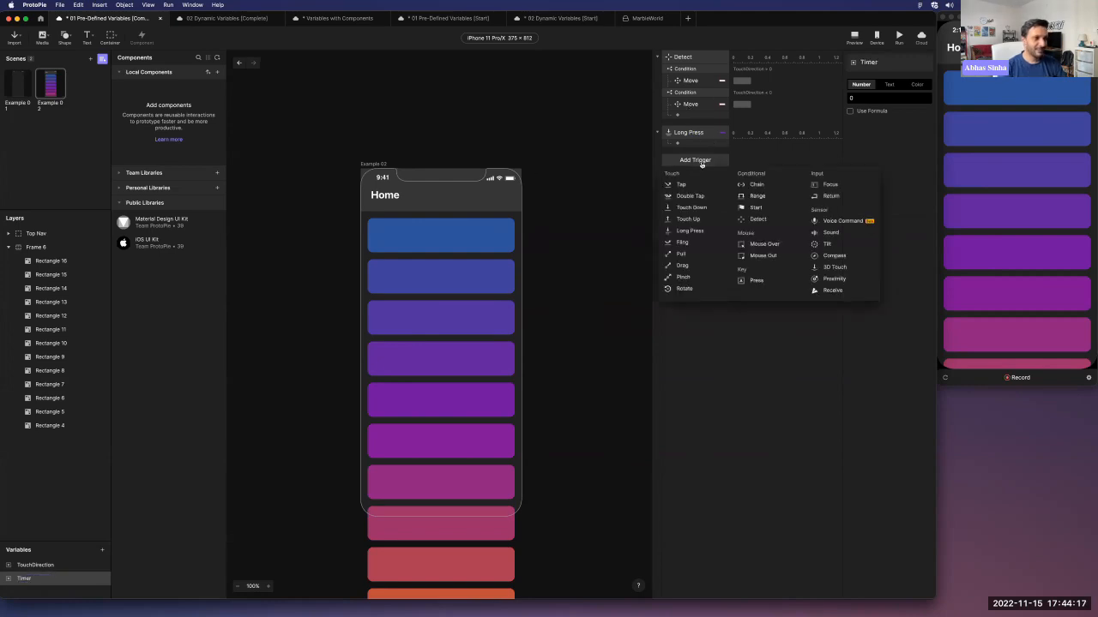
left_click(753, 208)
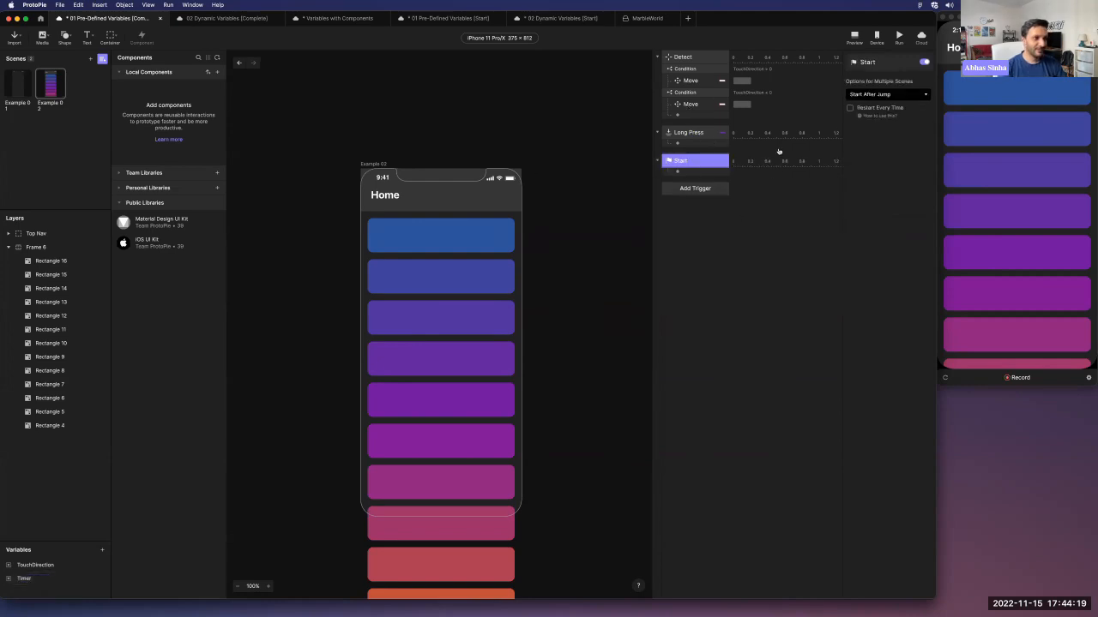
left_click(677, 172)
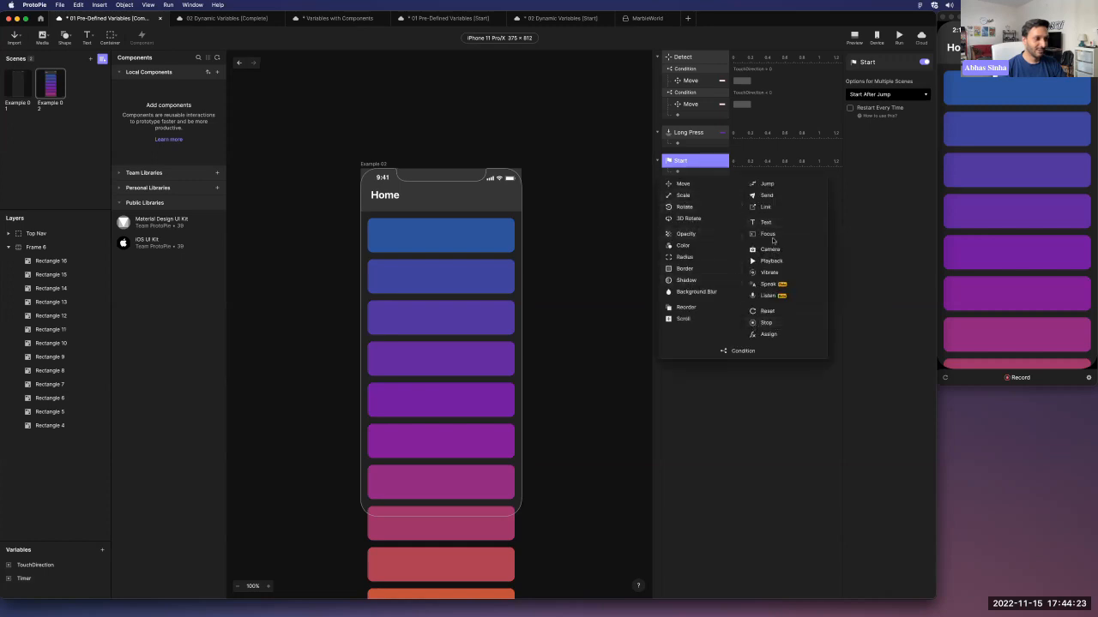
left_click(772, 334)
Target the Timer variable in the Assign response and set its formula to Timer+1.
left_click(885, 75)
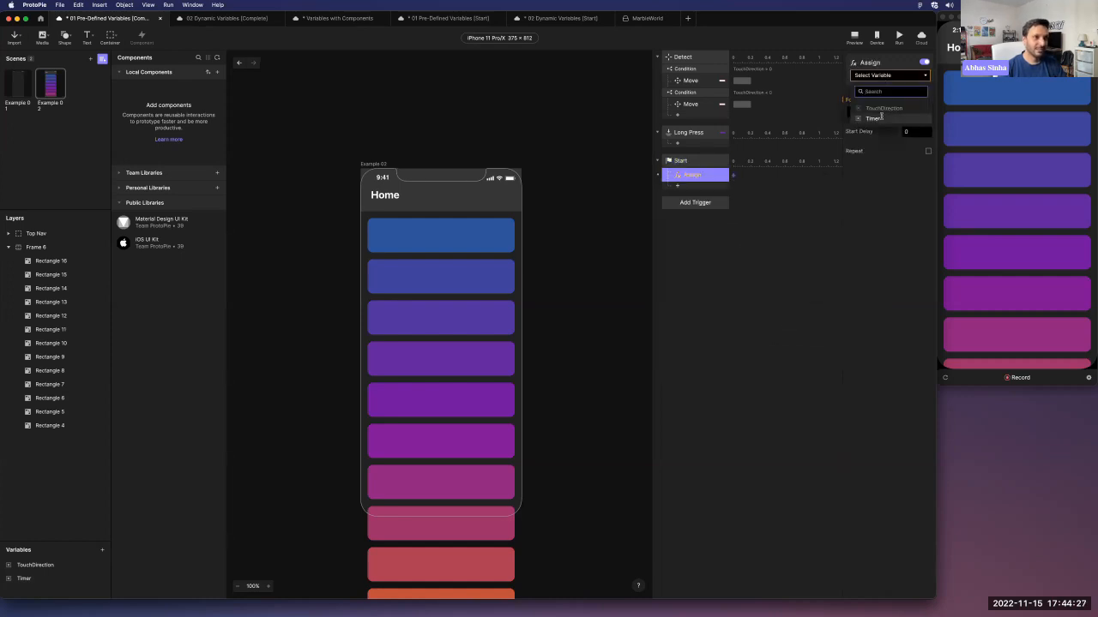
left_click(872, 119)
left_click(883, 112)
type("Timer+1")
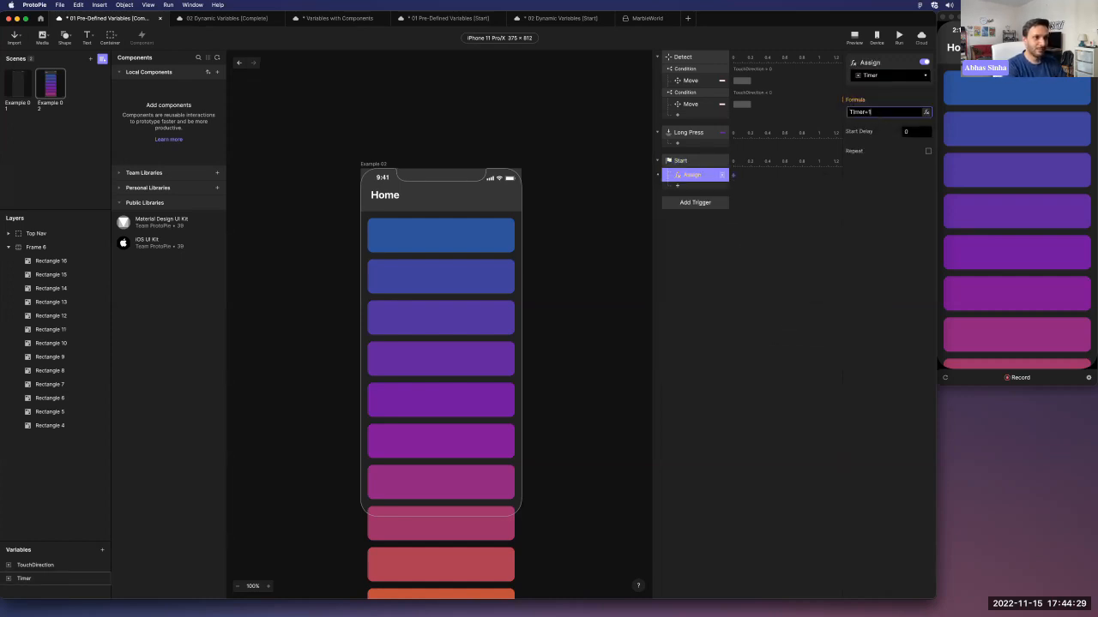
Make the Start trigger's Timer Assign response repeat infinitely with a 0.1-second interval.
key("Return")
left_click(927, 151)
left_click(891, 181)
left_click(914, 162)
key("BackSpace")
type("1")
key("Return")
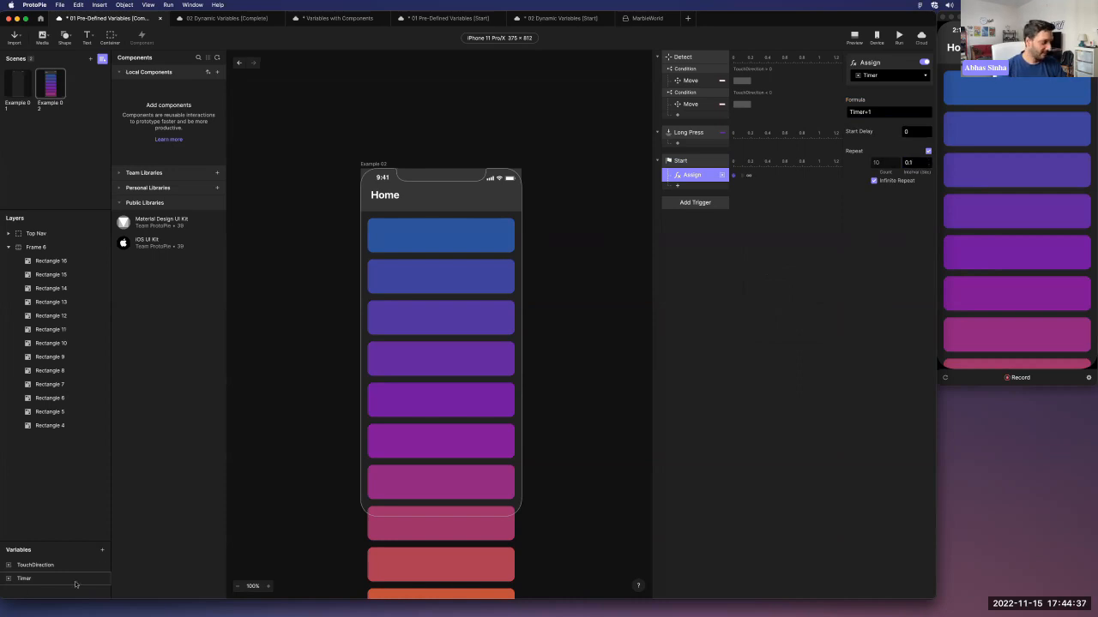
Display the Timer variable's live value on the canvas and place it just below the Home title.
left_click(102, 579)
left_click_drag(371, 181, 421, 211)
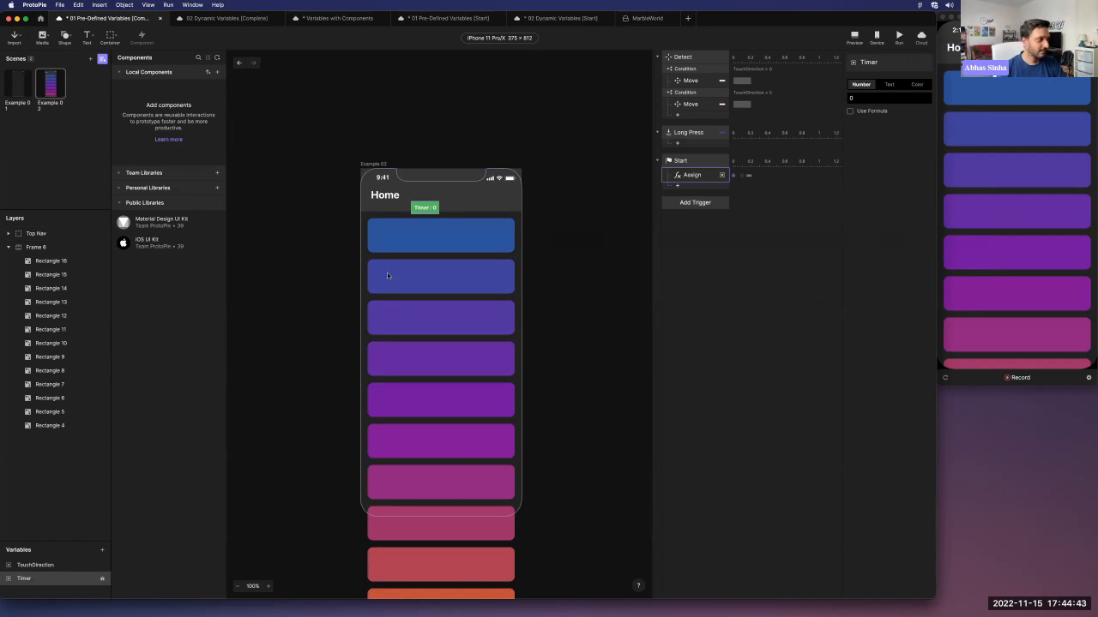
Rename the layer used by the Long Press trigger to Rectangle 7 LP.
left_click(690, 132)
double_click(83, 385)
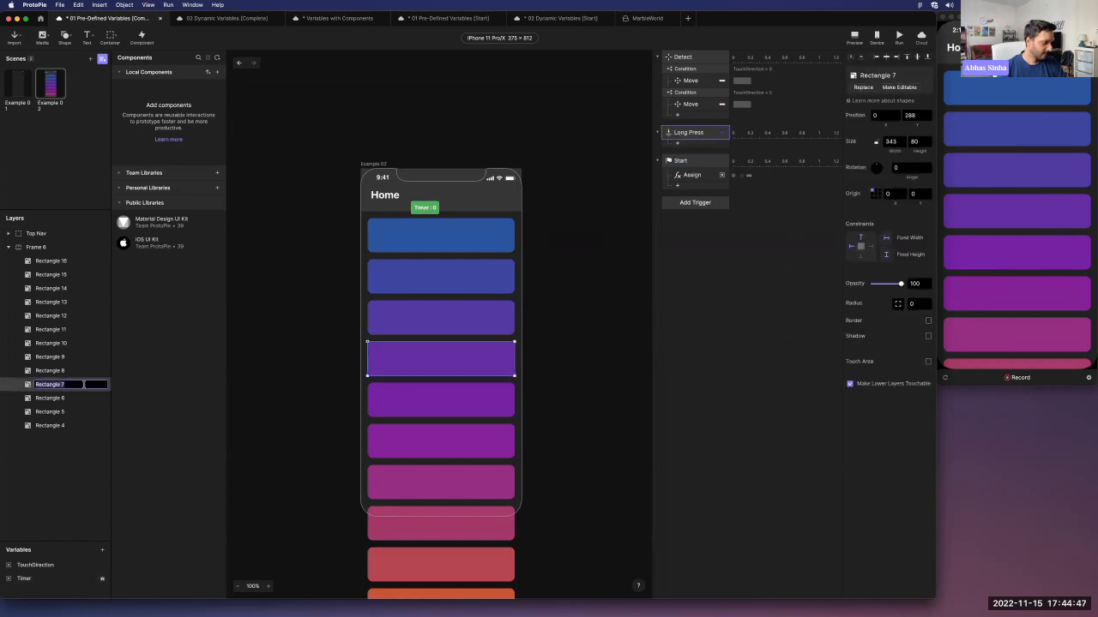
type("LP")
key("Return")
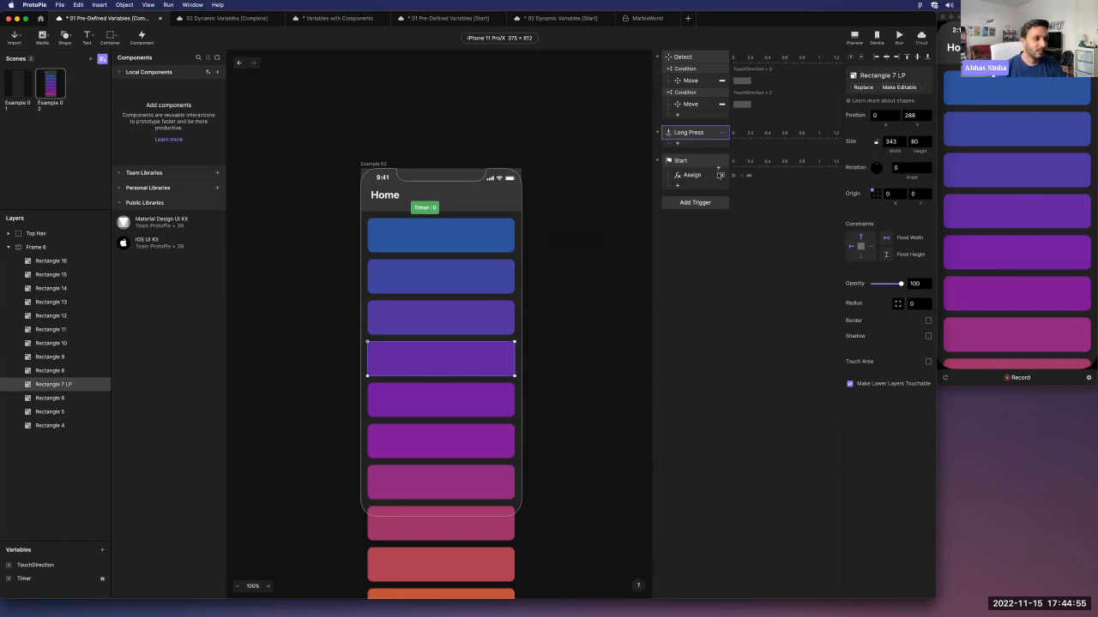
Delete the Long Press trigger and add a Drag trigger to the Example 02 scene.
left_click(697, 134)
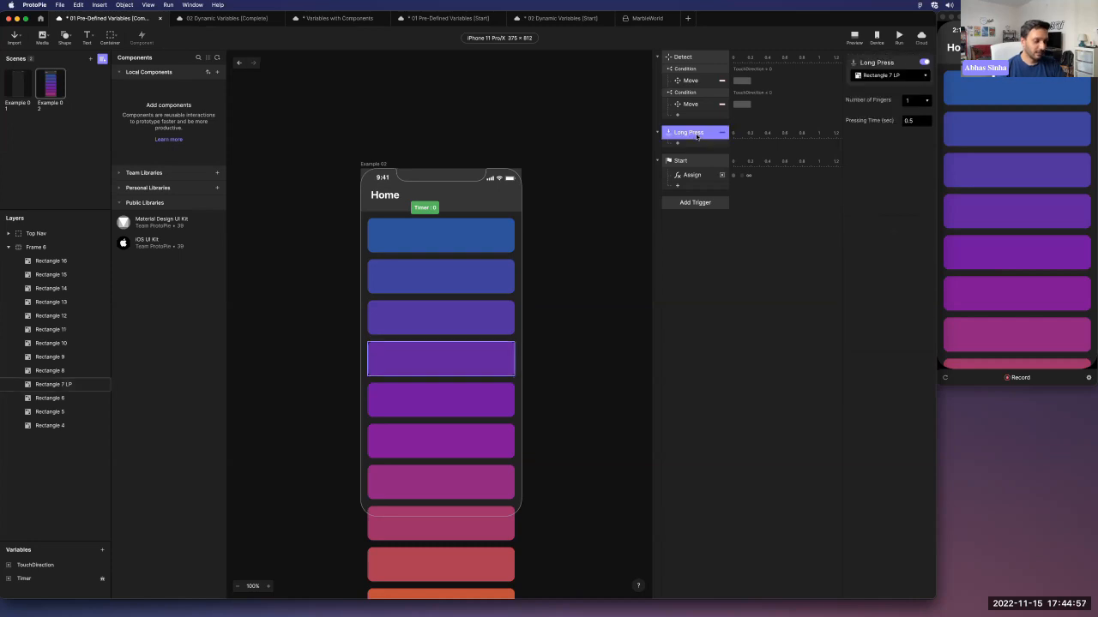
key("BackSpace")
left_click(699, 174)
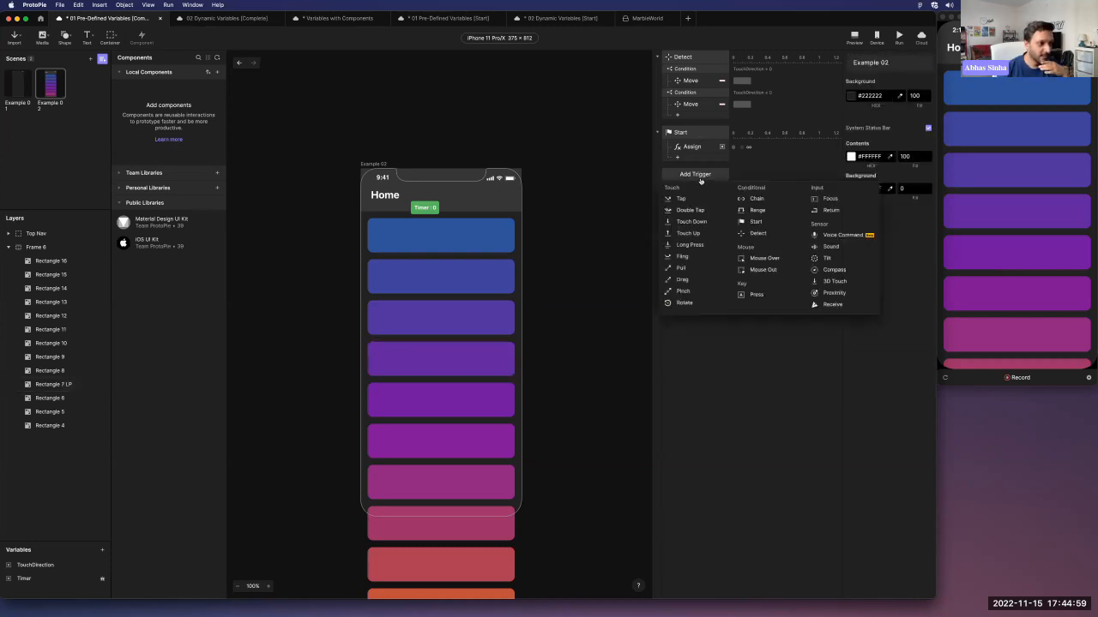
left_click(703, 284)
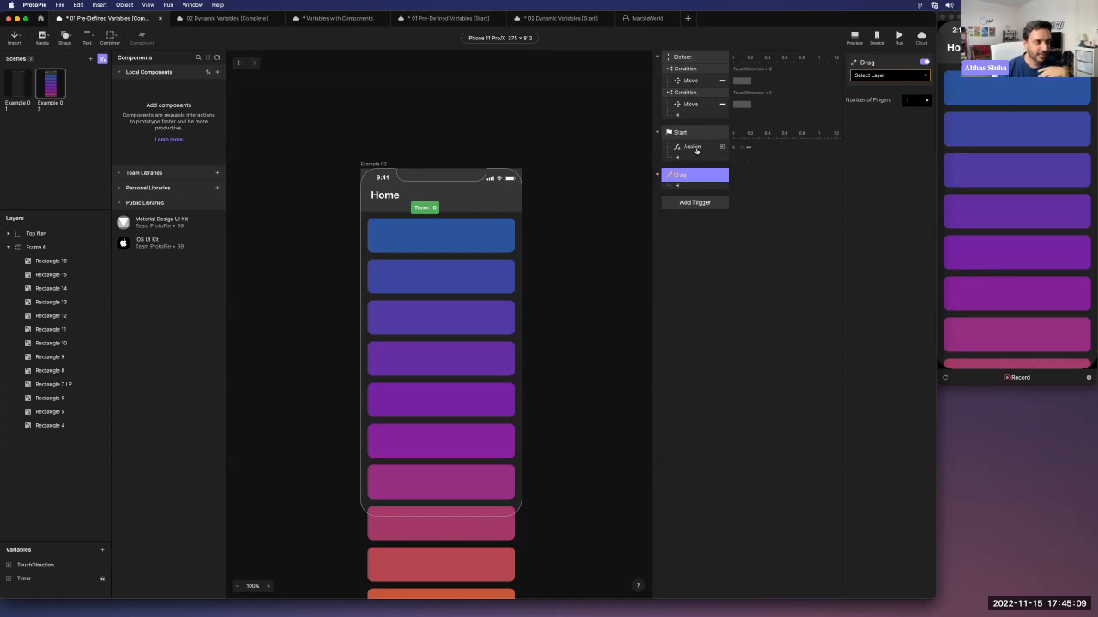
left_click(696, 151)
left_click(700, 176)
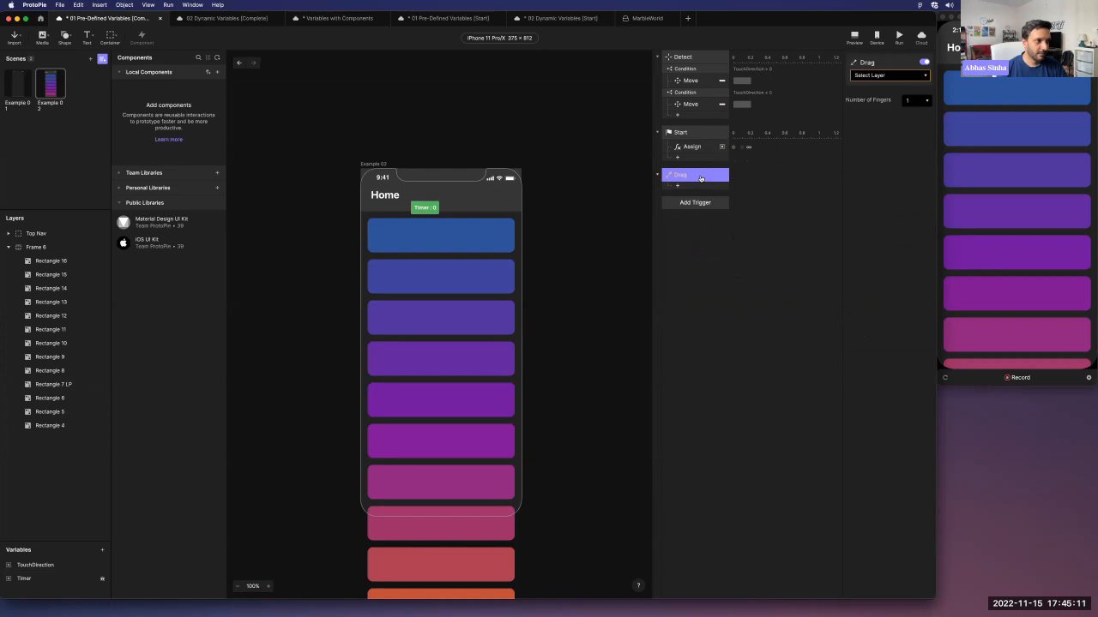
left_click(698, 186)
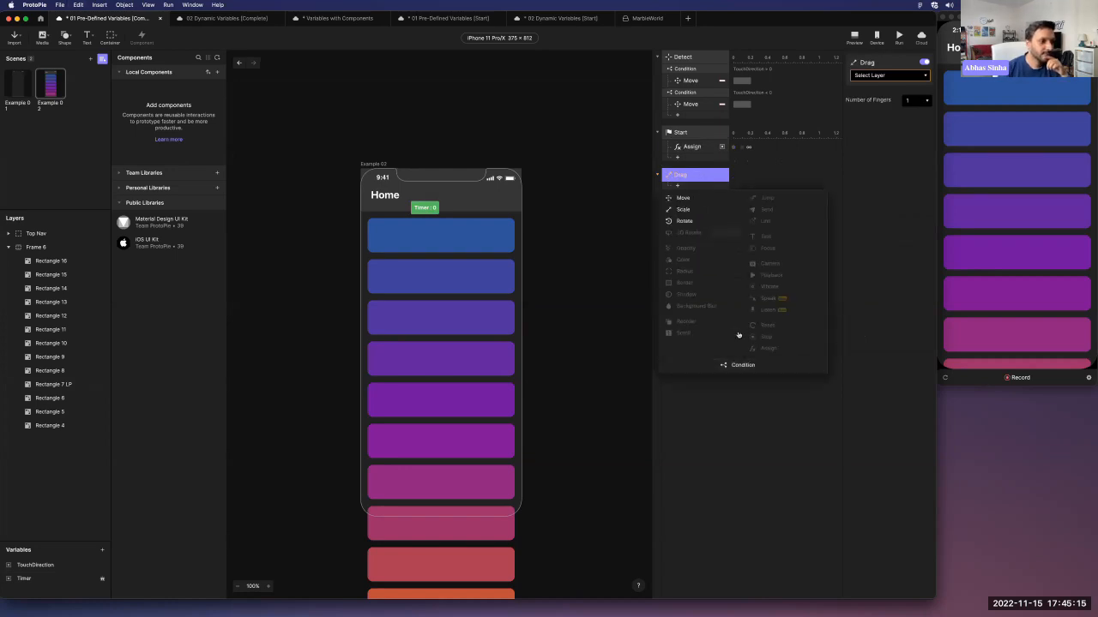
left_click(683, 183)
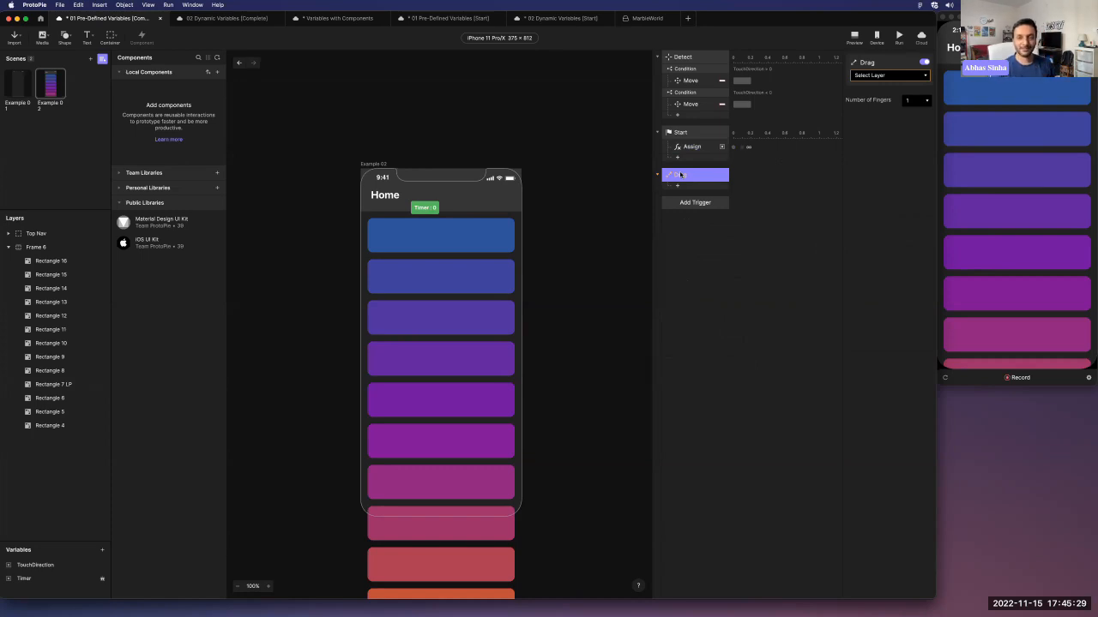
left_click(698, 146)
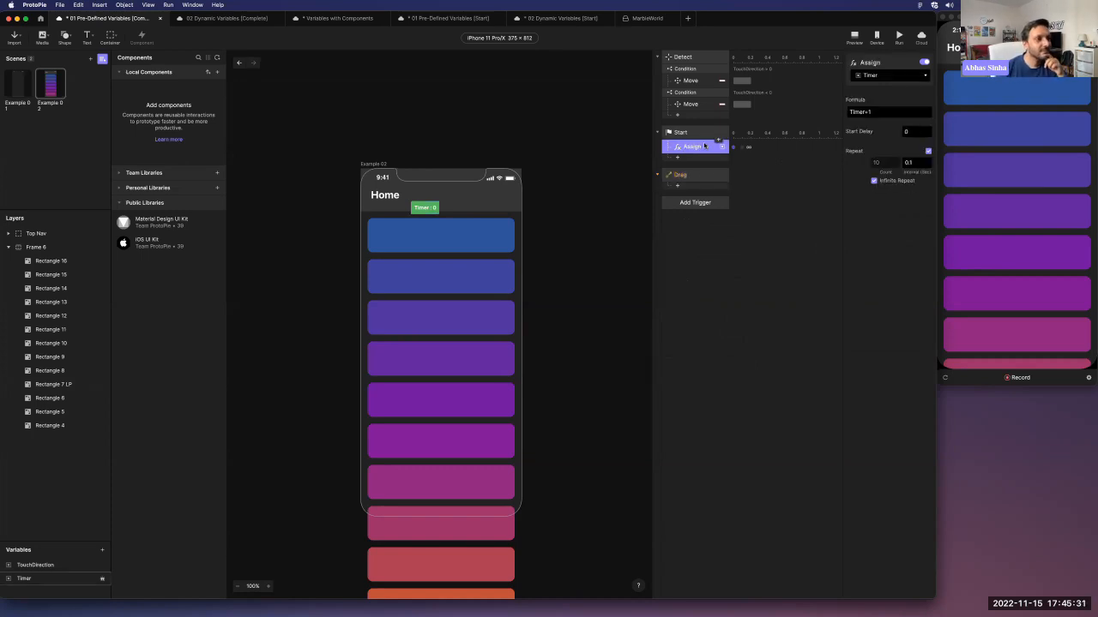
left_click(692, 175)
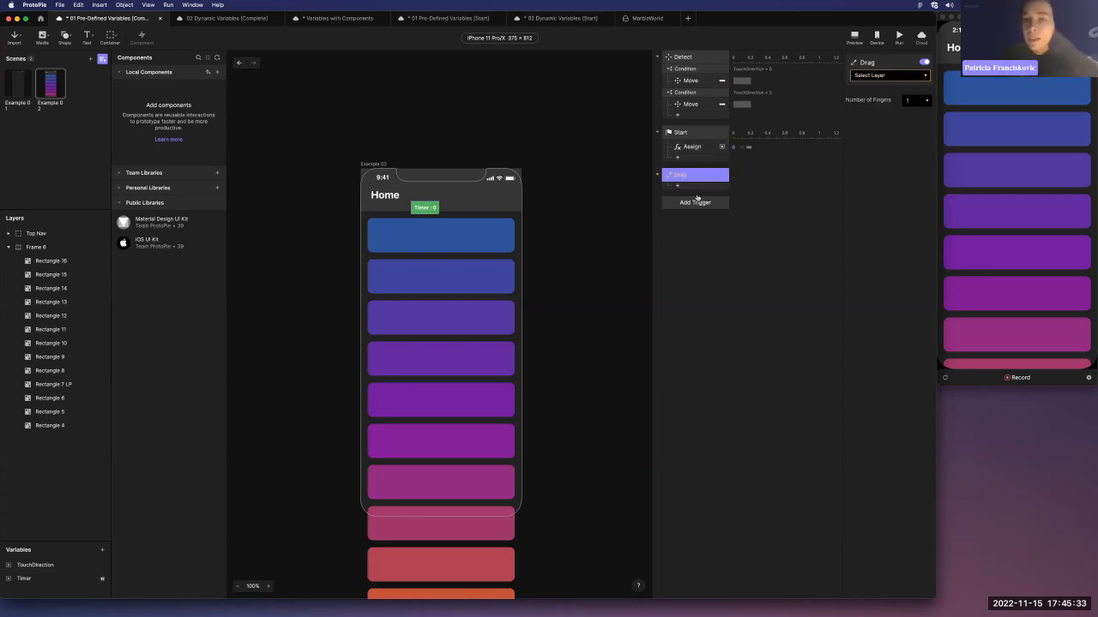
Add a Touch Down trigger on Rectangle 7 LP and copy the Start trigger's Assign response under it.
left_click(701, 203)
left_click(715, 253)
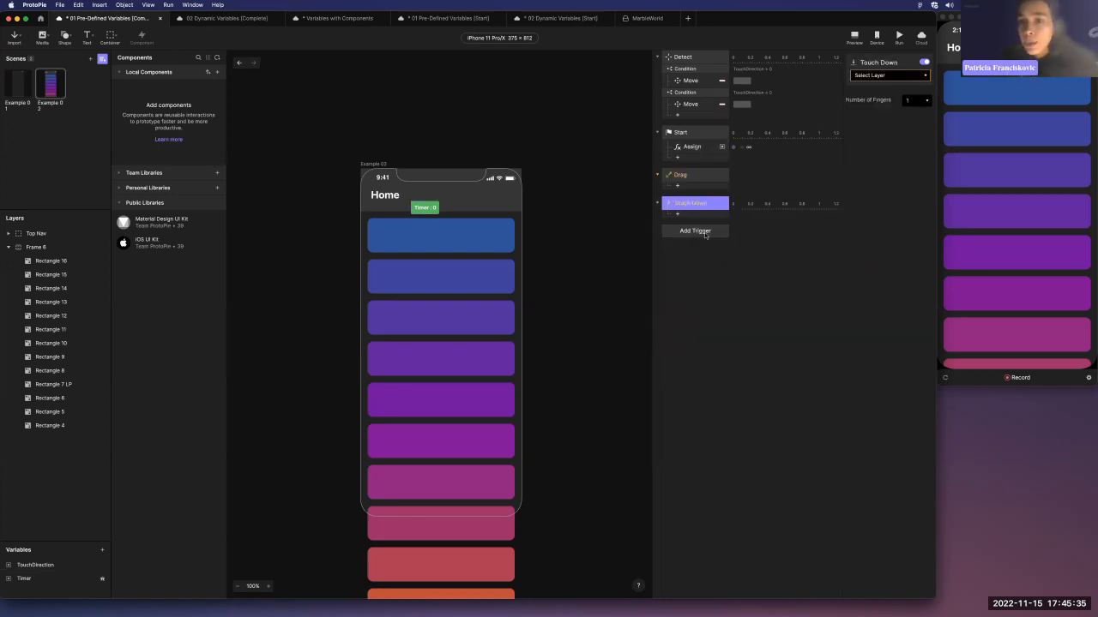
left_click(693, 150)
left_click(695, 203)
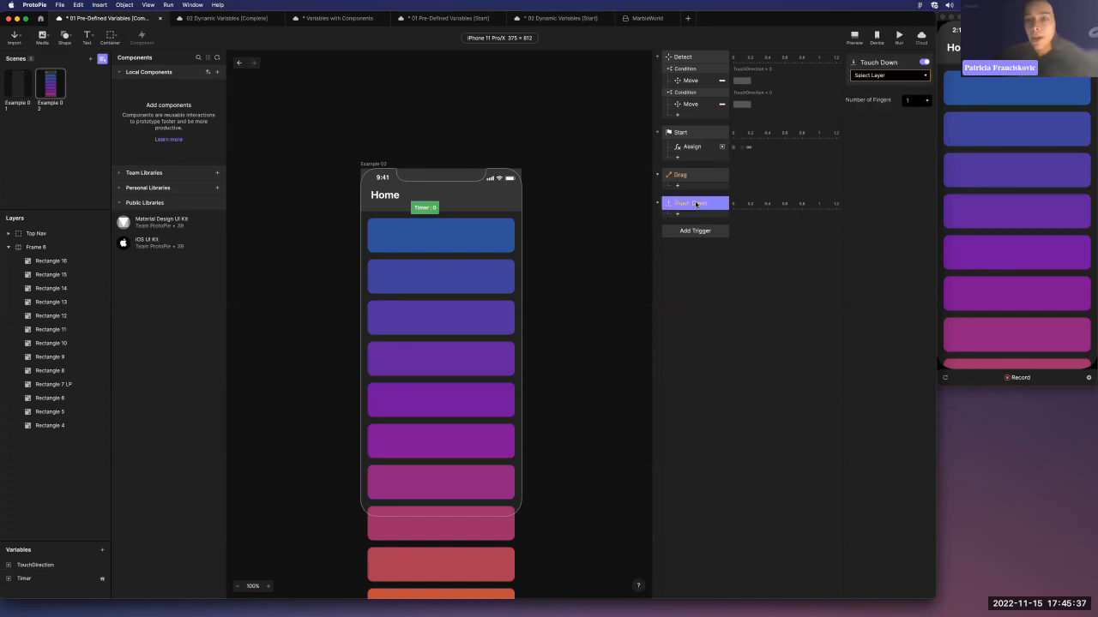
key("super+v")
left_click(695, 203)
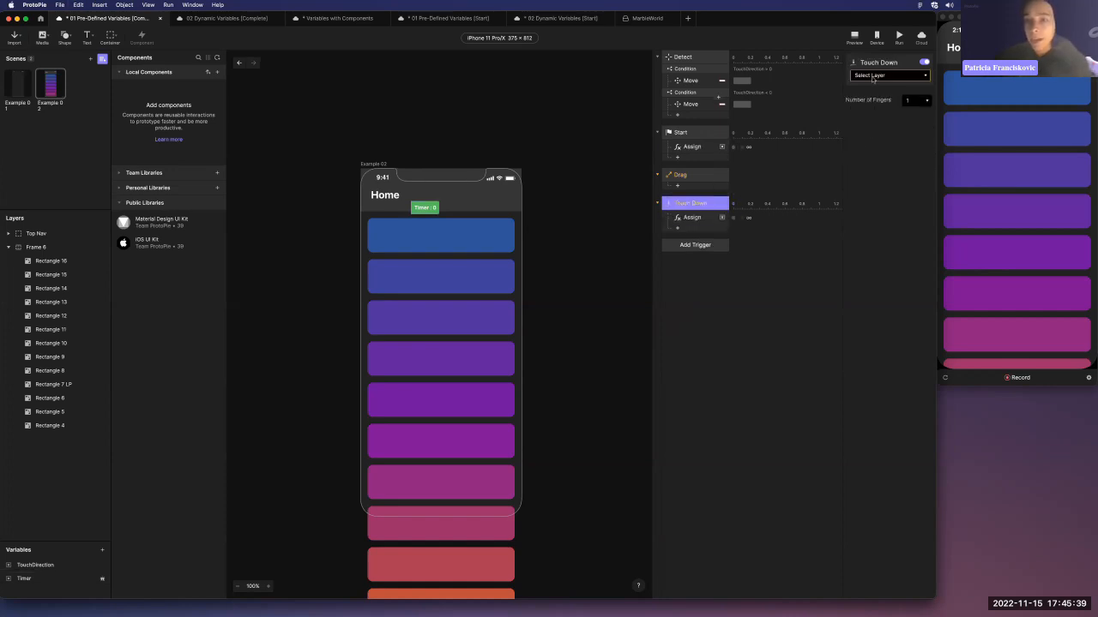
left_click(873, 77)
left_click(895, 238)
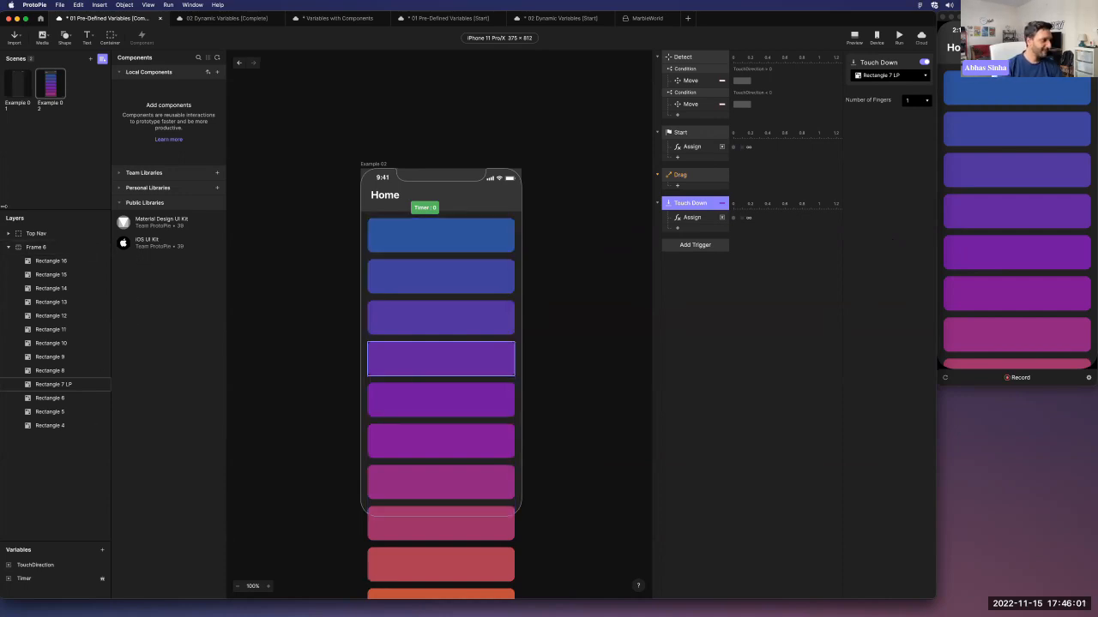
Add a 100 × 100 rectangle over Frame 6 and place it at about X 117, Y 300.
left_click(392, 306)
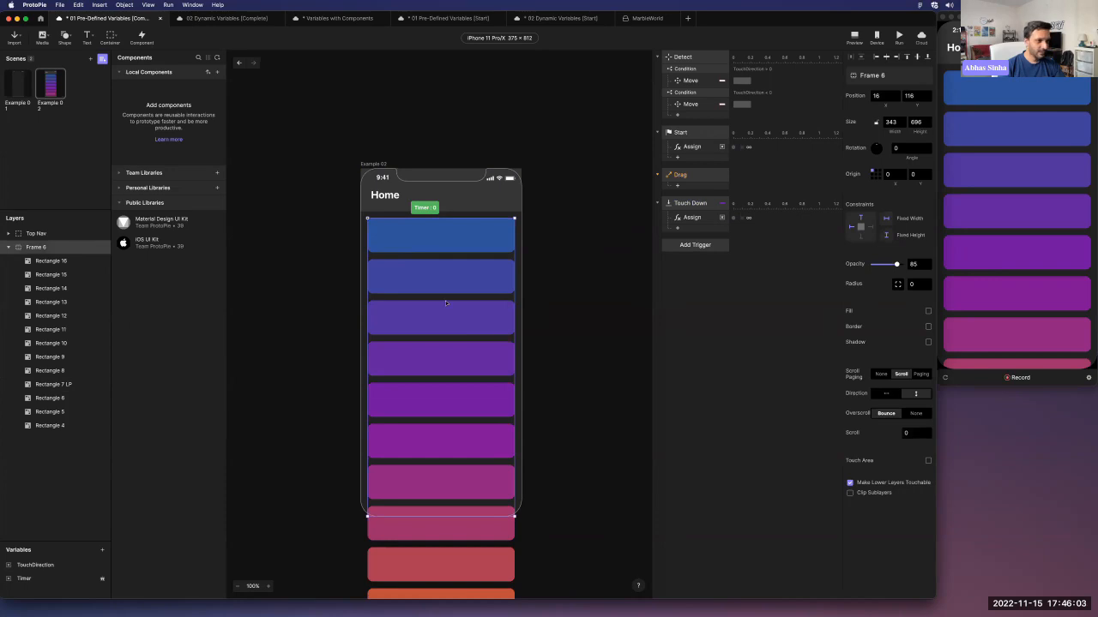
left_click(703, 247)
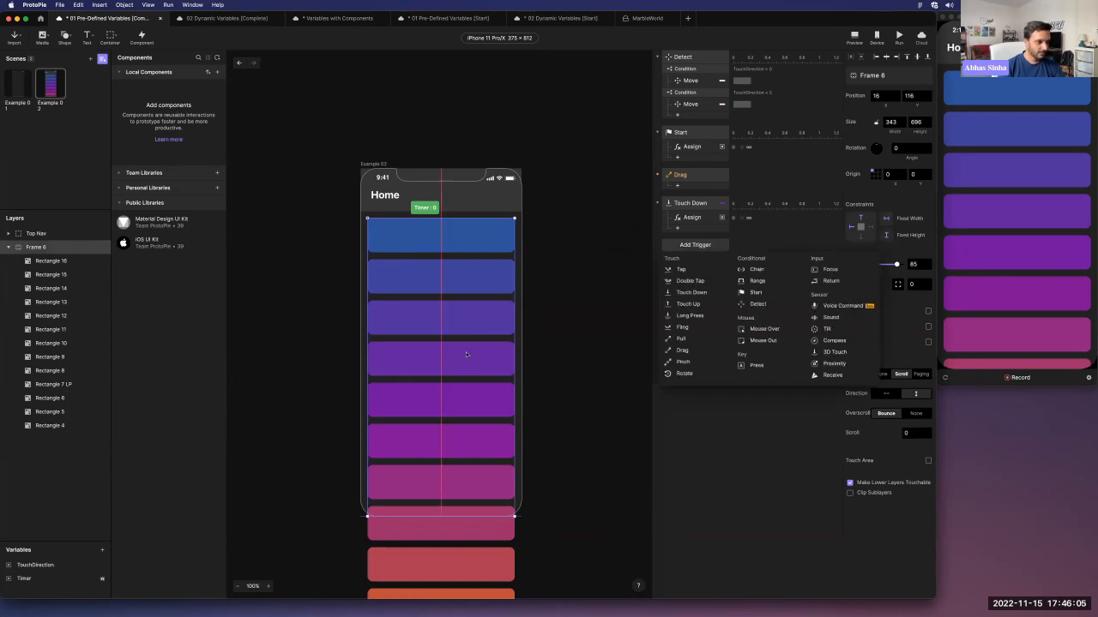
key("r")
left_click(421, 304)
left_click_drag(422, 318, 434, 324)
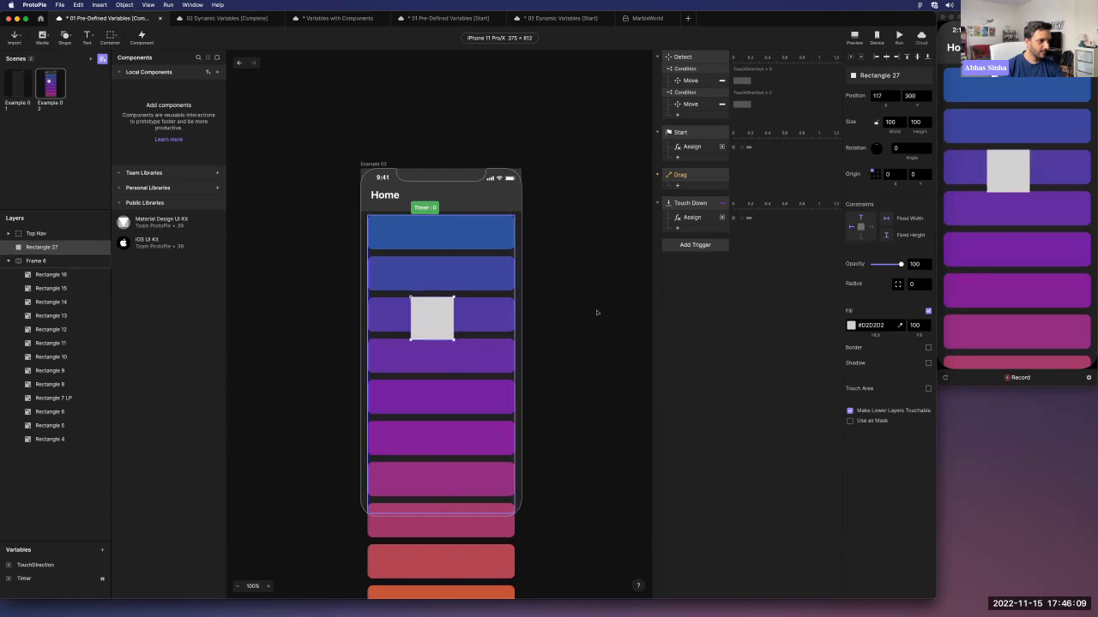
Add a second Touch Down trigger and set its target layer to Frame 6.
left_click(691, 245)
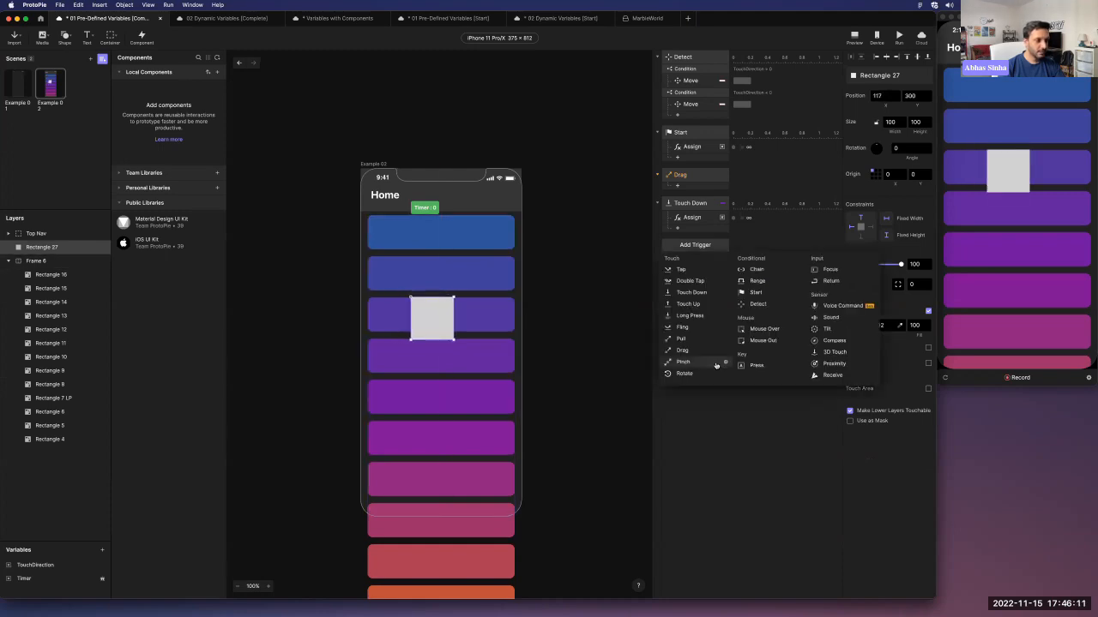
left_click(713, 447)
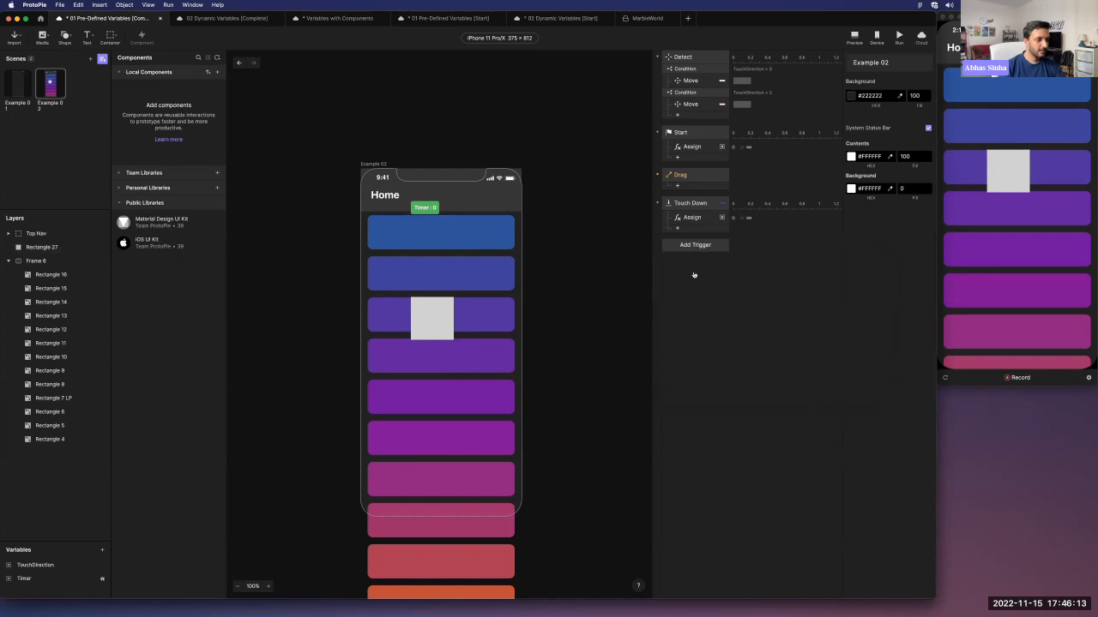
left_click(455, 294)
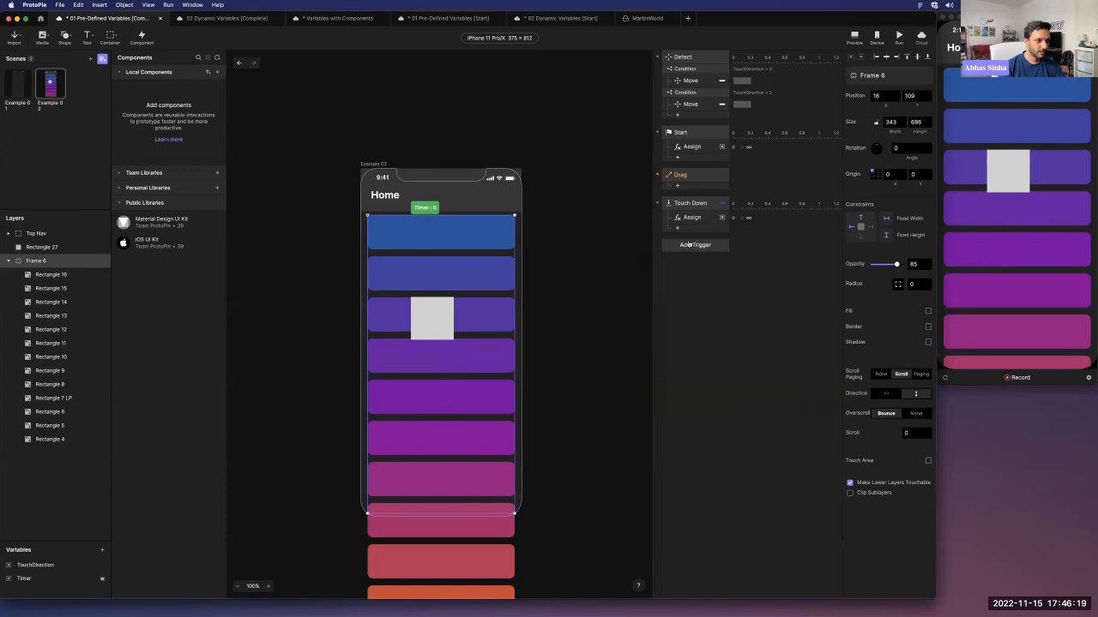
left_click(689, 244)
left_click(690, 203)
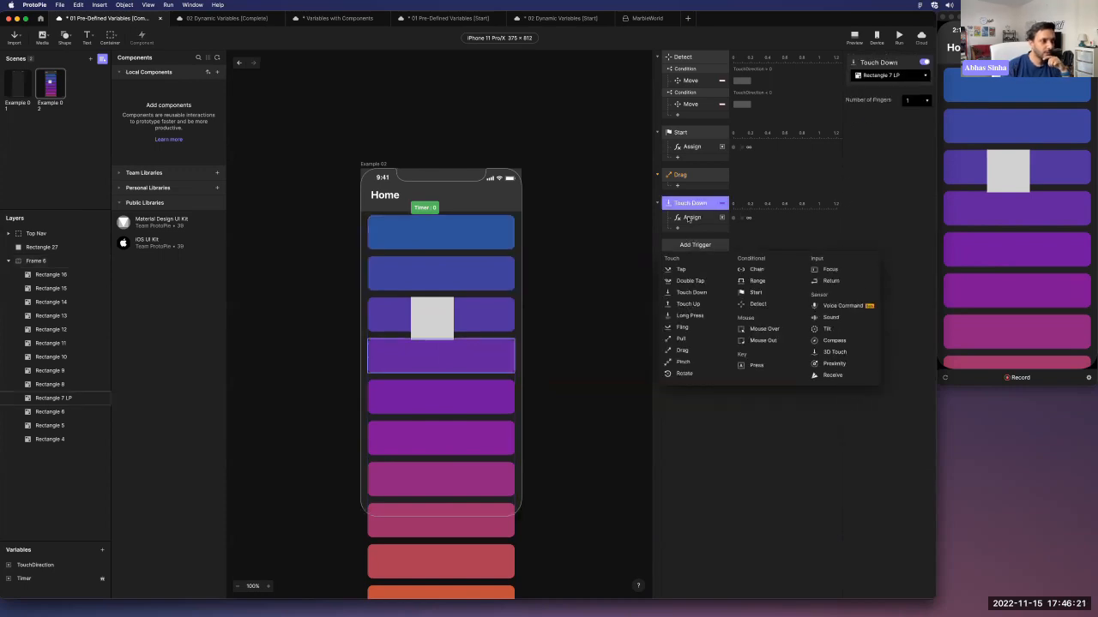
left_click(689, 246)
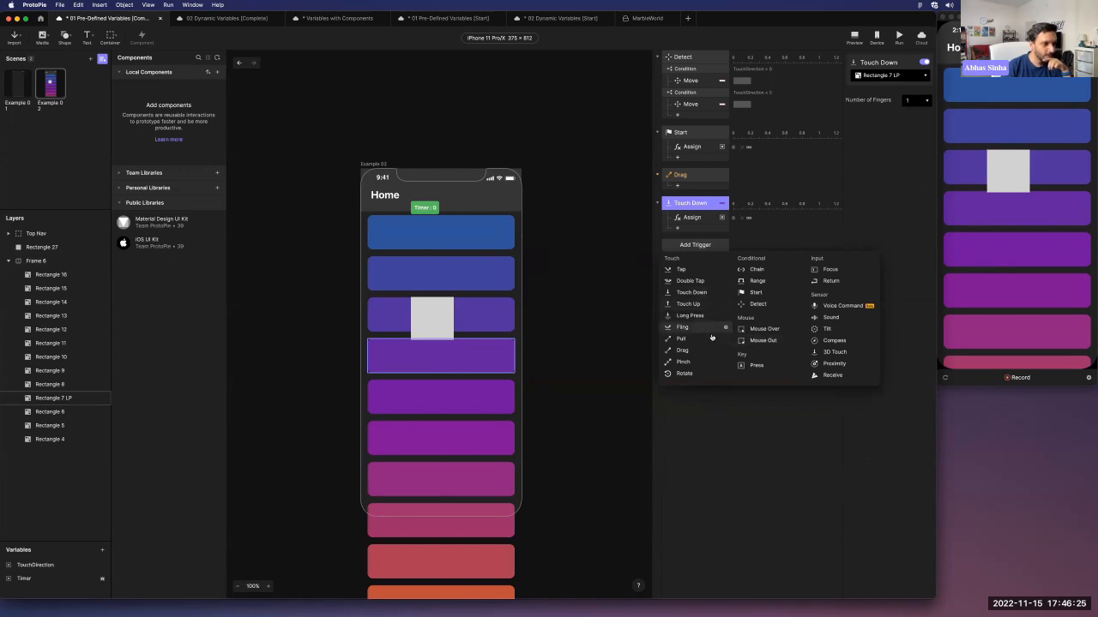
left_click(691, 292)
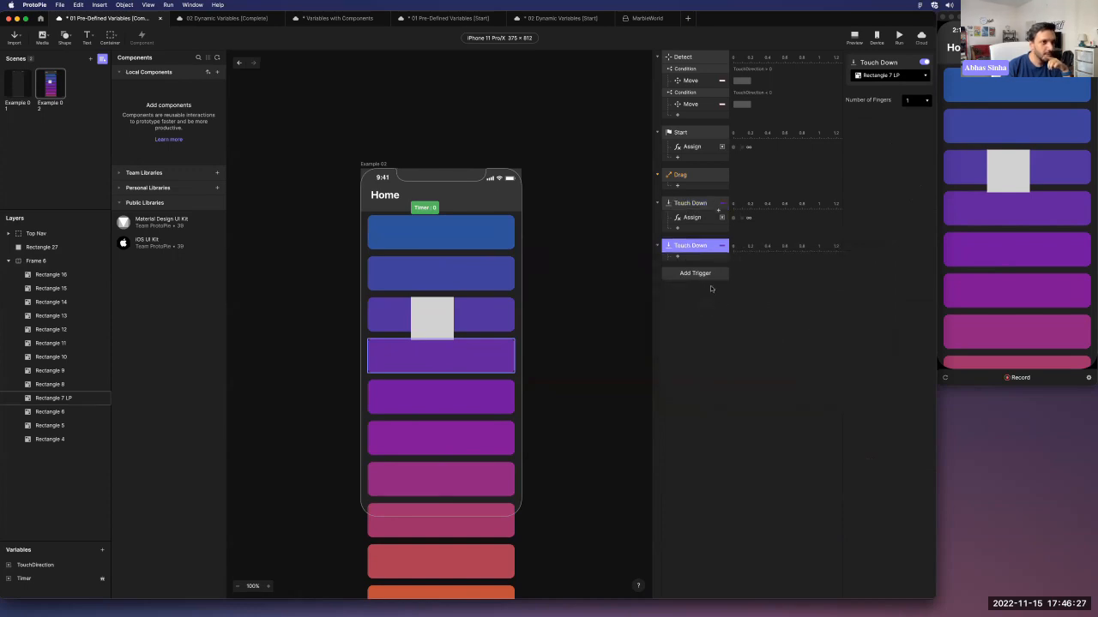
left_click(881, 75)
left_click(876, 149)
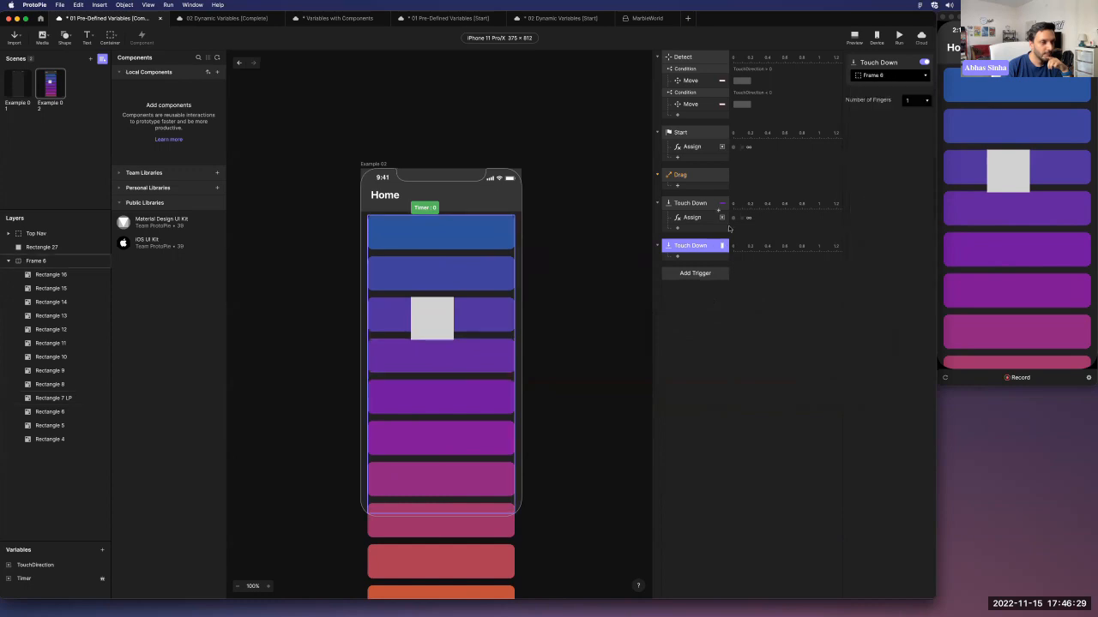
Add an Assign response under the Frame 6 Touch Down trigger.
left_click(712, 259)
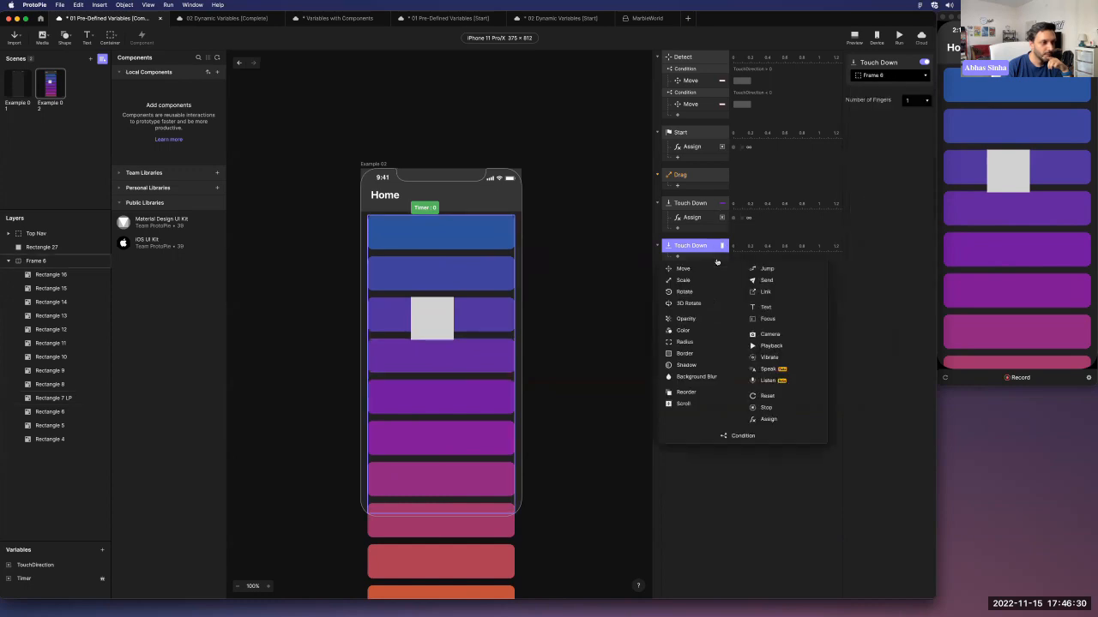
left_click(773, 420)
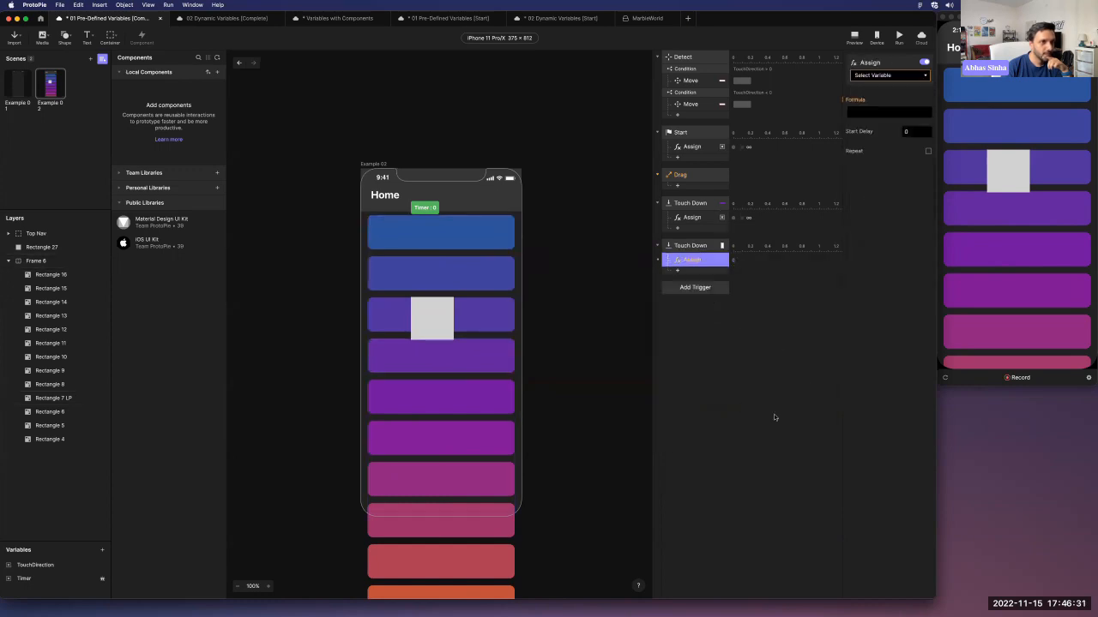
left_click(879, 73)
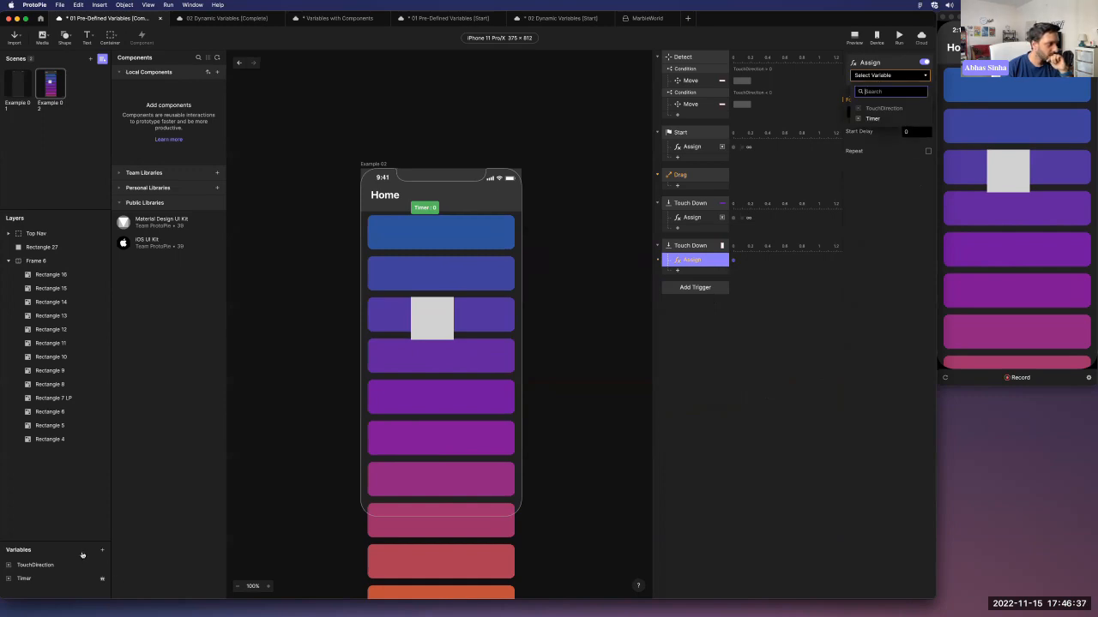
Create a new number variable, keeping its default name.
left_click(82, 555)
left_click(102, 549)
left_click(85, 572)
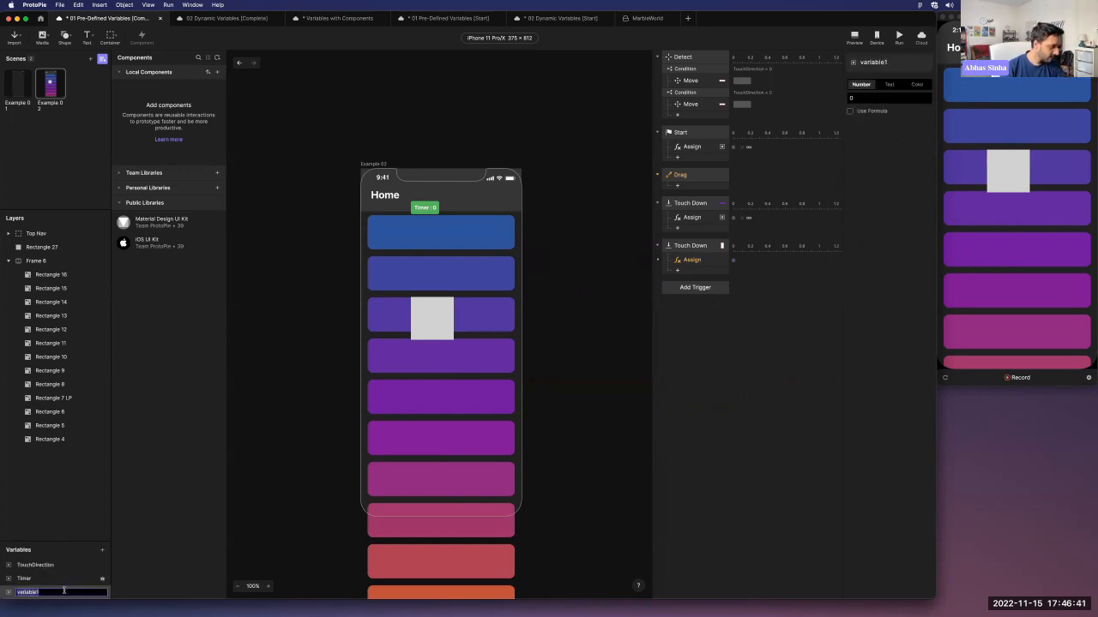
Set variable1 as the variable of the Assign response under the Frame 6 Touch Down trigger.
left_click(709, 259)
left_click(918, 75)
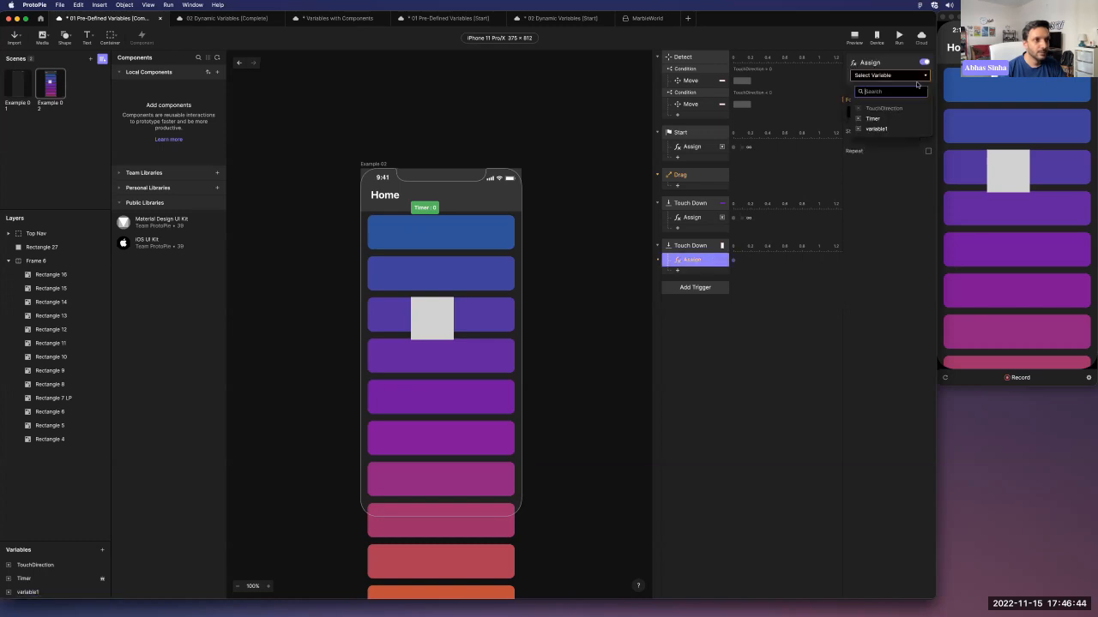
left_click(905, 129)
Search the predefined variables offered in variable1's Assign formula for one that suits the touch on Frame 6.
left_click(925, 113)
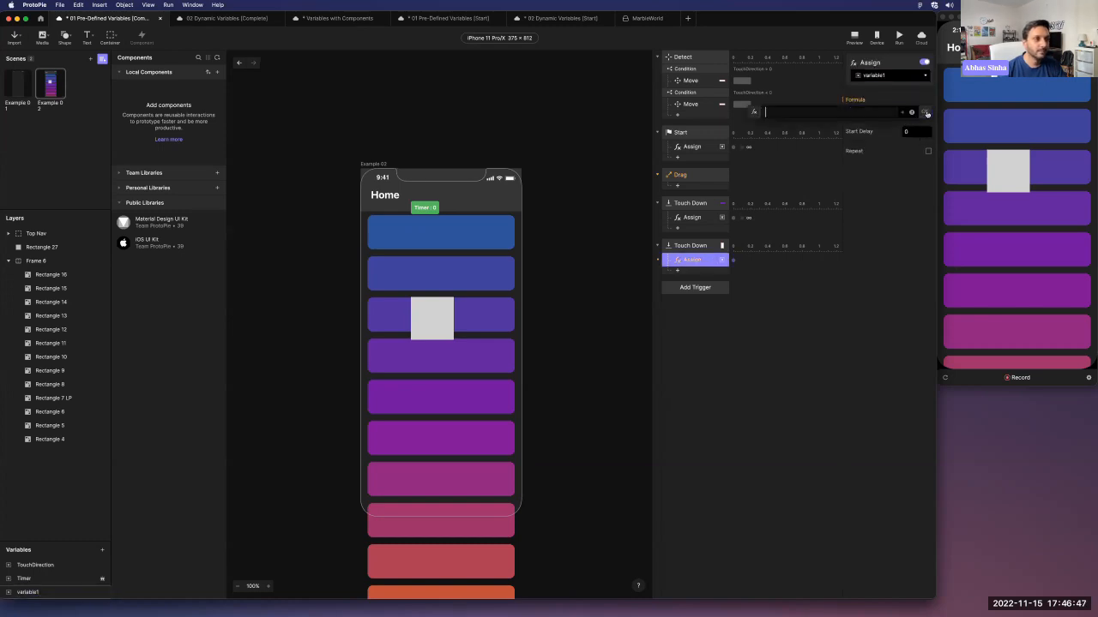
type("$")
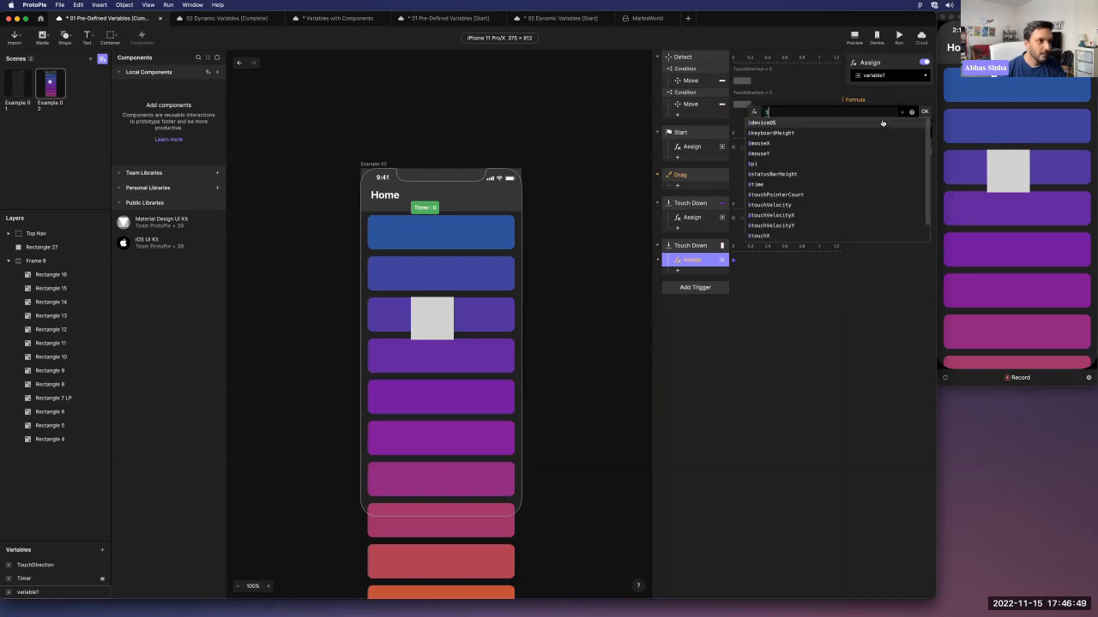
scroll(872, 171, "up", 1)
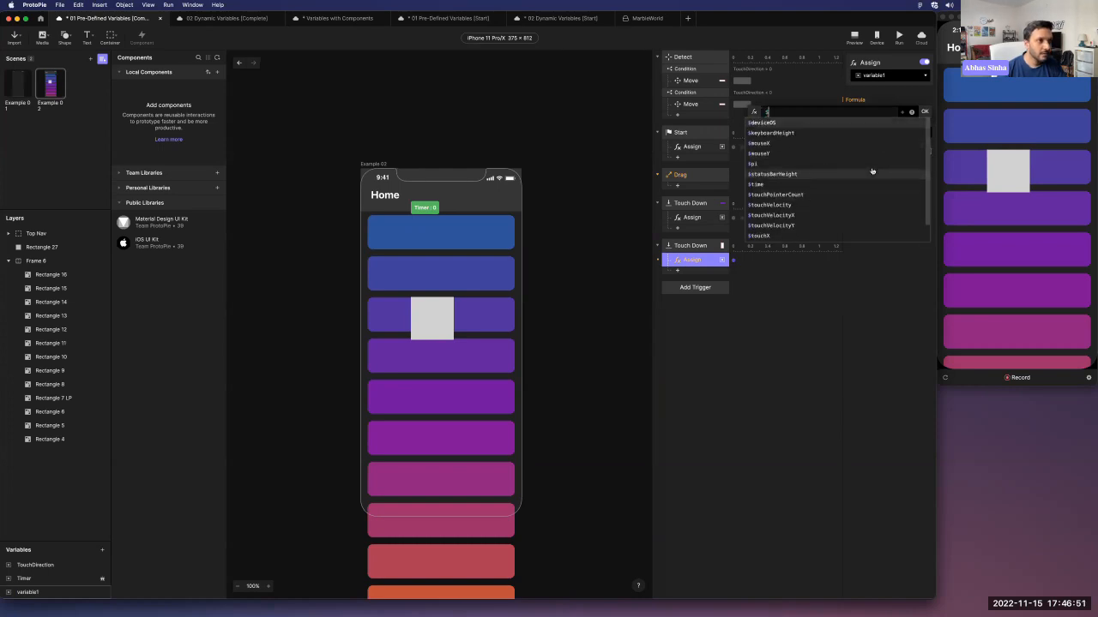
scroll(872, 173, "down", 1)
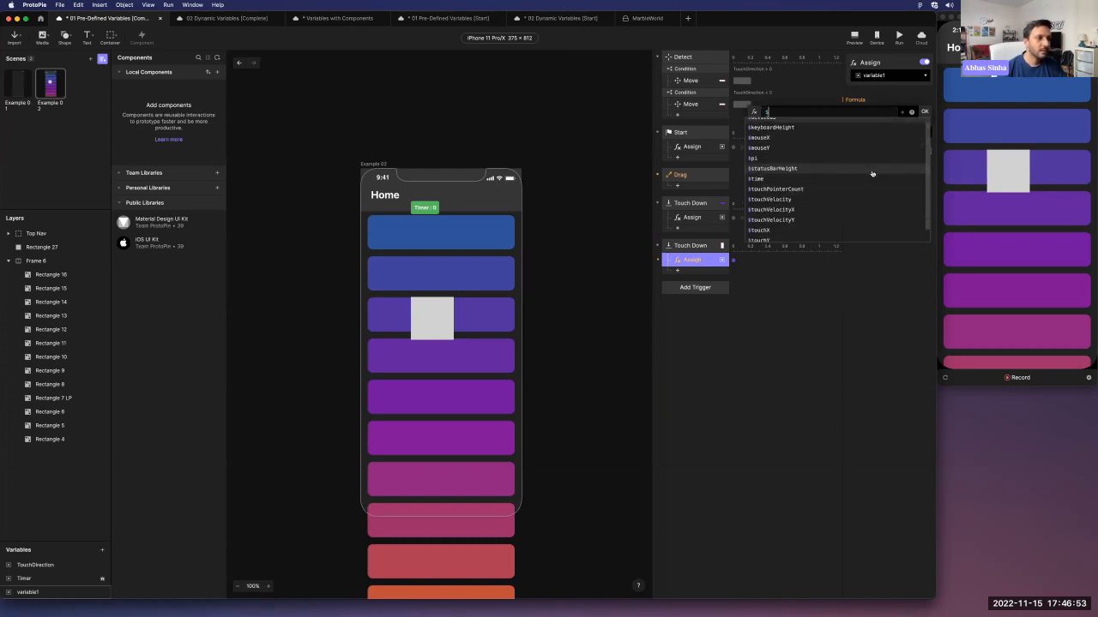
scroll(872, 173, "up", 1)
type("ti")
key("BackSpace")
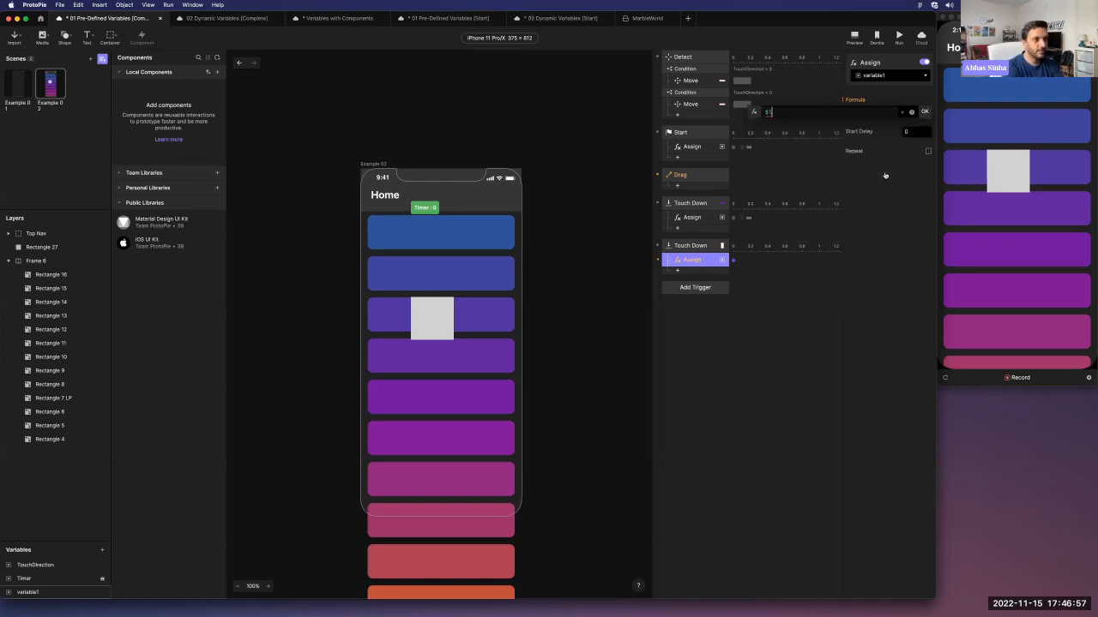
type("t")
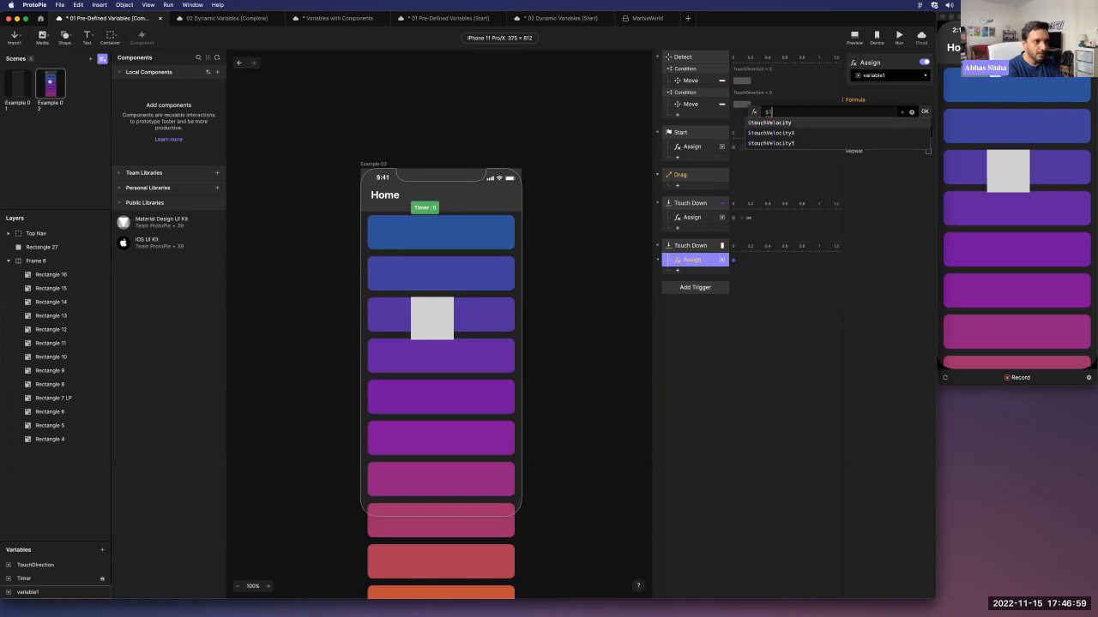
key("BackSpace")
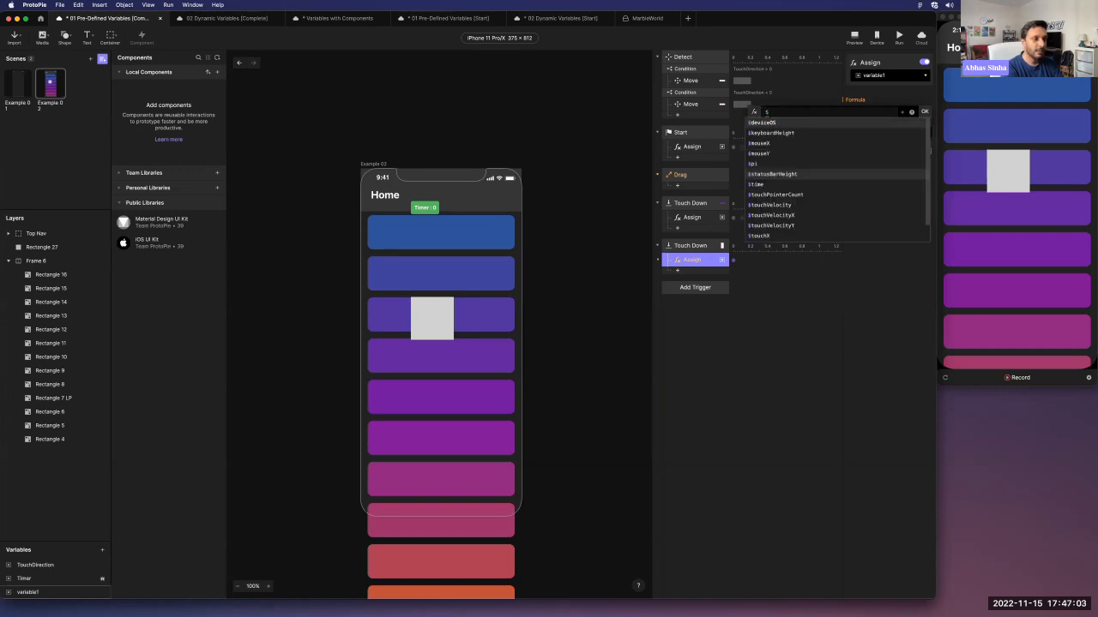
type("on")
key("BackSpace")
key("BackSpace")
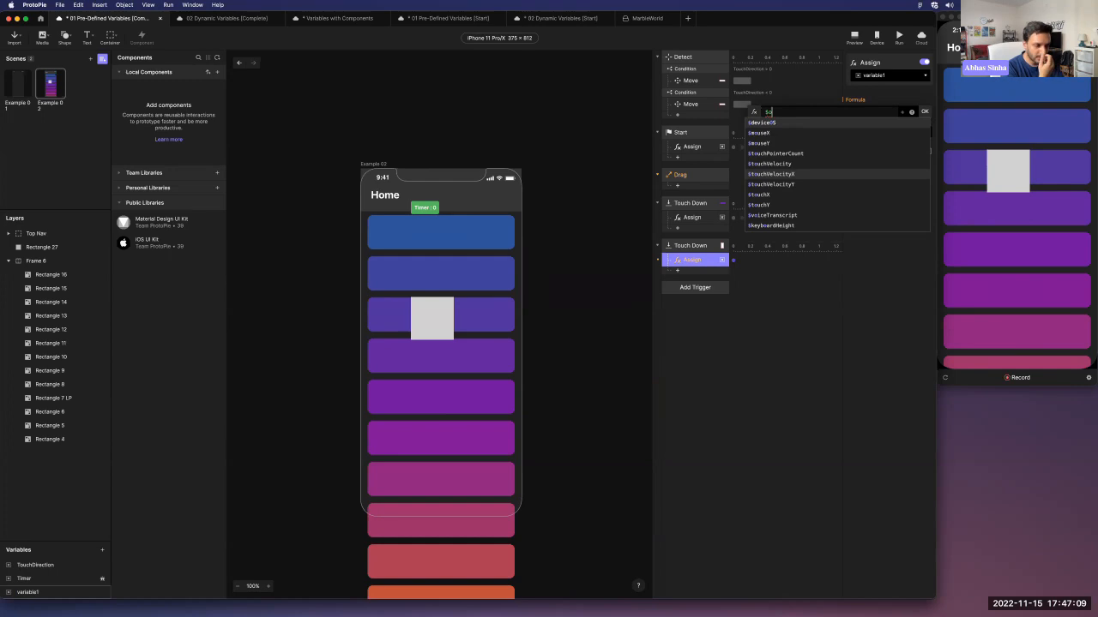
key("BackSpace")
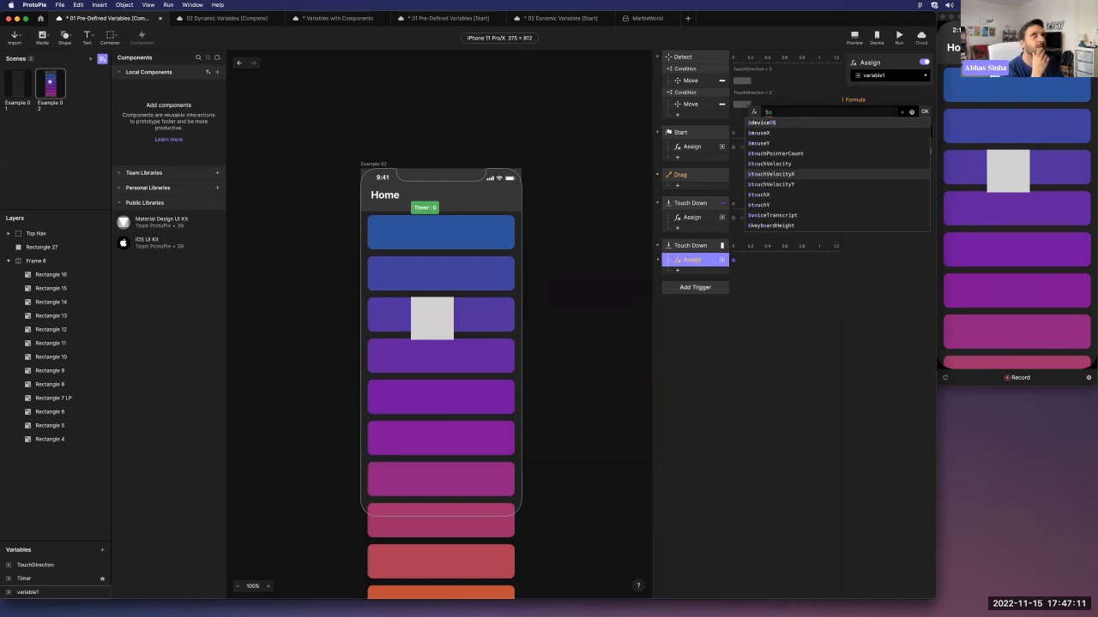
key("BackSpace")
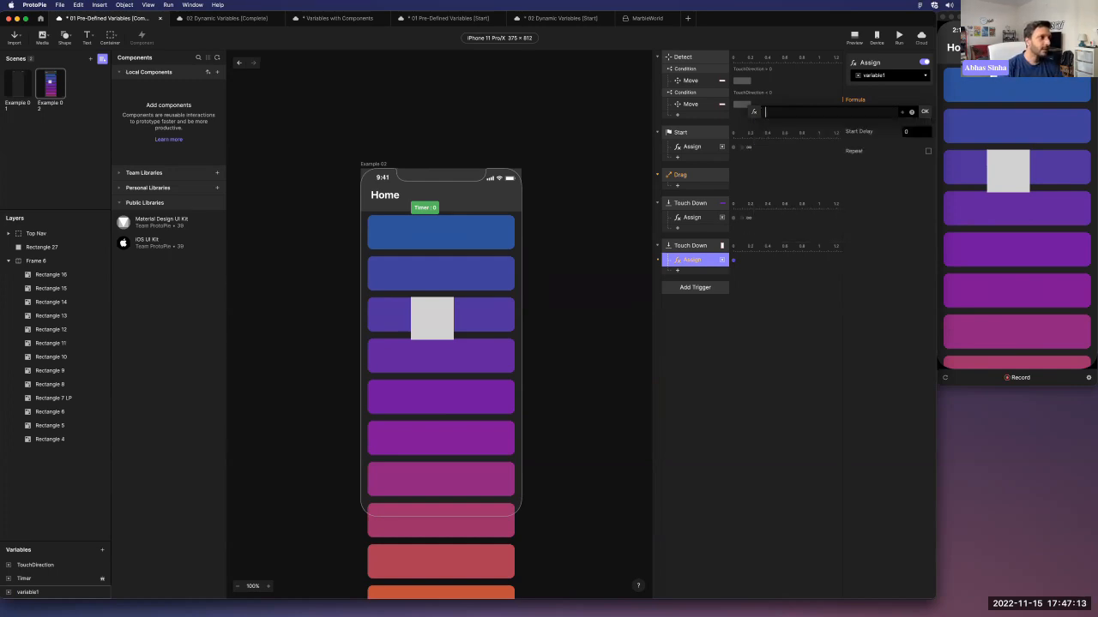
Switch to the MarbleWorld project and inspect the Orb's Move response and its X position formula in the Main scene.
left_click(648, 18)
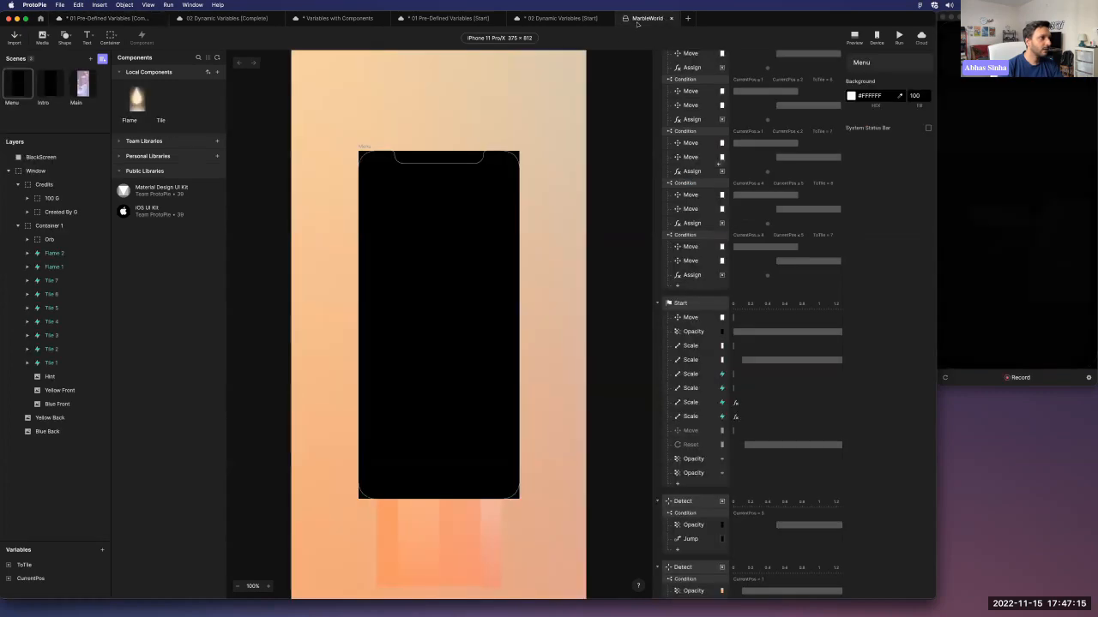
left_click(51, 86)
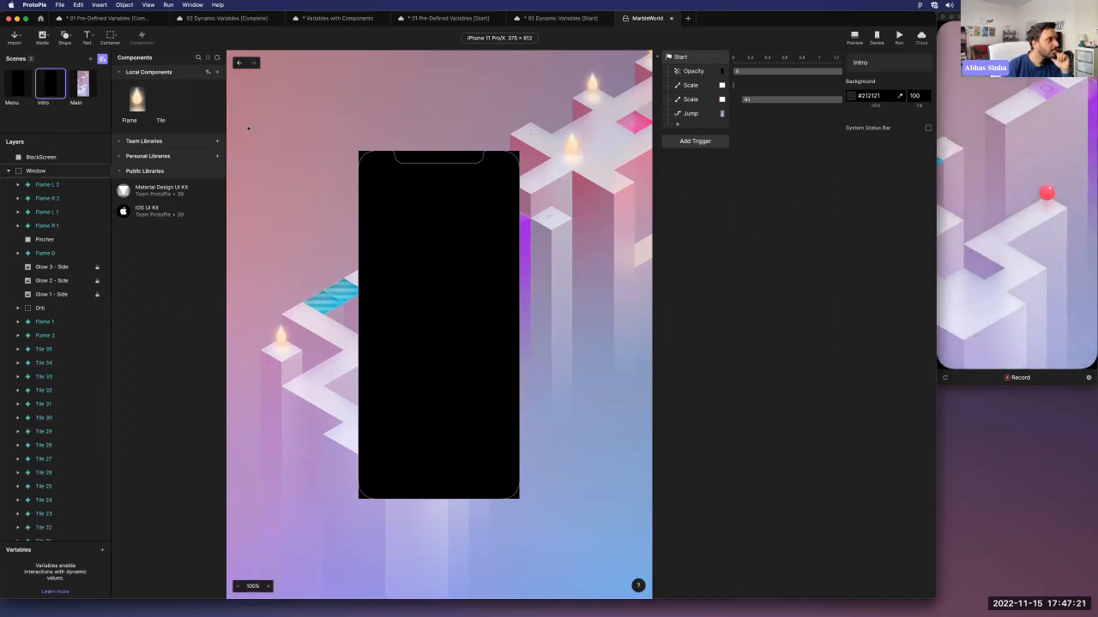
left_click(82, 86)
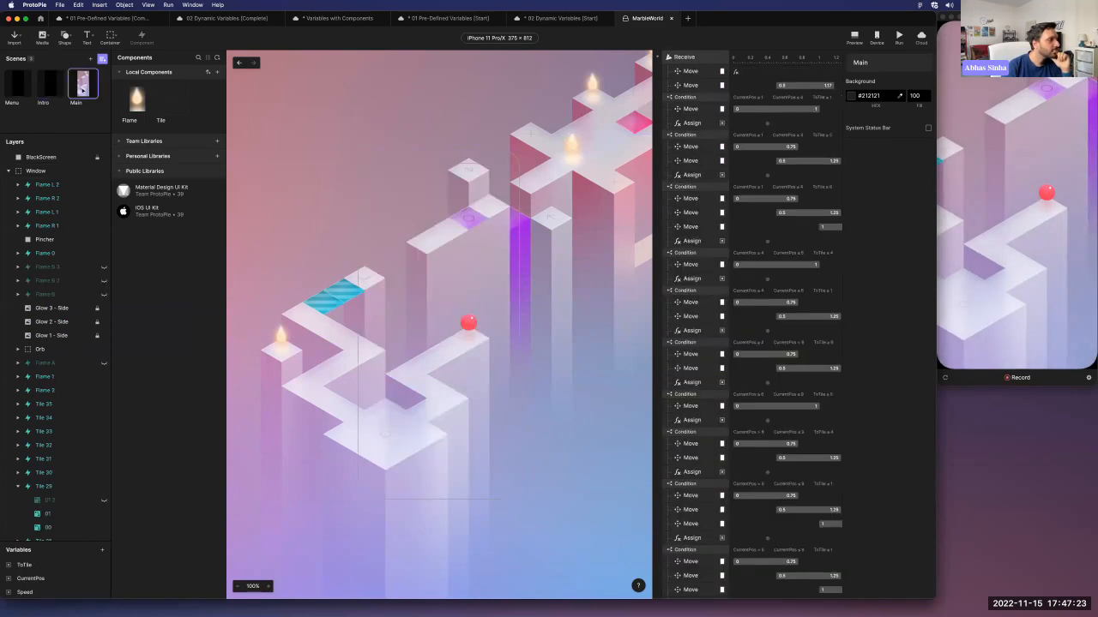
scroll(697, 338, "down", 6)
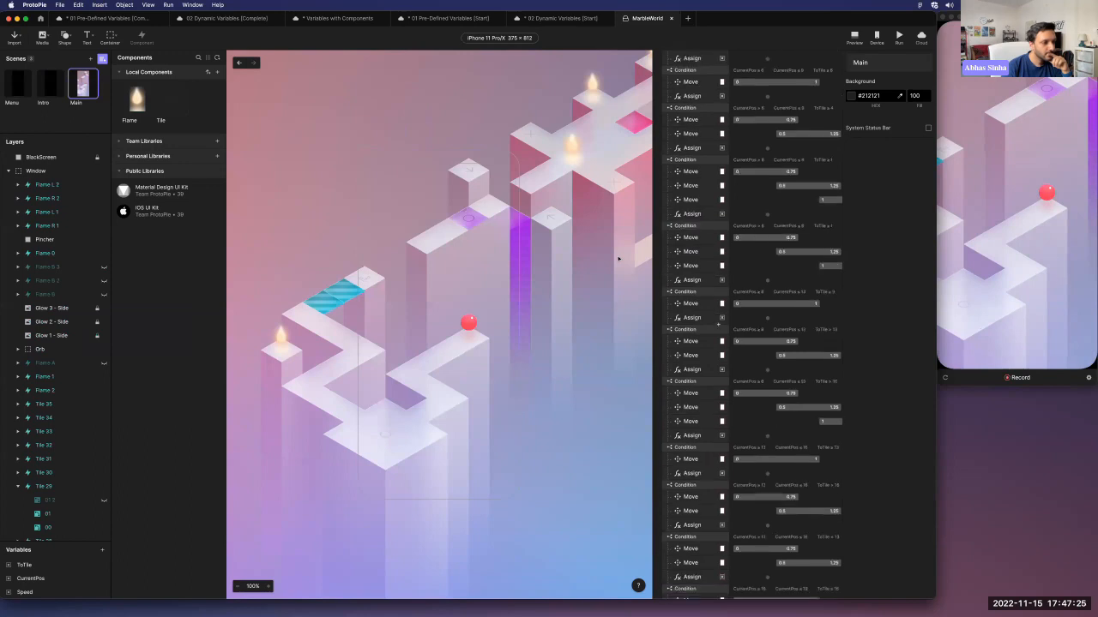
left_click(690, 340)
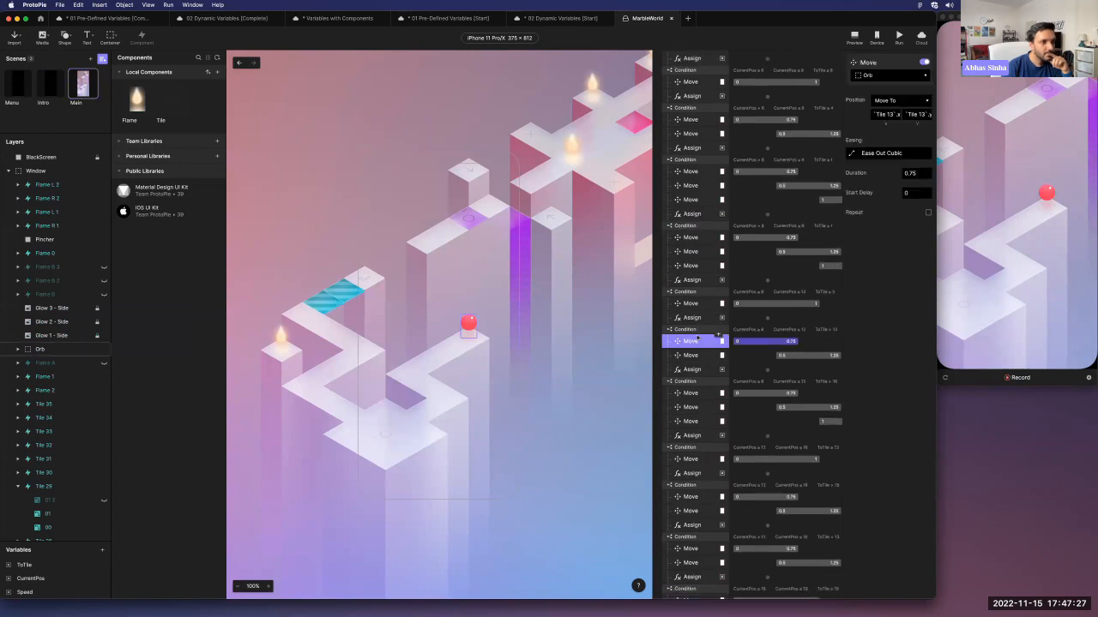
left_click(895, 115)
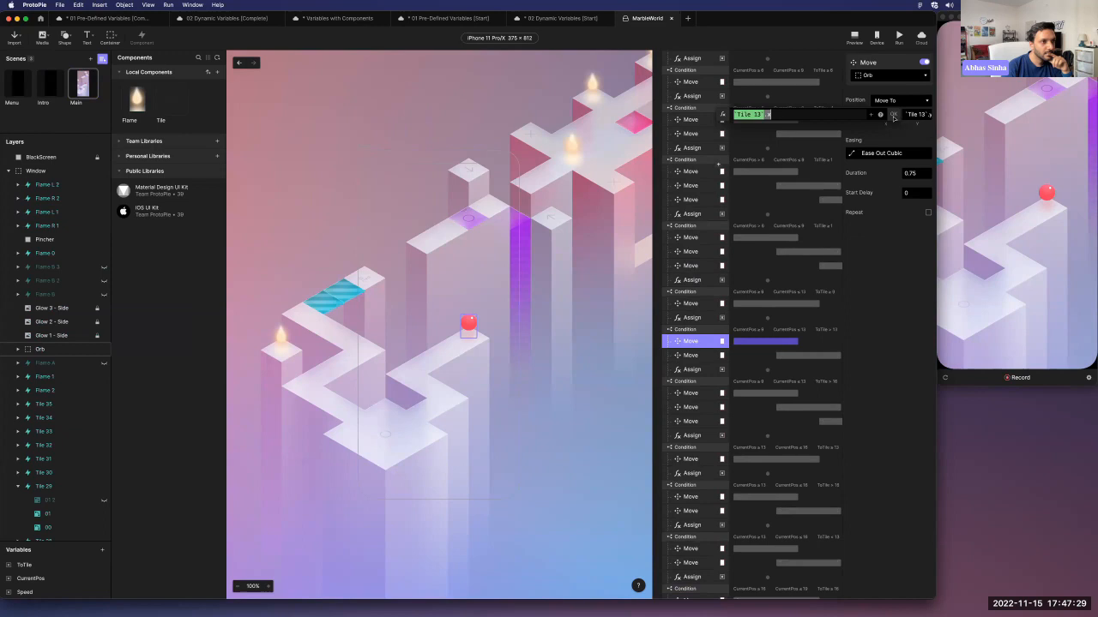
scroll(692, 368, "down", 15)
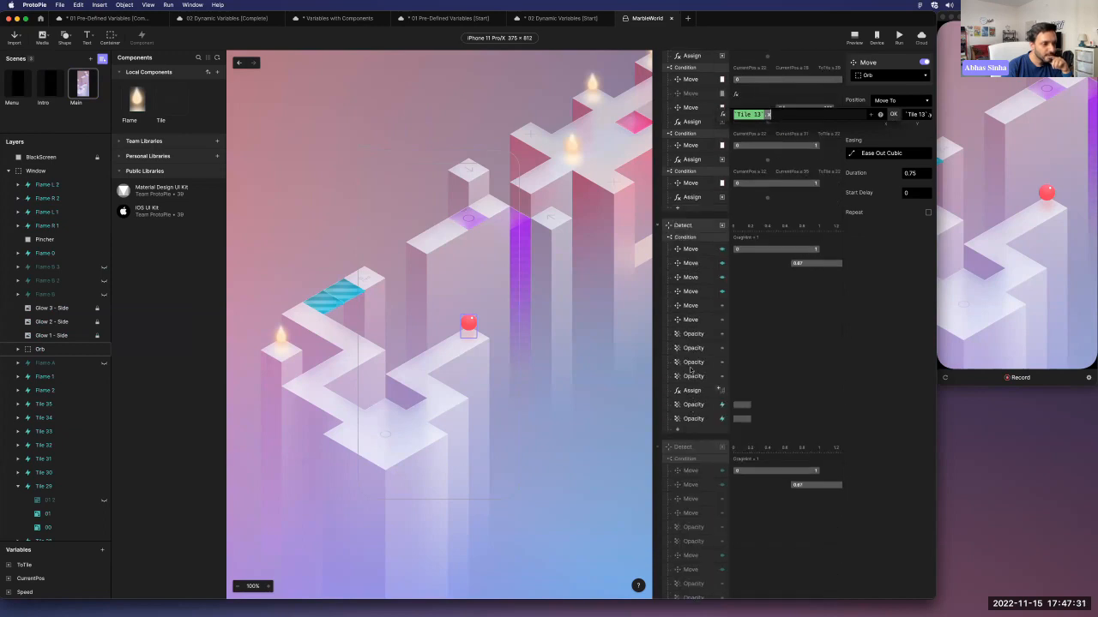
Examine the Glass 1 Move response and the Assign responses under the Touch Down and Touch Up triggers.
left_click(687, 330)
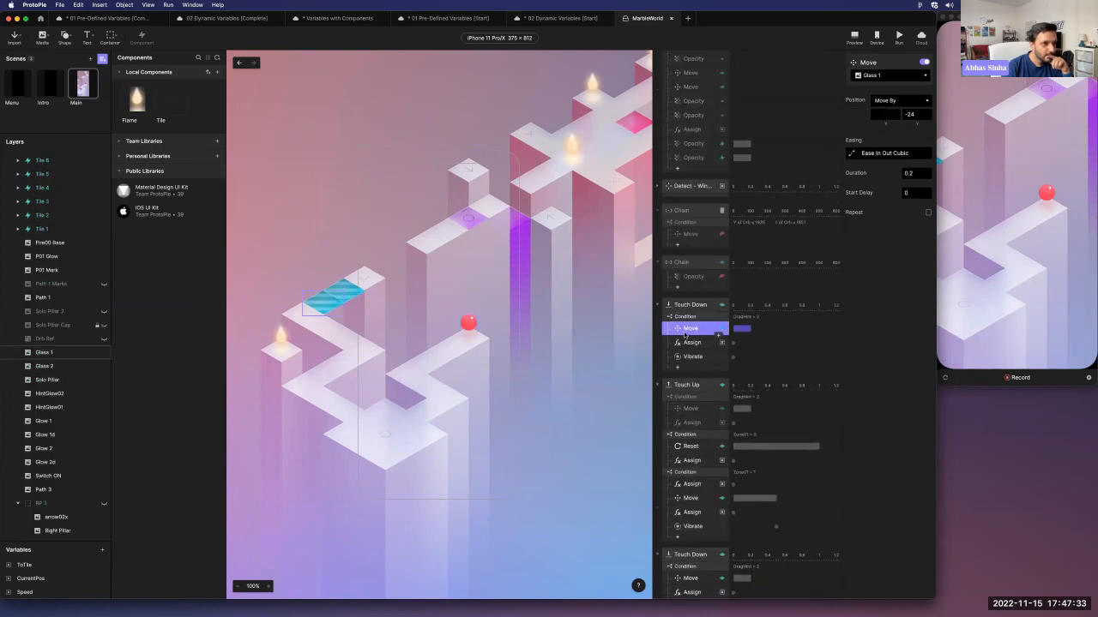
scroll(685, 335, "down", 1)
scroll(684, 343, "down", 4)
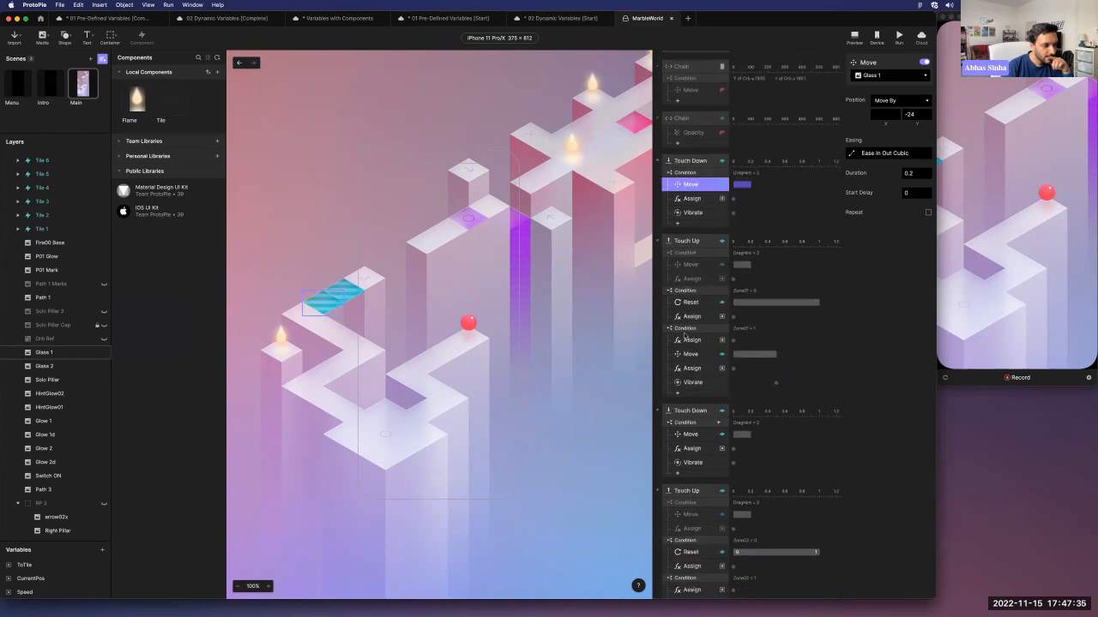
left_click(693, 332)
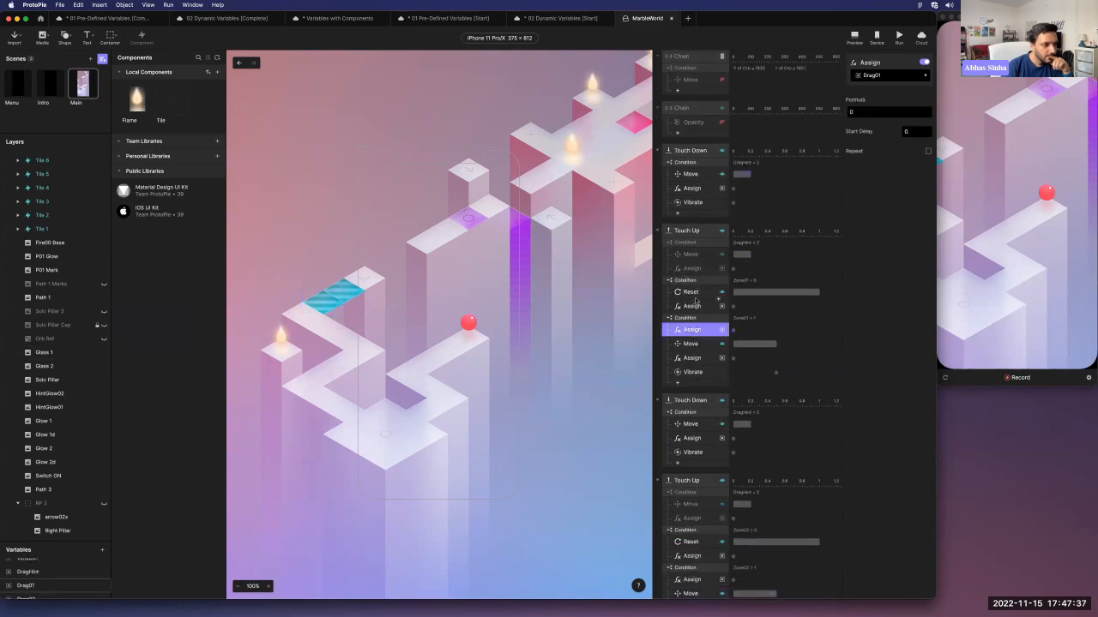
left_click(695, 307)
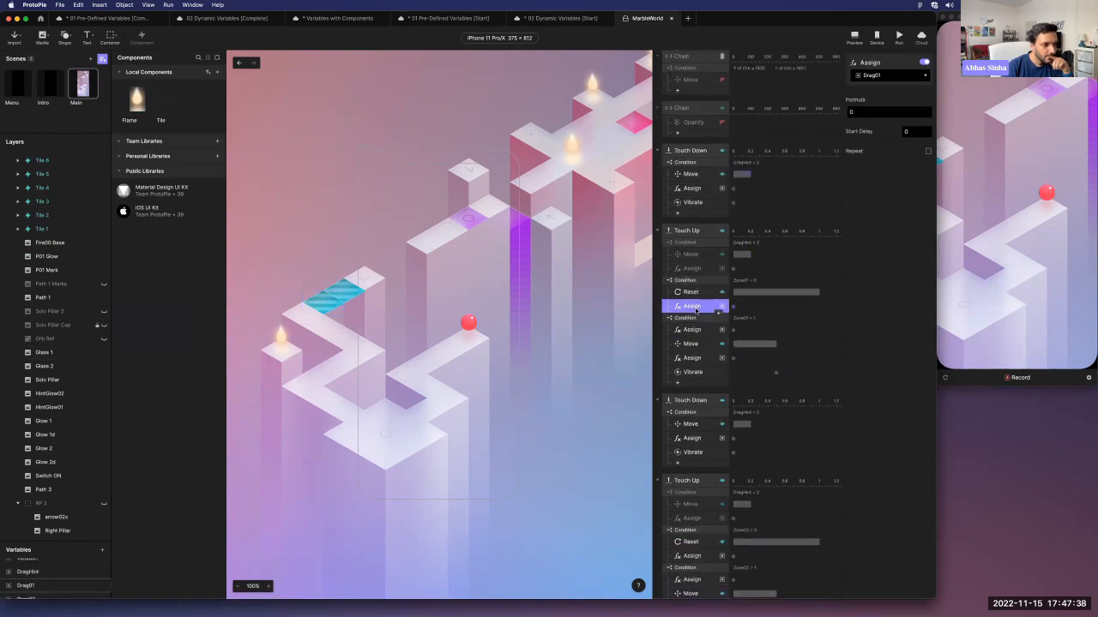
left_click(694, 440)
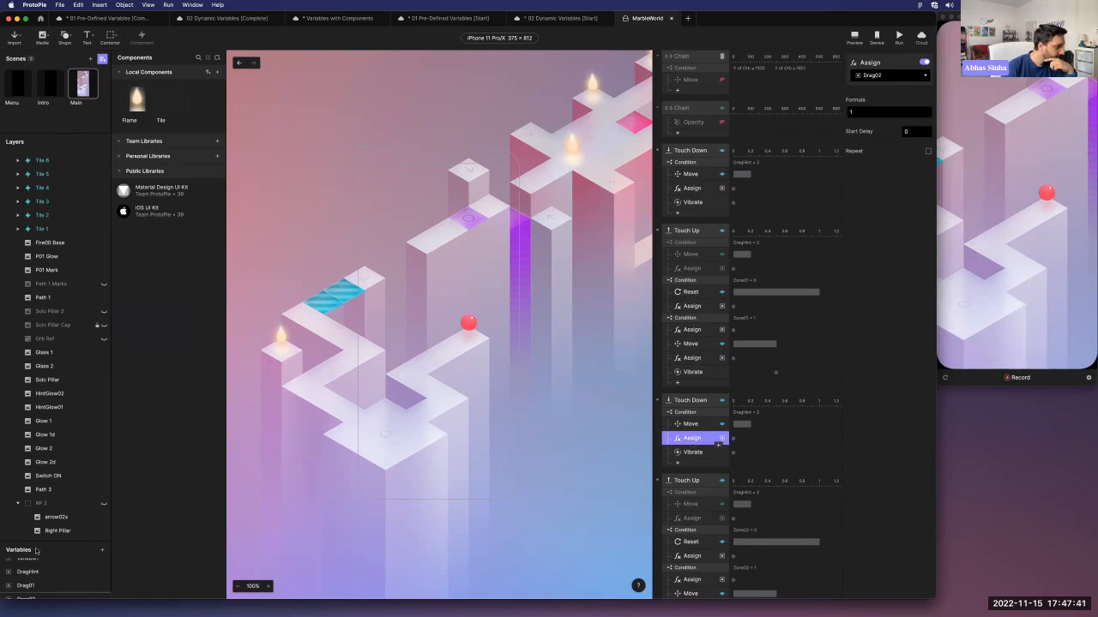
Enlarge the variables list and examine the full formula behind MarbleWorld's variable1.
left_click_drag(36, 552, 52, 356)
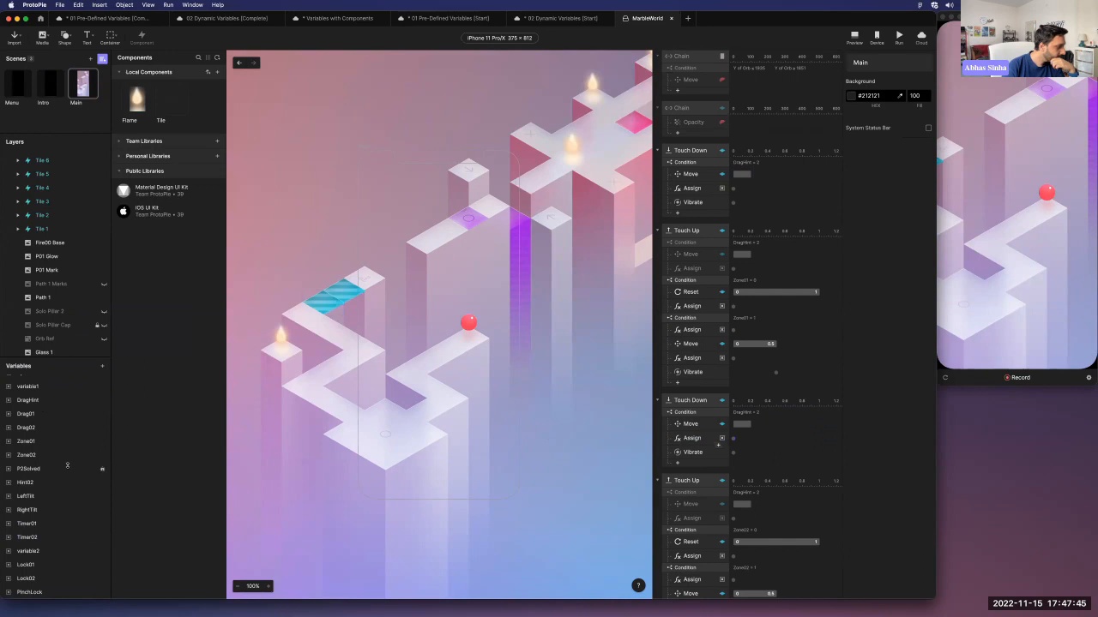
left_click(35, 386)
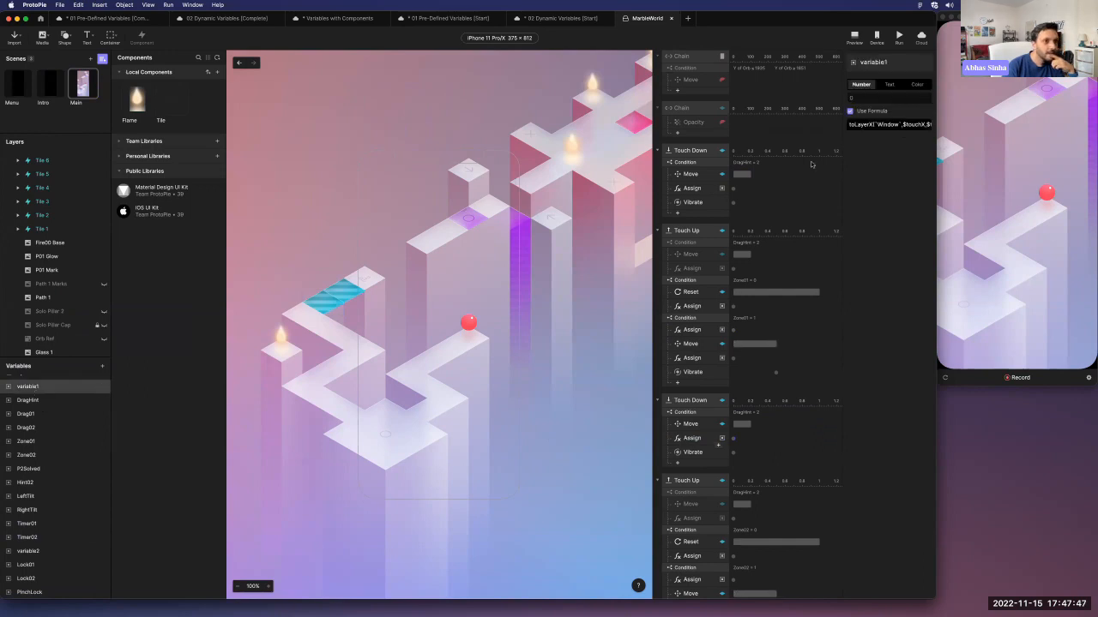
left_click(925, 125)
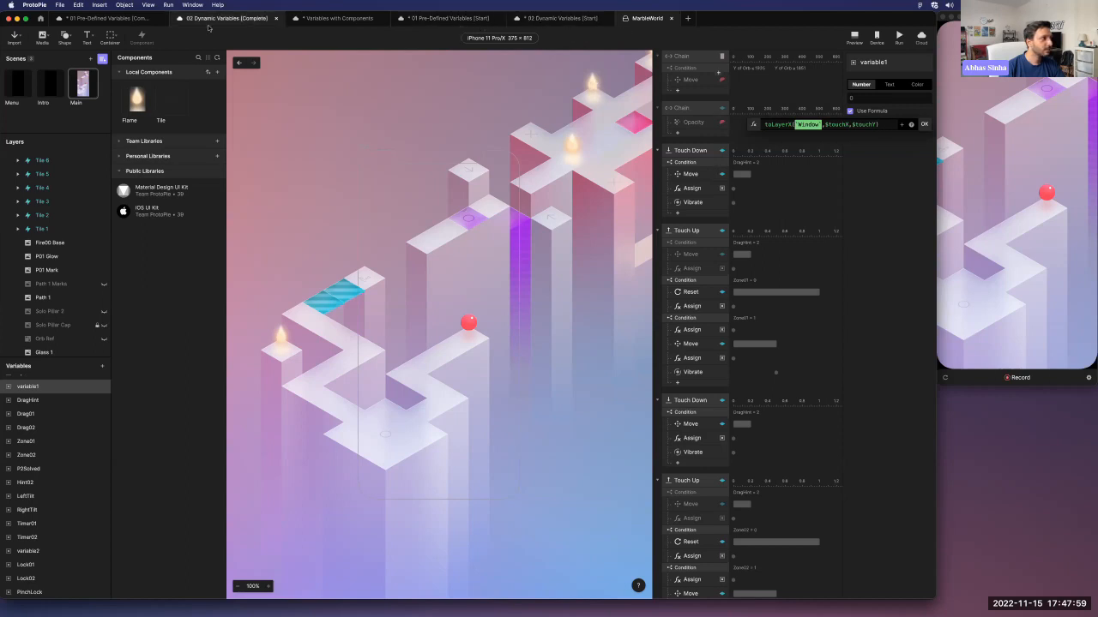
Check Frame 6's layers in the 01 Pre-Defined Variables [Start] project and return to the 01 Pre-Defined Variables Complete project.
left_click(443, 23)
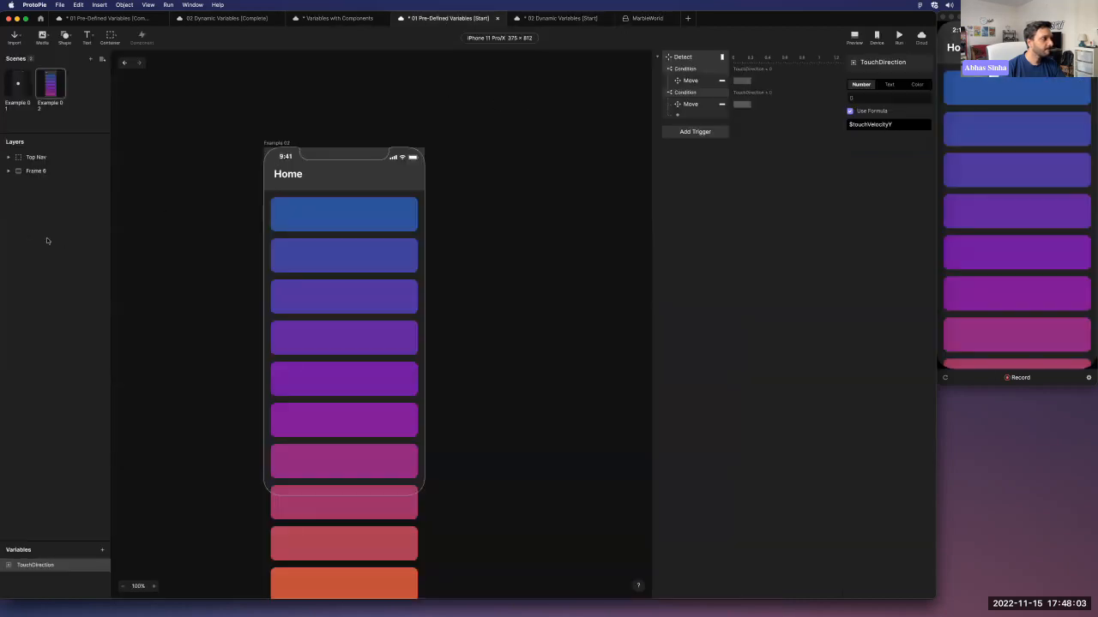
left_click(9, 172)
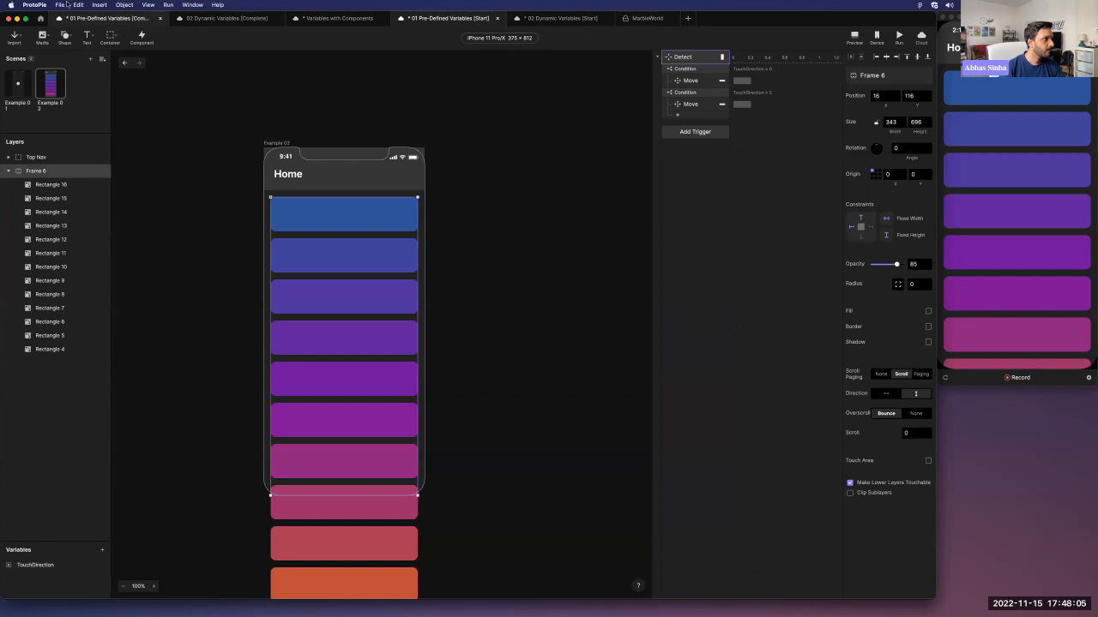
left_click(104, 19)
left_click(438, 325)
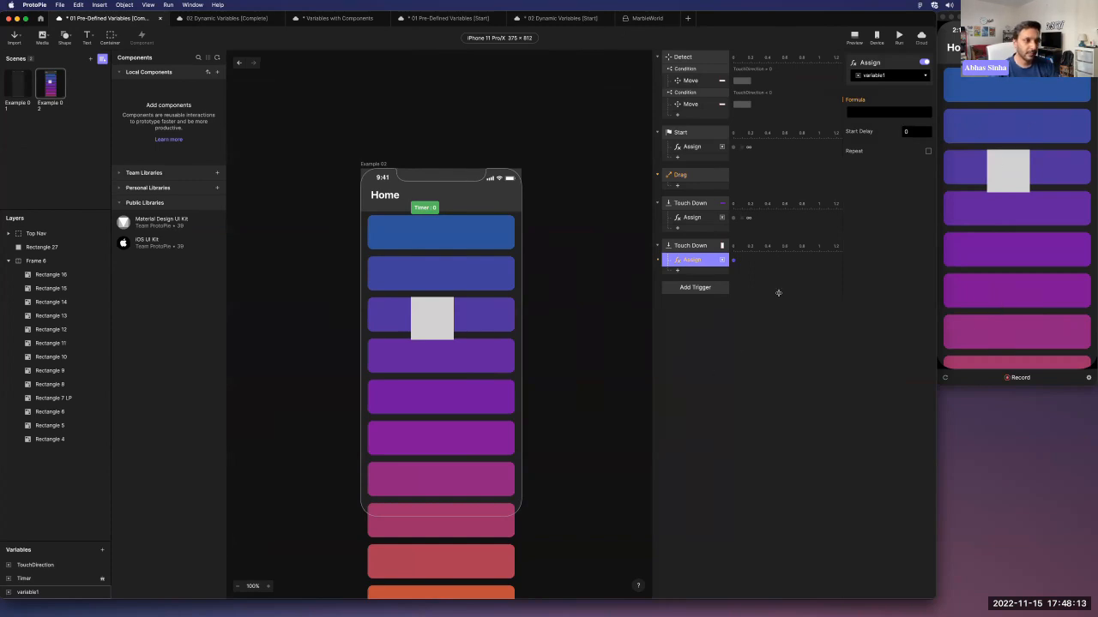
left_click(955, 299)
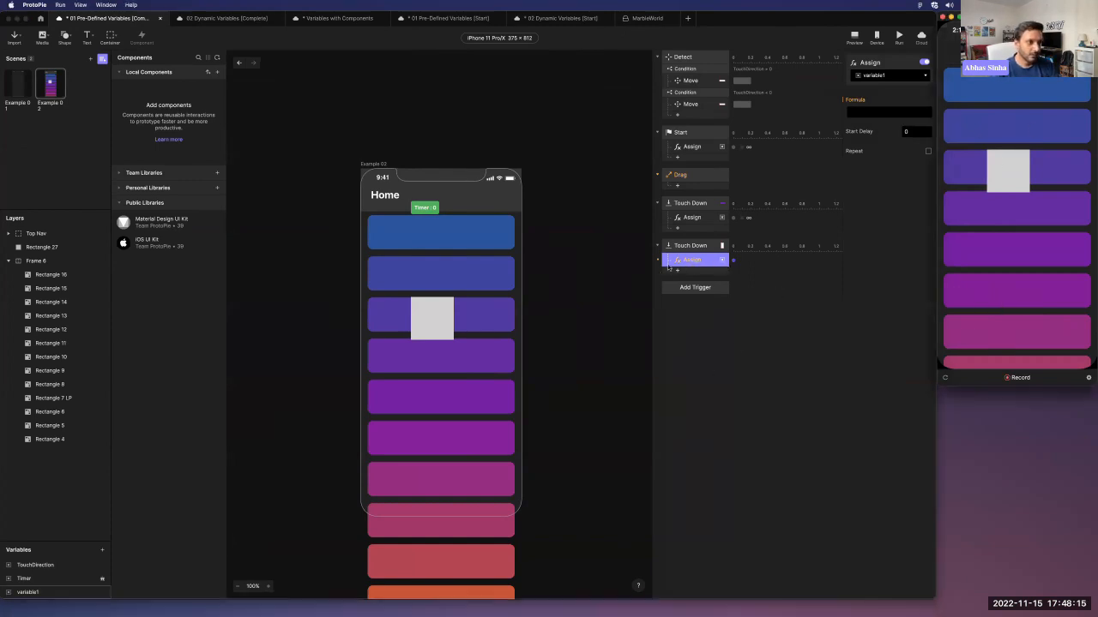
Enter the formula toLayer($touchX) for variable1 in the Assign response under Frame 6's Touch Down trigger.
left_click(872, 112)
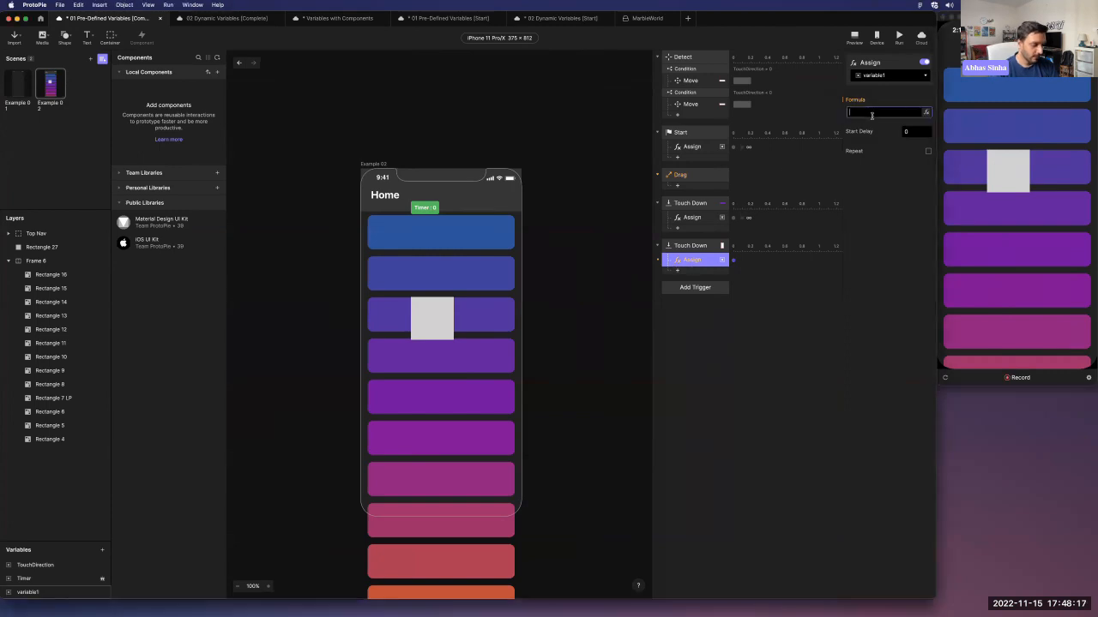
type("toLay")
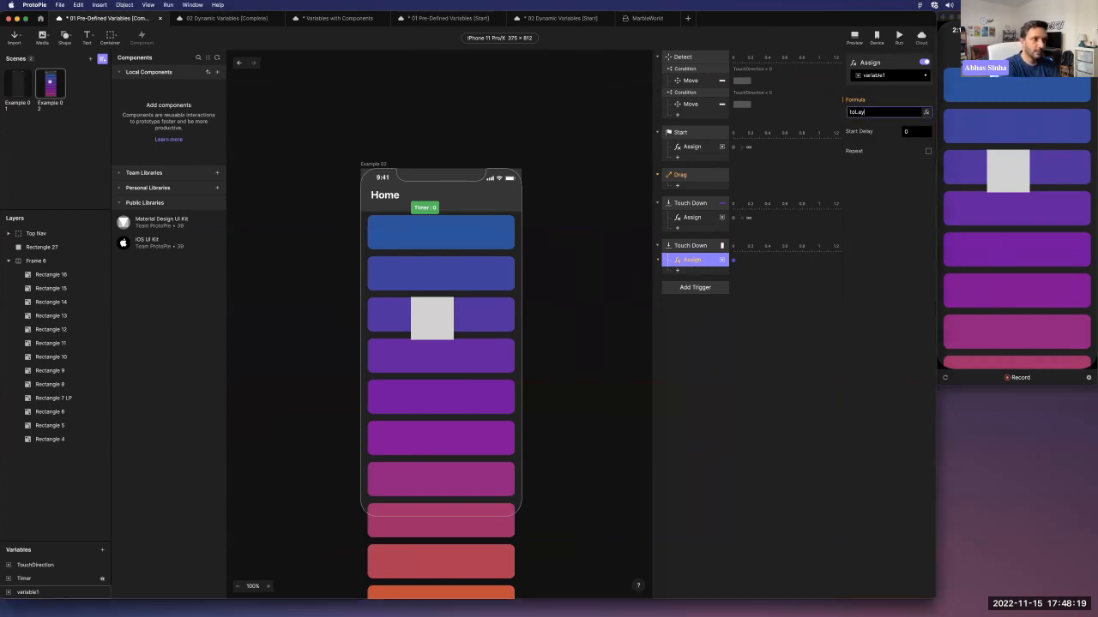
type("er(")
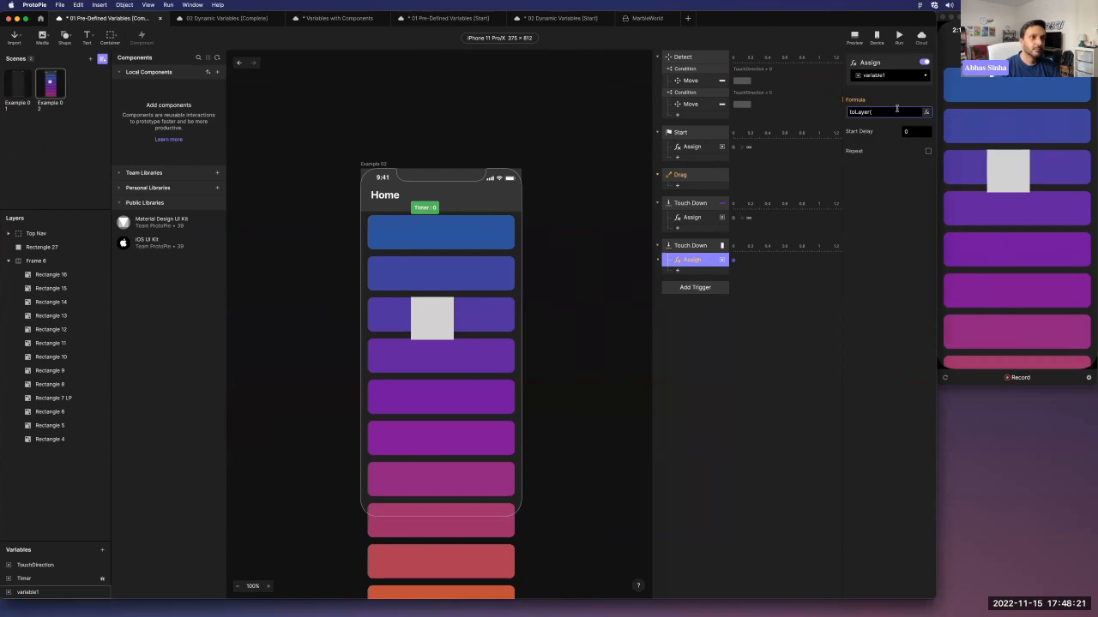
left_click(925, 111)
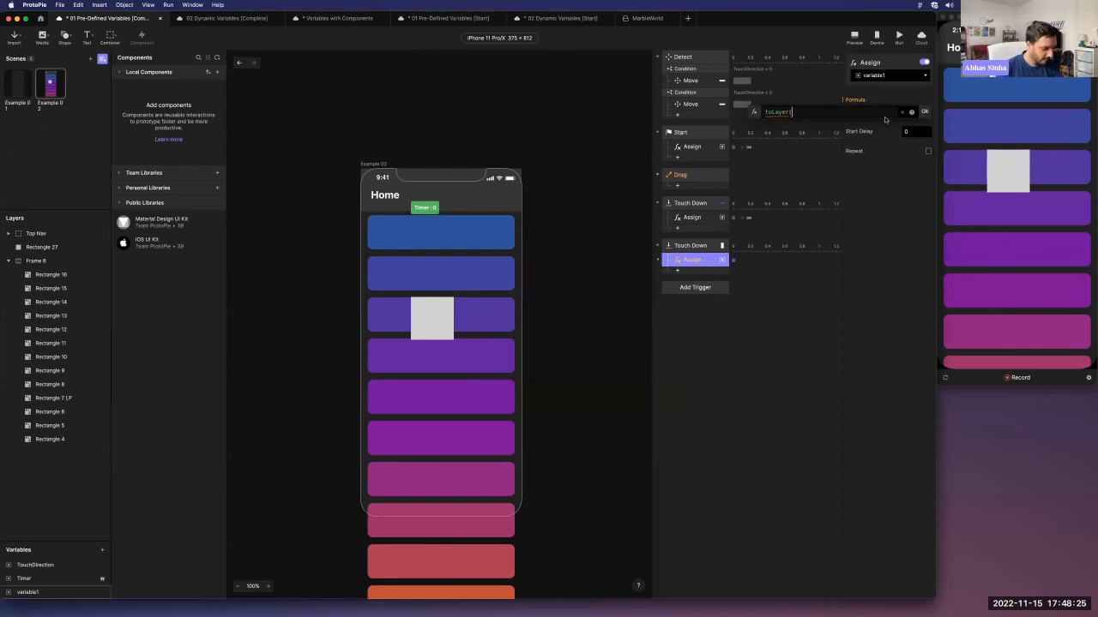
type("$")
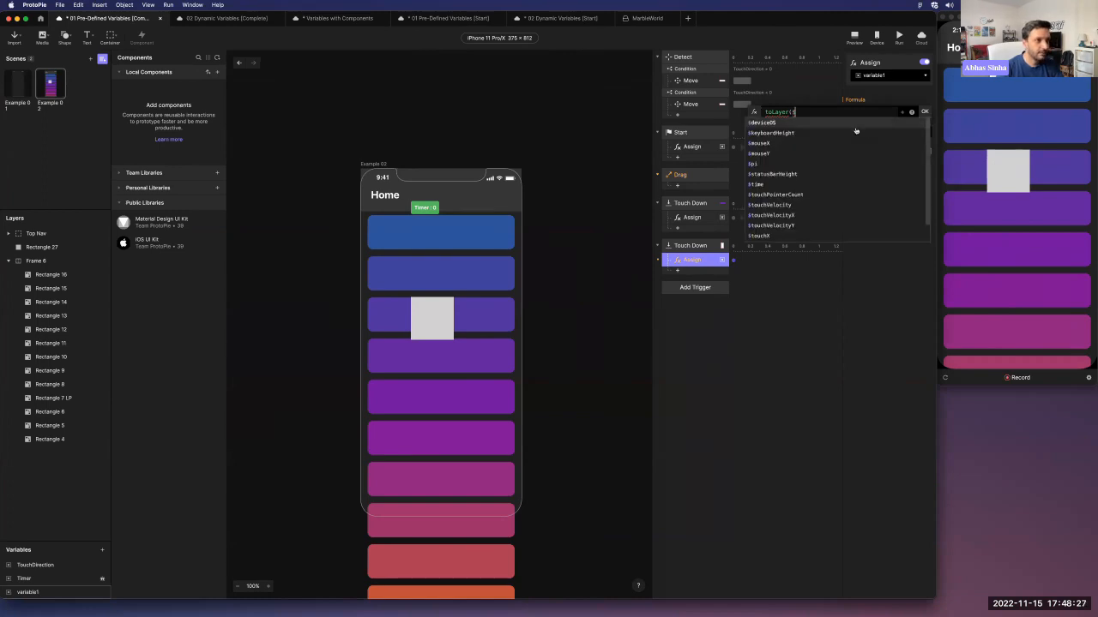
type("touch")
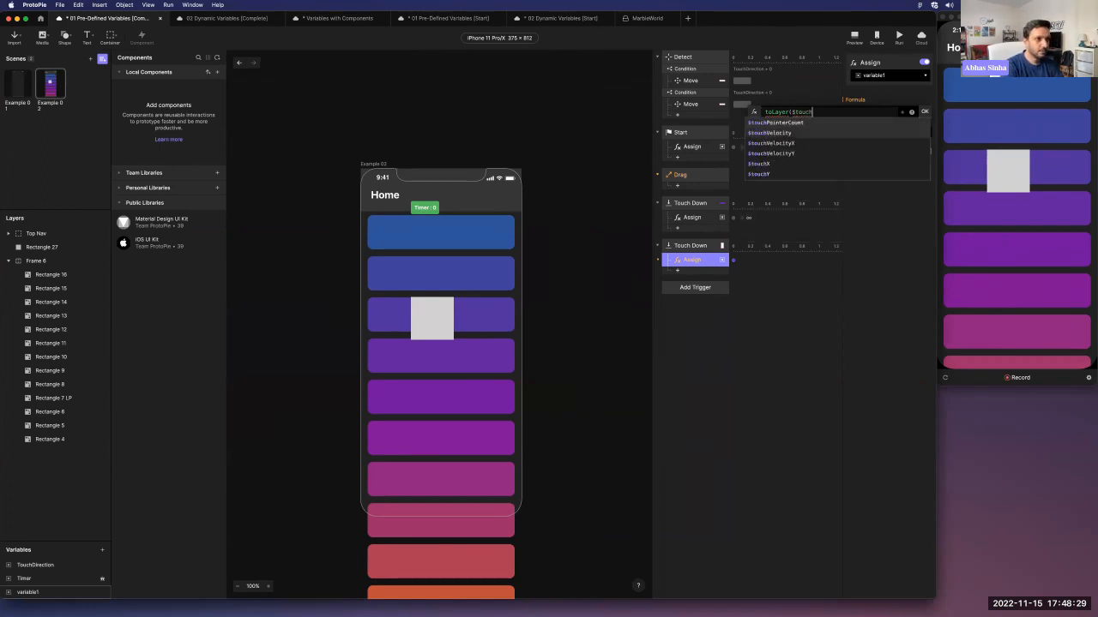
left_click(837, 163)
type(")")
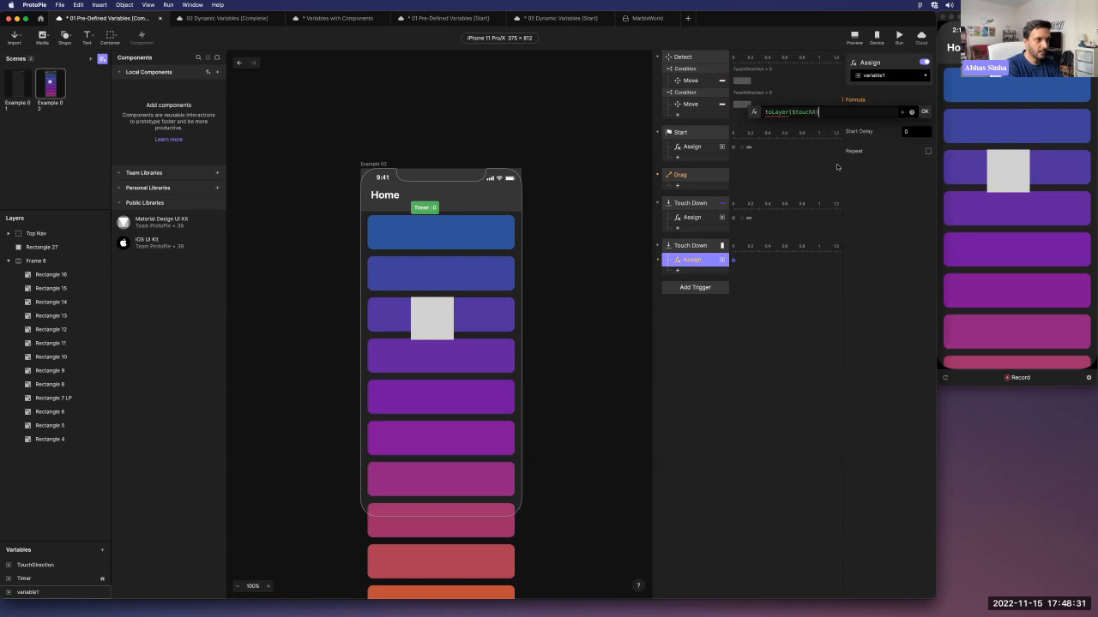
key("Return")
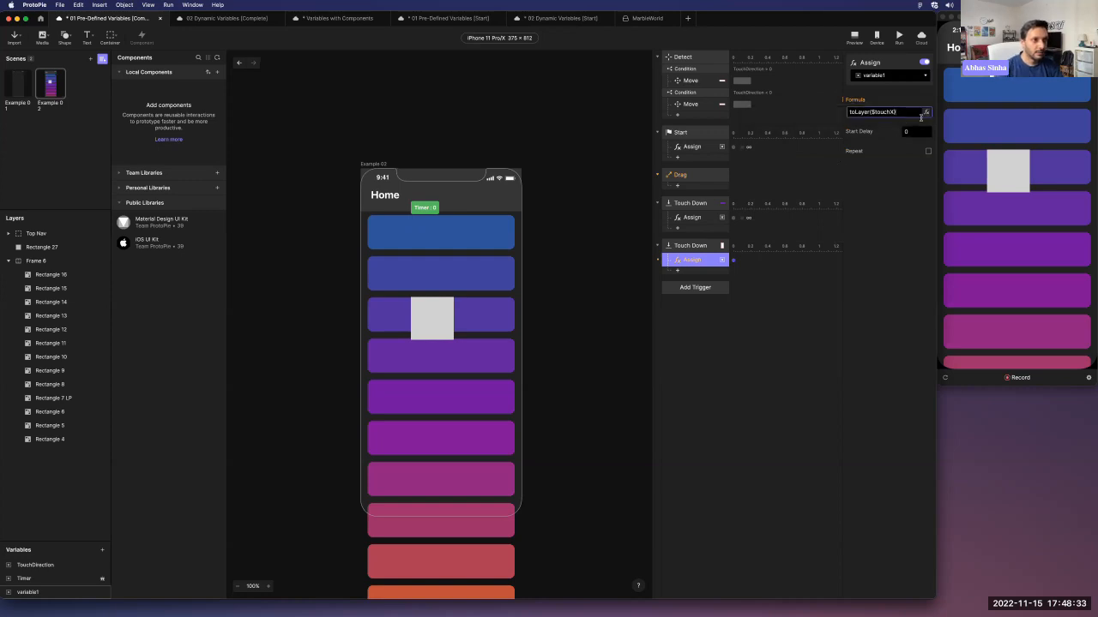
Check the toLayer function in the Assign formula against the formula behind MarbleWorld's variable1.
left_click(923, 114)
left_click(889, 115)
key("Return")
left_click(894, 113)
left_click(925, 113)
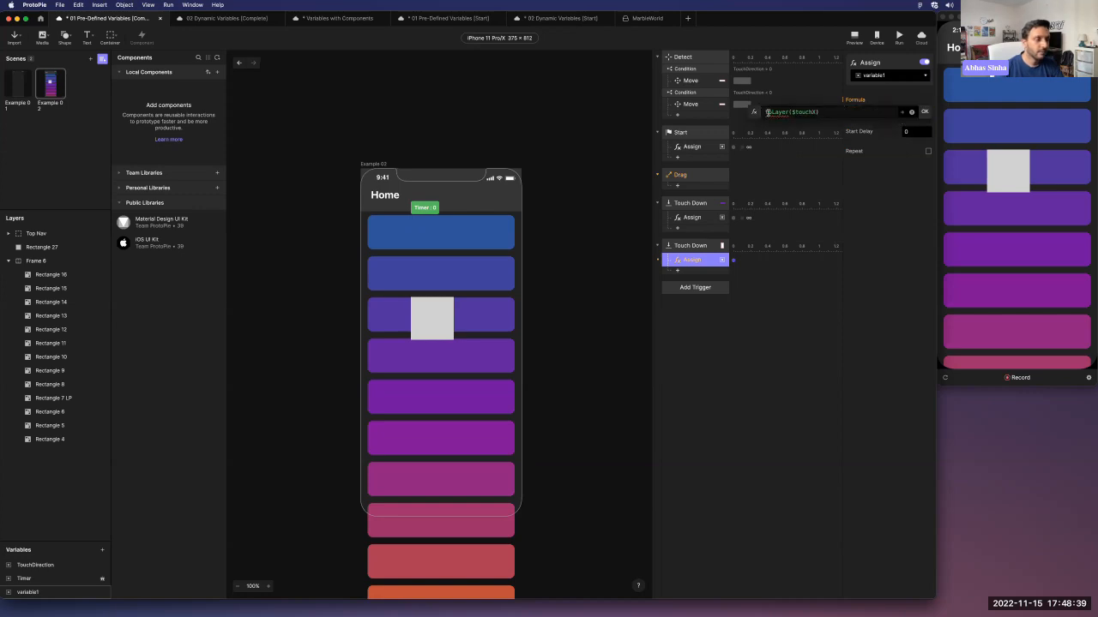
left_click_drag(787, 112, 765, 112)
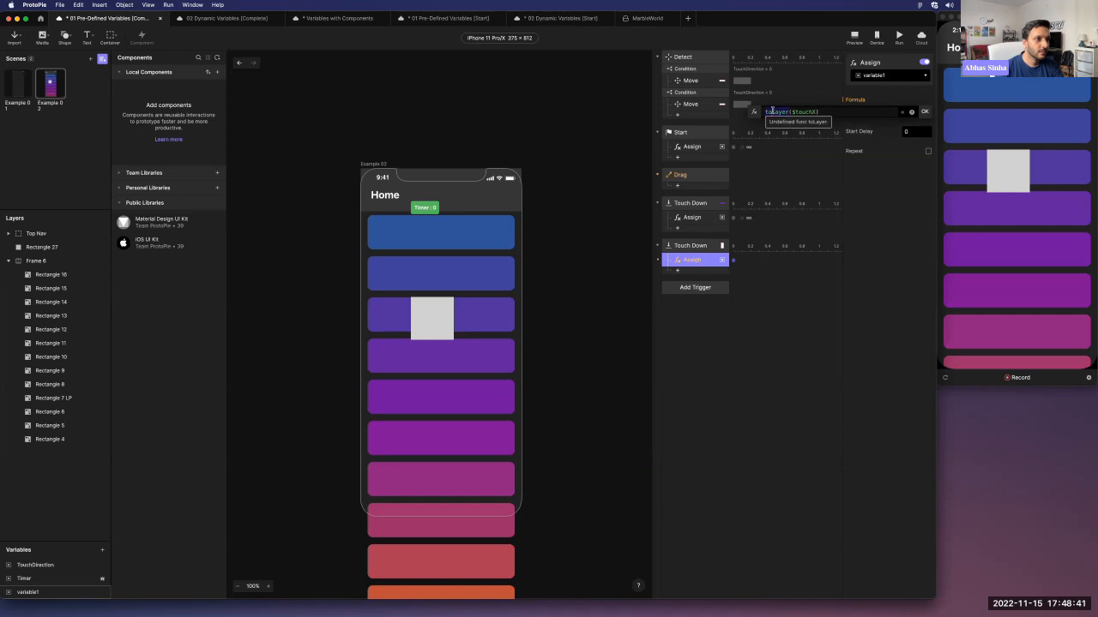
left_click(648, 18)
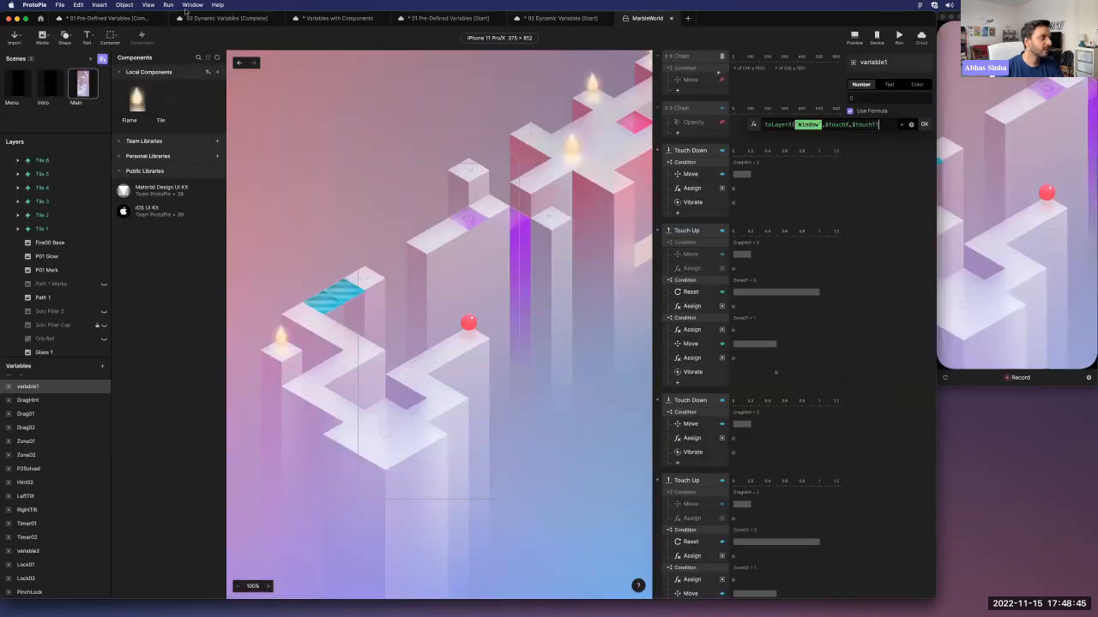
left_click(122, 20)
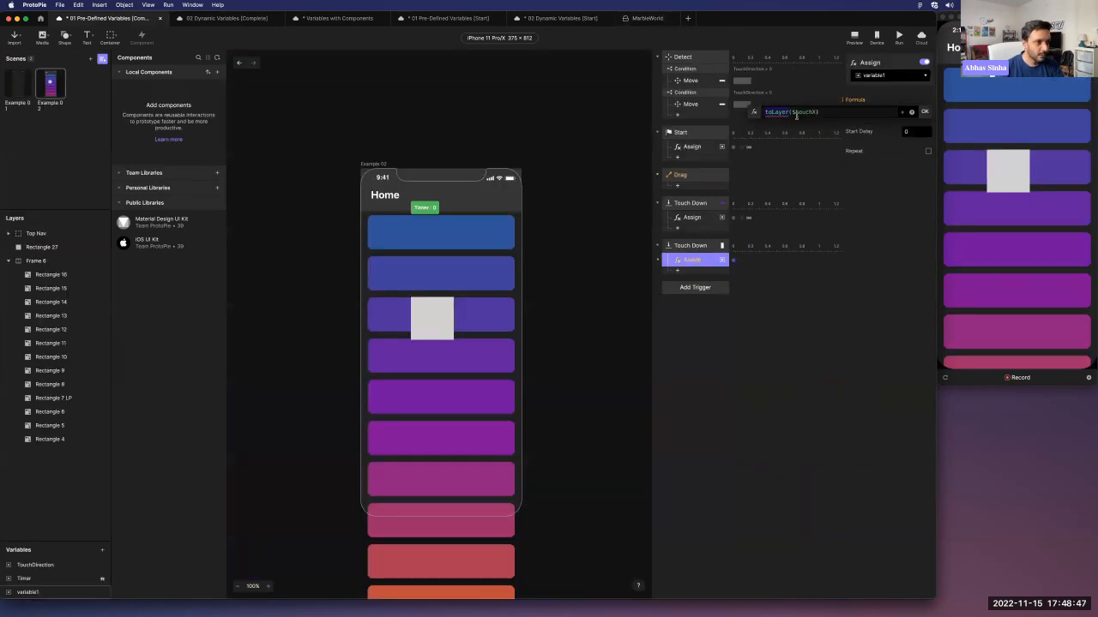
Correct variable1's Assign formula to toLayerX($touchX) and remove the leftover duplicate argument.
type("X()")
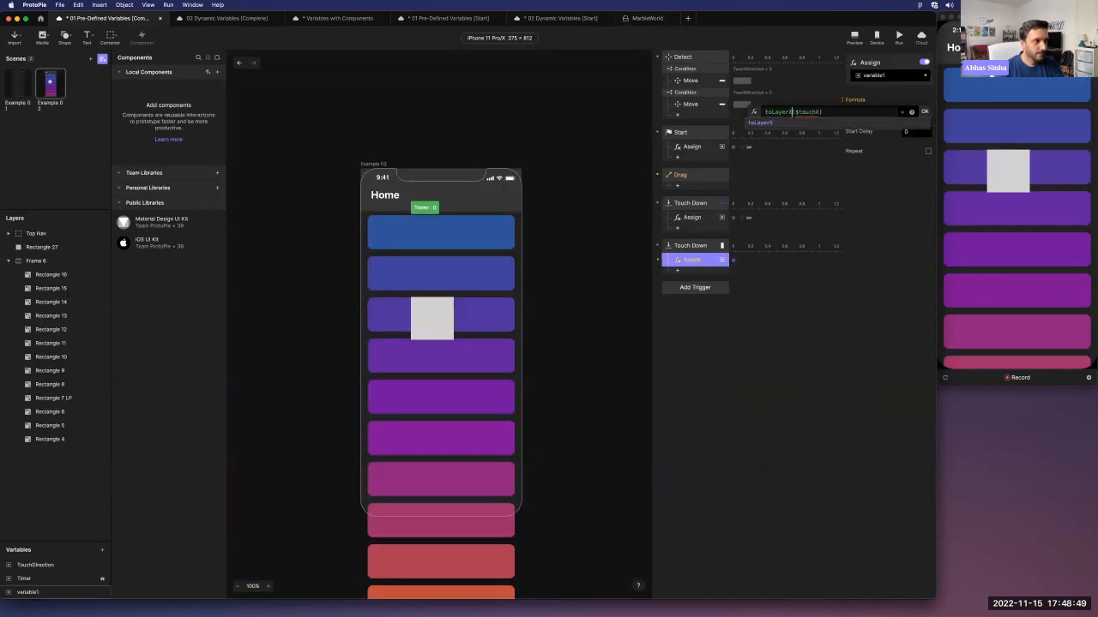
key("Return")
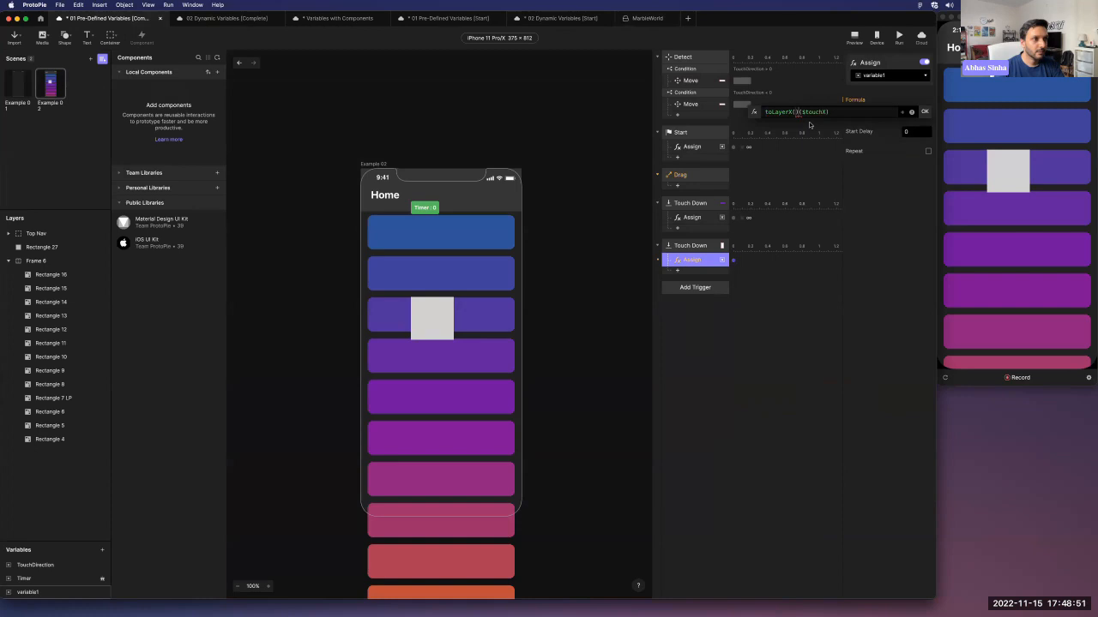
type("$")
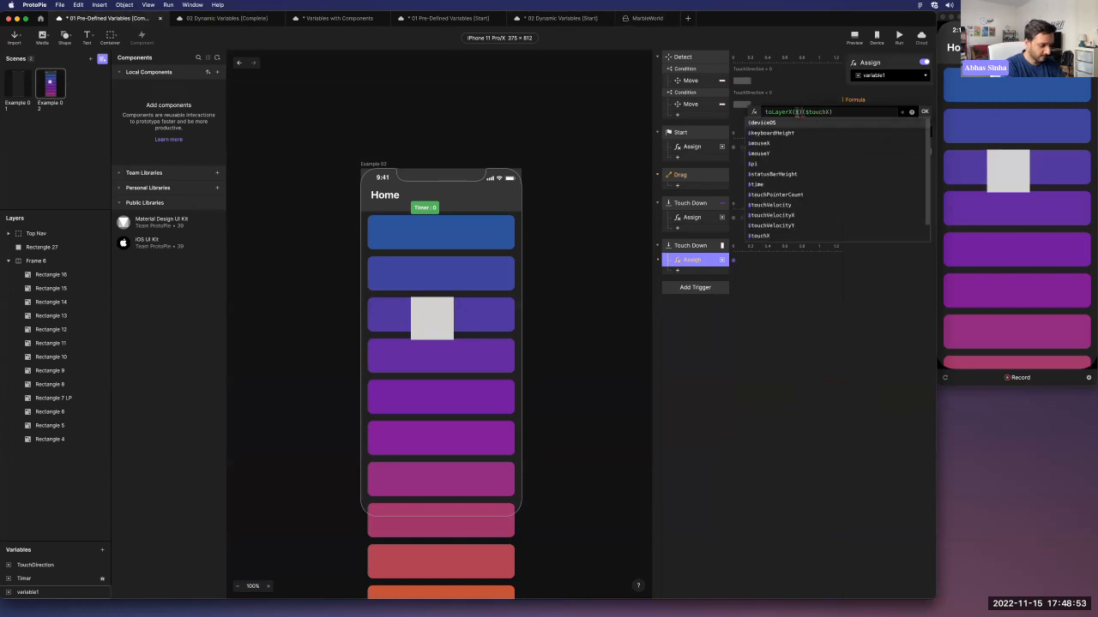
type("touch")
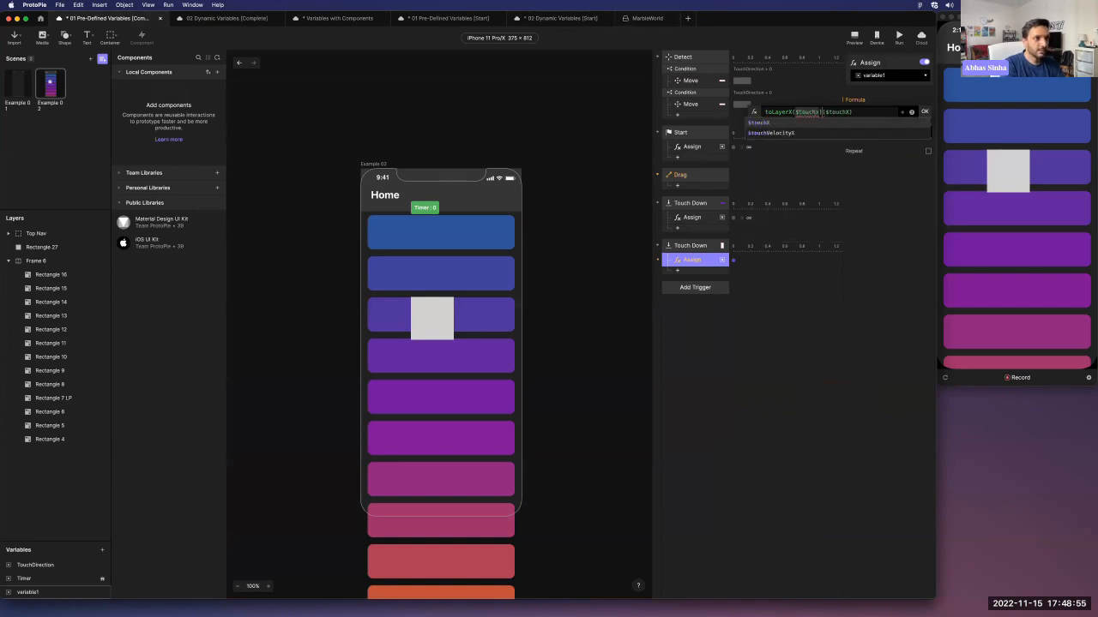
type("X")
key("Return")
key("Right")
key("super+shift+Right")
key("BackSpace")
key("Return")
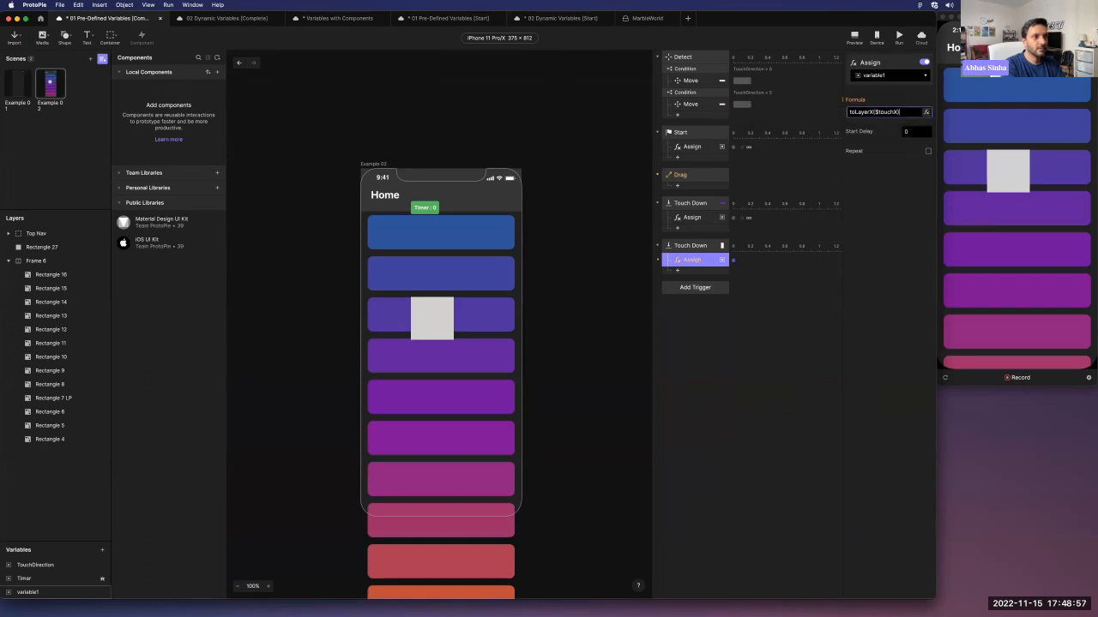
Compare the arguments with MarbleWorld's variable1 formula and insert the Frame 6 layer before $touchX in the toLayerX formula.
left_click(925, 112)
left_click(833, 111)
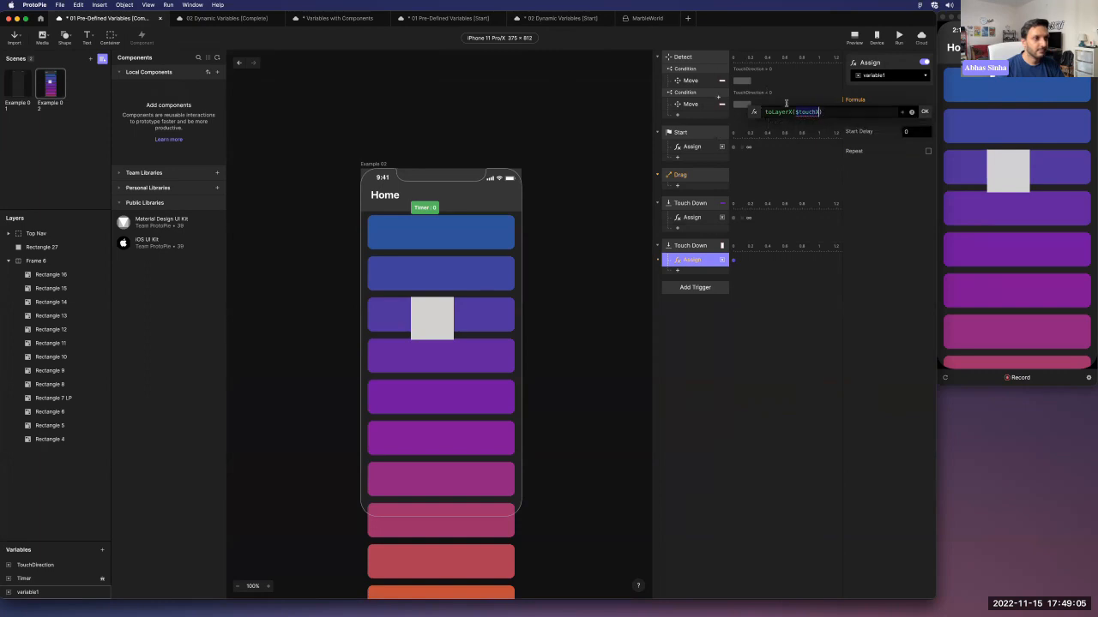
left_click(659, 21)
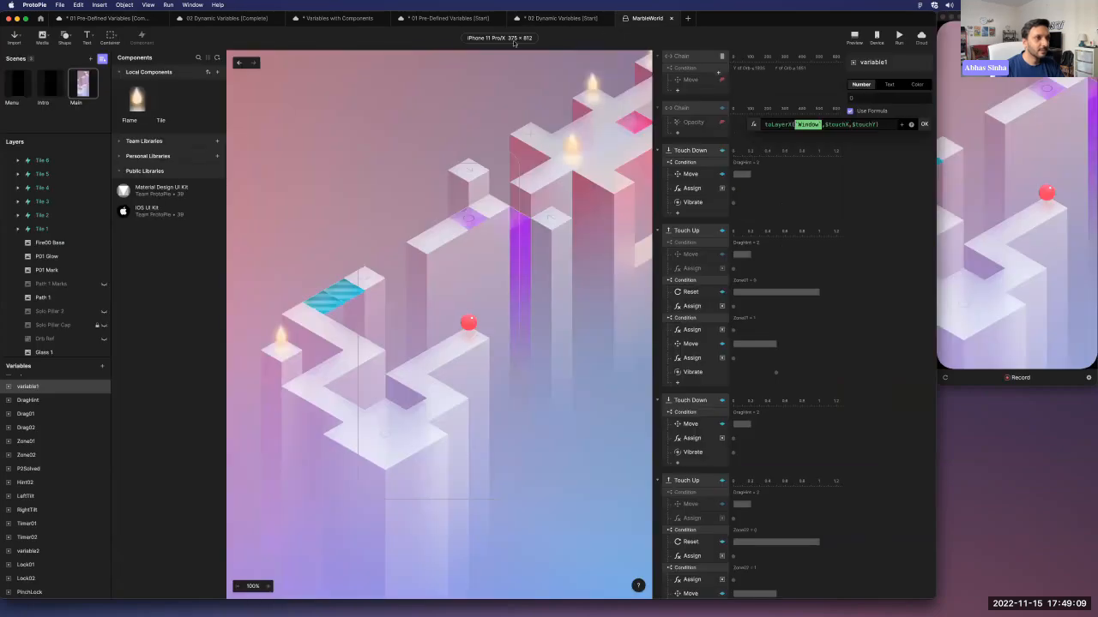
left_click(101, 18)
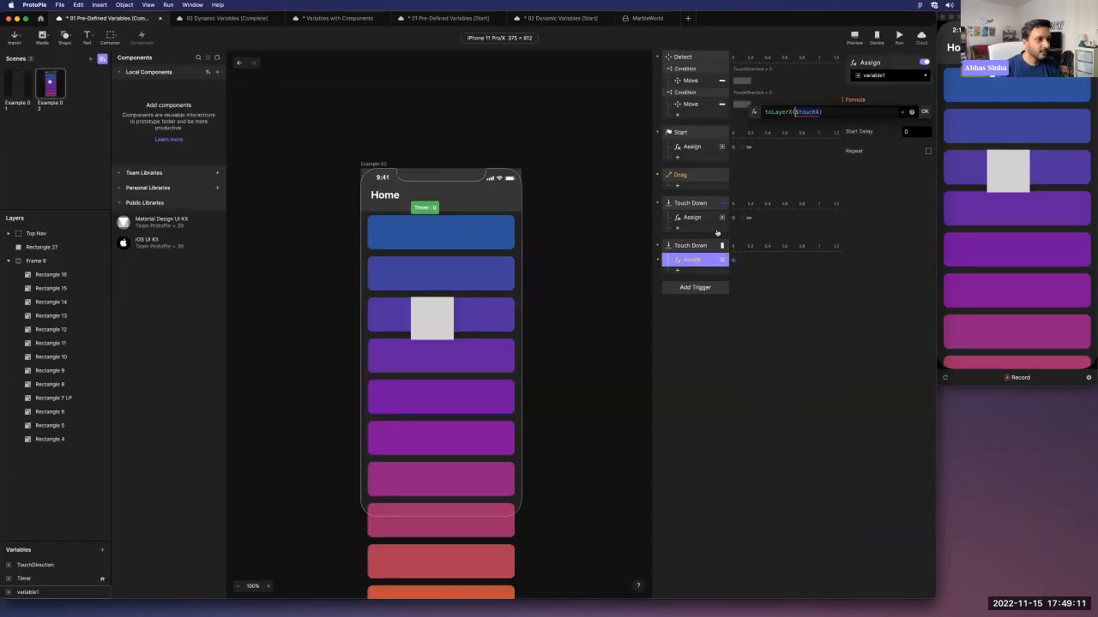
left_click(794, 114)
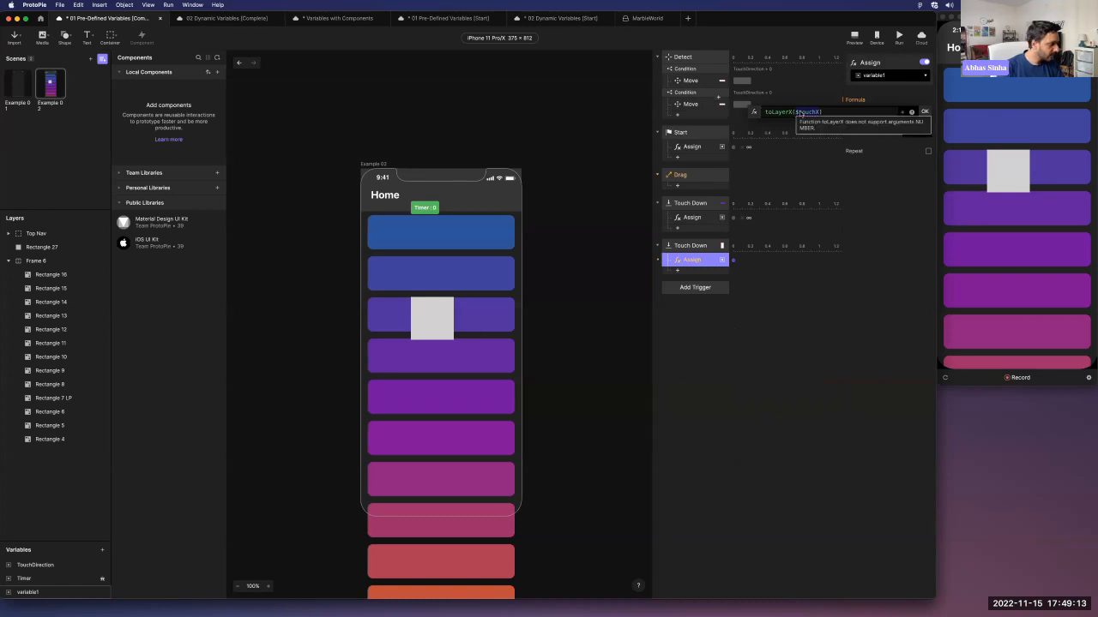
left_click(902, 113)
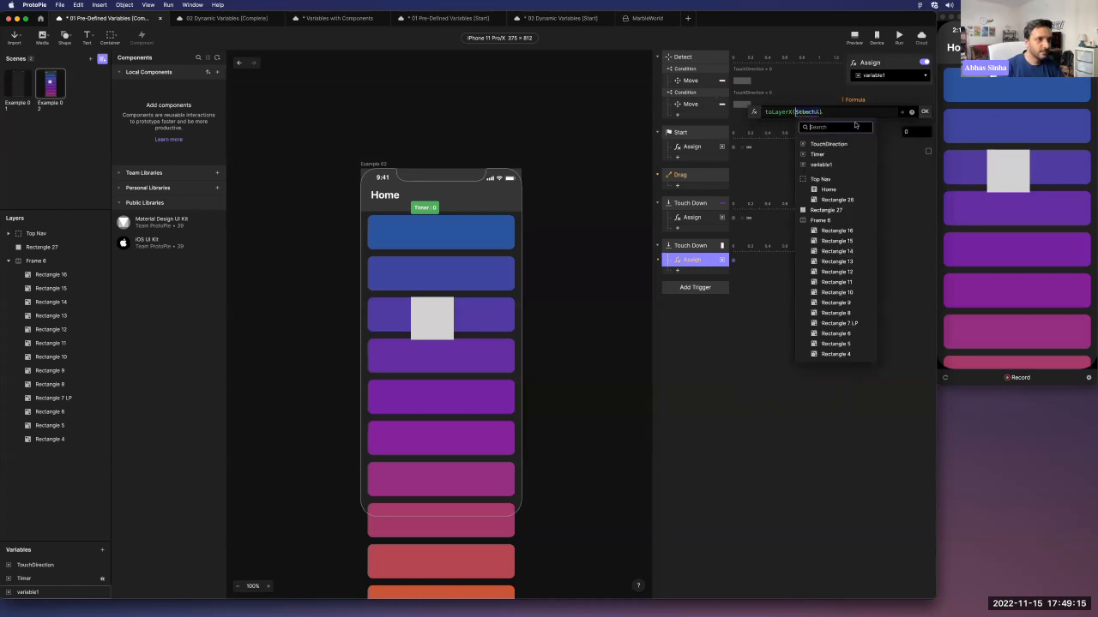
left_click(839, 219)
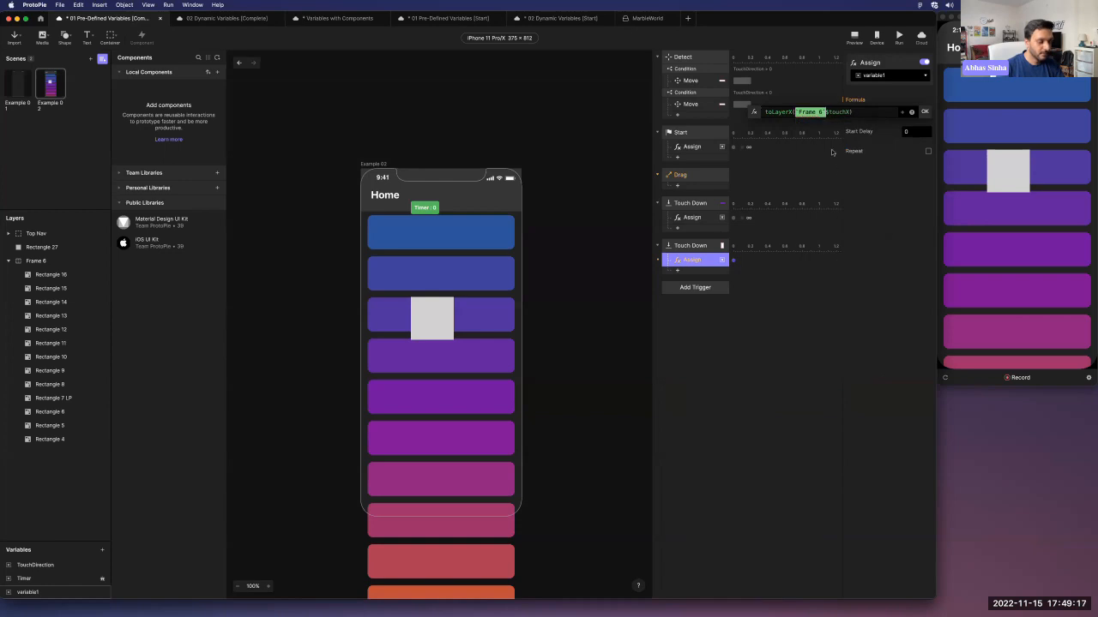
key("Return")
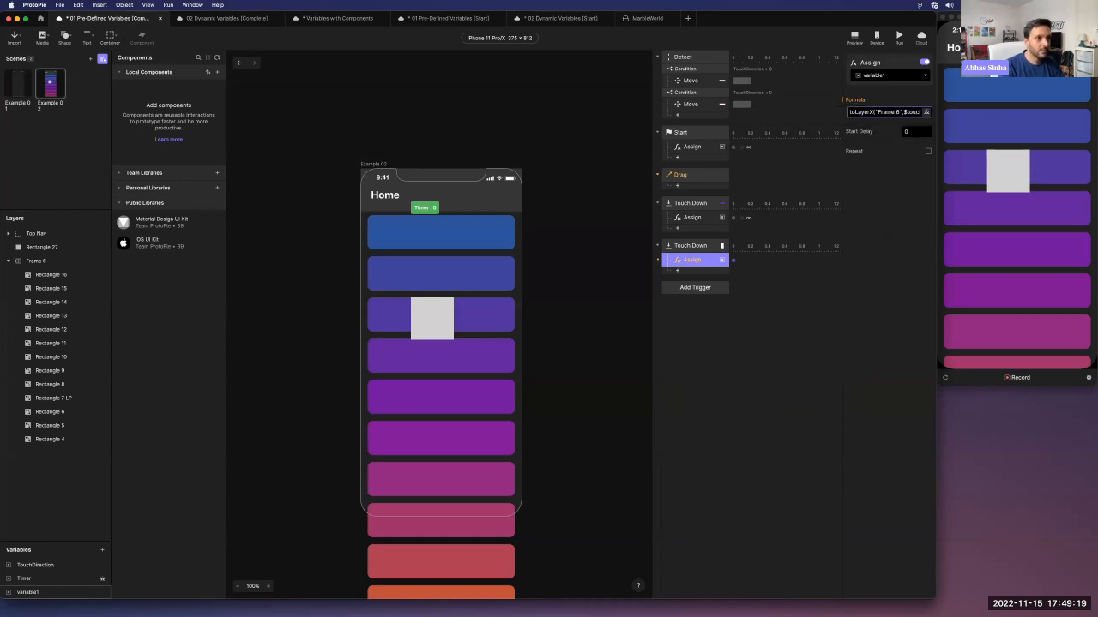
Recheck MarbleWorld's formula and add $touchY after $touchX, making the Assign formula toLayerX(`Frame 6`,$touchX, $touchY).
left_click(925, 111)
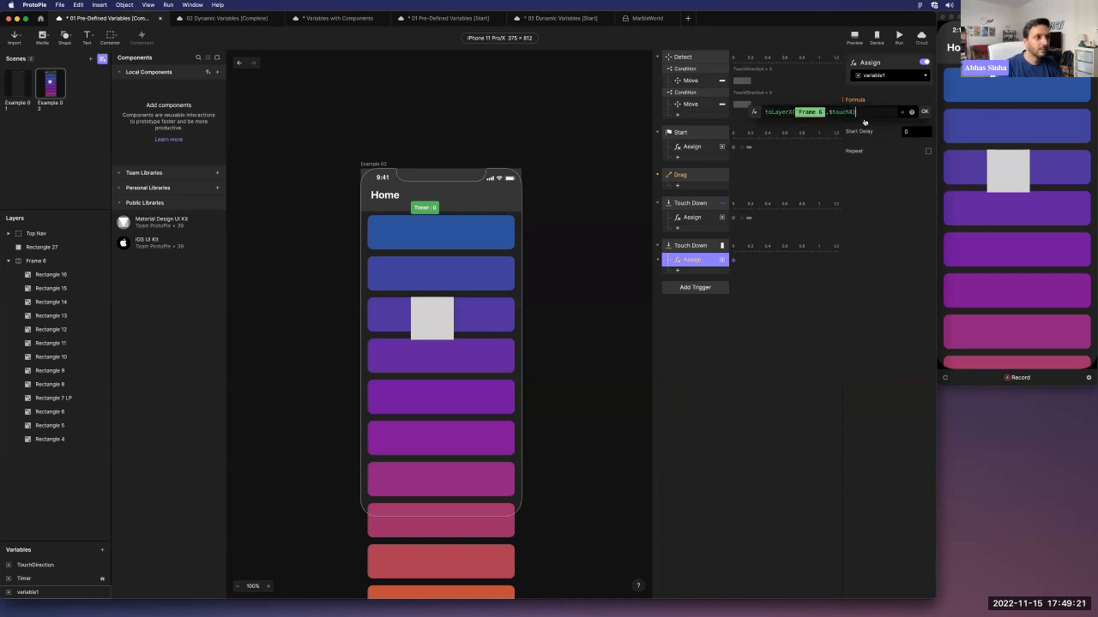
double_click(850, 112)
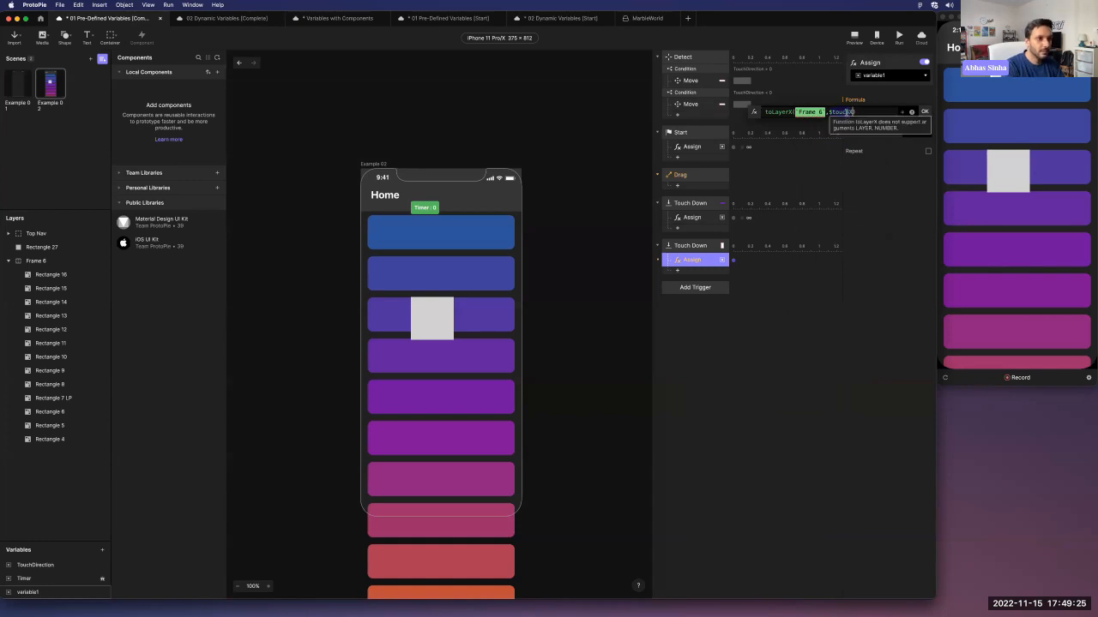
left_click(855, 113)
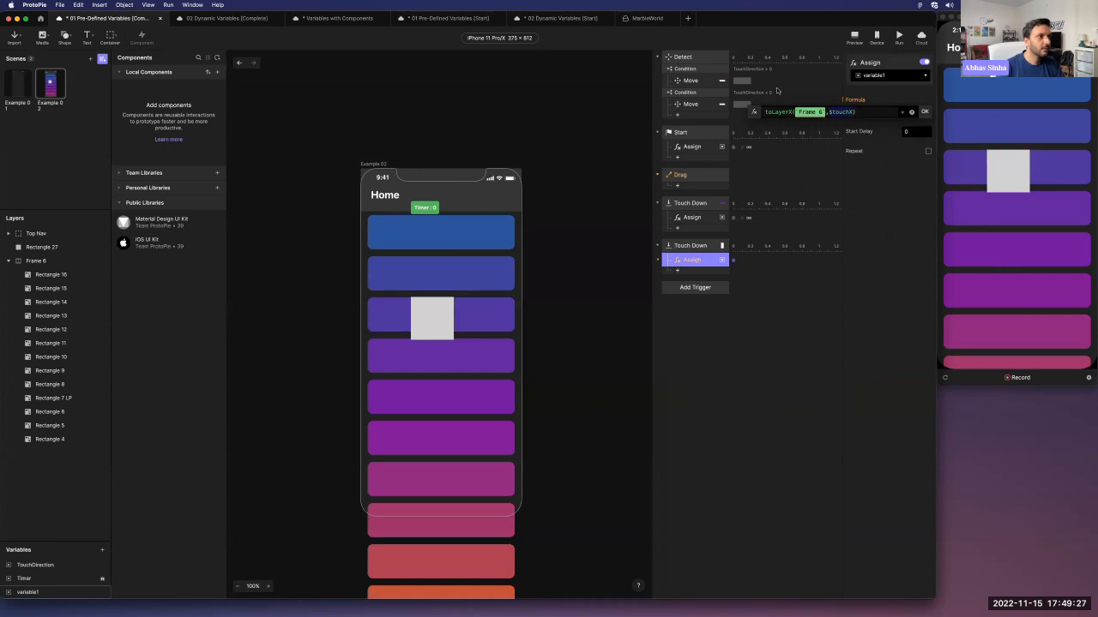
left_click(632, 18)
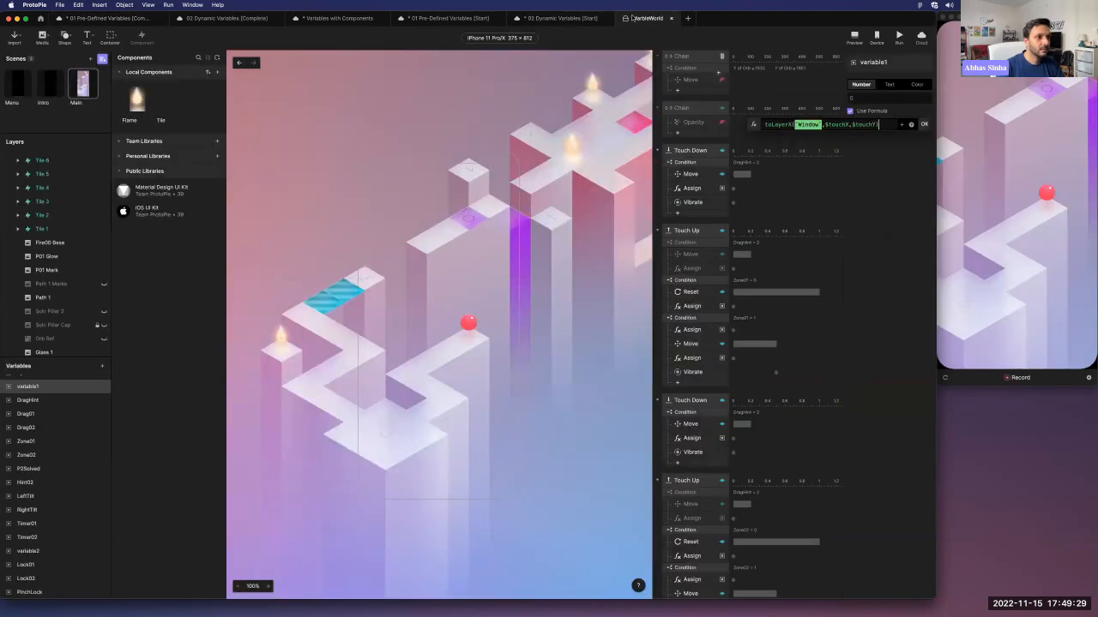
left_click(98, 20)
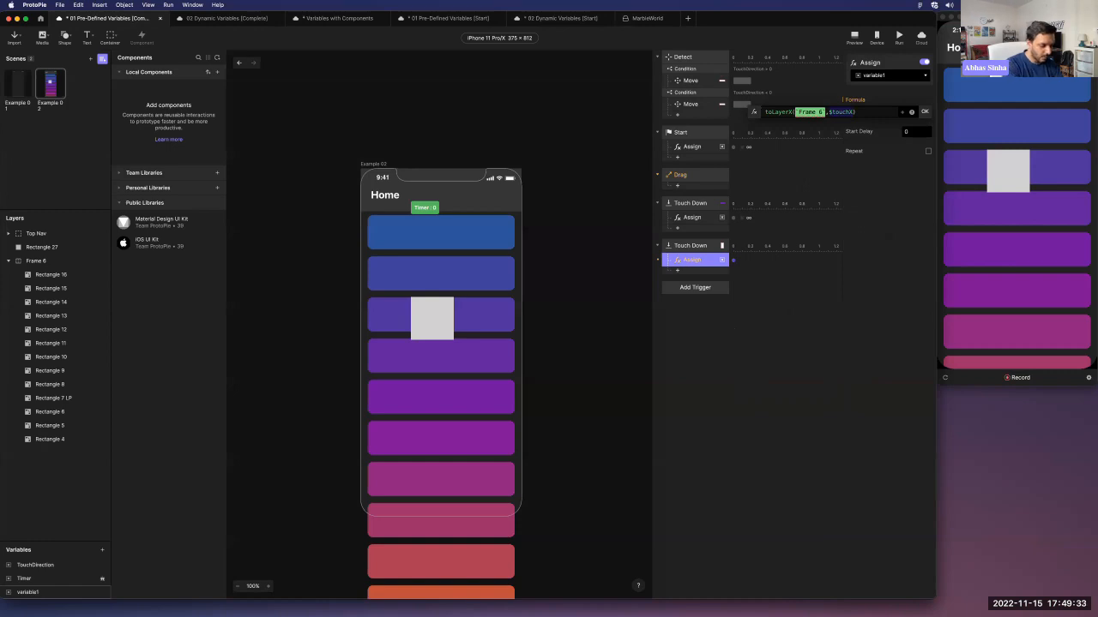
type("$touchY")
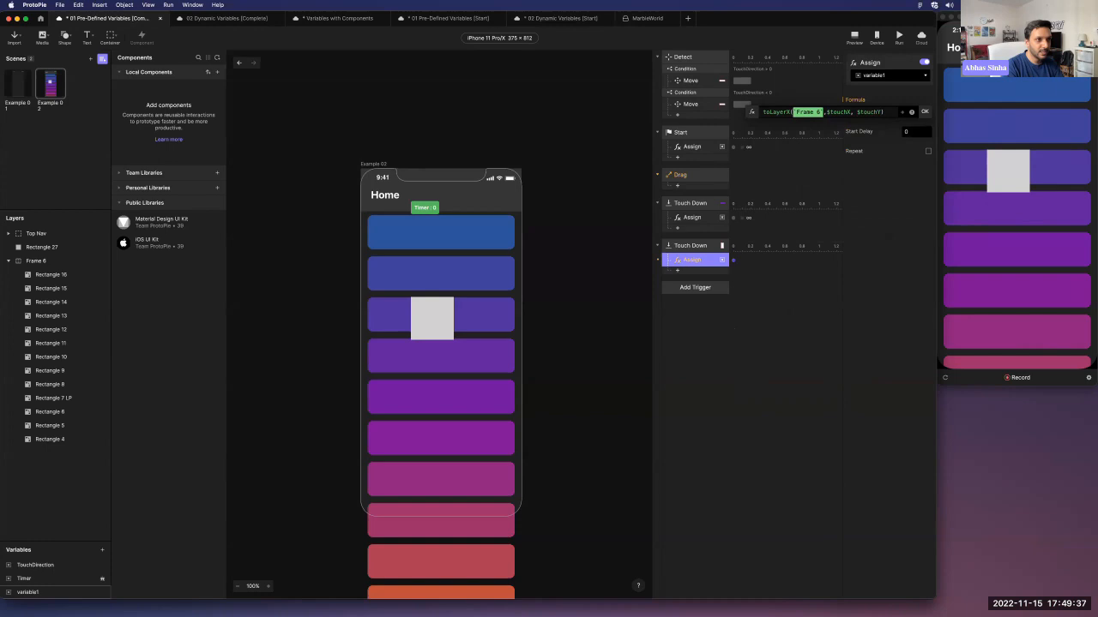
left_click(925, 111)
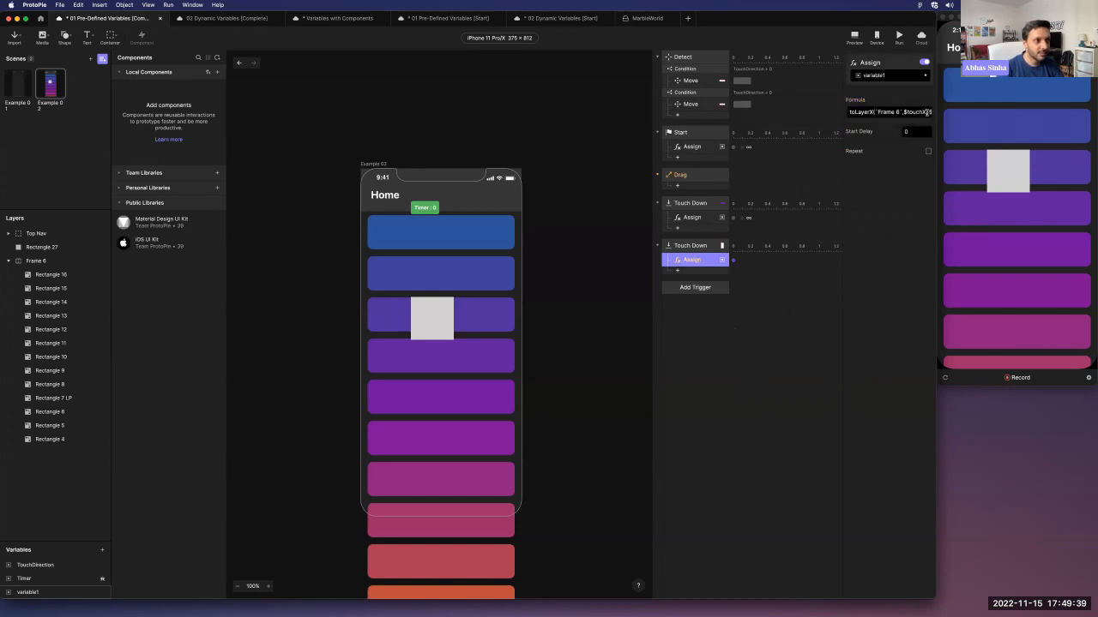
Show variable1's value just below the first blue rectangle in place of Timer's, and test it by scrolling the list in the preview.
left_click(100, 594)
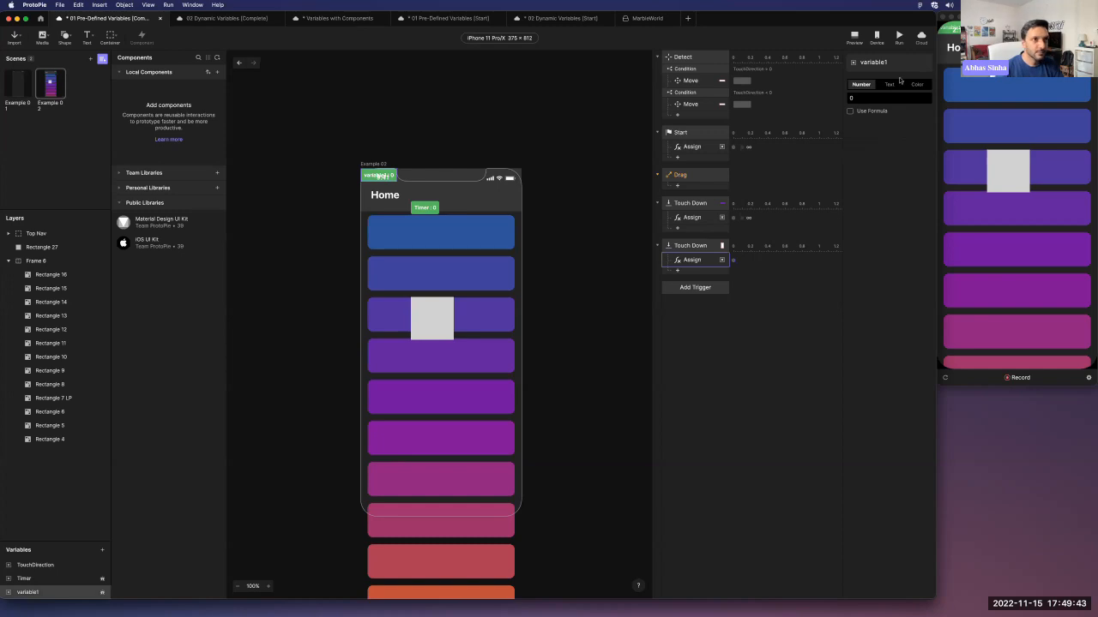
left_click_drag(378, 176, 411, 250)
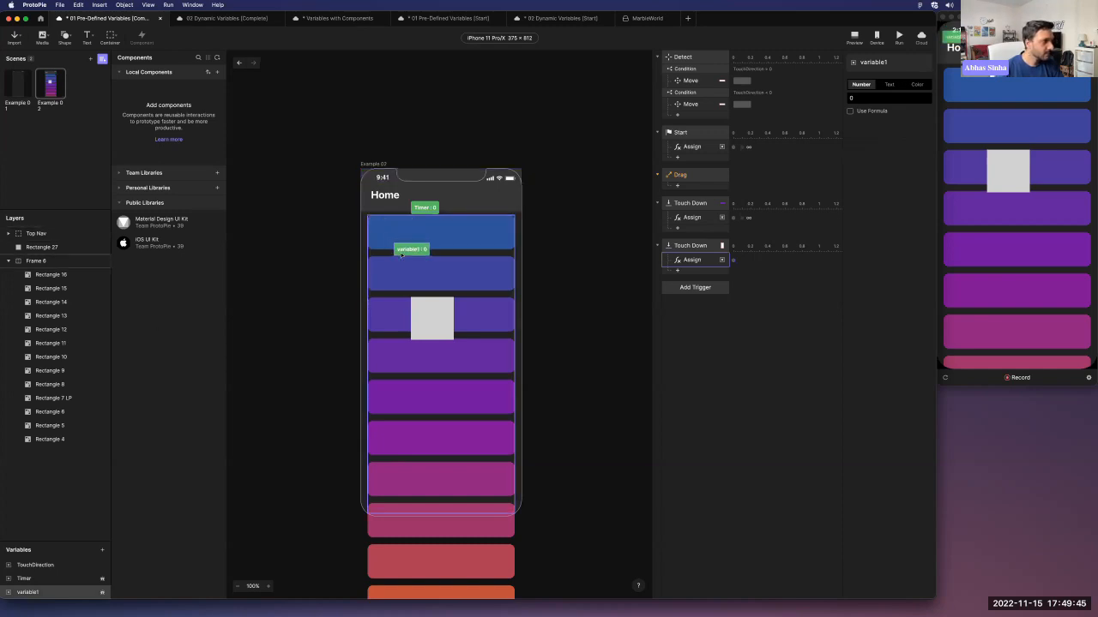
left_click(102, 579)
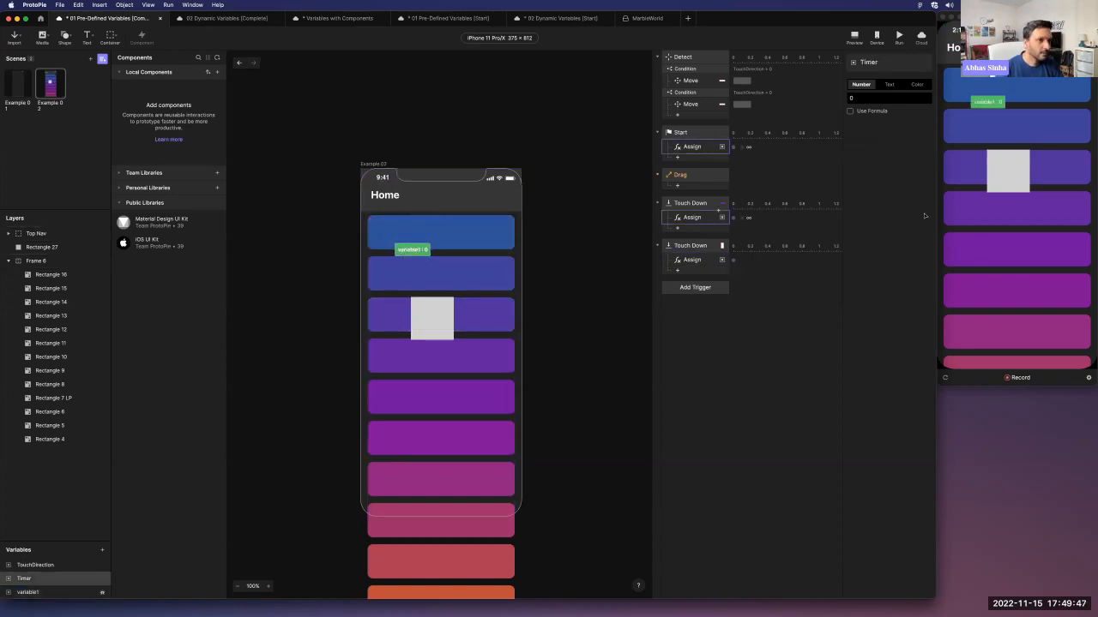
left_click_drag(1037, 283, 1055, 133)
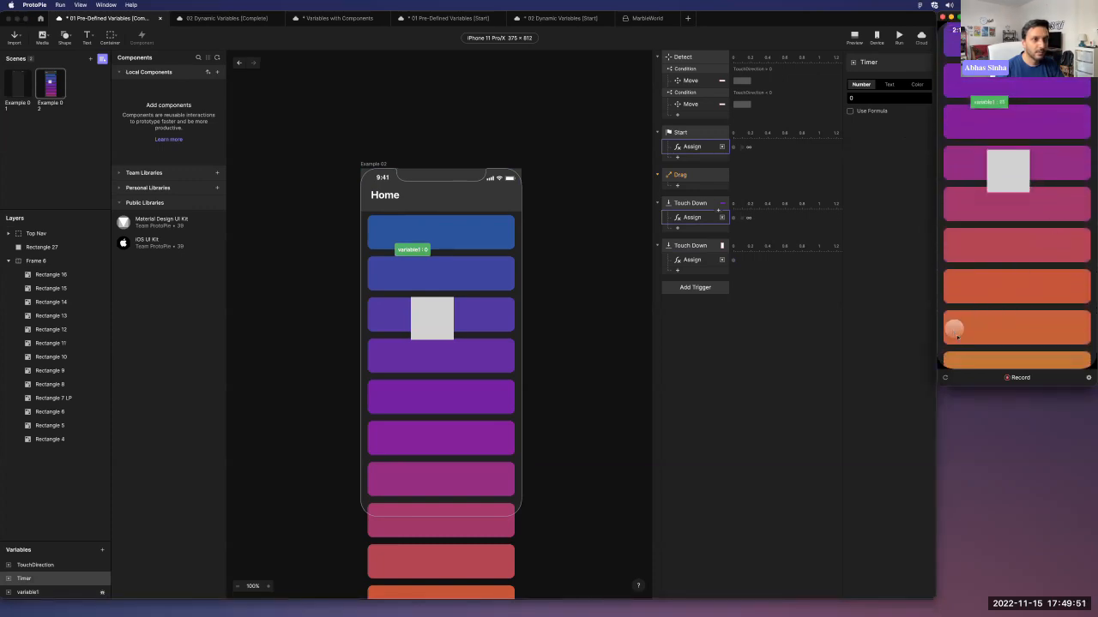
Change variable1's Assign formula under the last Touch Down trigger from toLayerX to toLayerY, keeping its Frame 6, $touchX and $touchY arguments.
left_click_drag(954, 333, 985, 121)
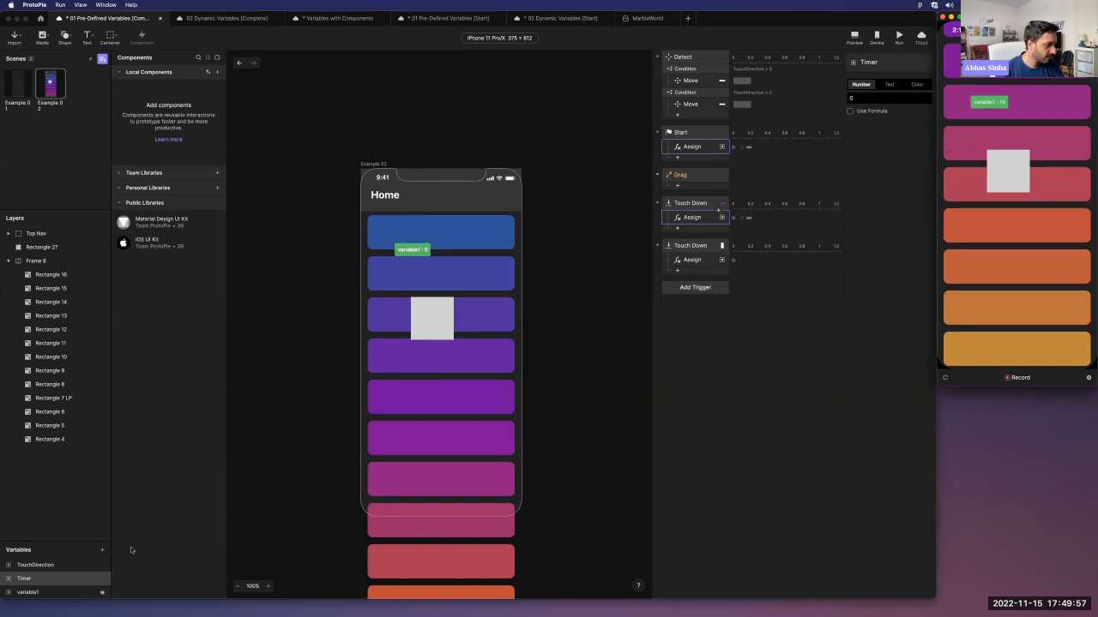
left_click(691, 218)
left_click(688, 260)
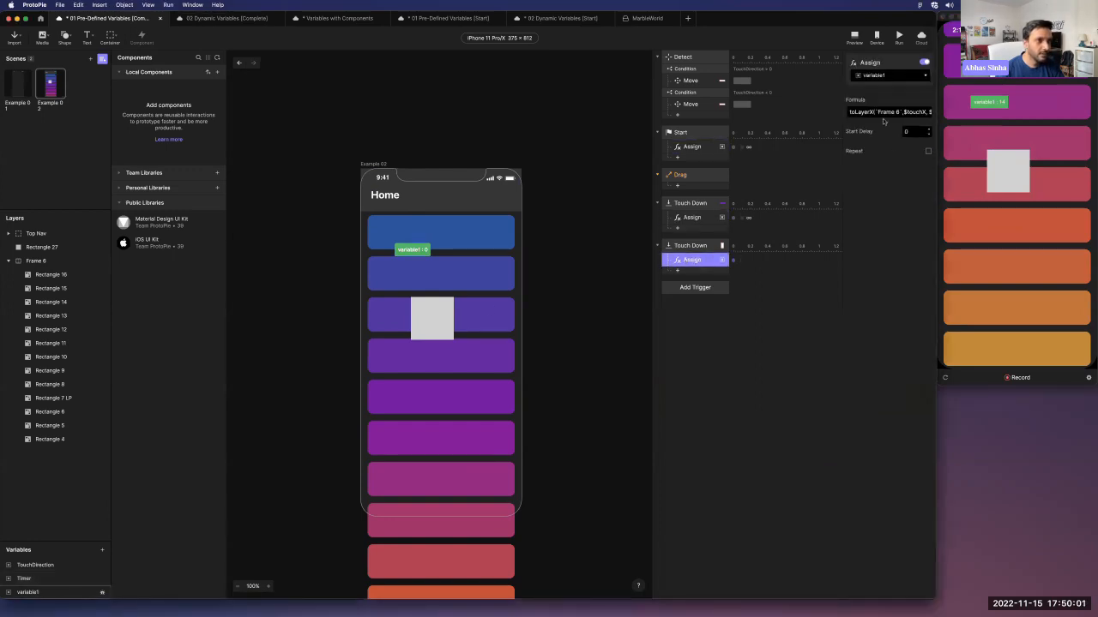
left_click(867, 111)
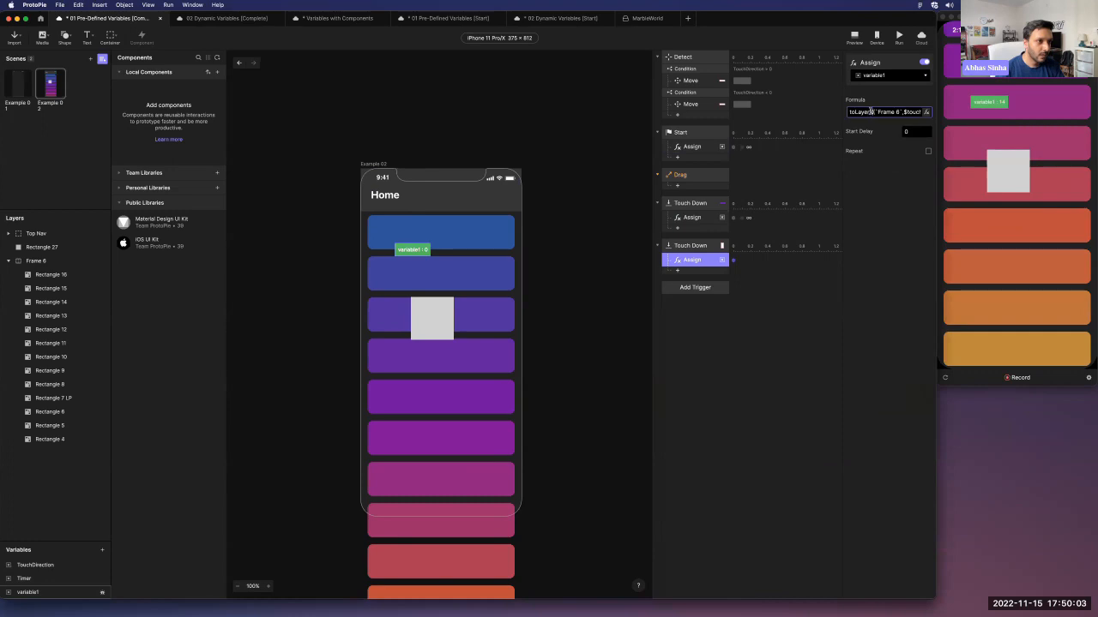
type("Y")
key("Return")
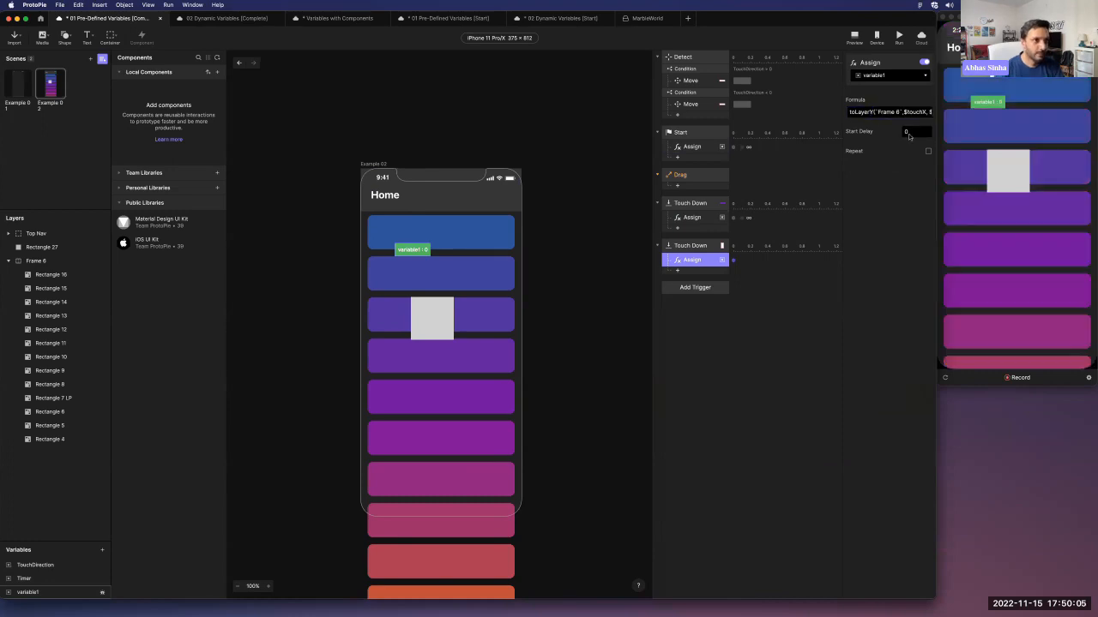
Test the toLayerY formula in the preview by scrolling the list and touching rectangles at different heights.
left_click_drag(990, 297, 983, 231)
left_click(1016, 280)
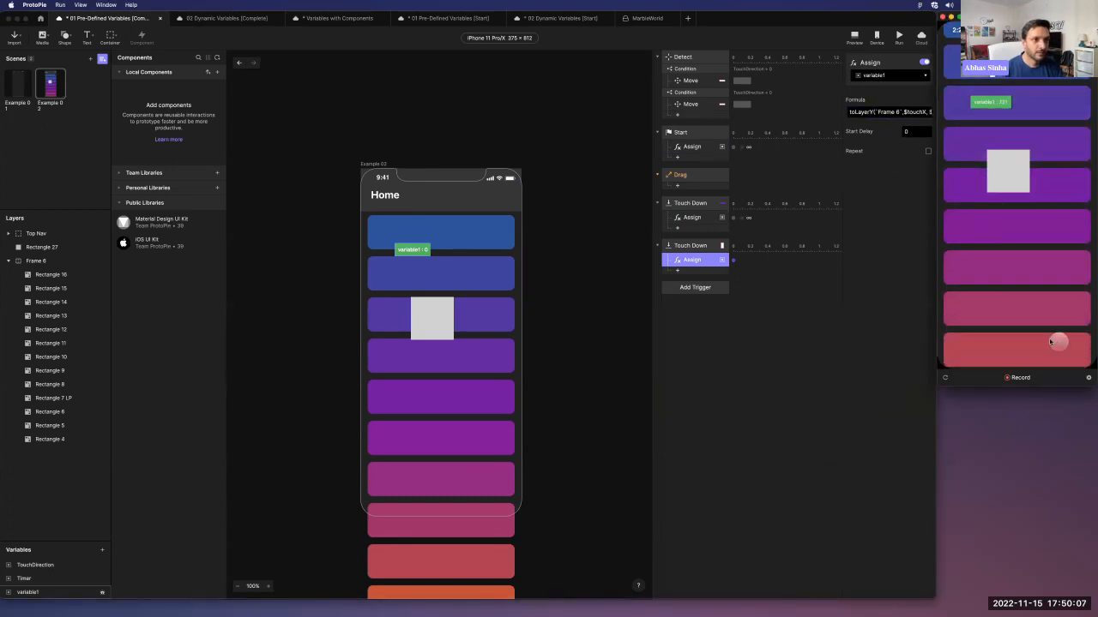
left_click_drag(1034, 296, 1039, 360)
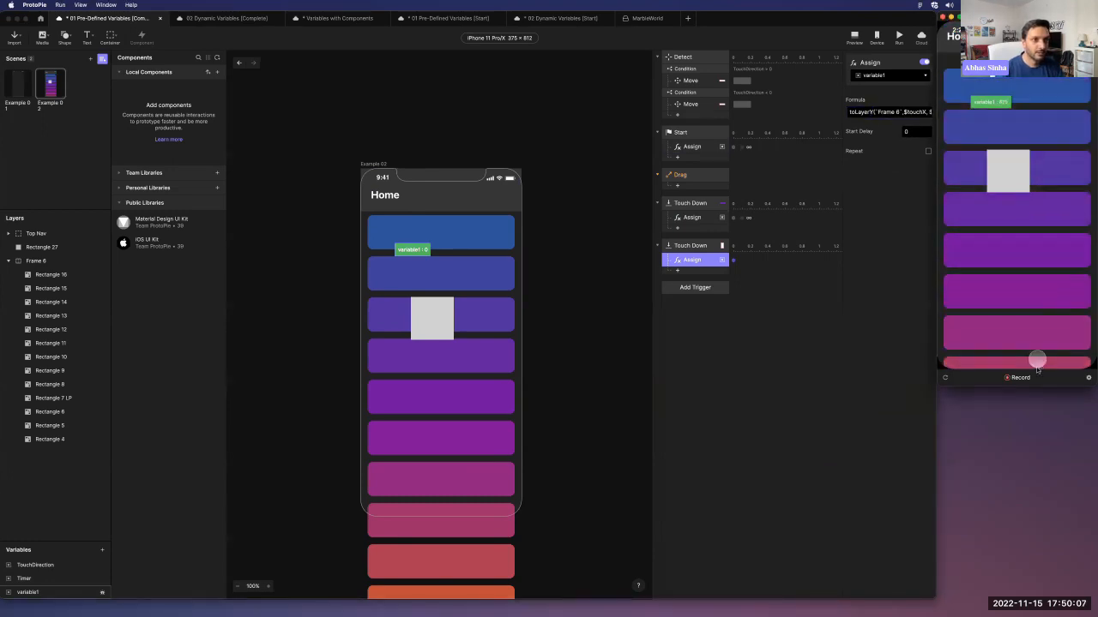
left_click(1035, 164)
left_click(1058, 106)
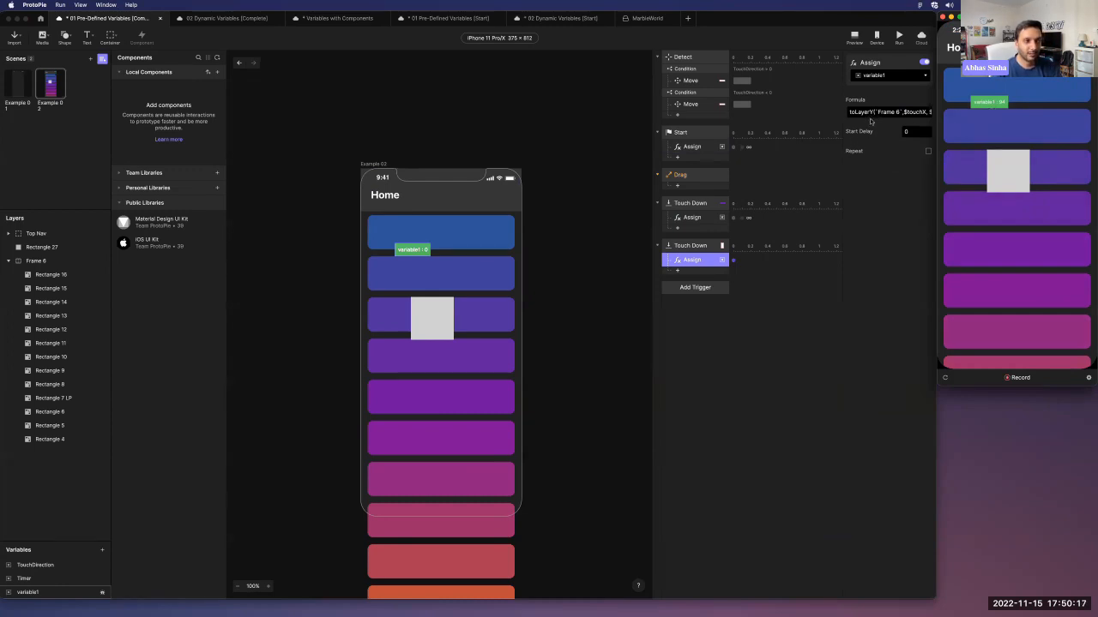
Review the Frame 6 and $touchX arguments in variable1's full toLayerY formula.
left_click(870, 112)
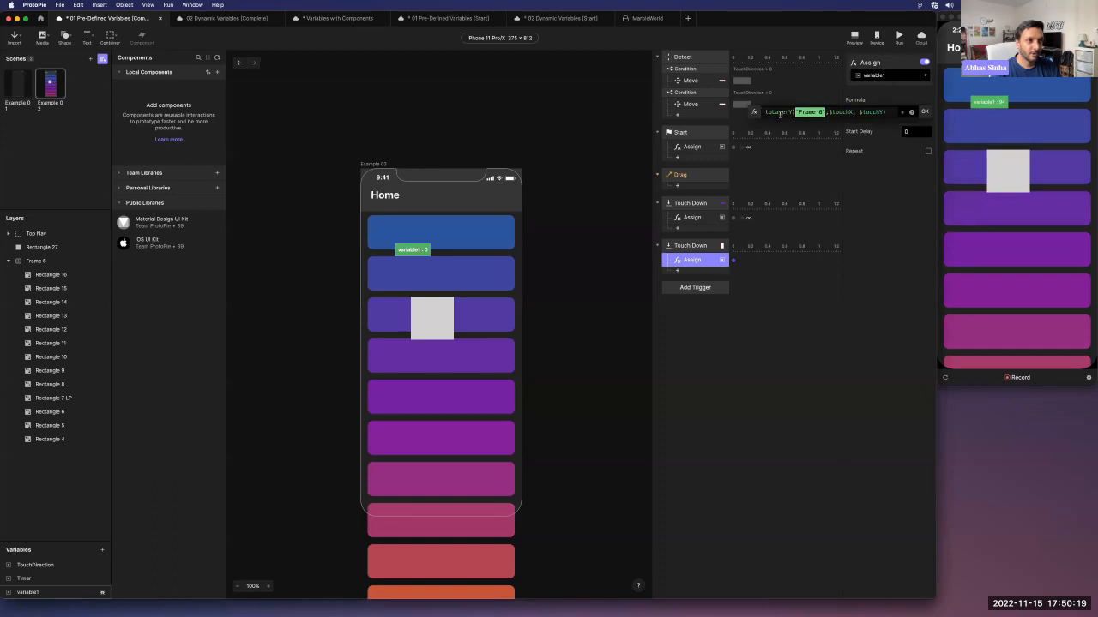
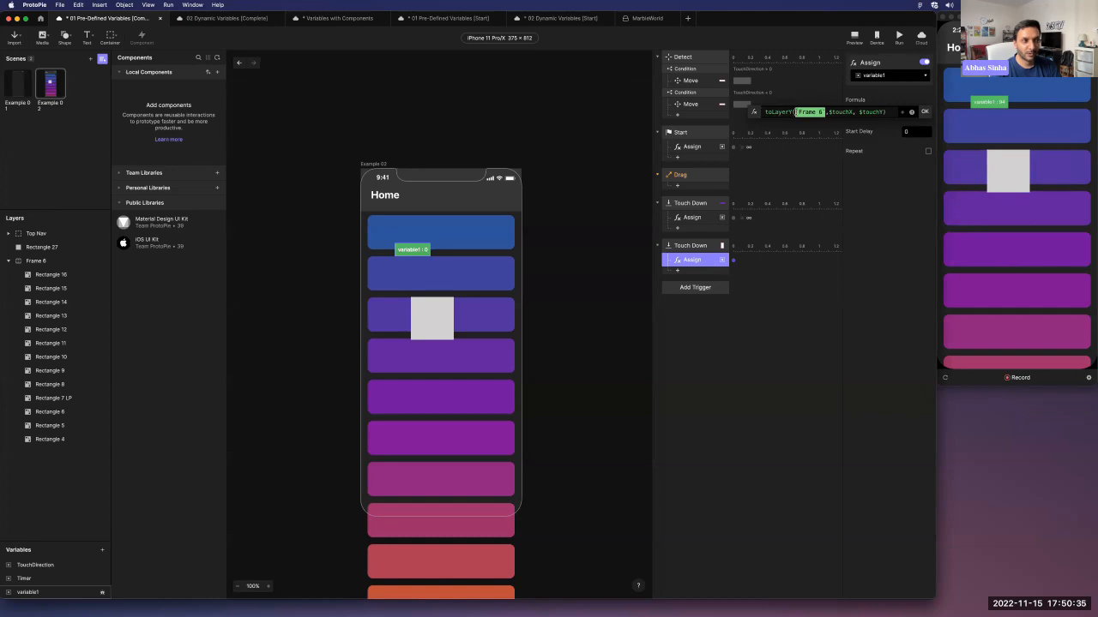
left_click(825, 113)
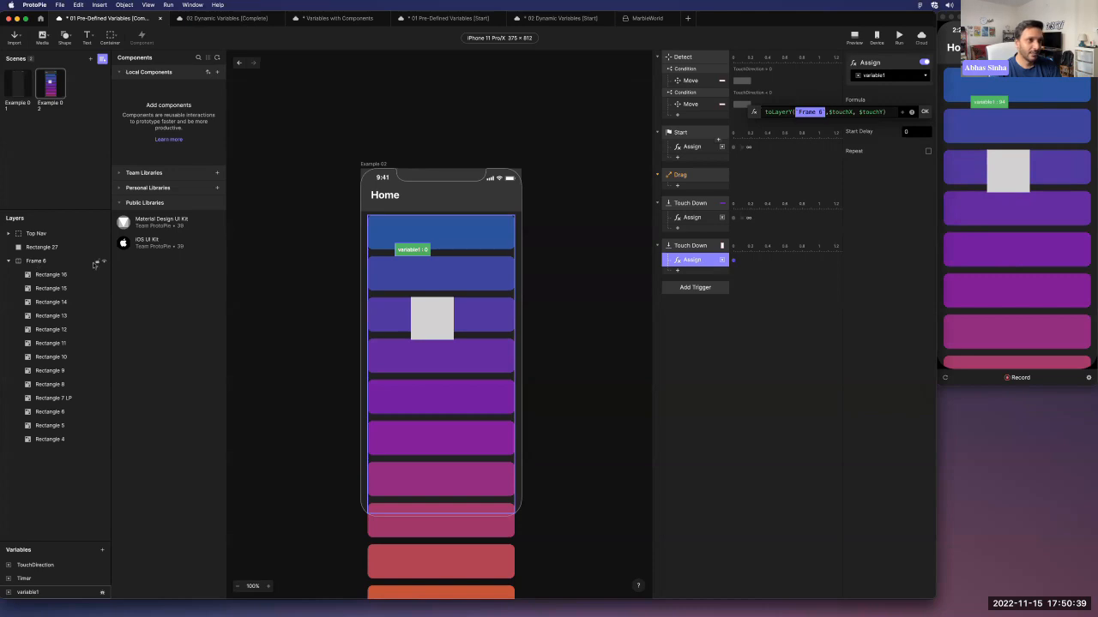
left_click(837, 114)
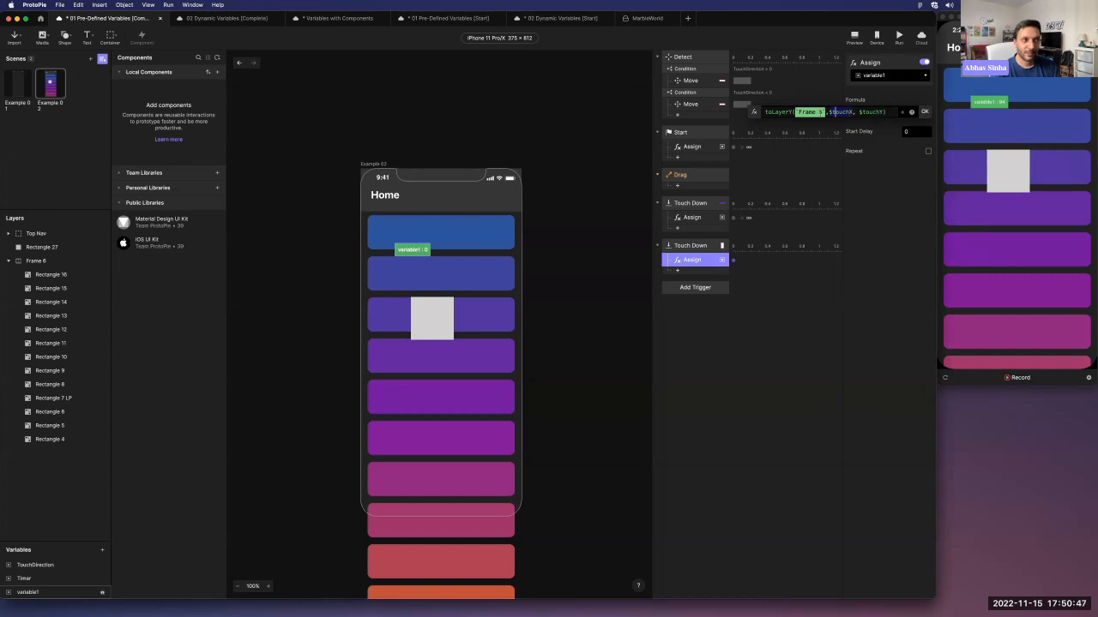
Compare variable1's readings in the preview by touching rectangles near the beginning and the end of the scrolled list.
left_click_drag(1019, 328, 1012, 218)
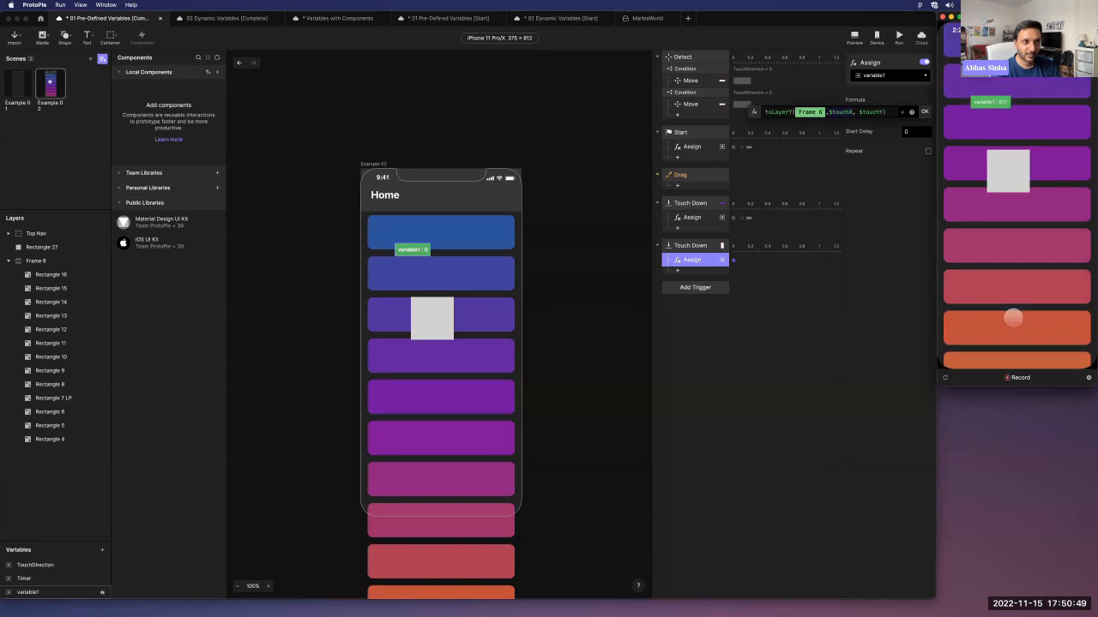
left_click_drag(1013, 341, 999, 206)
left_click(1018, 346)
left_click(1016, 336)
left_click(1017, 343)
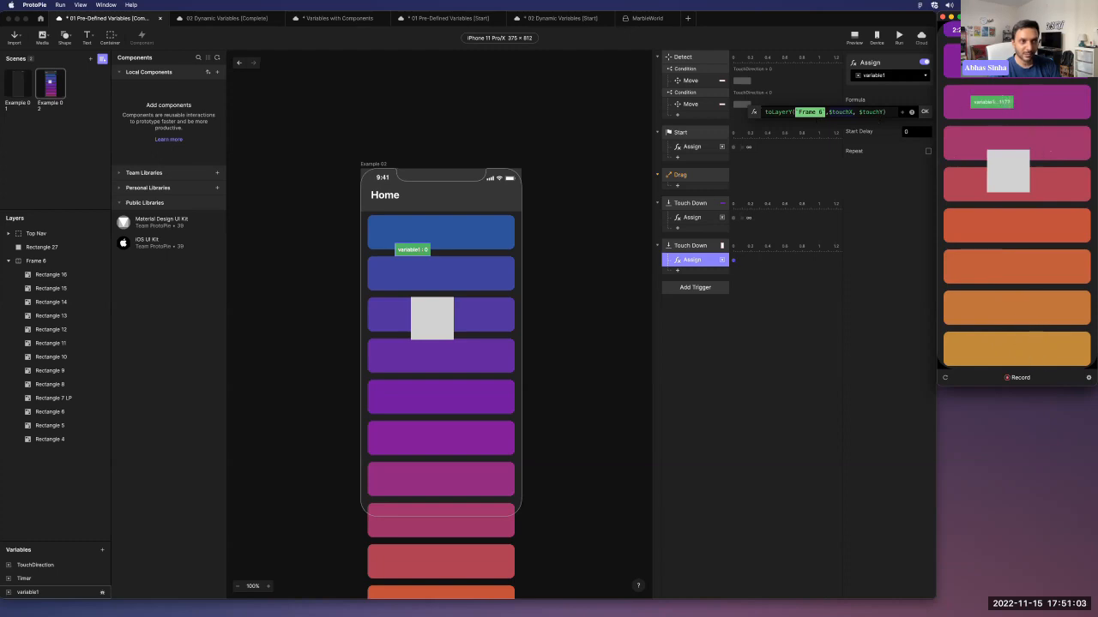
left_click(1035, 353)
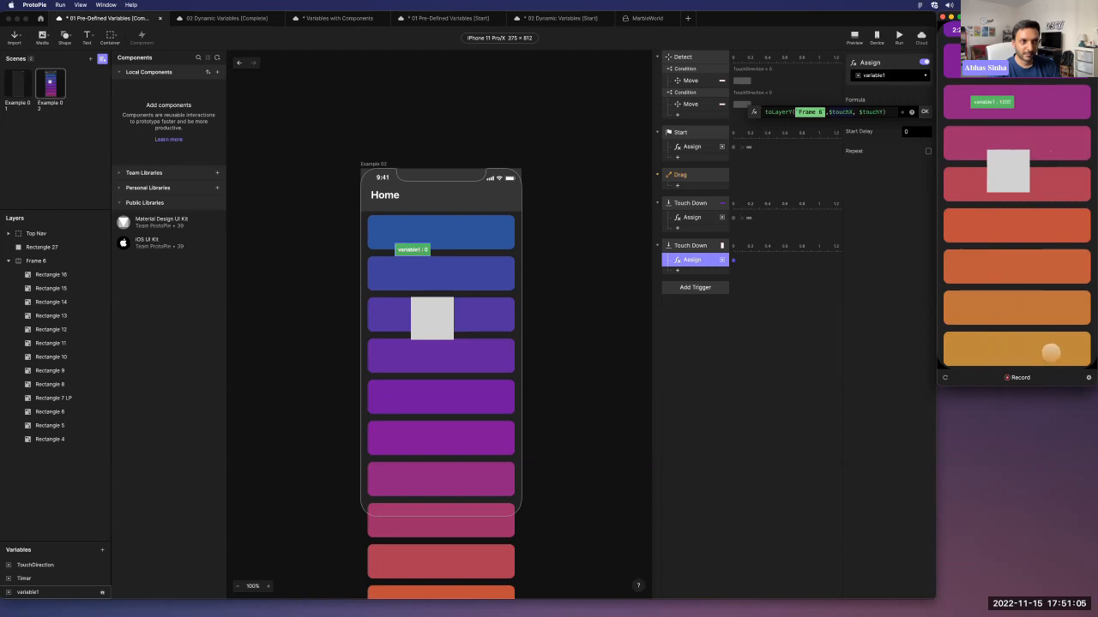
left_click_drag(1065, 121, 1061, 223)
left_click(1046, 87)
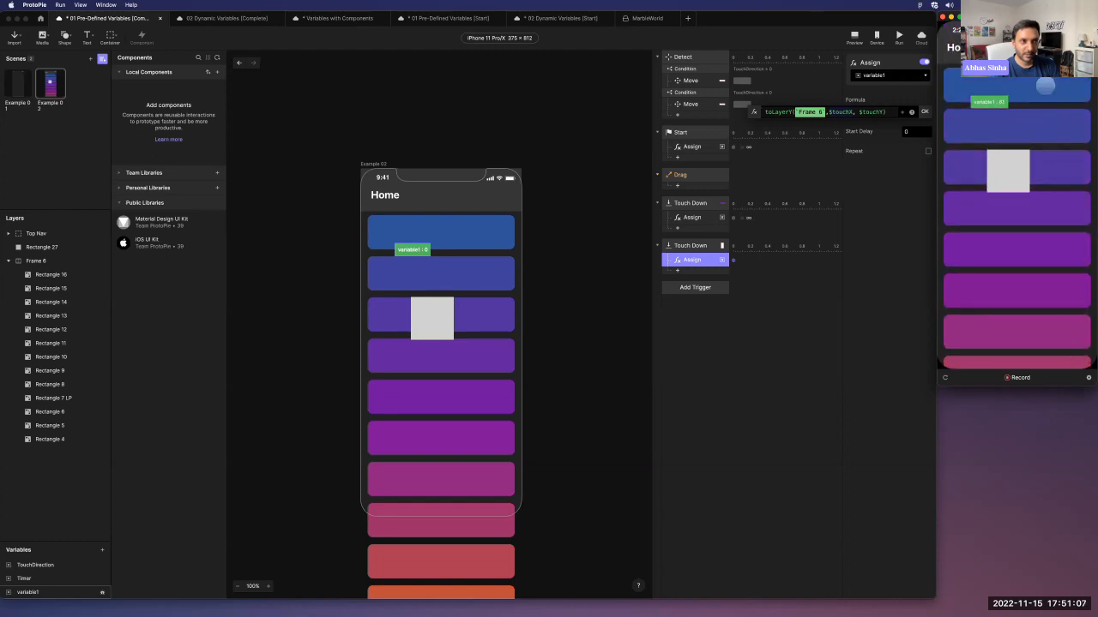
scroll(1048, 298, "down", 5)
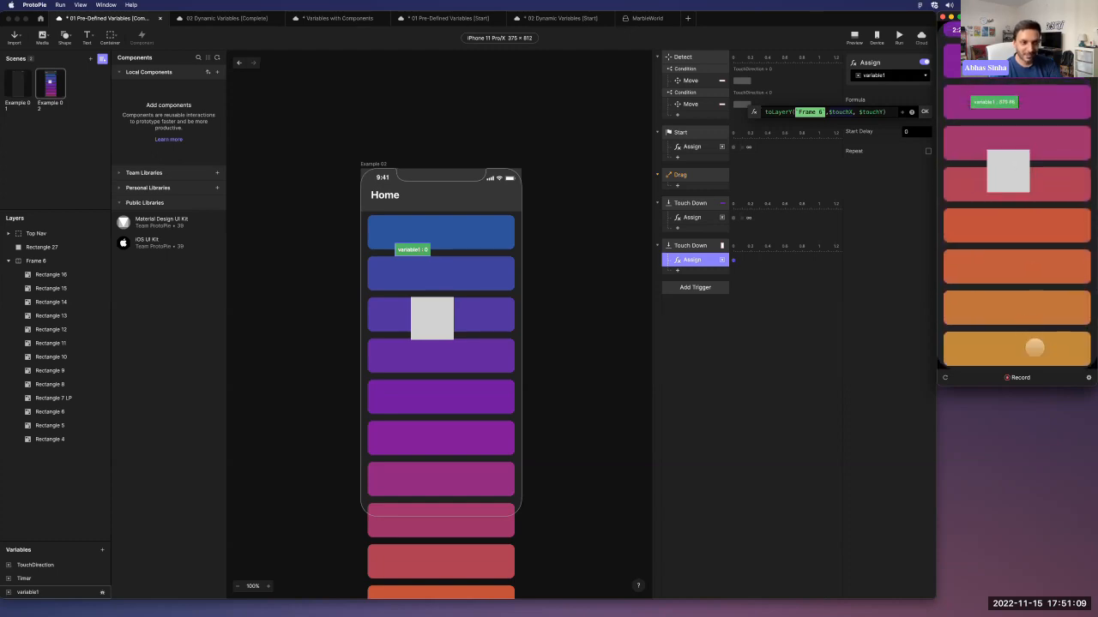
scroll(1038, 292, "up", 5)
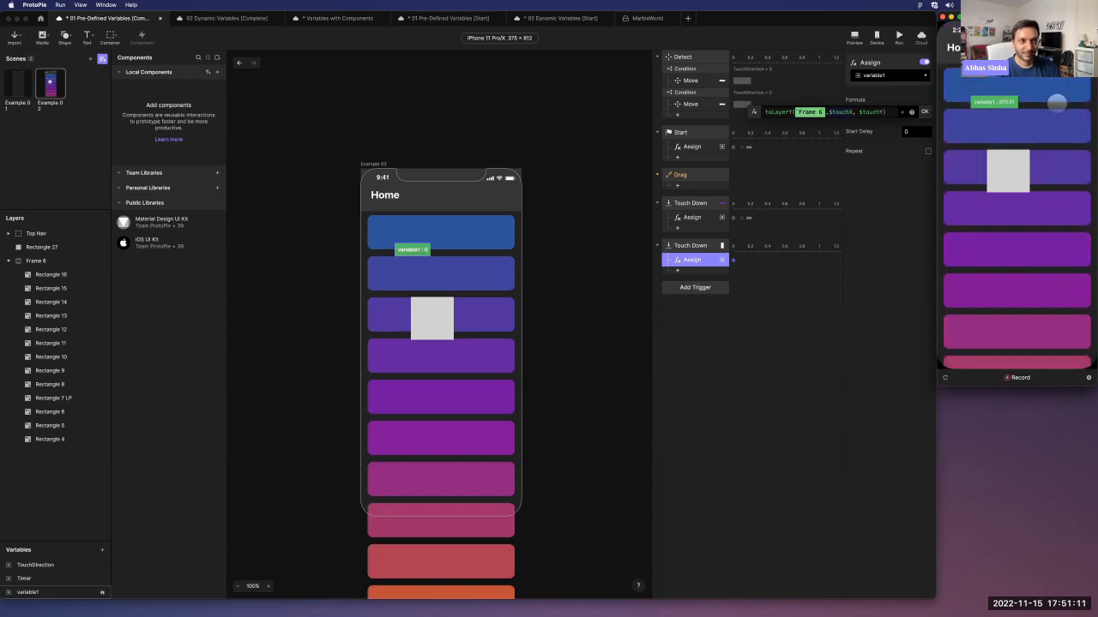
left_click_drag(1050, 314, 1052, 182)
left_click(1034, 335)
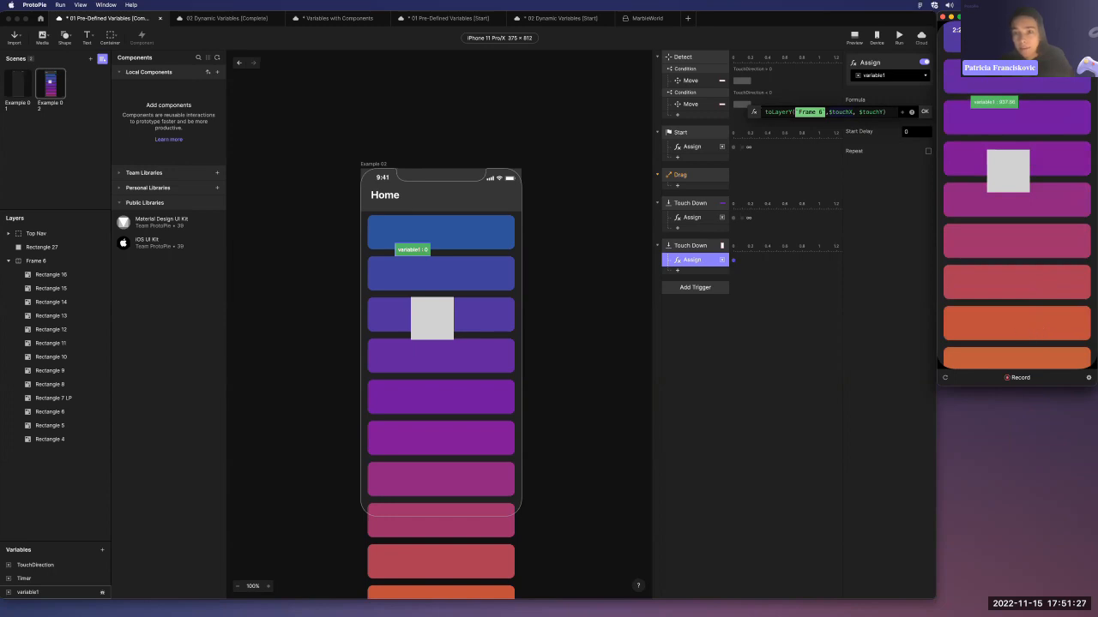
Show TouchDirection's value on the Home header, hide variable1's value, and try it in the preview.
left_click(717, 70)
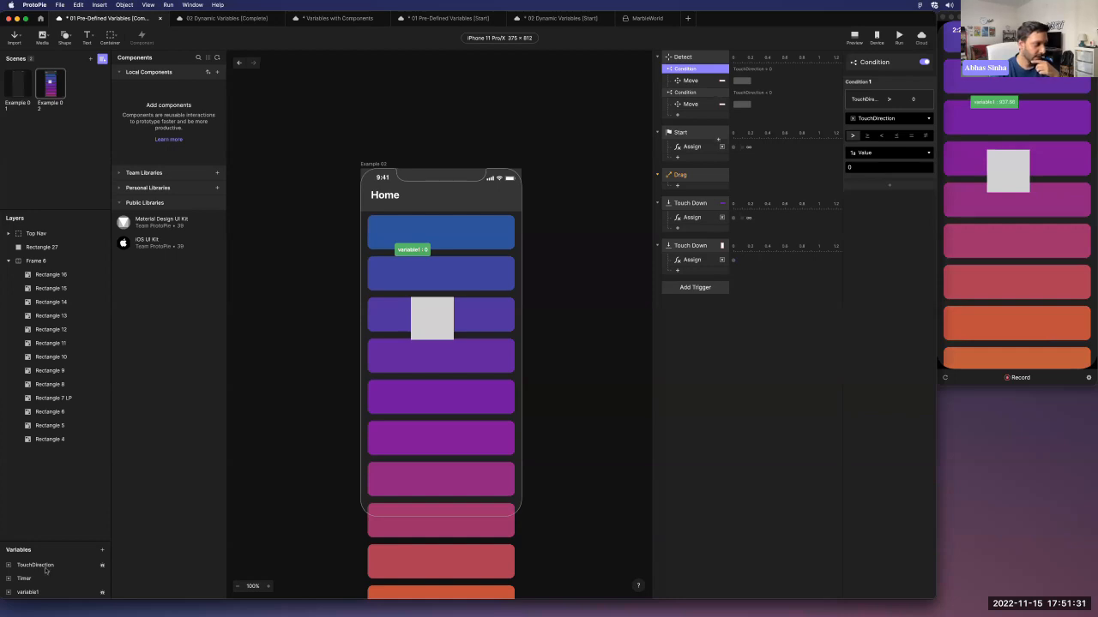
left_click(108, 565)
left_click(101, 593)
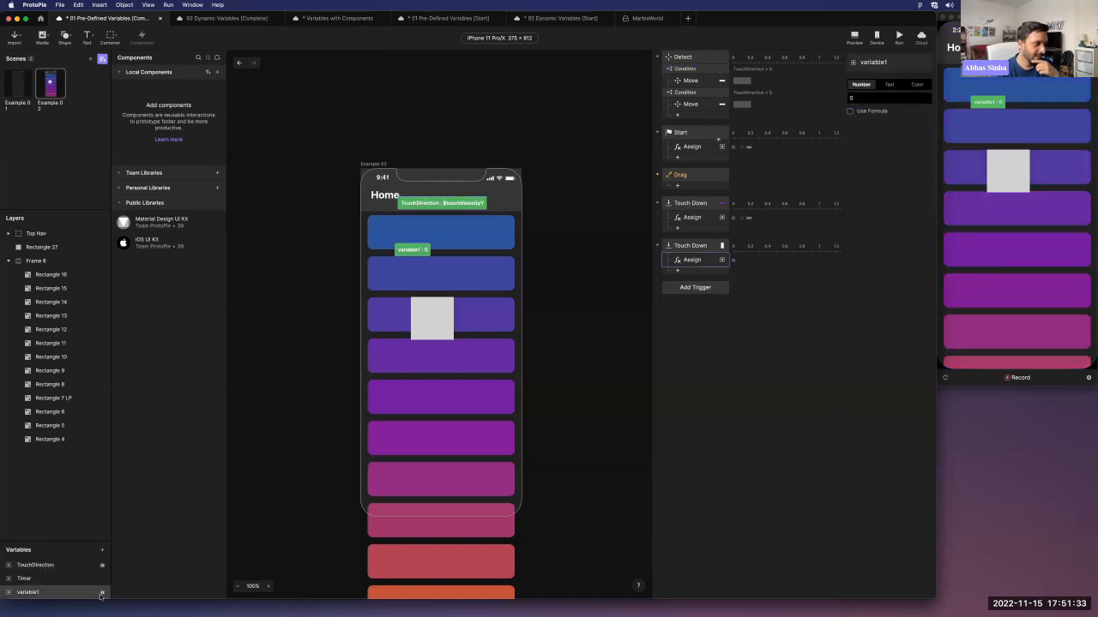
left_click(100, 593)
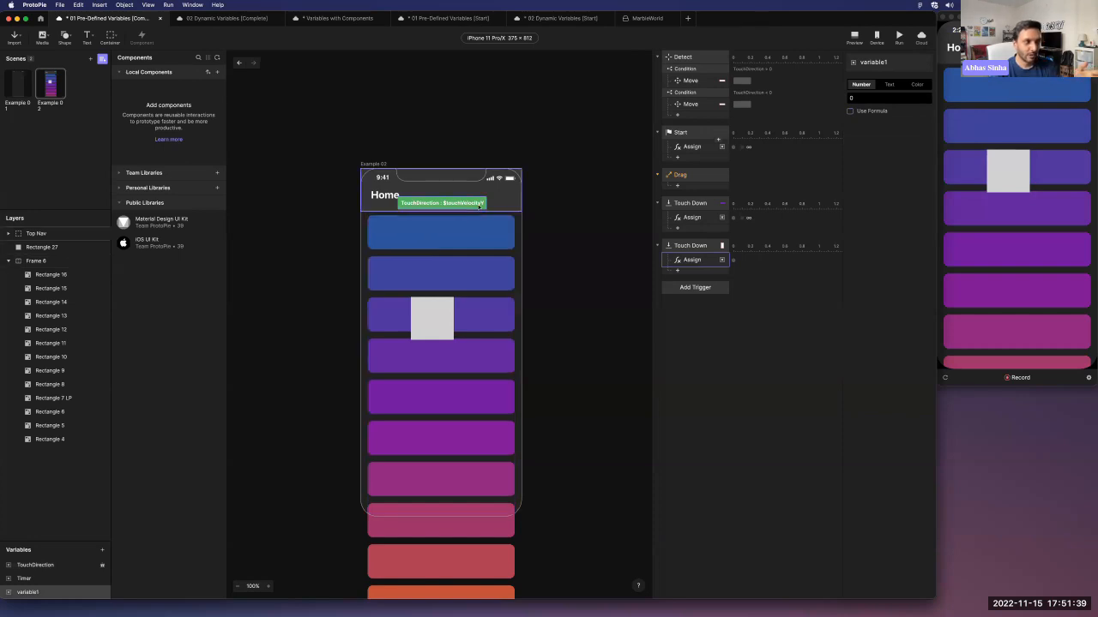
mouse_move(992, 323)
left_mouse_down()
mouse_move(992, 243)
mouse_move(999, 338)
left_mouse_up()
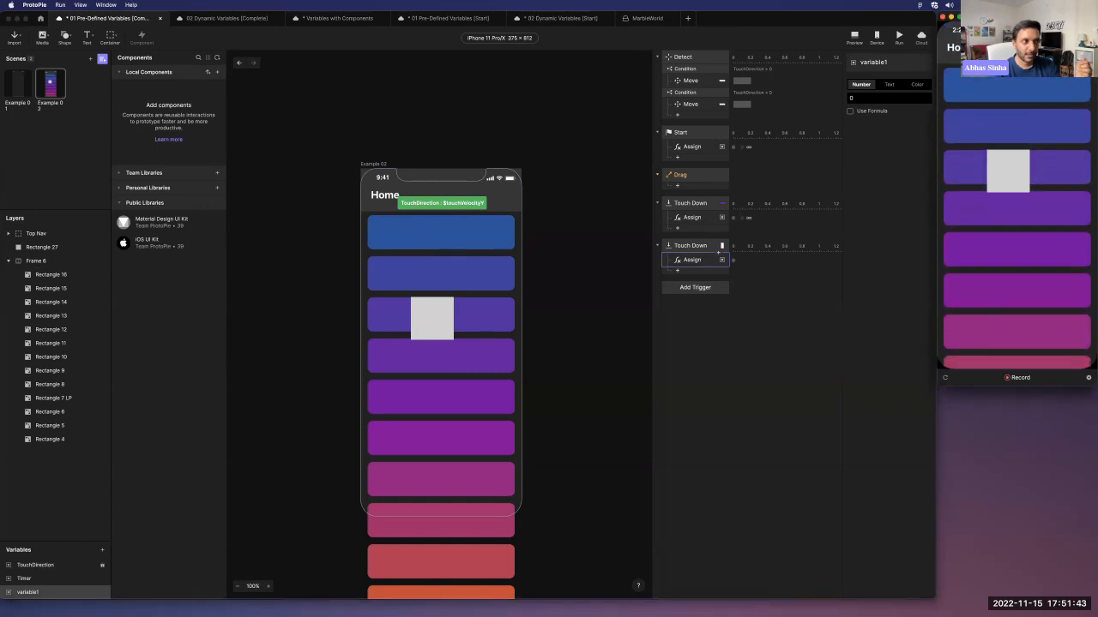
Compare the two Detect conditions, set the first to TouchDirection greater than 1, and try it in the preview.
left_click(718, 70)
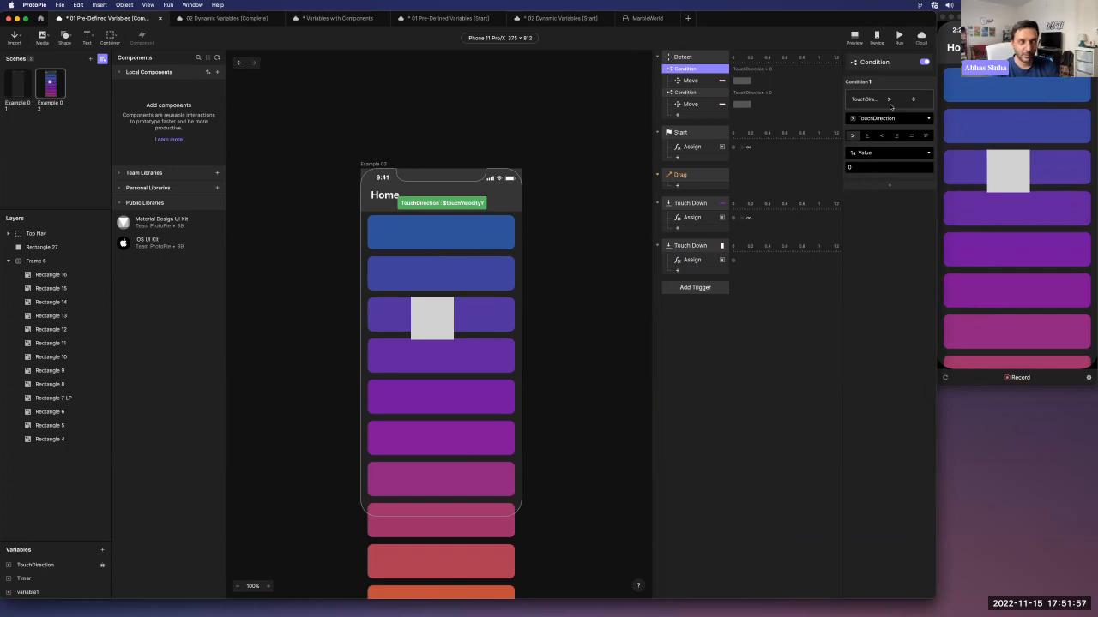
left_click(700, 93)
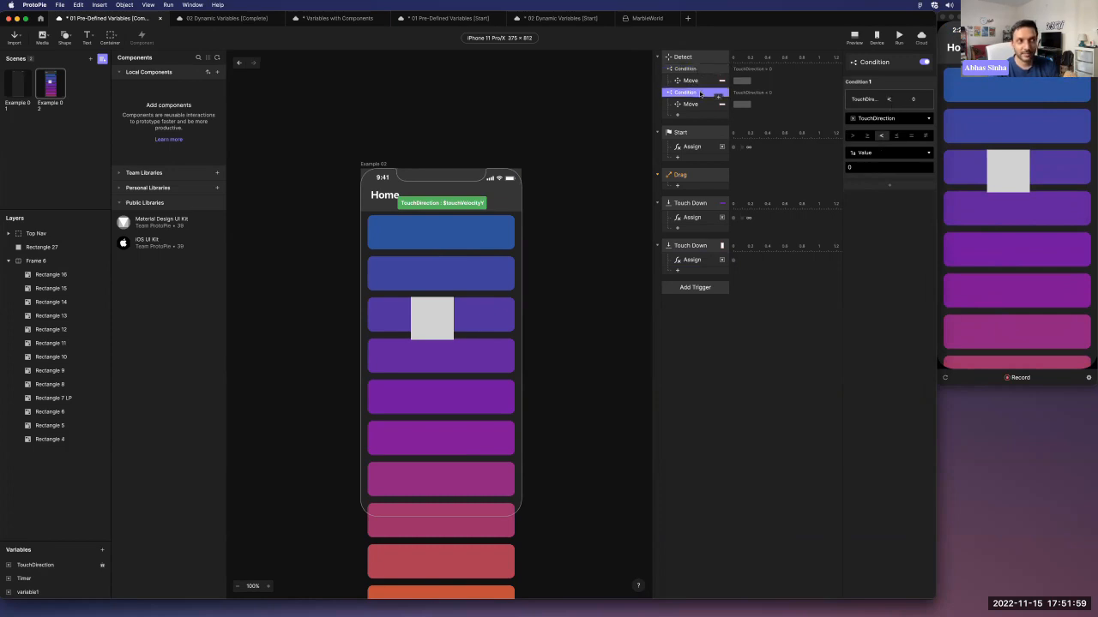
left_click(700, 69)
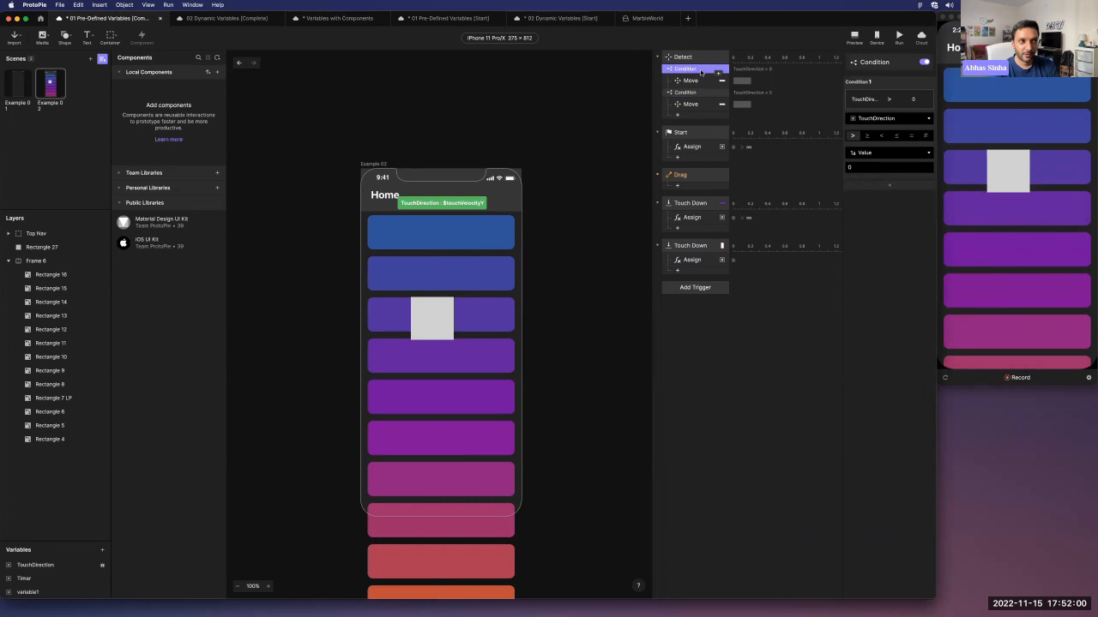
left_click(852, 168)
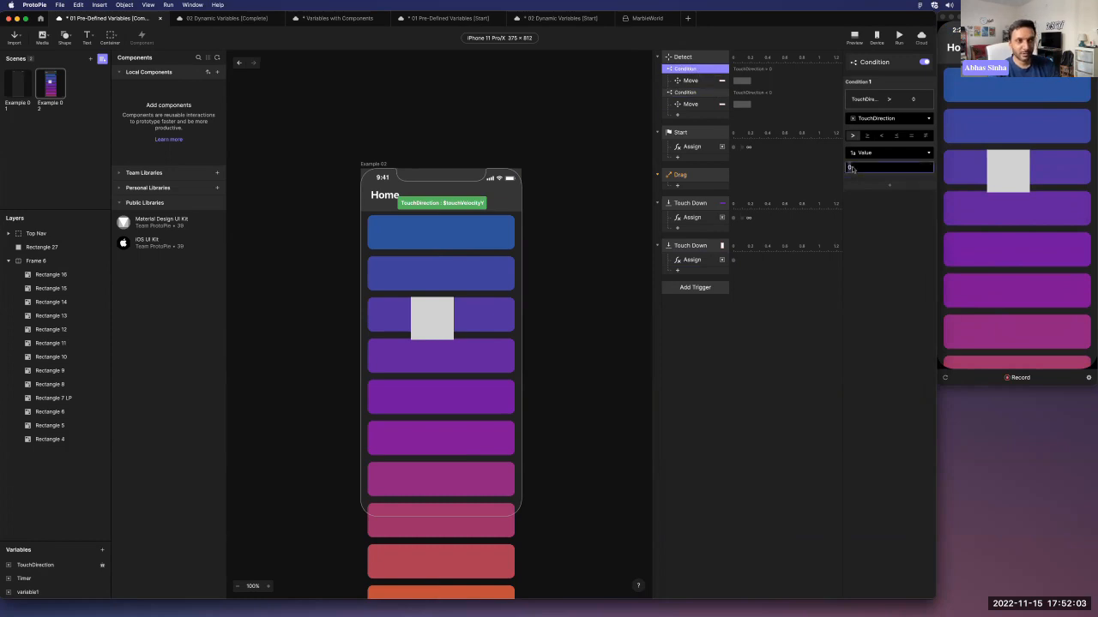
type("1")
key("Return")
left_click_drag(992, 265, 1010, 297)
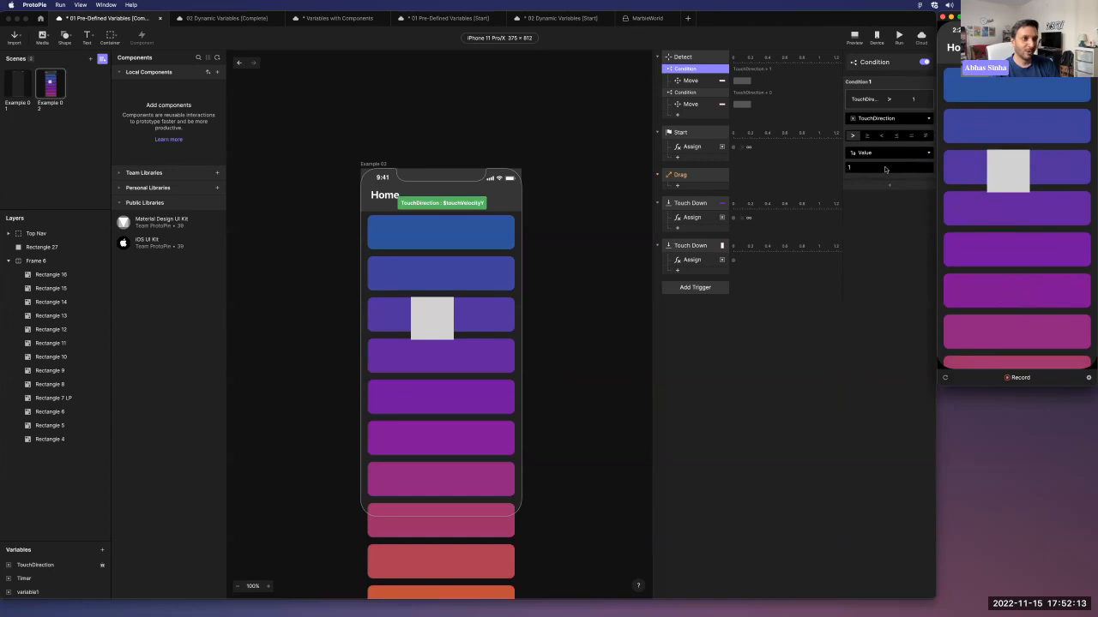
Set the first Detect condition's comparison value to 100 and test it by pulling the preview list downward at different speeds.
left_click(881, 172)
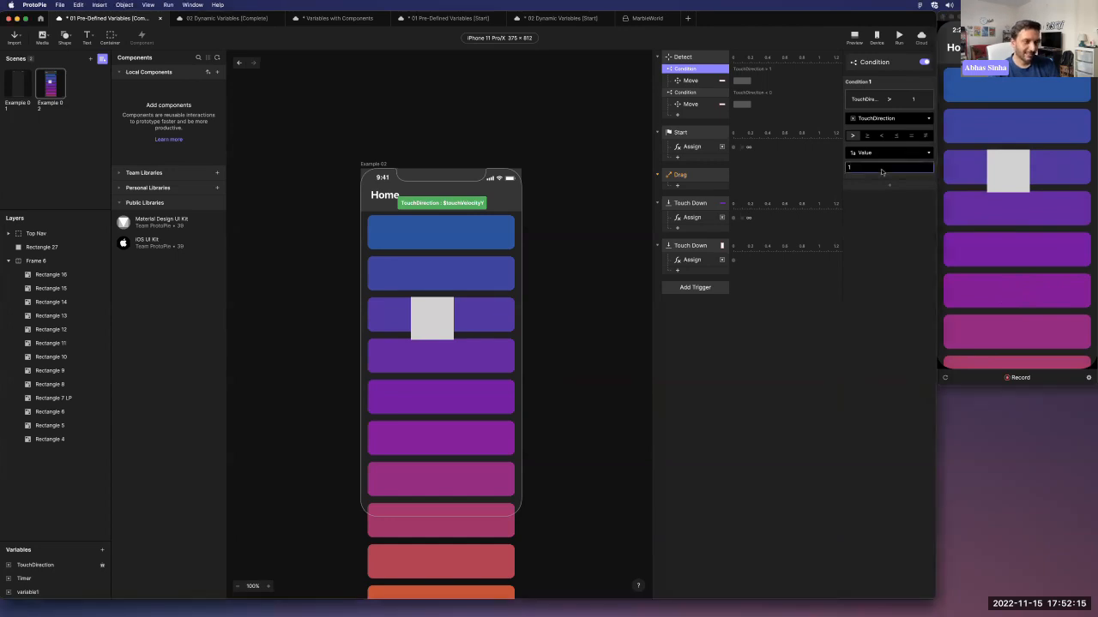
key("Return")
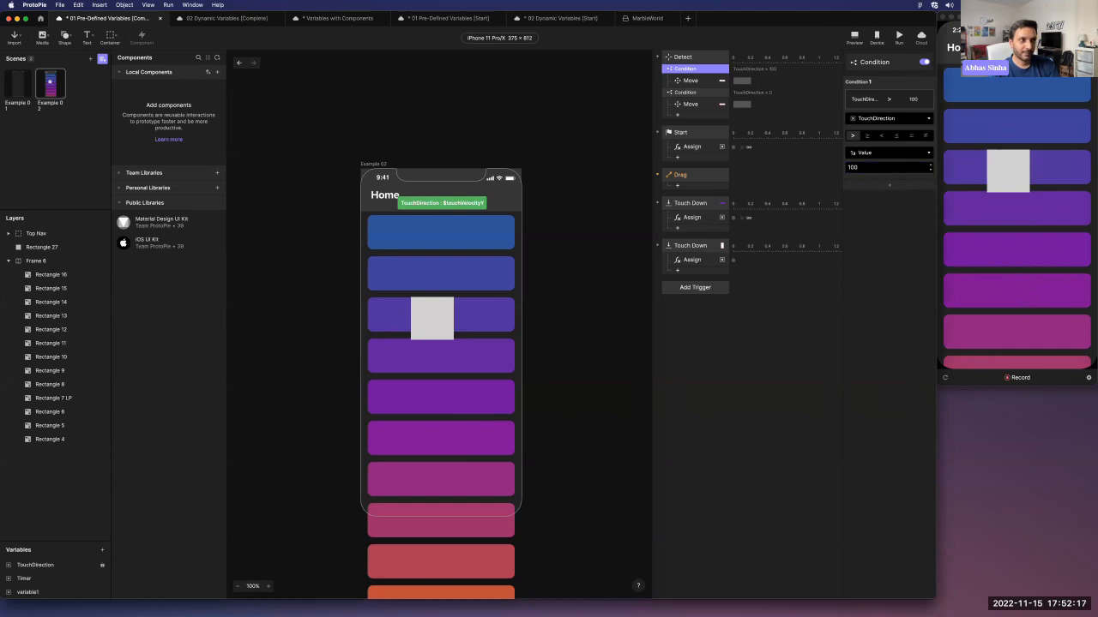
left_click_drag(1007, 325, 1020, 358)
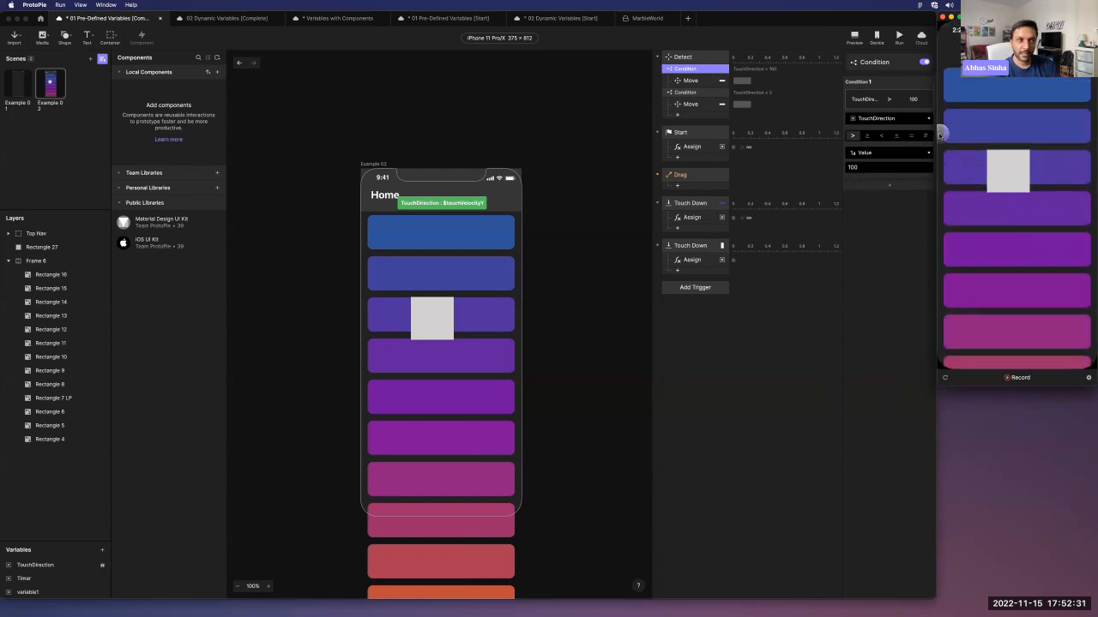
left_click_drag(987, 99, 987, 231)
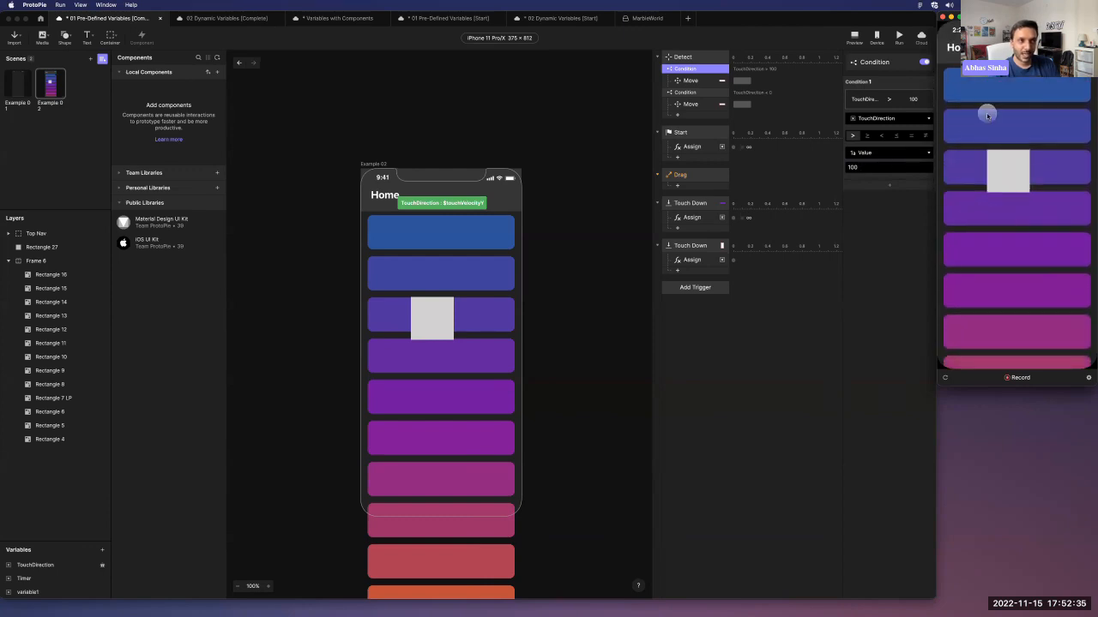
left_click_drag(986, 97, 971, 368)
left_click_drag(962, 129, 970, 289)
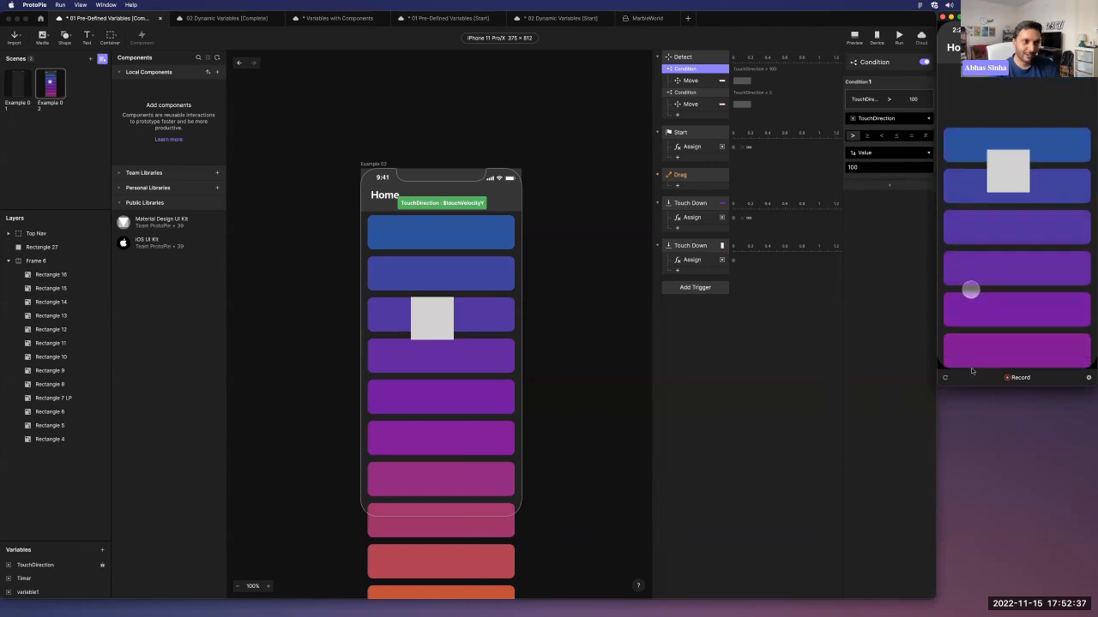
left_click_drag(958, 140, 968, 297)
left_click_drag(960, 120, 967, 289)
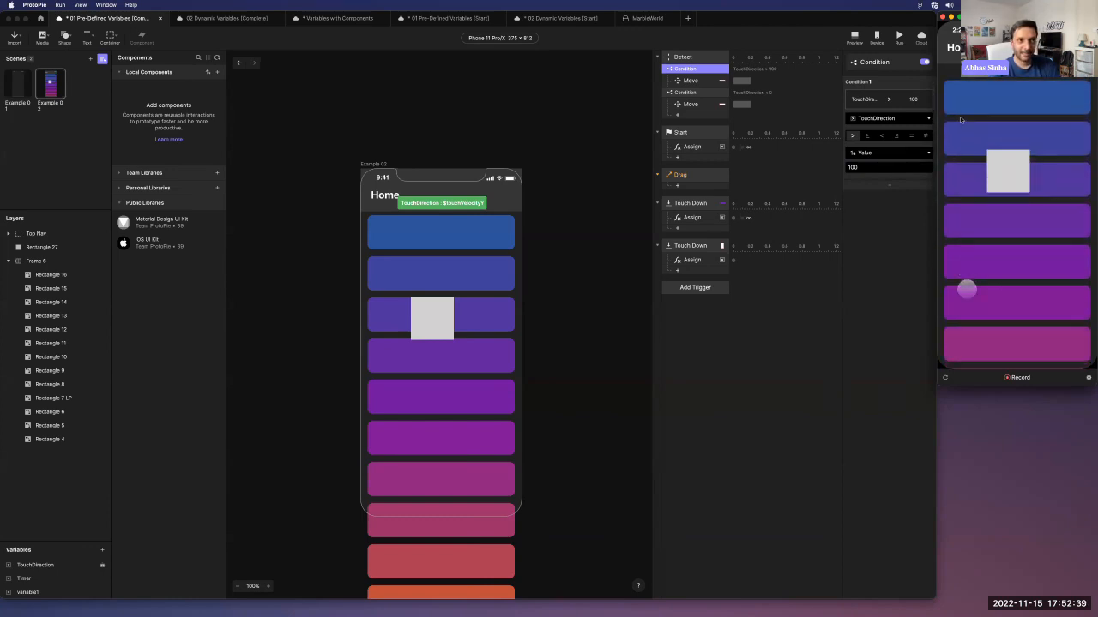
left_click_drag(969, 229, 1005, 275)
Set the comparison value of the first Detect condition, TouchDirection greater than, to 0.
left_click(869, 169)
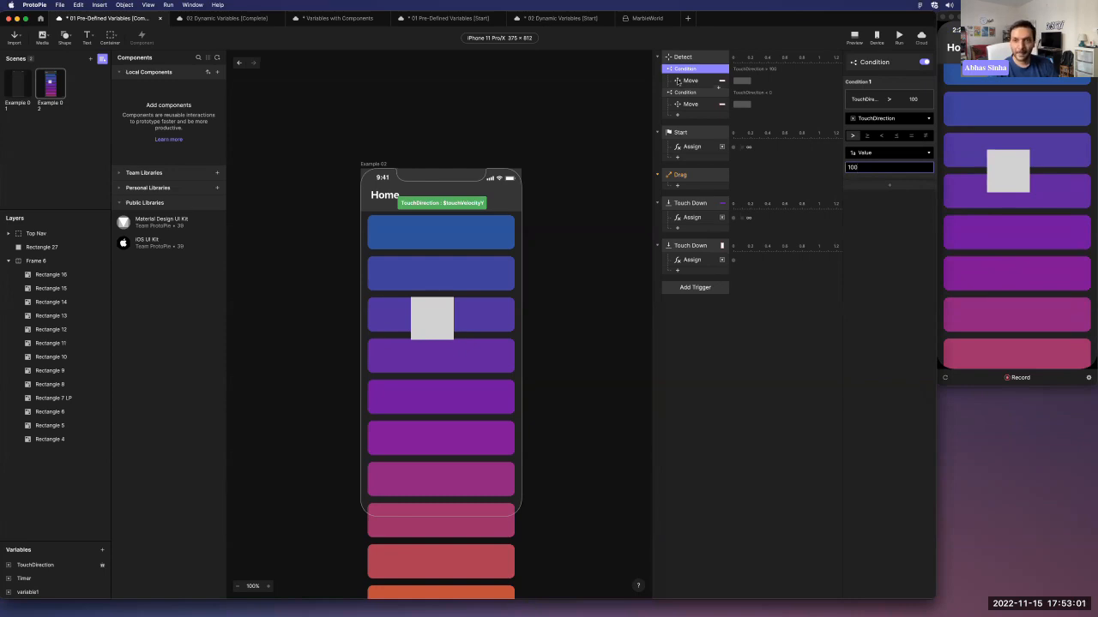
double_click(882, 167)
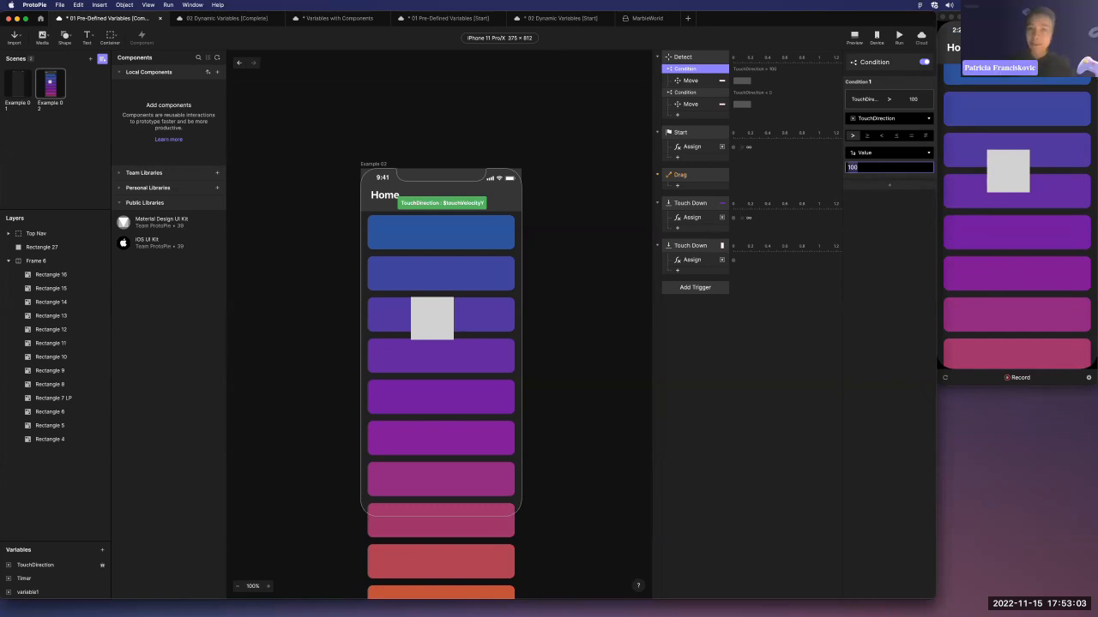
type("0")
key("Return")
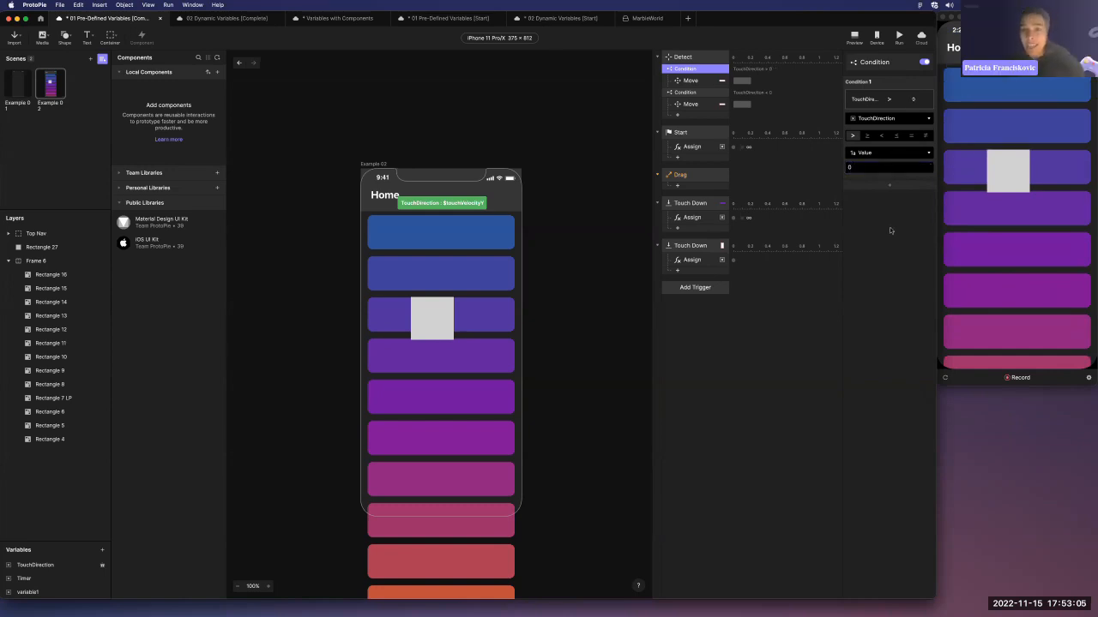
Hide the grey Rectangle 27 in Example 02 and check the settings of the Timer and TouchDirection variables.
left_click(431, 319)
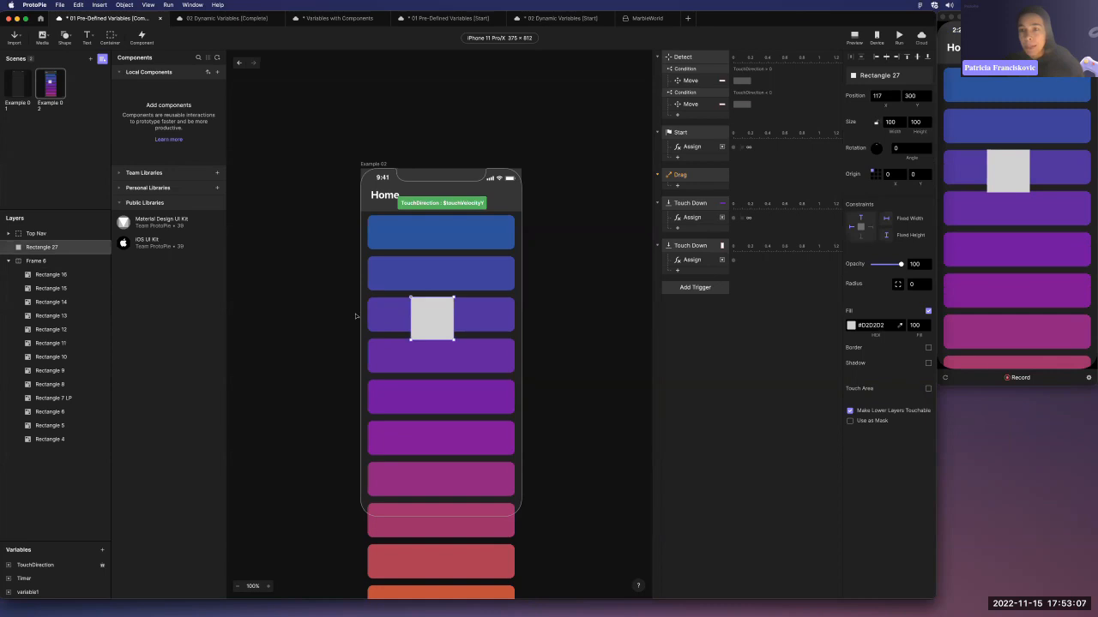
key("super+shift+h")
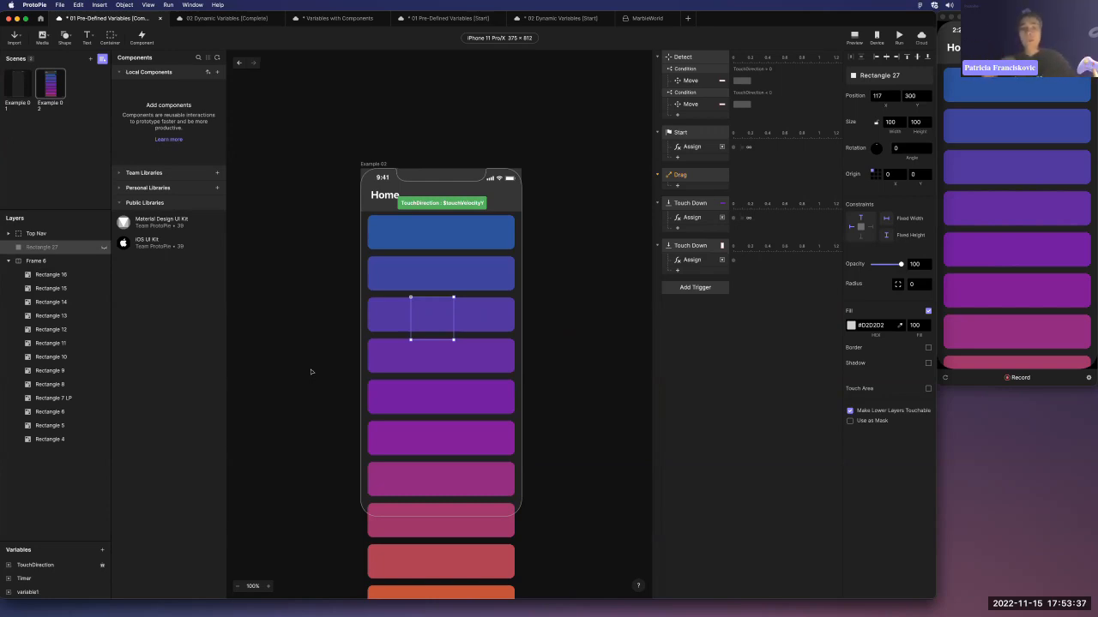
left_click(54, 583)
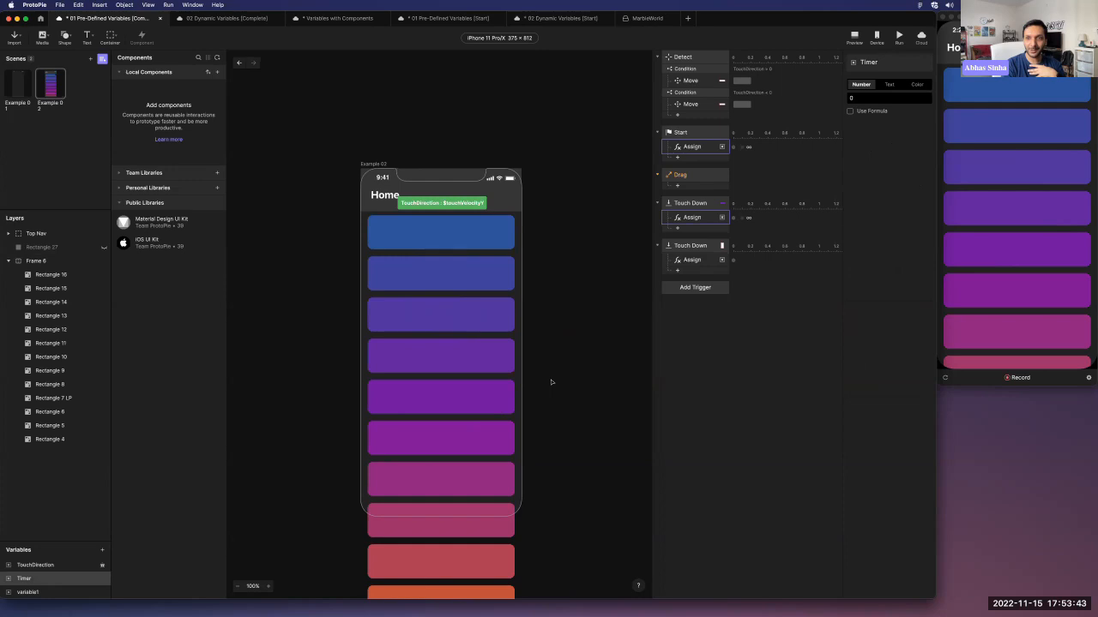
left_click(55, 565)
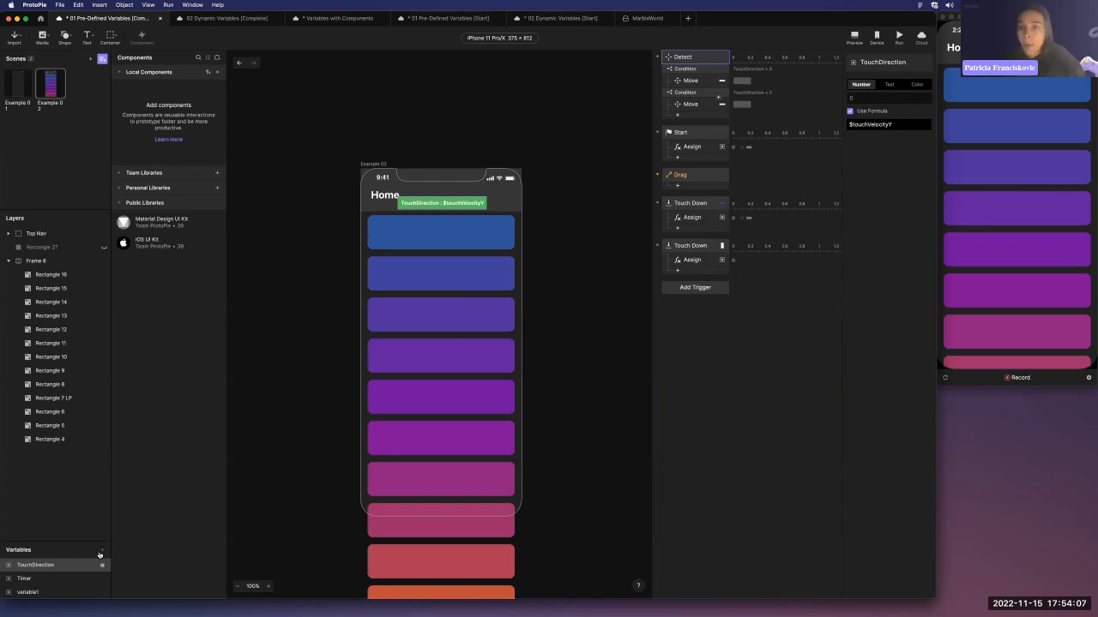
View the Cart scene of 02 Dynamic Variables [Start], then open Scene 1 of Variables with Components and its preview.
left_click(564, 18)
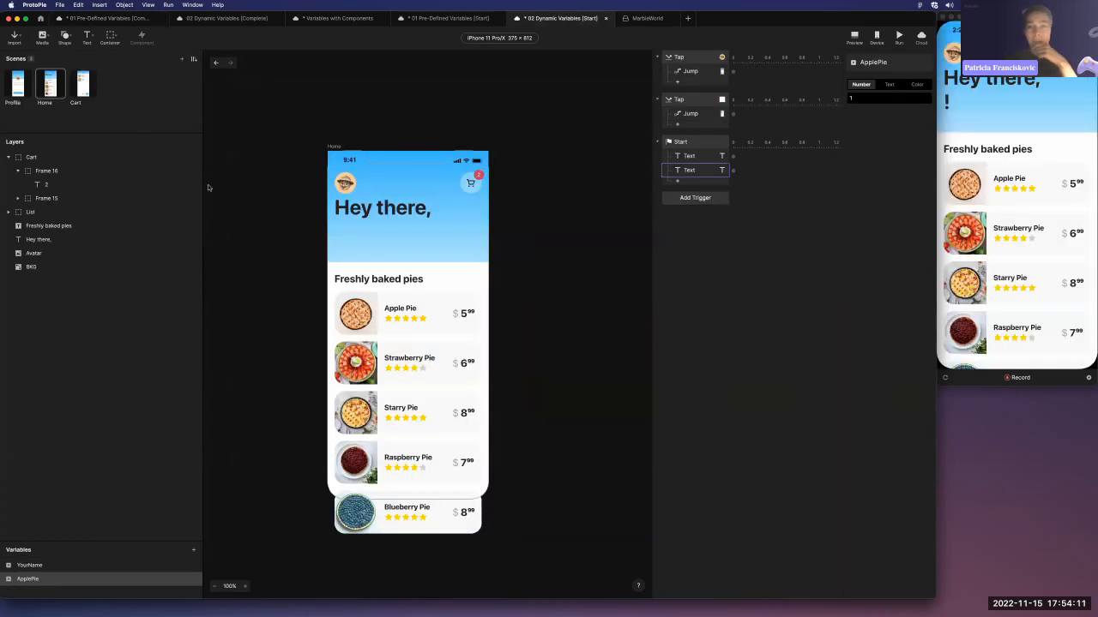
left_click(87, 87)
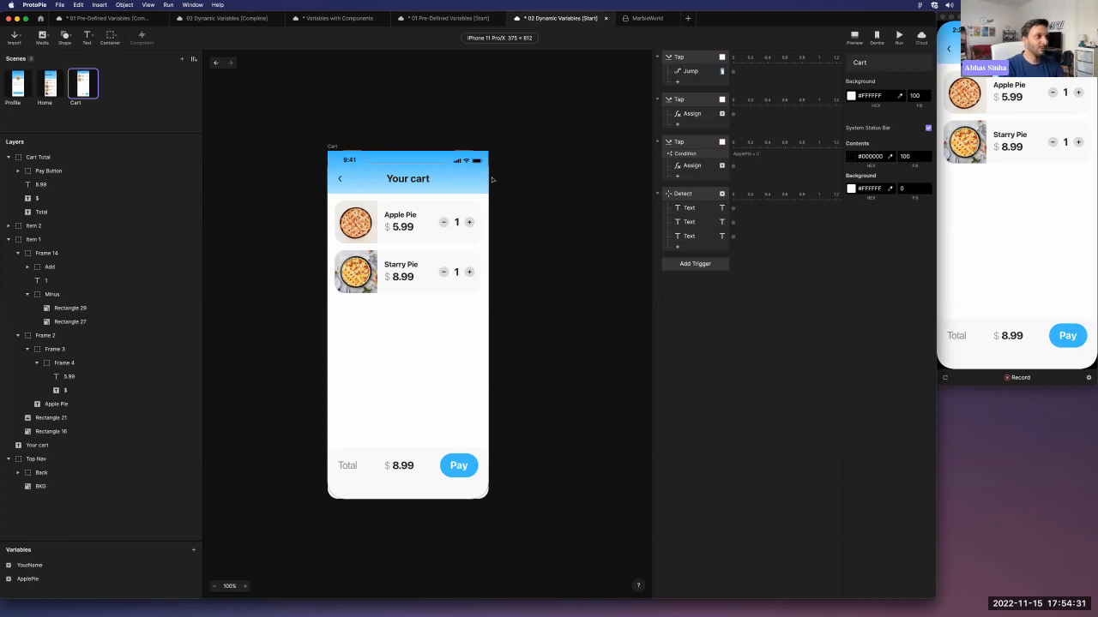
left_click(463, 18)
left_click(337, 18)
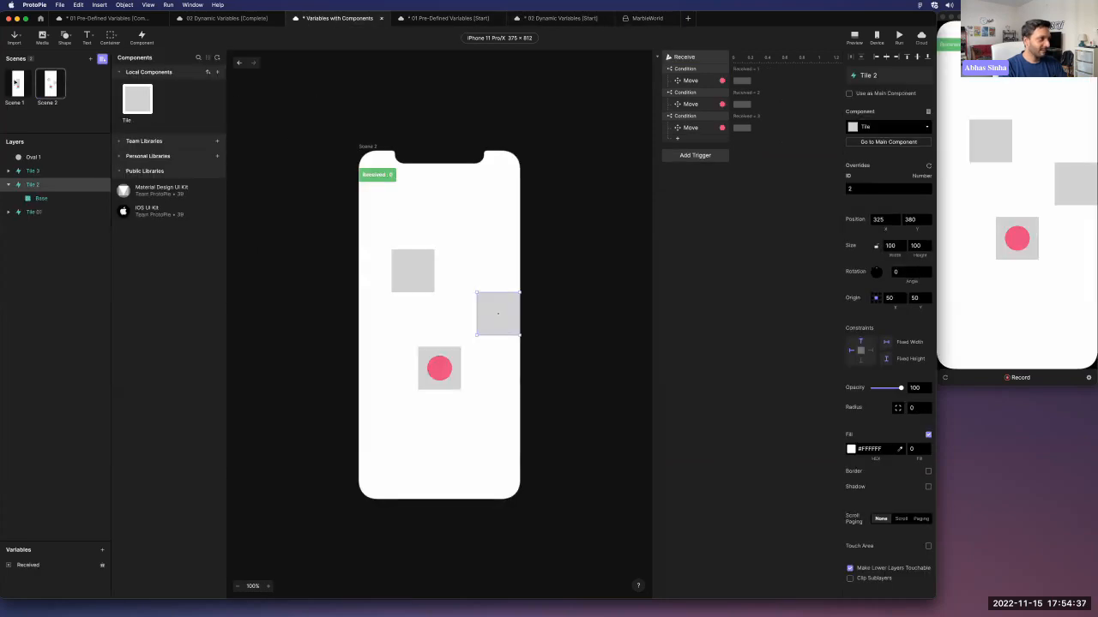
left_click(17, 83)
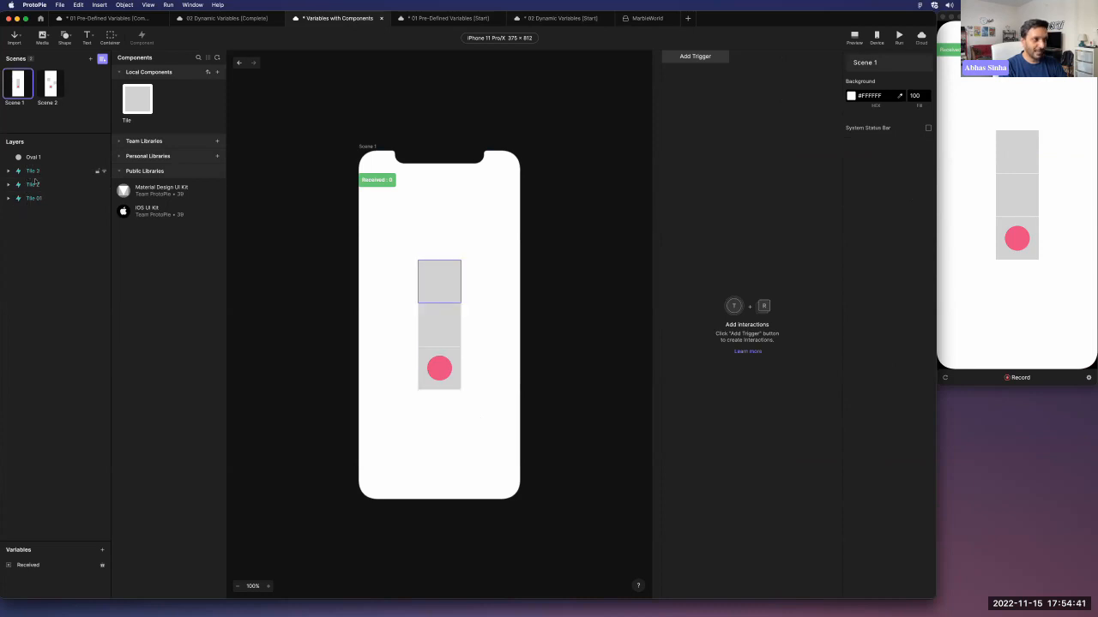
left_click(1032, 330)
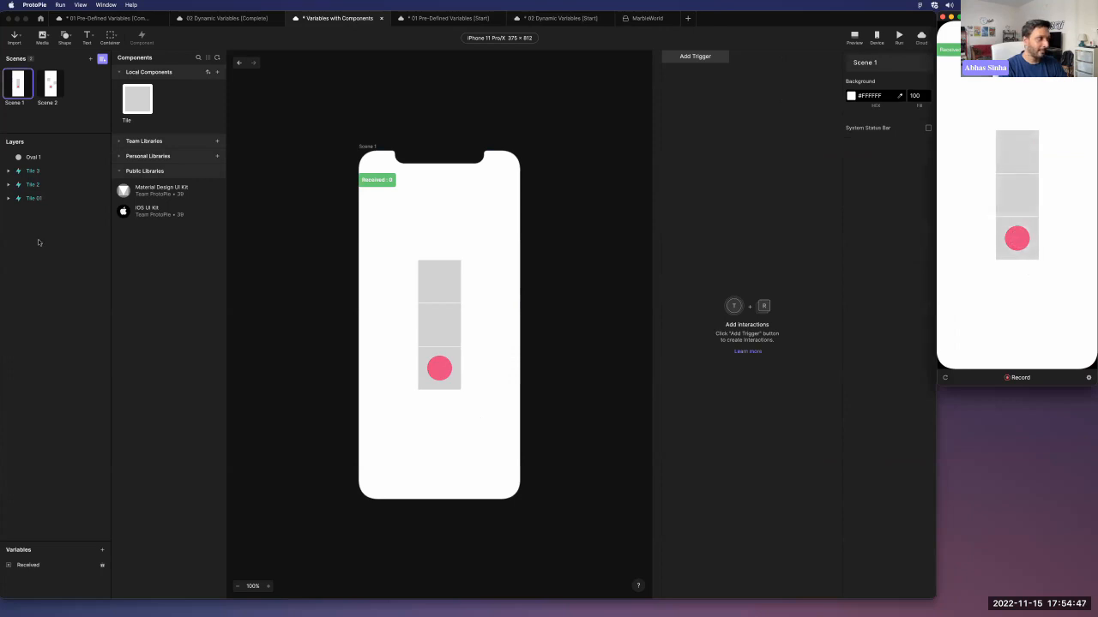
Open Tile 3's main component and examine the message and value settings of its Tap trigger's Send response.
left_click(45, 171)
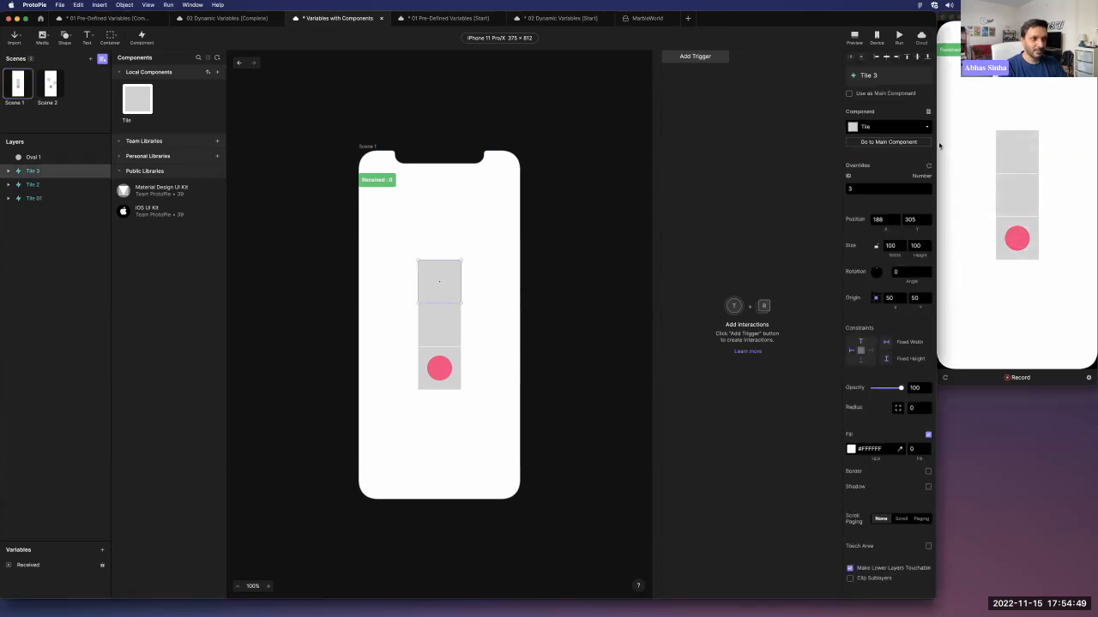
left_click(926, 142)
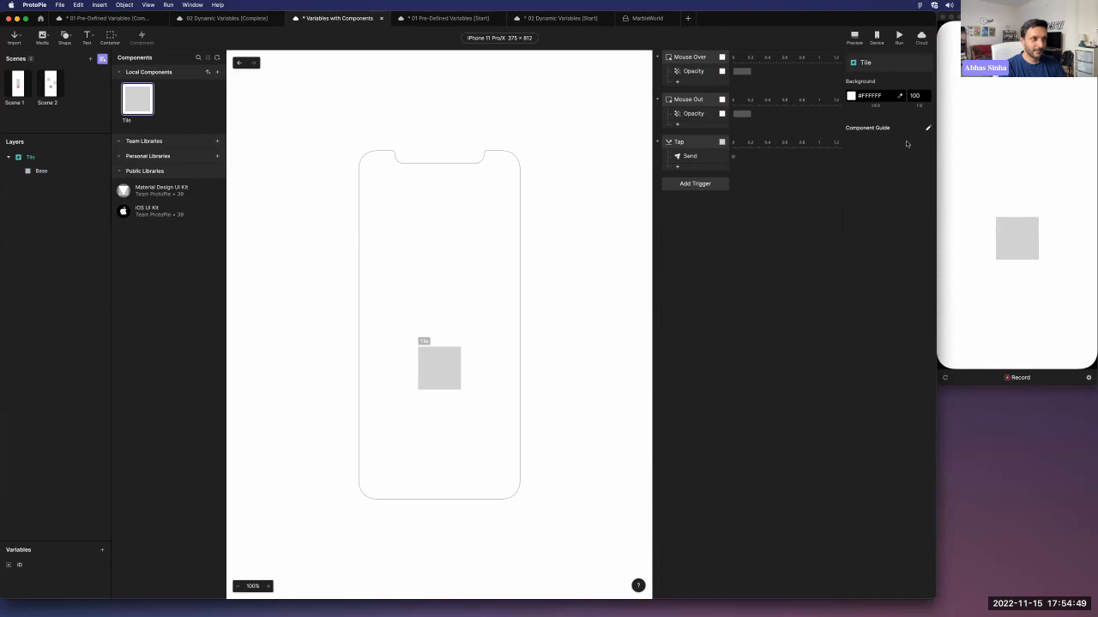
left_click(697, 156)
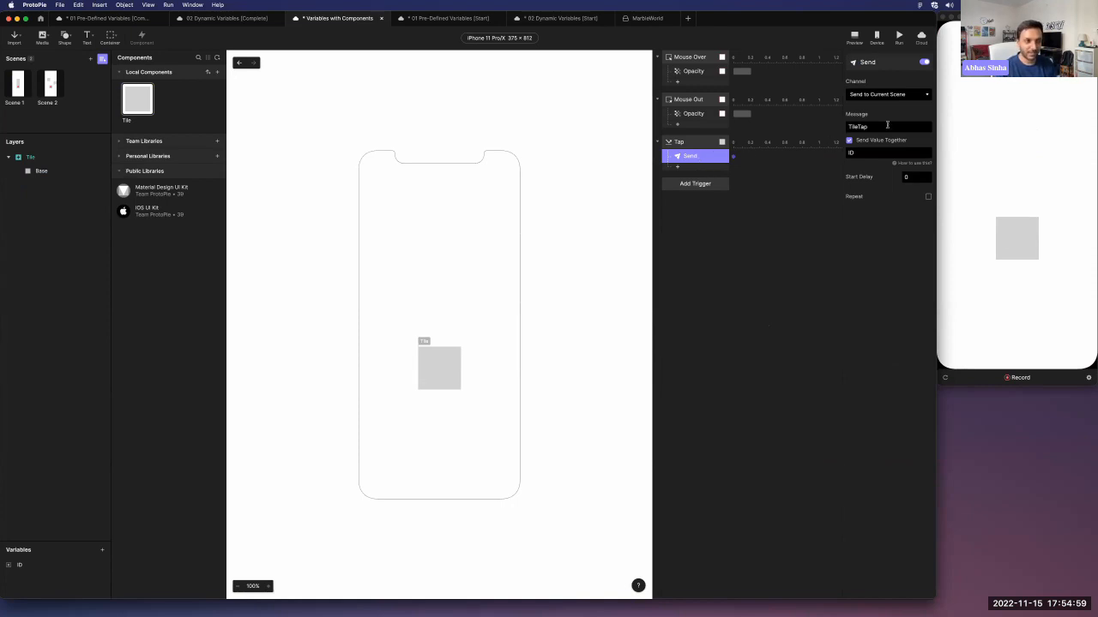
double_click(889, 127)
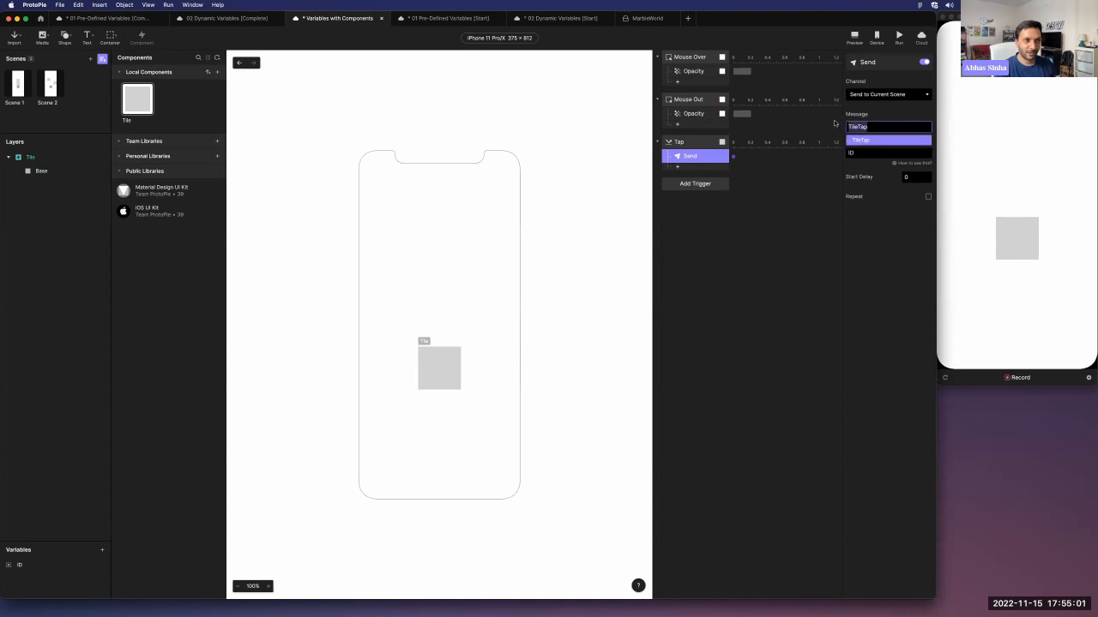
left_click(891, 129)
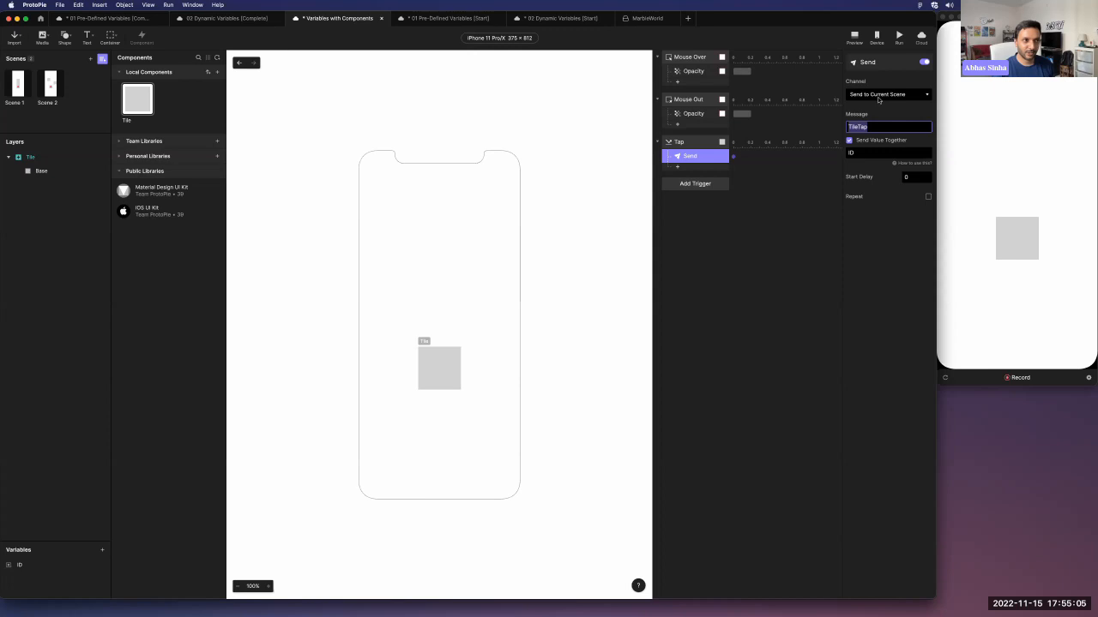
left_click(871, 155)
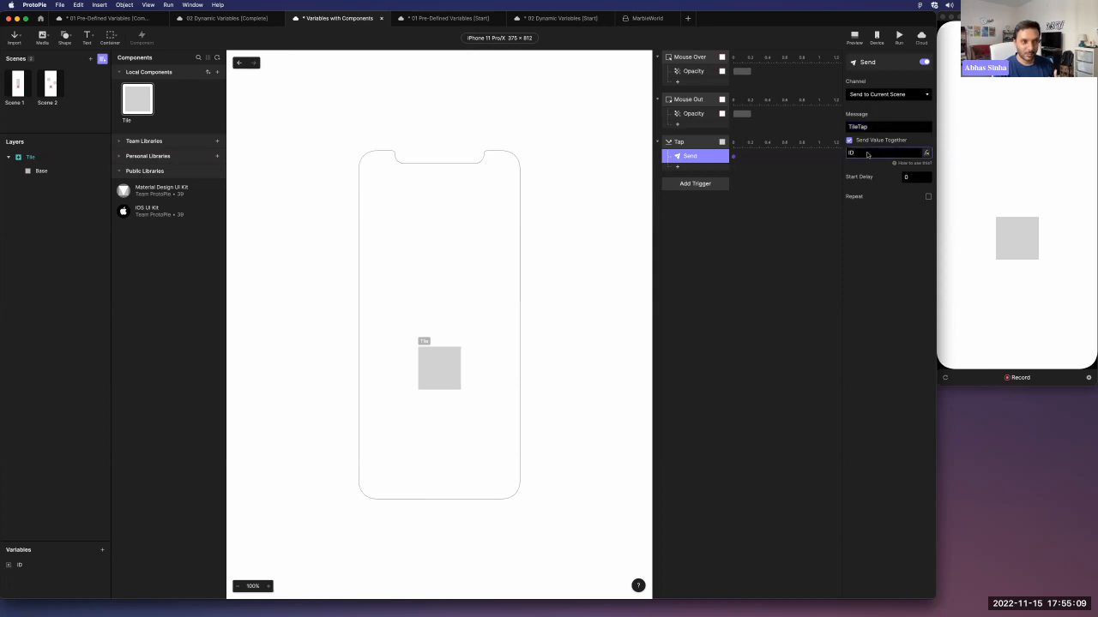
Clear the value sent with the Tile component's TileTap message and enter ID in its place.
left_click_drag(865, 155, 848, 155)
key("BackSpace")
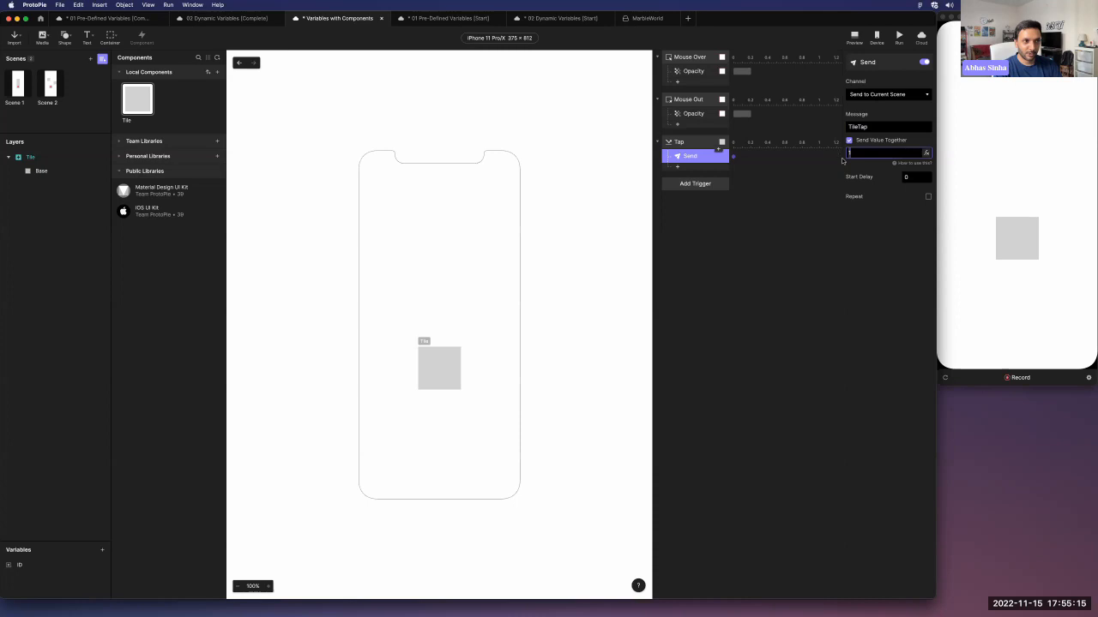
type("ID")
key("Return")
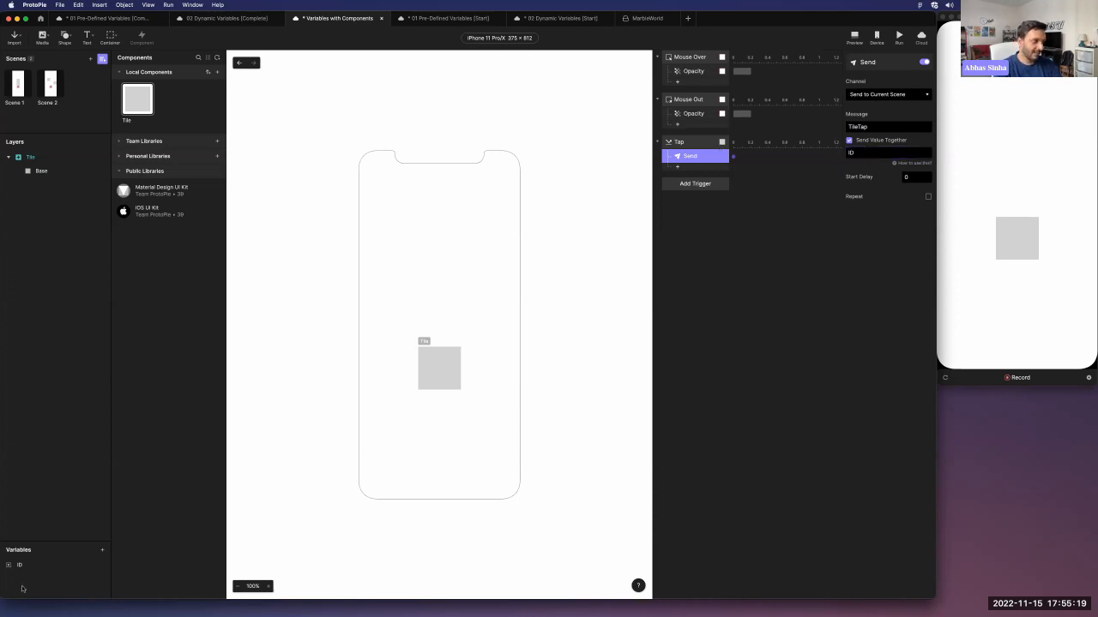
Check the Tile component's ID variable settings and the matching value in the Tap trigger's Send response.
left_click(30, 566)
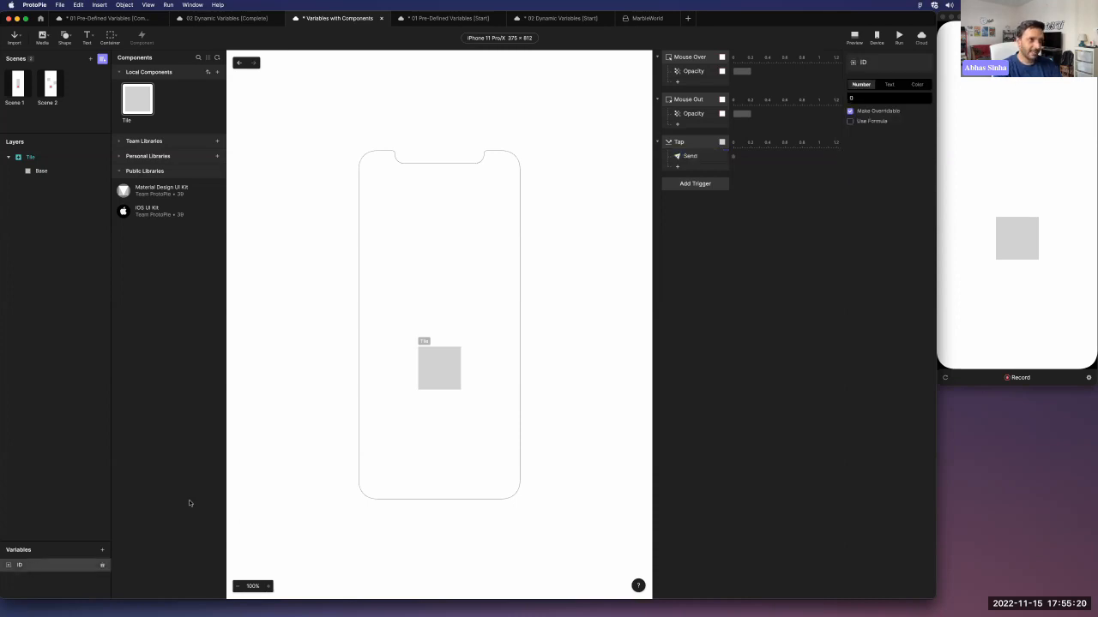
left_click(690, 156)
left_click(853, 153)
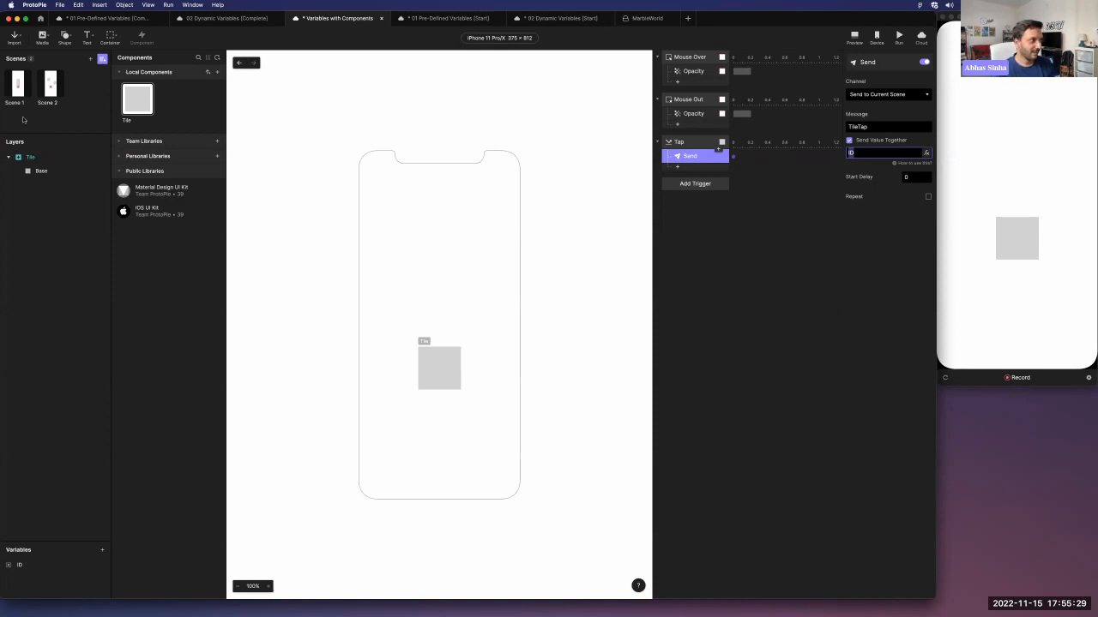
Examine the Send response in Tile 2's main component, then compare it with the Receive trigger in Scene 2.
left_click(46, 91)
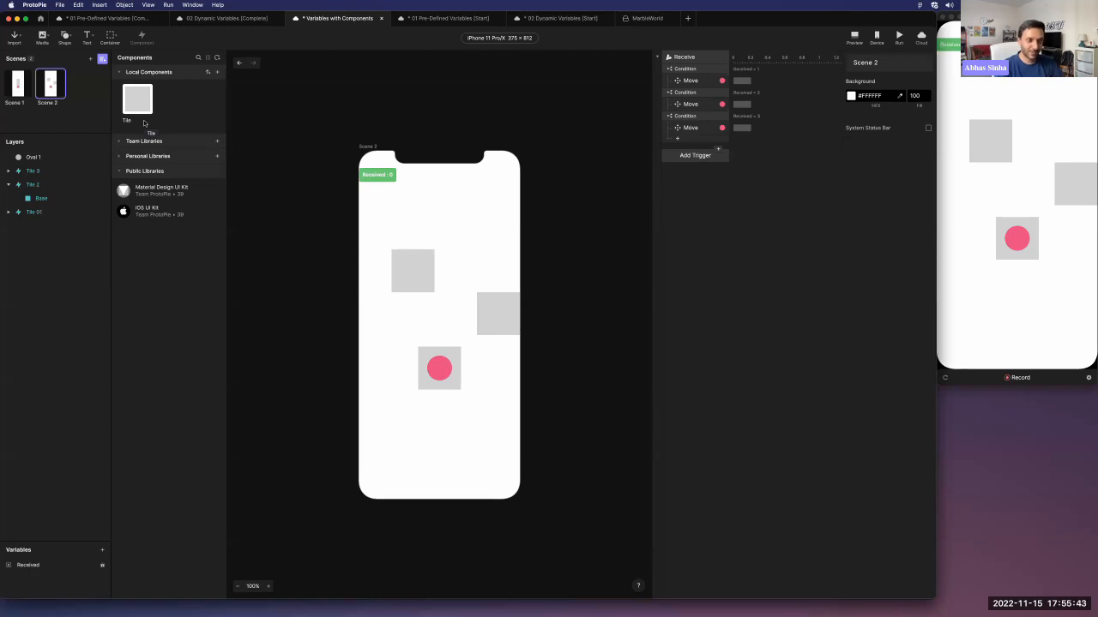
left_click(39, 182)
left_click(866, 144)
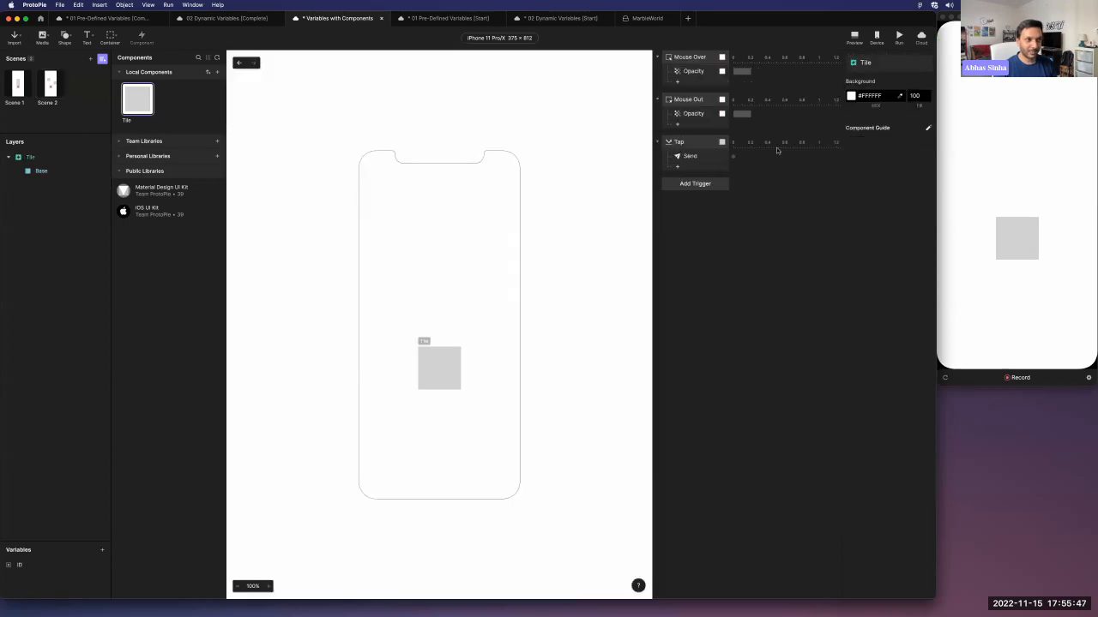
left_click(719, 160)
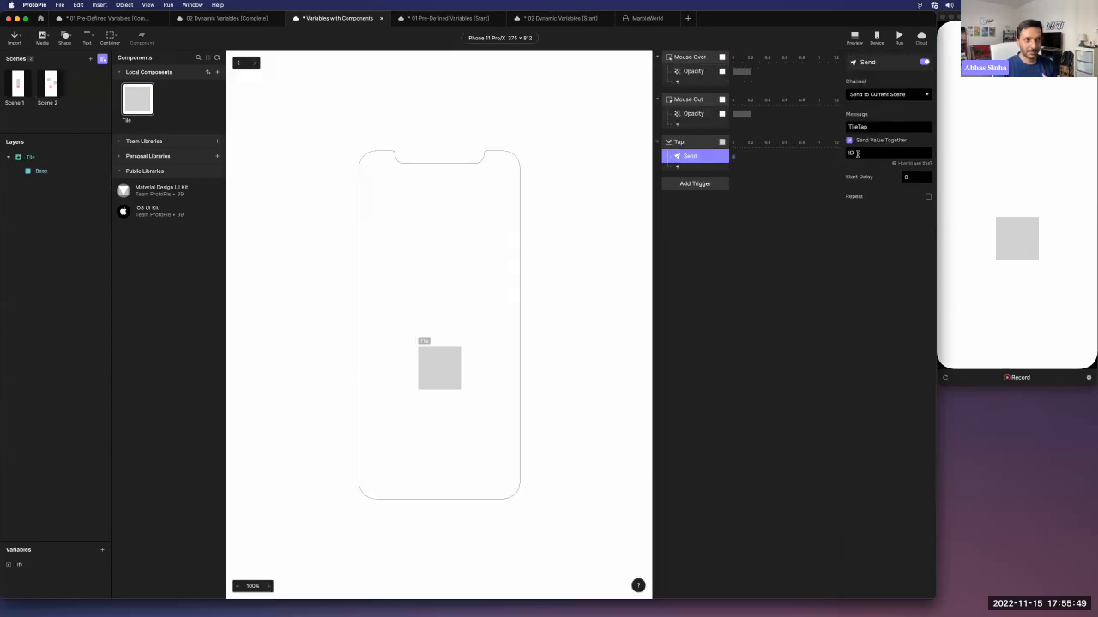
left_click(26, 94)
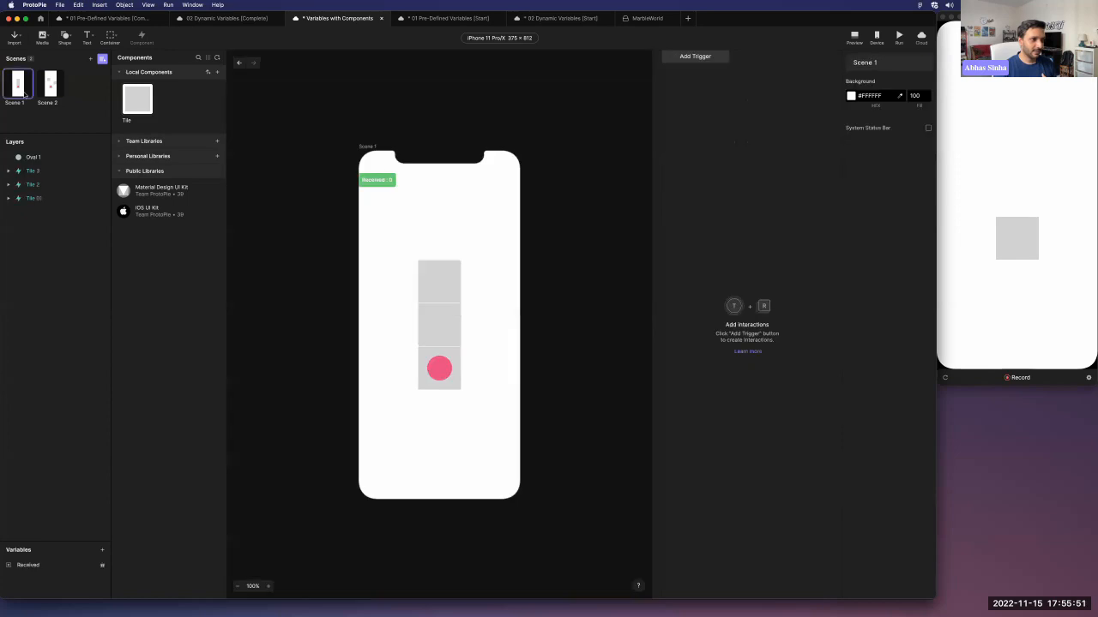
left_click(50, 85)
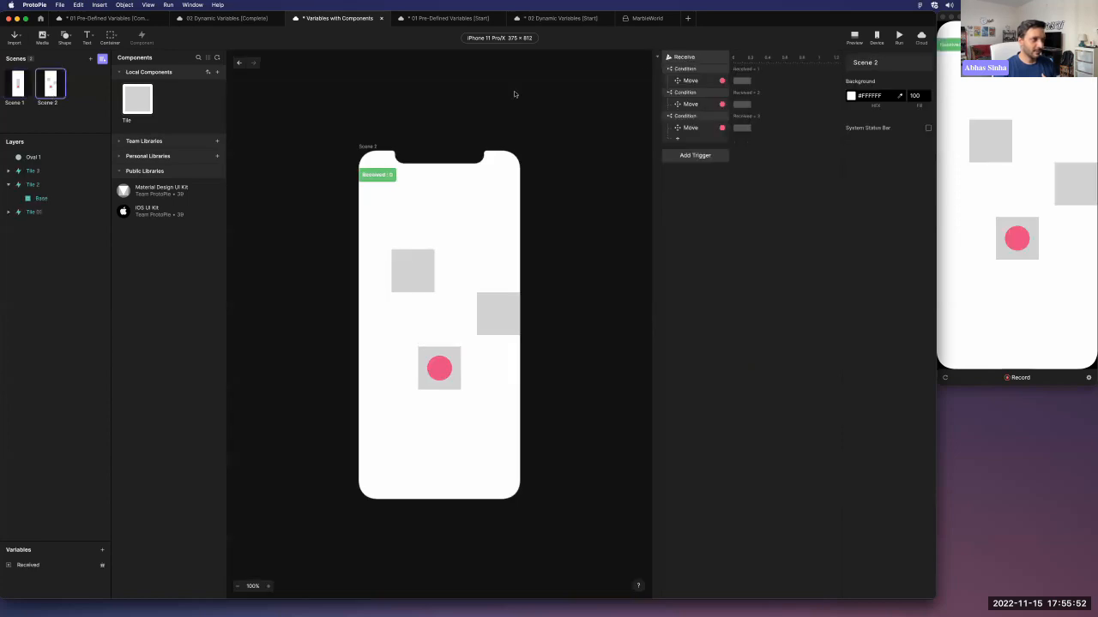
left_click(719, 55)
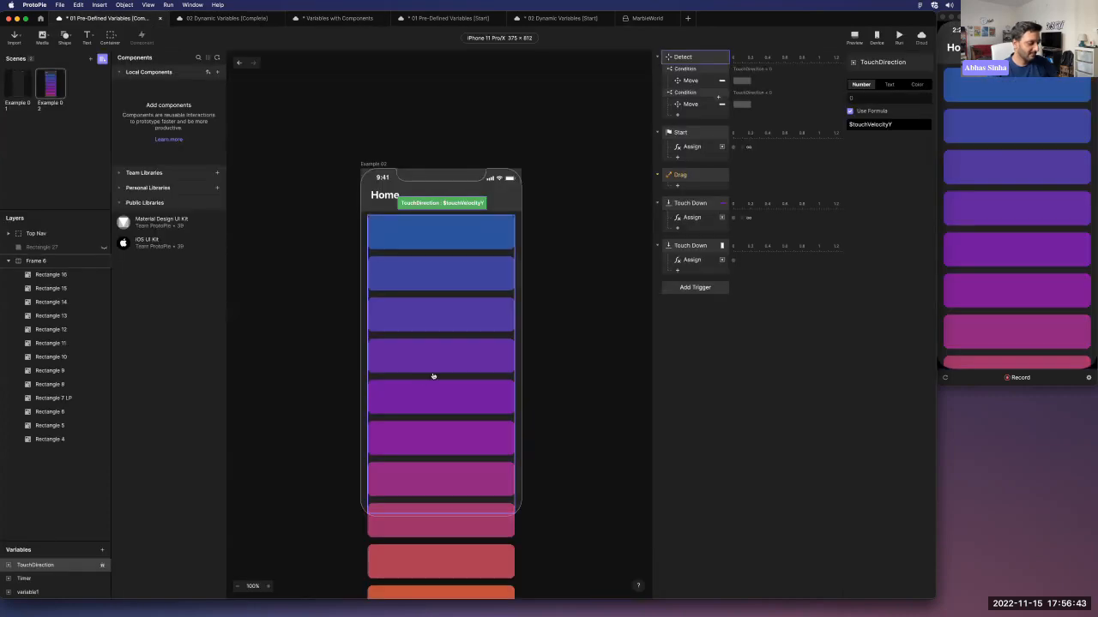
In 01 Pre-Defined Variables [Complete], add a 100 by 100 rectangle to Example 02 and three vertically stacked ones to Example 01.
key("r")
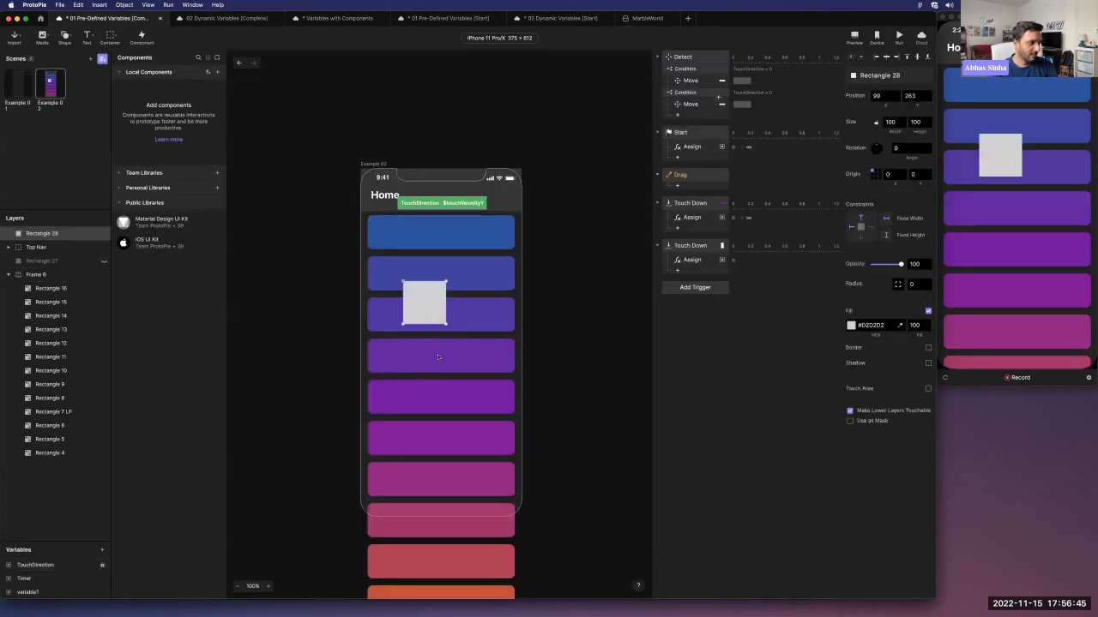
left_click(19, 86)
key("r")
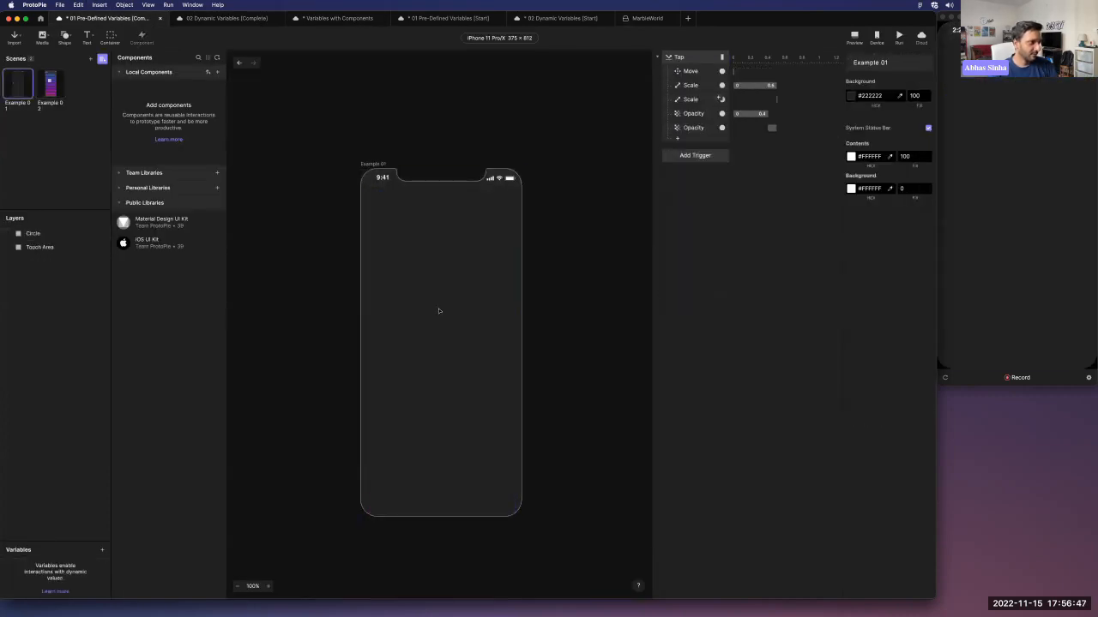
left_click_drag(440, 311, 455, 429)
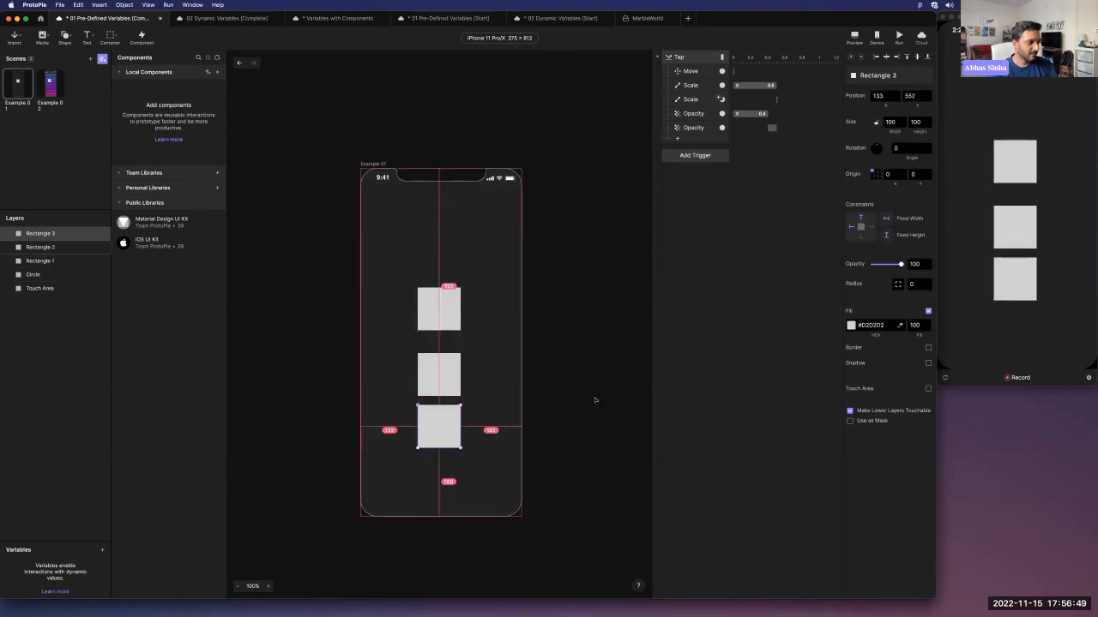
Add a Tap trigger to the uppermost rectangle, Rectangle 1, in Example 01 and give it a Color response.
left_click(446, 317)
left_click(701, 154)
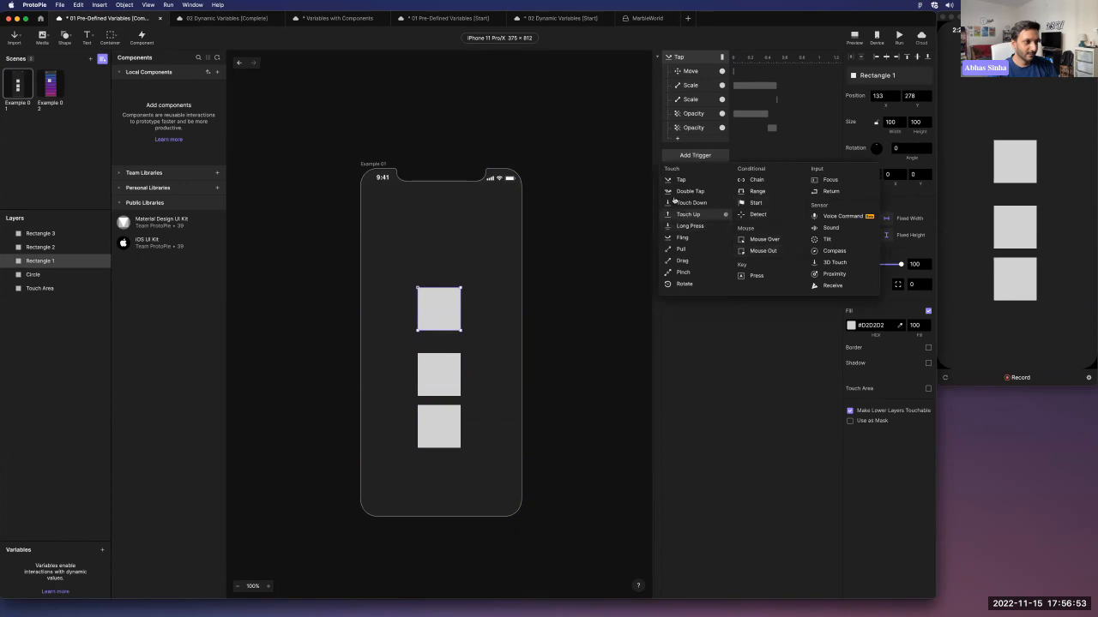
left_click(680, 180)
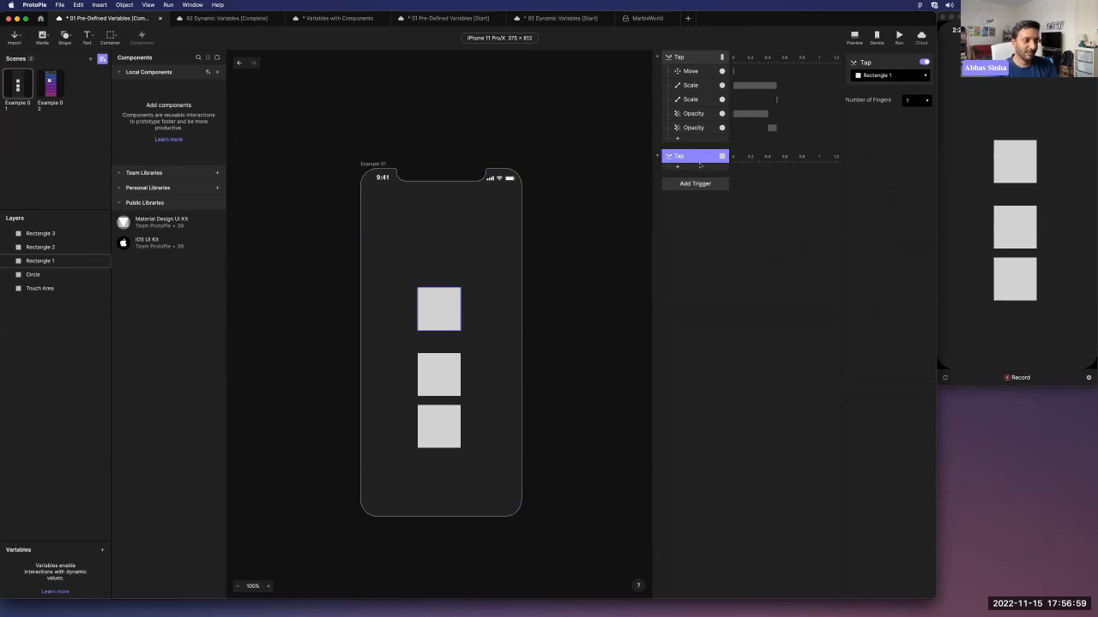
left_click(702, 169)
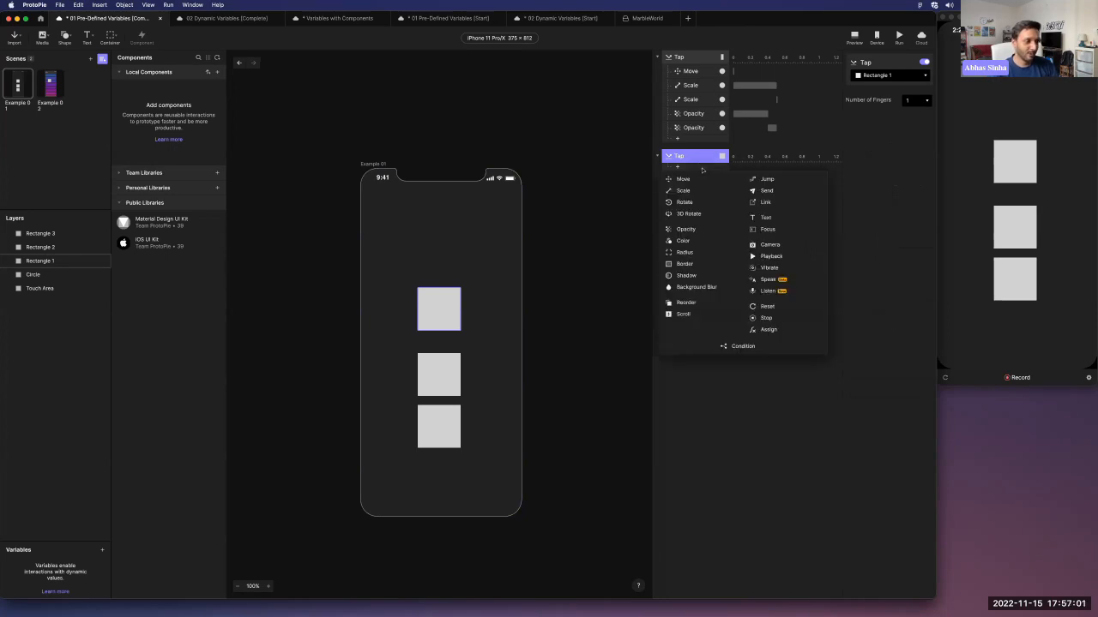
left_click(710, 241)
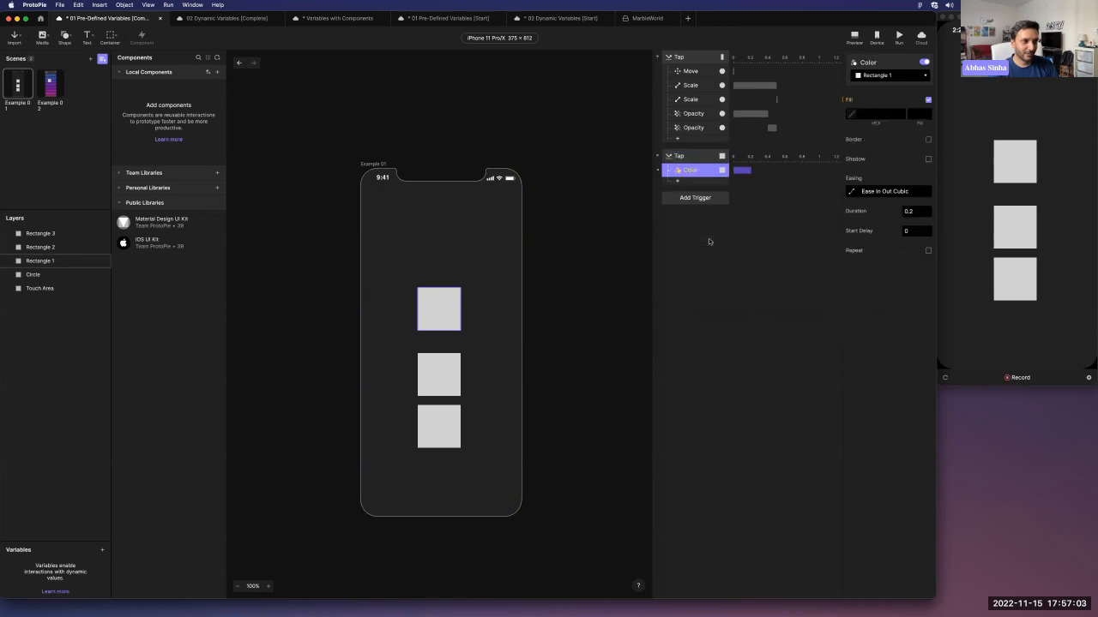
Set the fill of Rectangle 1's Color response to the purple swatch #BE4BDB.
left_click(855, 118)
left_click(785, 227)
left_click(767, 283)
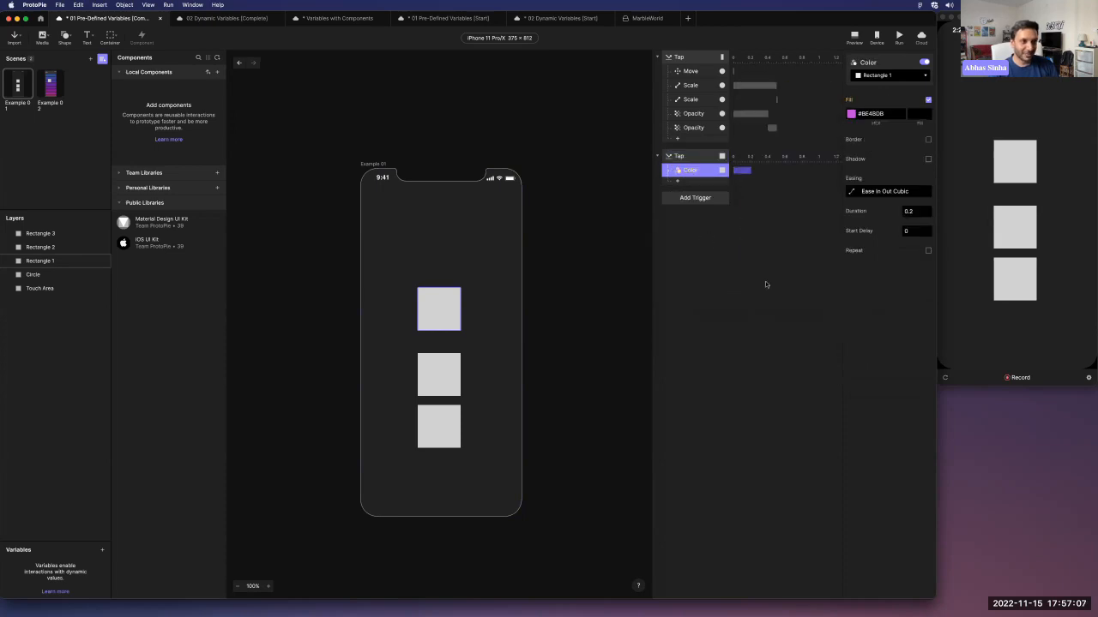
Create a variable for the current scene only and set its type to Color.
left_click(102, 550)
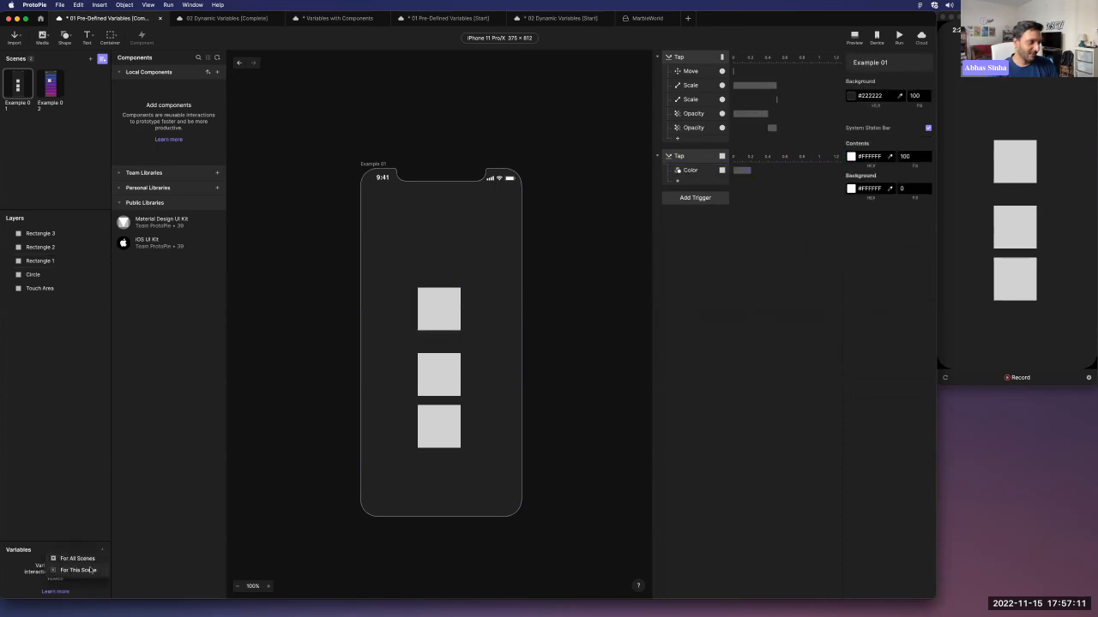
left_click(90, 570)
left_click(911, 85)
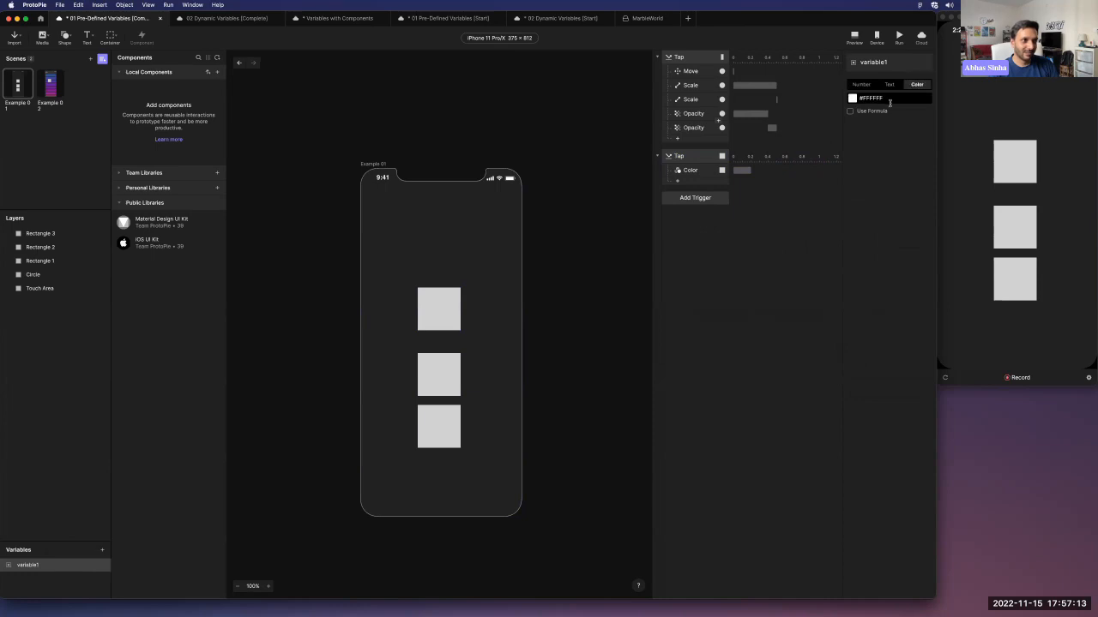
Check the fill settings and color picker of Rectangle 1's Color response for a way to use the color variable.
left_click(691, 170)
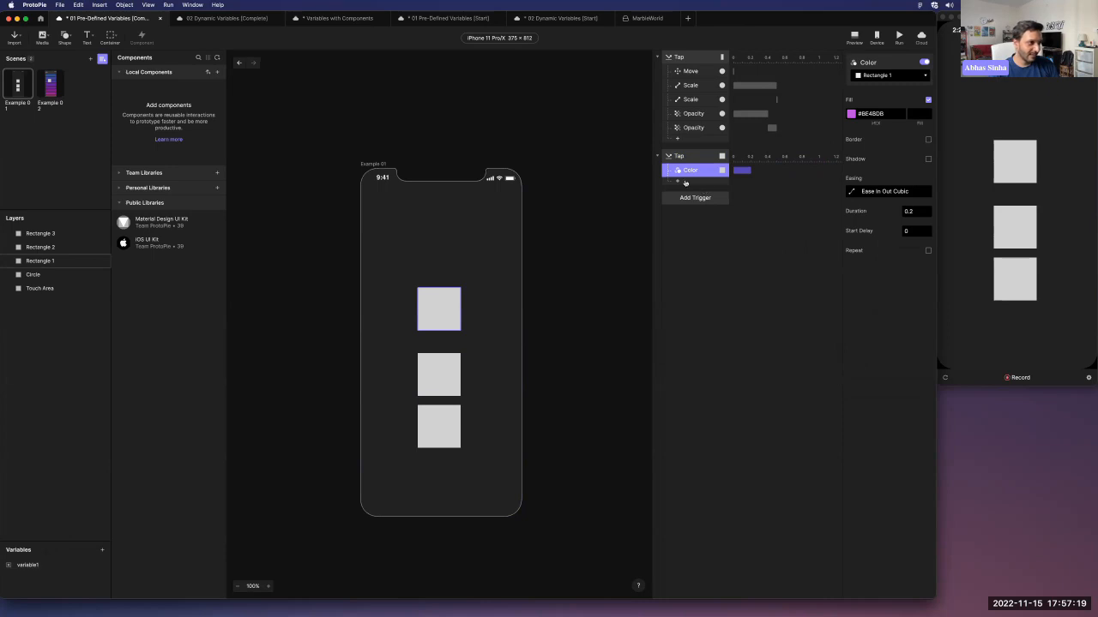
left_click(853, 114)
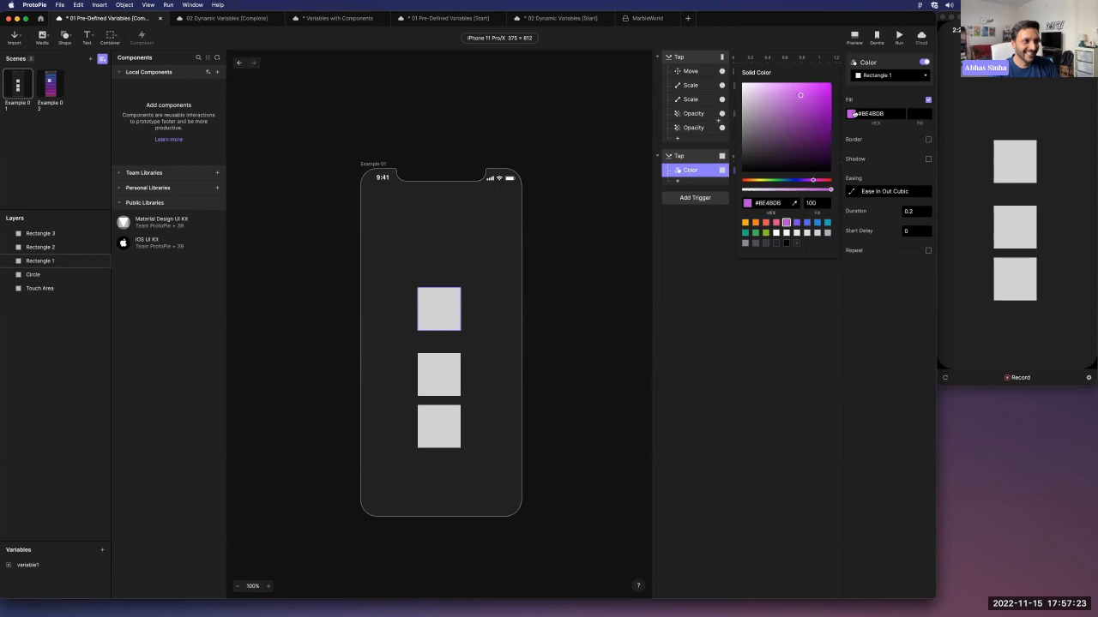
left_click(921, 79)
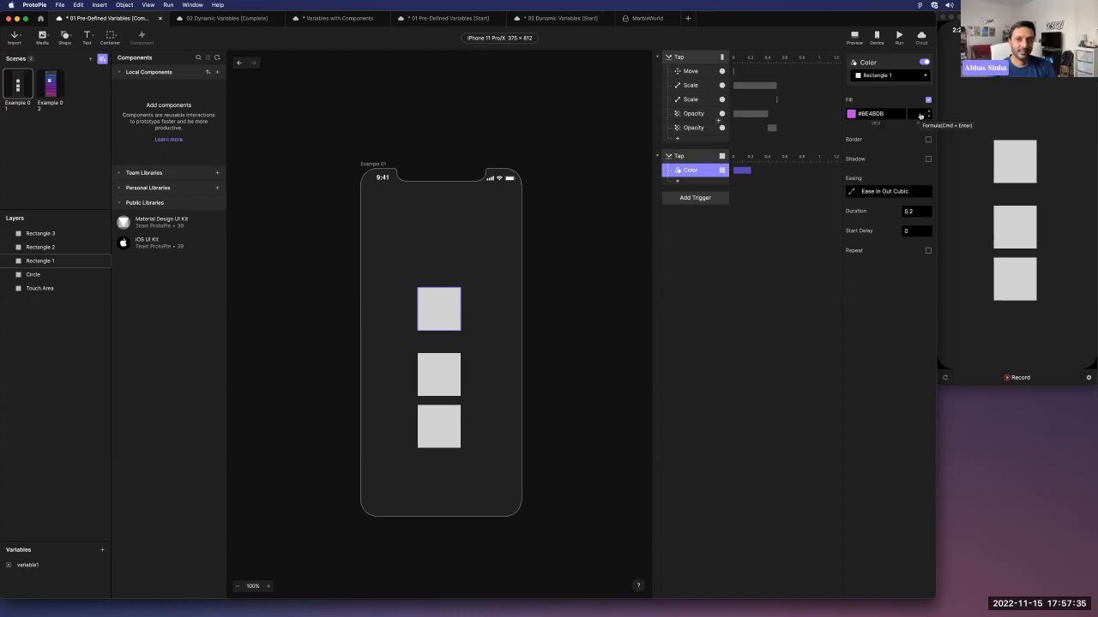
Look through the open windows and switch to Safari.
key("ctrl+Up")
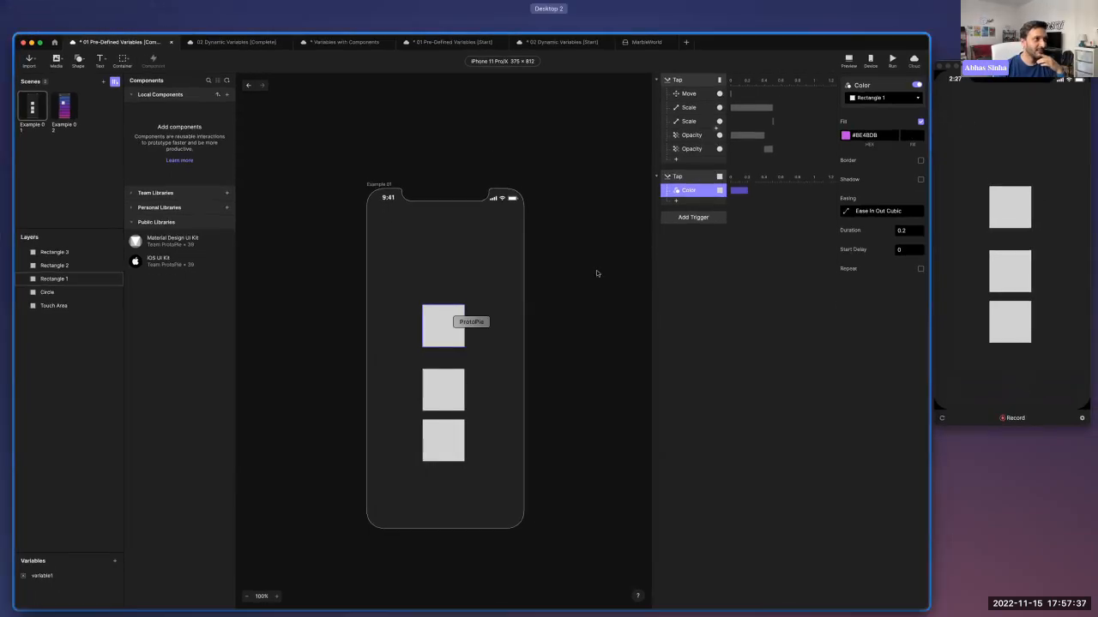
key("super+Tab")
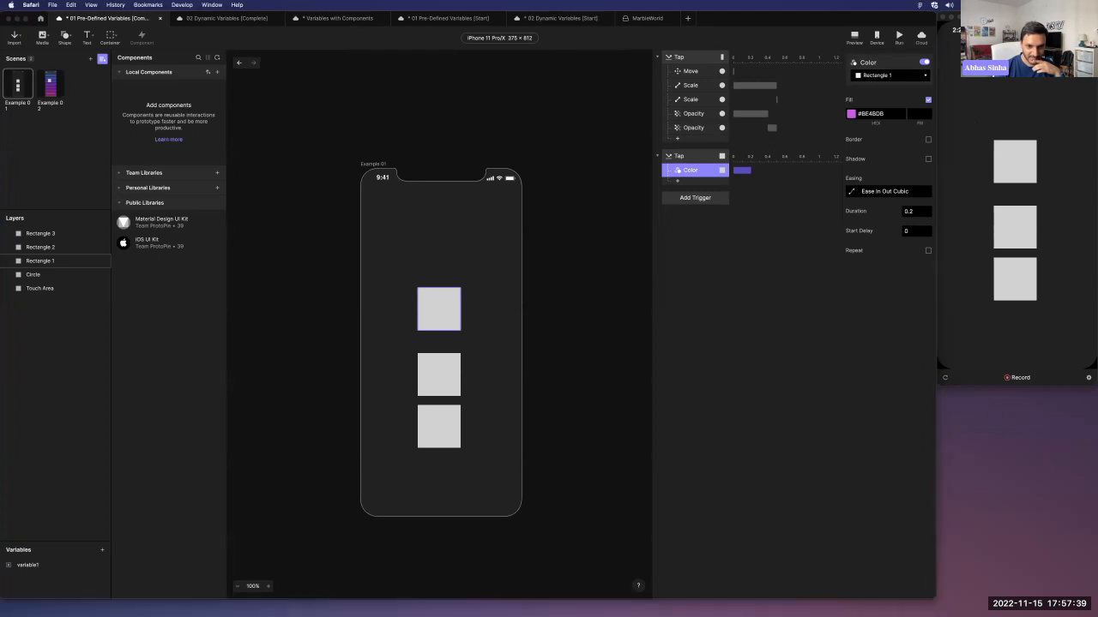